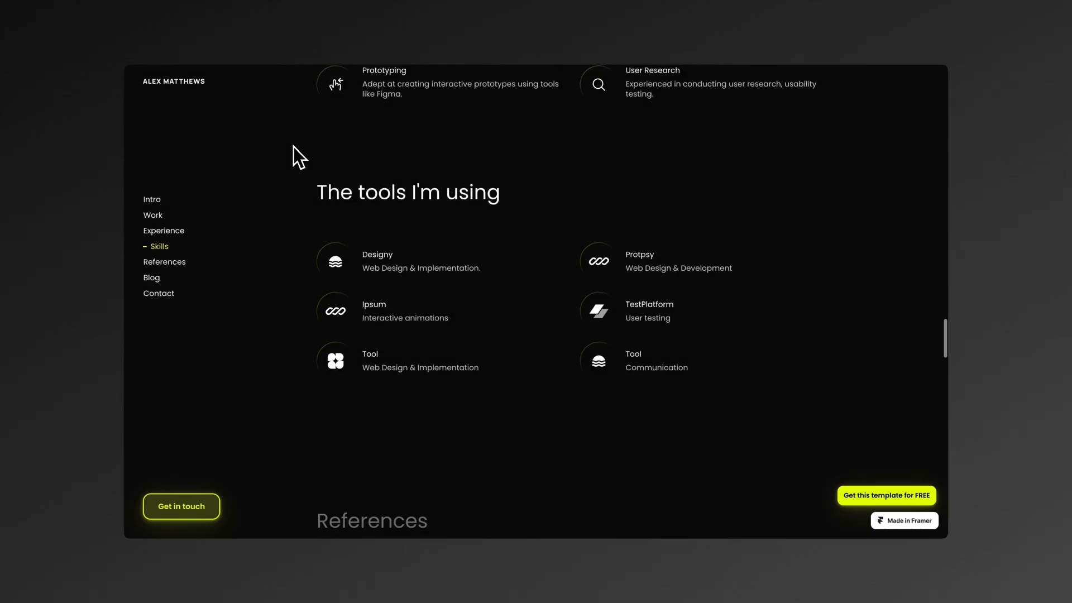
Step: Examine the live portfolio site's tools, references and blog sections and its AI-powered scheduling case study
scroll(293, 146, "down", 10)
scroll(293, 146, "down", 8)
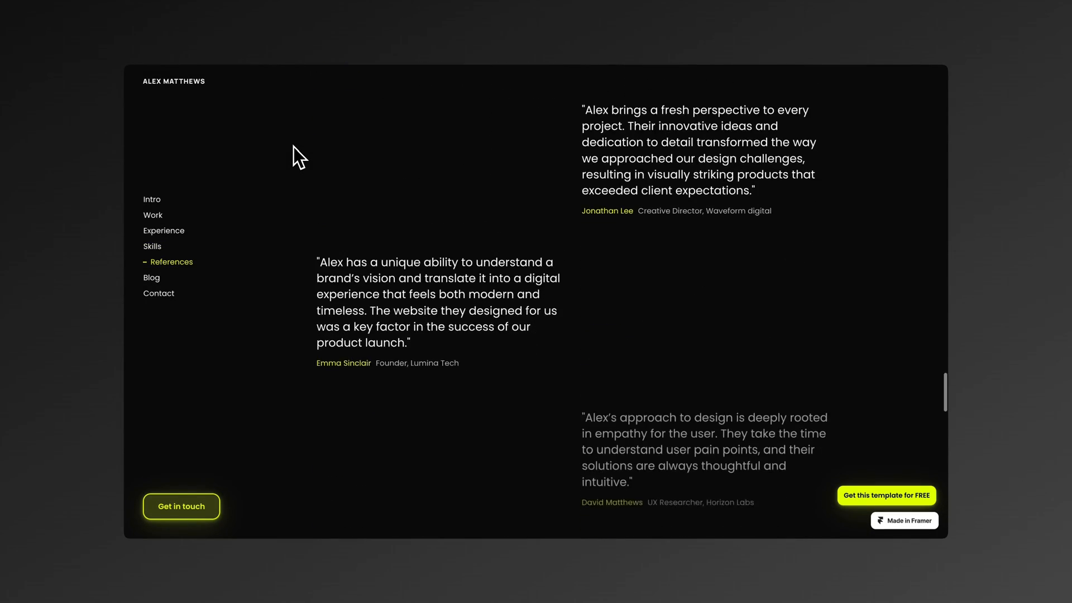
scroll(293, 146, "down", 9)
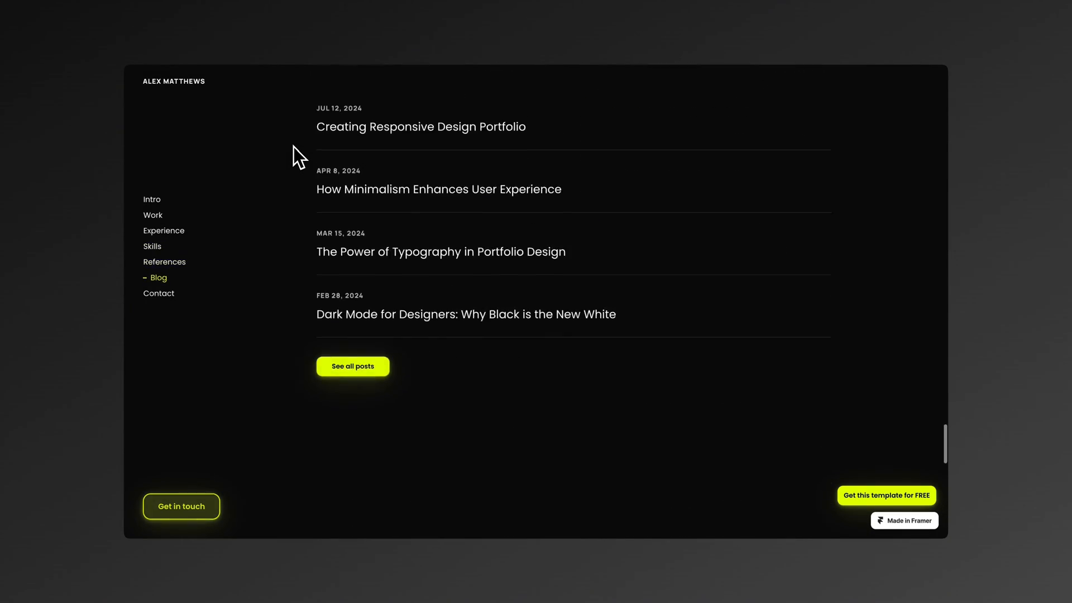
scroll(293, 146, "down", 5)
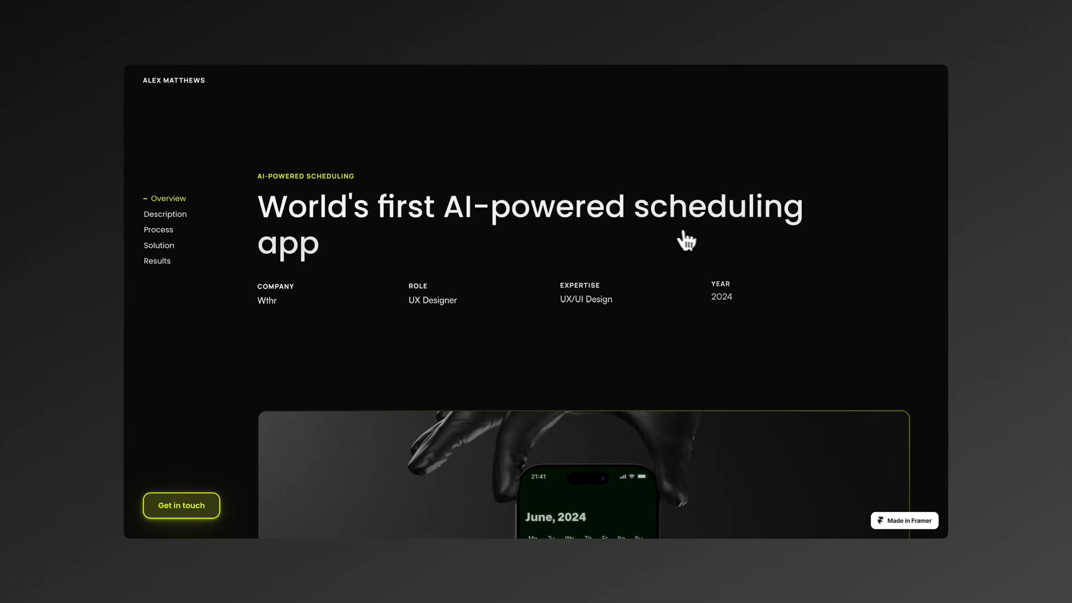
scroll(686, 240, "down", 10)
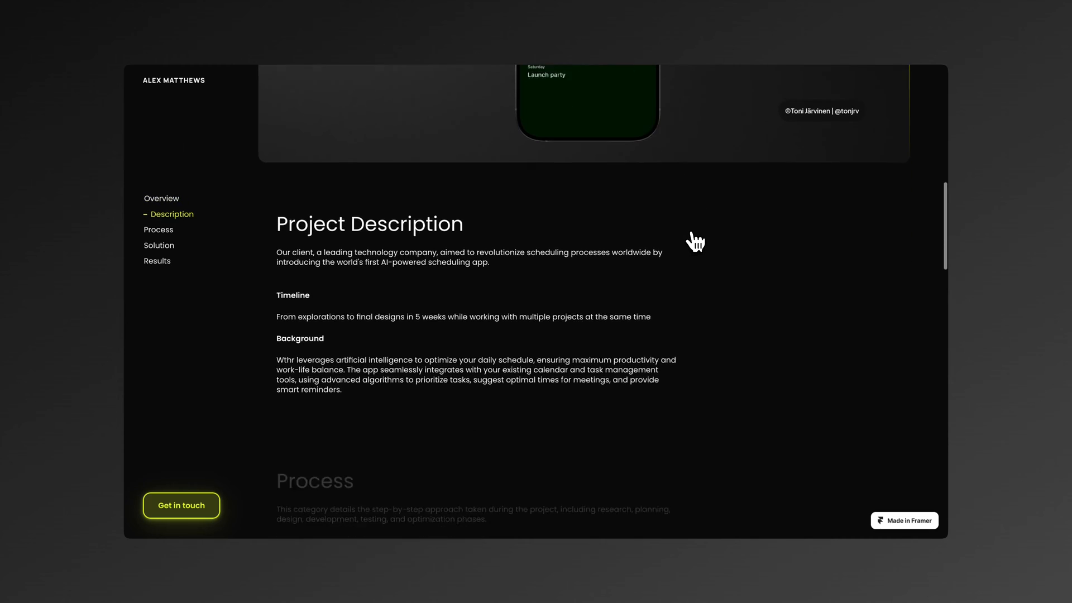
scroll(695, 241, "down", 12)
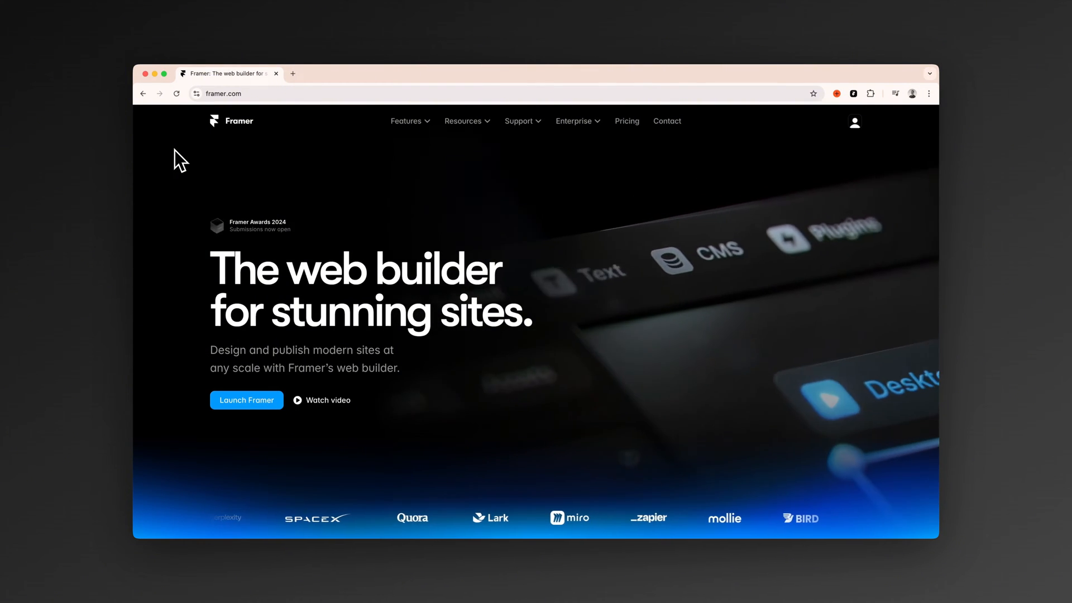
Step: Search the Framer Marketplace for "lume" and open the Lume portfolio and agency template's page
mouse_move(470, 124)
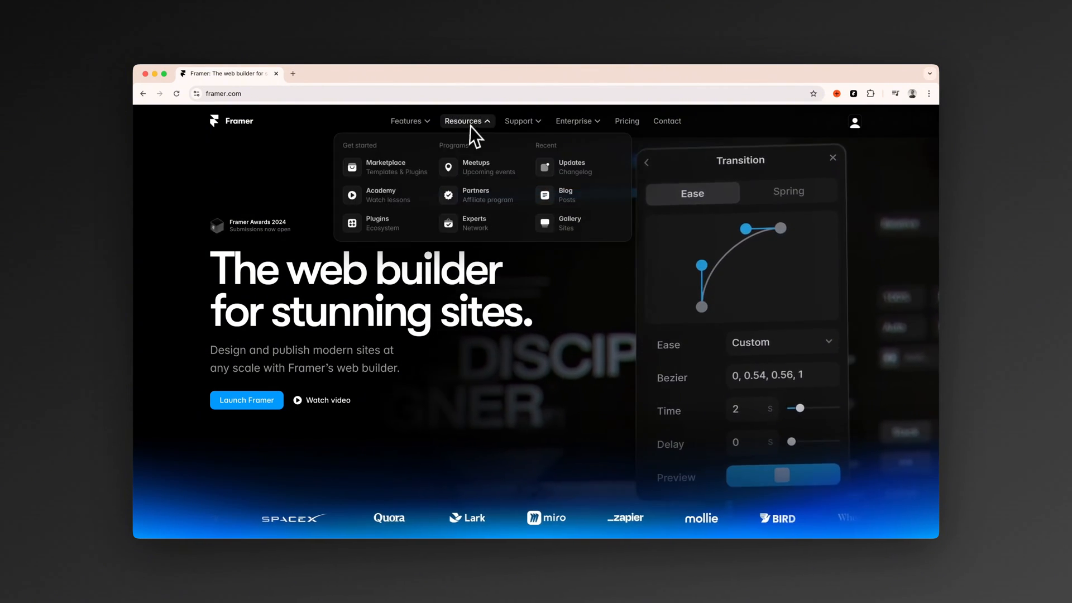
left_click(398, 169)
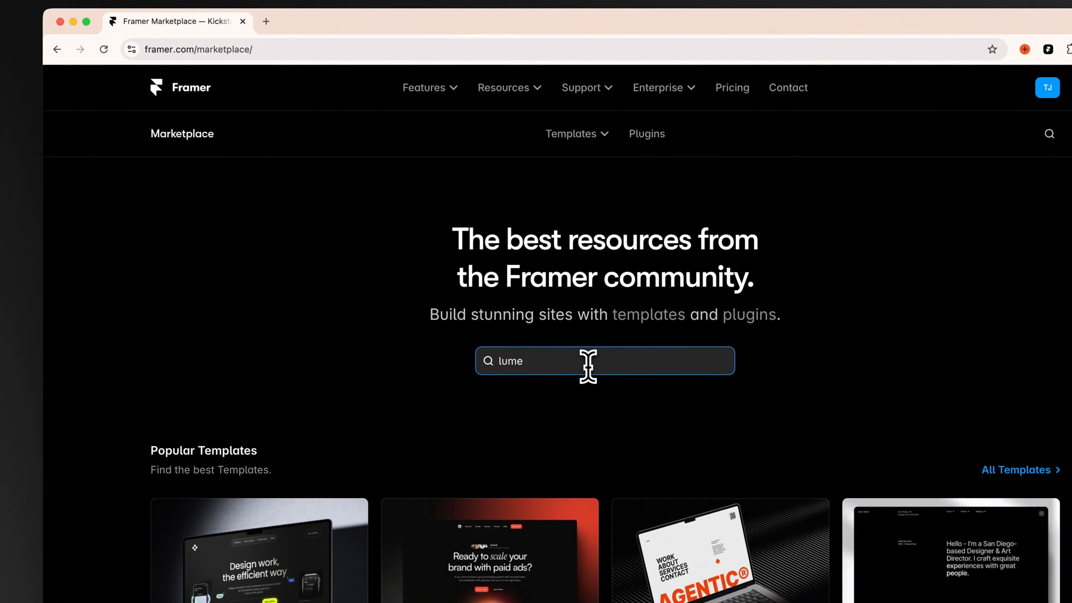
left_click(588, 366)
type("lume")
key("Return")
left_click(287, 415)
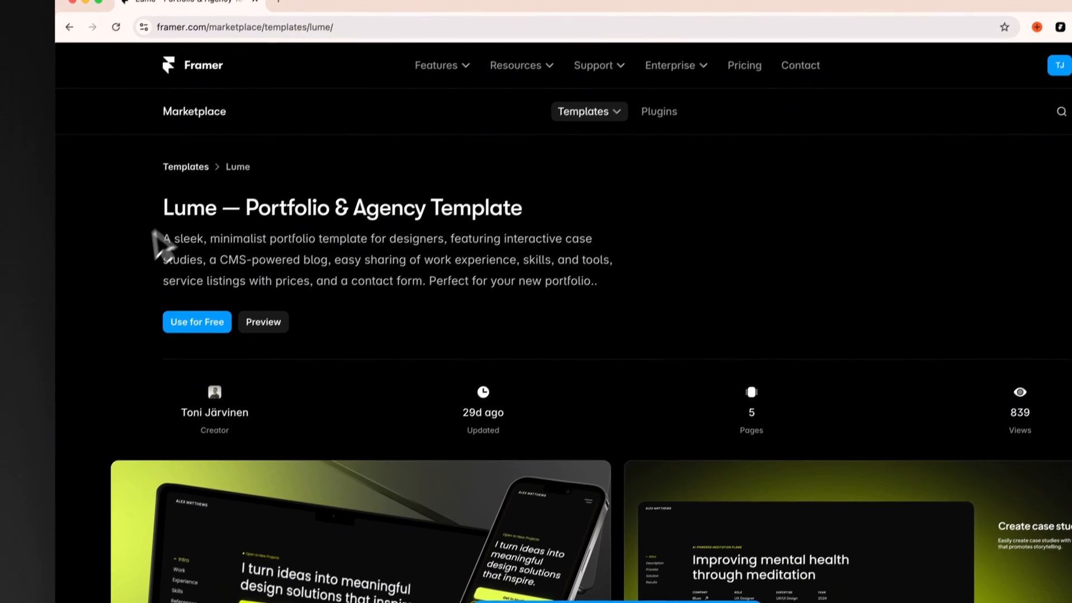
Step: Use the Lume template for free by copying its project to the account
left_click(226, 311)
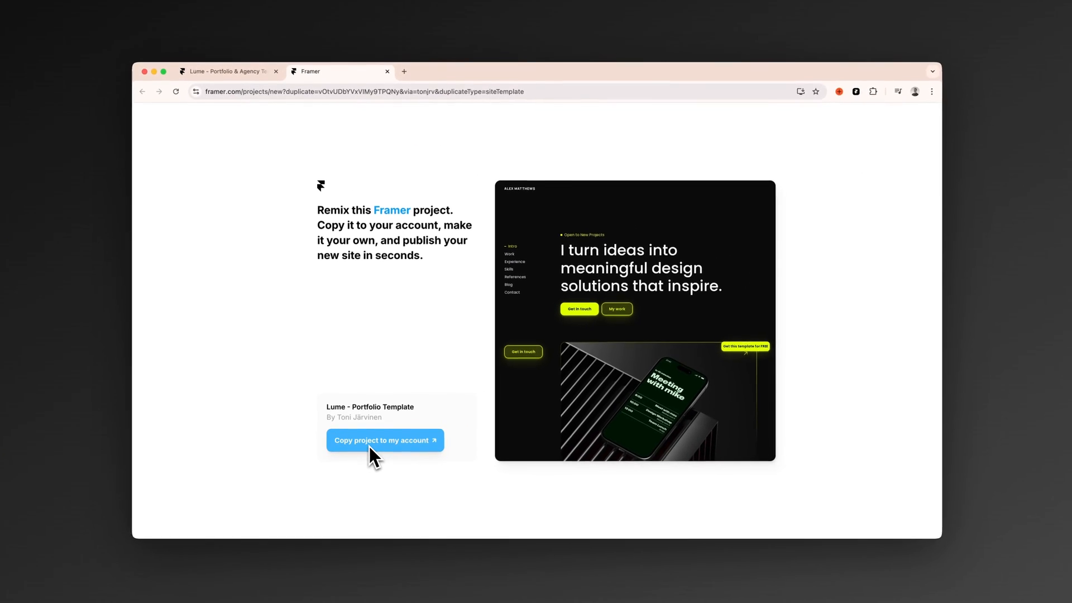
left_click(369, 445)
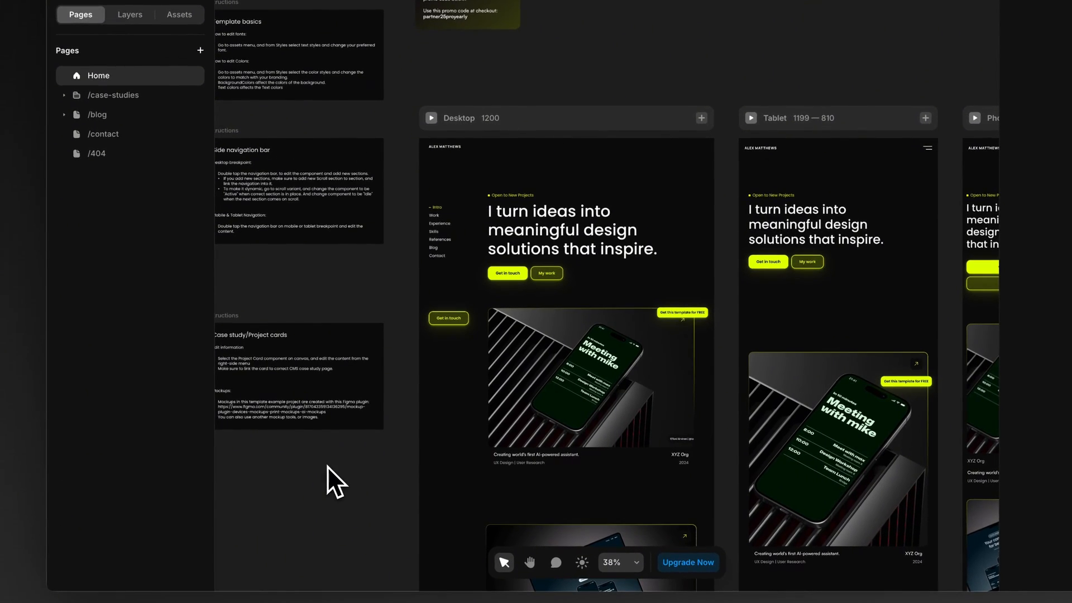
Step: Examine the Home page's layouts on the canvas, from the hero and project cards through references and blog to services and footer
scroll(446, 148, "down", 4)
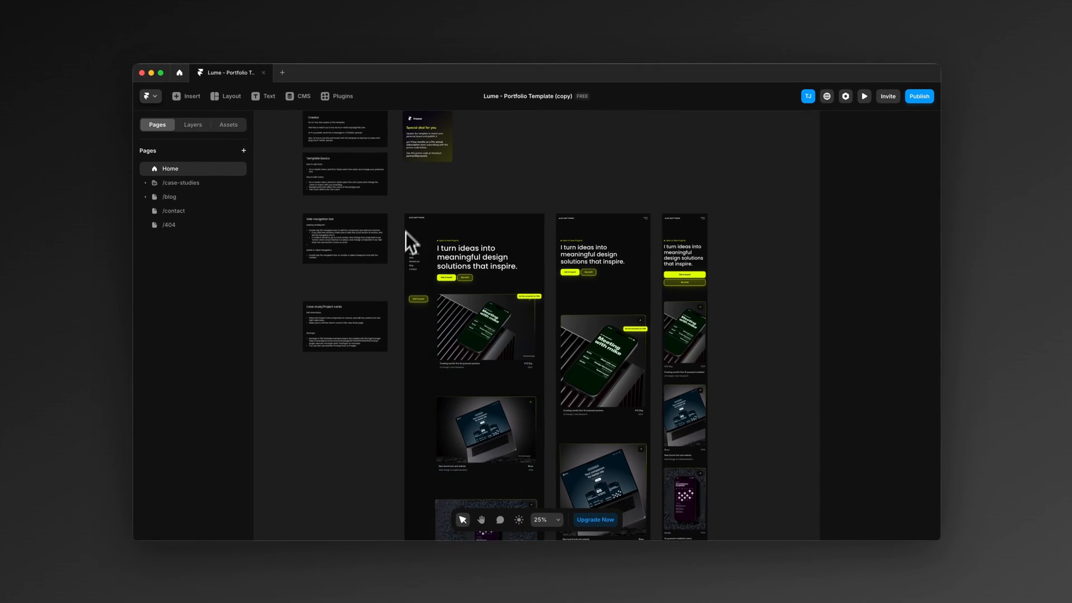
scroll(425, 167, "down", 1)
scroll(400, 280, "down", 2)
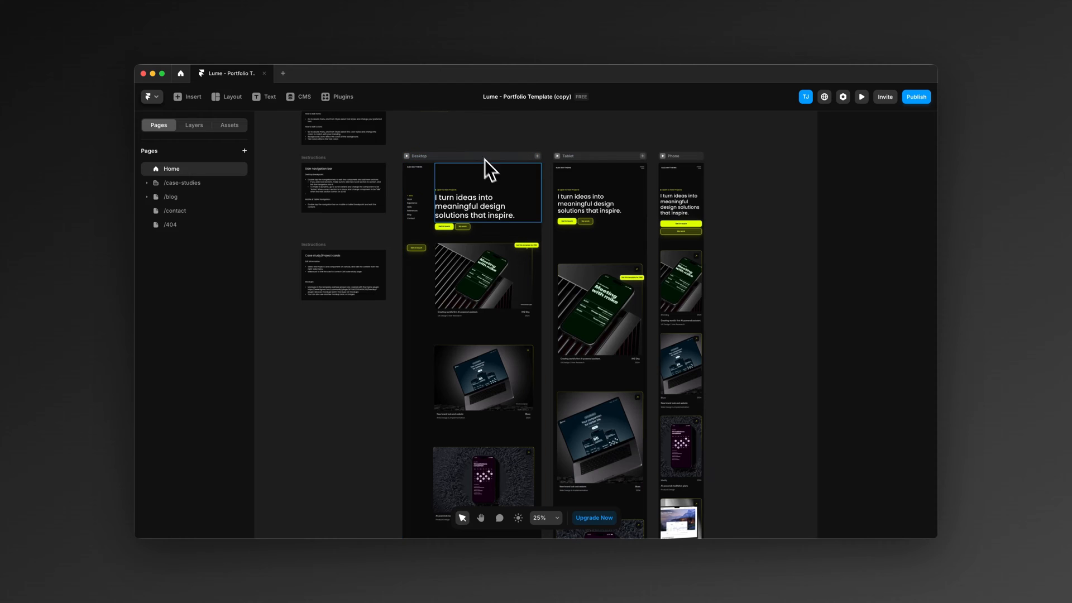
scroll(541, 132, "up", 2)
scroll(502, 159, "down", 10)
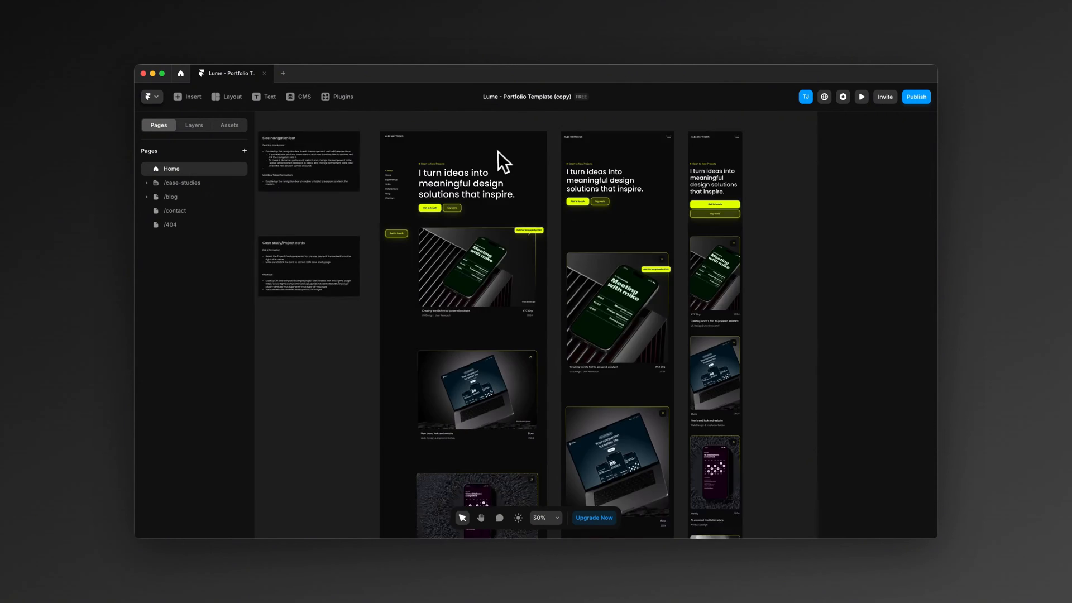
scroll(493, 156, "down", 5)
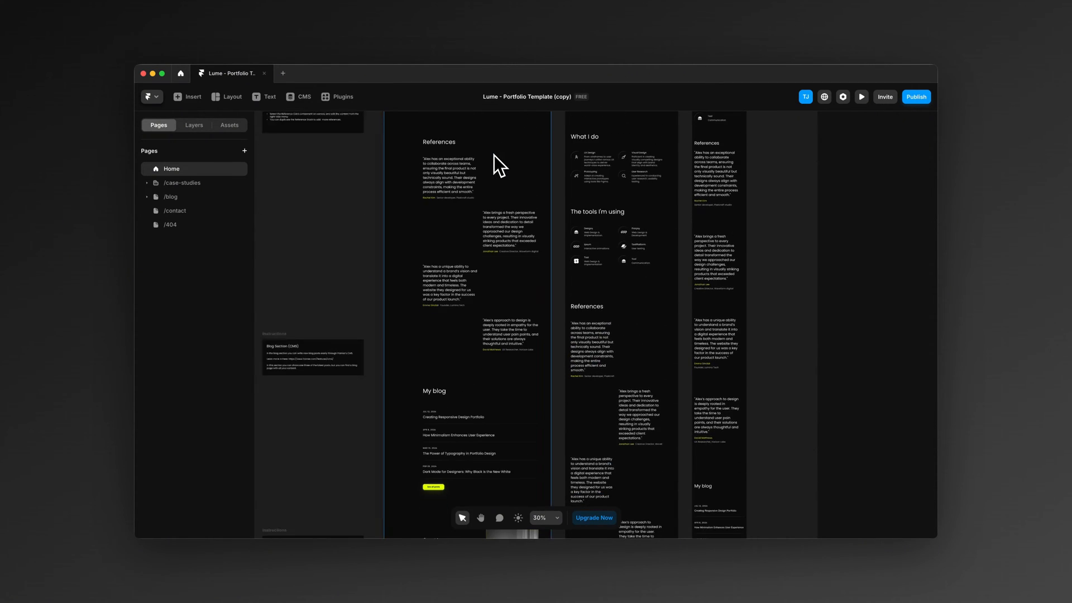
scroll(494, 156, "up", 8)
scroll(494, 157, "up", 10)
scroll(478, 342, "down", 3)
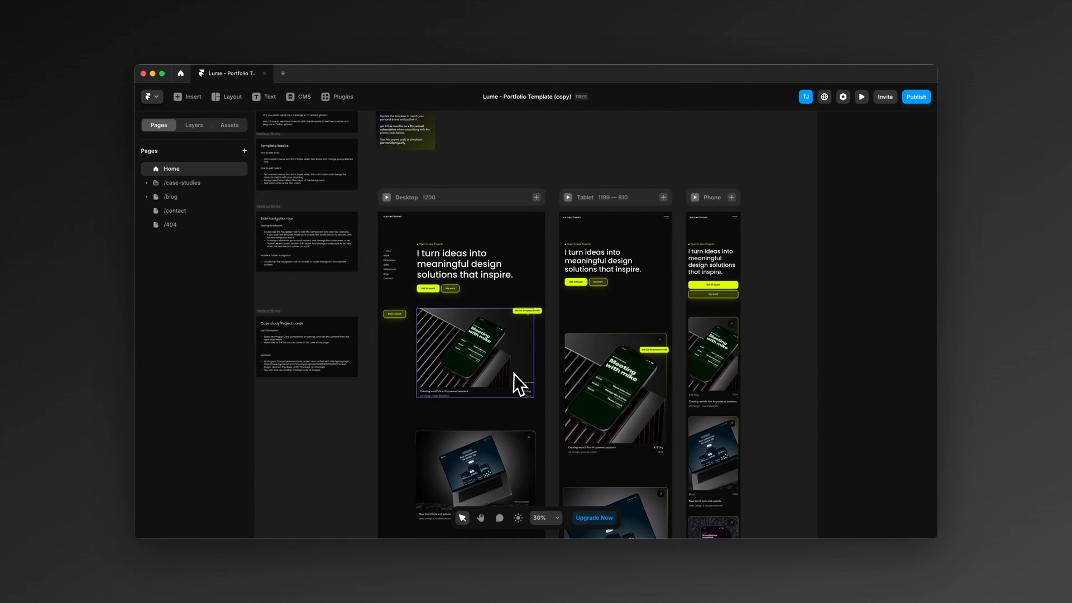
scroll(513, 375, "down", 8)
scroll(505, 371, "down", 8)
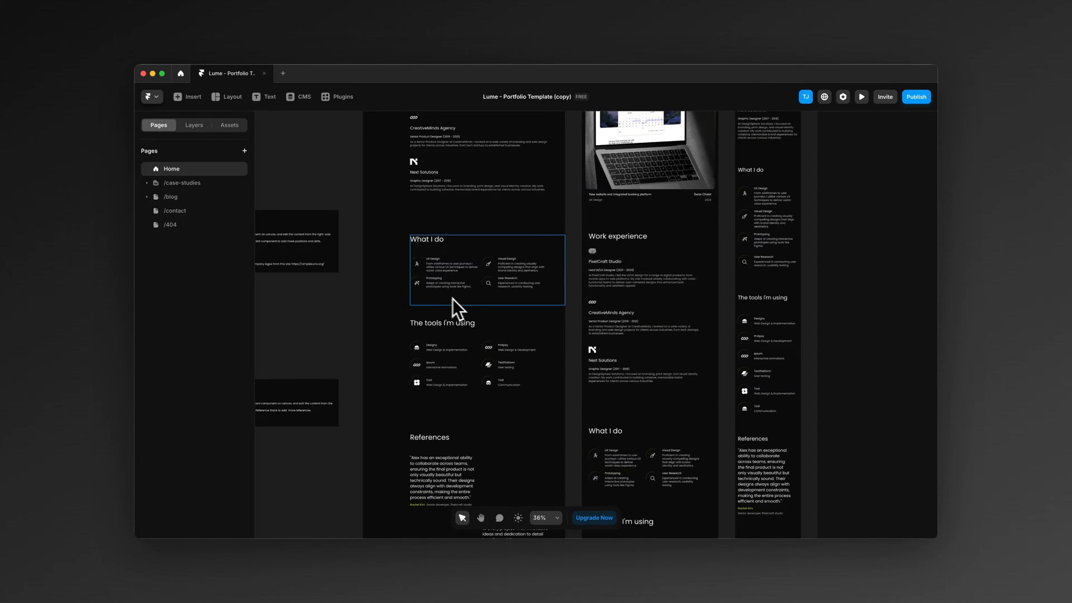
scroll(452, 300, "up", 2)
scroll(506, 329, "down", 10)
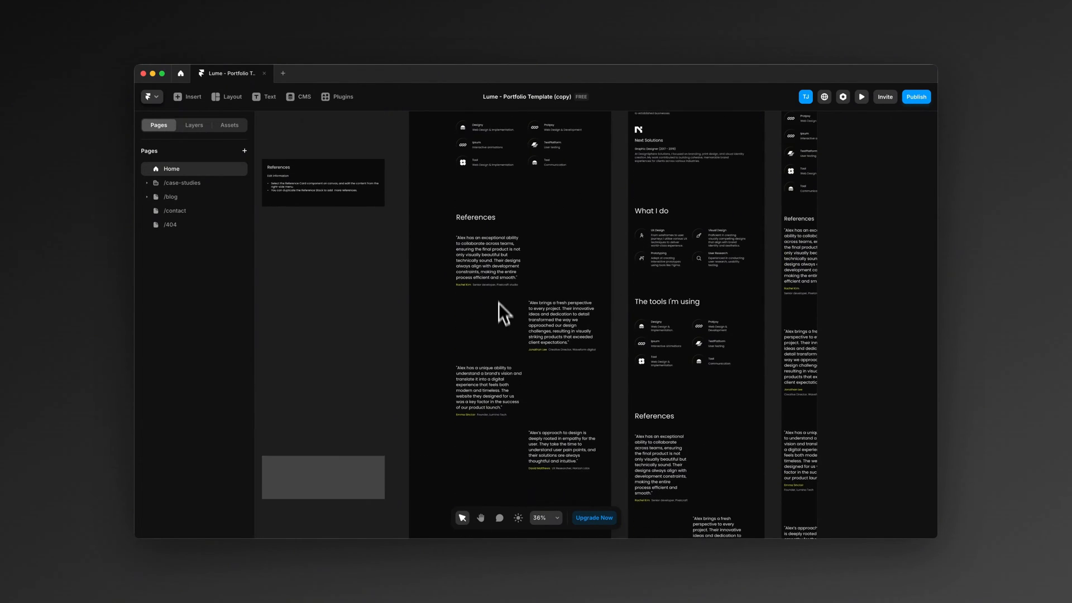
scroll(499, 289, "down", 5)
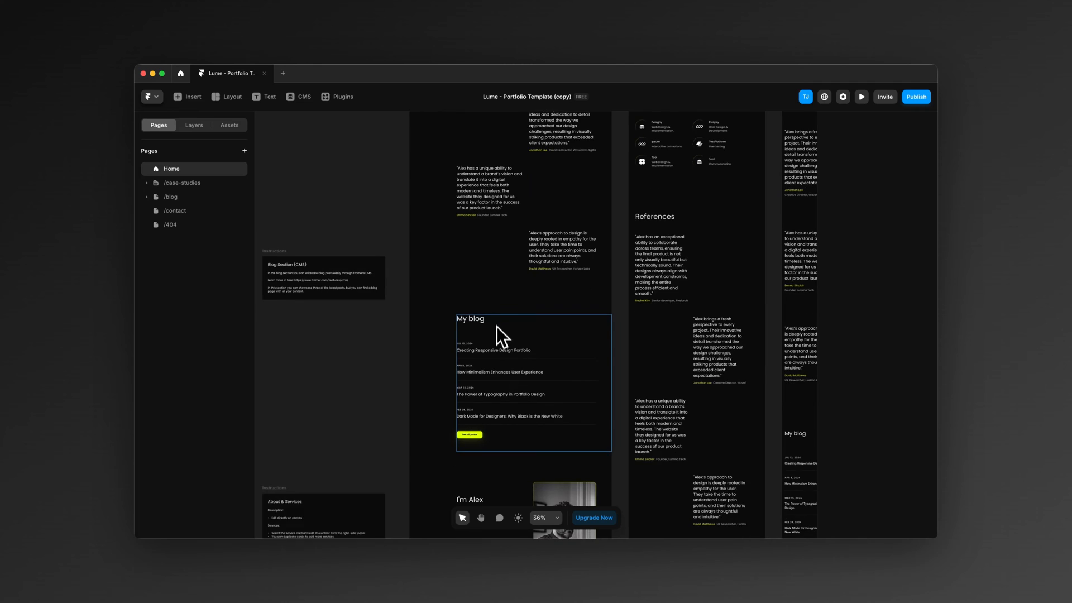
scroll(497, 334, "down", 3)
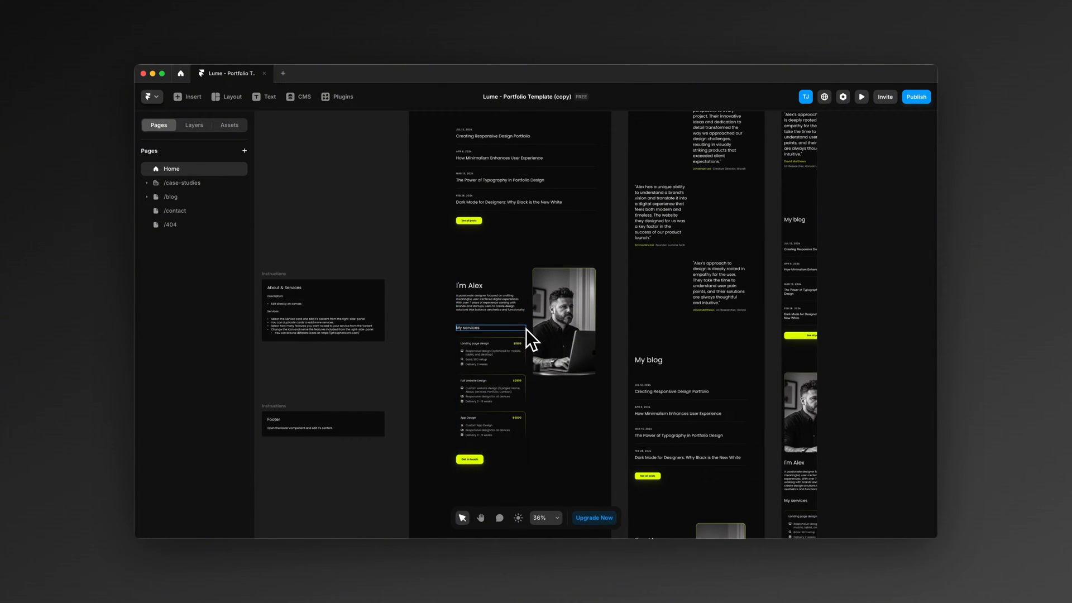
scroll(498, 430, "down", 10)
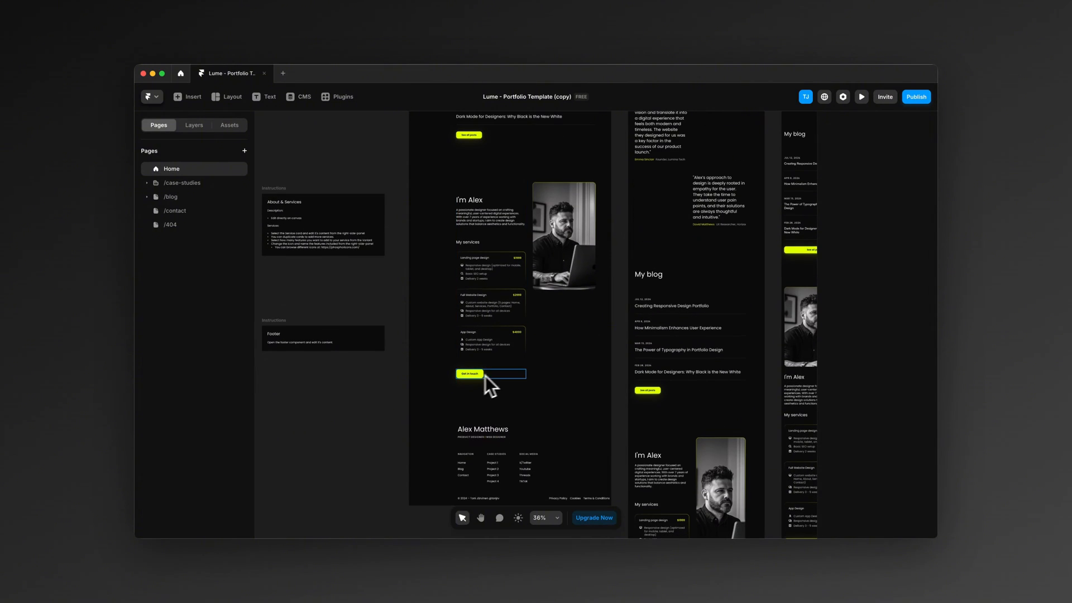
scroll(407, 401, "up", 20)
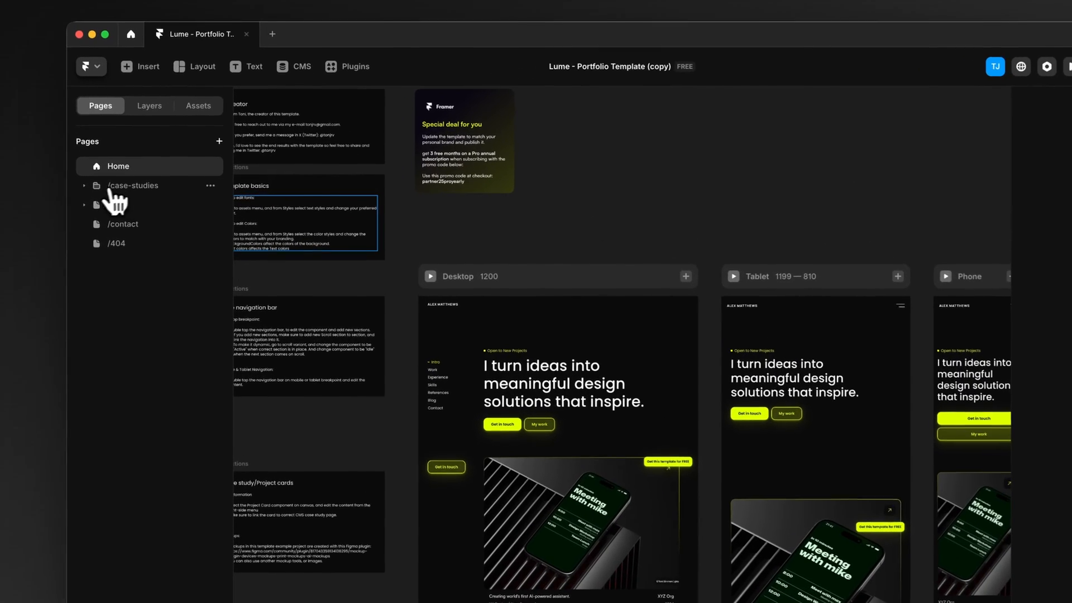
Step: Expand the case-studies folder and open the Case Studies collection page to view its layout
left_click(110, 188)
left_click(154, 204)
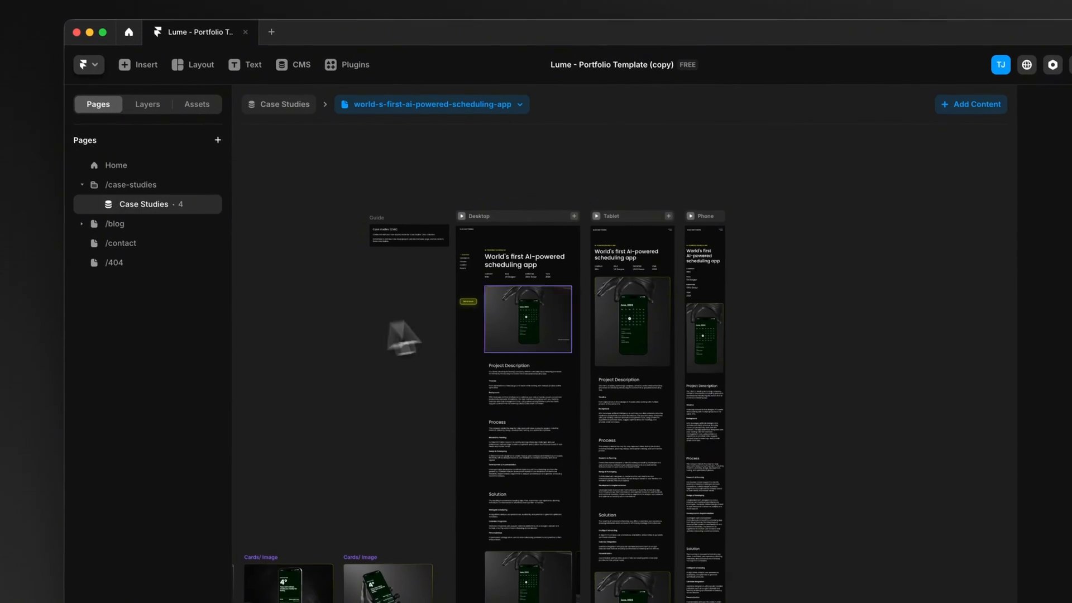
scroll(558, 282, "up", 5)
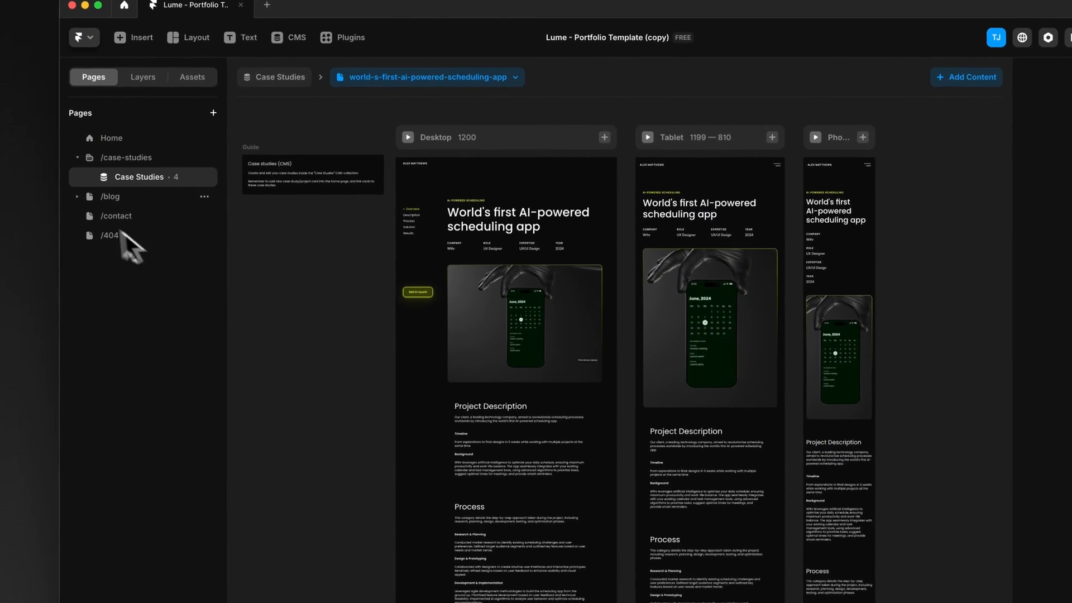
Step: View the /blog overview page and the Blog collection's post page beneath it
left_click(109, 196)
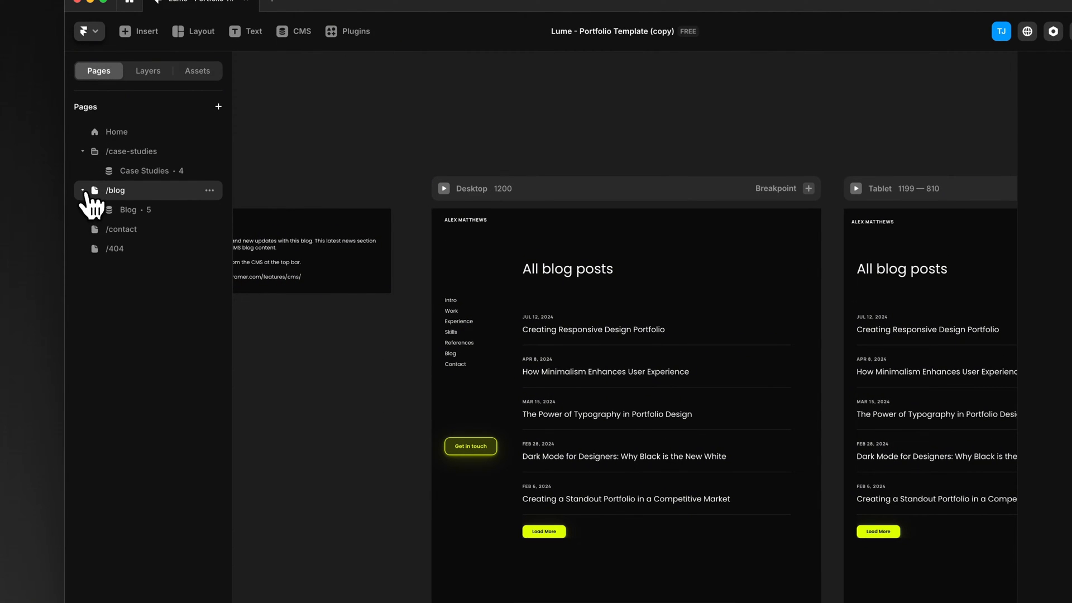
left_click(132, 210)
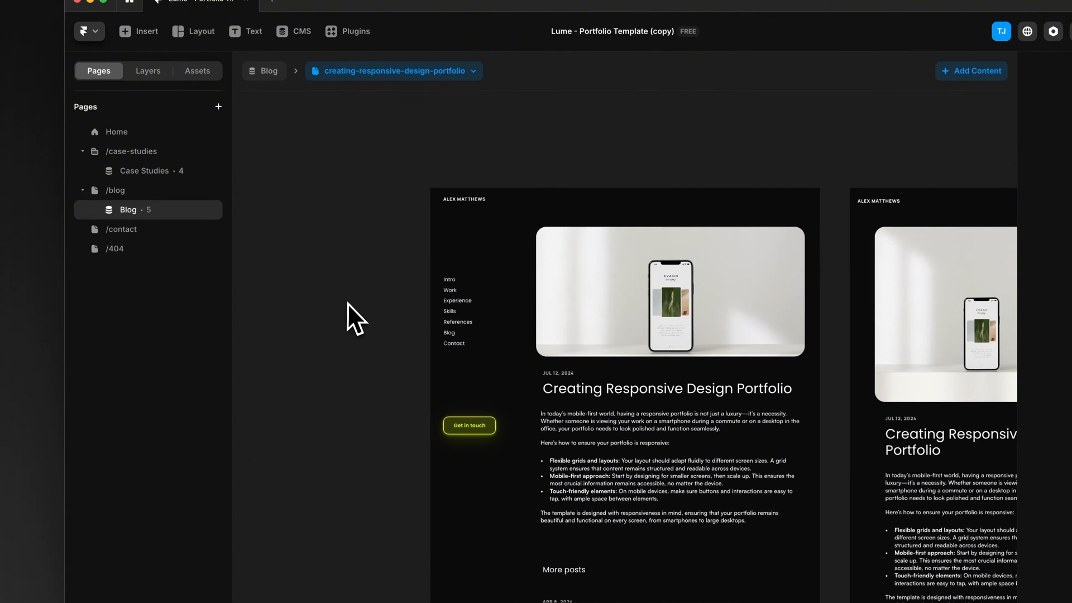
scroll(350, 303, "down", 2)
scroll(354, 305, "up", 2)
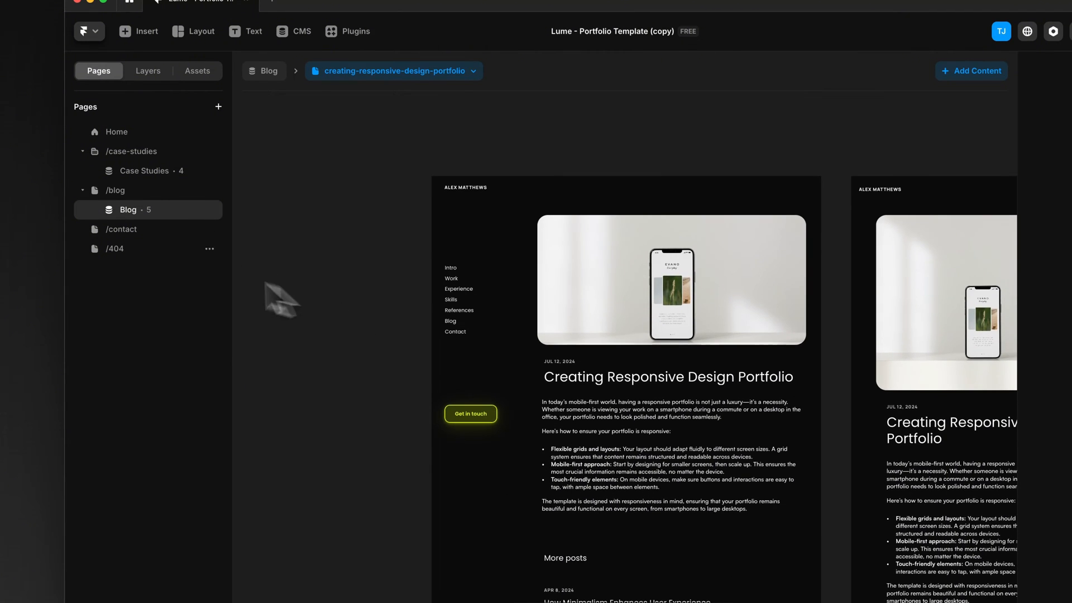
Step: View the /contact page with its form, followed by the /404 page
left_click(124, 229)
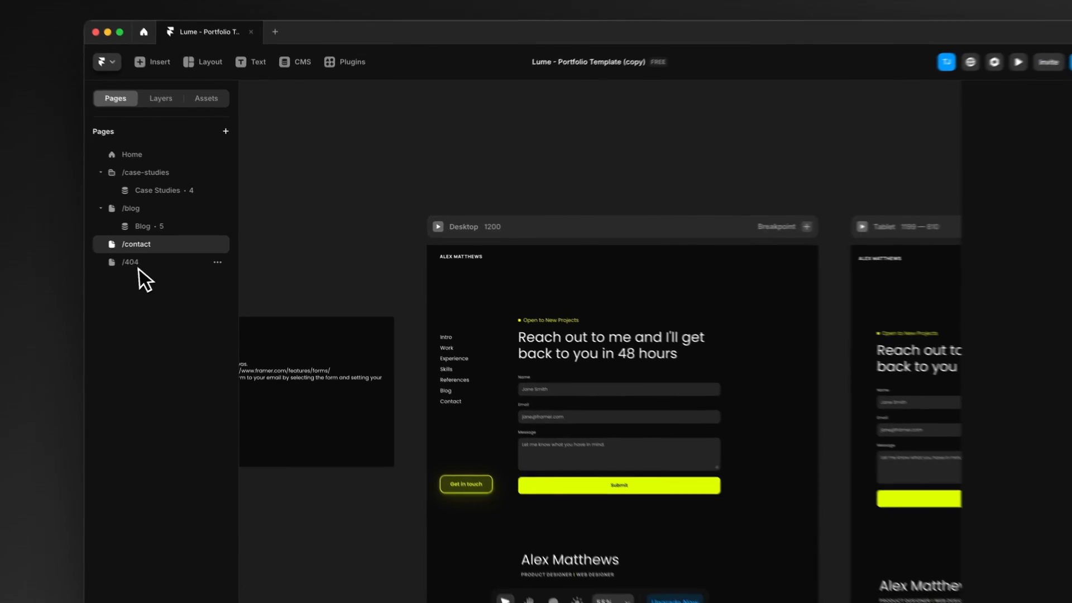
left_click(162, 253)
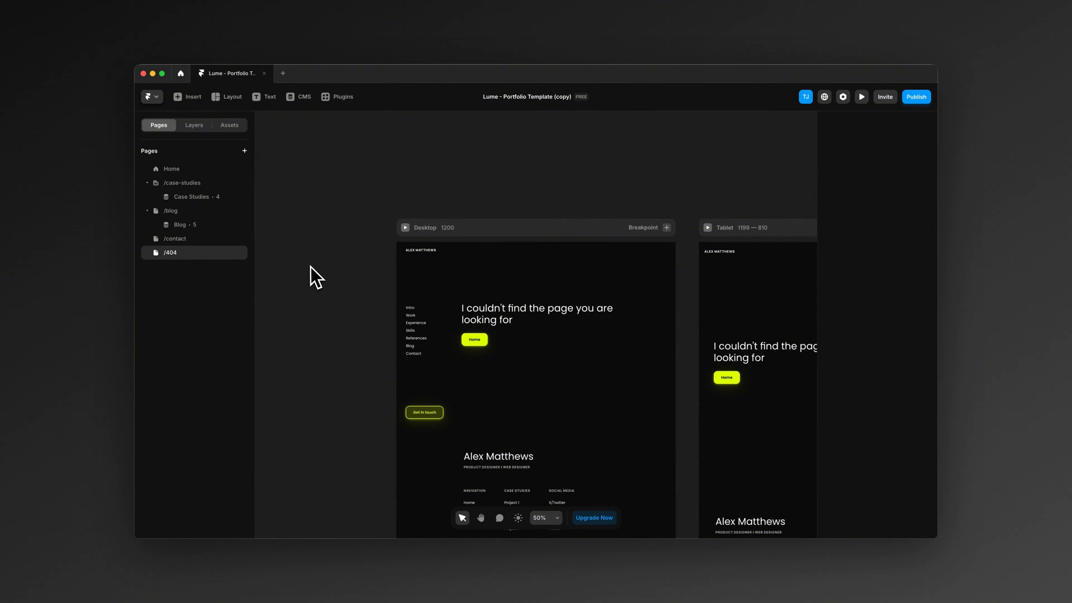
Step: Return to the Home page, collapse the case-studies and blog page groups, and view the instruction cards beside the Desktop layout
left_click(176, 170)
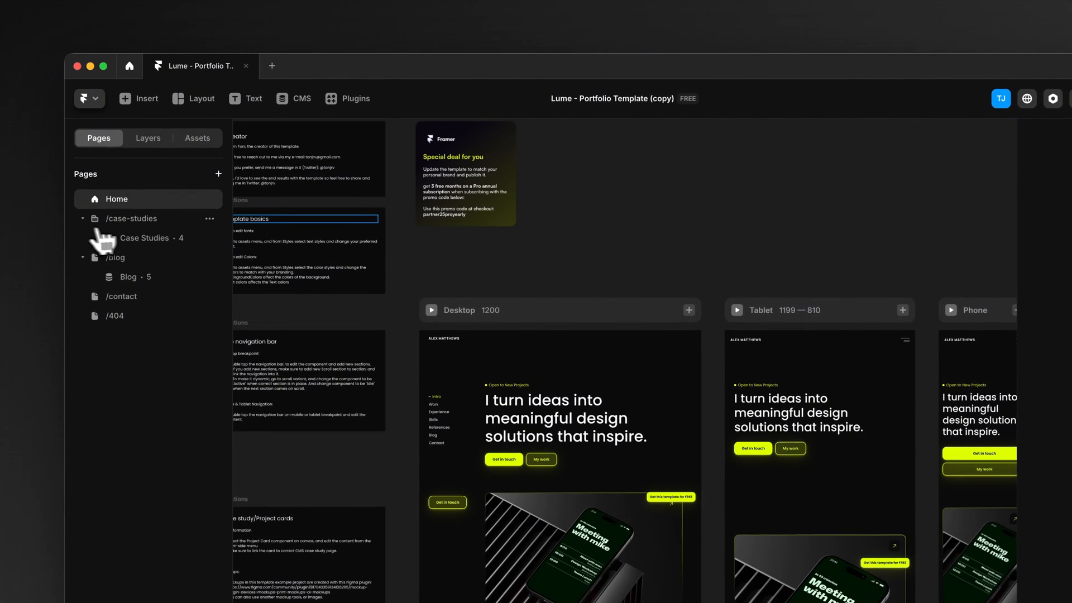
left_click(85, 221)
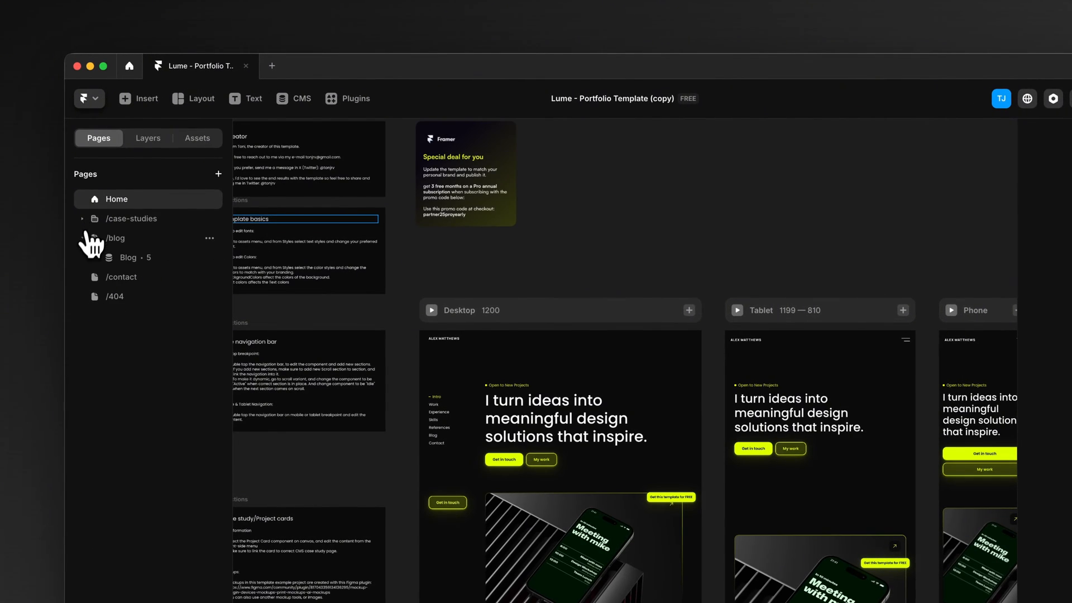
scroll(458, 281, "up", 2)
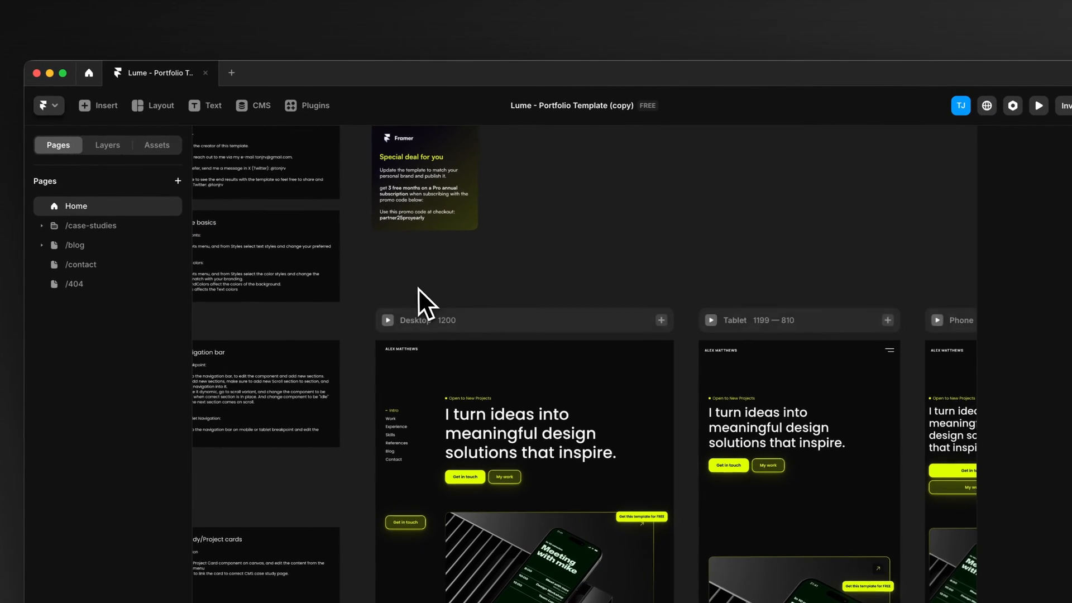
scroll(456, 281, "left", 2)
scroll(455, 280, "up", 1)
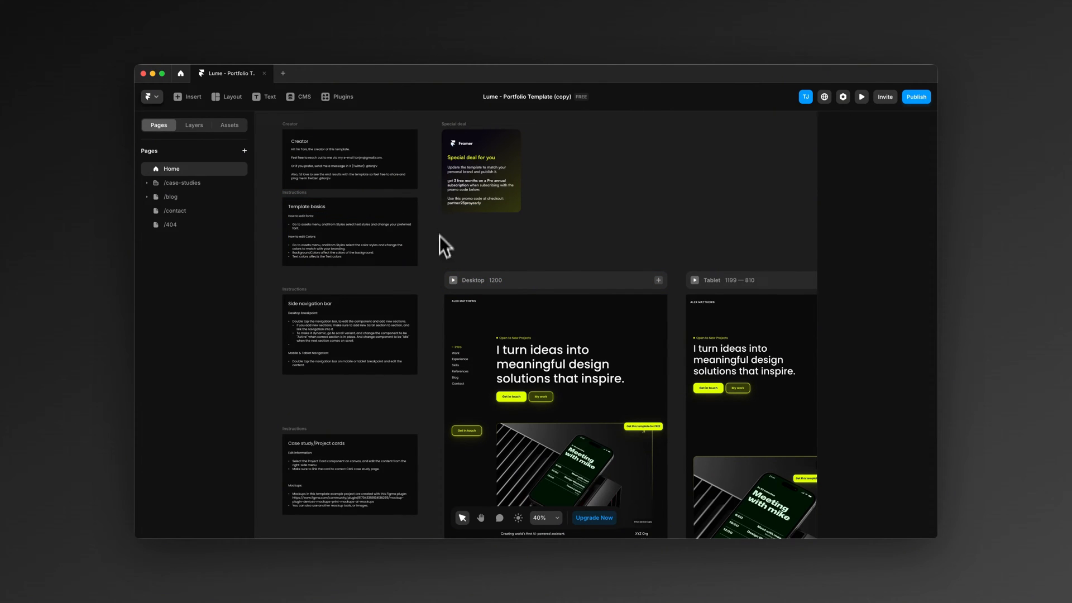
scroll(438, 256, "up", 5)
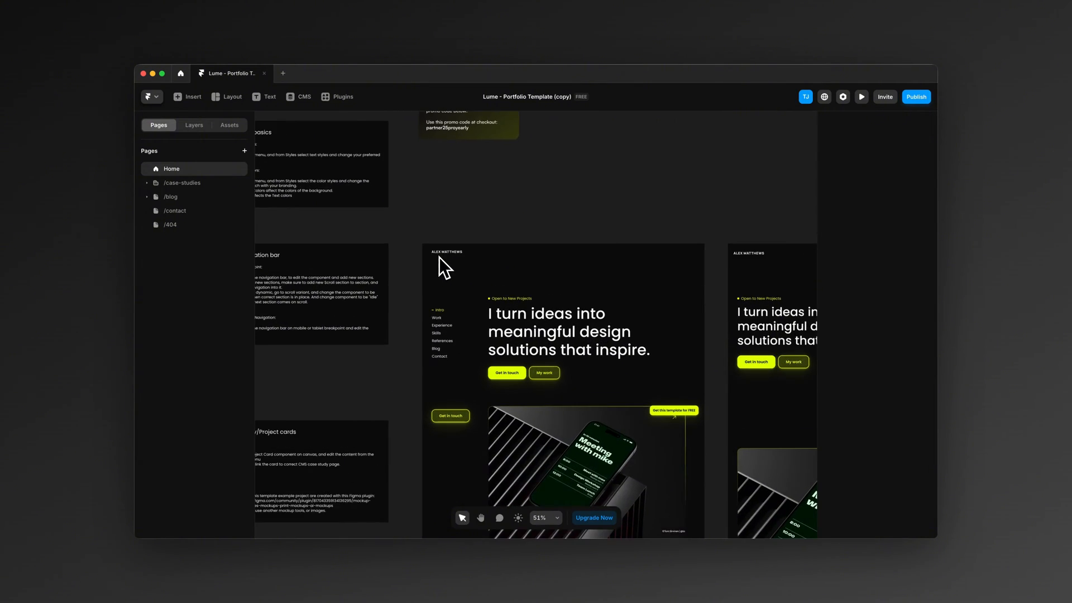
Step: Change the status label above the Desktop hero heading to "Looking for new opportunities"
scroll(434, 259, "right", 1)
left_click(437, 282)
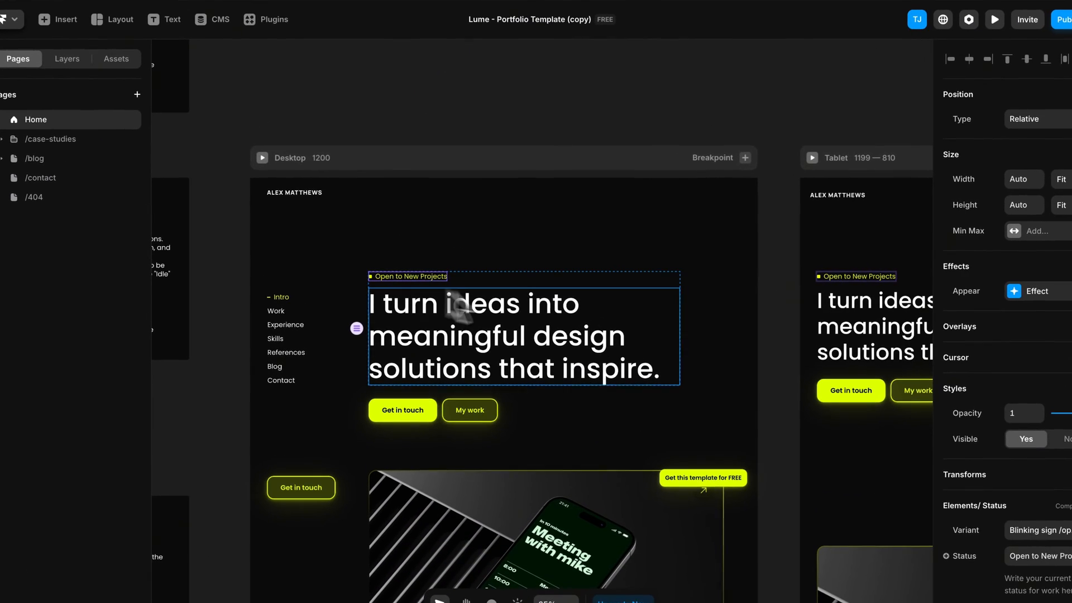
scroll(515, 266, "down", 1)
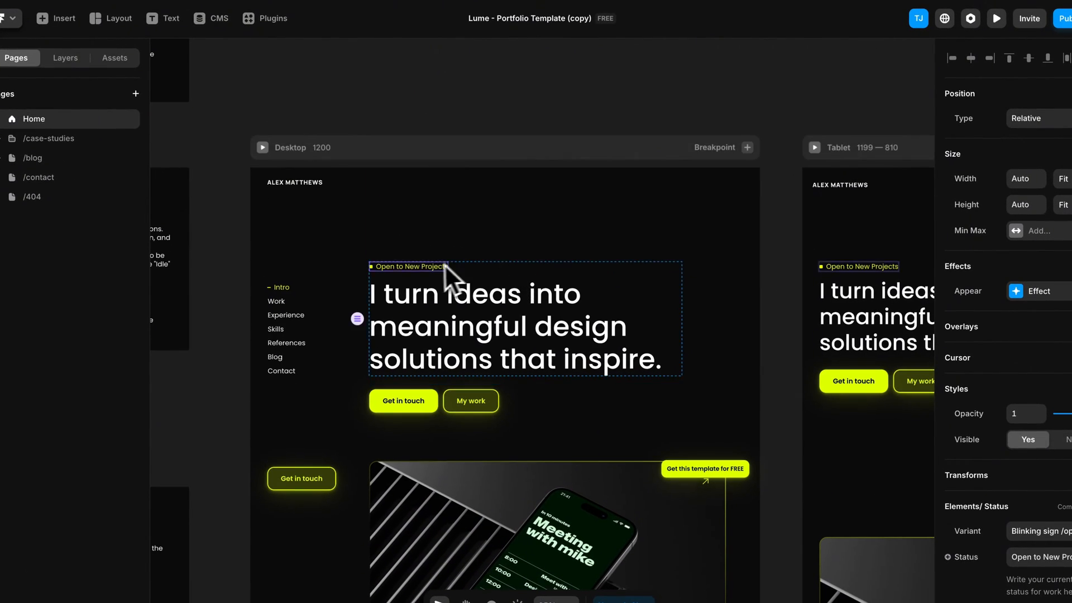
scroll(444, 263, "up", 3)
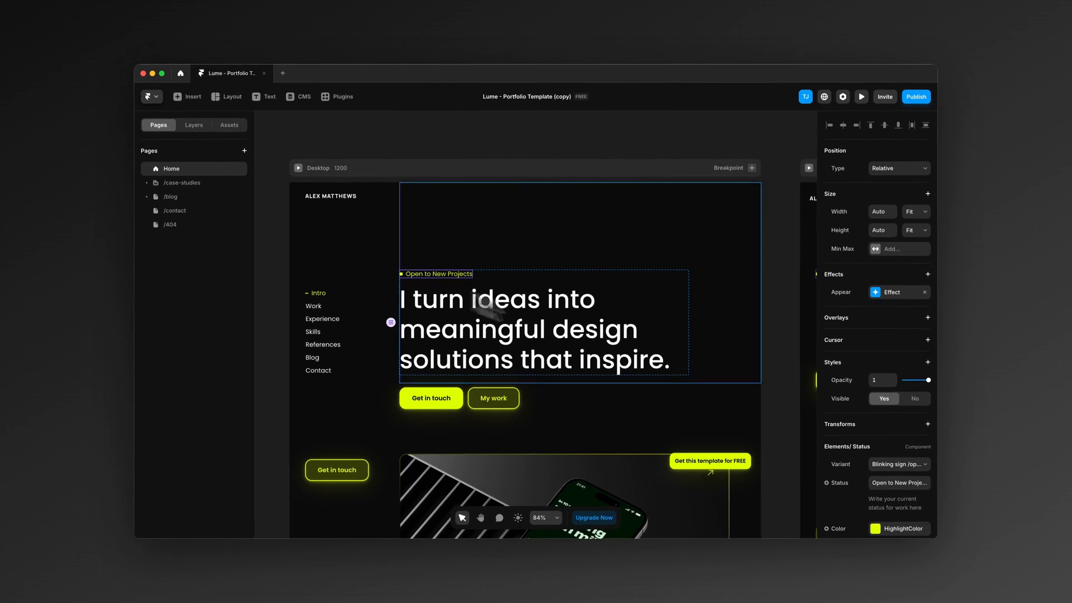
scroll(906, 467, "down", 1)
left_click(901, 441)
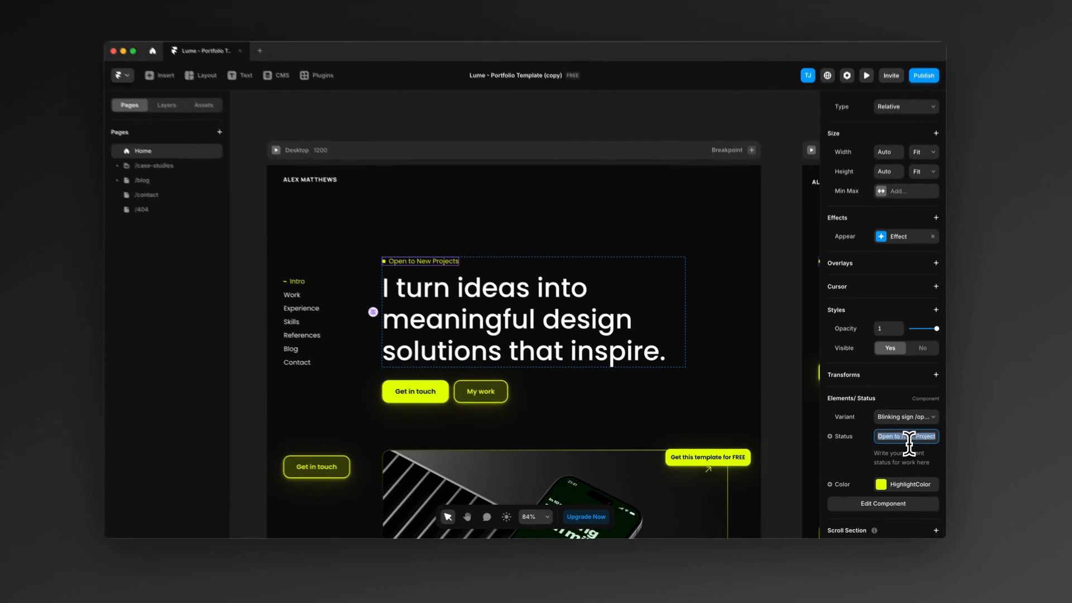
type("Look")
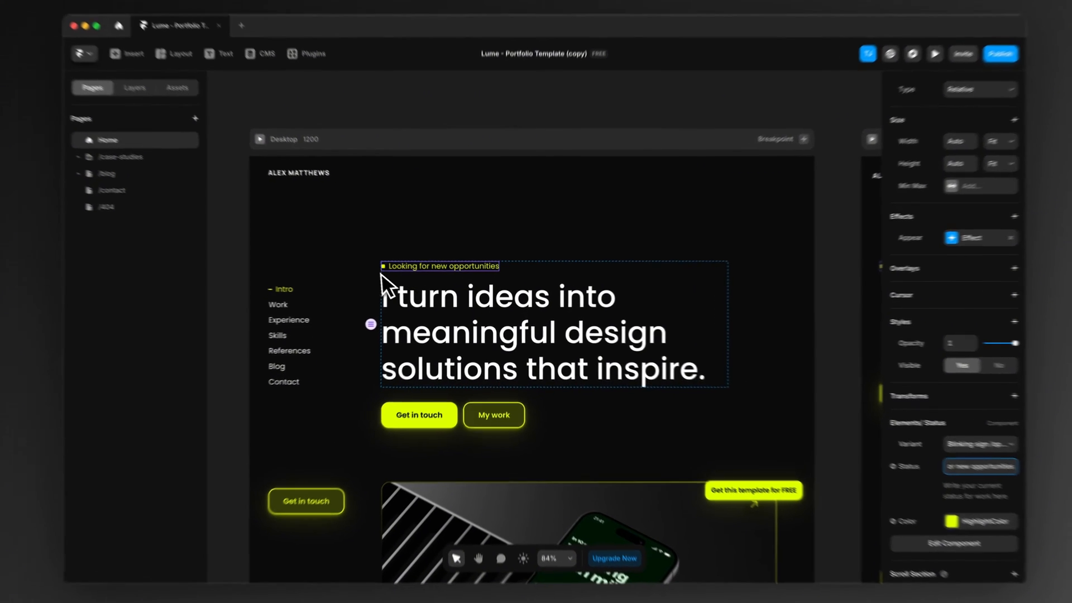
Step: Try the Static sign variant and the red colour #FF0000 on the hero status label
left_click(401, 282)
left_click(422, 277)
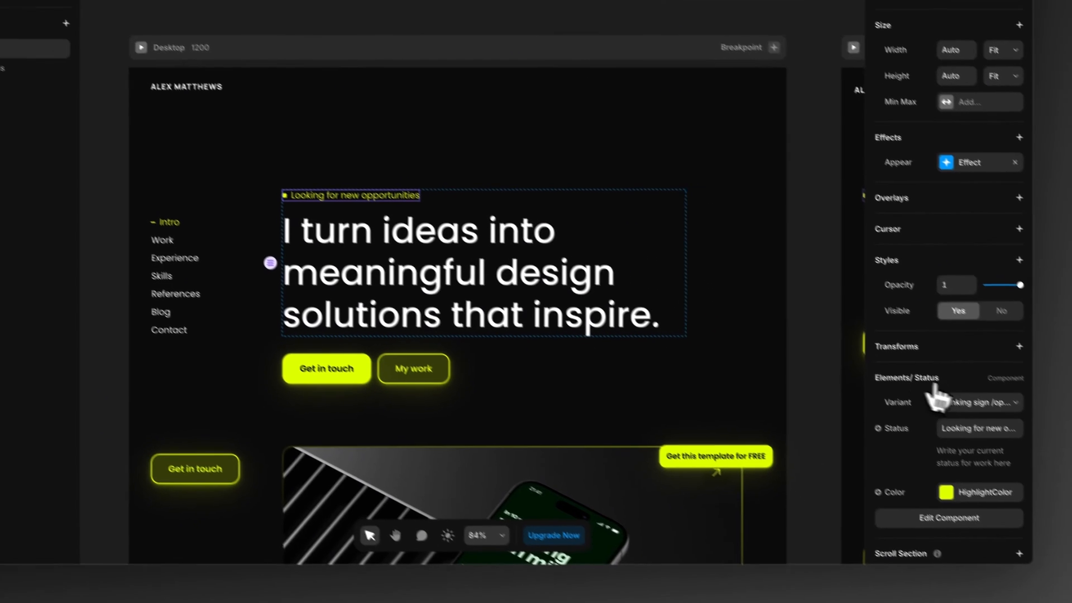
left_click(1044, 465)
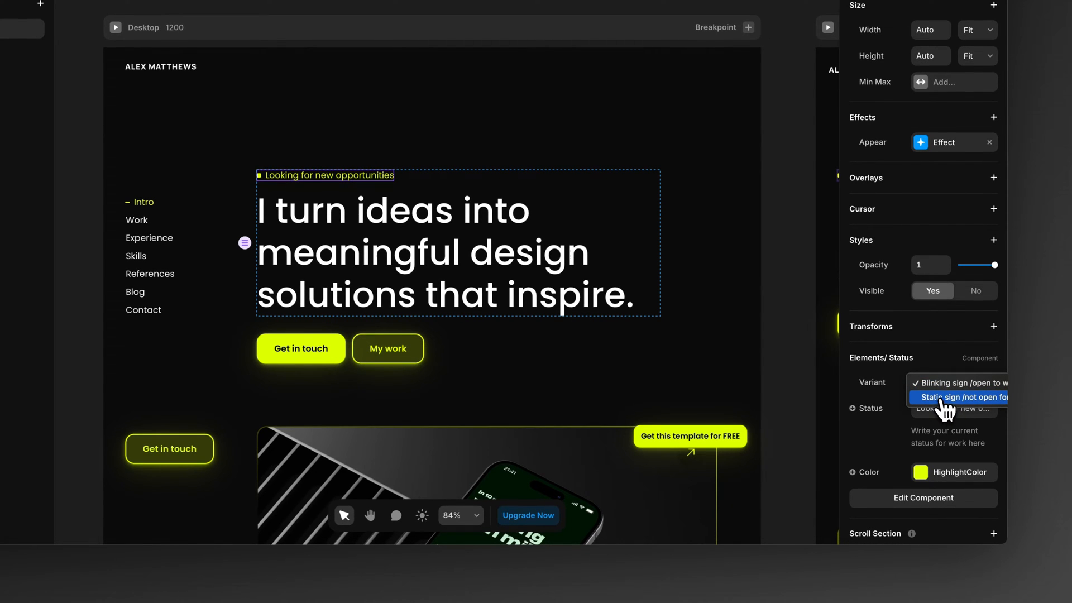
left_click(944, 474)
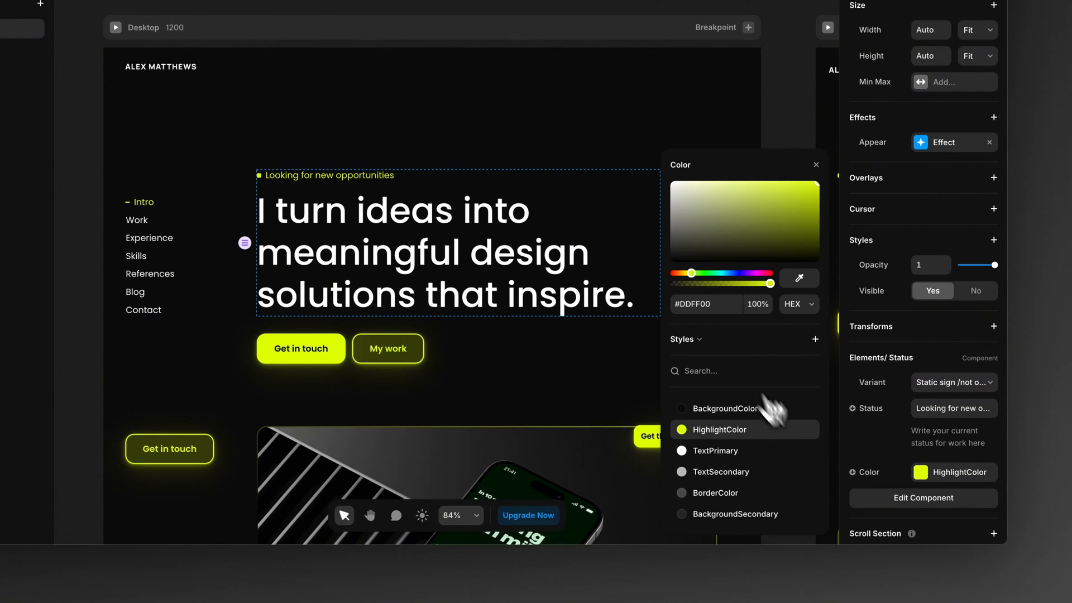
left_click_drag(690, 274, 673, 275)
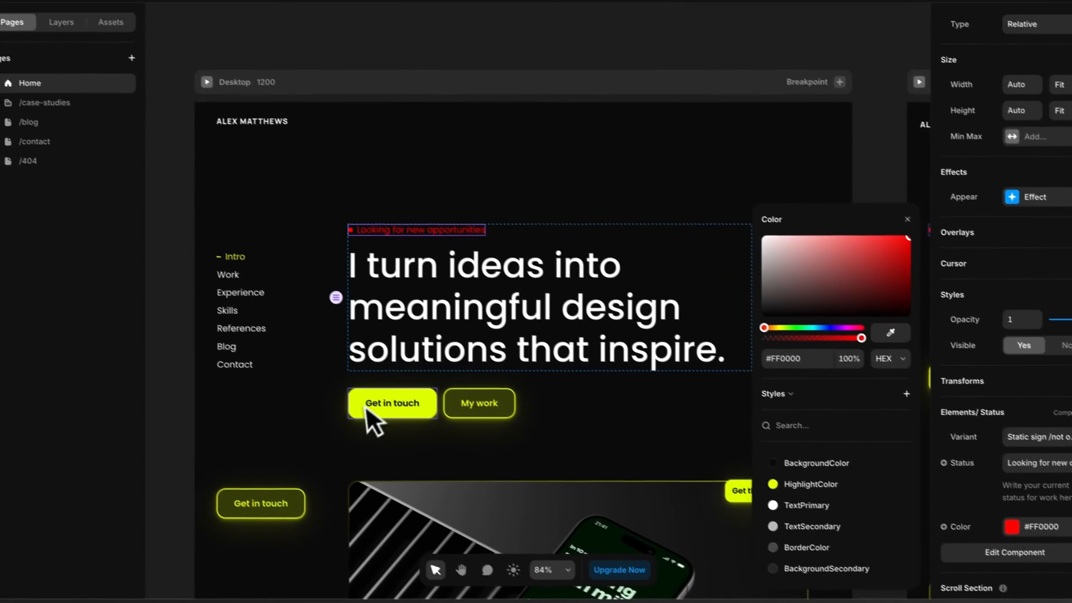
left_click(282, 352)
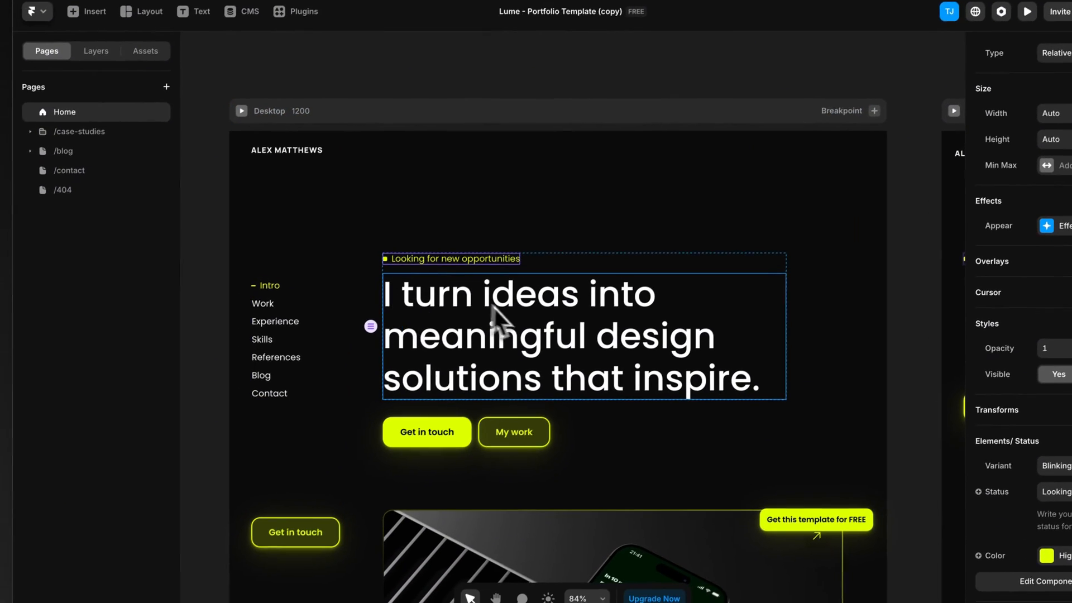
Step: Have the hero heading "I turn ideas into meaningful design solutions that inspire." reworded with Rewrite Text
left_click(384, 399)
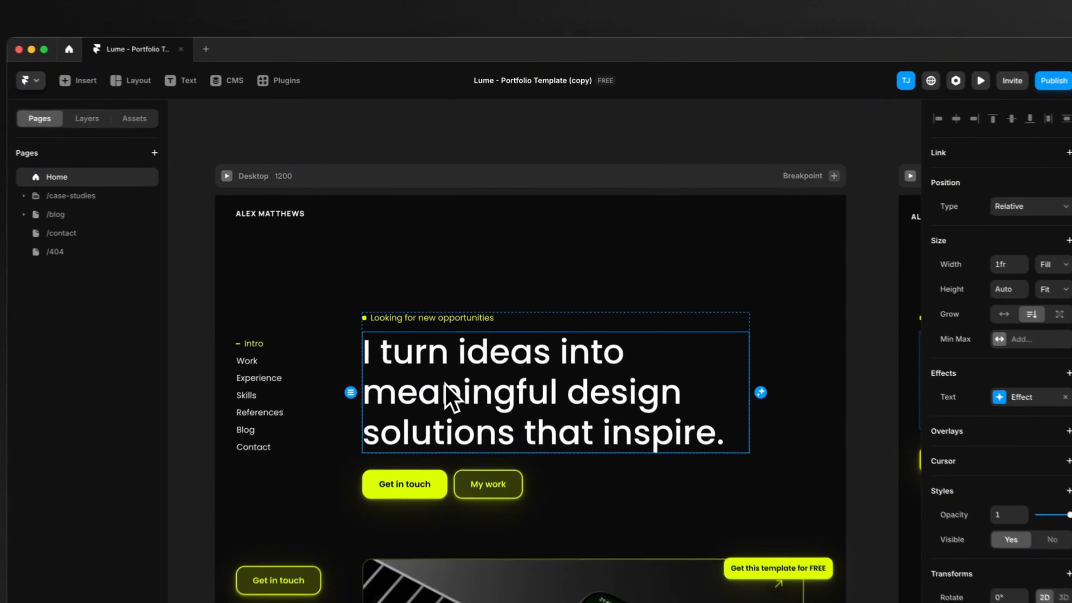
right_click(460, 332)
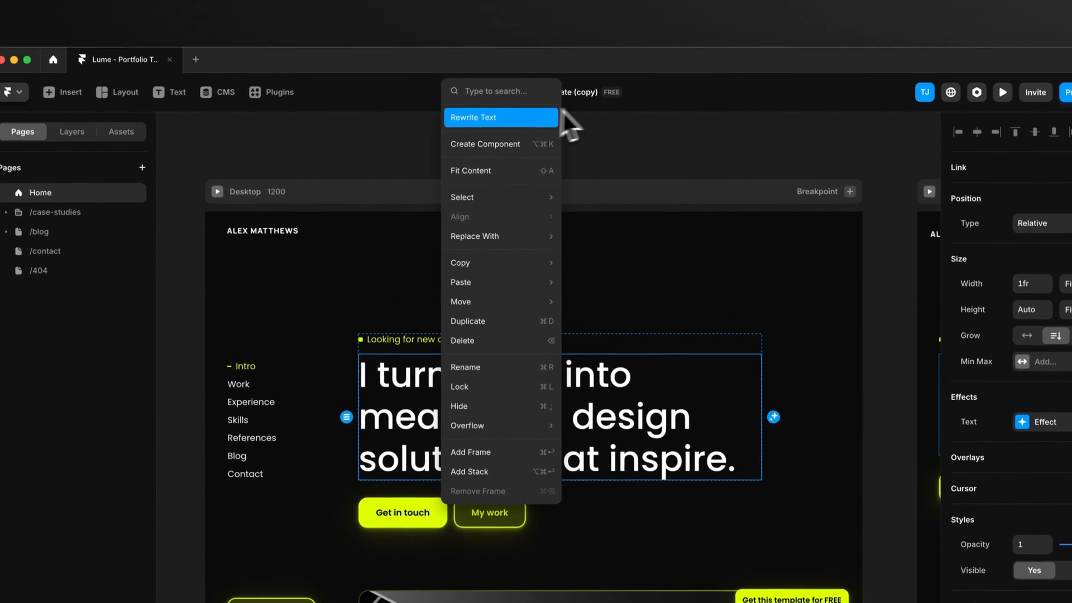
left_click(499, 118)
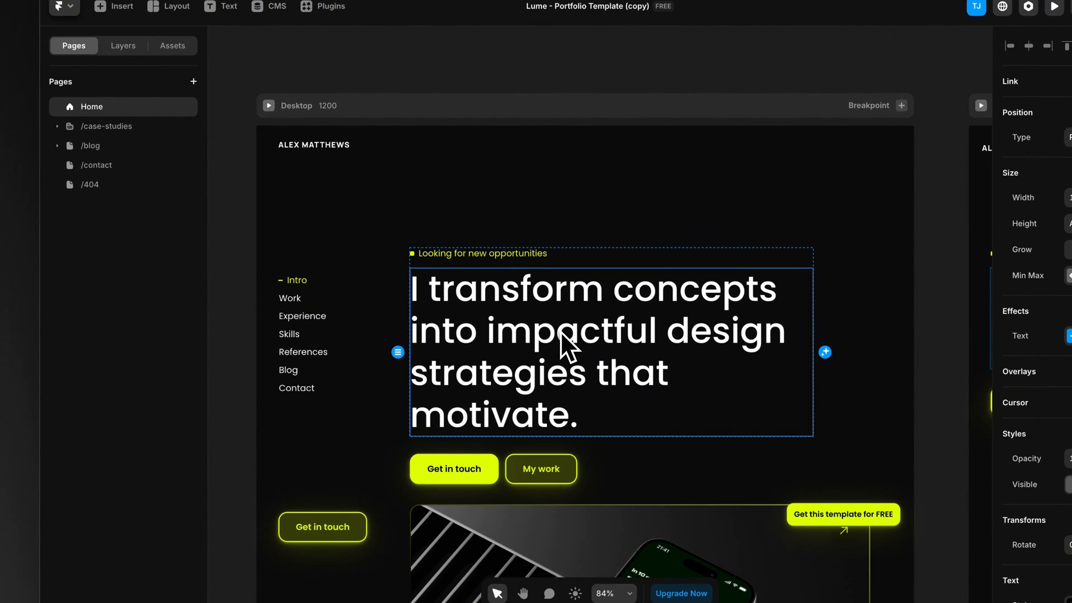
Step: Shorten the hero heading by deleting "that motivate" so it ends with "design strategies."
double_click(564, 334)
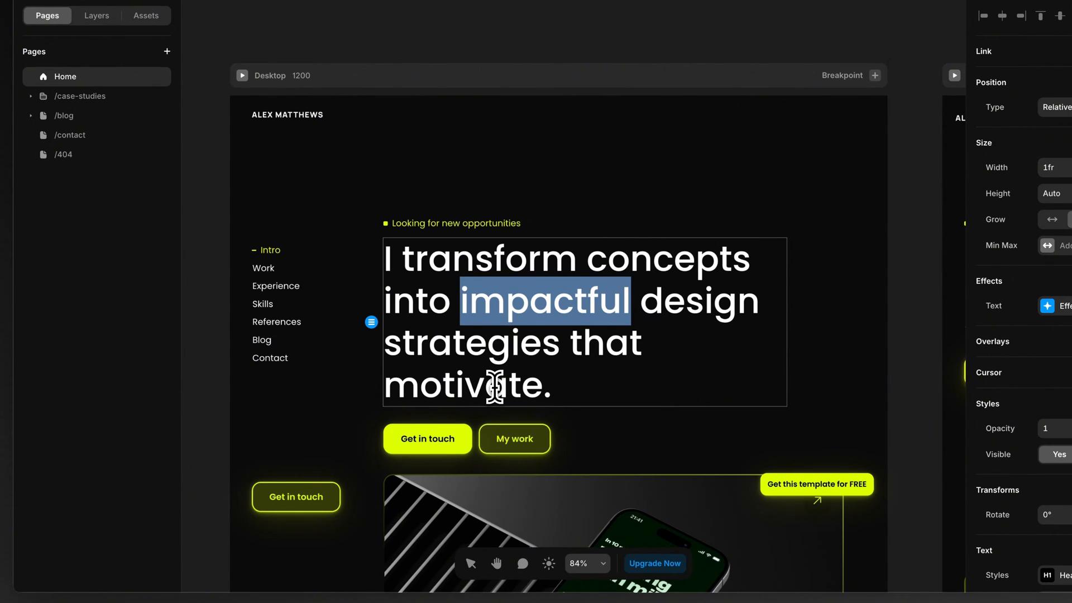
left_click_drag(571, 342, 495, 388)
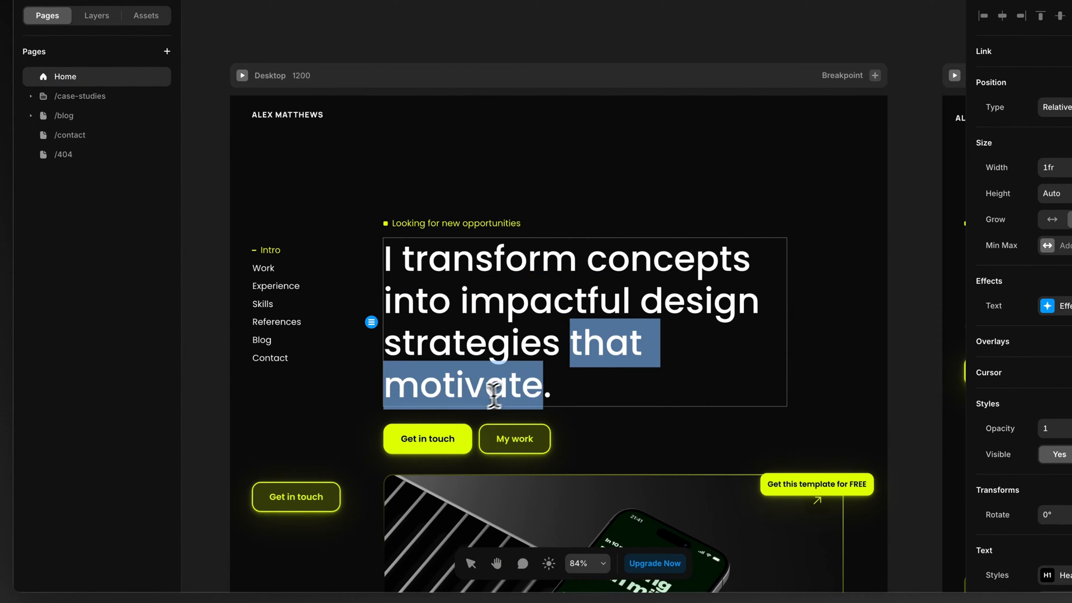
key("BackSpace")
key("BackSpace")
key("Escape")
left_click(199, 412)
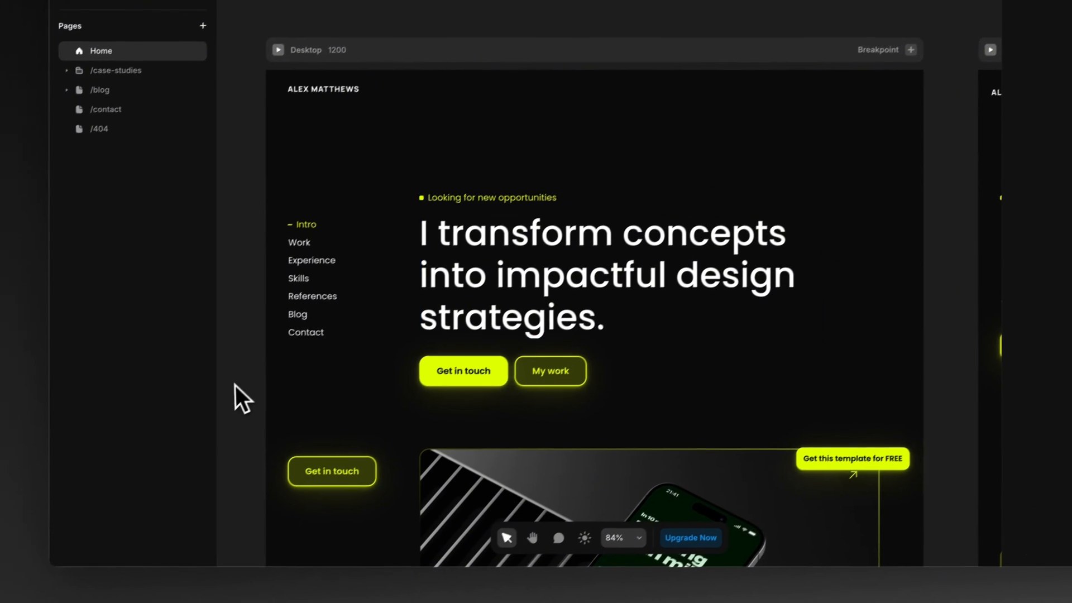
Step: View the project cards below the hero, down to the Work experience section
scroll(211, 389, "down", 2)
scroll(212, 383, "down", 2)
scroll(266, 345, "down", 5)
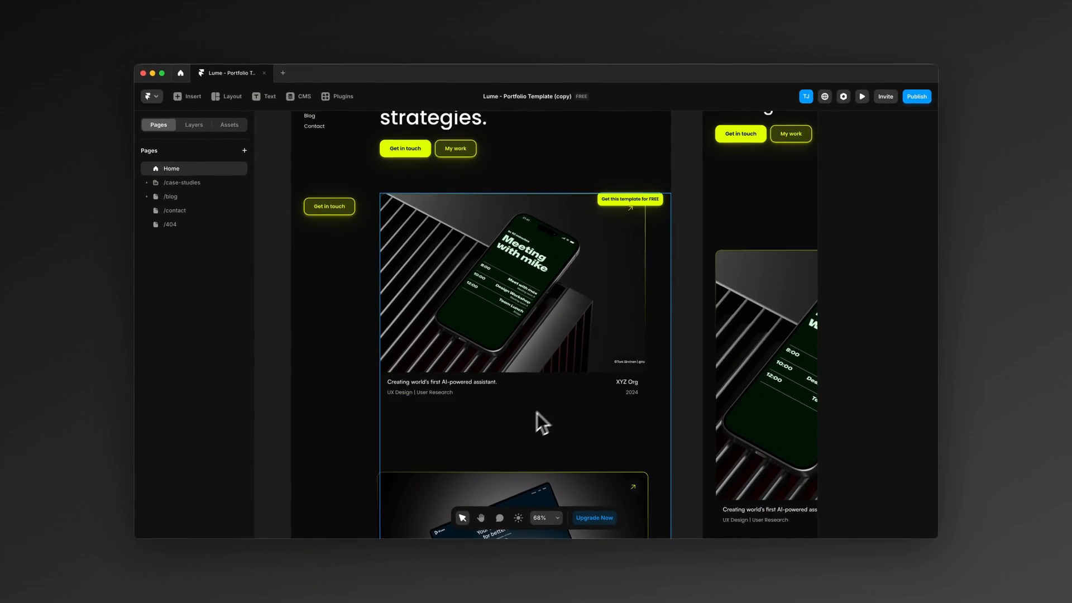
scroll(512, 421, "down", 3)
scroll(508, 421, "up", 4)
scroll(508, 421, "down", 15)
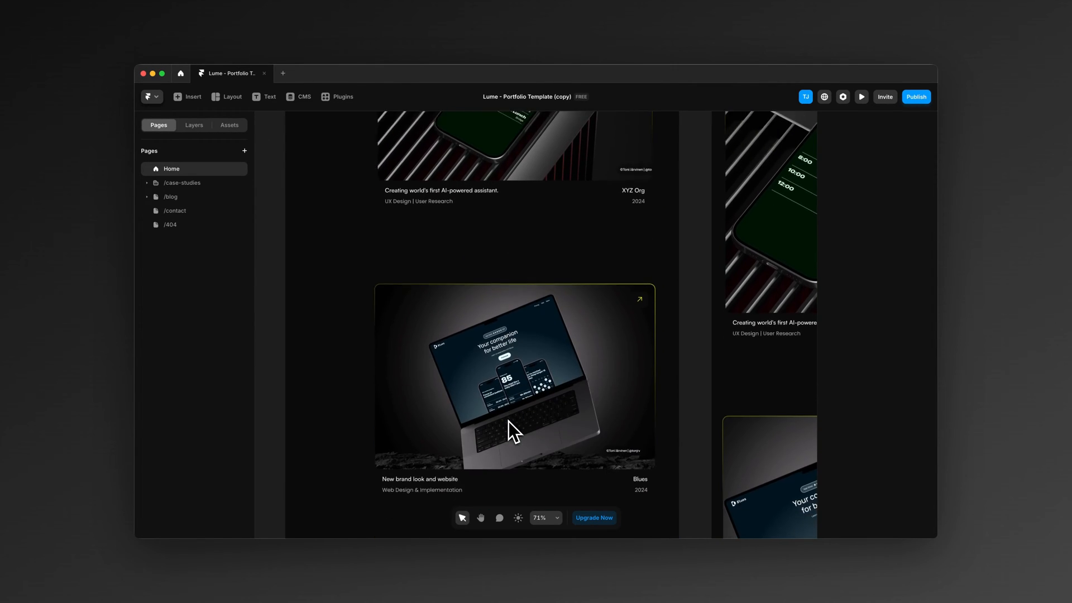
scroll(507, 417, "down", 4)
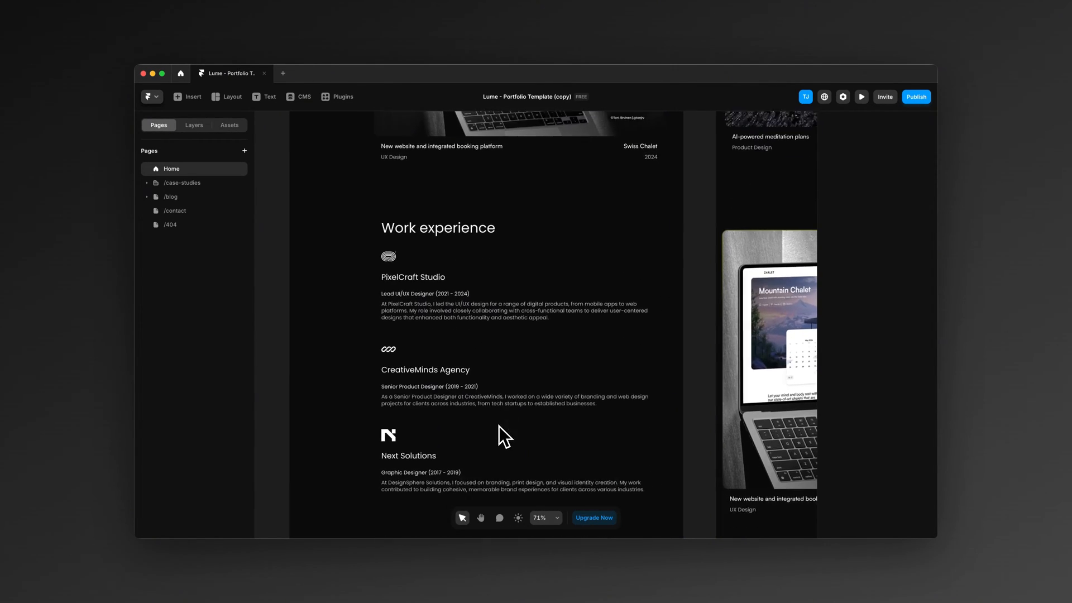
scroll(474, 253, "up", 2)
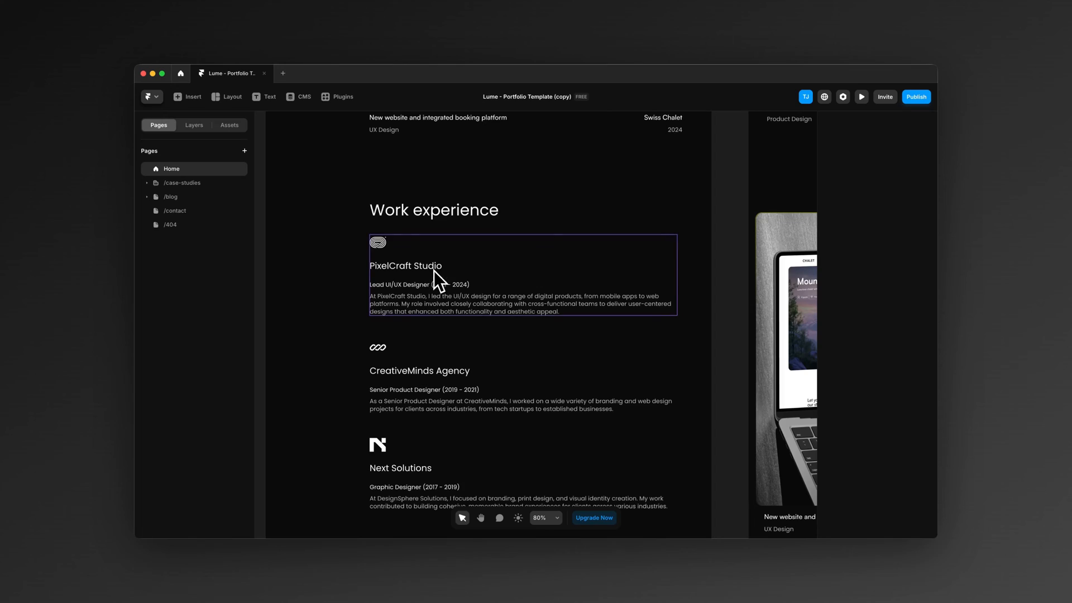
Step: Set the PixelCraft Studio job card's company to Apple and its role and date to "Senior UX Designer (2021 - 2024)"
left_click(439, 271)
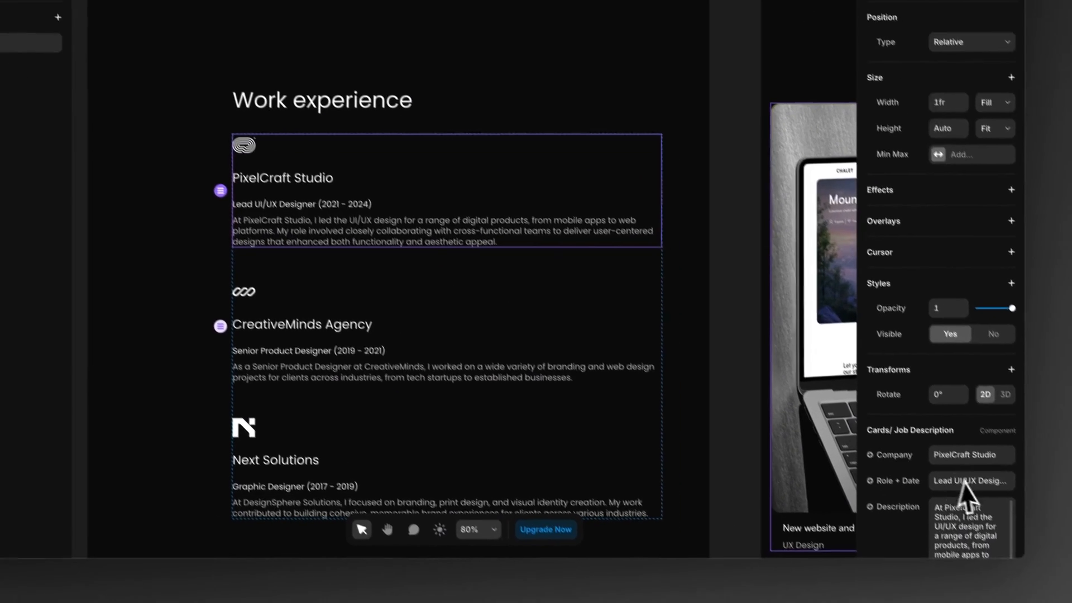
scroll(977, 424, "down", 3)
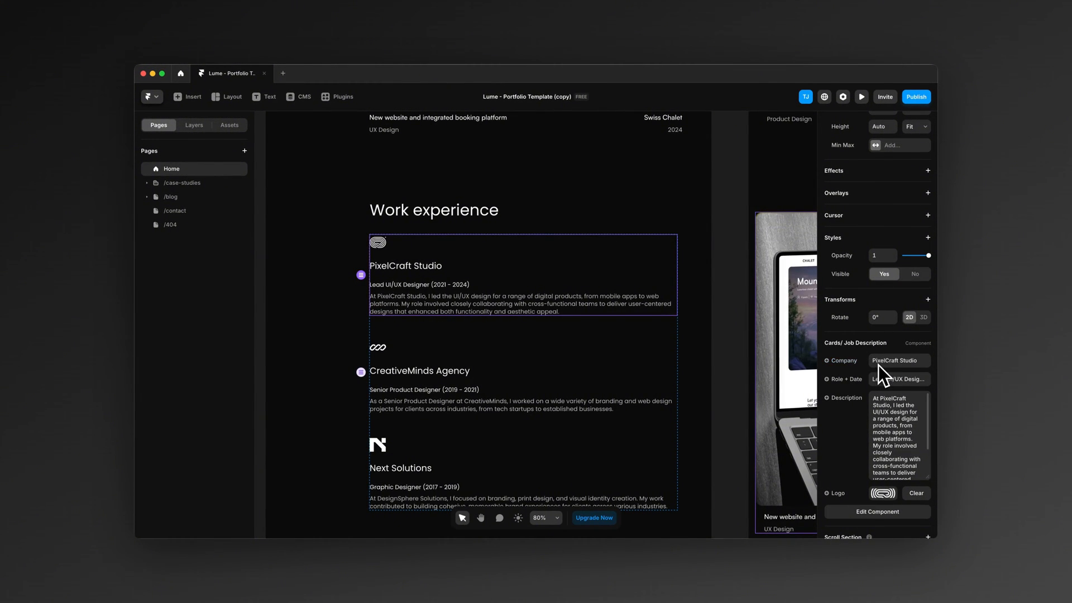
left_click(877, 364)
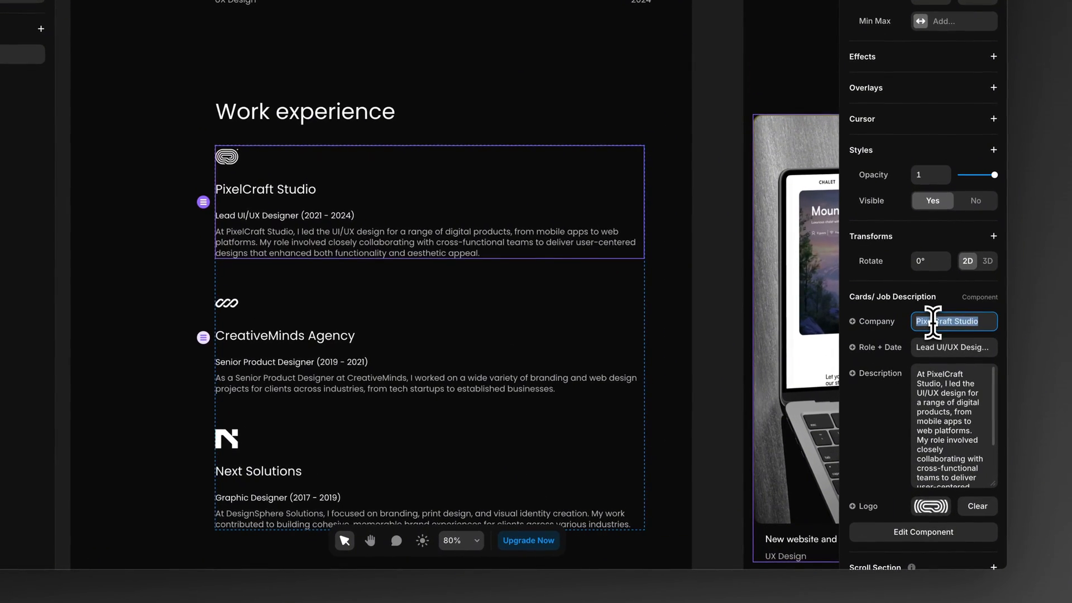
type("Apple")
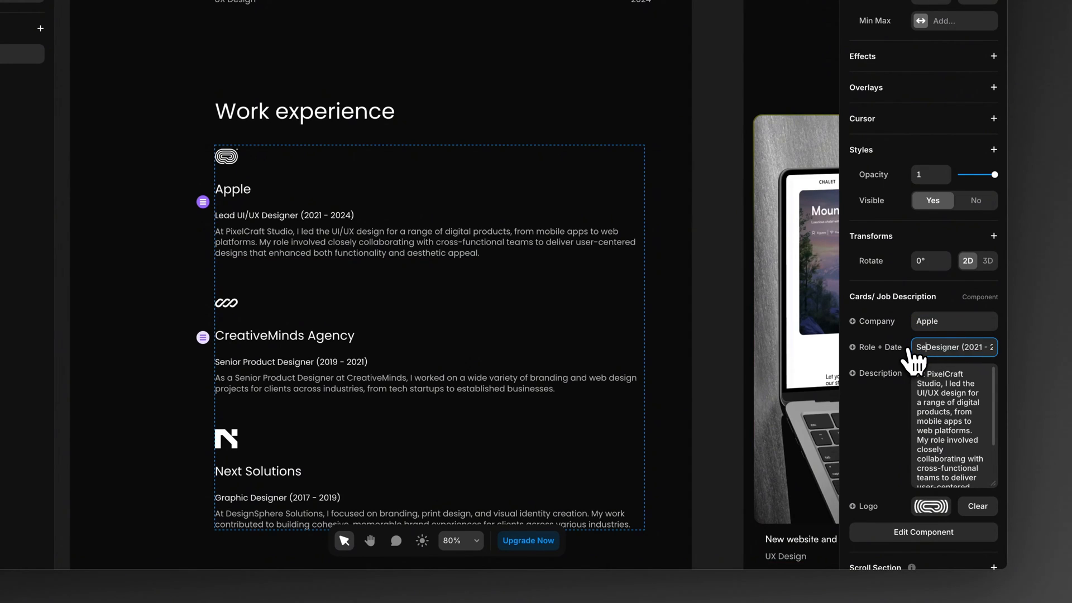
type("X")
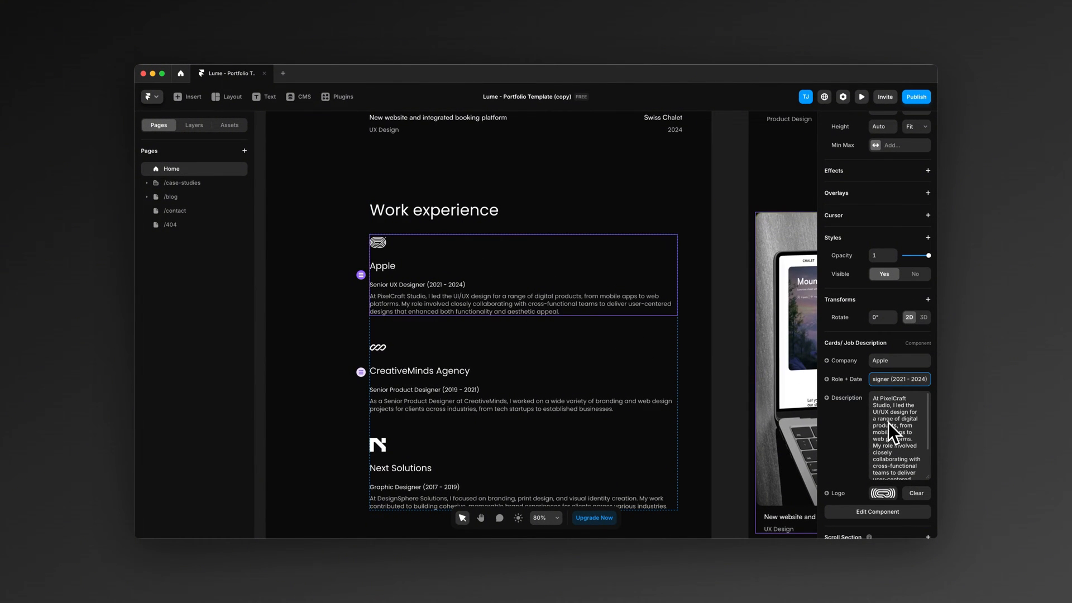
Step: Replace PixelCraft with Apple in the first job card's description
scroll(889, 423, "down", 1)
scroll(890, 413, "up", 2)
left_click_drag(873, 415, 895, 416)
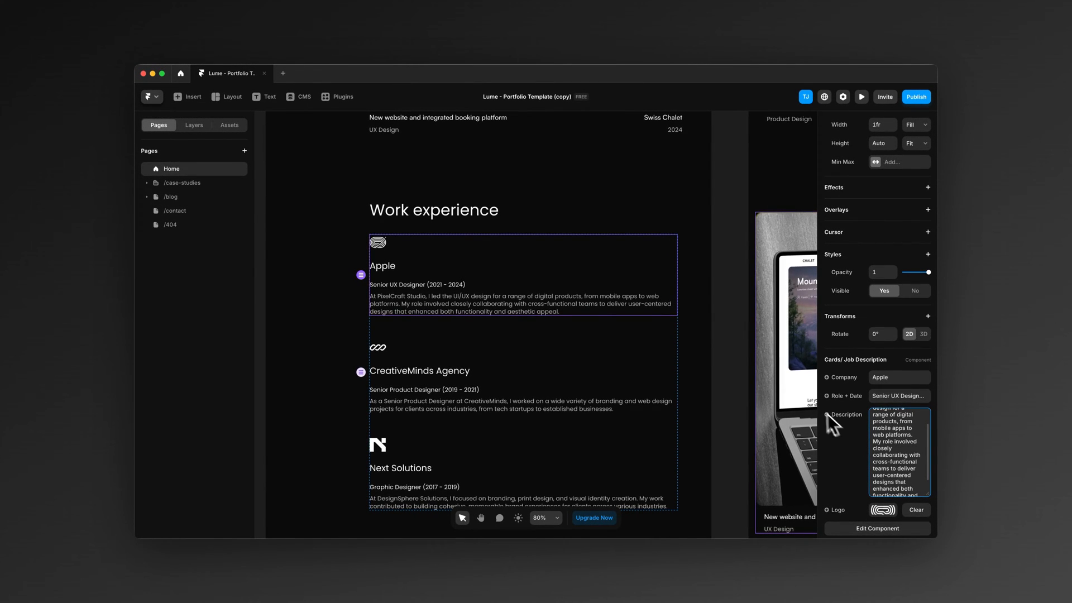
Step: Switch to the Simple Icons website and search its brand logos for google, then for apple
scroll(274, 386, "left", 2)
scroll(274, 387, "down", 1)
left_click(274, 386)
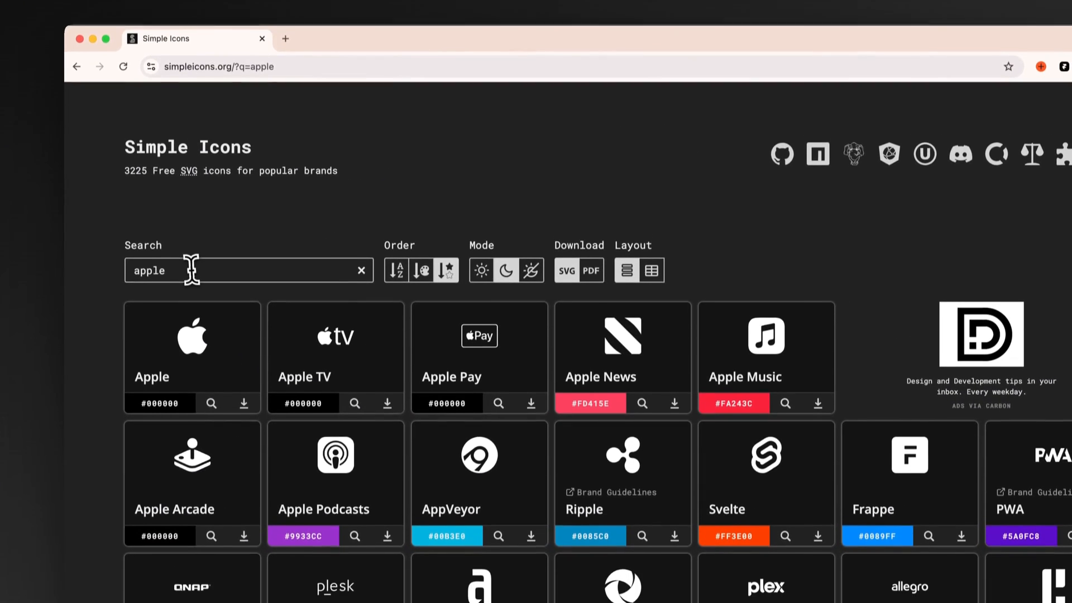
double_click(189, 313)
type("google")
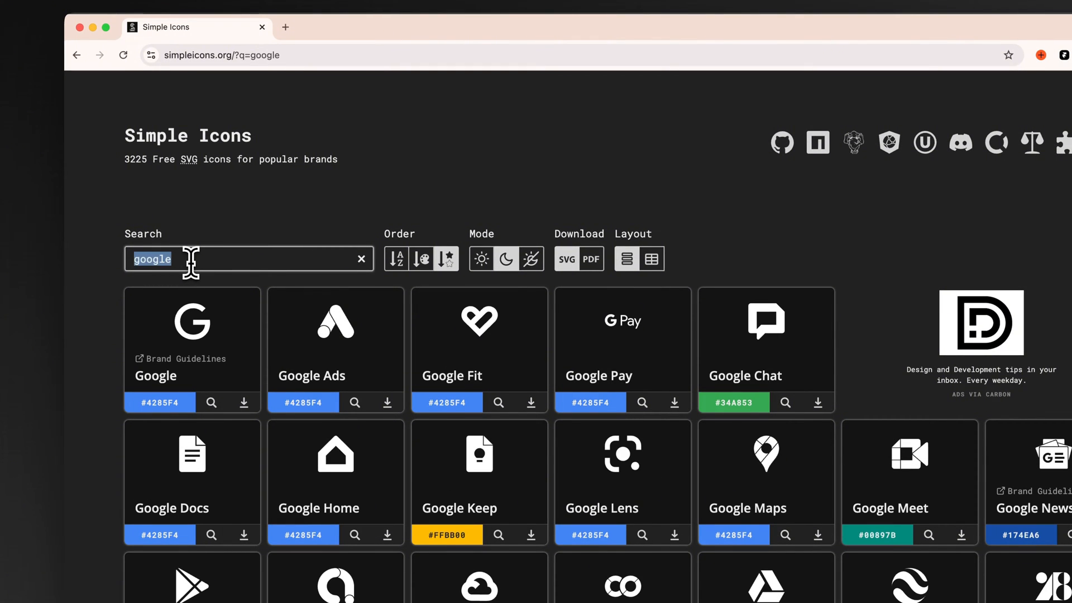
type("apple")
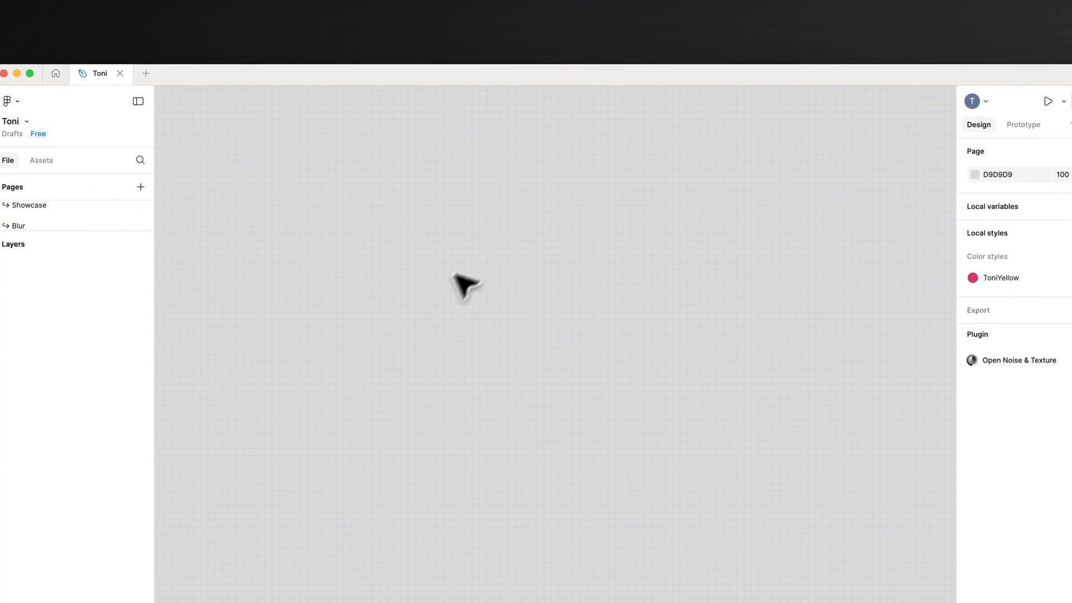
Step: Switch to Figma, paste the Apple logo onto the canvas and recolour it white (FFFFFF)
key("super+v")
key("shift+2")
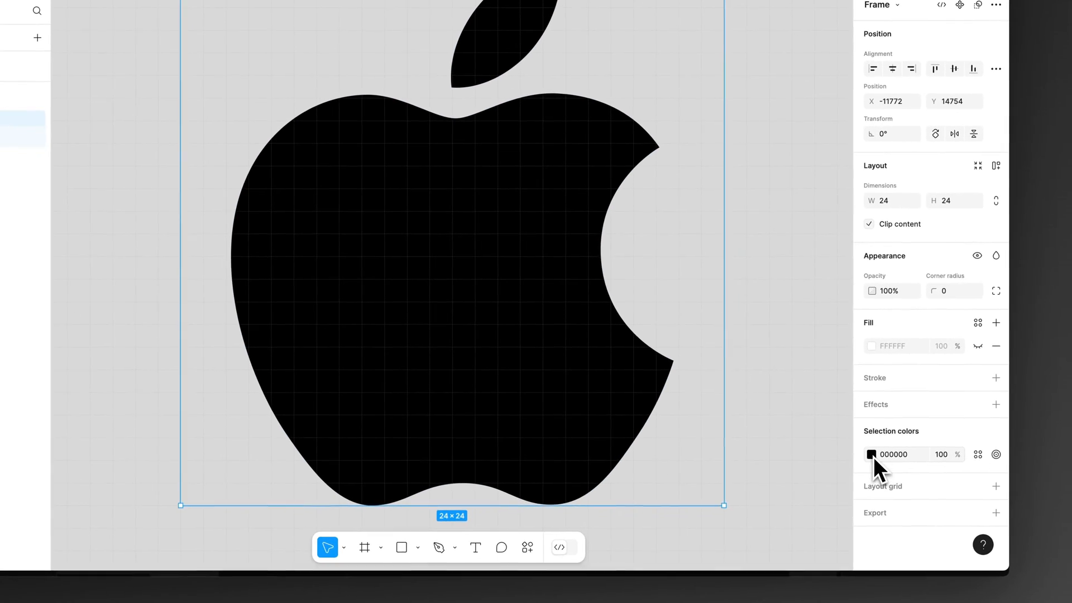
left_click(874, 457)
left_click_drag(780, 342, 454, 31)
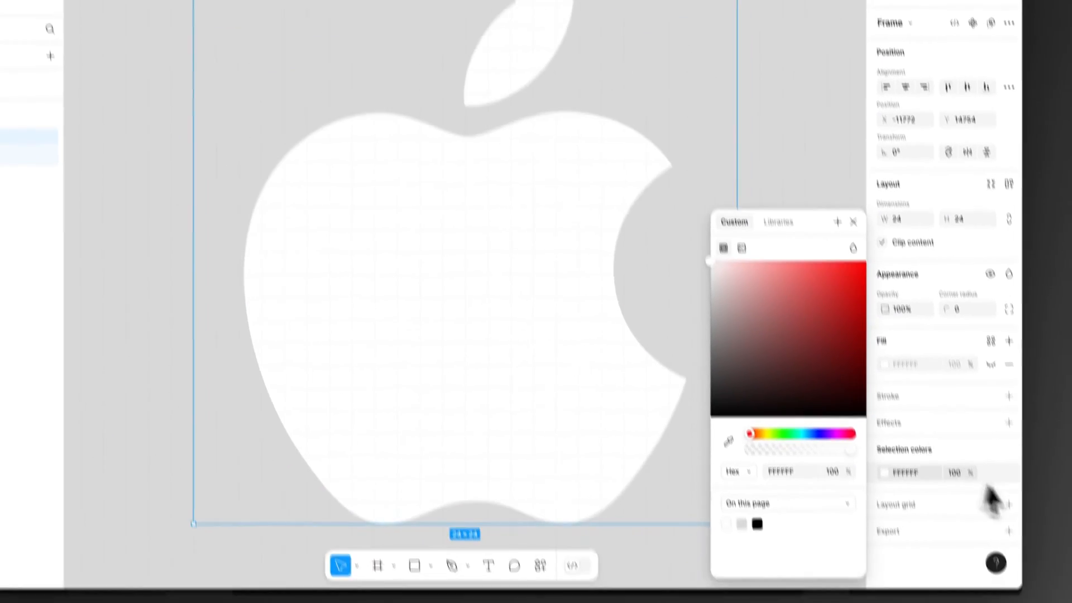
Step: Add an SVG export to the logo frame and export it to the Desktop as Apple.svg
left_click(1008, 531)
scroll(983, 481, "down", 3)
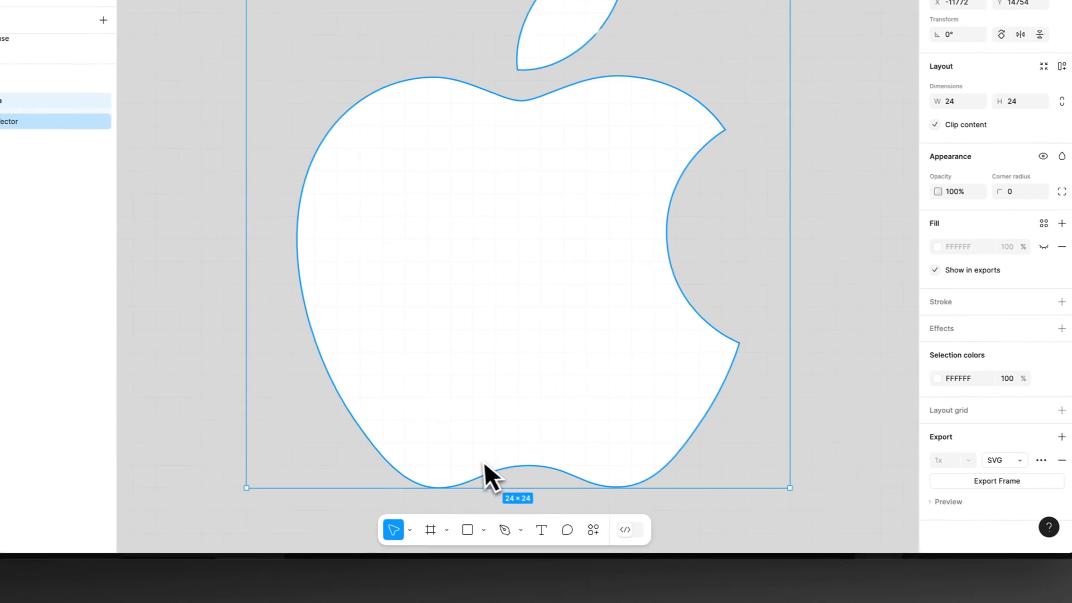
key("super+shift+e")
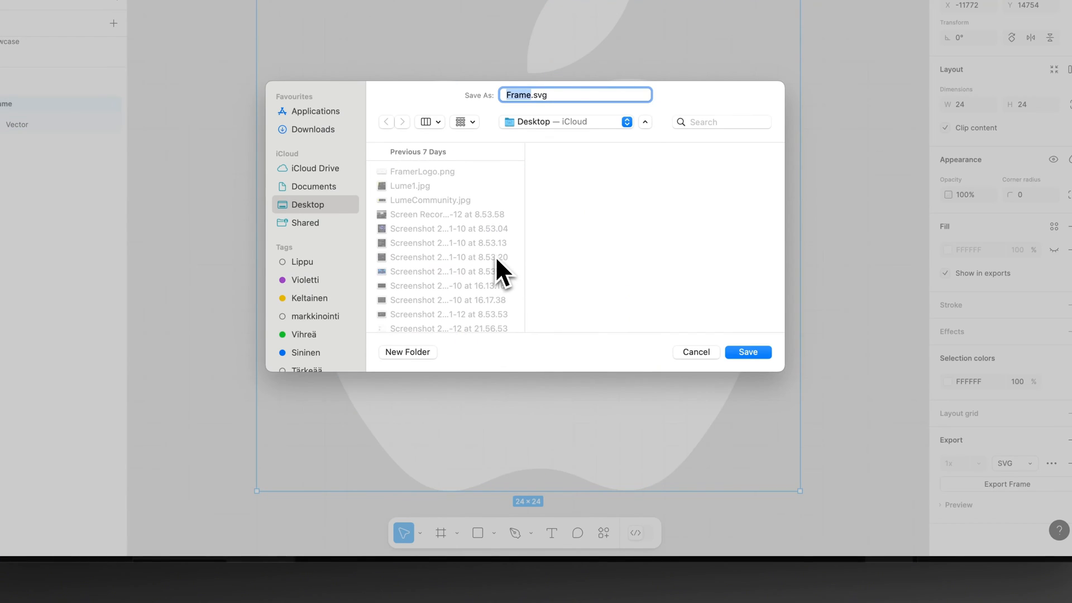
type("Apple")
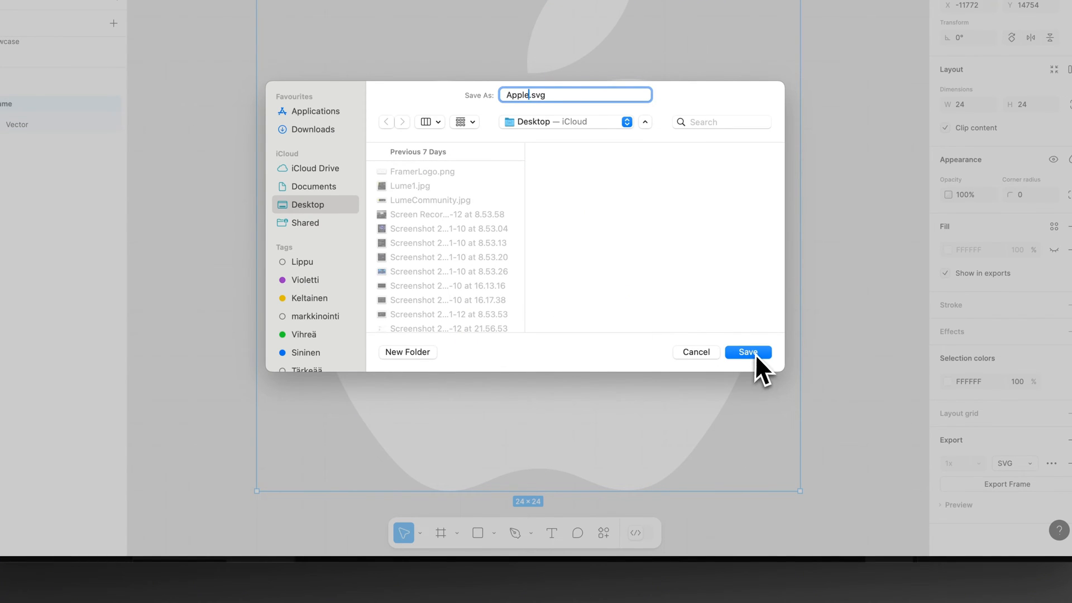
left_click(749, 352)
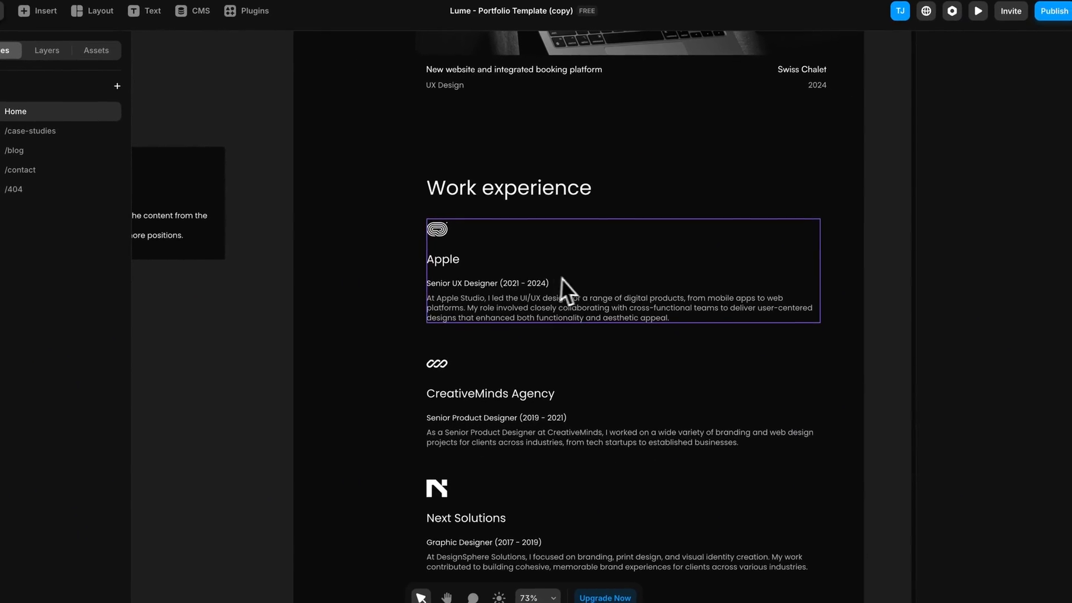
Step: Switch to Framer and replace the Apple job card's logo with apple.svg from the Downloads folder
left_click(568, 287)
scroll(997, 464, "down", 3)
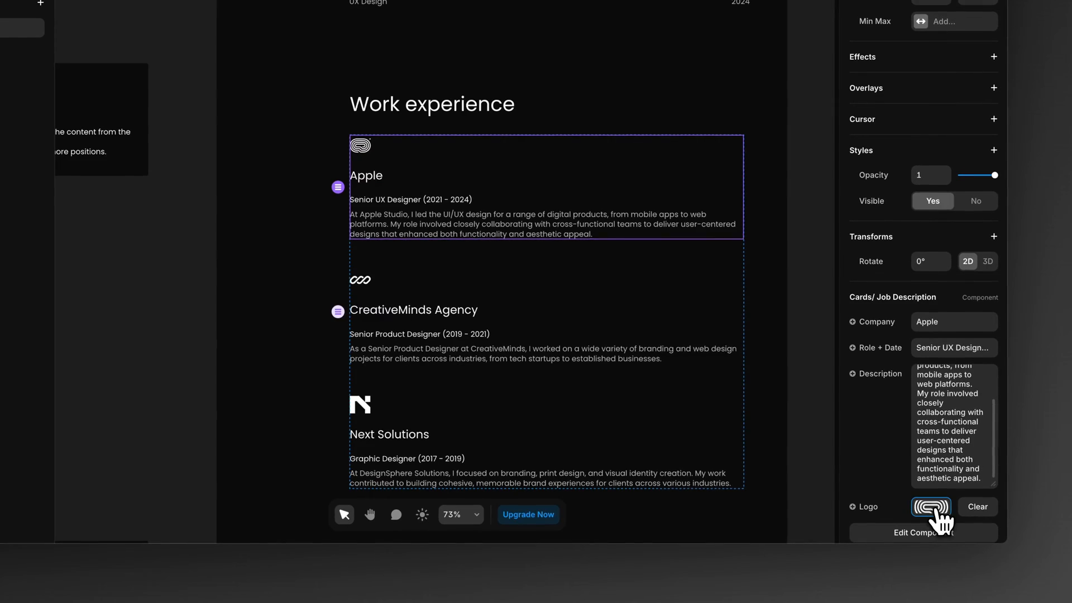
left_click(974, 551)
left_click(746, 357)
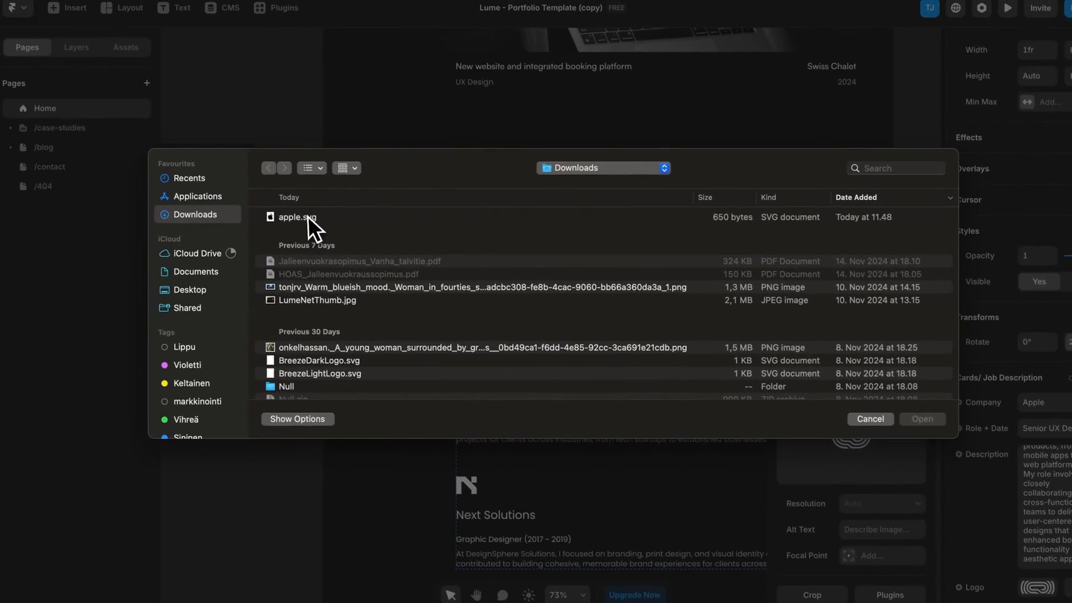
double_click(193, 132)
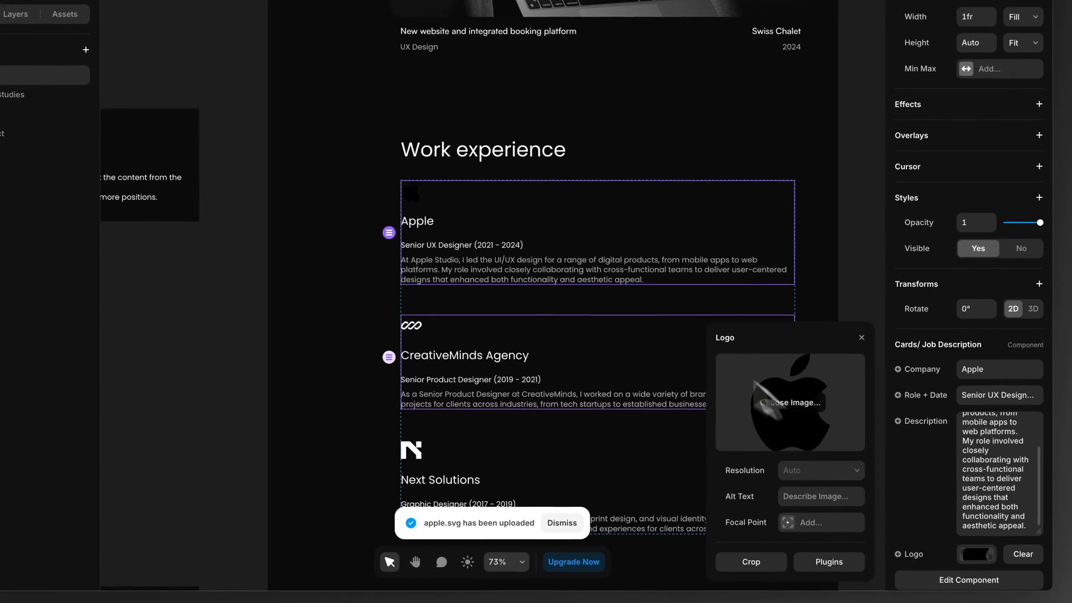
Step: Set the Apple job card's logo image to Apple.svg from the Desktop folder
left_click(859, 442)
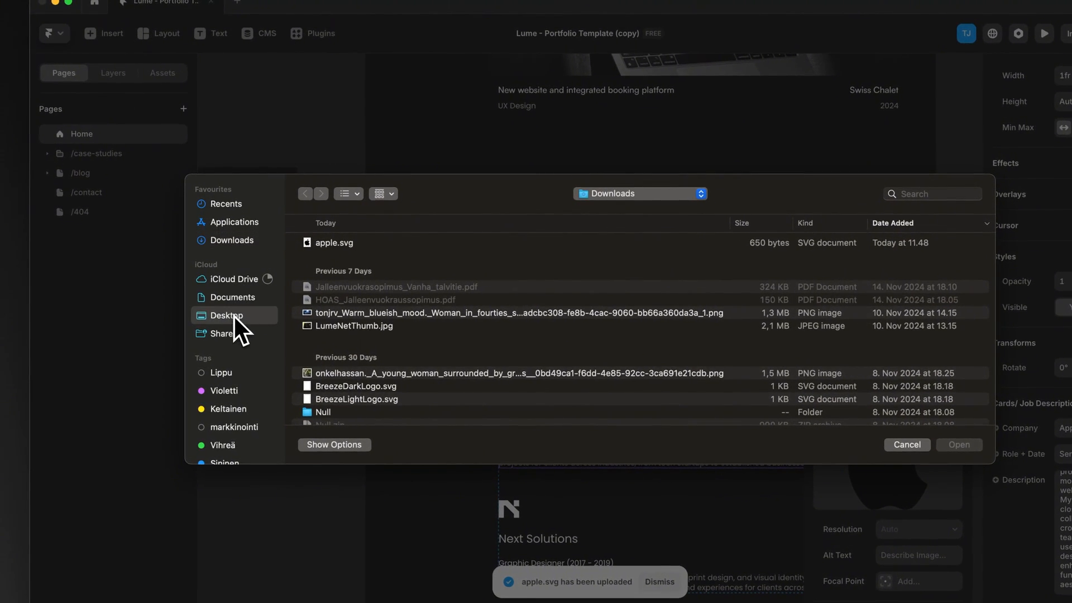
left_click(233, 314)
double_click(353, 244)
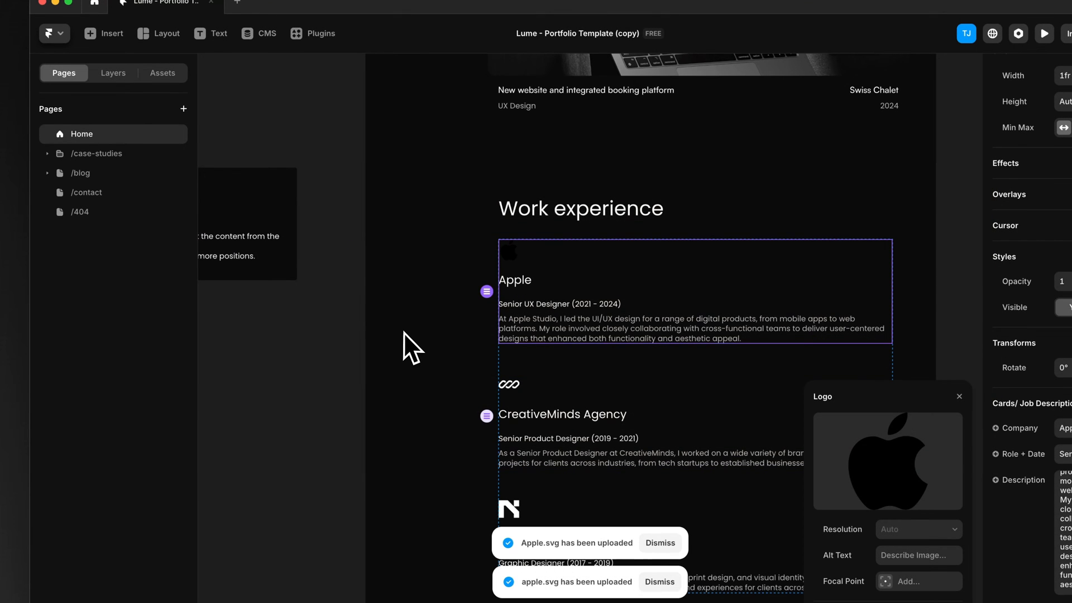
left_click(327, 333)
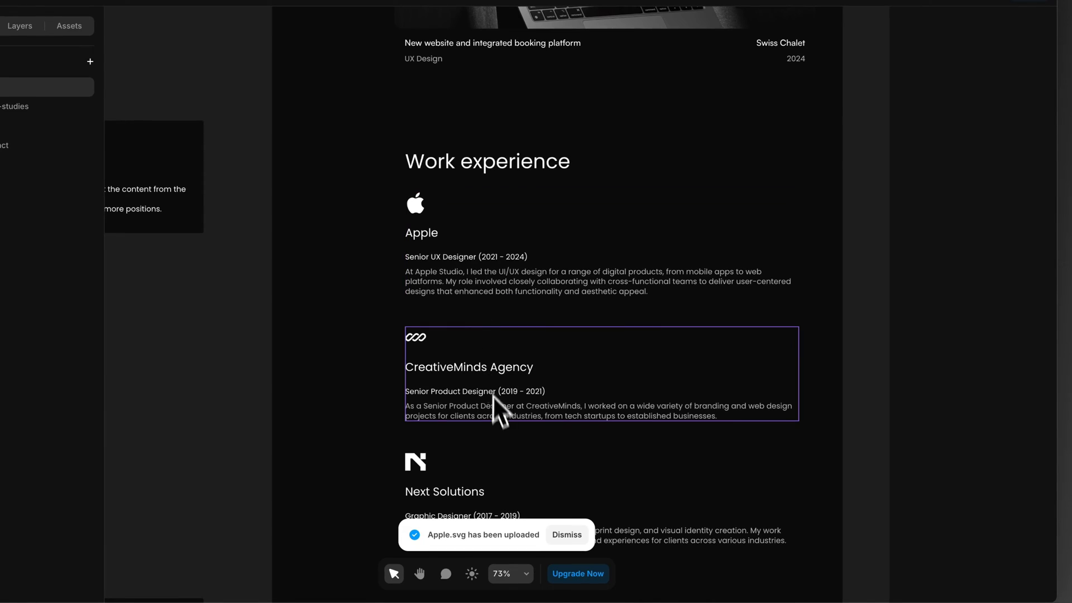
Step: Set the second job card's company to Google and replace CreativeMinds with Google in its description
scroll(506, 399, "down", 2)
left_click(534, 304)
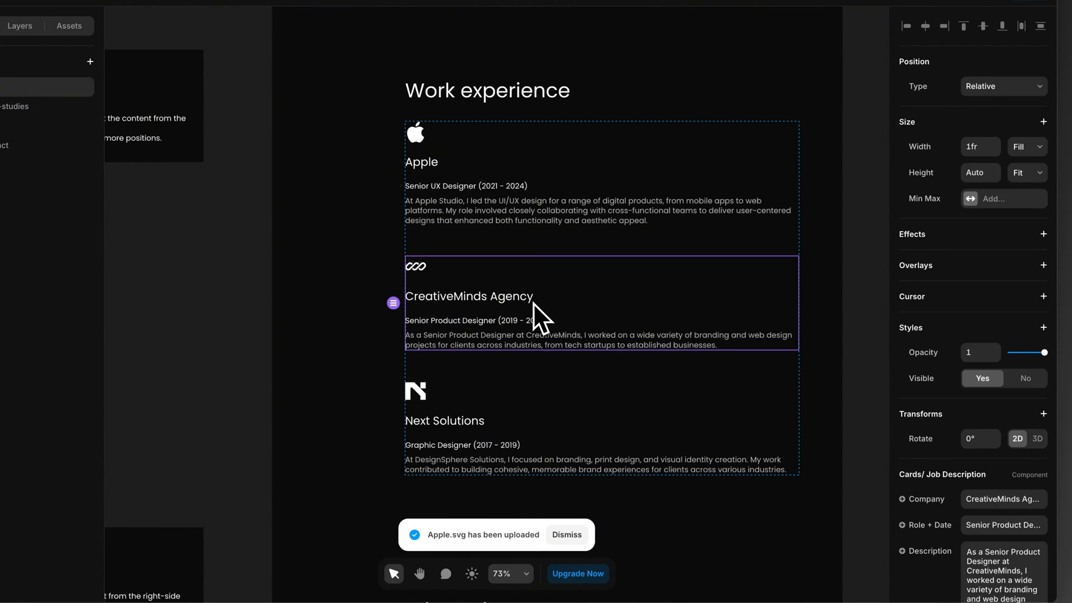
left_click(981, 471)
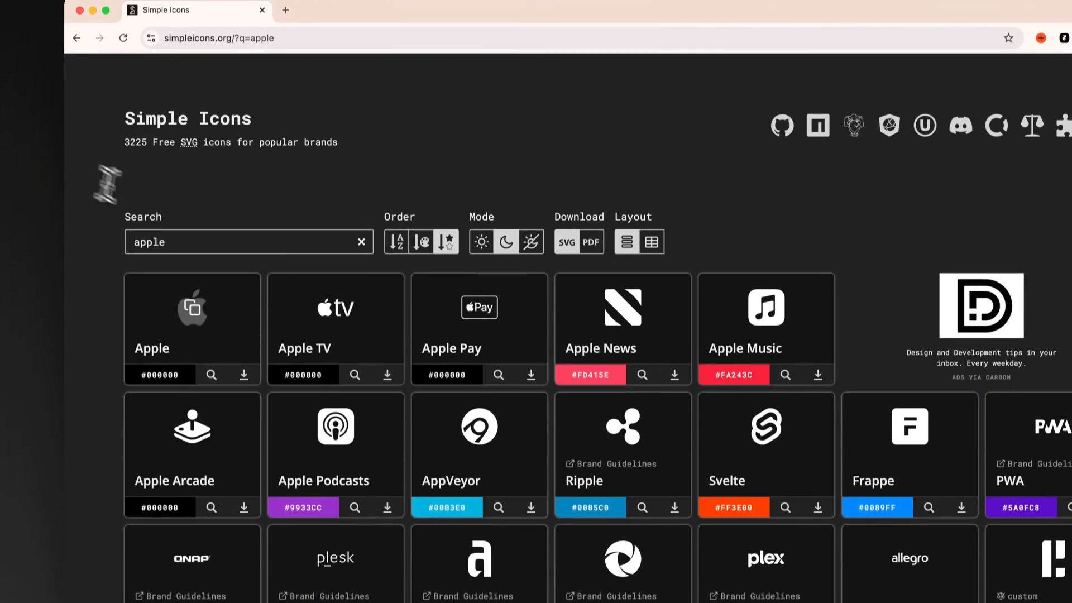
Step: Switch to the Simple Icons website, search its brand logos for google and copy the Google logo
double_click(186, 256)
type("google")
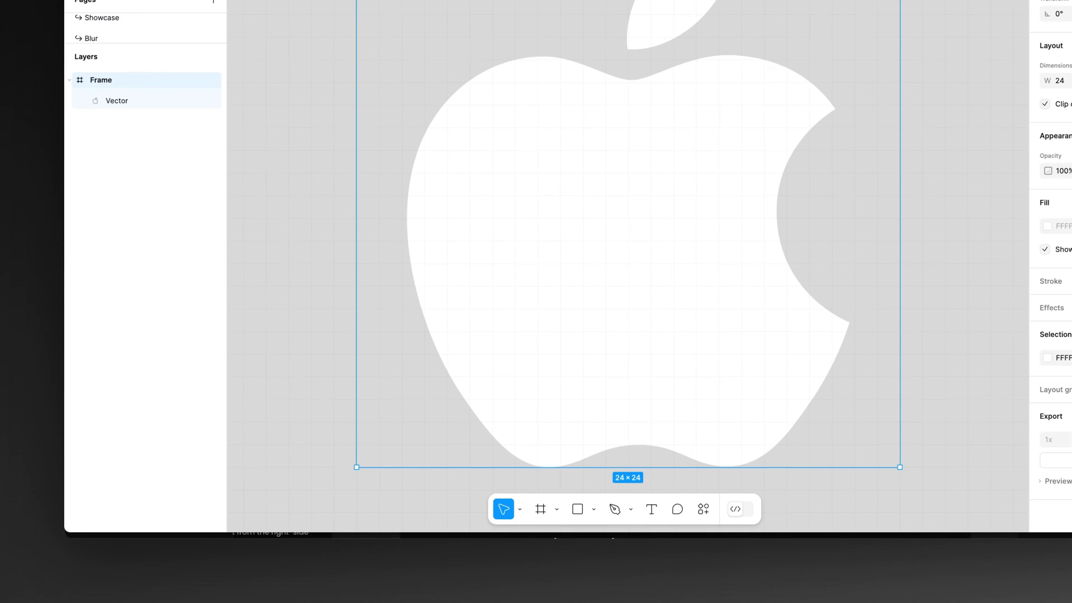
left_click(481, 363)
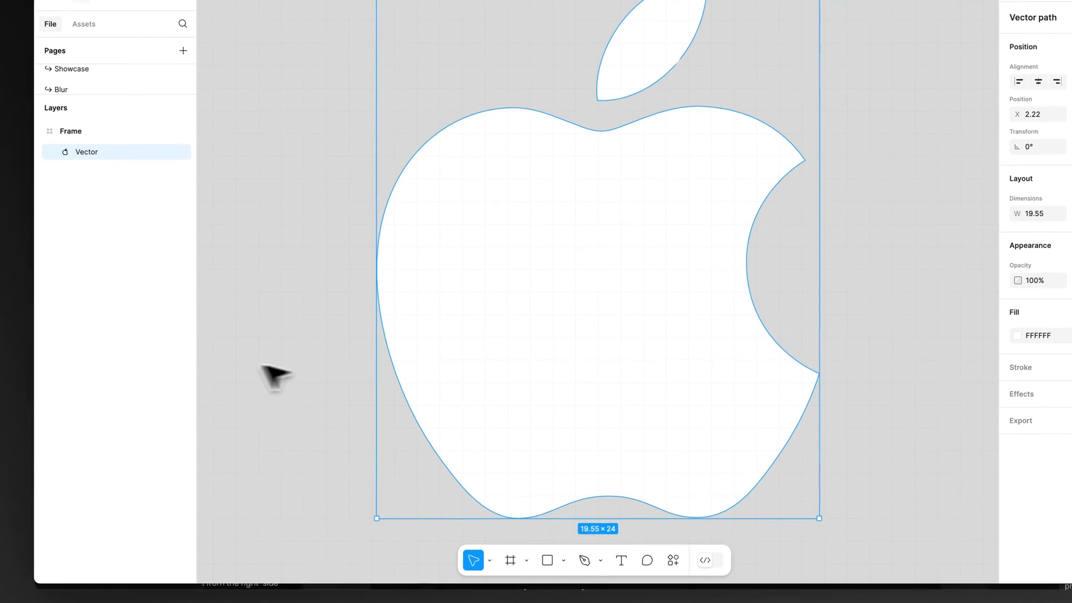
Step: Switch to Figma, paste the Google logo beside the Apple logo and recolour it white (FFFFFF)
scroll(229, 381, "down", 5)
left_click(544, 365)
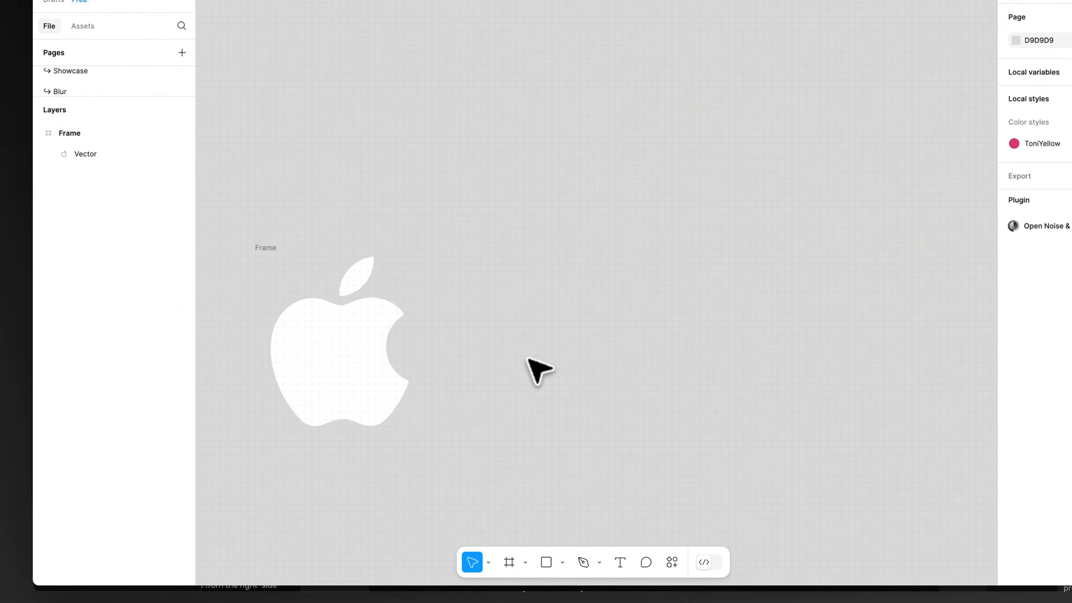
key("super+v")
left_click_drag(596, 263, 610, 304)
left_click(1015, 472)
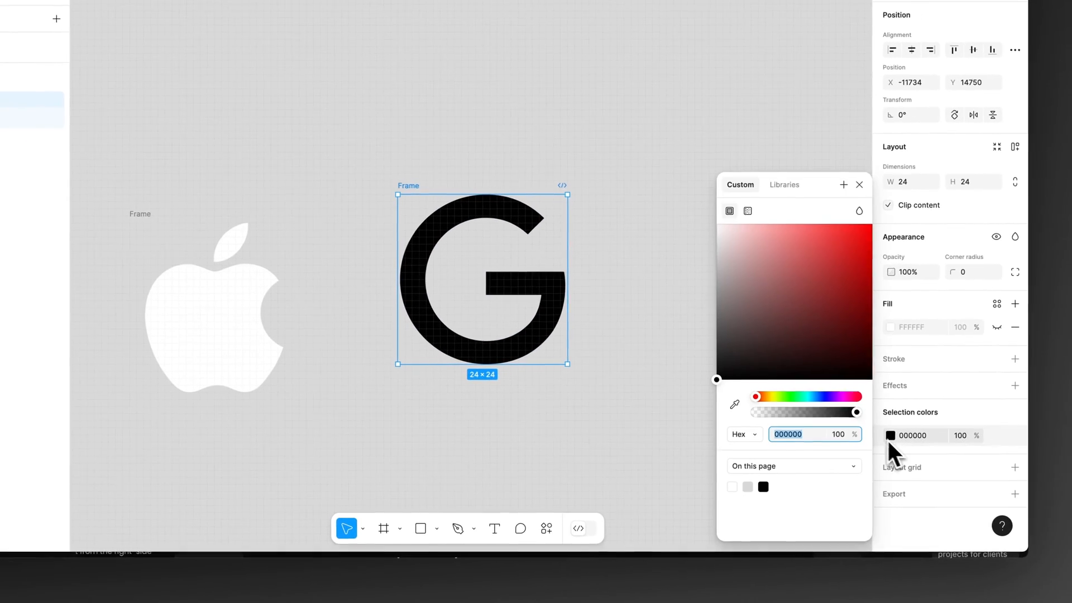
left_click_drag(784, 364, 715, 223)
left_click(466, 20)
left_click_drag(411, 187, 404, 216)
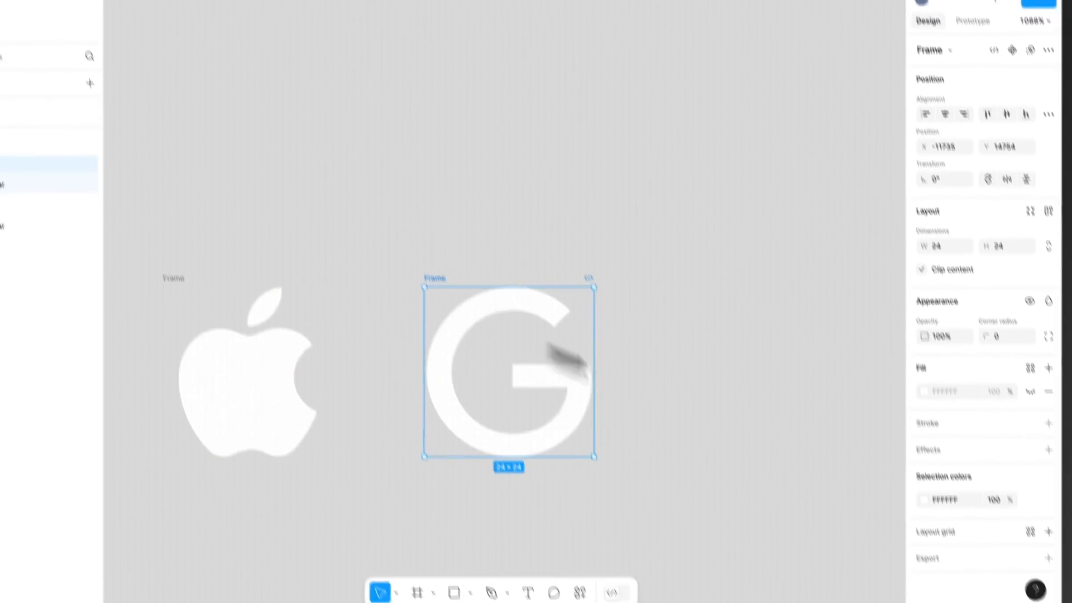
Step: Add an SVG export to the Google logo frame and export it to the Desktop as Google.svg
left_click(1048, 557)
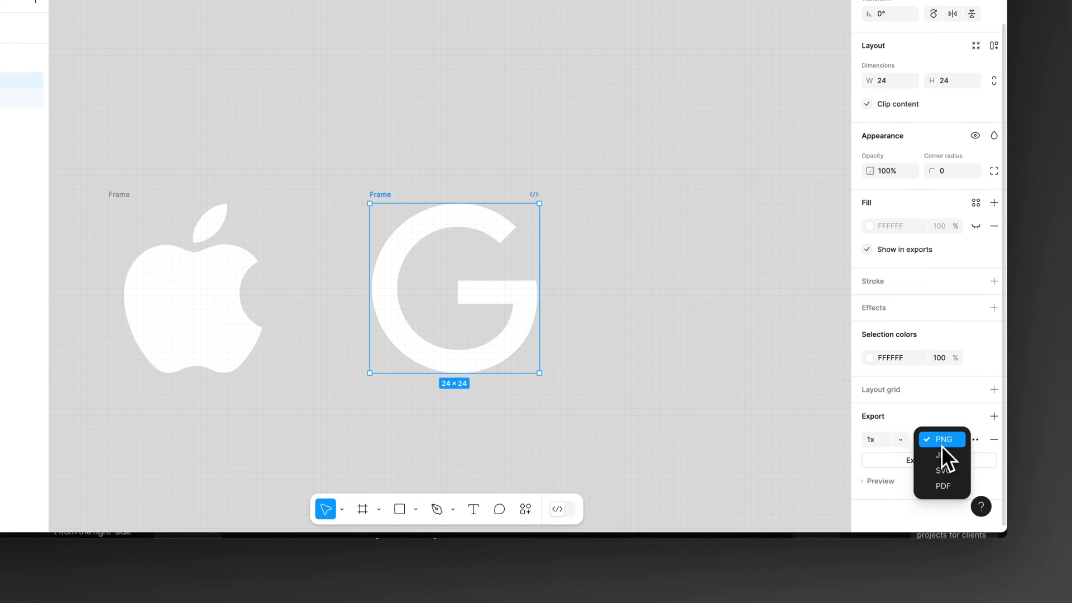
left_click(943, 470)
left_click(910, 463)
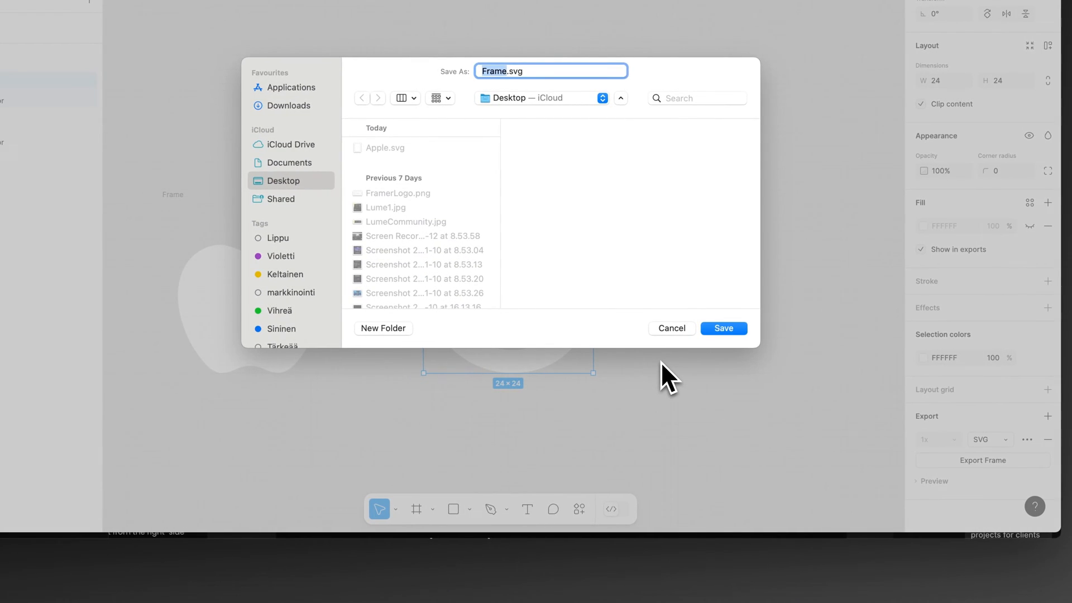
type("Google")
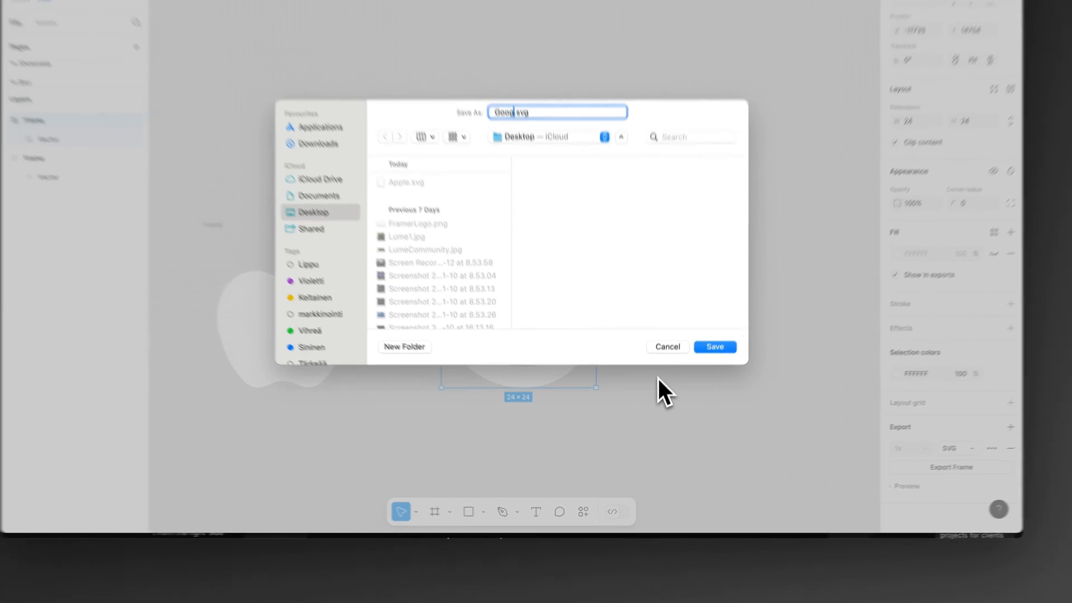
key("Return")
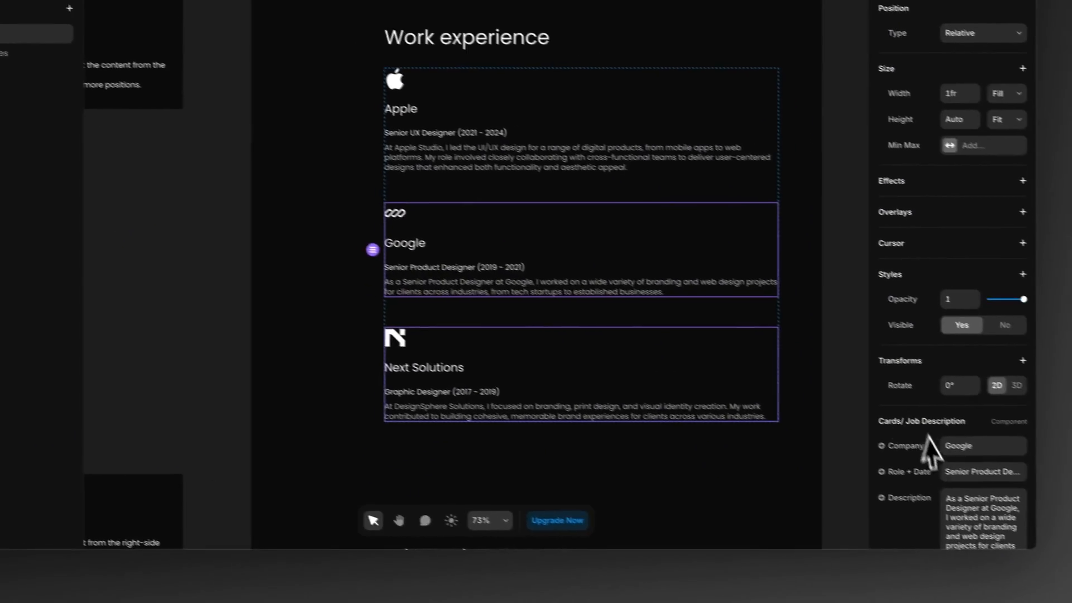
Step: Switch to Framer and set the Google job card's logo image to Google.svg from the Desktop
left_click(933, 523)
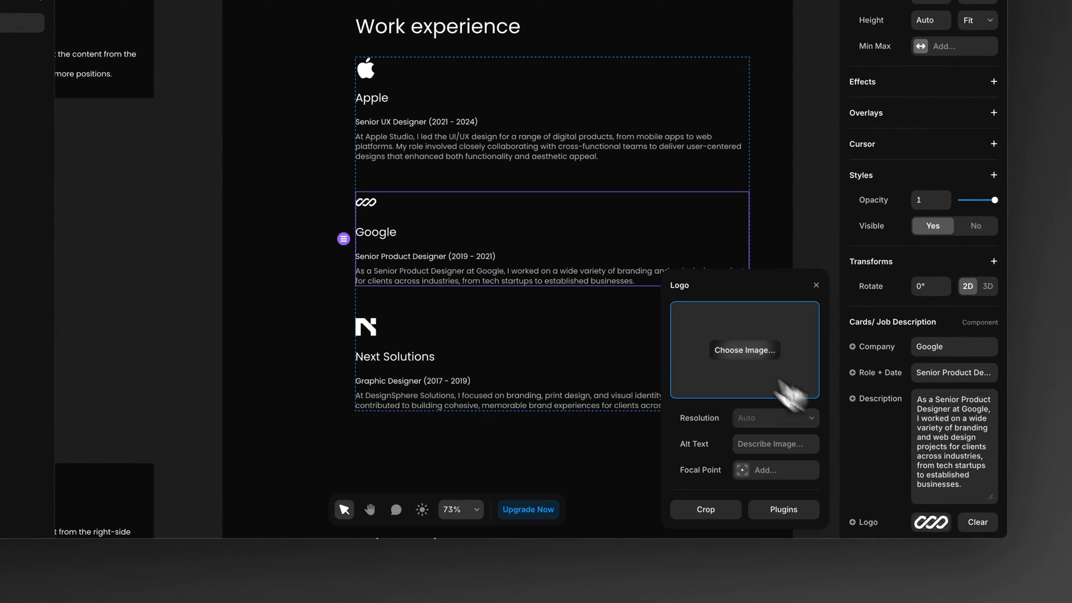
left_click(733, 351)
double_click(183, 134)
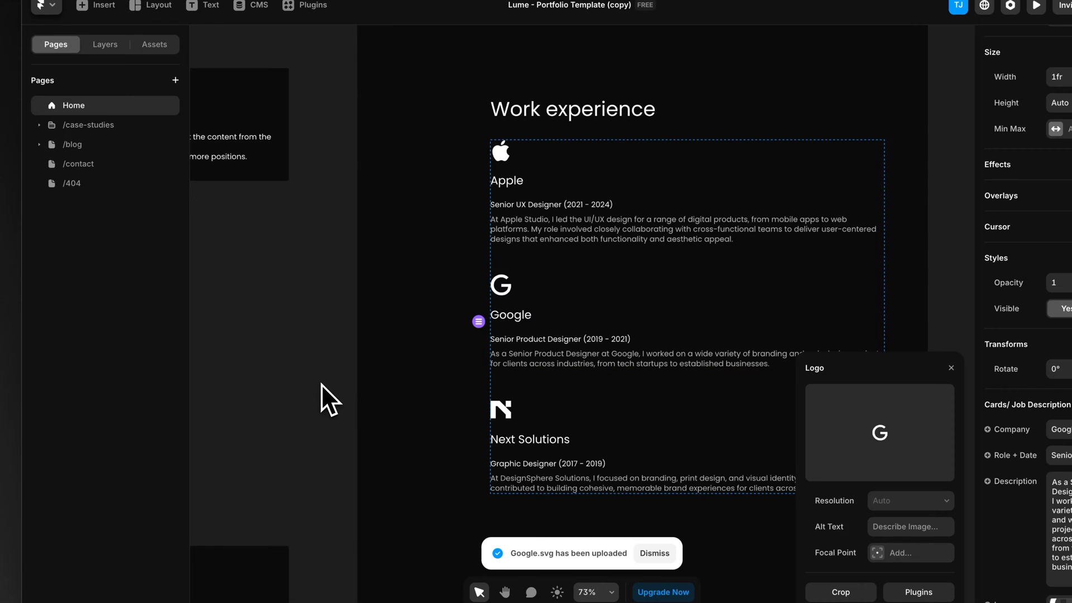
left_click(320, 383)
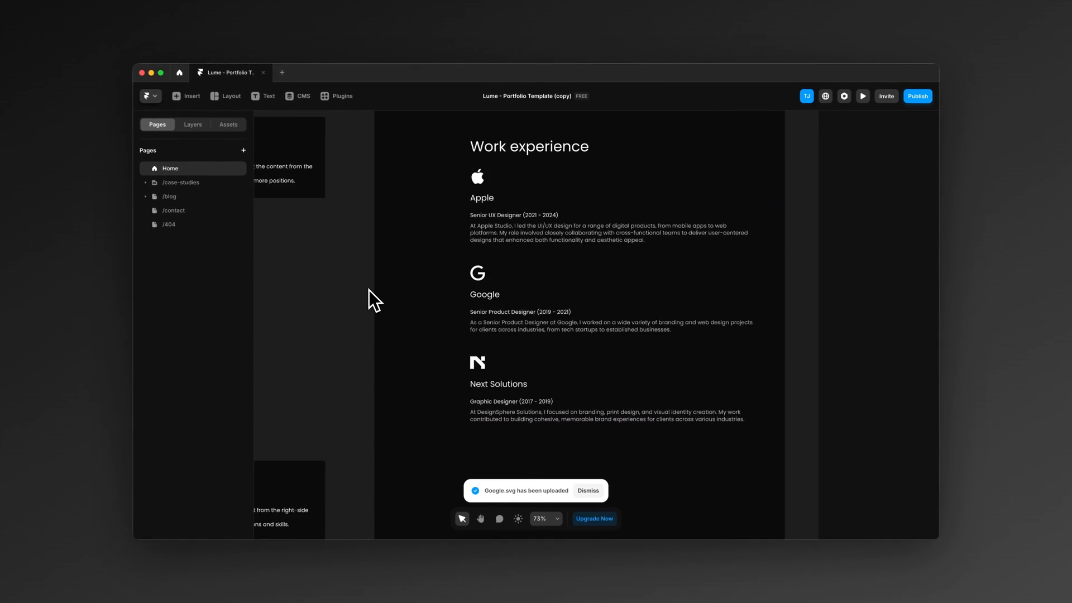
Step: Duplicate the User Research skill card twice in the What I do section to add a third row
scroll(305, 294, "down", 2)
scroll(364, 290, "down", 5)
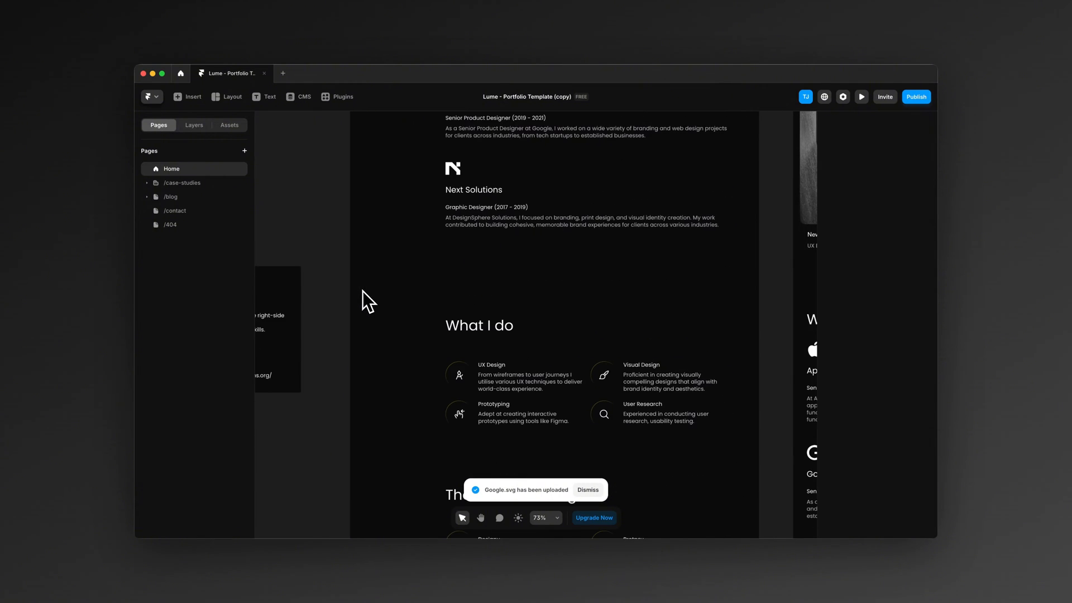
scroll(532, 279, "down", 1)
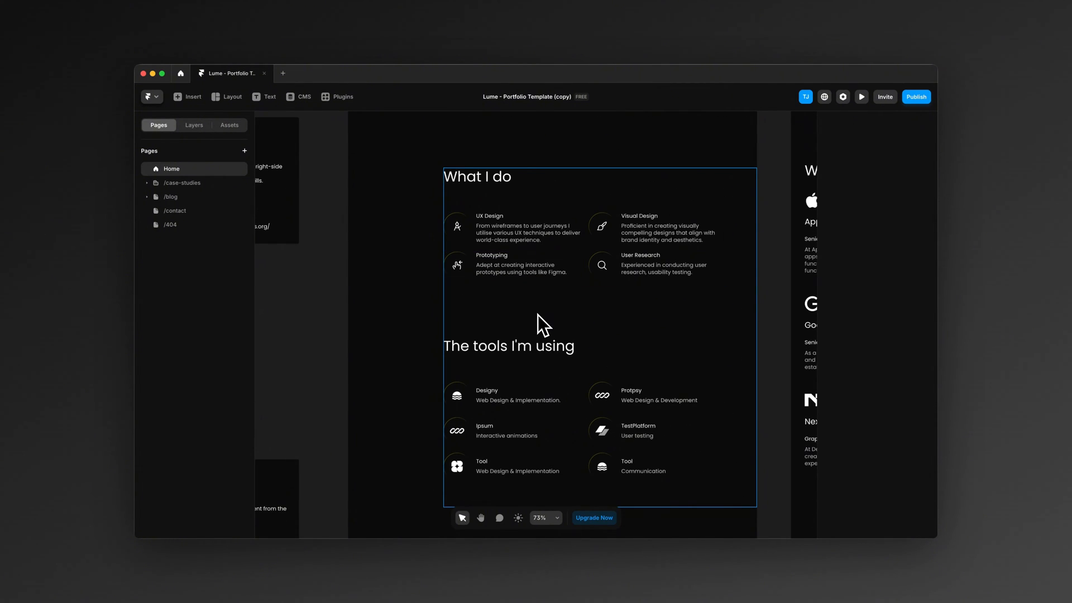
left_click(655, 273)
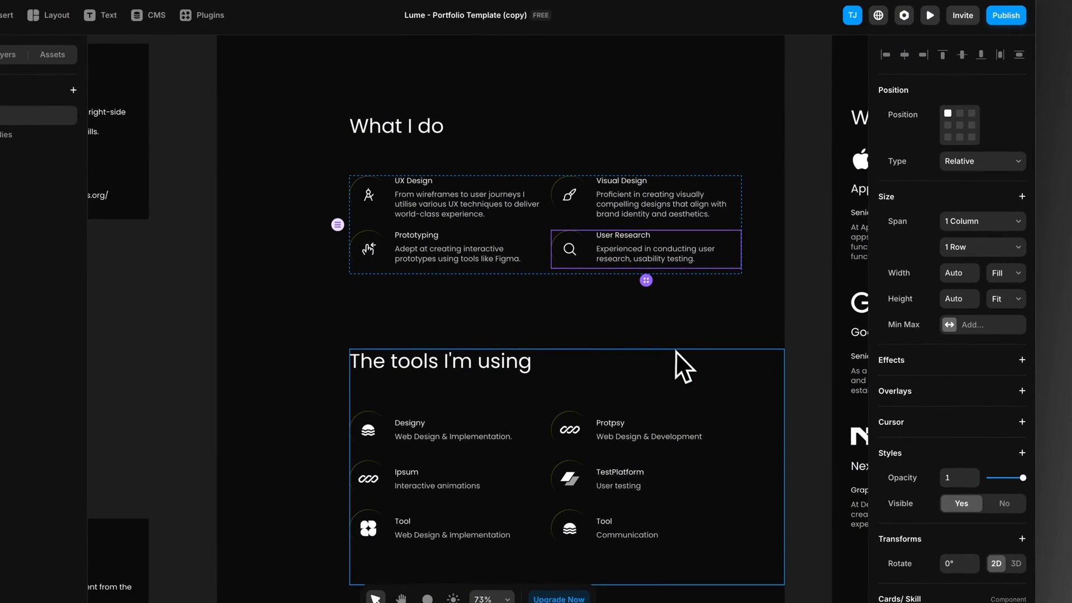
key("ctrl+d")
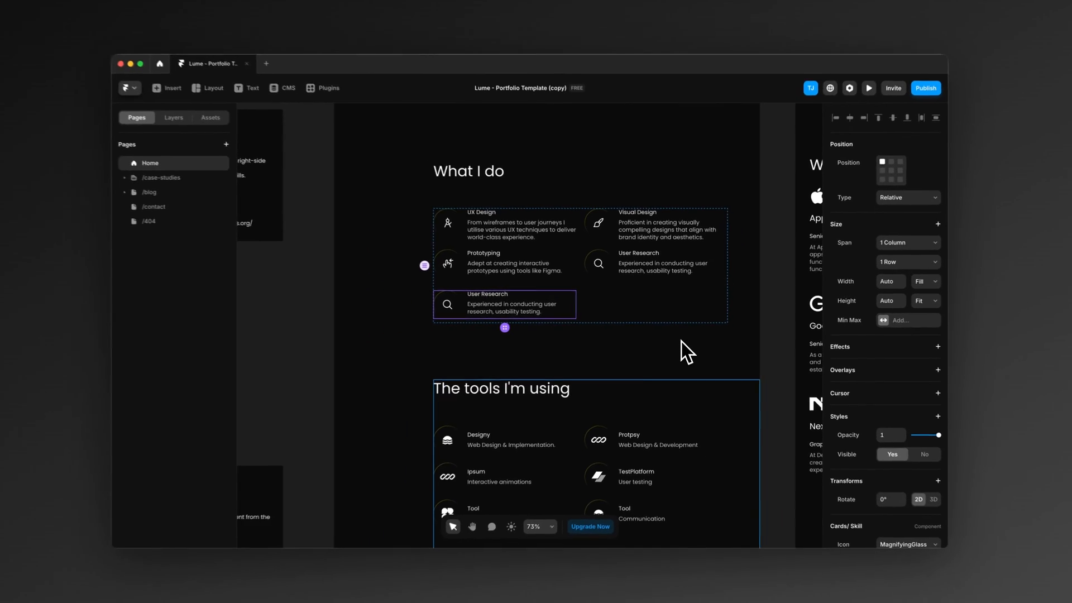
key("ctrl+d")
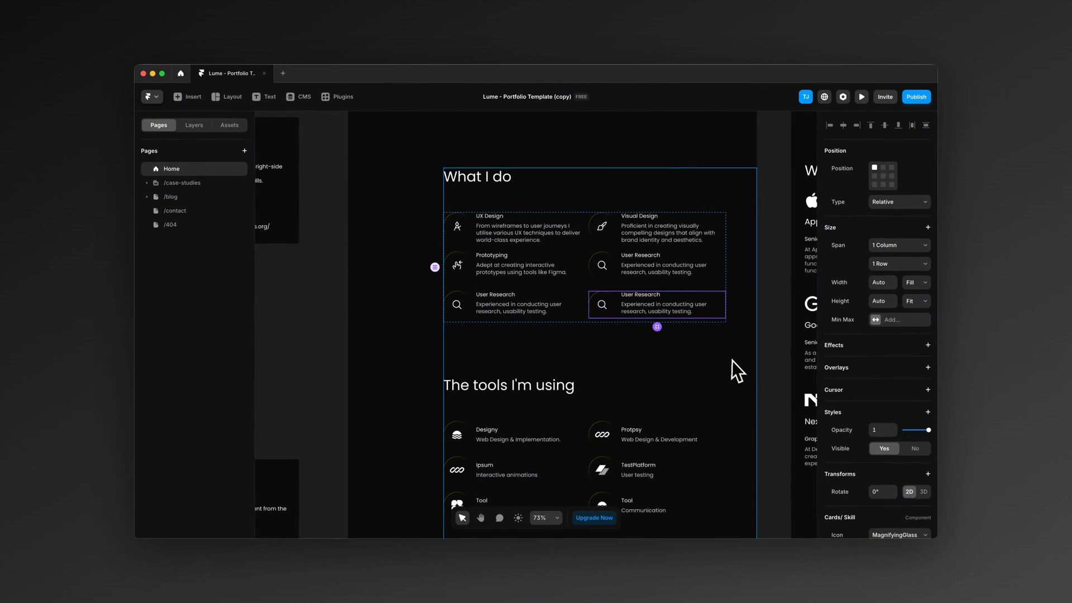
Step: Select the first duplicated User Research card in the third row and open its icon options
left_click(536, 308)
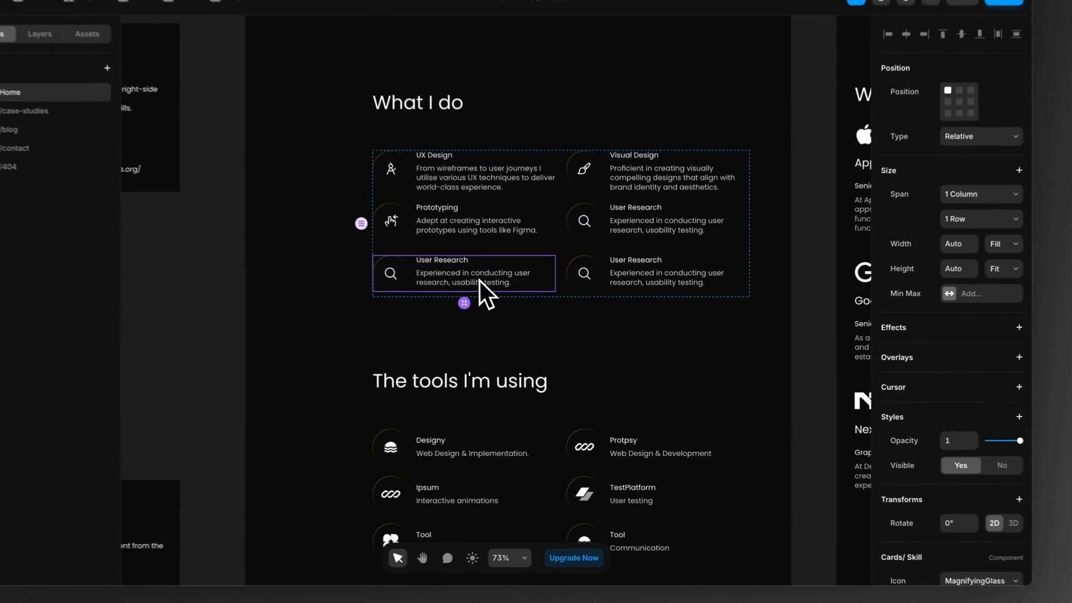
scroll(881, 452, "down", 5)
left_click(895, 381)
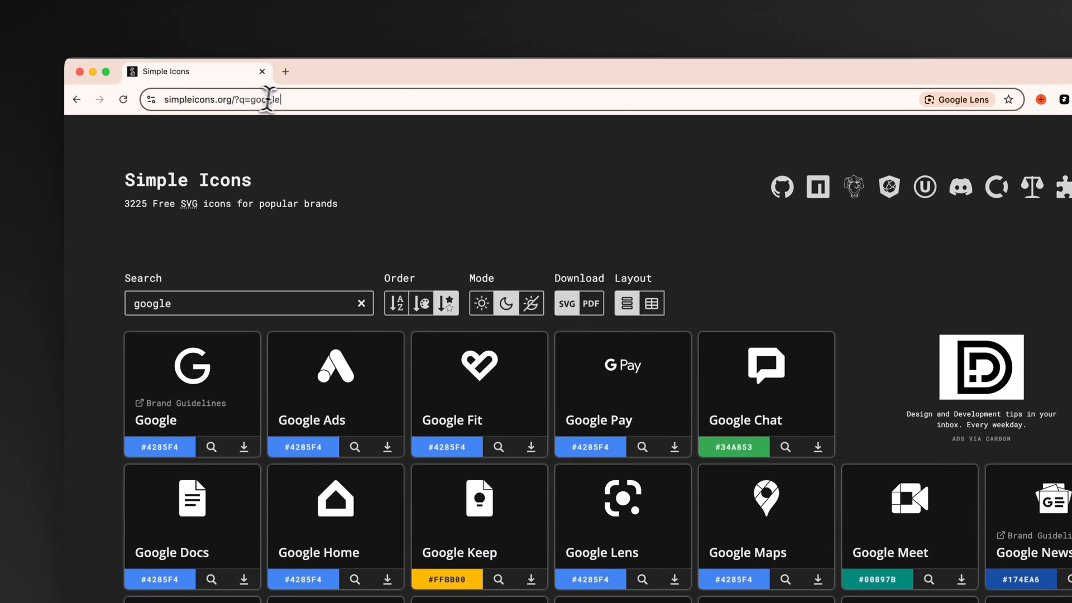
Step: Open the Phosphor Icons website in the browser and replace its exercise search to look through the icon names
left_click(278, 106)
type("phos")
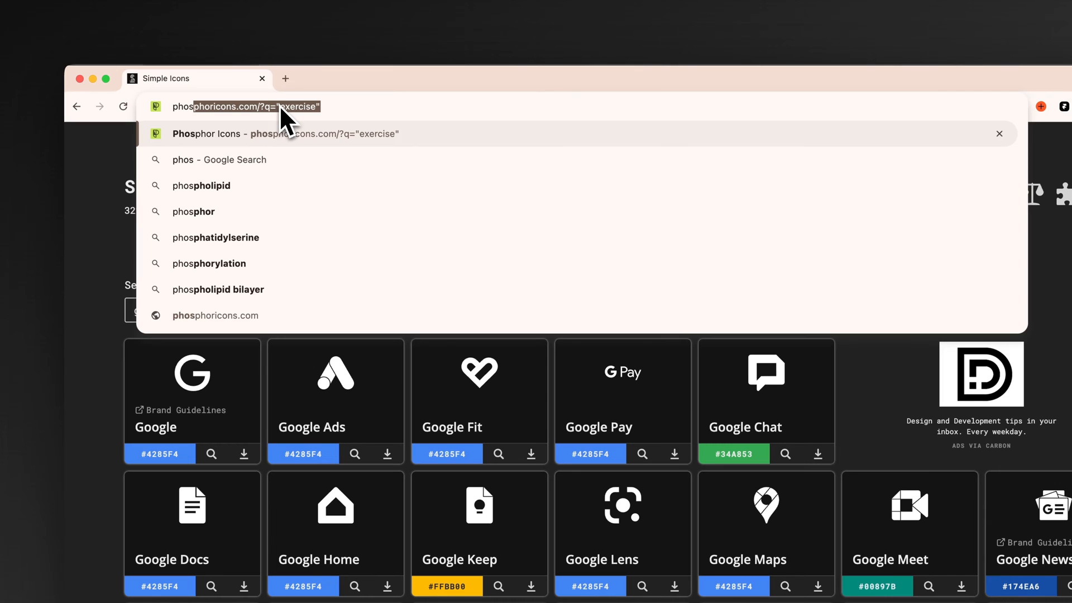
key("Return")
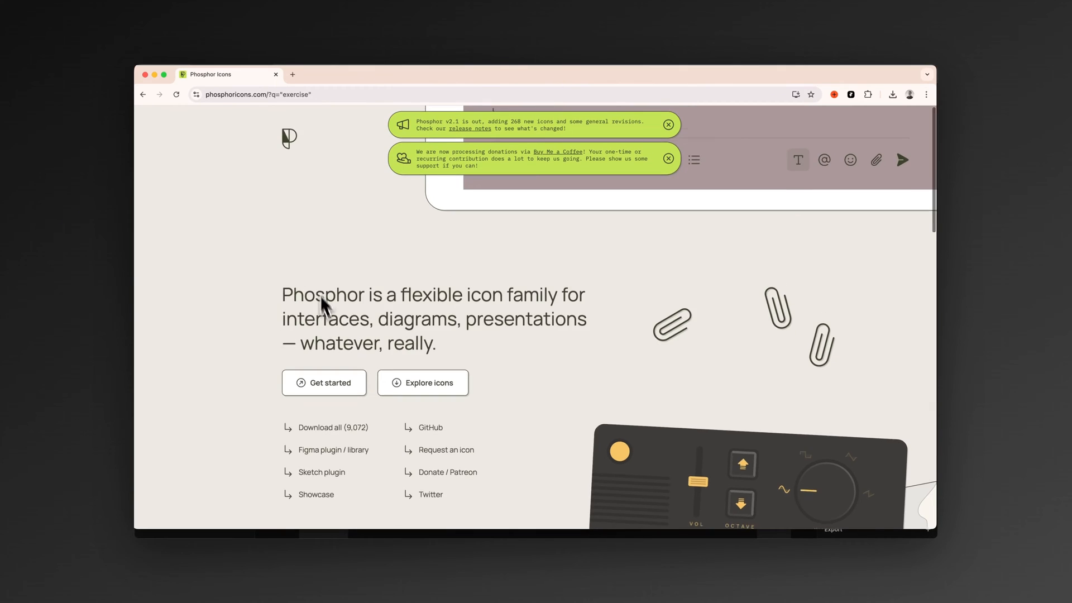
scroll(330, 357, "down", 10)
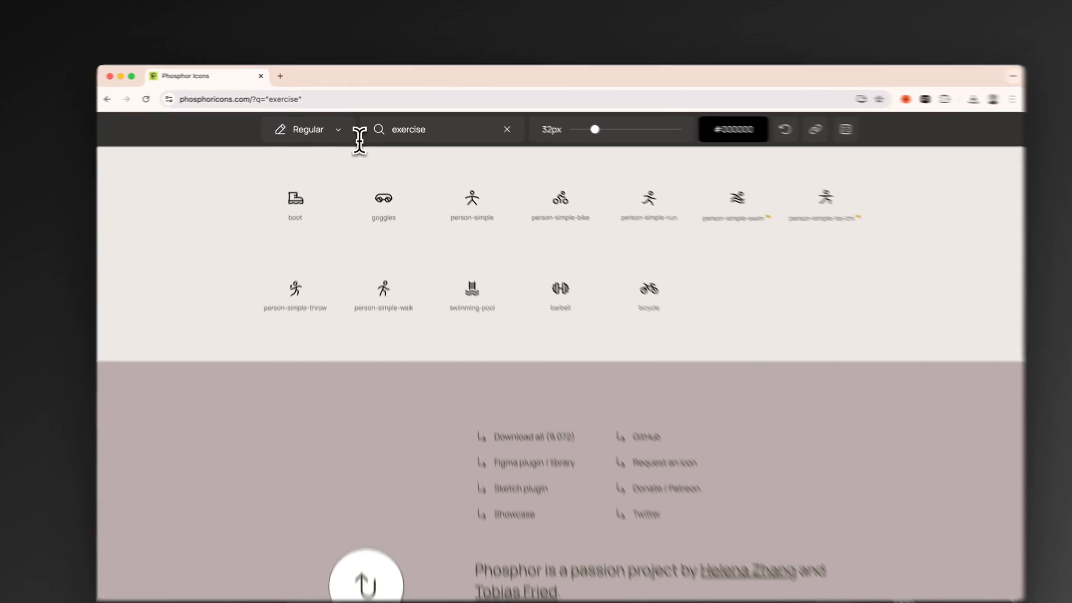
double_click(435, 129)
key("BackSpace")
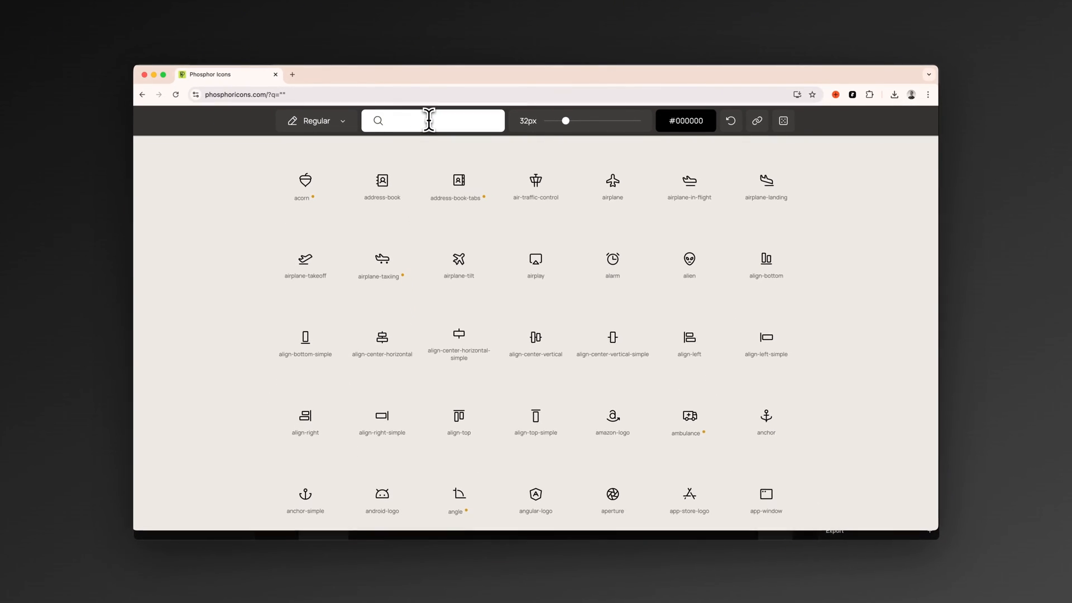
type("v")
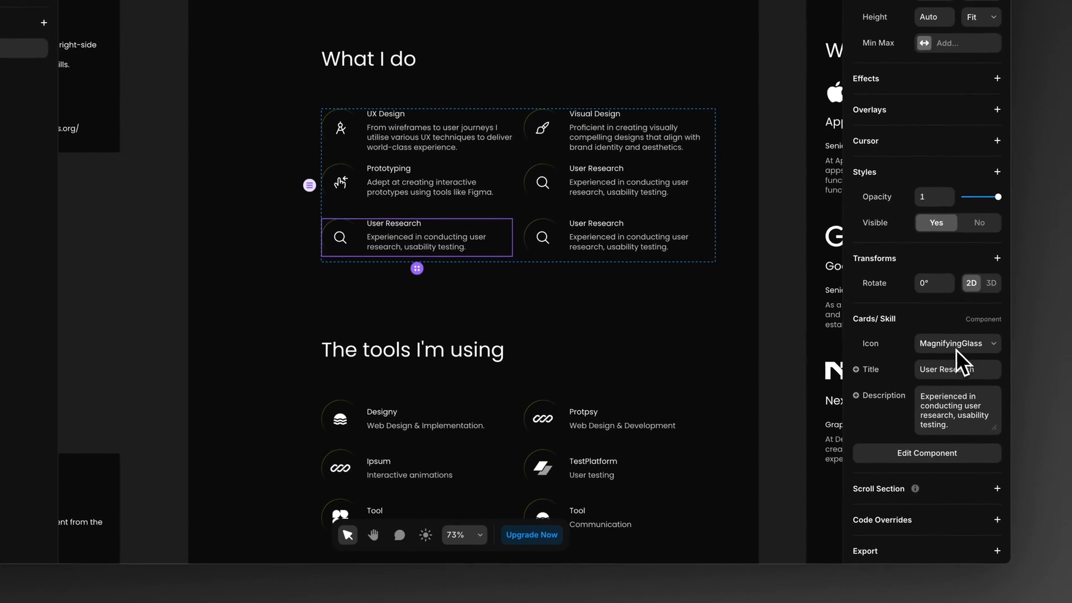
Step: Switch to Framer and set the first duplicated skill card's icon to Palette
left_click(997, 362)
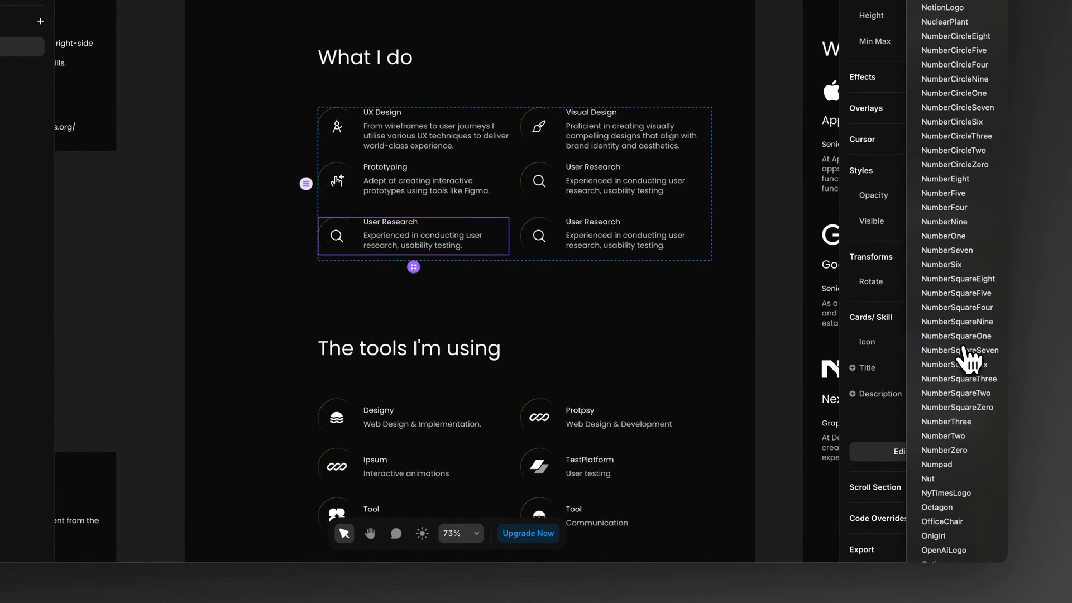
left_click(982, 602)
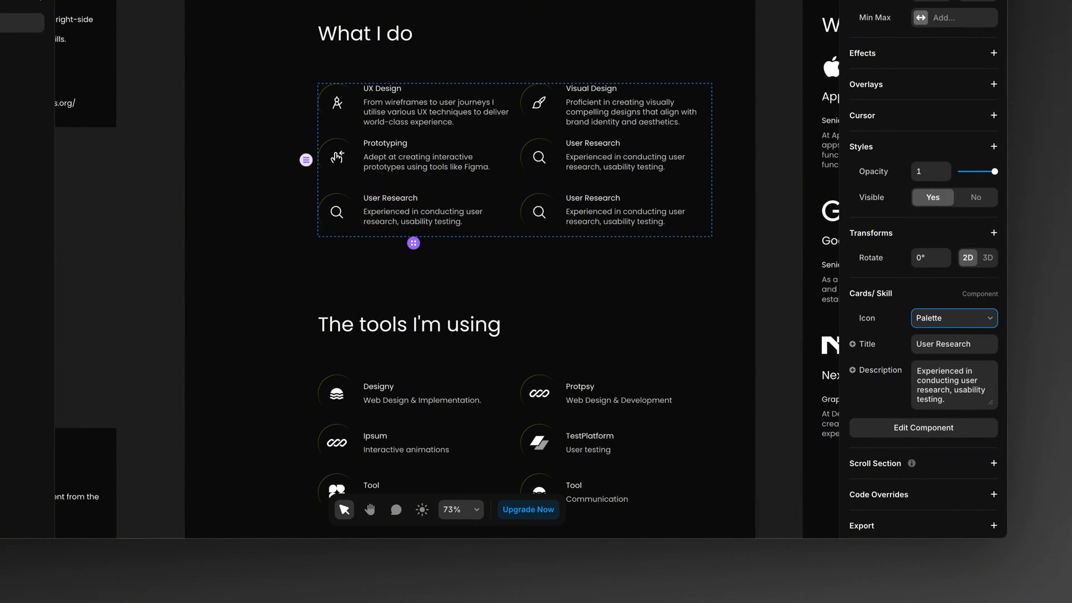
Step: Title the first third-row skill card "Color Psychology" and describe it as "Mastering the color psychology for designs."
left_click(953, 344)
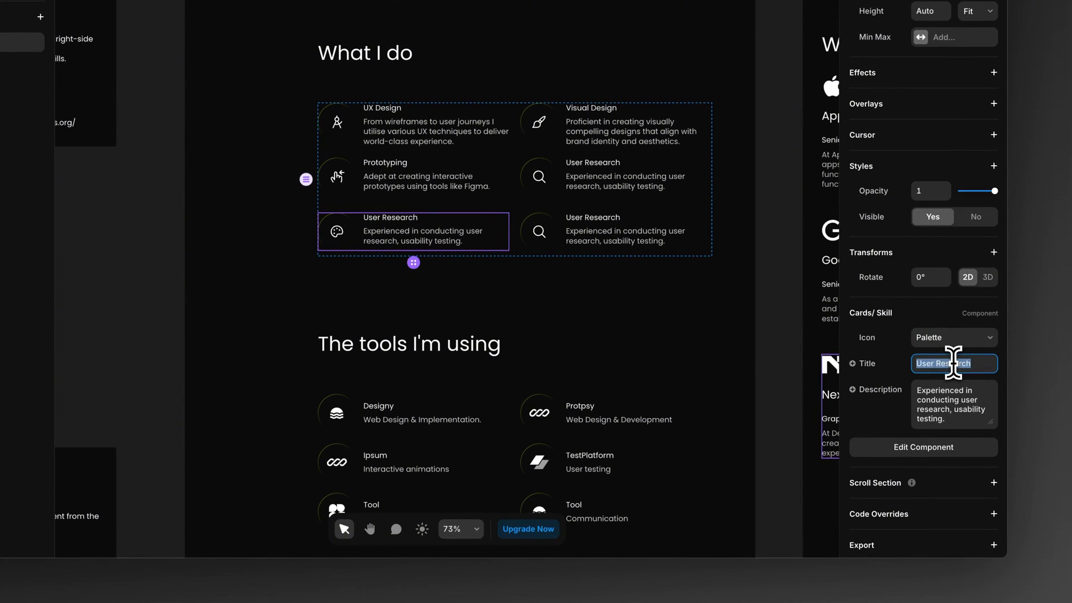
type("Color Ps")
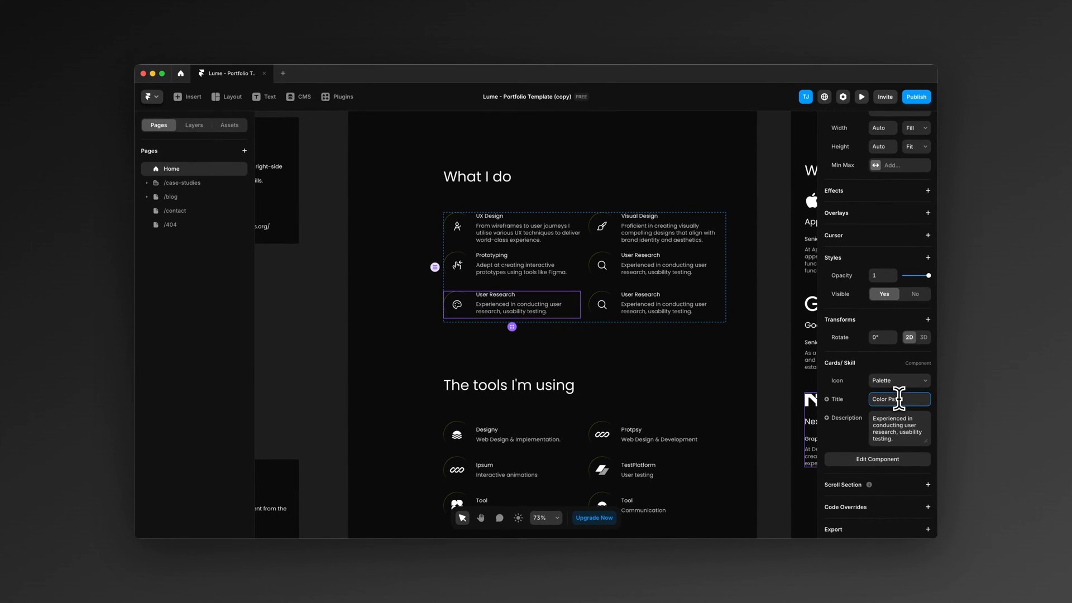
type("ychology")
left_click(904, 430)
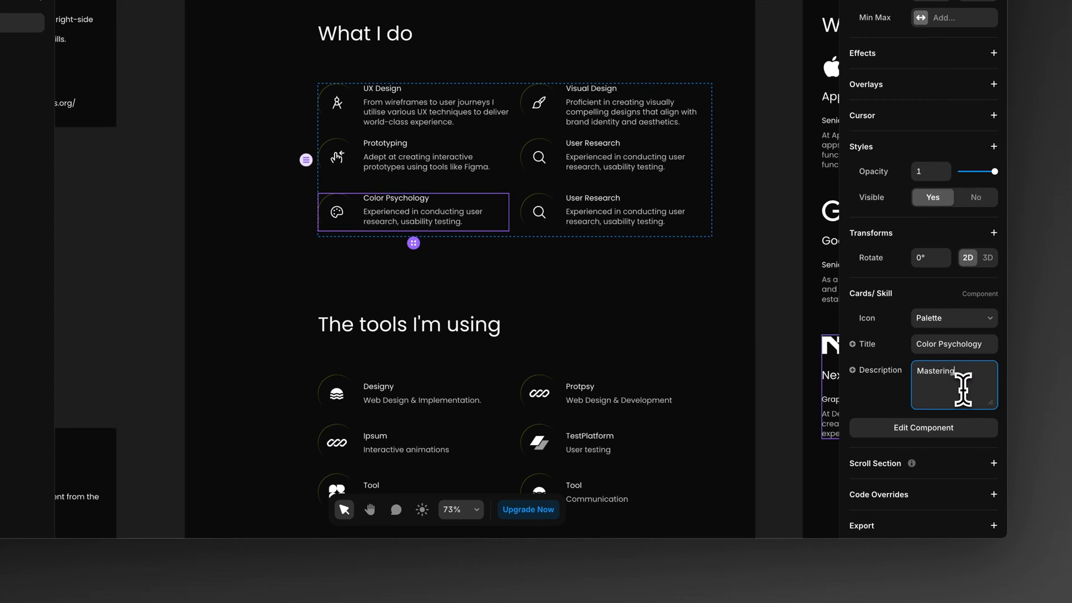
type("Mastering the color psychology for designs.")
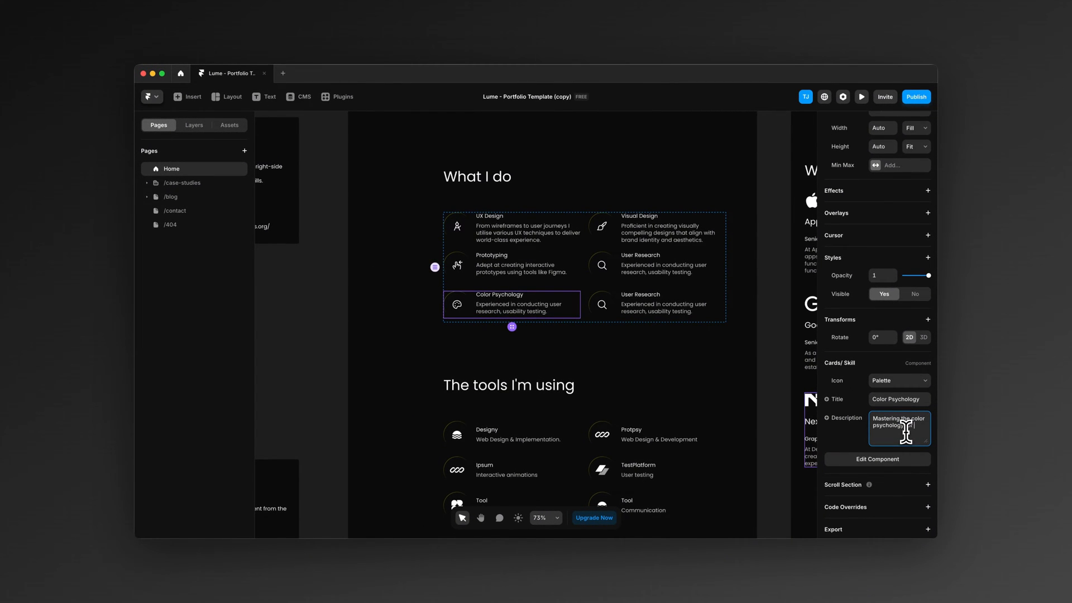
Step: Set the remaining duplicated User Research card in the third row to the MagicWand icon and the title "AI Prompting"
left_click(681, 304)
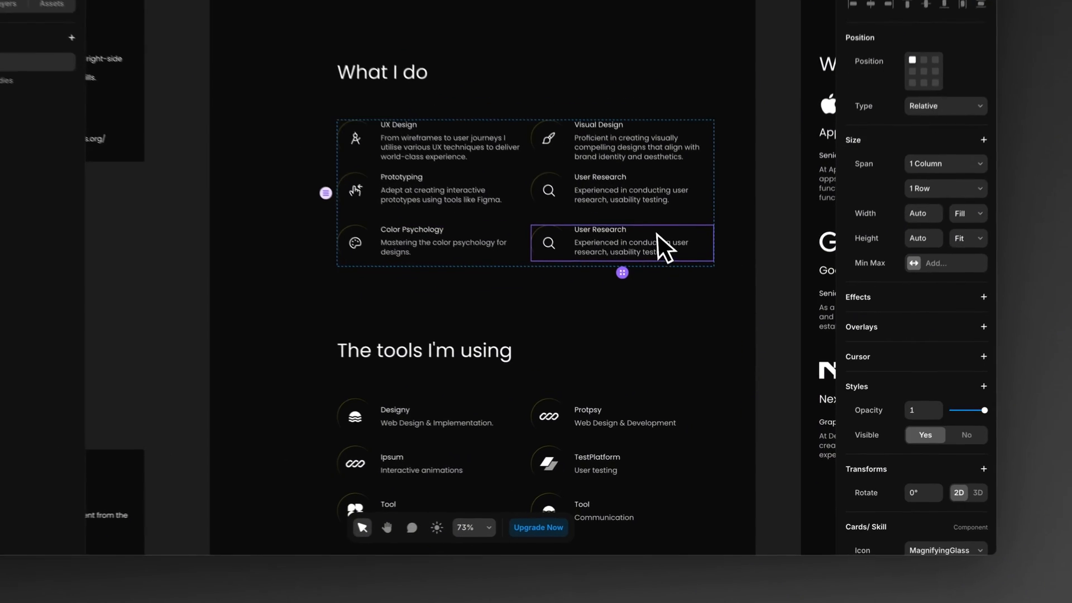
scroll(871, 475, "down", 3)
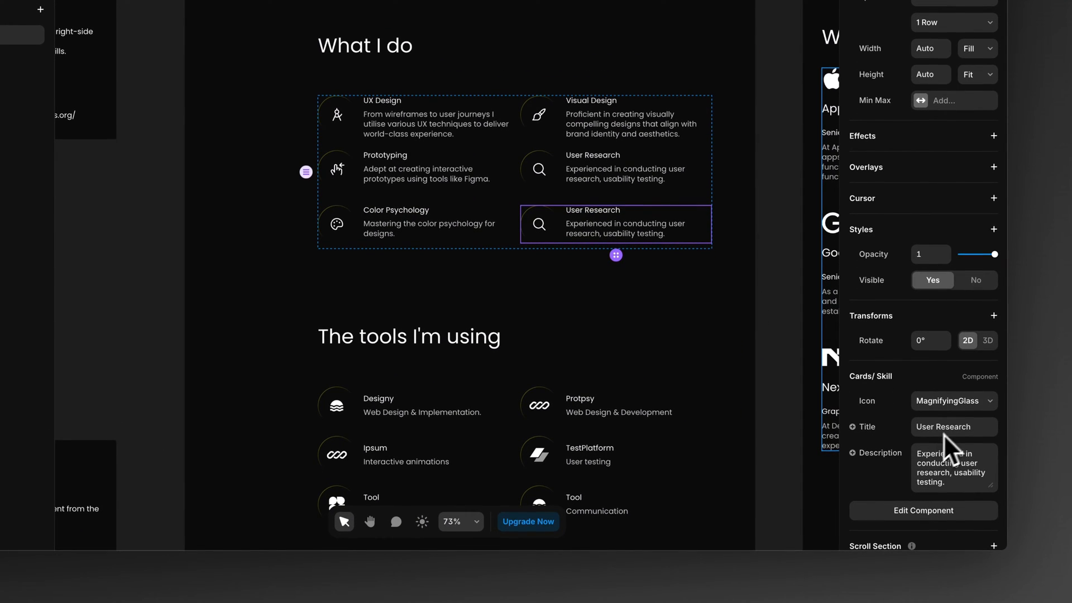
left_click(963, 408)
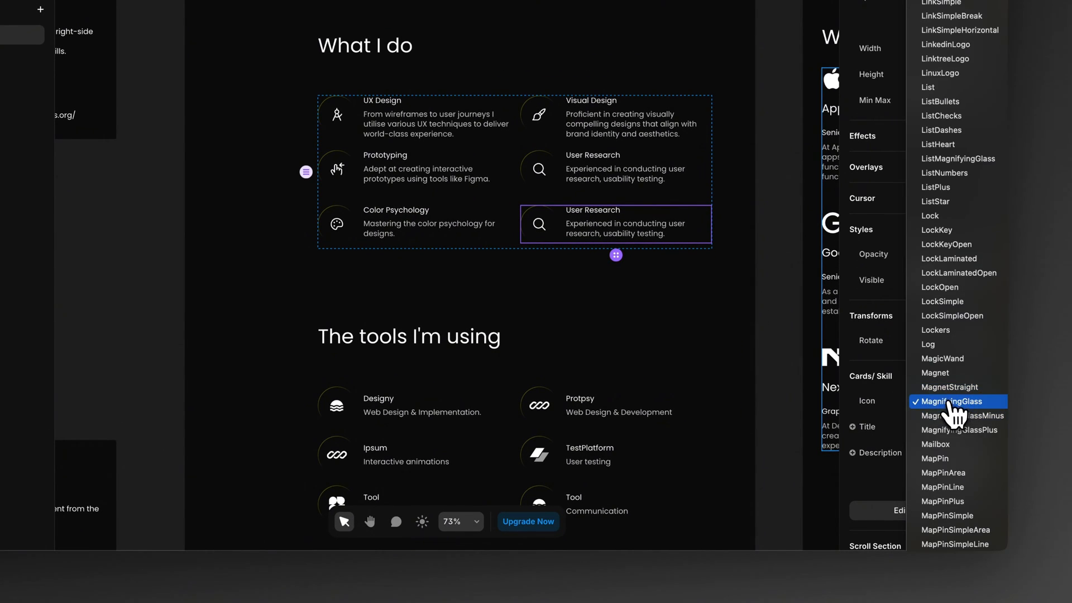
left_click(950, 359)
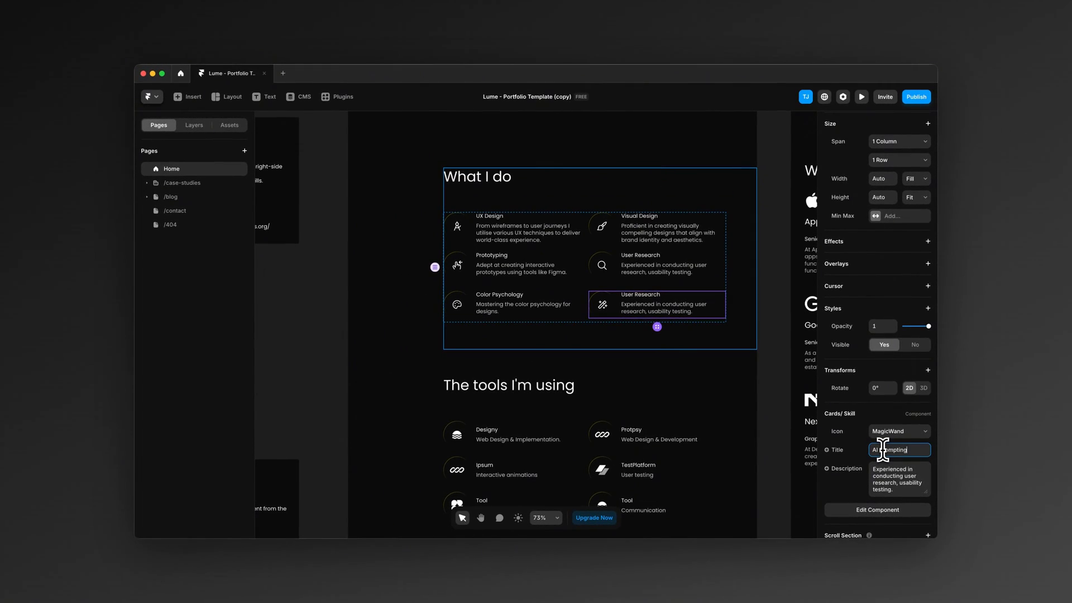
Step: Replace the AI Prompting card's description with "Experience in various different AI tools."
triple_click(897, 472)
type("Ecp")
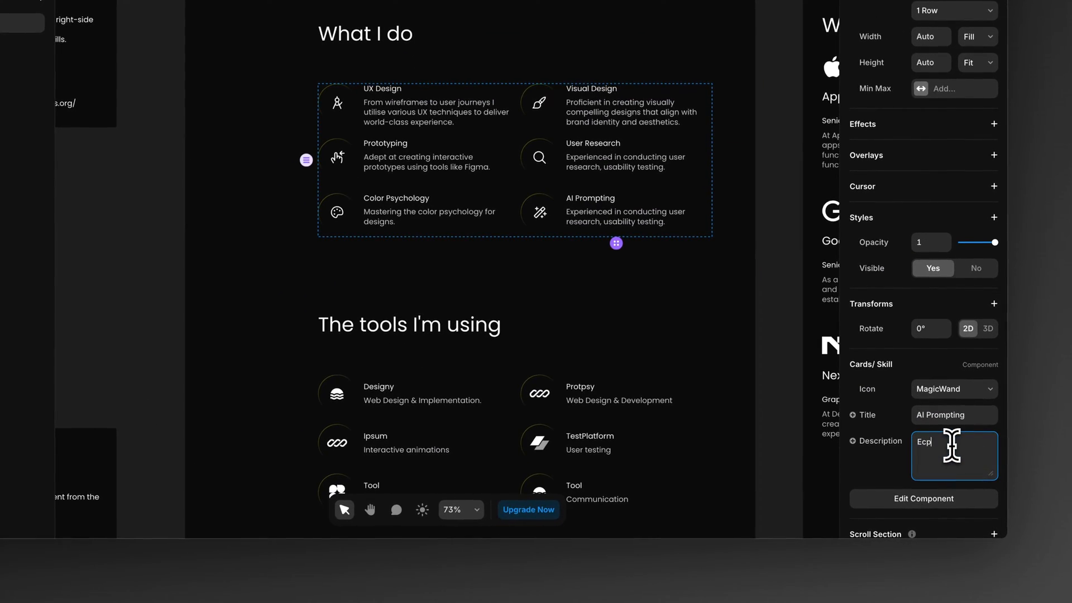
key("BackSpace")
key("BackSpace")
type("xperience in various different AI tools.")
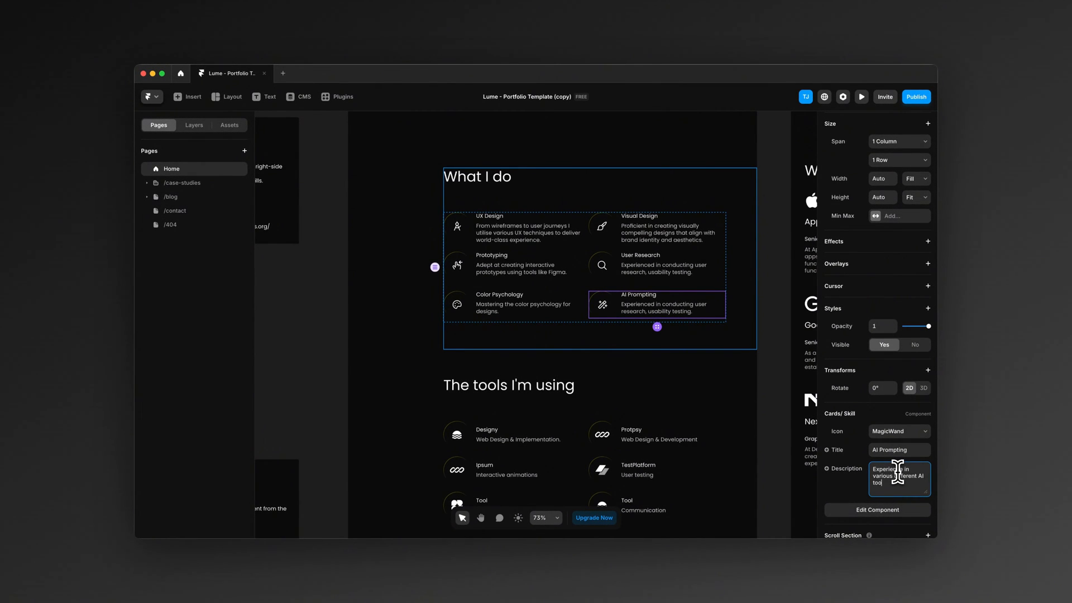
left_click(368, 437)
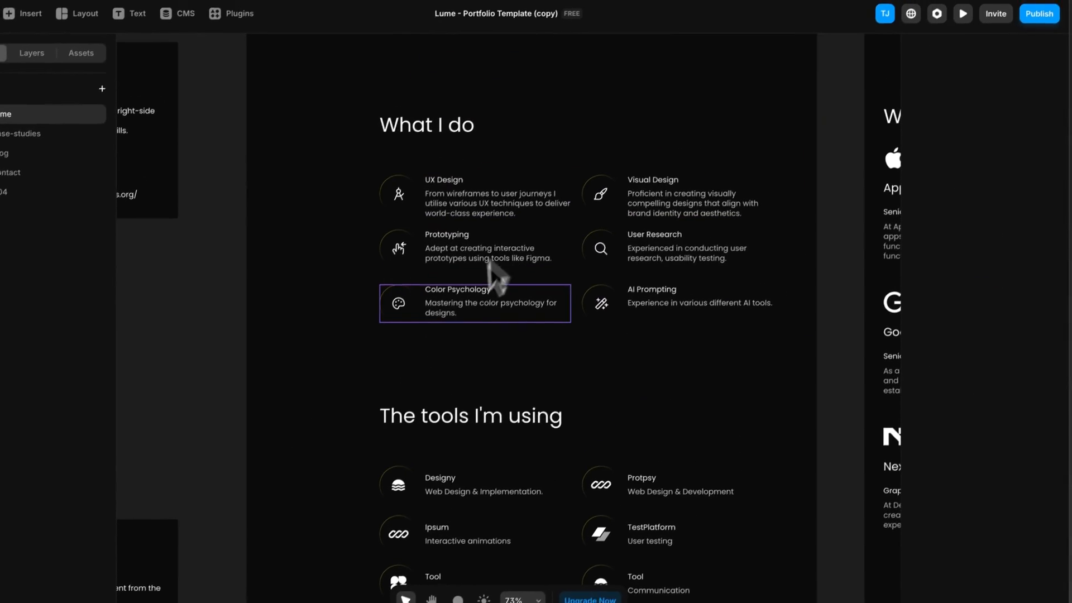
Step: Examine the Work experience and What I do sections in the tablet and phone layouts for the edited content
scroll(670, 338, "right", 5)
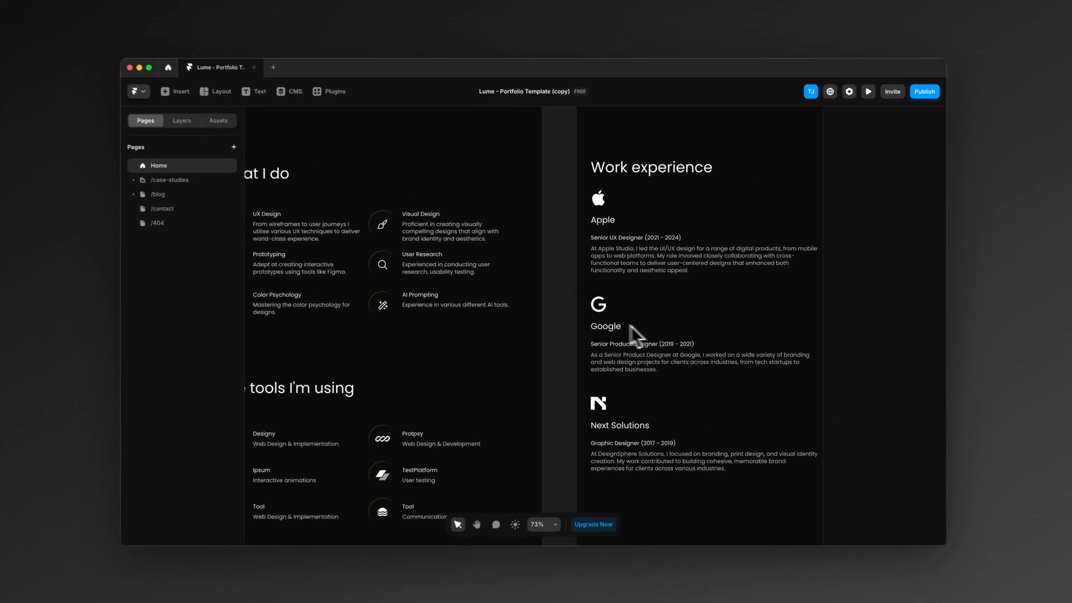
scroll(606, 324, "right", 5)
scroll(605, 323, "down", 3)
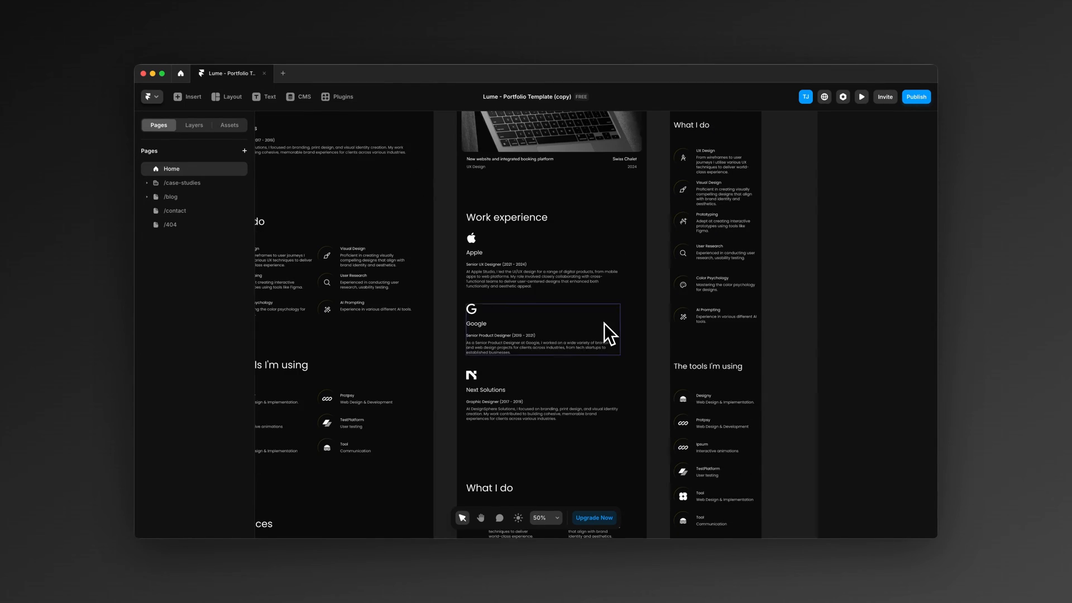
scroll(605, 323, "down", 3)
scroll(633, 292, "up", 3)
scroll(676, 209, "up", 3)
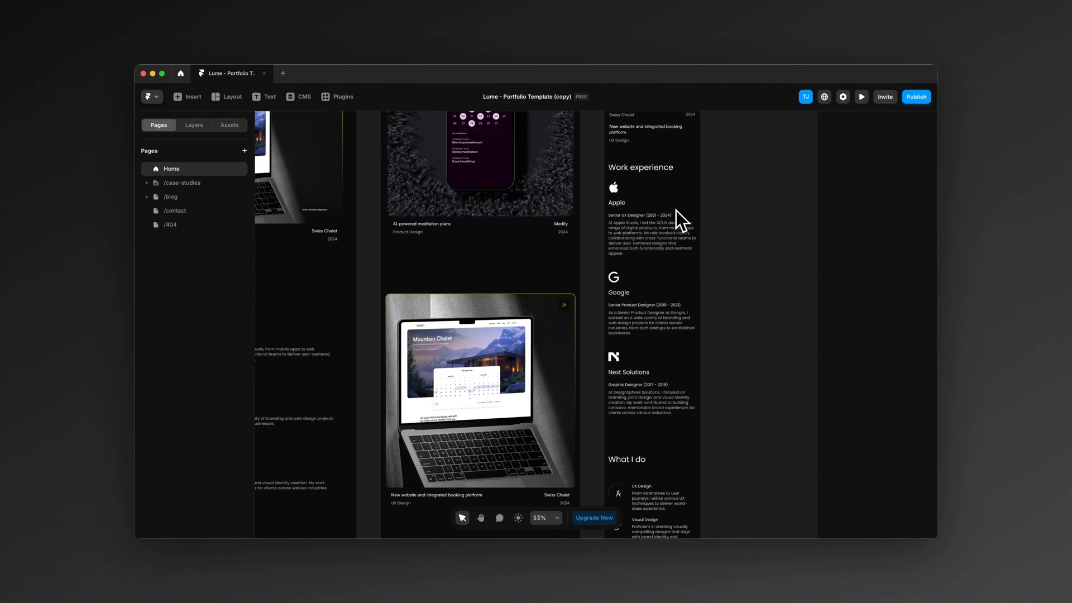
scroll(667, 207, "down", 3)
scroll(667, 208, "down", 3)
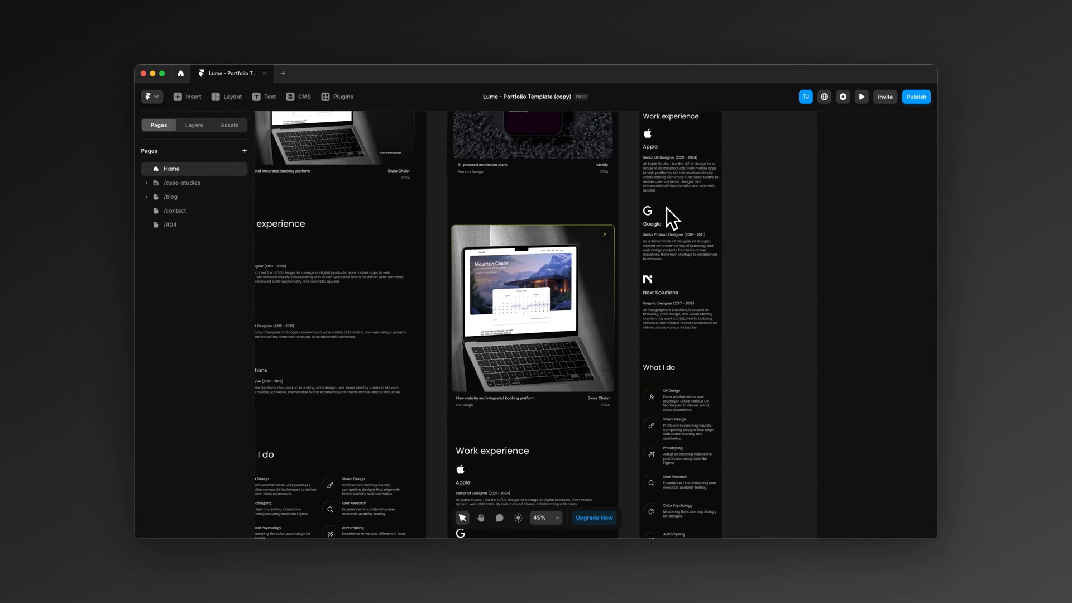
scroll(667, 207, "left", 3)
scroll(402, 385, "up", 3)
scroll(380, 400, "down", 5)
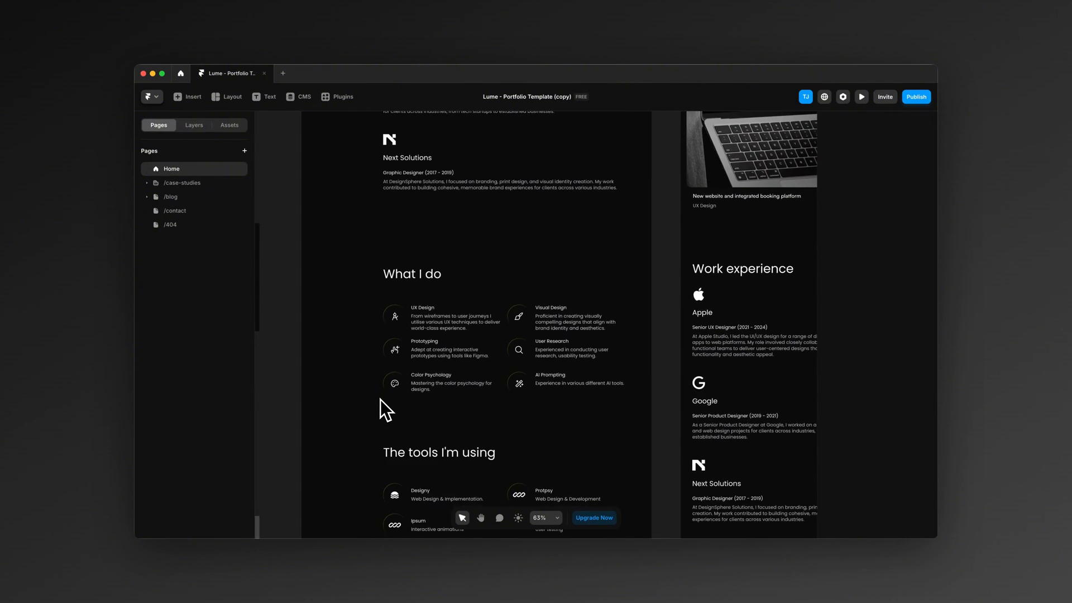
Step: Select the Designy card in the "The tools I'm using" section of the desktop layout
scroll(423, 397, "up", 3)
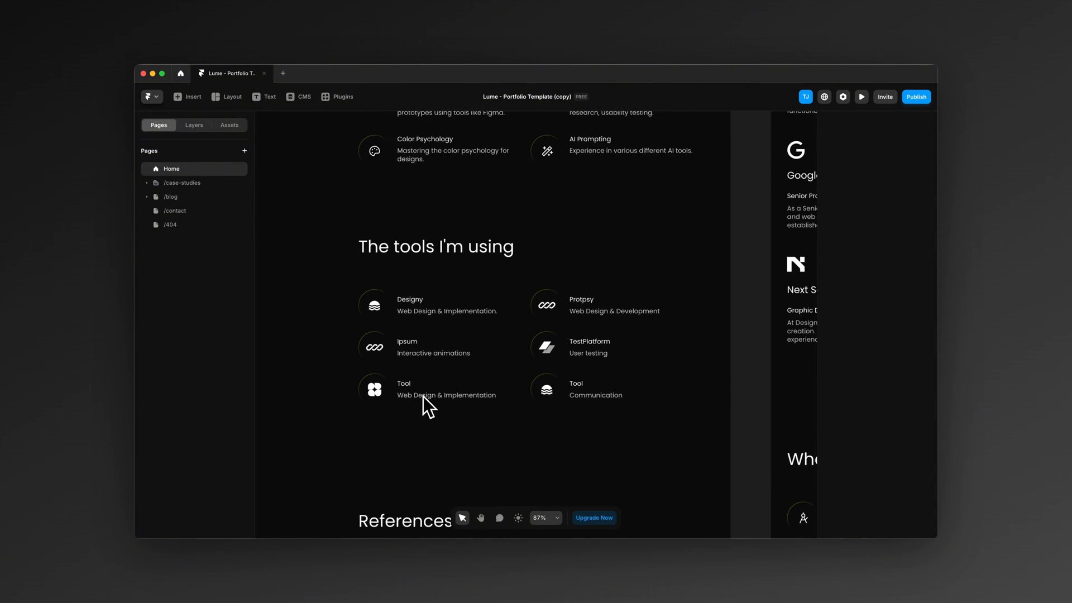
scroll(423, 397, "up", 5)
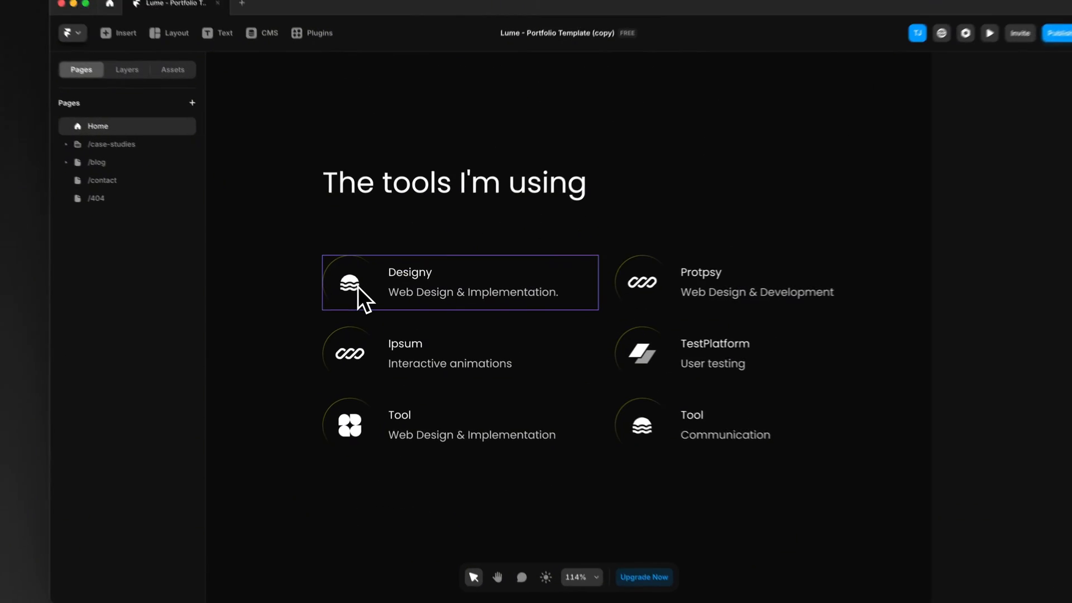
left_click(358, 286)
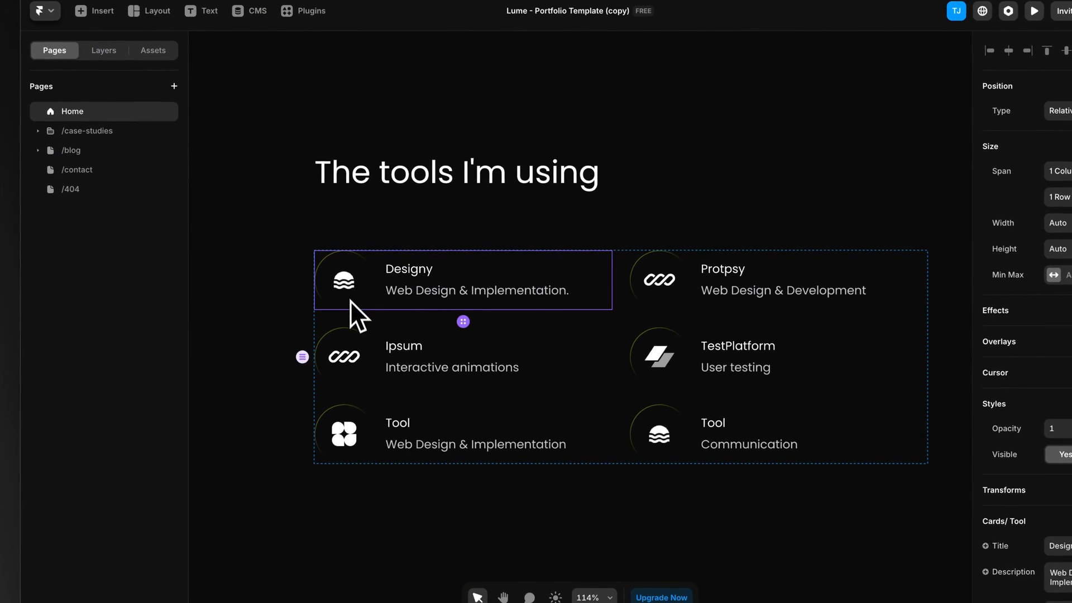
scroll(356, 313, "left", 3)
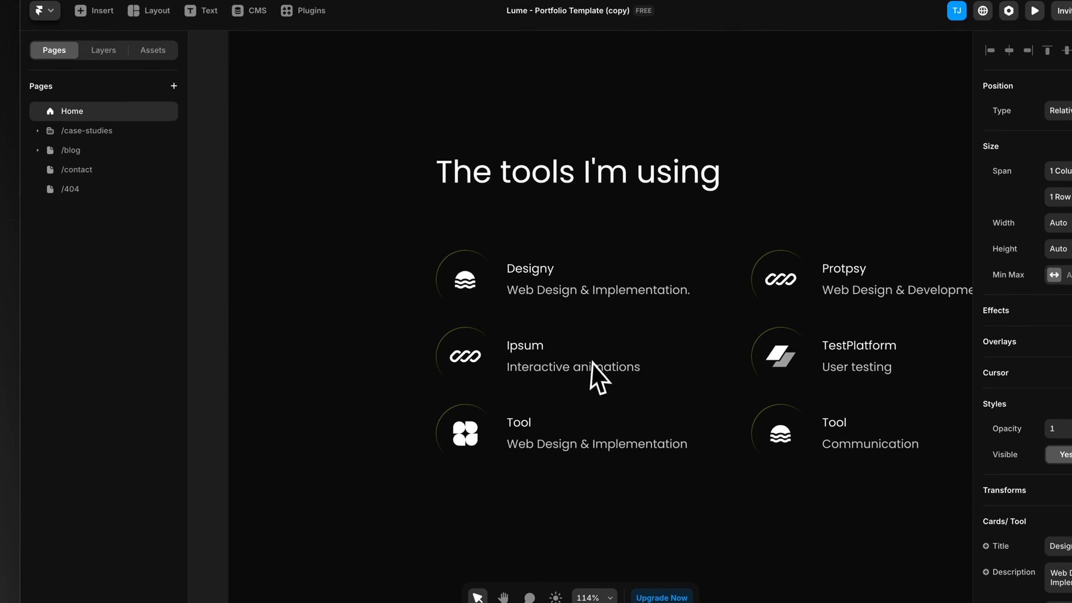
scroll(469, 281, "down", 1)
scroll(474, 282, "down", 1)
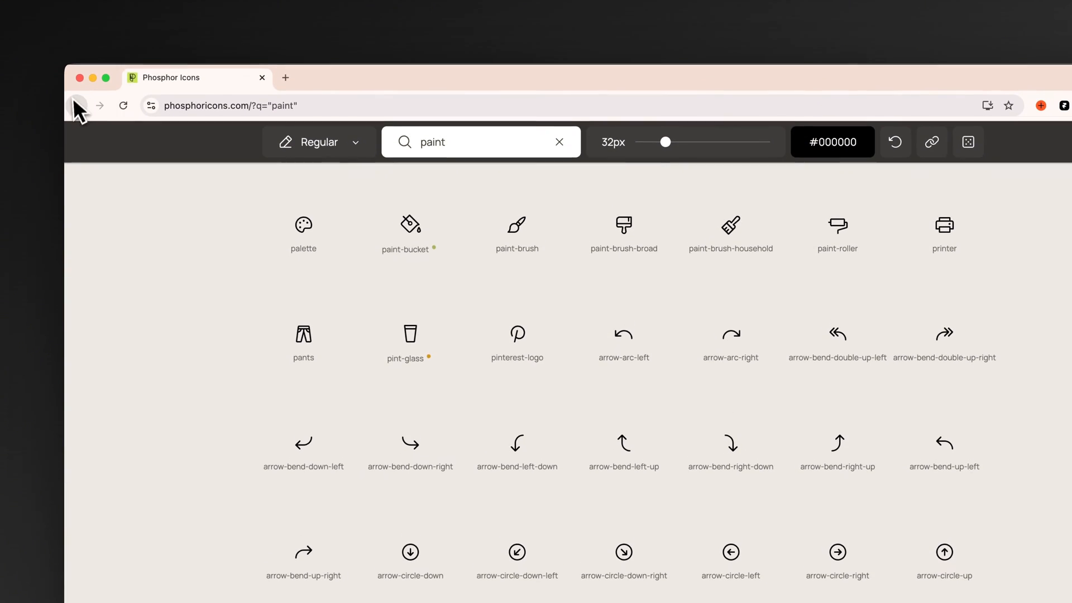
Step: Switch to the browser, open simpleicons.org and search for the Figma icon
left_click(78, 107)
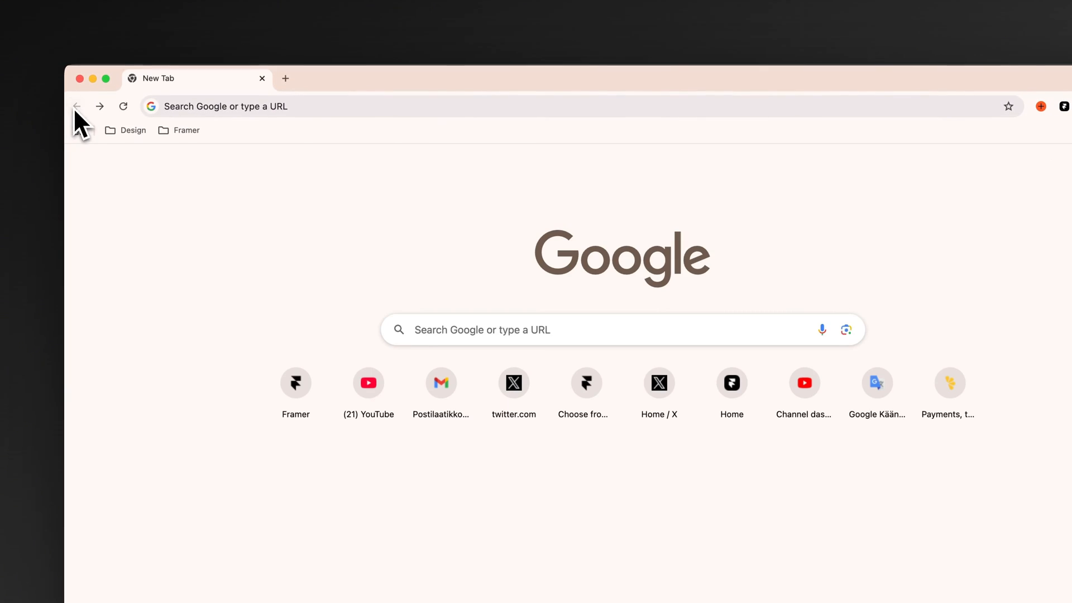
left_click(178, 106)
type("simpl")
key("Return")
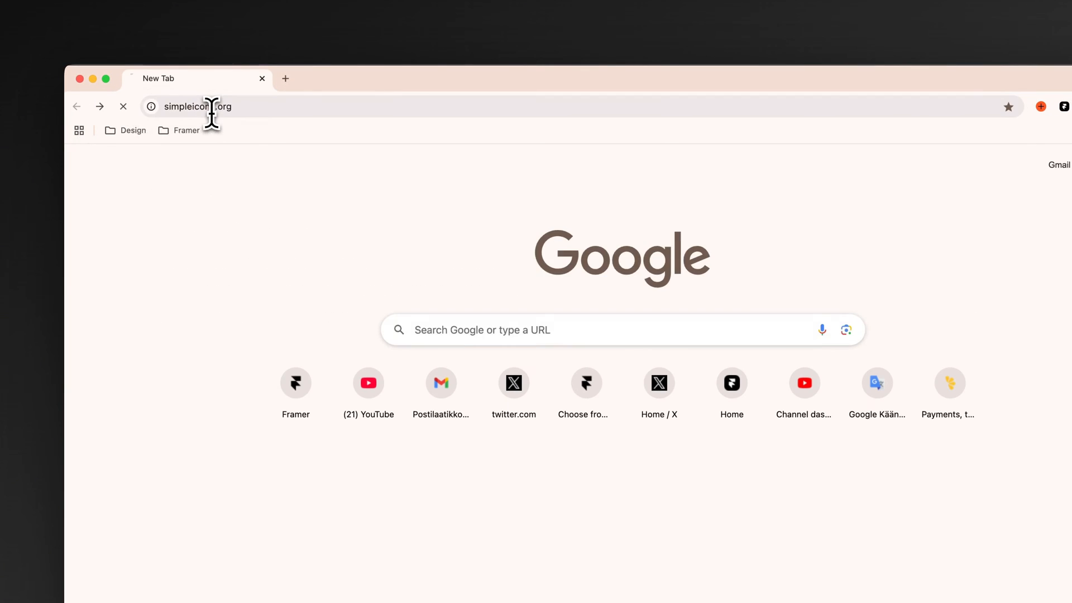
type("Figma")
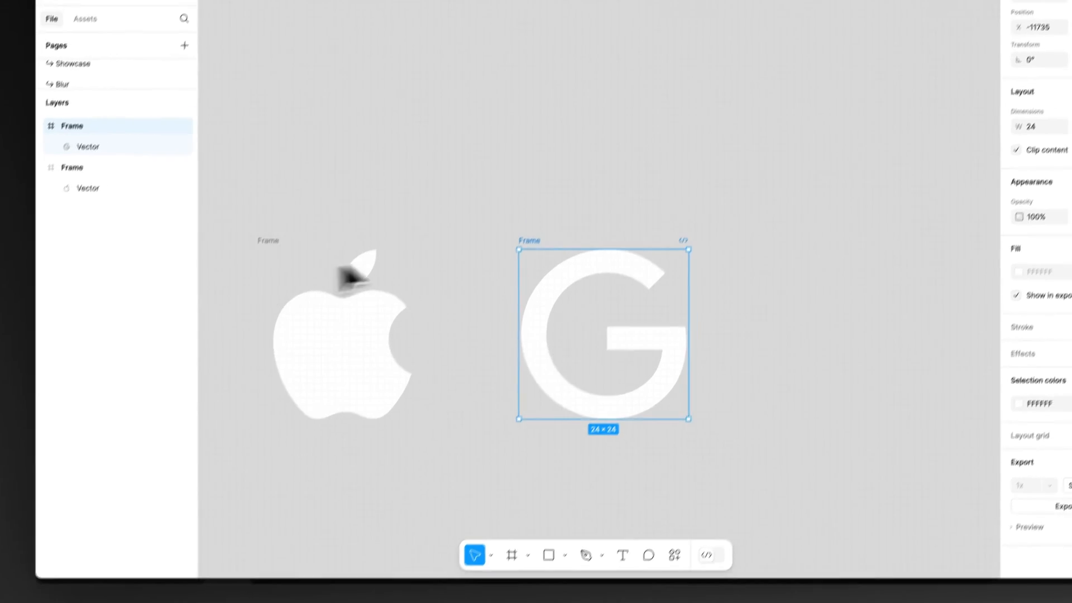
Step: Switch to the Figma design file, paste the copied Figma icon beside the Google logo and recolor it to FFFFFF
scroll(614, 363, "right", 5)
key("ctrl+v")
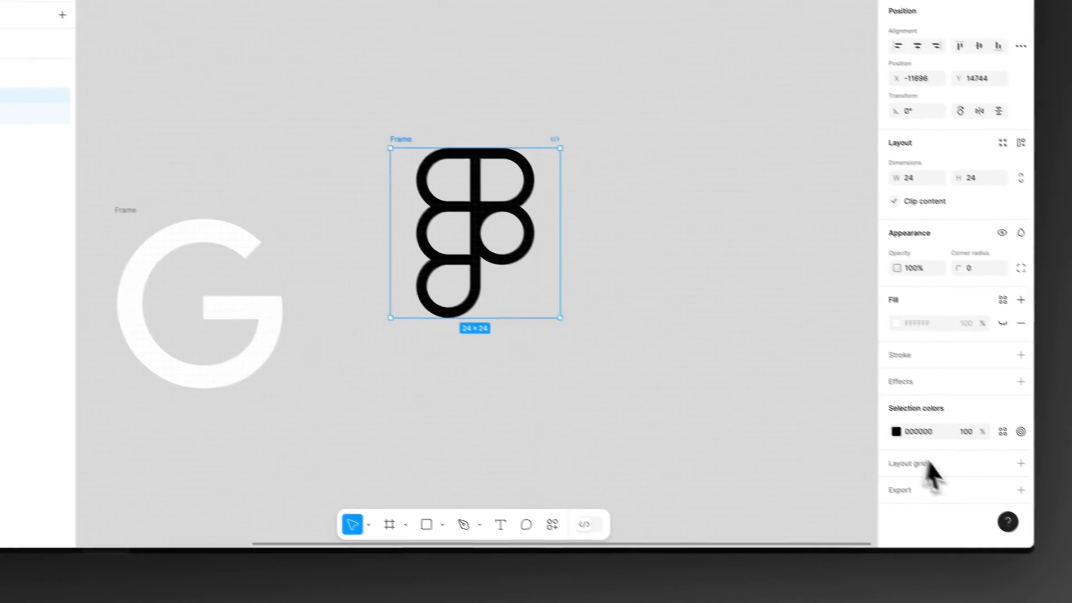
left_click(999, 491)
left_click_drag(916, 385, 622, 27)
Step: Export the white Figma icon frame in SVG format to the Desktop as Figma.svg
left_click(998, 505)
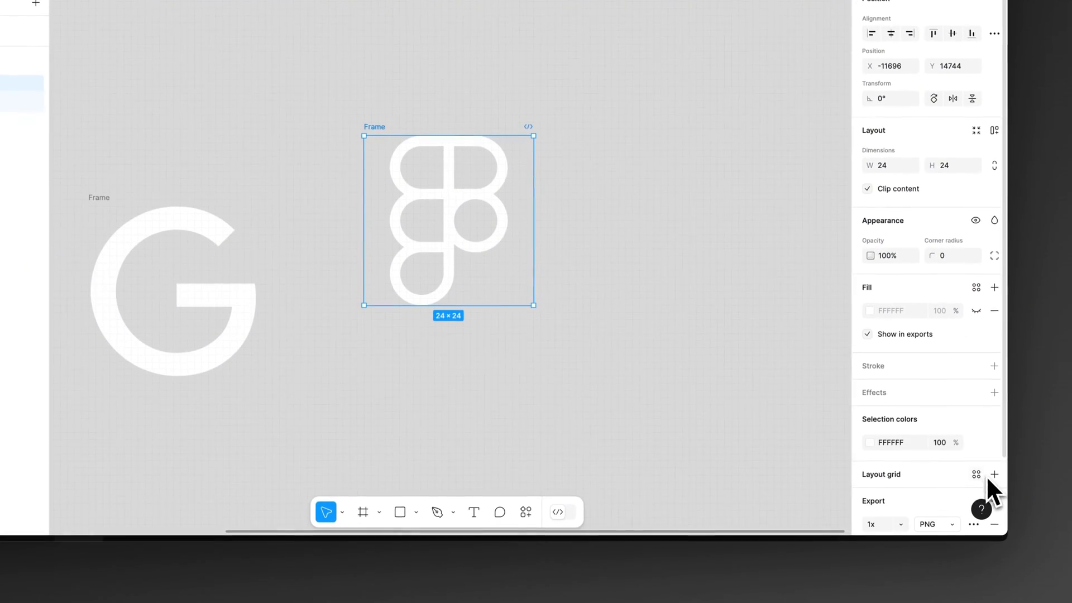
scroll(921, 464, "down", 3)
left_click(930, 439)
left_click(943, 470)
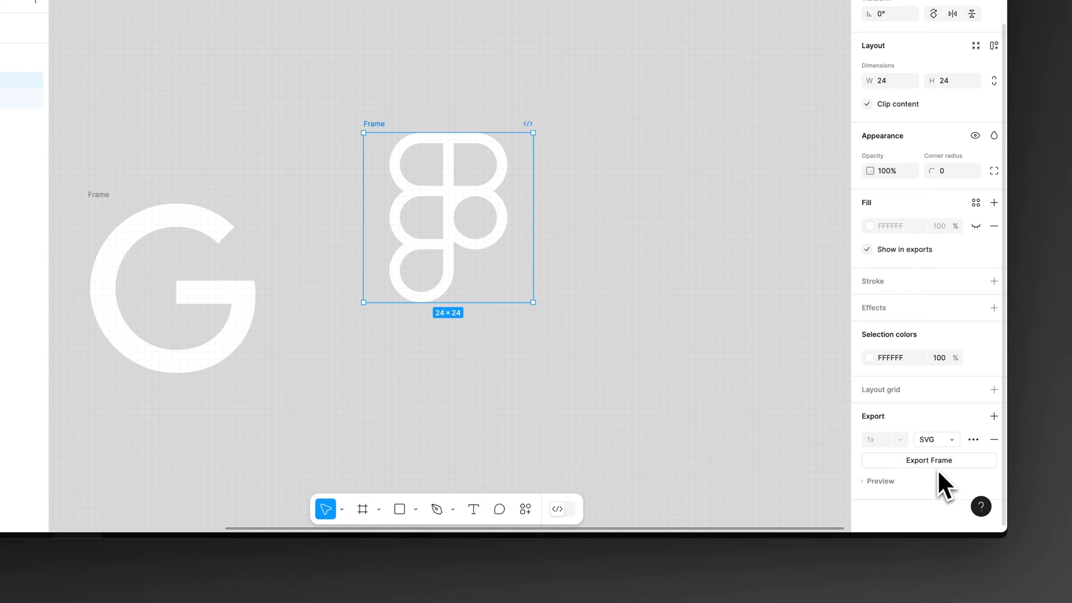
left_click(932, 462)
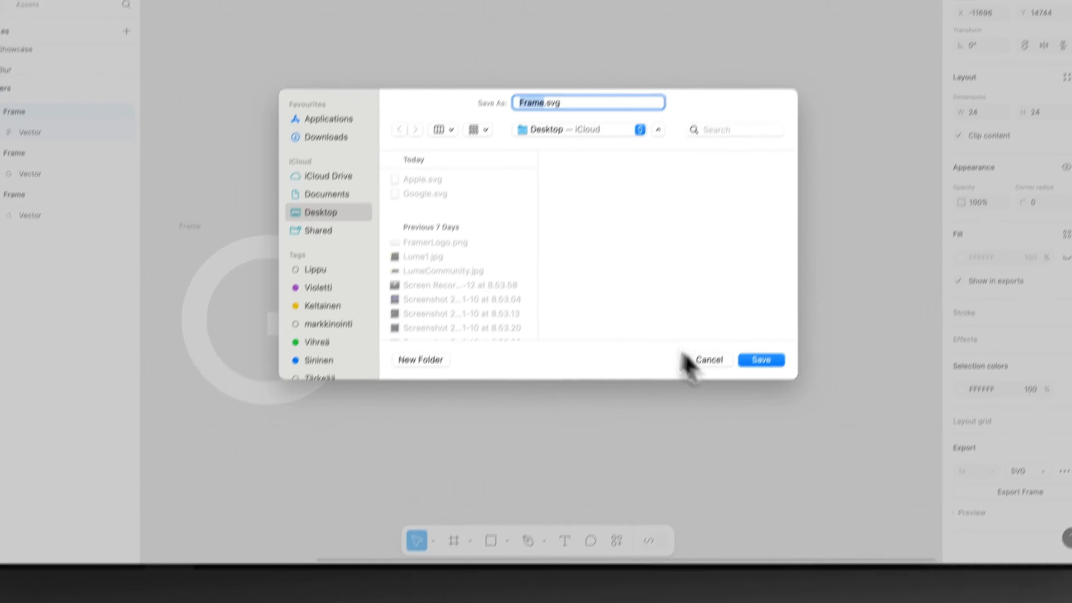
type("Figma")
left_click(730, 424)
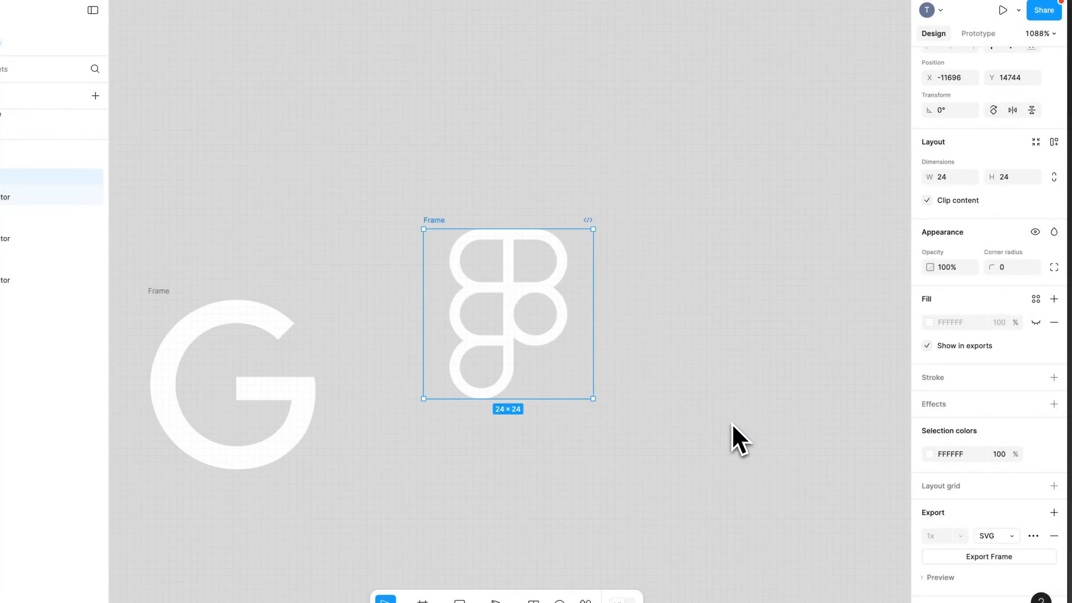
key("Escape")
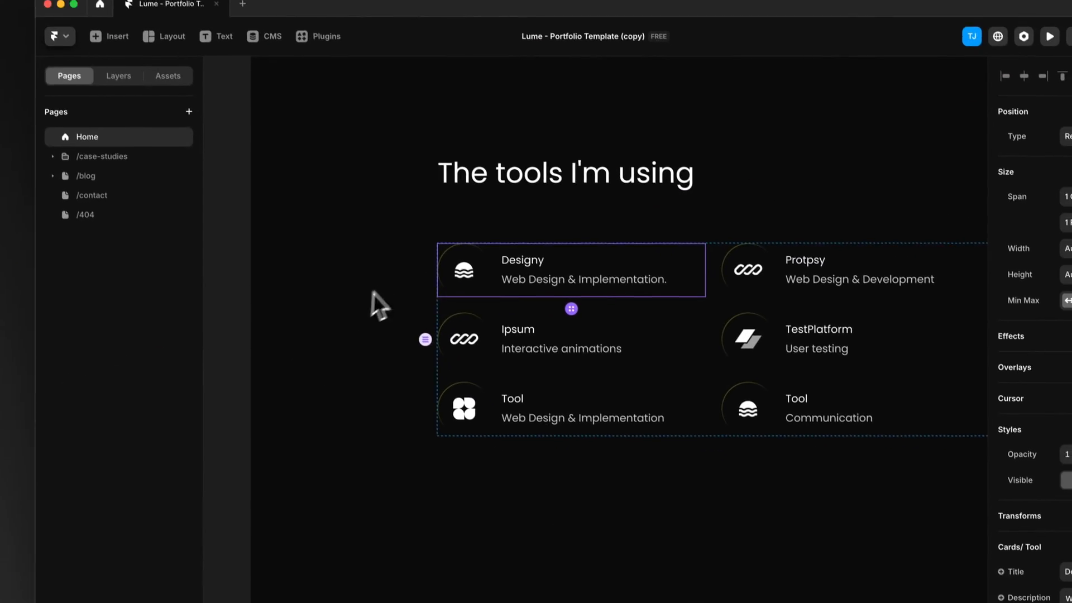
Step: Switch to Framer and replace the Designy tool card's logo with Figma.svg from the Desktop
scroll(943, 424, "down", 1)
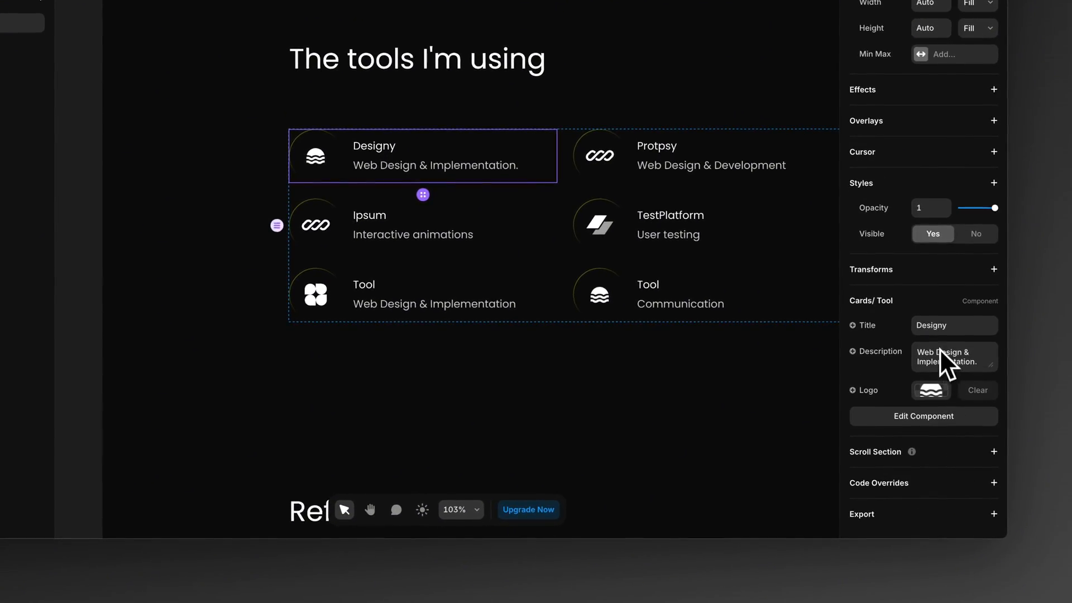
left_click(932, 391)
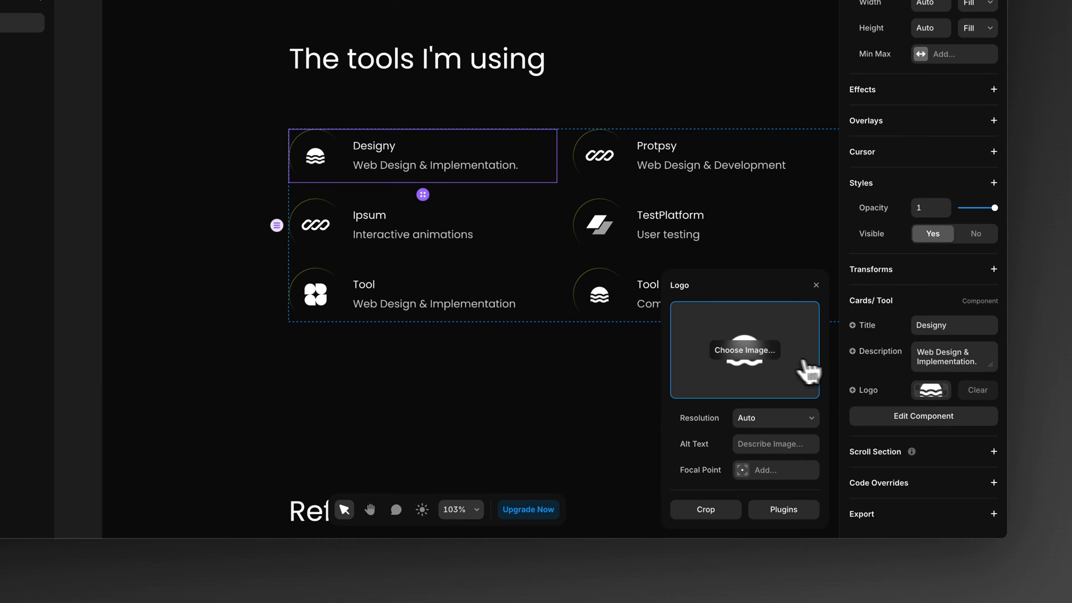
left_click(753, 353)
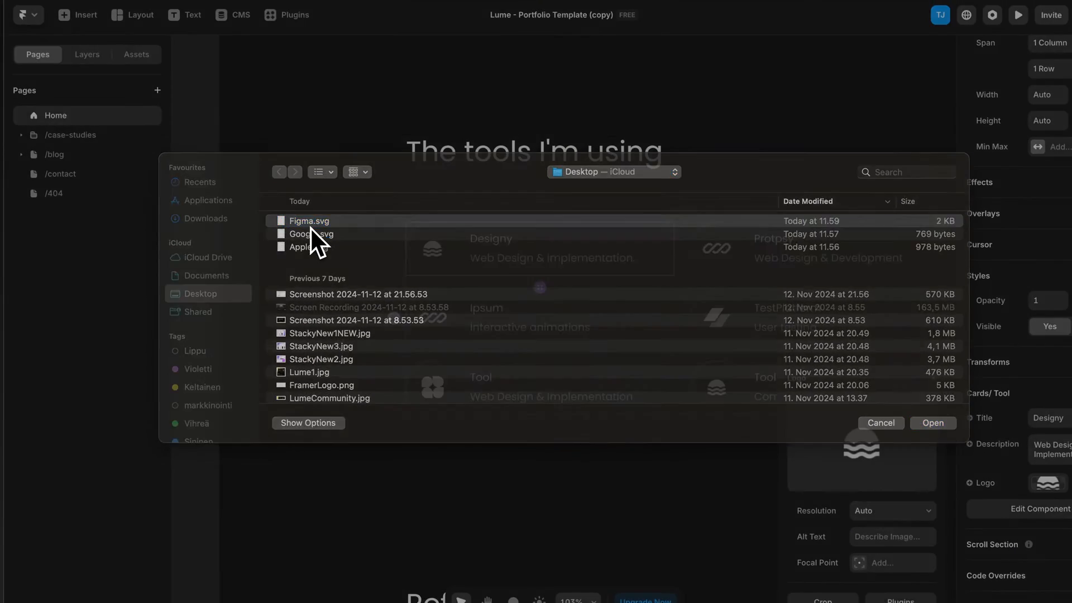
double_click(206, 100)
Step: Retitle the Designy card "Figma" and set its description to "UX/UI Design & Prototyping."
double_click(980, 375)
type("Figma")
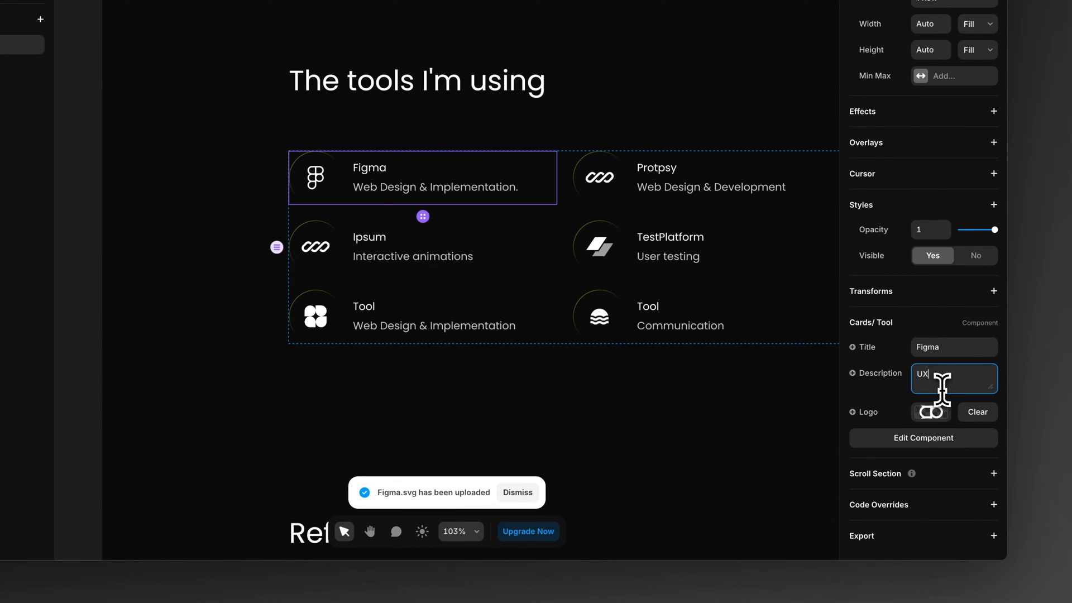
type("/UI Design & Prototyping.")
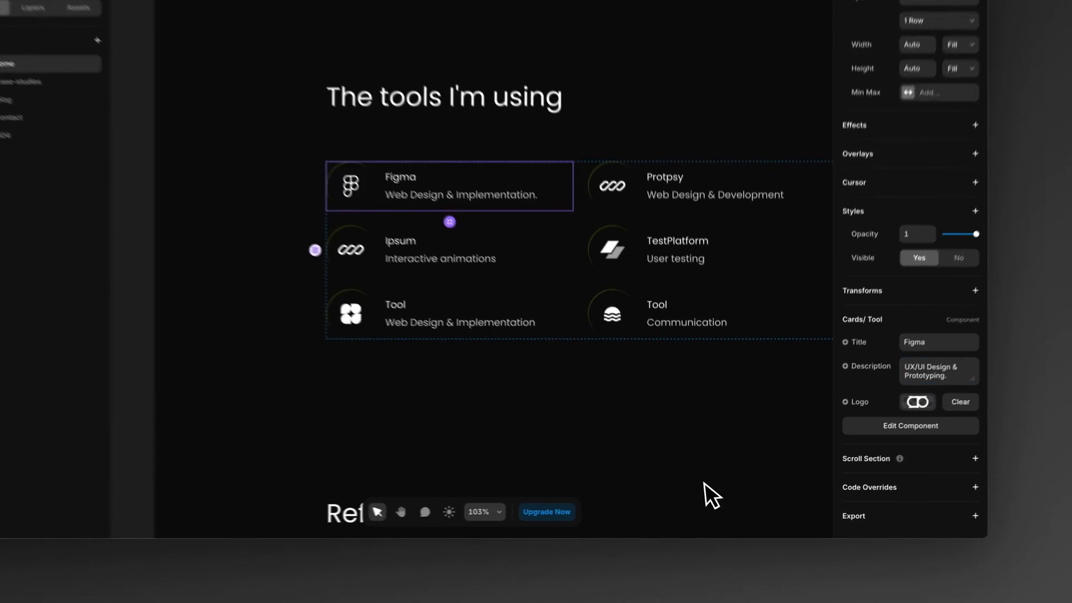
left_click(720, 495)
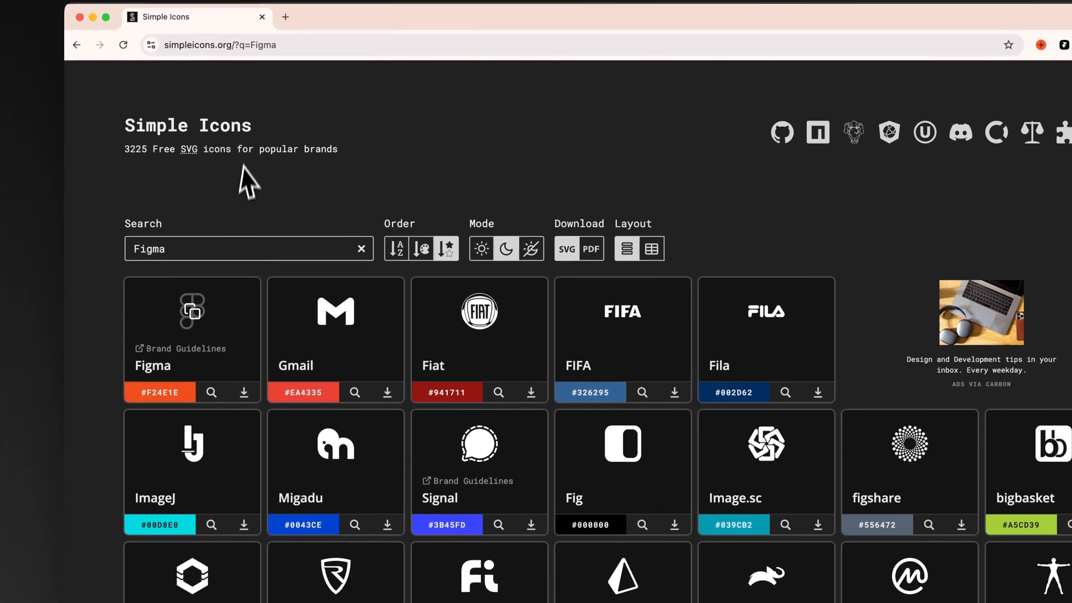
Step: Switch to Simple Icons in the browser and replace the Figma search with "framer"
triple_click(220, 256)
type("framer")
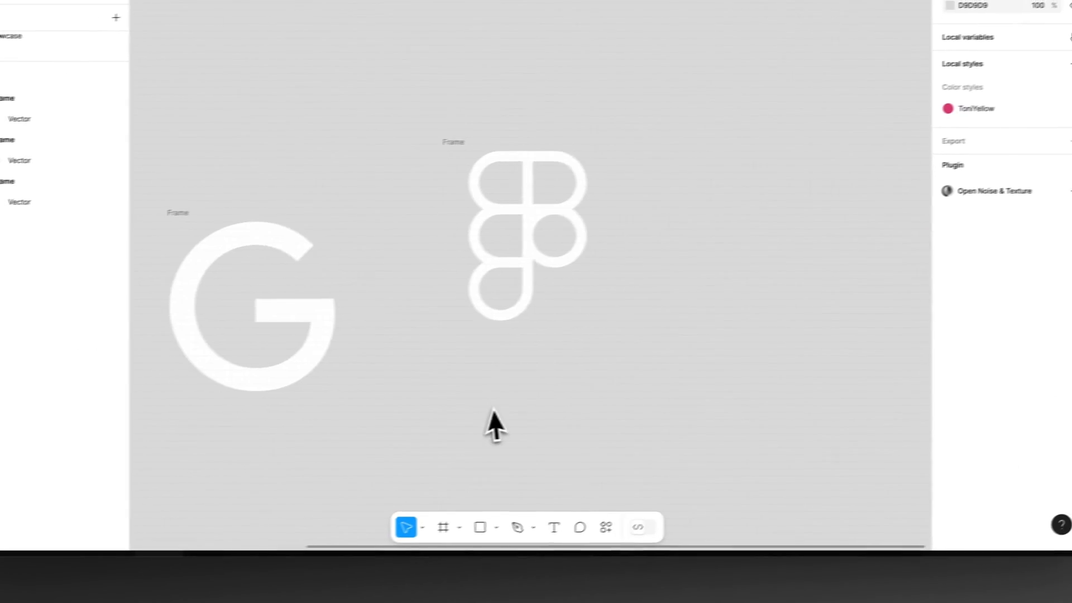
Step: Switch to Figma, paste the Framer icon as a frame, and recolor its black fill to FFFFFF
scroll(485, 424, "right", 5)
key("super+v")
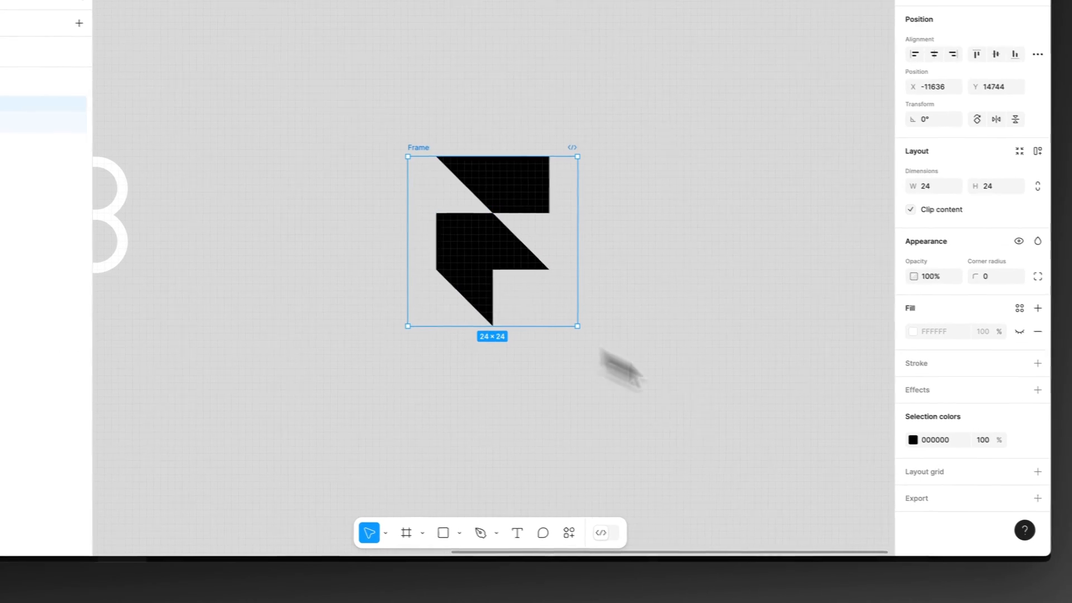
left_click(919, 439)
left_click_drag(822, 342, 695, 221)
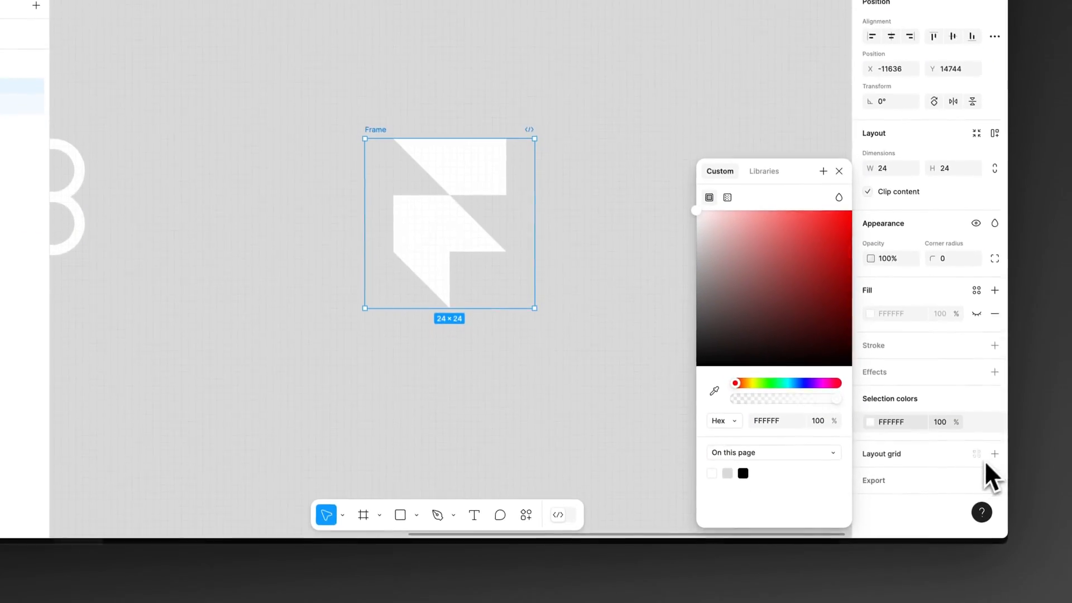
Step: Export the white Framer icon frame in SVG format to the Desktop as Framer.svg
left_click(994, 492)
scroll(992, 496, "down", 3)
left_click(937, 440)
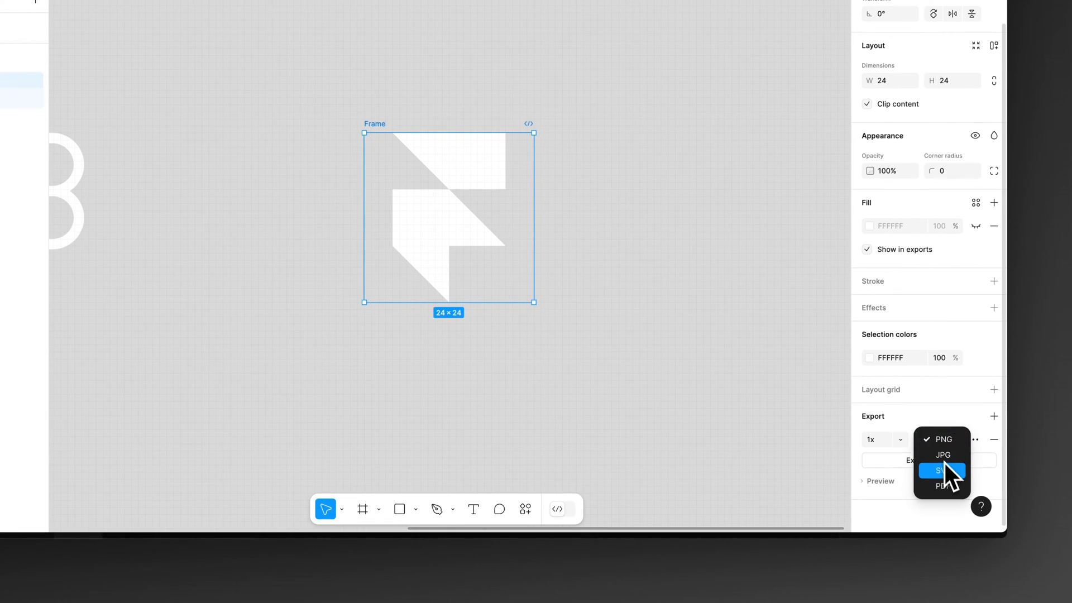
left_click(944, 466)
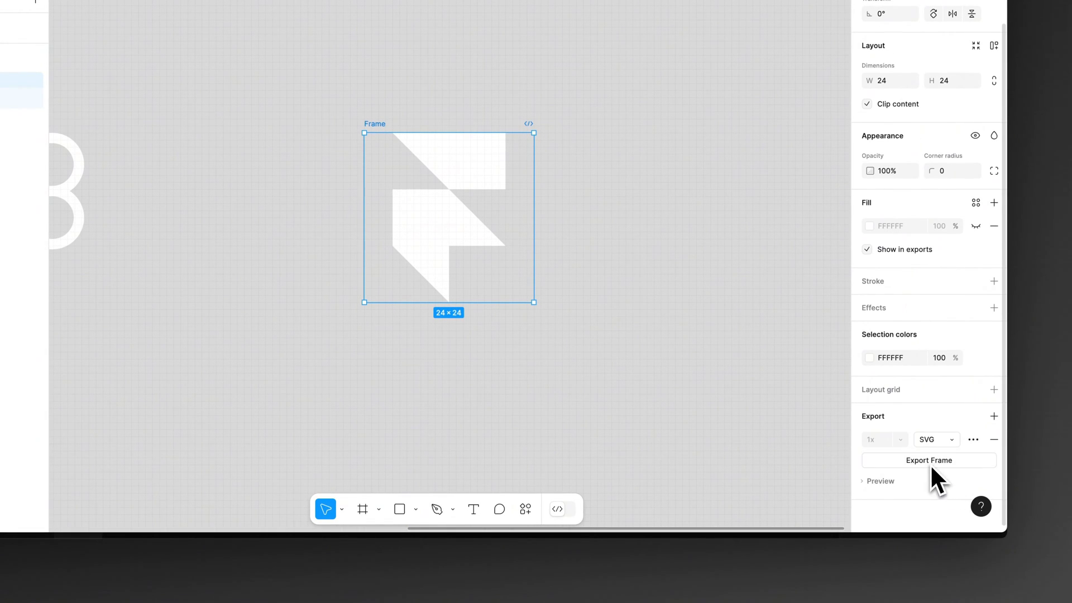
left_click(929, 462)
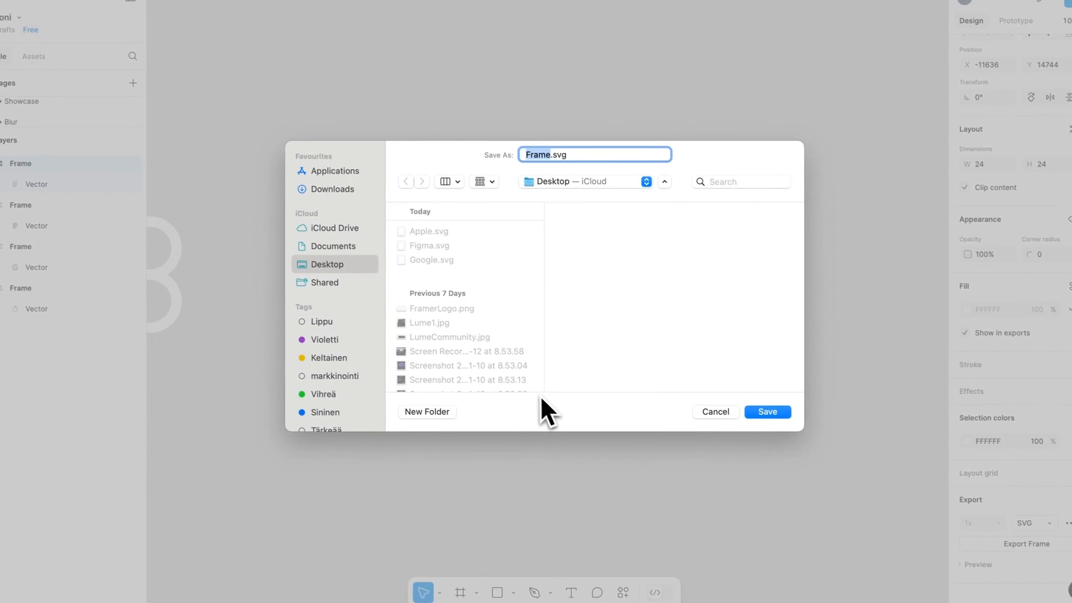
type("FramerLogo")
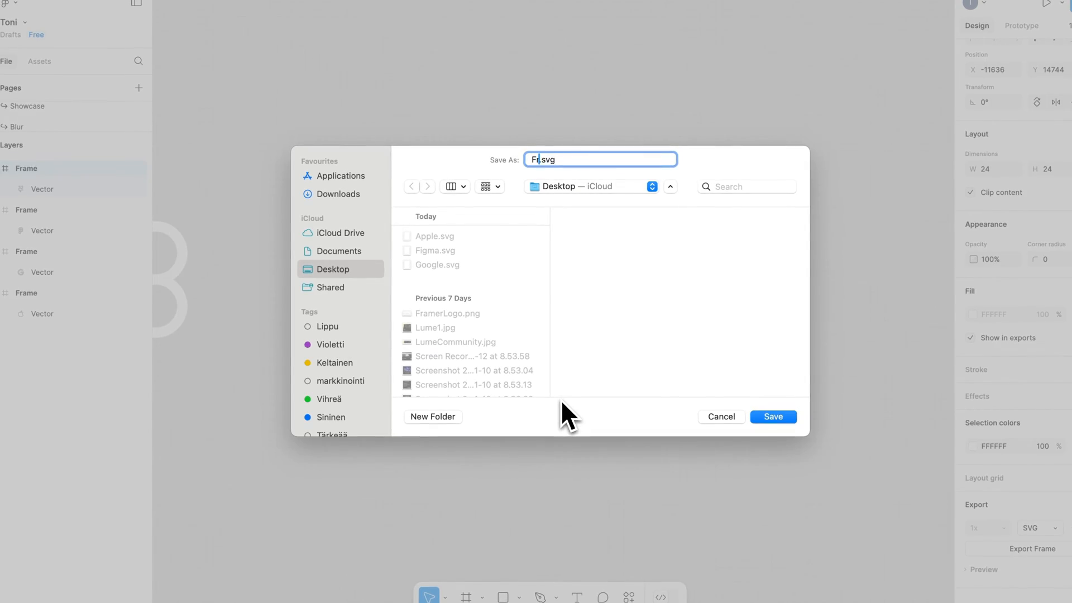
key("Return")
Step: Switch to Framer and replace the Protpsy tool card's logo with Framer.svg from the Desktop
left_click(195, 126)
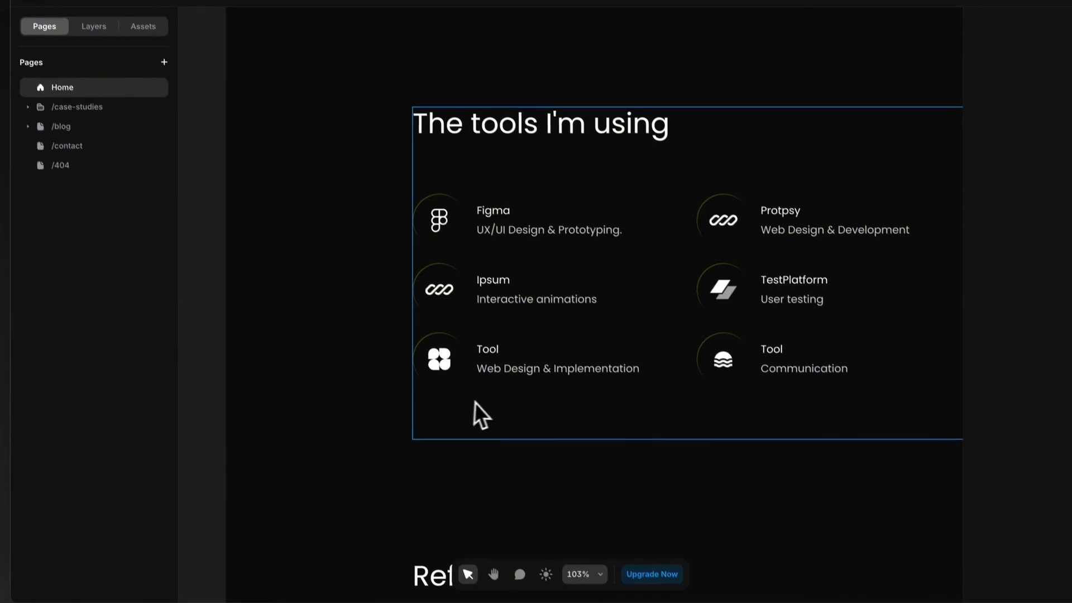
left_click(732, 228, "super")
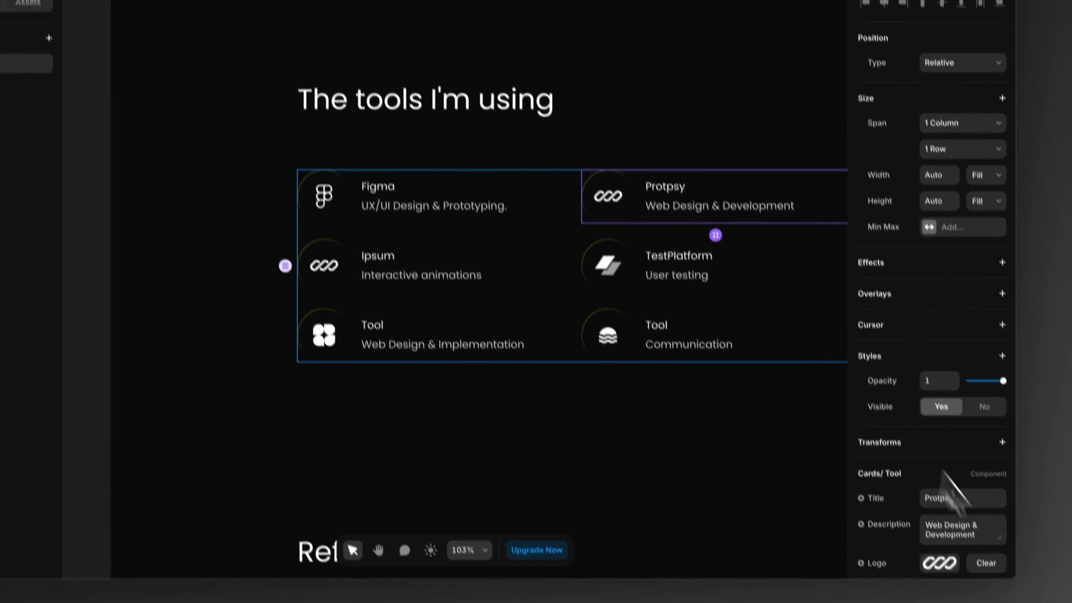
left_click(1055, 588)
left_click(745, 350)
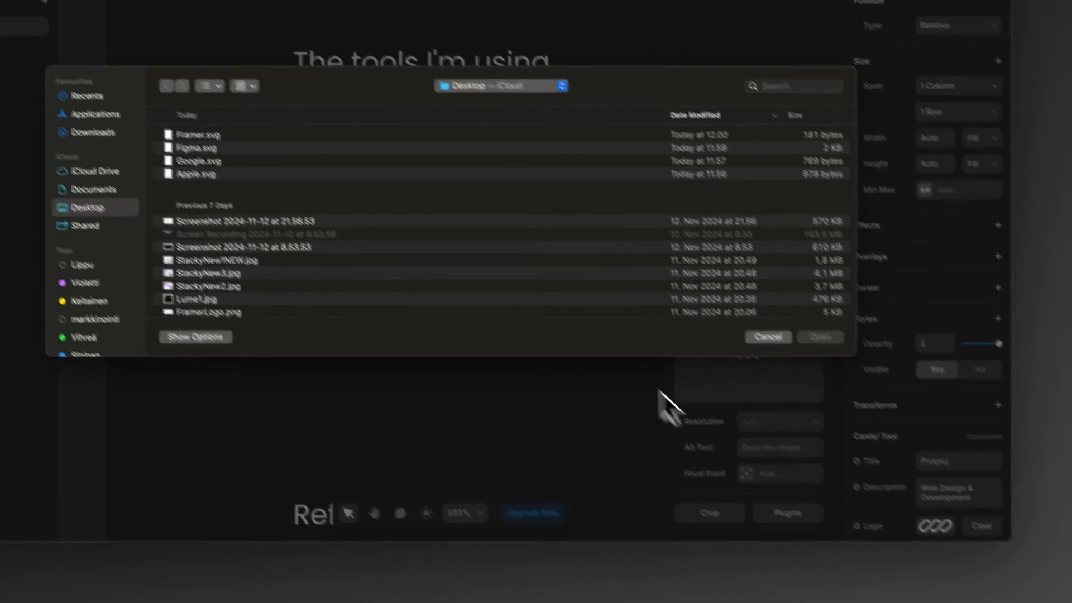
double_click(310, 209)
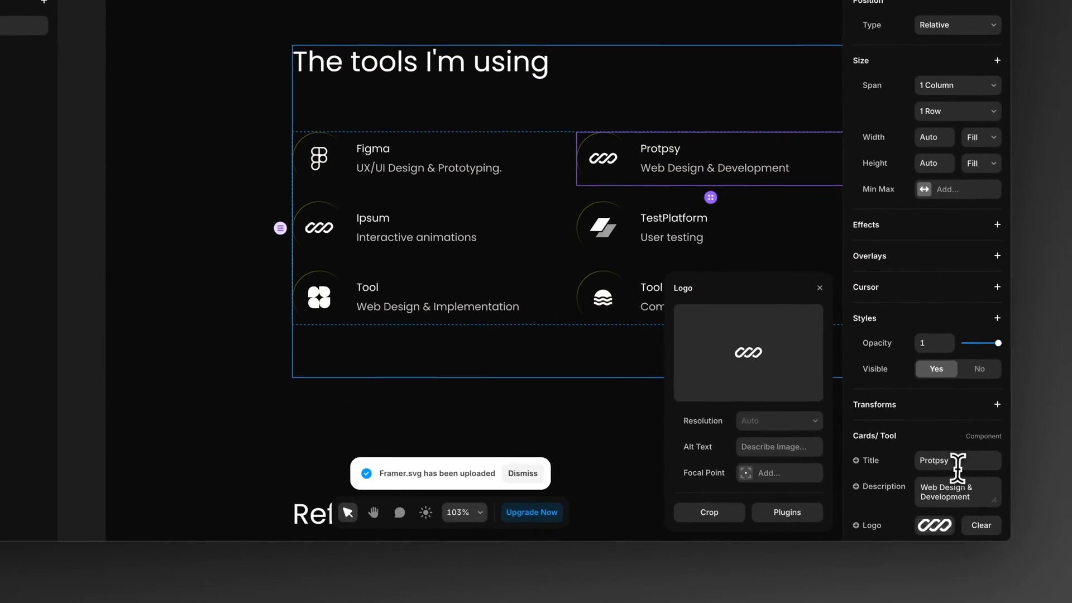
Step: Retitle the Protpsy card "Framer" and set its description to "No-code Web Design & Implementation"
double_click(1032, 538)
type("Framer")
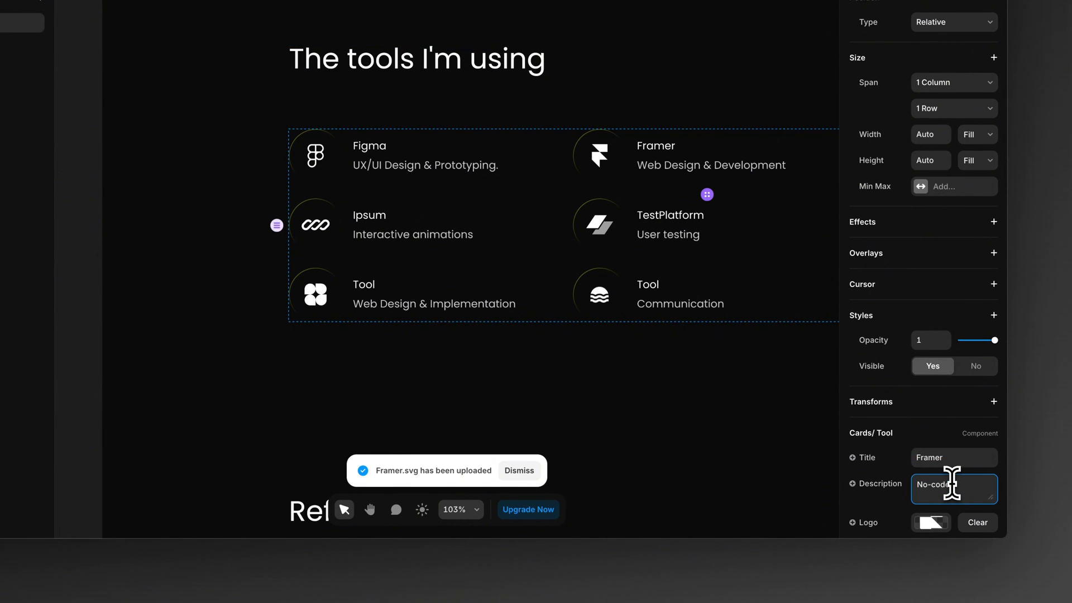
type(" Web Design & Implementation")
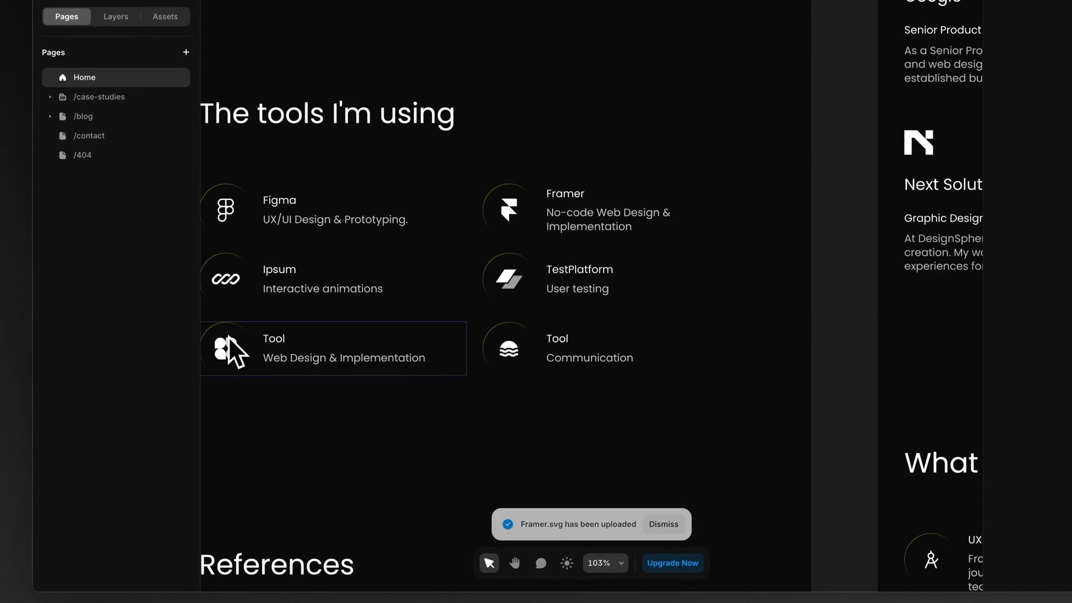
Step: Delete both cards titled "Tool" from the last row of the desktop tools grid
scroll(321, 309, "down", 5)
scroll(343, 304, "right", 2)
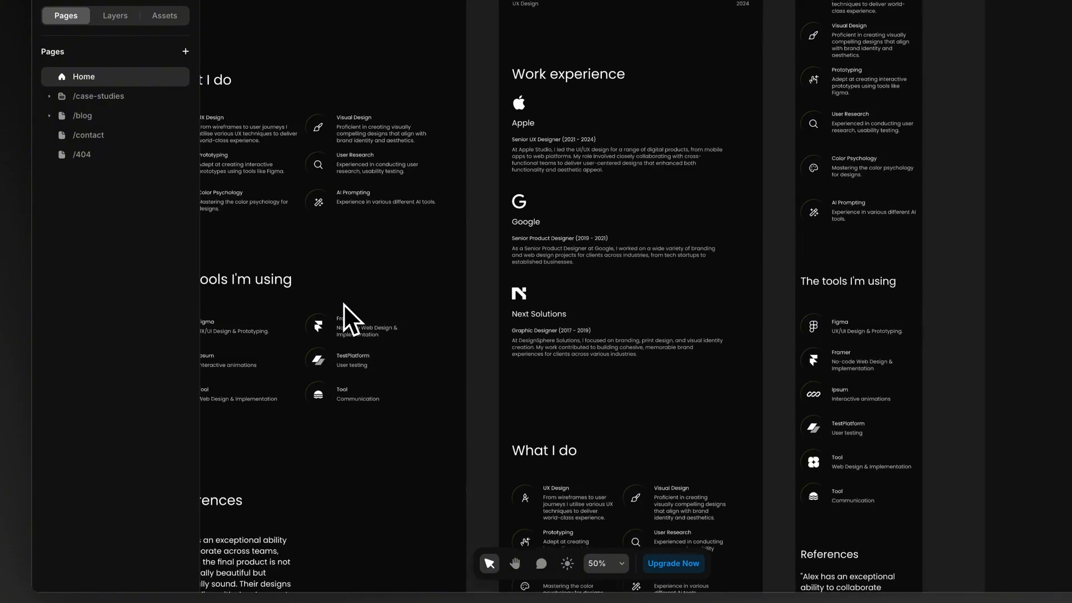
scroll(782, 279, "down", 2)
scroll(770, 271, "left", 4)
scroll(328, 294, "up", 4)
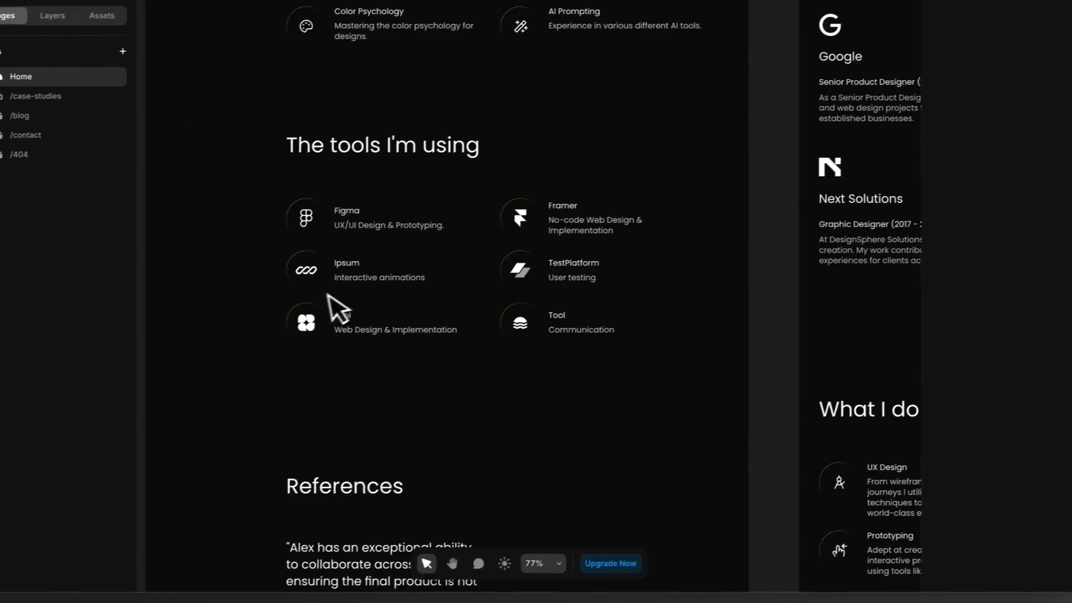
left_click(393, 318)
key("Delete")
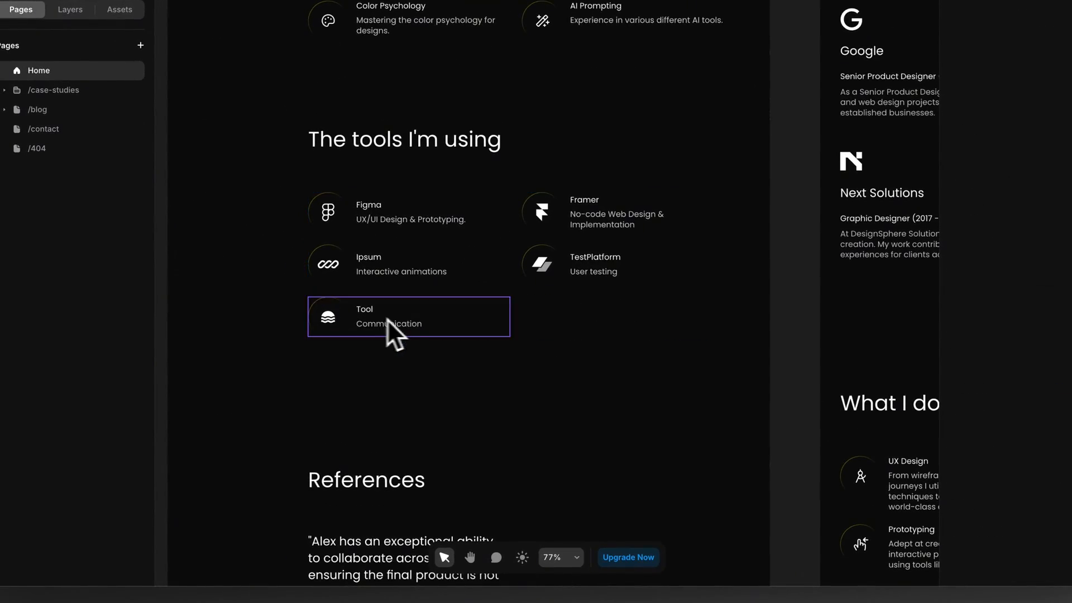
left_click(387, 319)
key("Delete")
Step: Duplicate the TestPlatform tool card repeatedly and delete the surplus copies, keeping two new cards in a third row
left_click(575, 277)
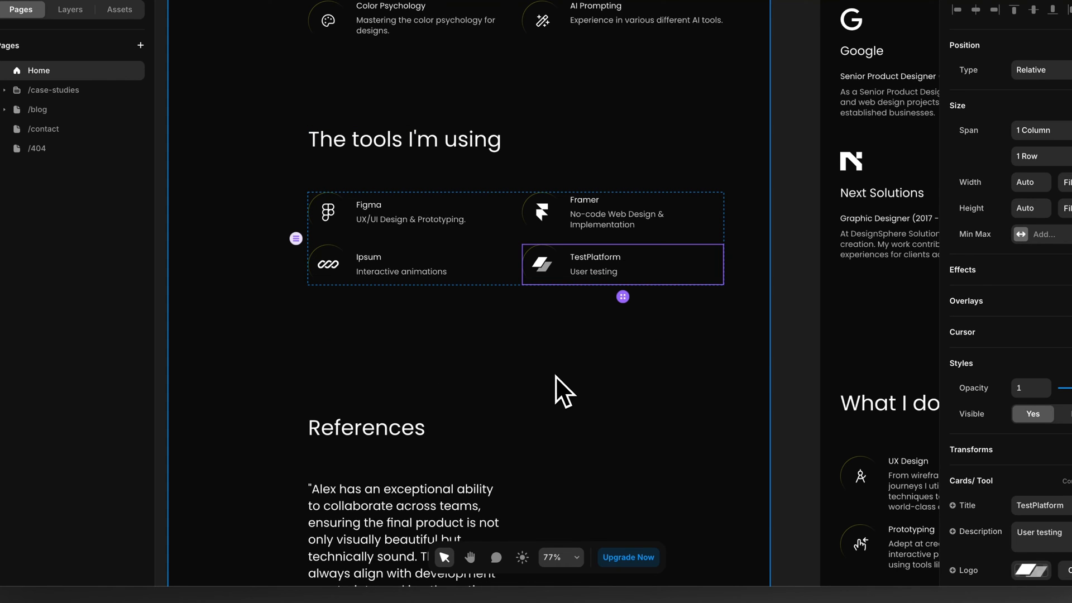
key("ctrl+d")
key("ctrl+d")
key("ctrl+d")
key("ctrl+d")
key("ctrl+d")
key("ctrl+d")
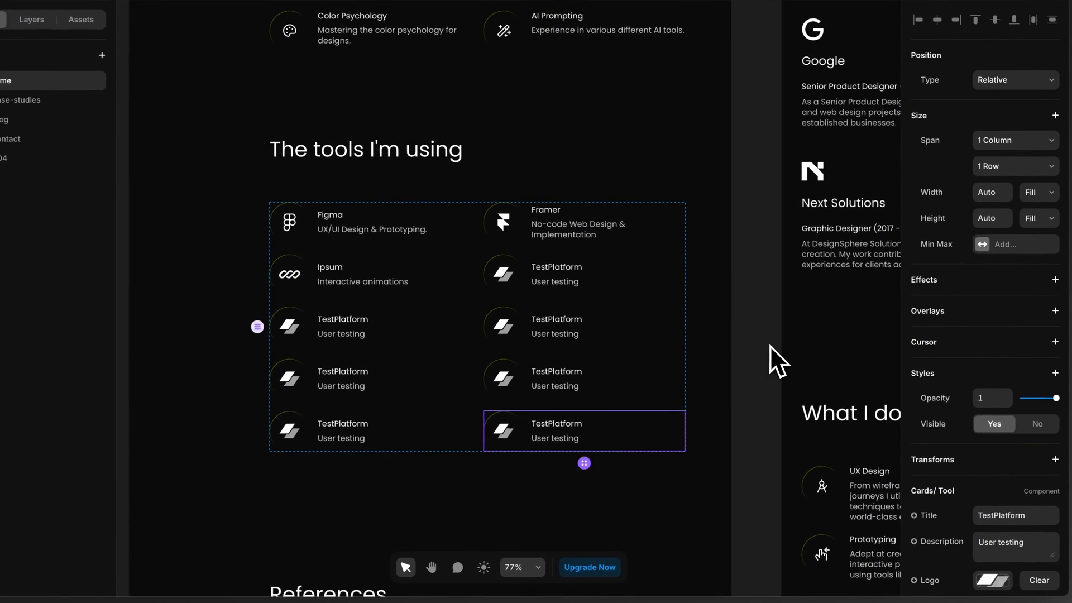
key("Delete")
key("Delete")
key("Delete")
key("Delete")
left_click(769, 347)
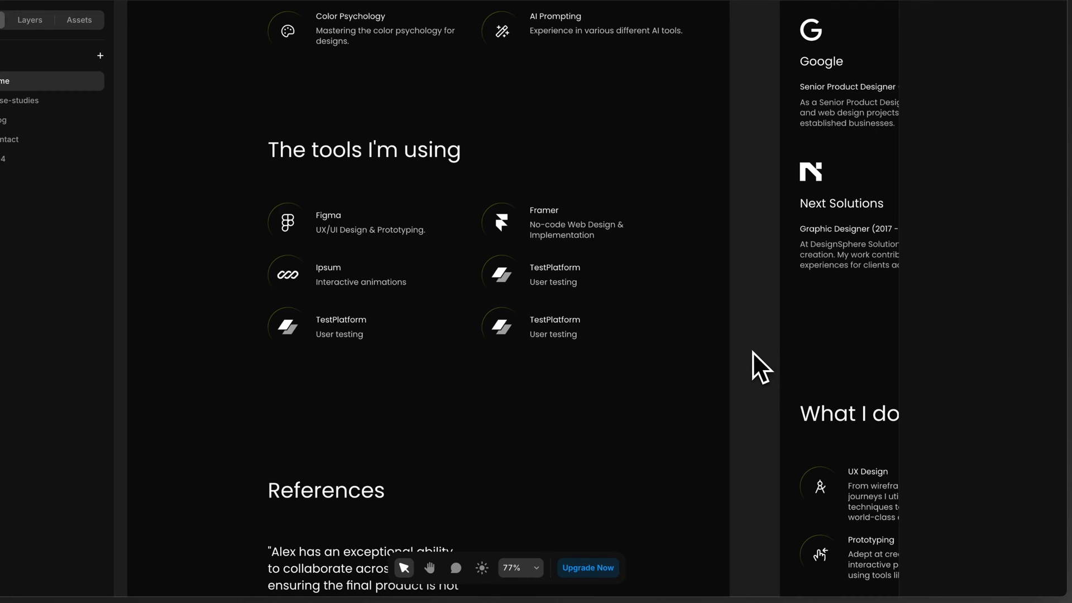
Step: Try the first reference card's Mobile variant and set it back to Desktop
scroll(692, 351, "down", 3)
scroll(686, 351, "down", 3)
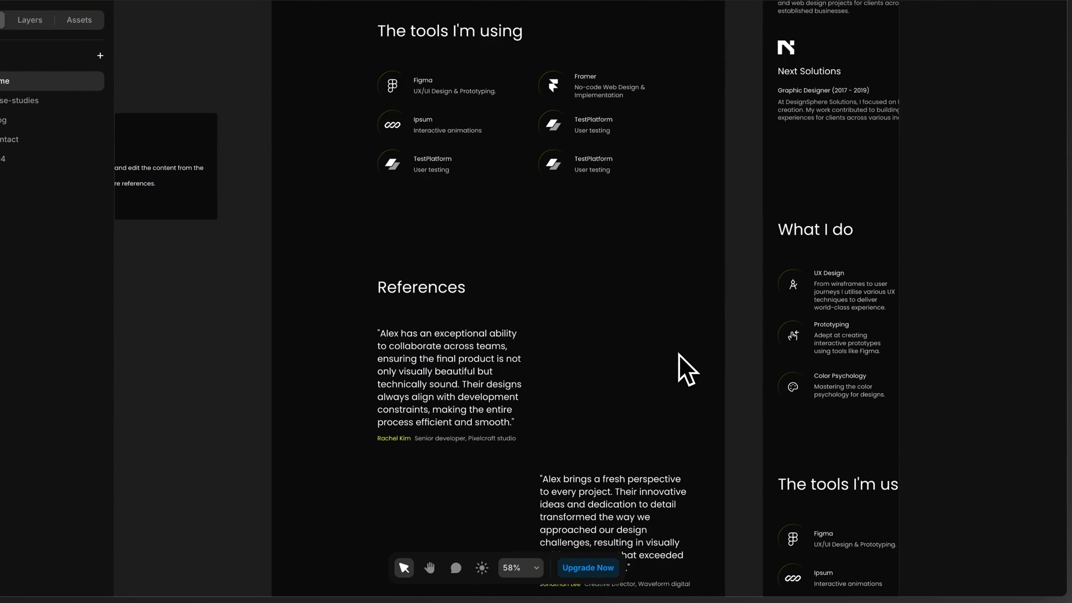
scroll(678, 354, "down", 3)
scroll(678, 353, "up", 1)
left_click(430, 231)
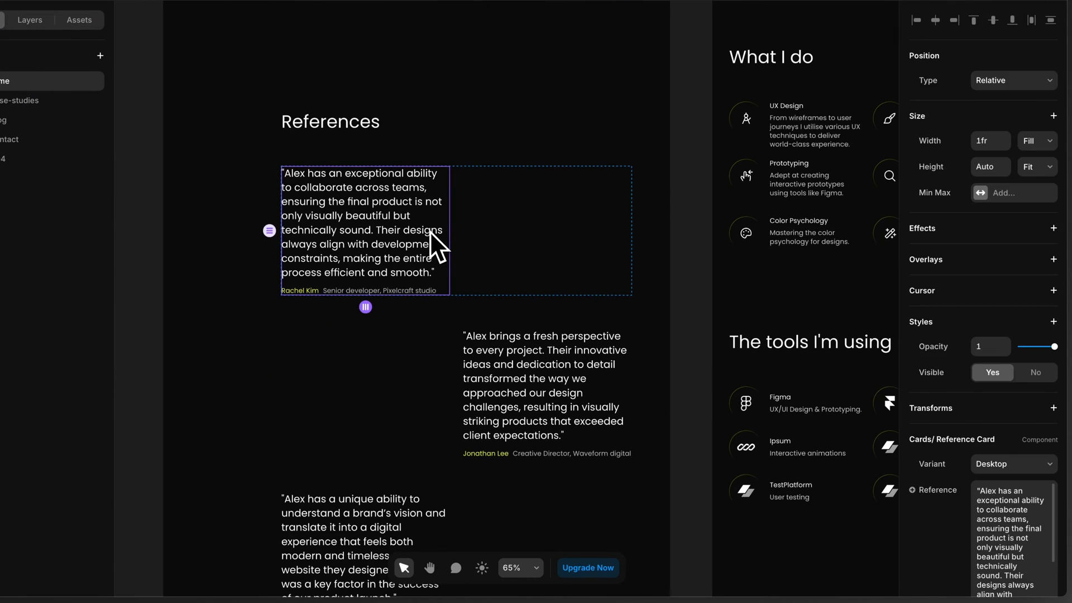
scroll(943, 475, "down", 3)
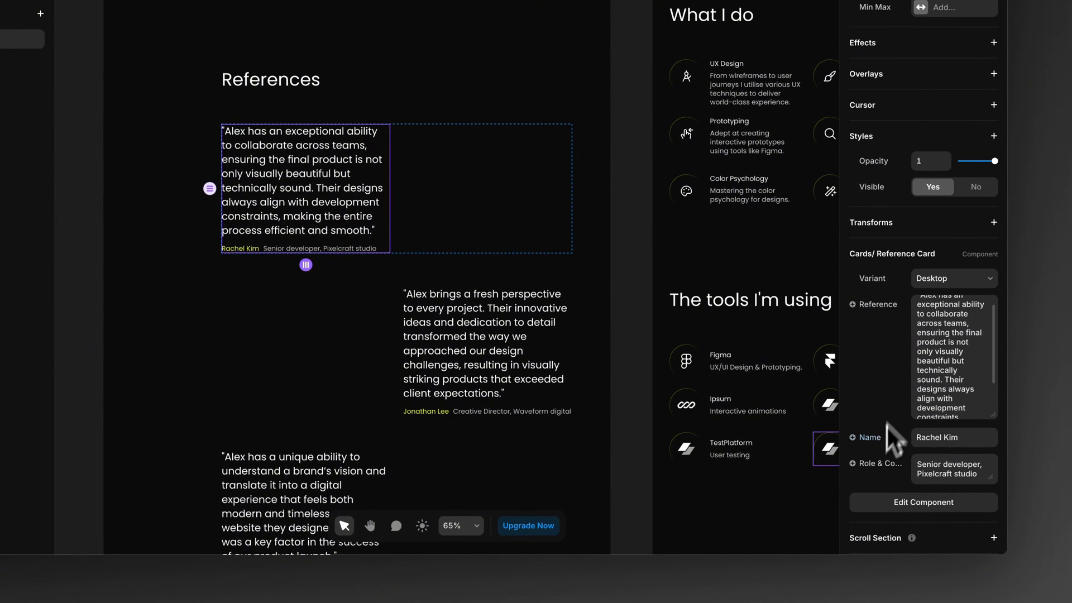
left_click(945, 279)
left_click(941, 265)
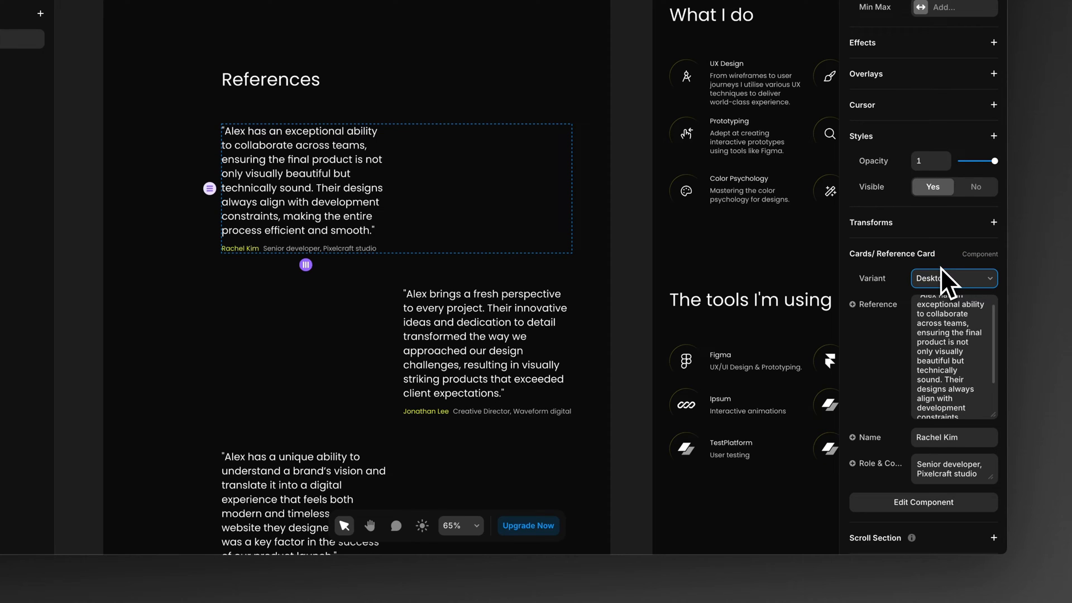
left_click(928, 295)
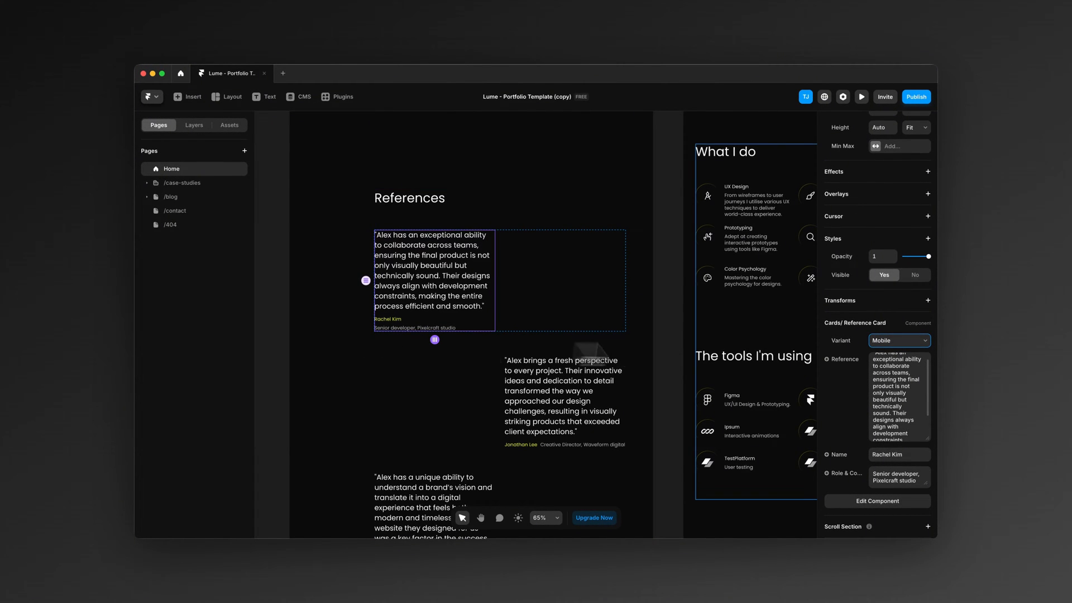
left_click(880, 343)
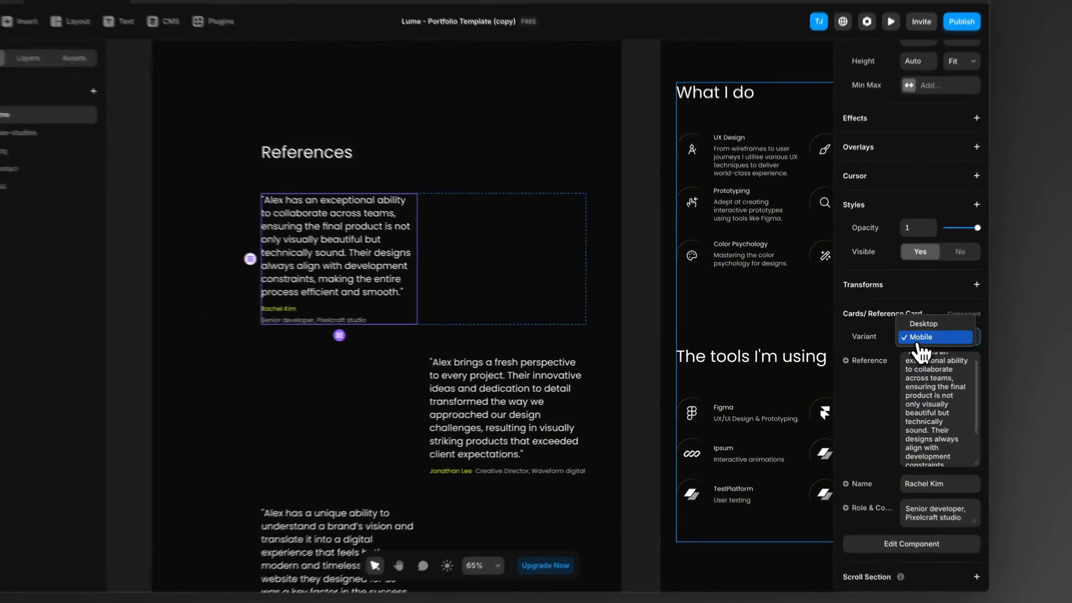
left_click(891, 333)
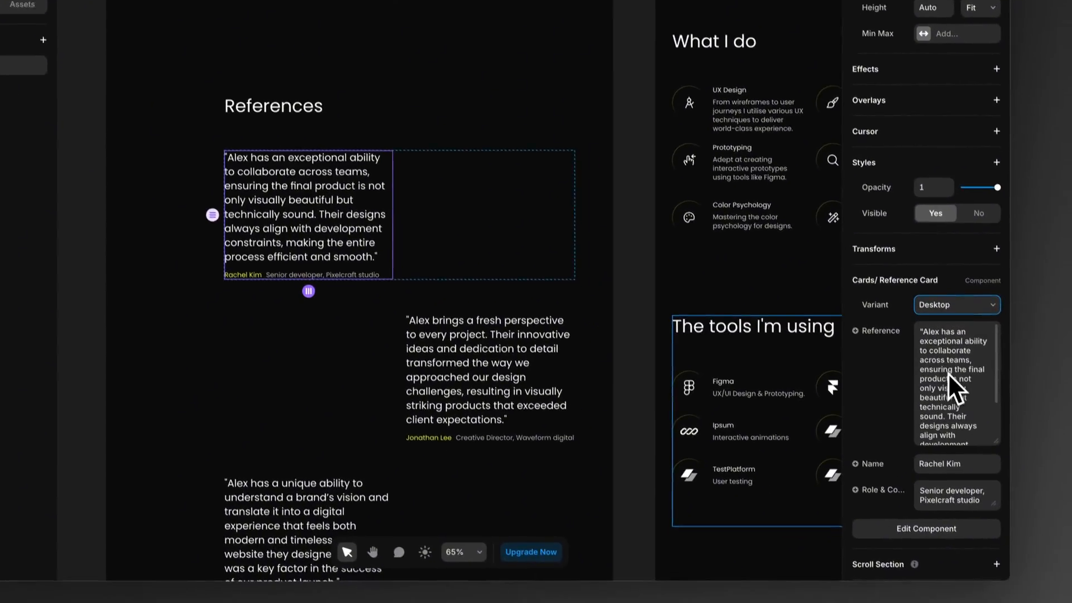
Step: Set the first reference card's name to "Lebron James" and its role and company to "Los Angeles Lakers"
triple_click(945, 354)
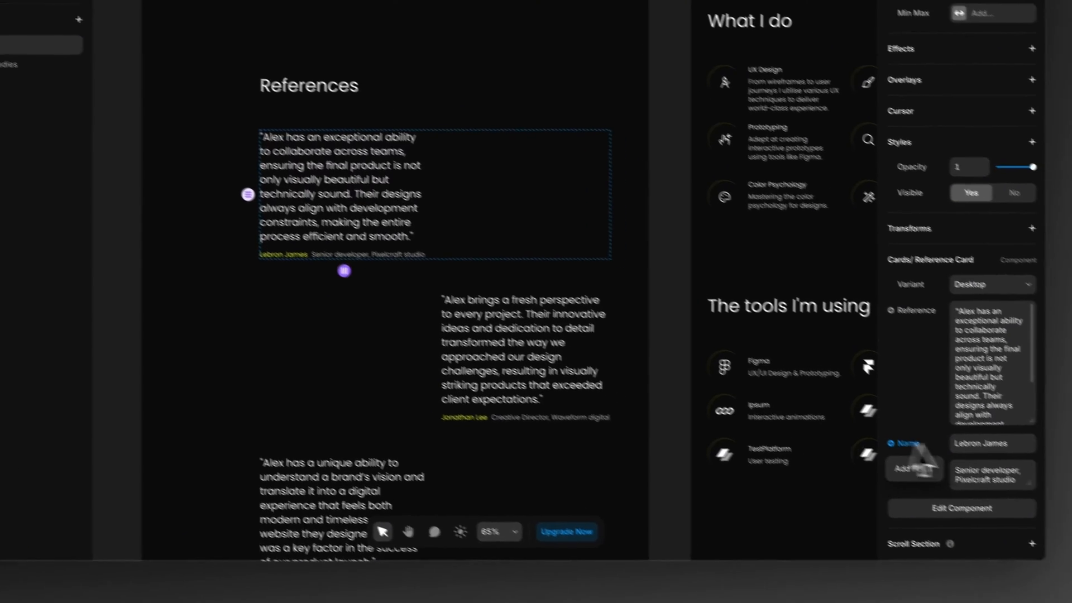
triple_click(936, 468)
type("L")
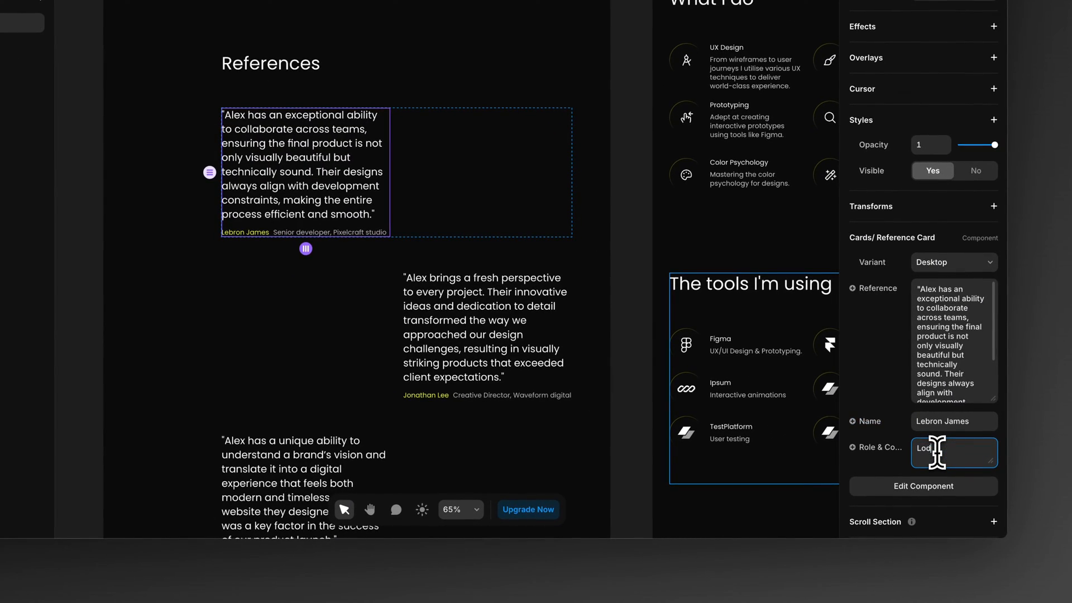
type("os Angeles A")
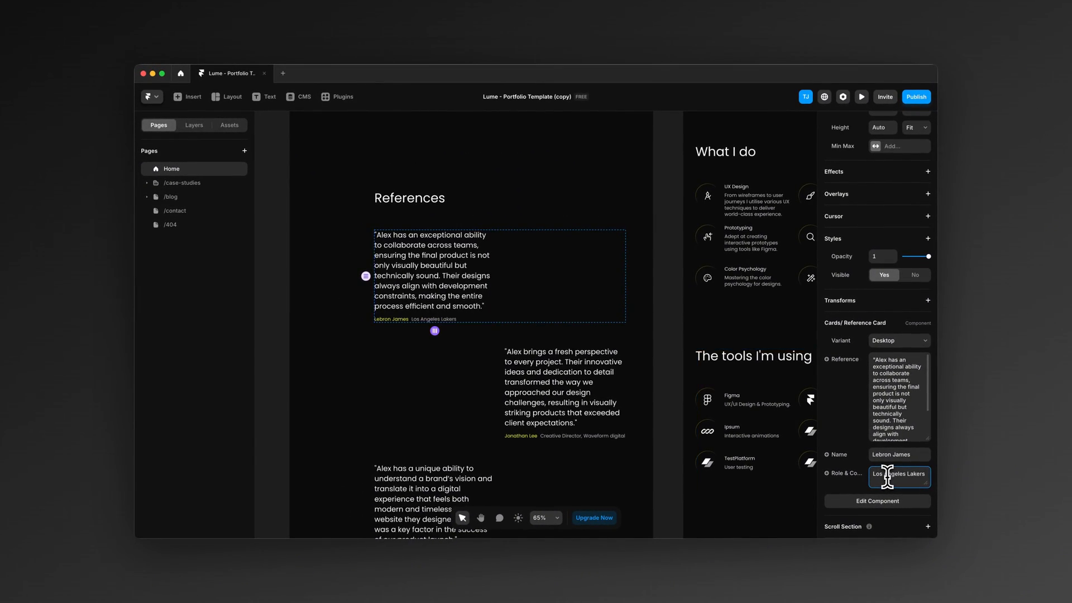
left_click(278, 395)
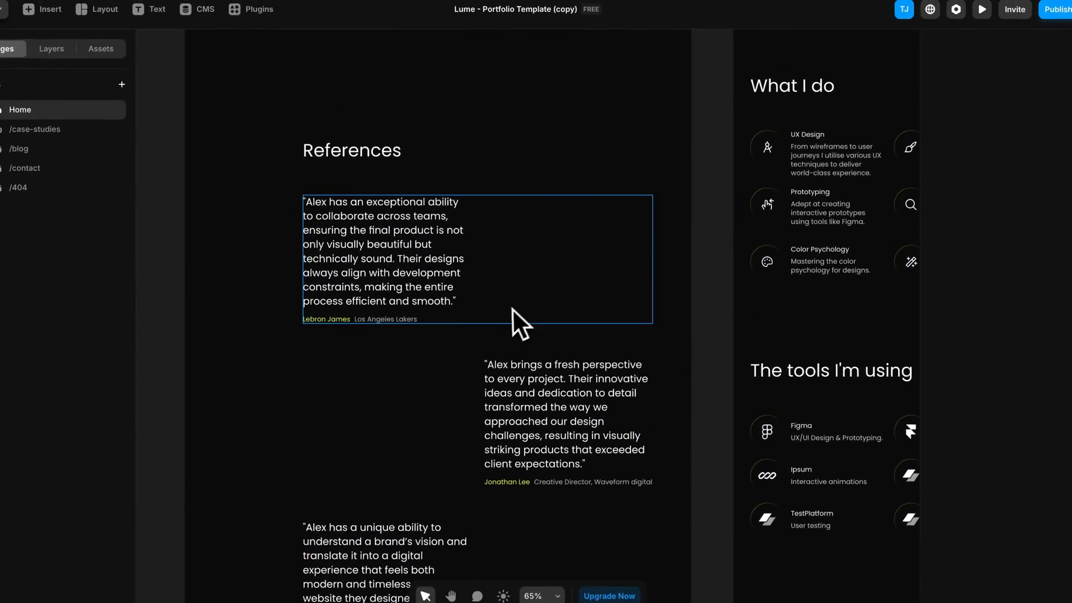
Step: Duplicate the second Reference row in the desktop References section
scroll(498, 328, "down", 1)
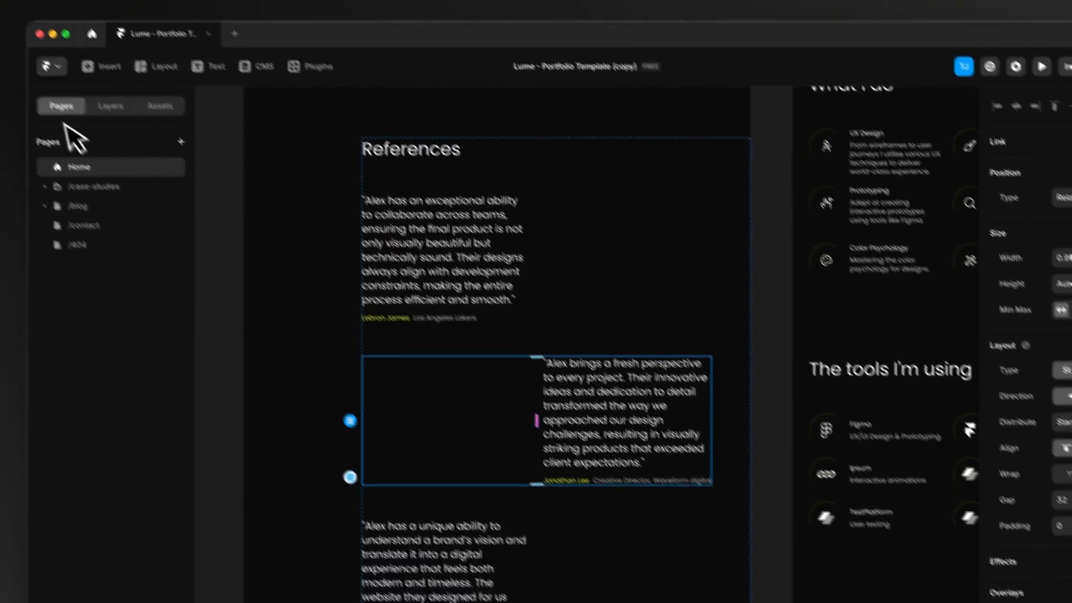
left_click(48, 51)
left_click(48, 305)
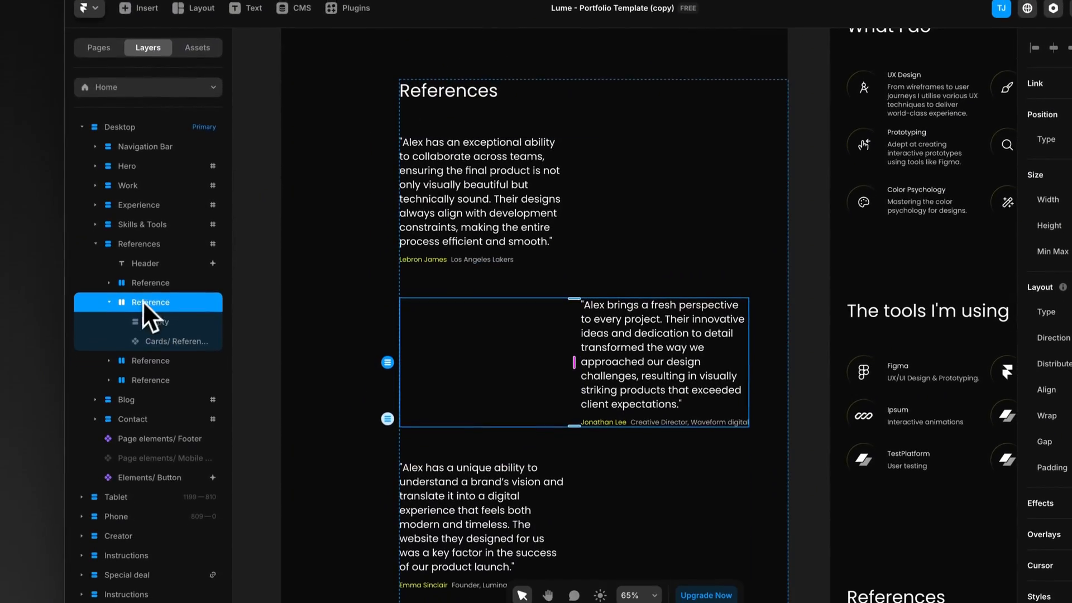
key("ctrl+d")
scroll(321, 343, "down", 3)
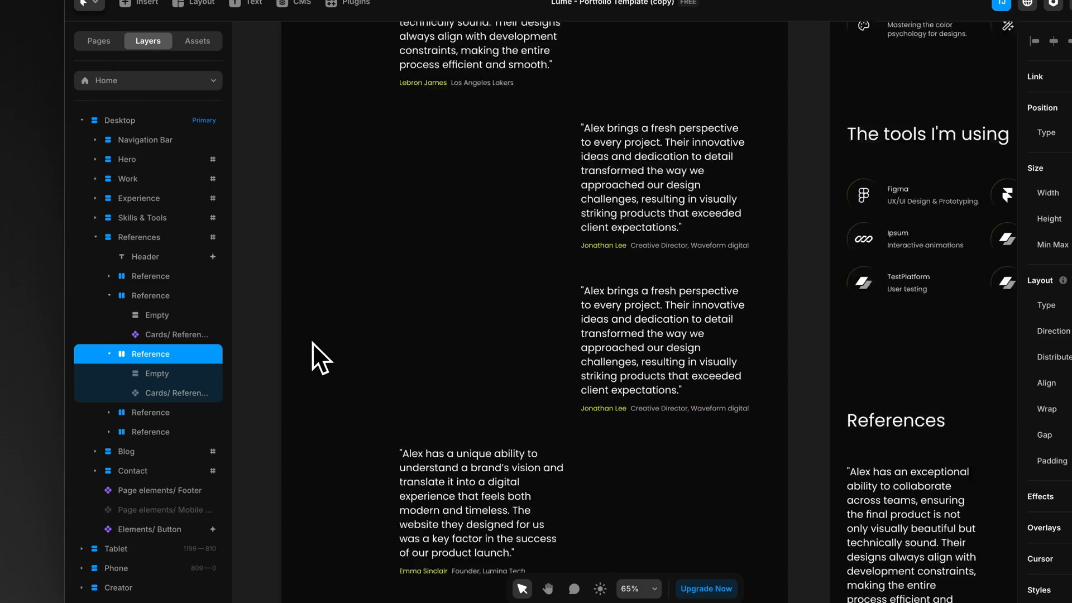
scroll(311, 338, "down", 2)
left_click(300, 331)
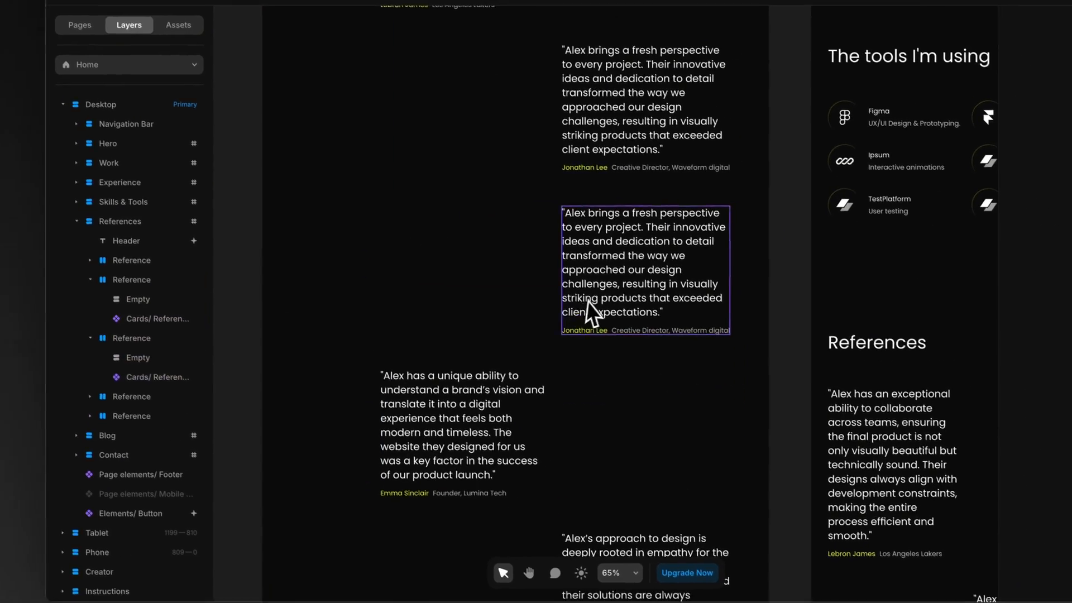
Step: Move the card in the duplicated Reference row to the opposite side, ahead of its Empty spacer
left_click(587, 303)
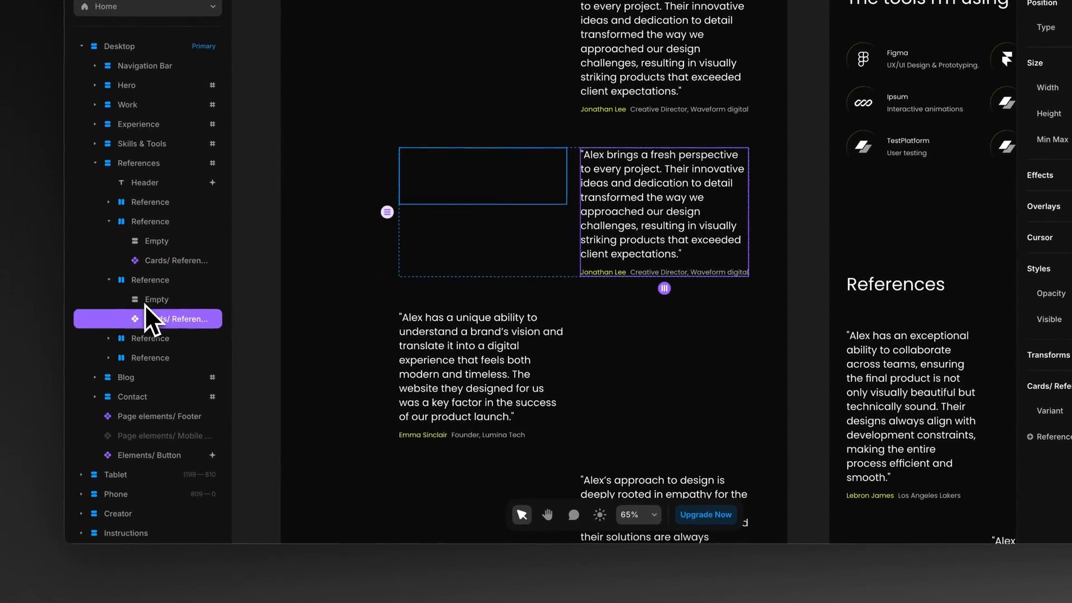
key("Left")
key("Right")
key("Left")
Step: Swap card and Empty spacer in the last two Reference rows so the quotes alternate sides
left_click(471, 407)
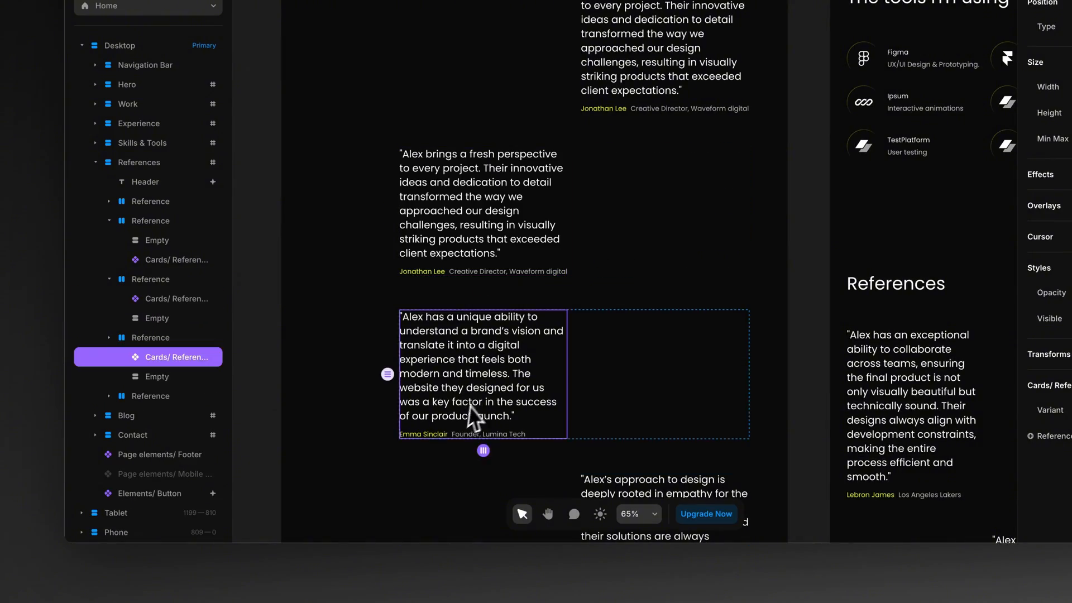
key("Right")
scroll(481, 396, "down", 3)
left_click(629, 347)
key("Left")
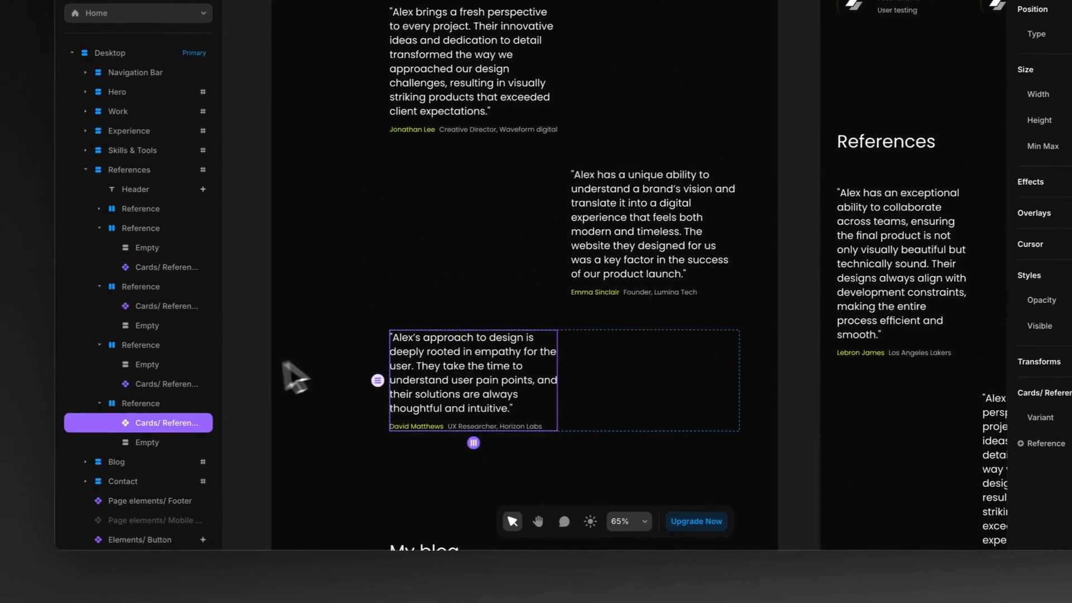
Step: Review the desktop page from the alternating reference quotes through the My blog list to the contact section
scroll(349, 302, "up", 10)
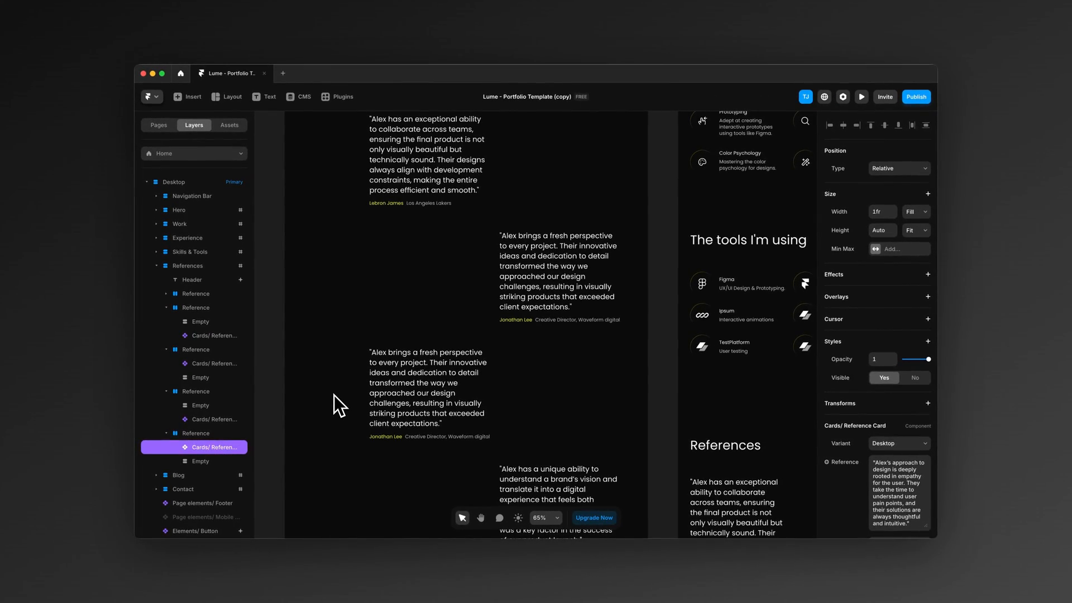
left_click(297, 357)
scroll(295, 357, "down", 6)
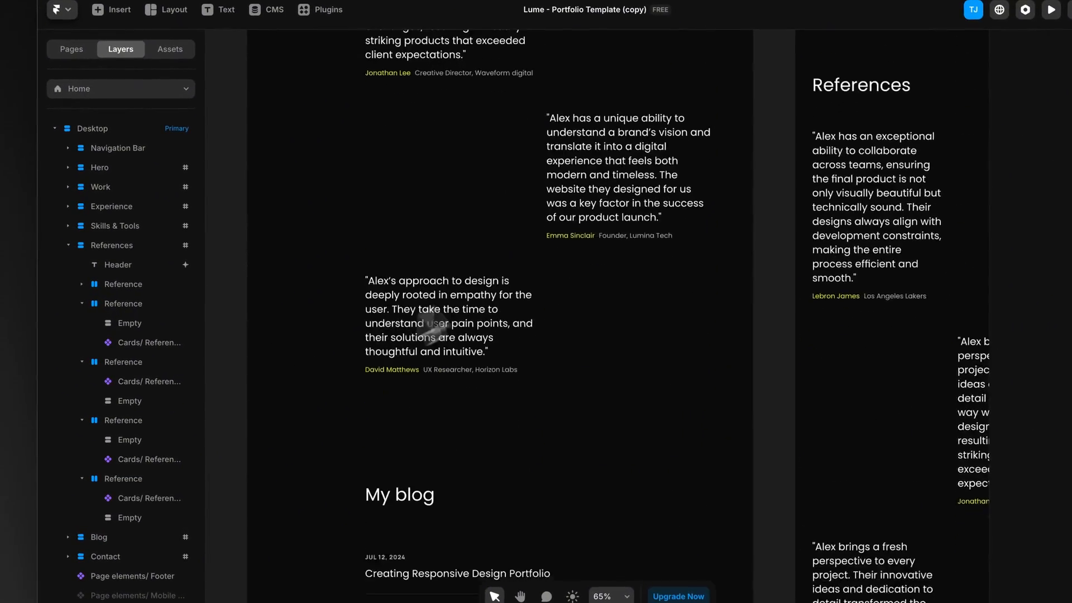
scroll(526, 262, "up", 4)
scroll(502, 317, "down", 4)
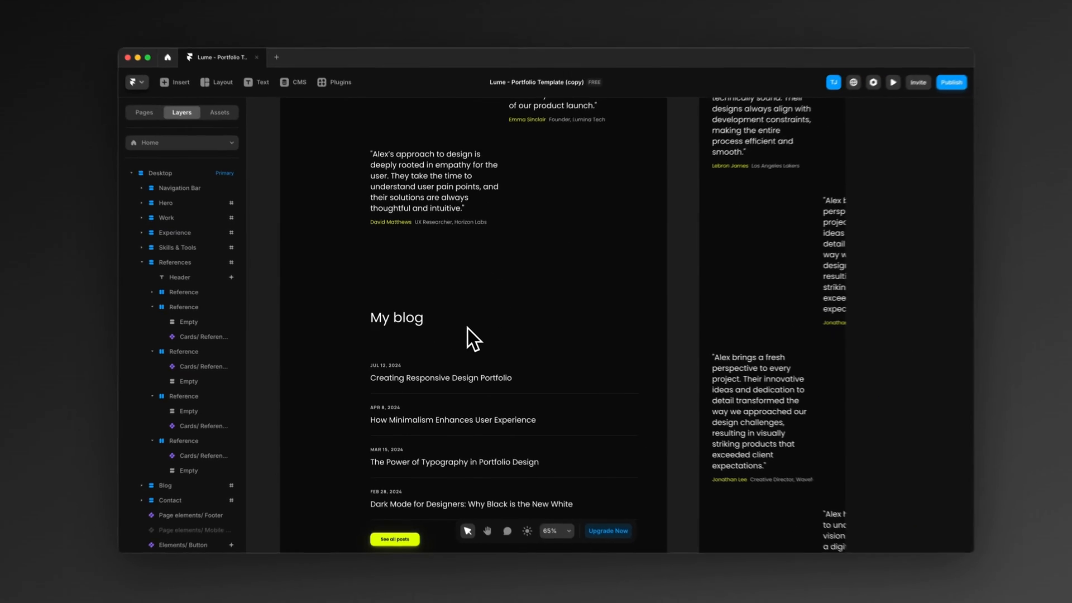
scroll(467, 329, "down", 3)
scroll(449, 279, "down", 1)
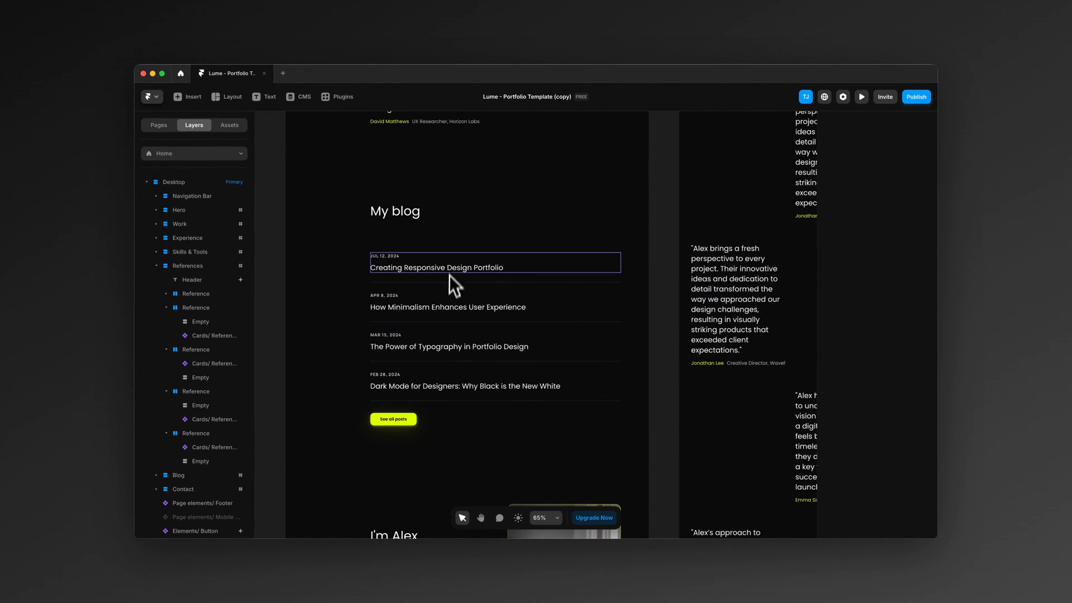
scroll(335, 304, "down", 5)
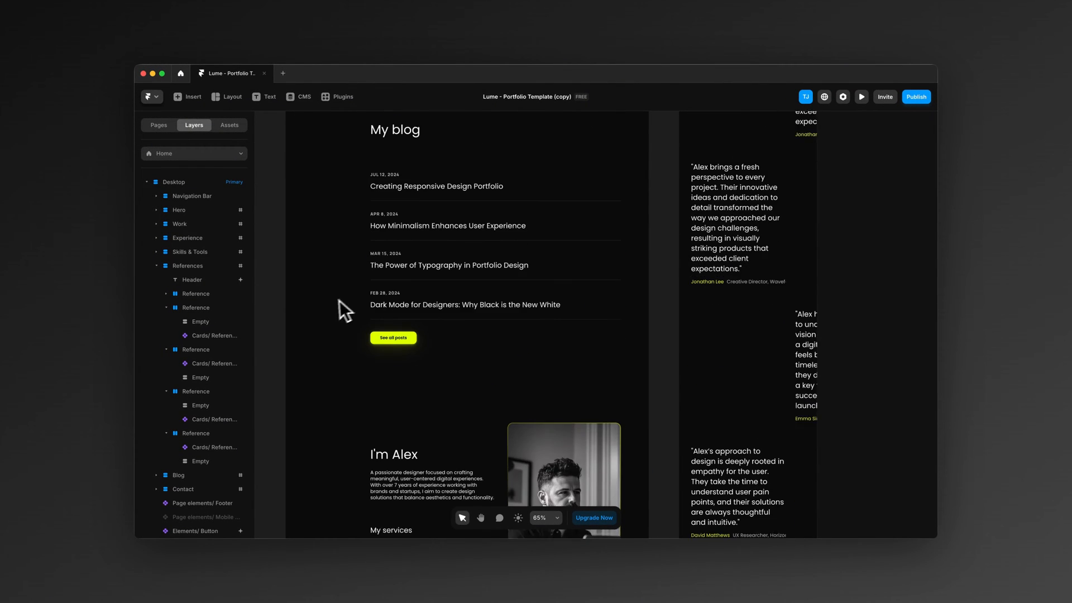
scroll(326, 305, "down", 2)
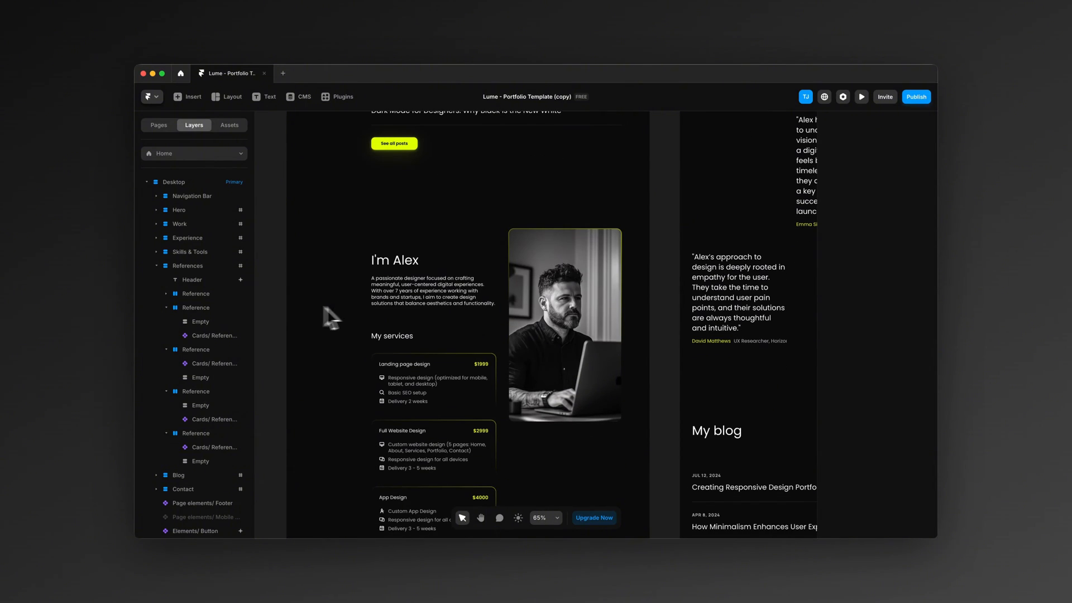
scroll(484, 309, "down", 2)
Step: Open the background image fill settings of the portrait in the desktop contact section
left_click(158, 125)
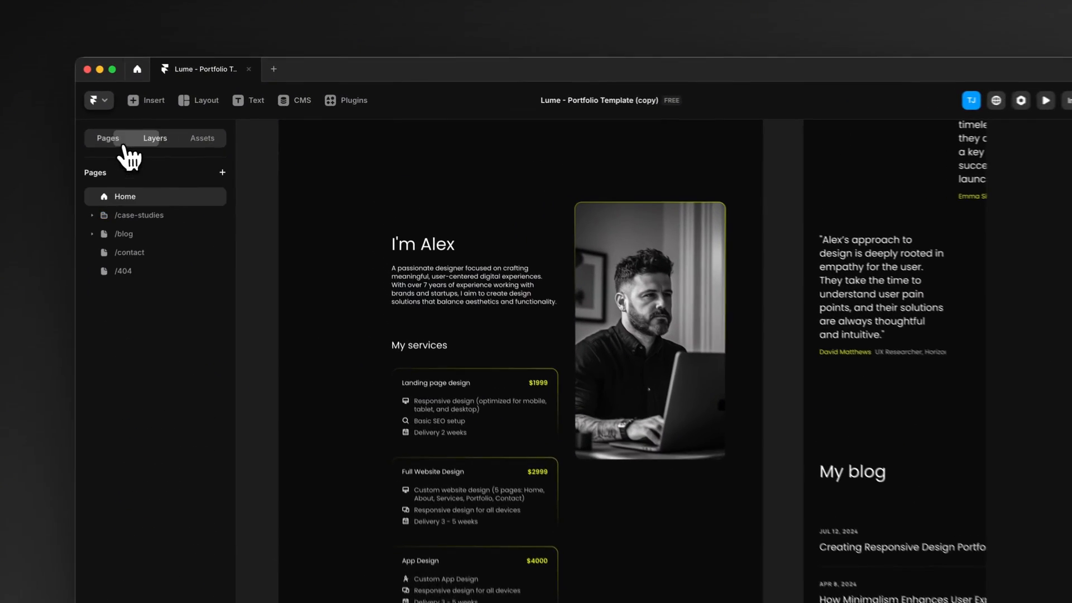
left_click(446, 244)
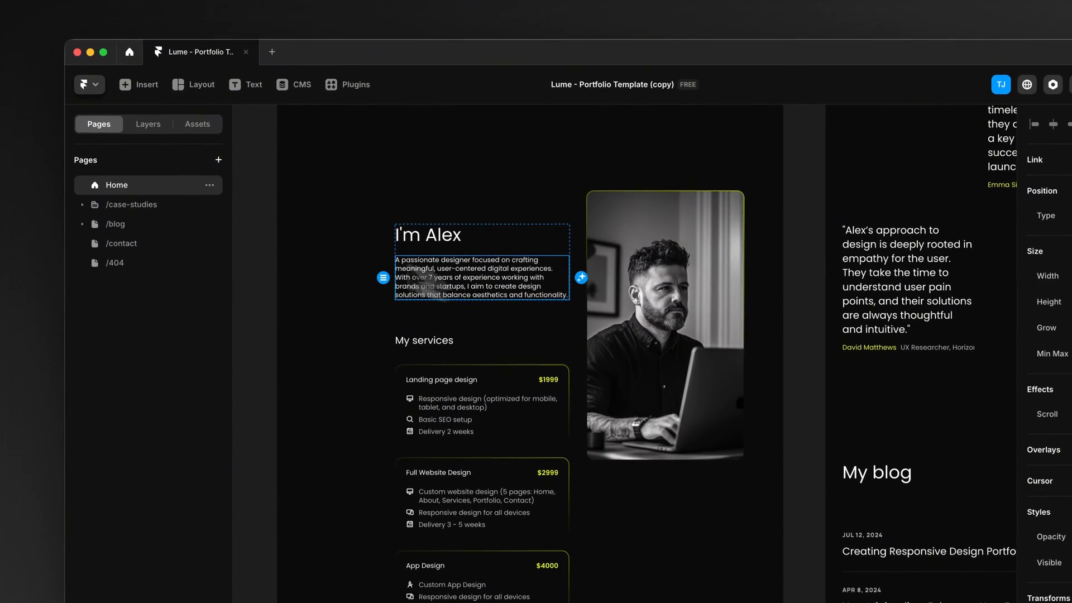
left_click(142, 124)
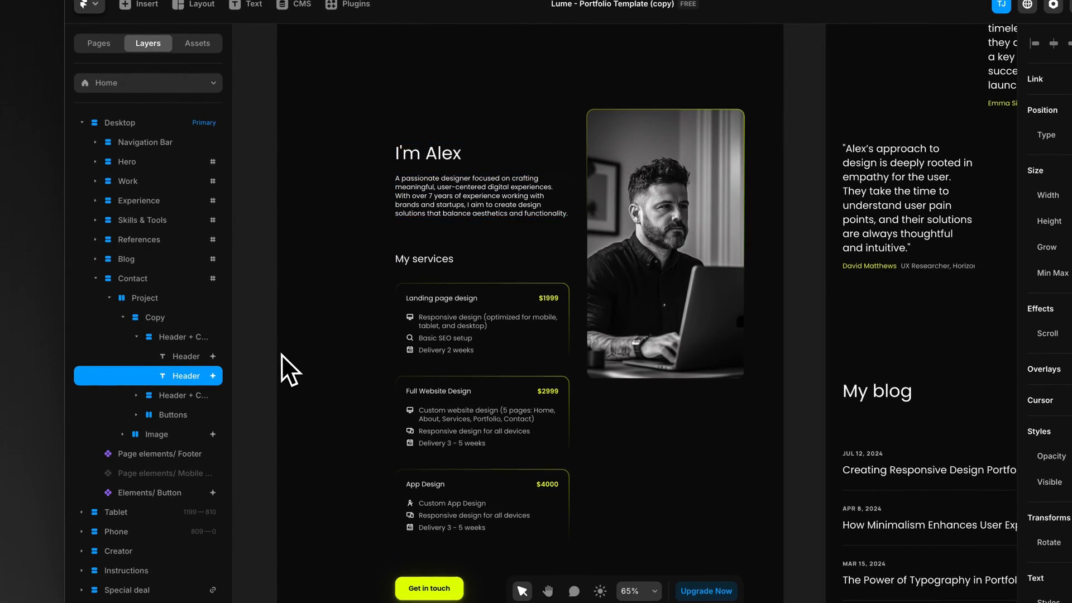
scroll(282, 354, "down", 1)
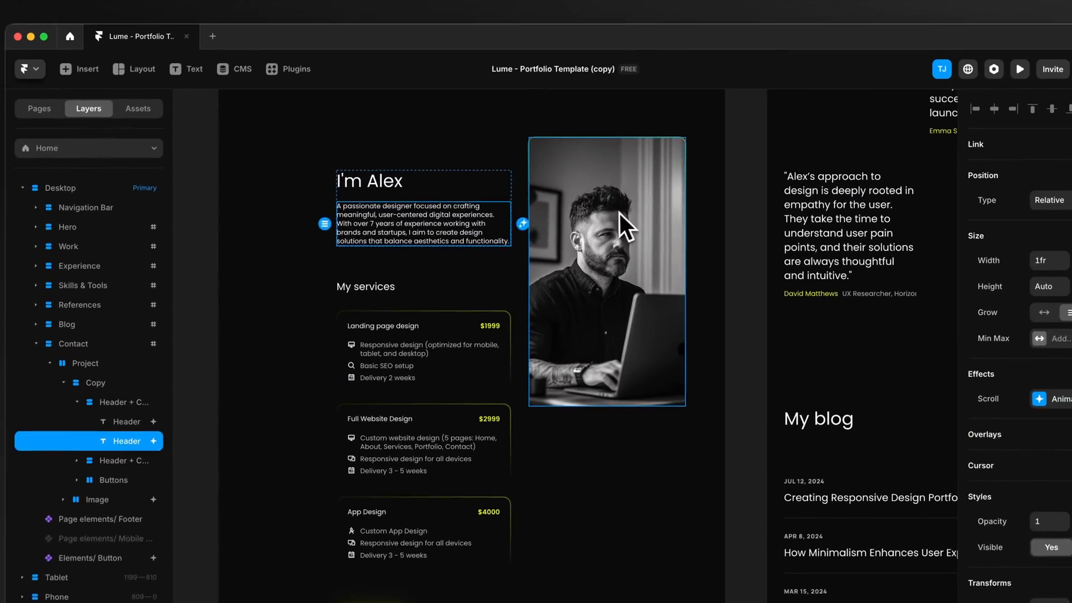
left_click(670, 185)
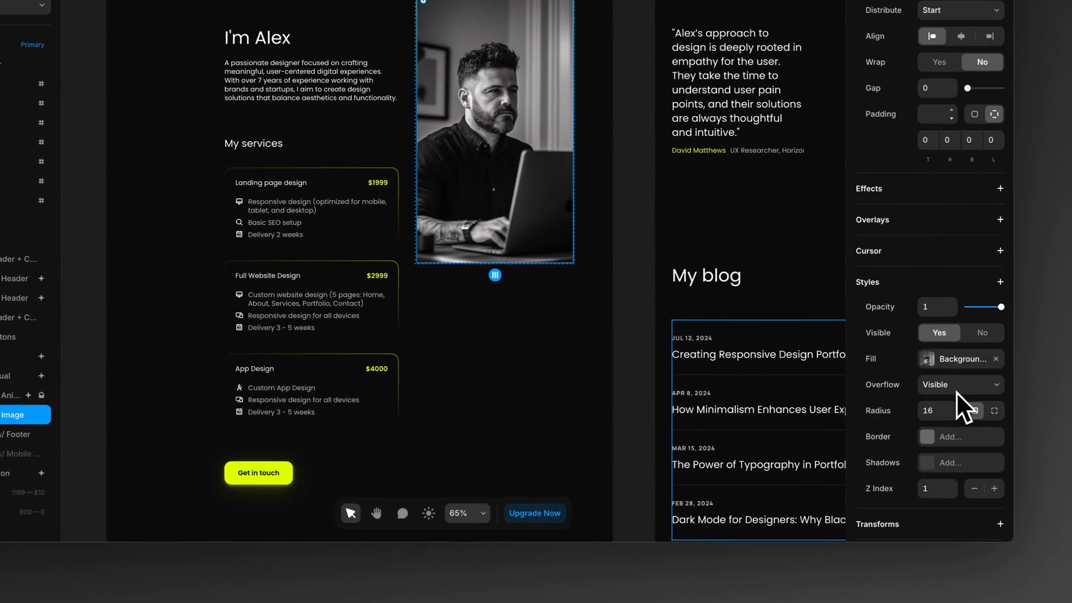
left_click(926, 361)
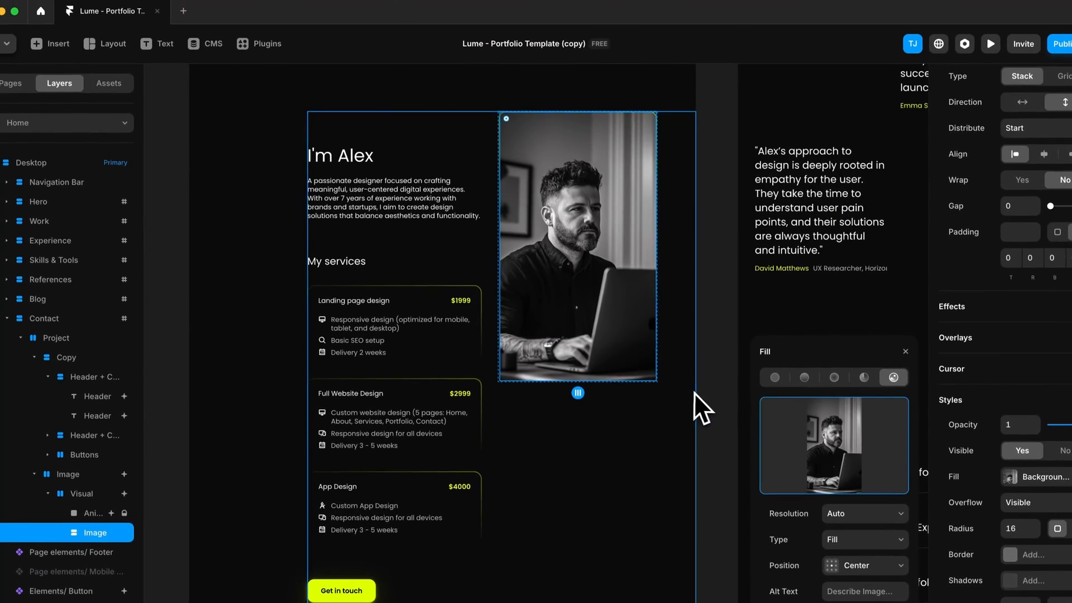
Step: Replace the name in the contact section's introduction heading with the designer's own first name
left_click(637, 271)
left_click(344, 166)
double_click(360, 162)
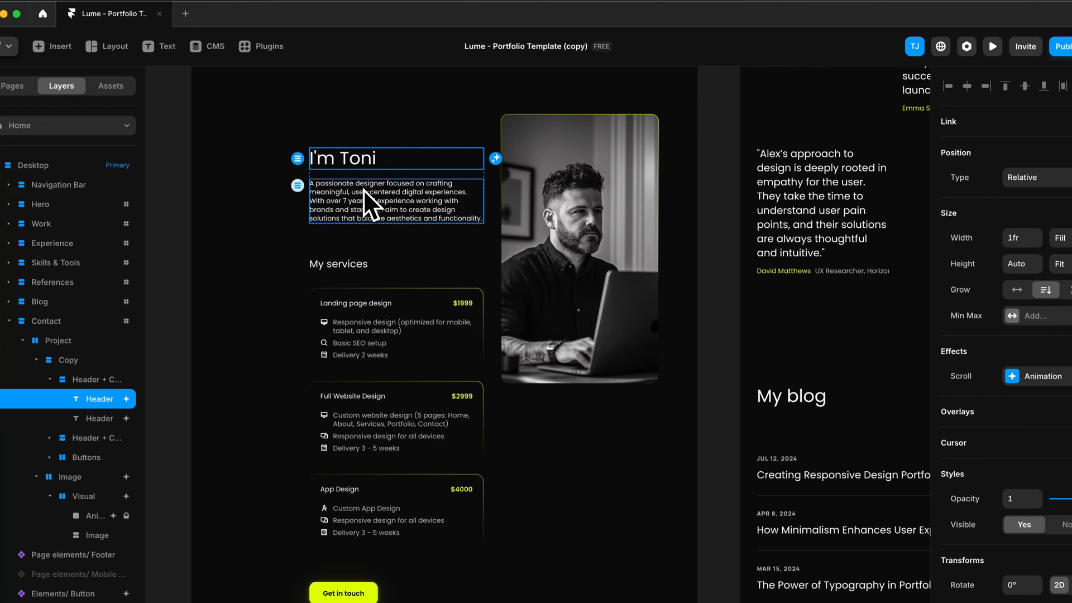
Step: Switch the first card under My services, "Landing page design", to the variant with 5 details
left_click(386, 325)
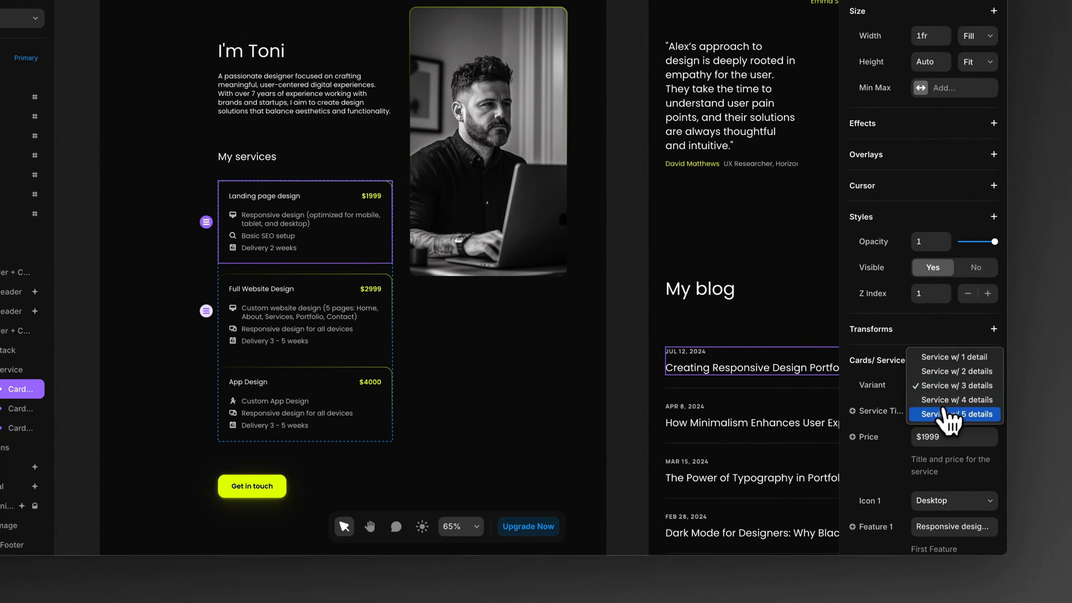
left_click(894, 398)
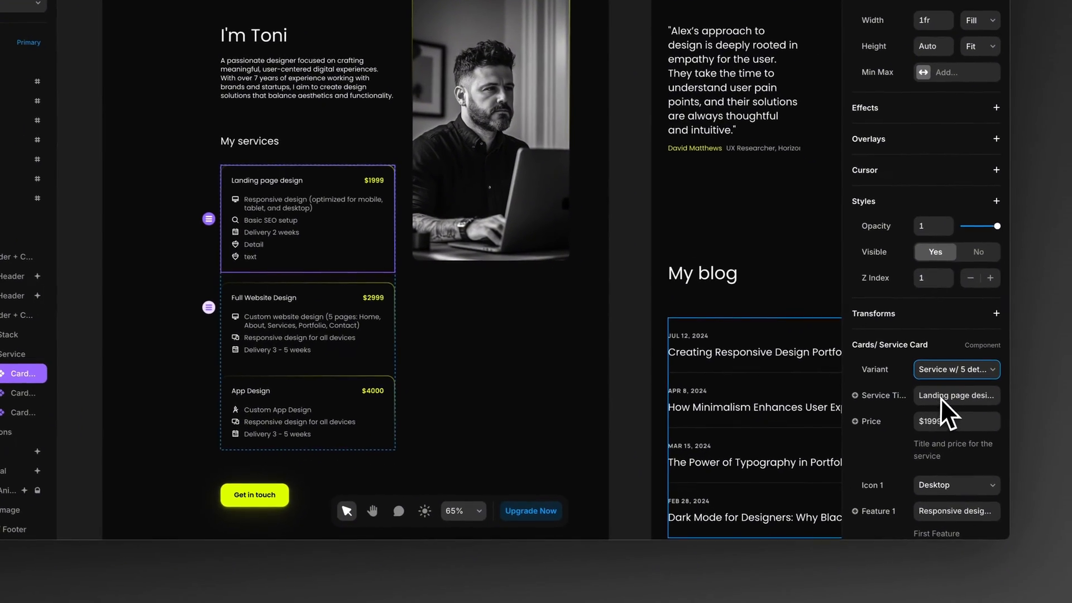
scroll(938, 401, "down", 3)
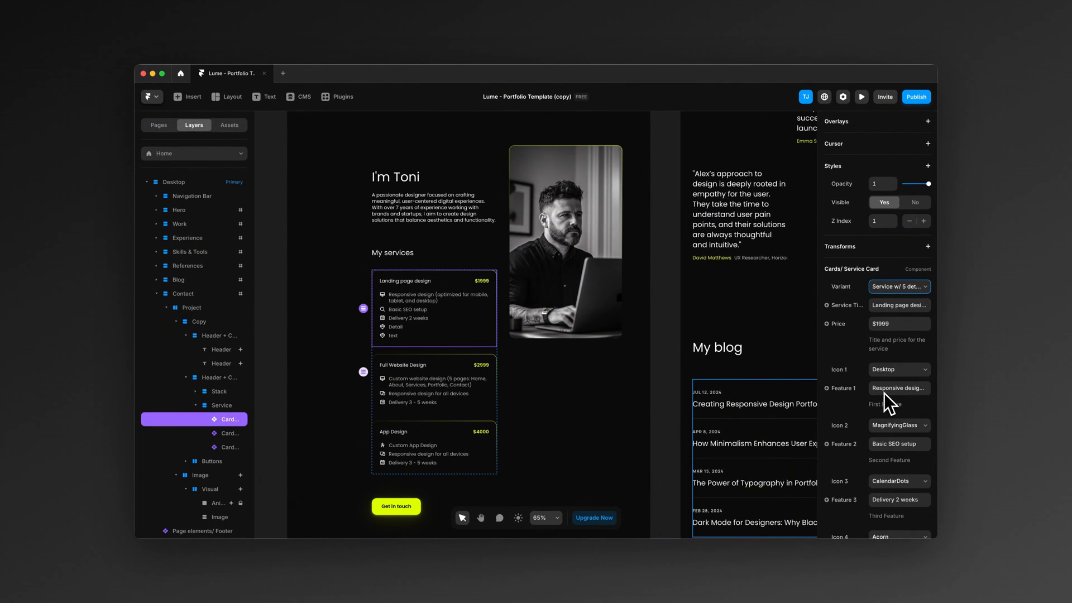
Step: Set the first service card's title to "Web Design" and its price to "$9999"
left_click(888, 306)
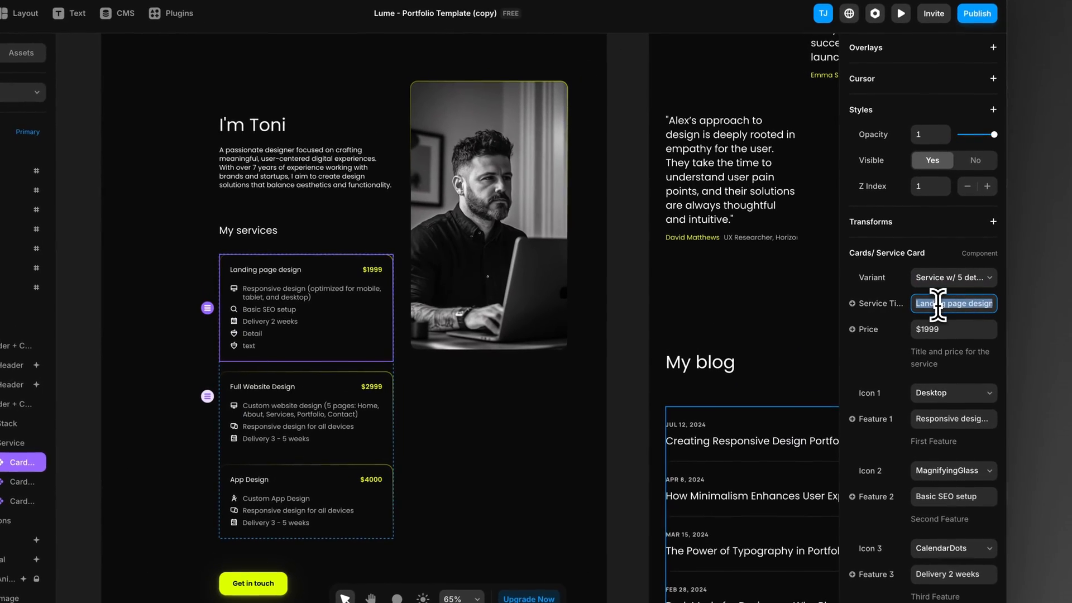
type("Websites")
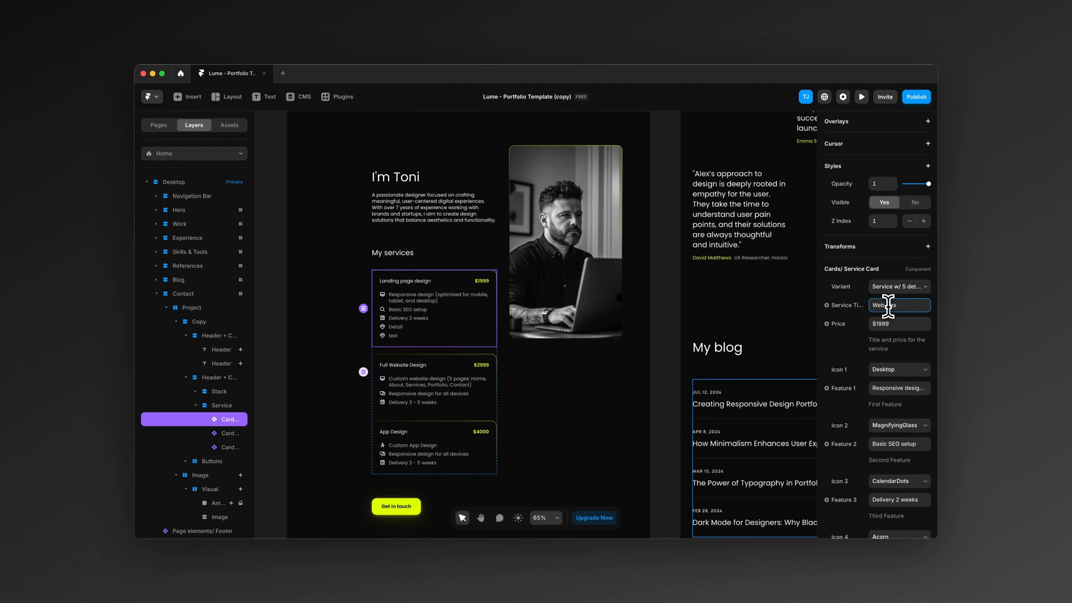
left_click(885, 323)
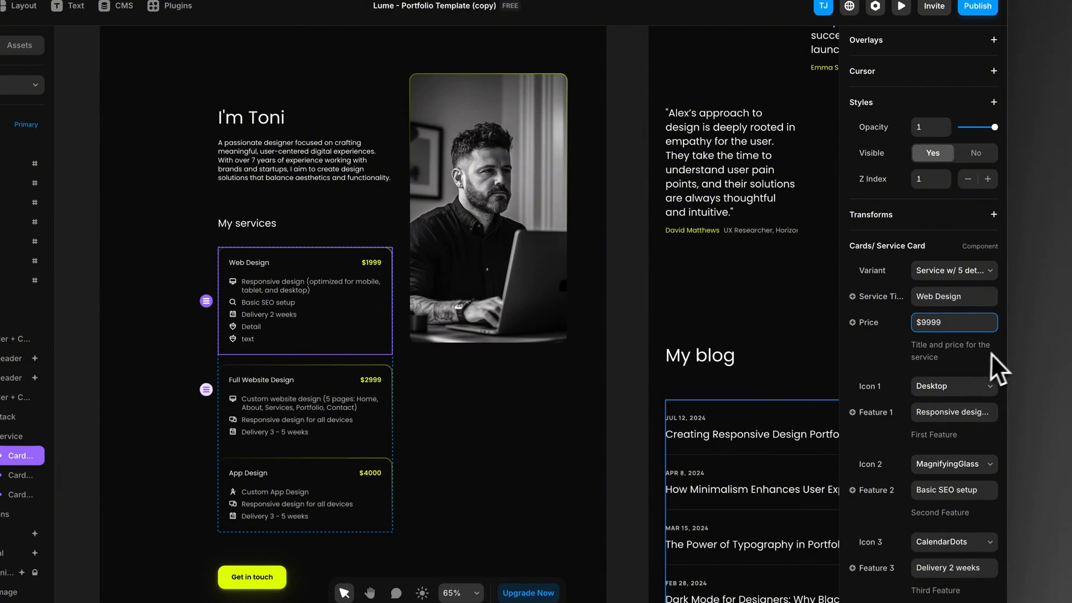
Step: Give the Web Design card's fourth feature the AddressBook icon and text "Accounting", and its fifth the MagnifyingGlass icon and text "User Research"
scroll(919, 405, "down", 2)
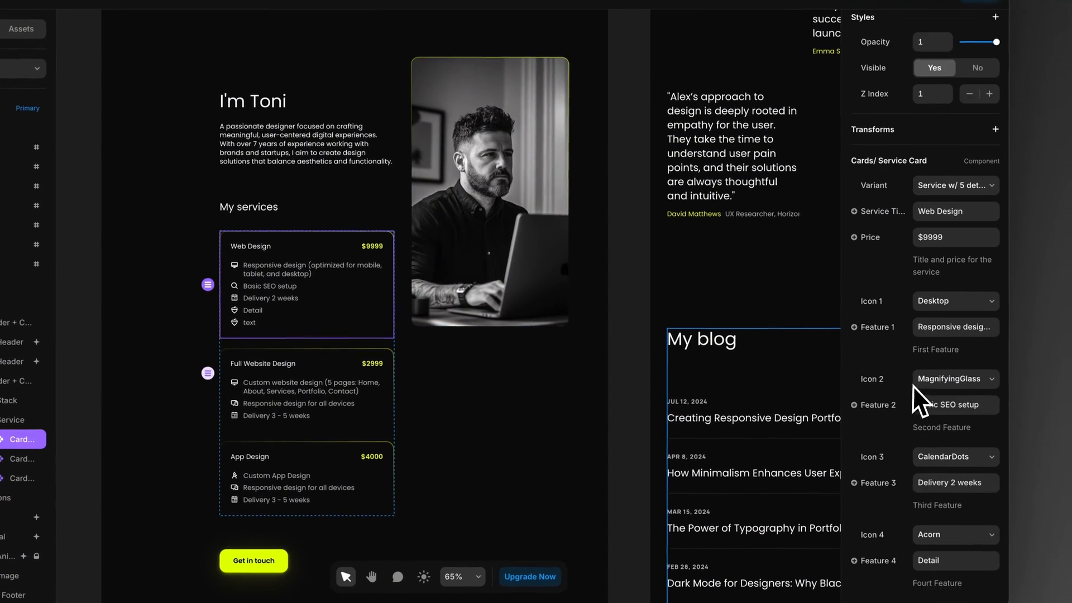
scroll(899, 313, "down", 4)
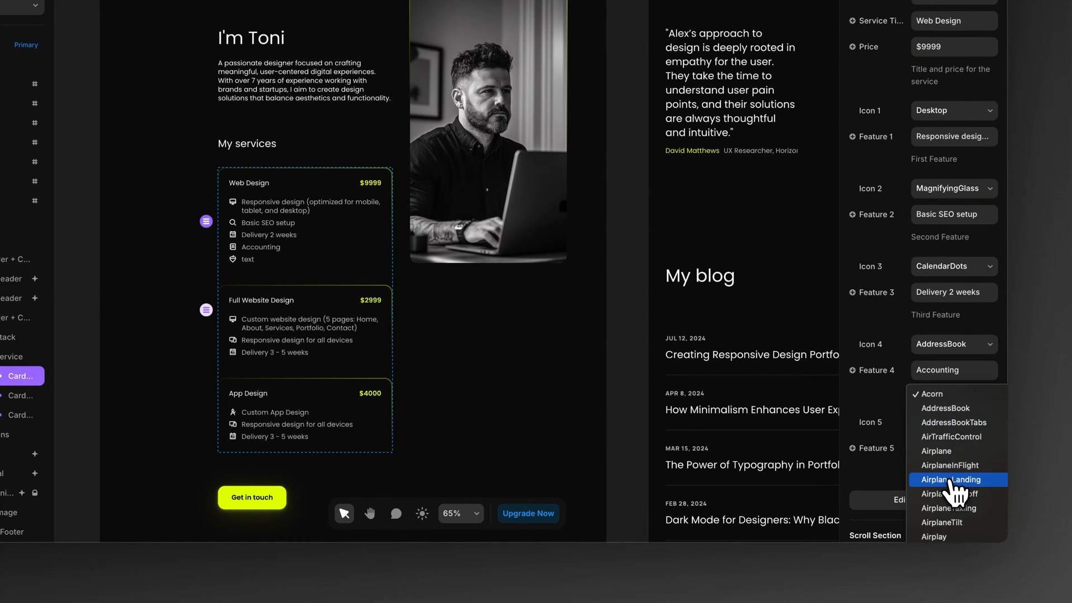
scroll(956, 494, "down", 15)
scroll(957, 491, "down", 20)
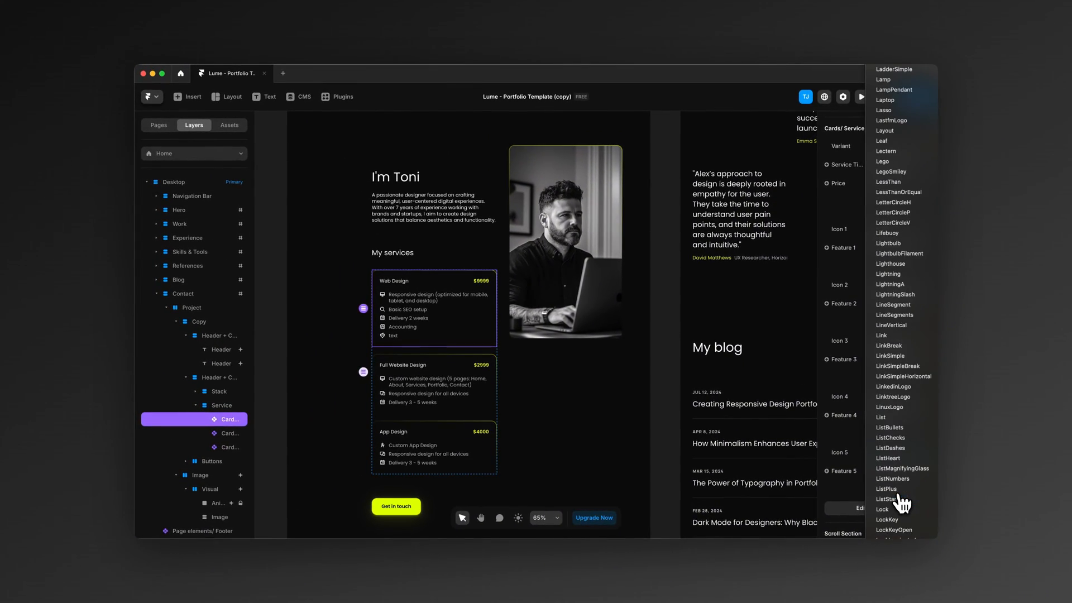
left_click(881, 464)
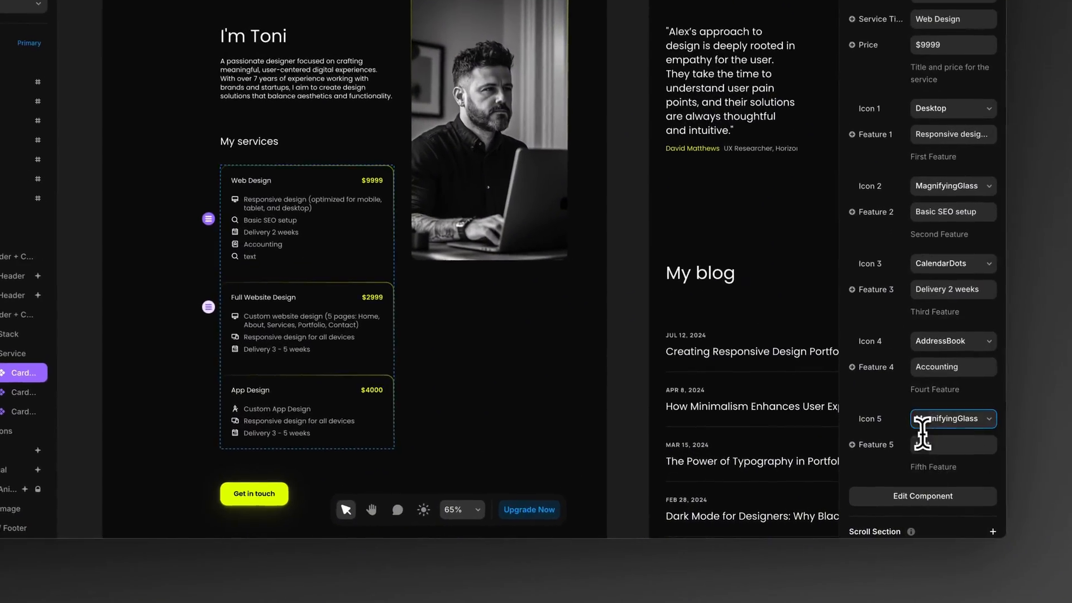
left_click(882, 472)
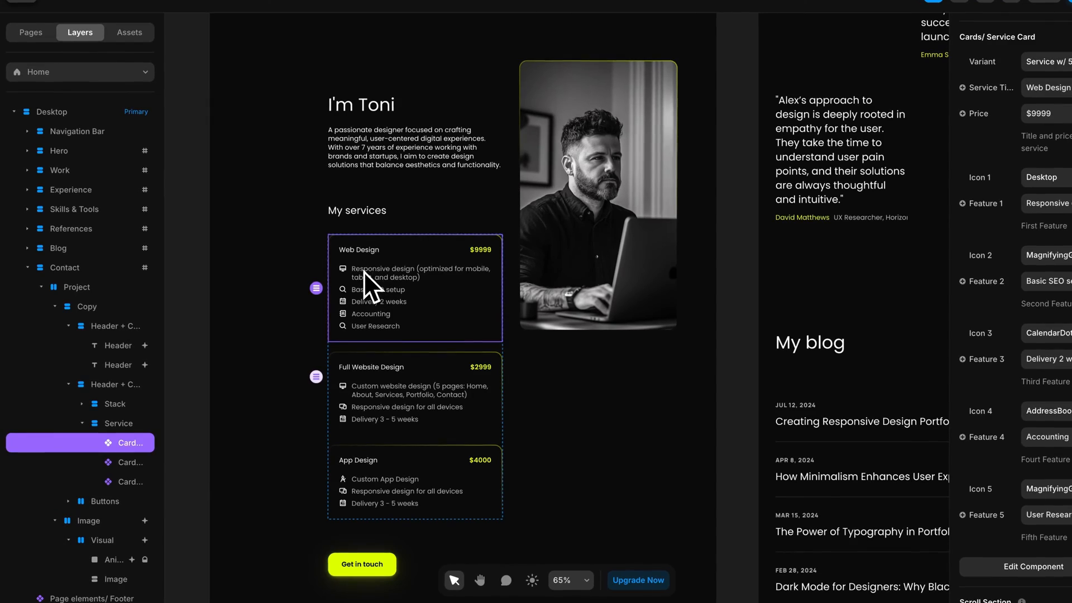
Step: Compare how the contact section and its service cards appear in the desktop, tablet and phone breakpoints
left_click(642, 404)
scroll(569, 375, "down", 15)
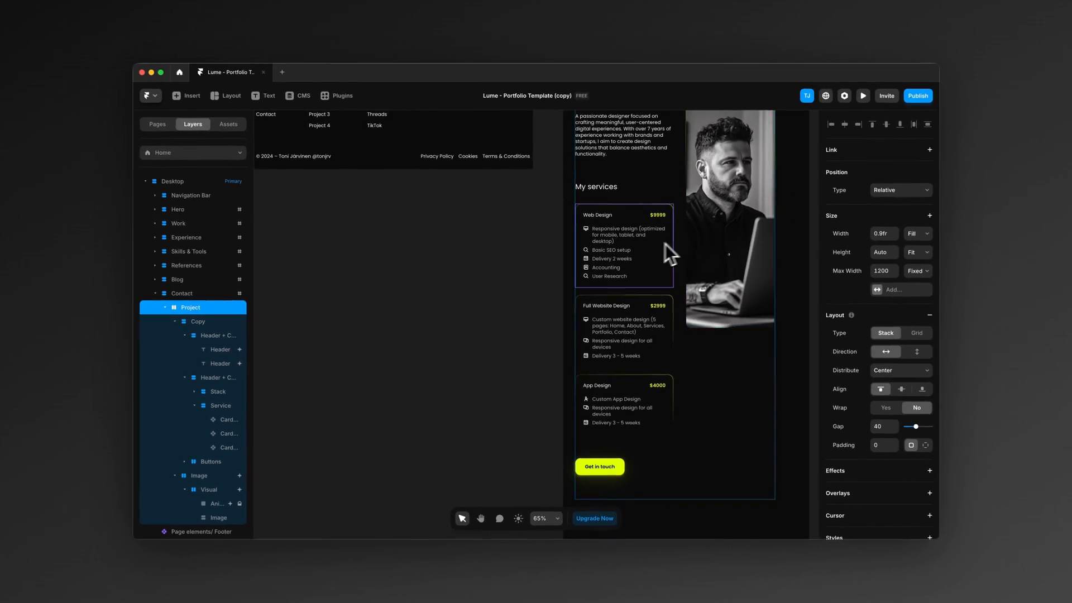
scroll(706, 223, "right", 5)
scroll(642, 261, "up", 4)
scroll(552, 283, "left", 14)
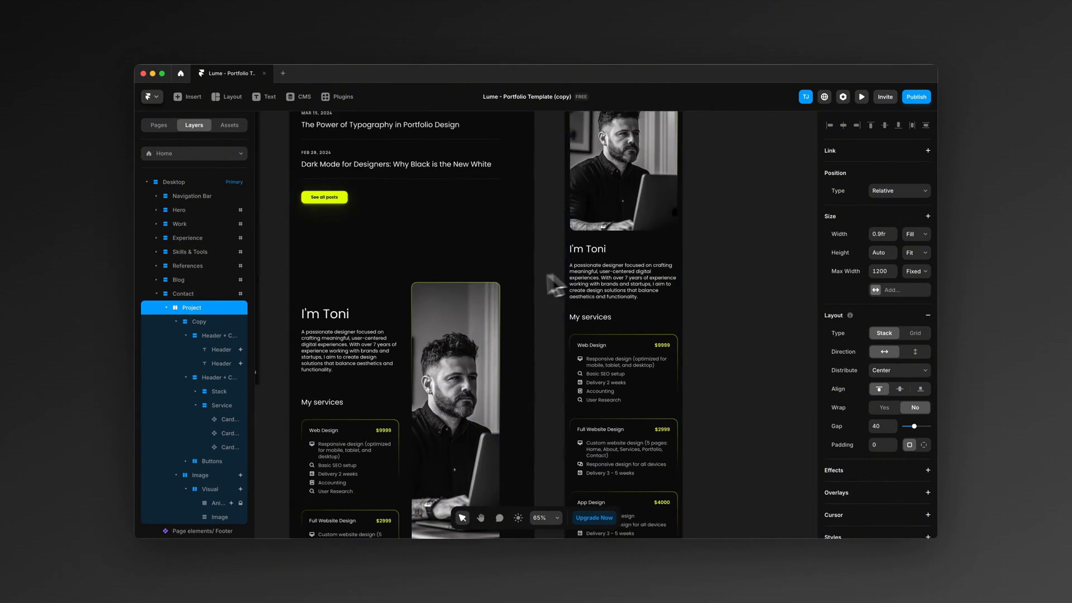
scroll(509, 283, "up", 3)
scroll(517, 283, "right", 10)
scroll(464, 287, "up", 3)
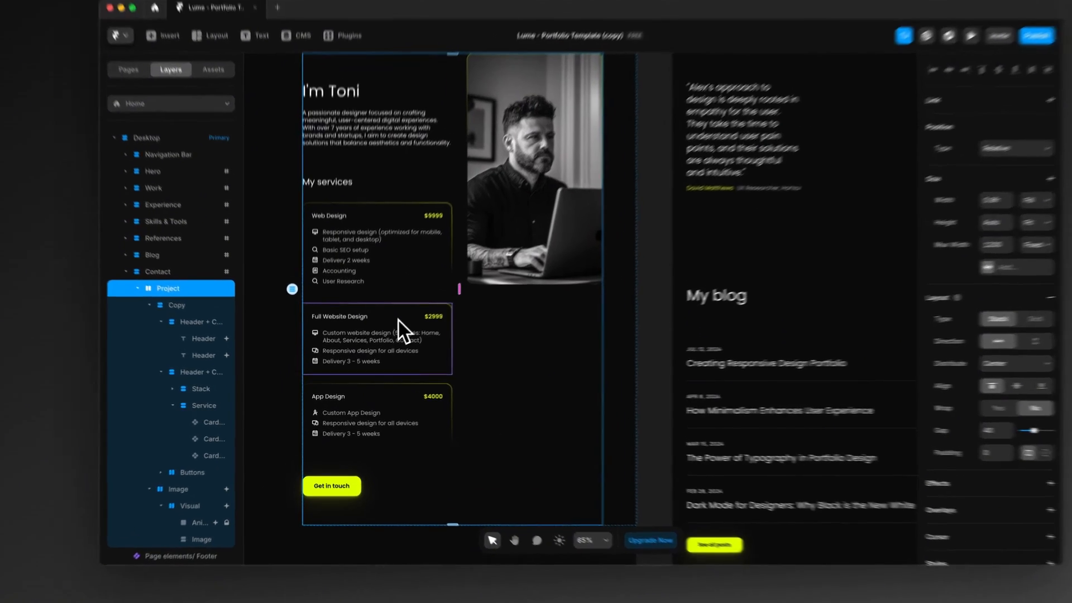
left_click(346, 333)
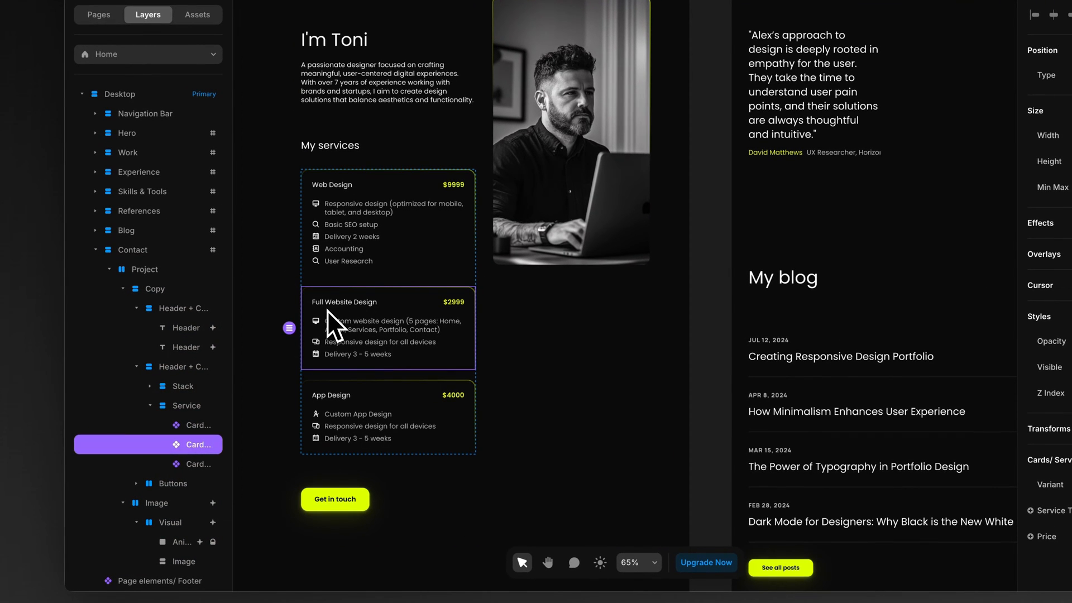
left_click(279, 327)
Step: Look over the Home page's work projects and open a preview of the Desktop breakpoint
scroll(269, 333, "down", 3)
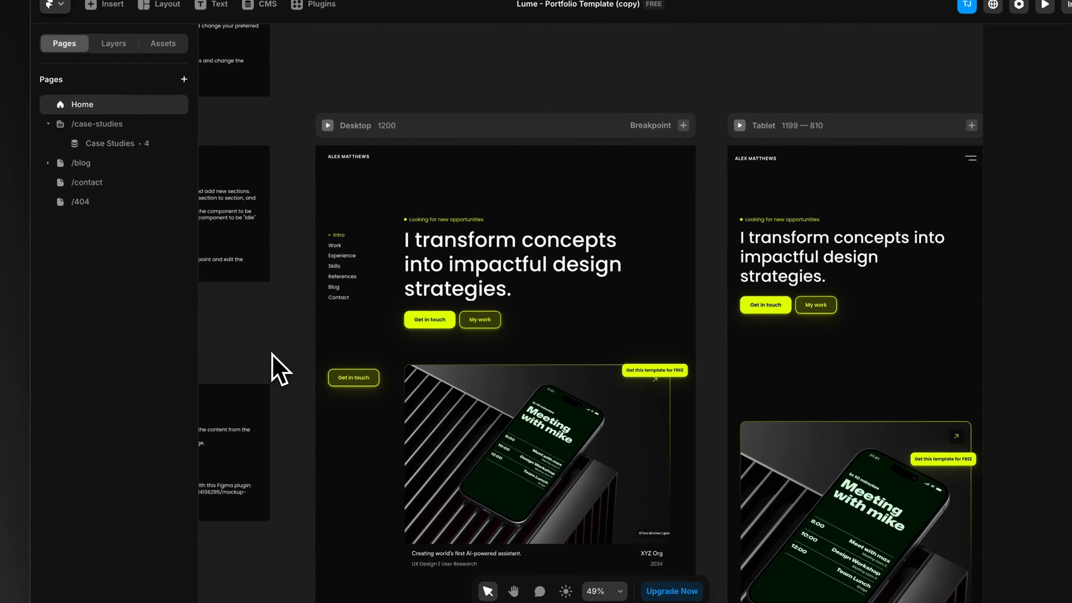
scroll(289, 366, "down", 5)
scroll(335, 373, "down", 10)
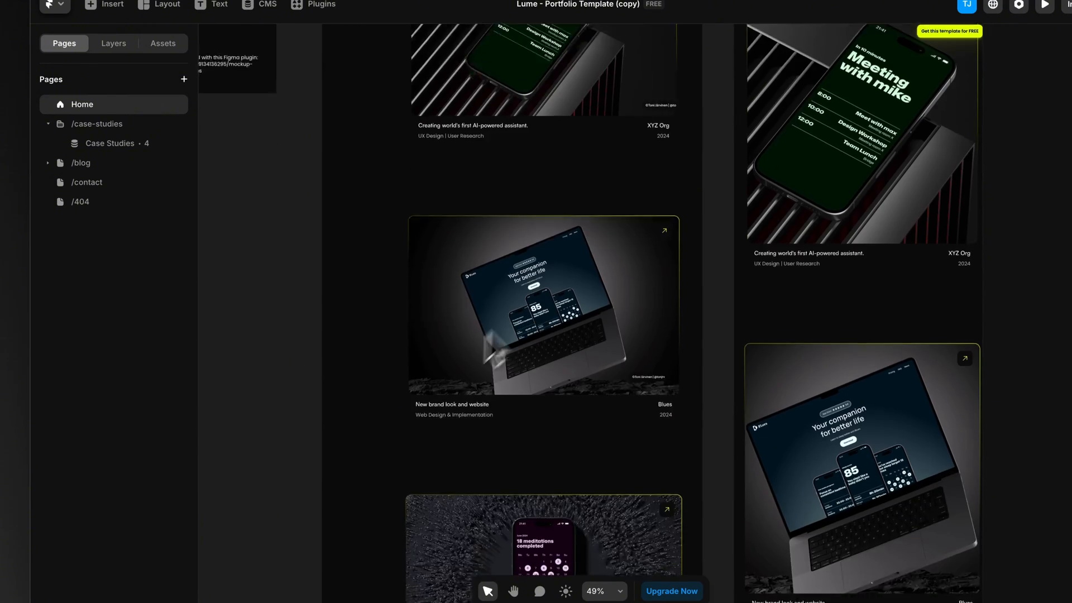
scroll(525, 341, "up", 15)
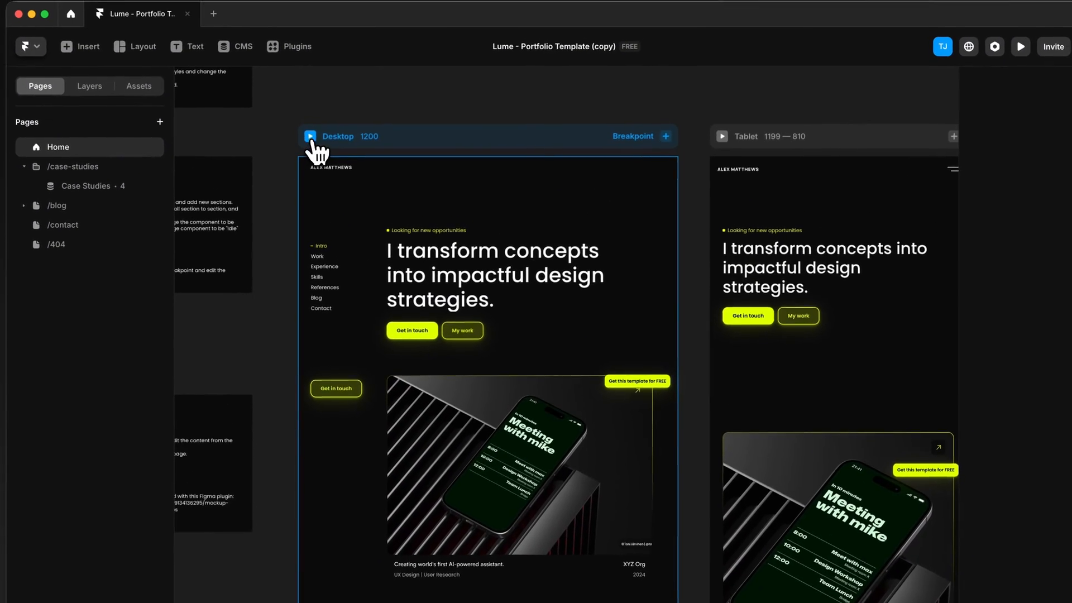
left_click(317, 125)
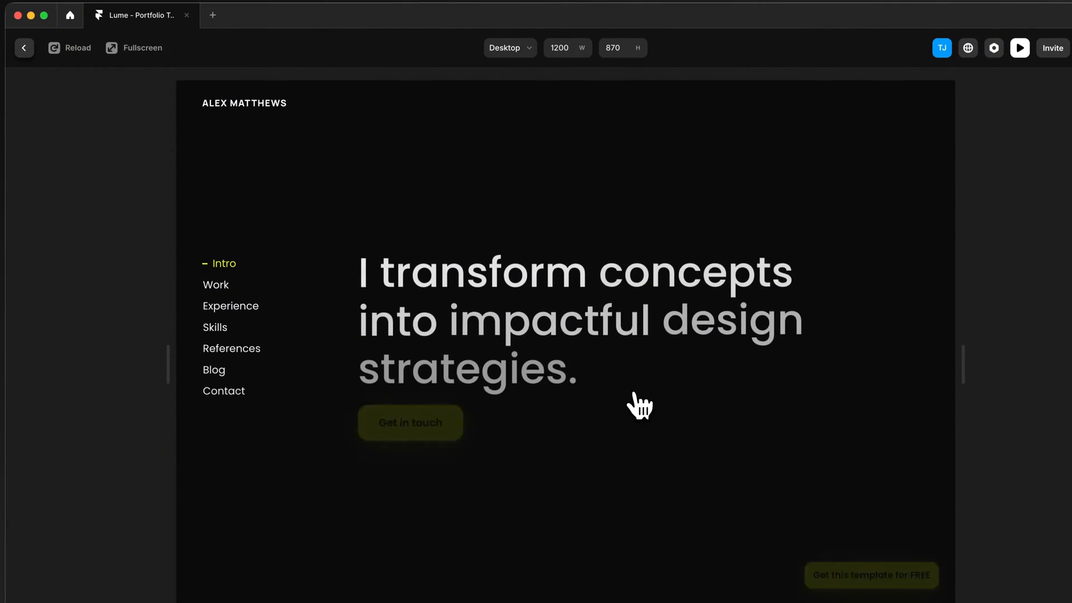
scroll(639, 406, "down", 10)
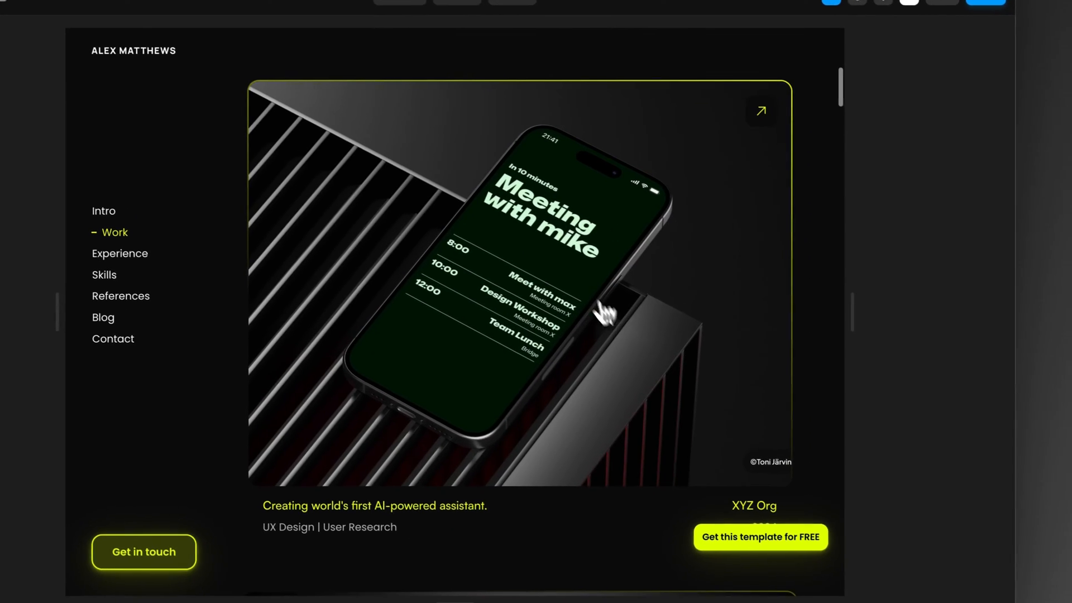
Step: Open the AI-powered scheduling project in the preview and widen the preview to 1678 px
left_click(603, 313)
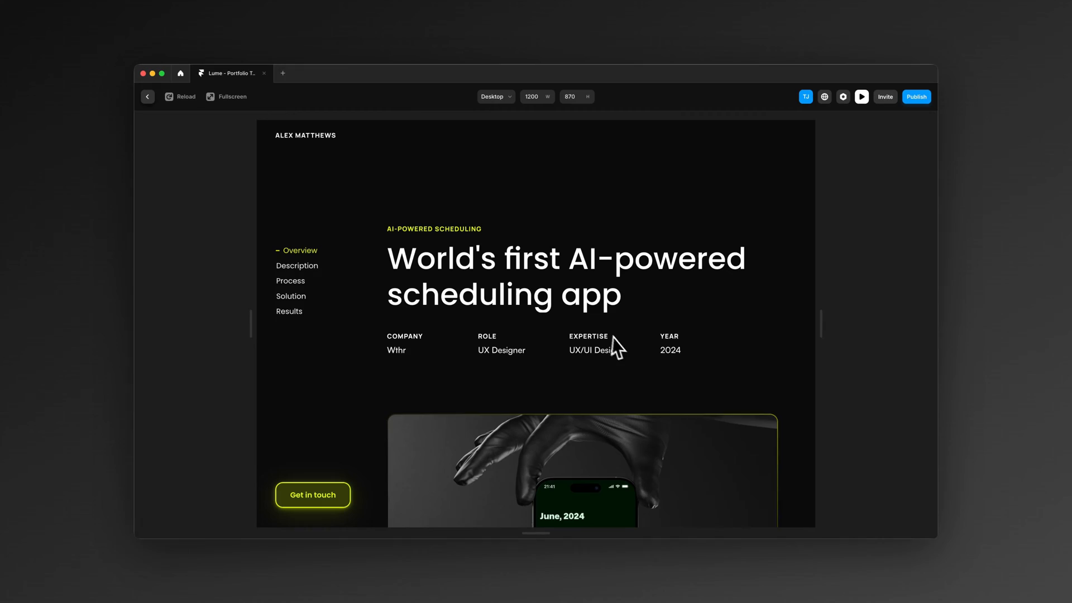
scroll(655, 317, "down", 1)
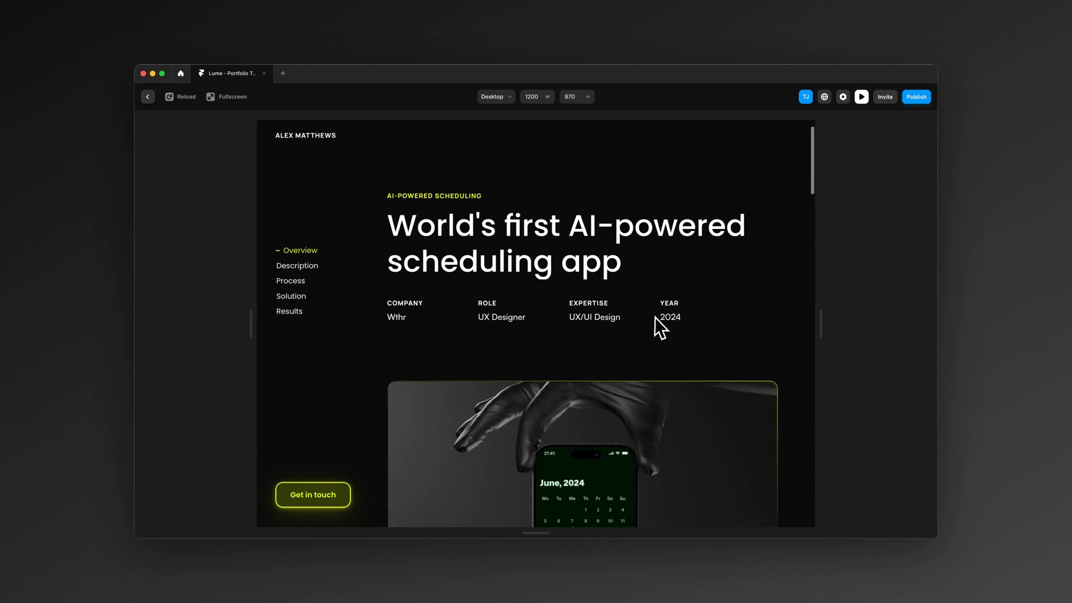
left_click_drag(821, 323, 932, 324)
scroll(873, 321, "down", 5)
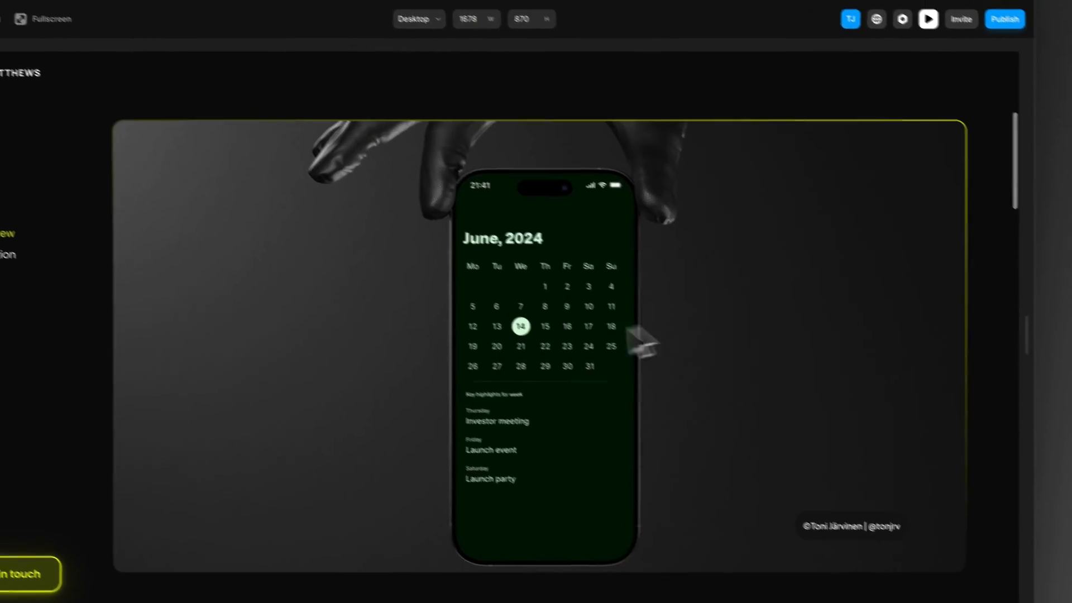
Step: Examine the case study's Description, Process, Solution and Results sections, including its image carousel
scroll(537, 335, "down", 6)
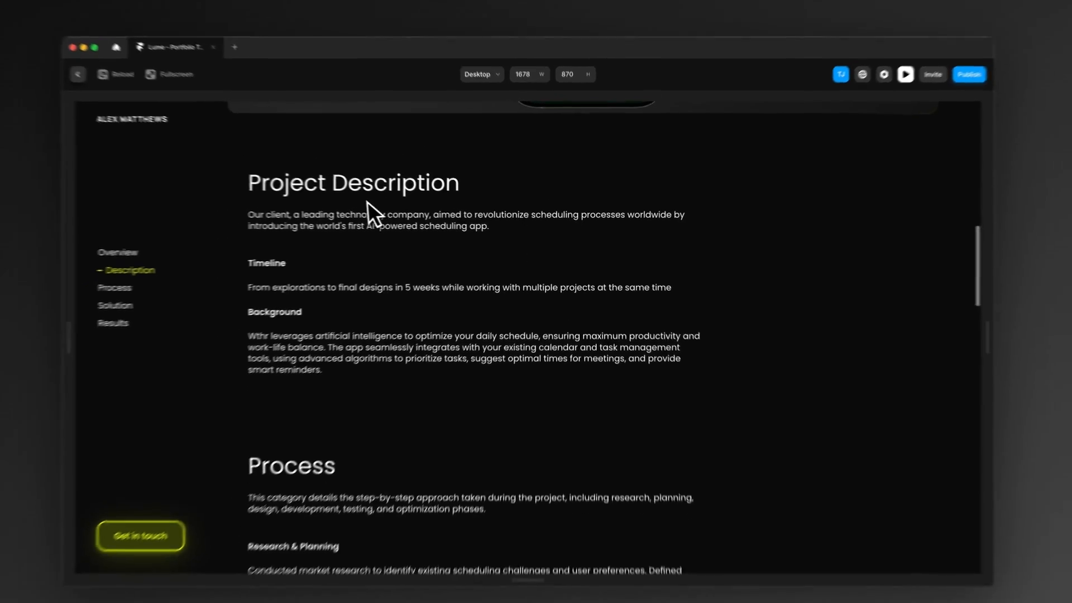
scroll(386, 208, "down", 10)
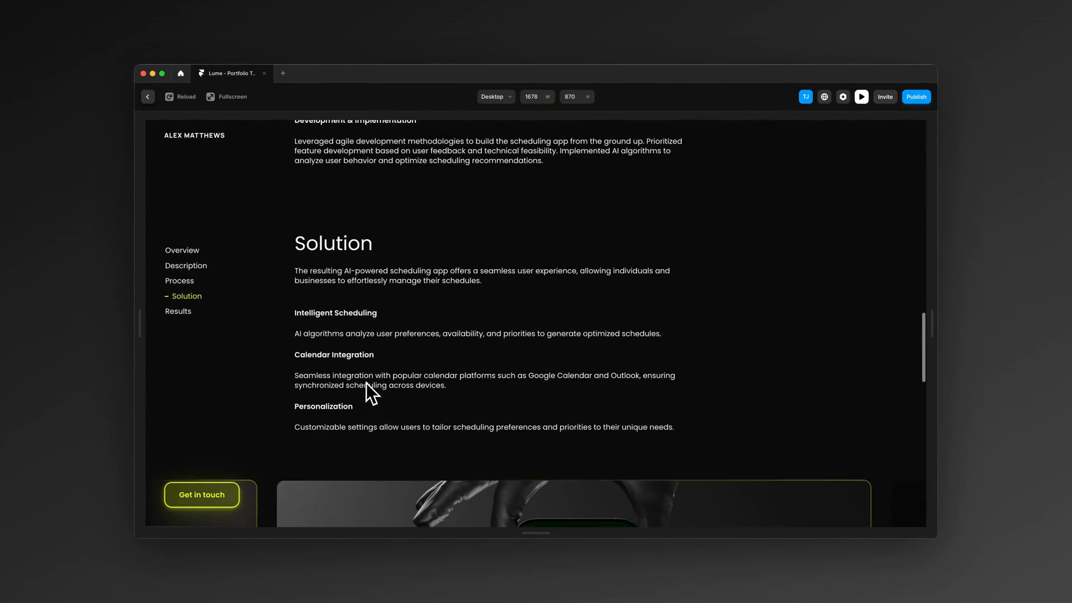
scroll(366, 383, "down", 2)
left_click(293, 359)
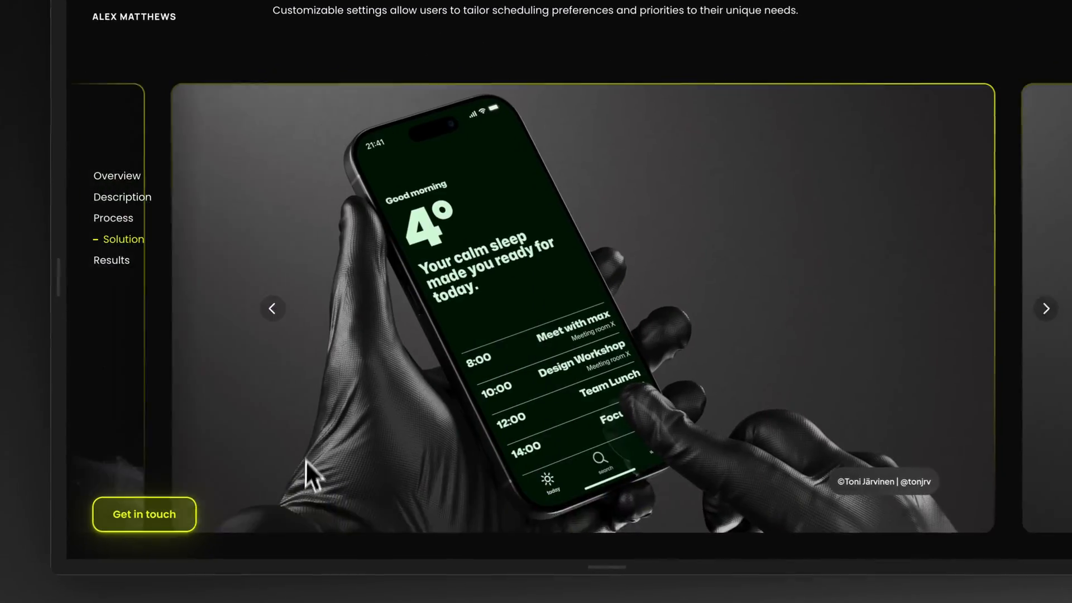
left_click(266, 309)
scroll(503, 352, "down", 8)
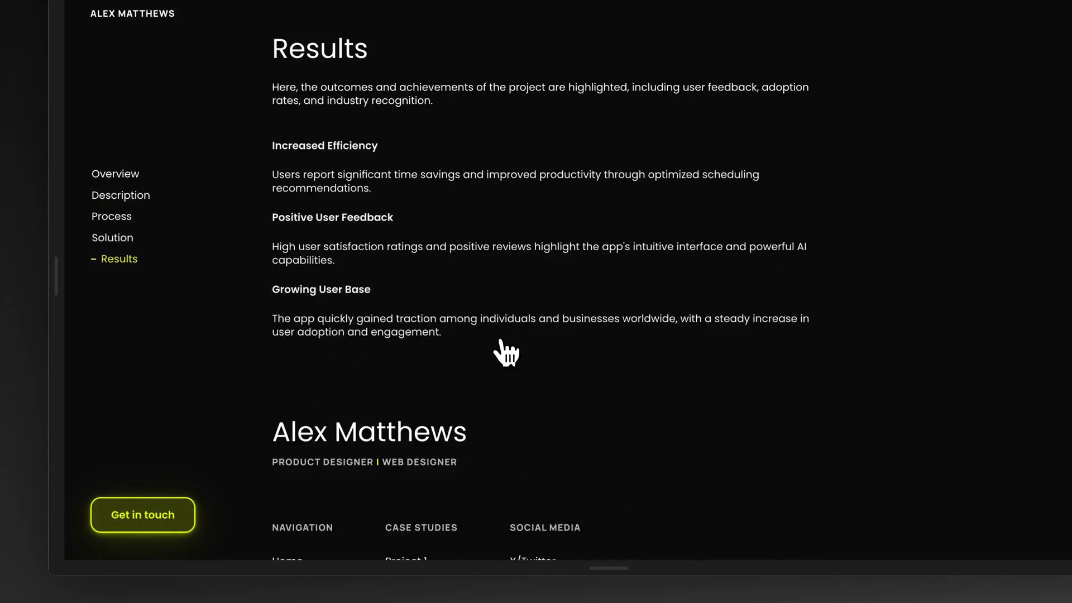
scroll(499, 349, "up", 15)
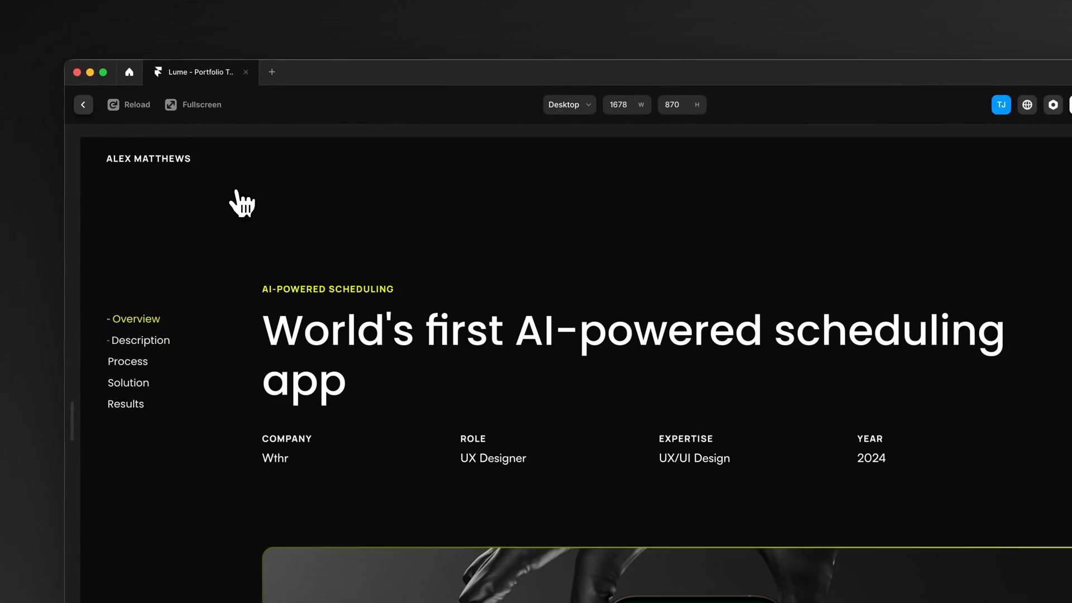
Step: Return to the Home page in the preview and look over its intro and first project
left_click(162, 161)
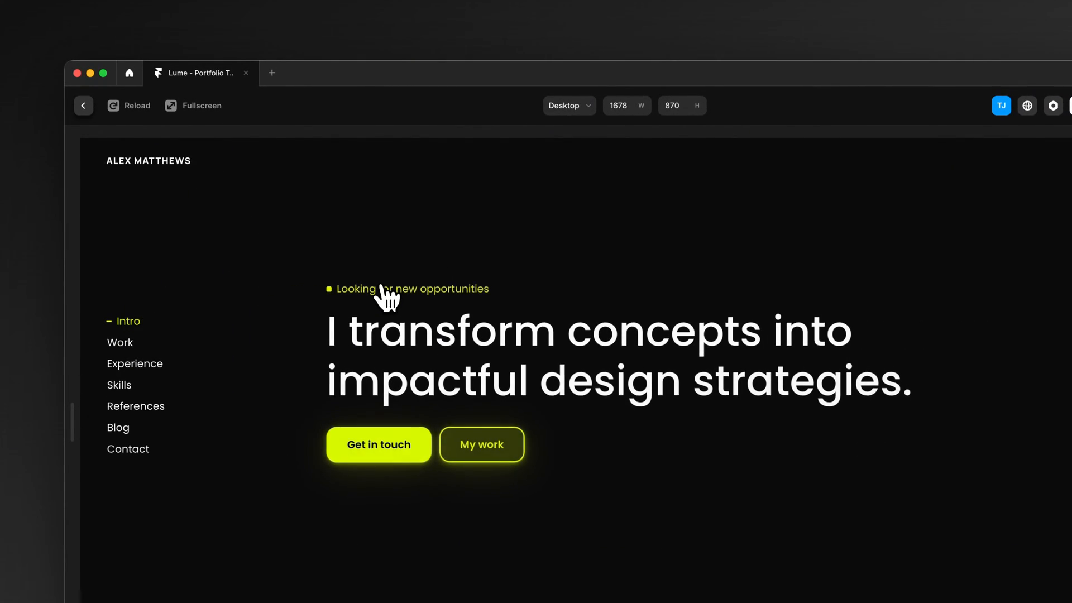
scroll(313, 254, "down", 3)
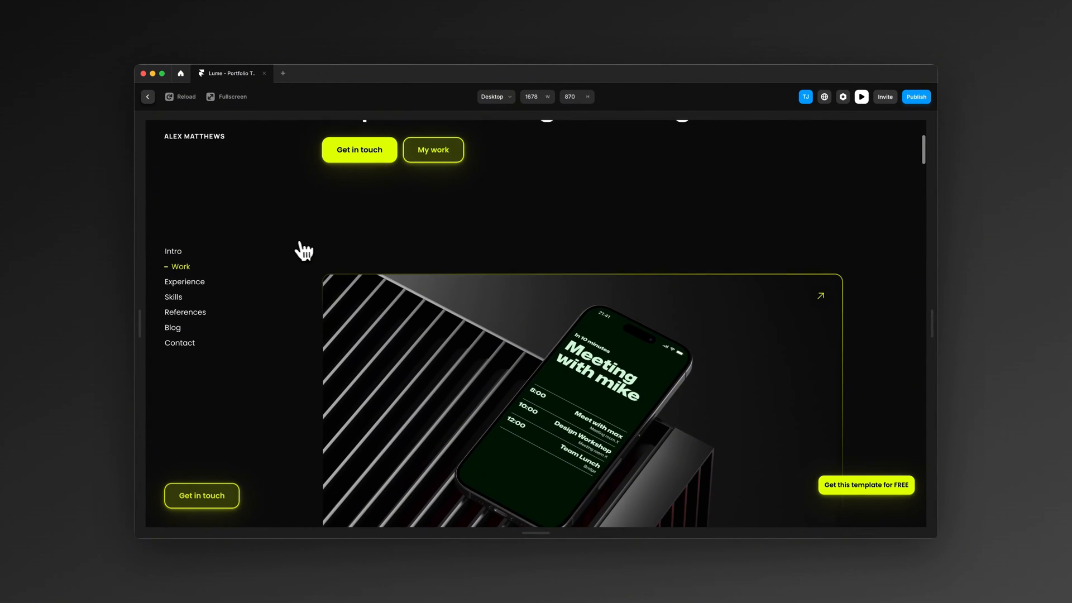
scroll(293, 248, "up", 3)
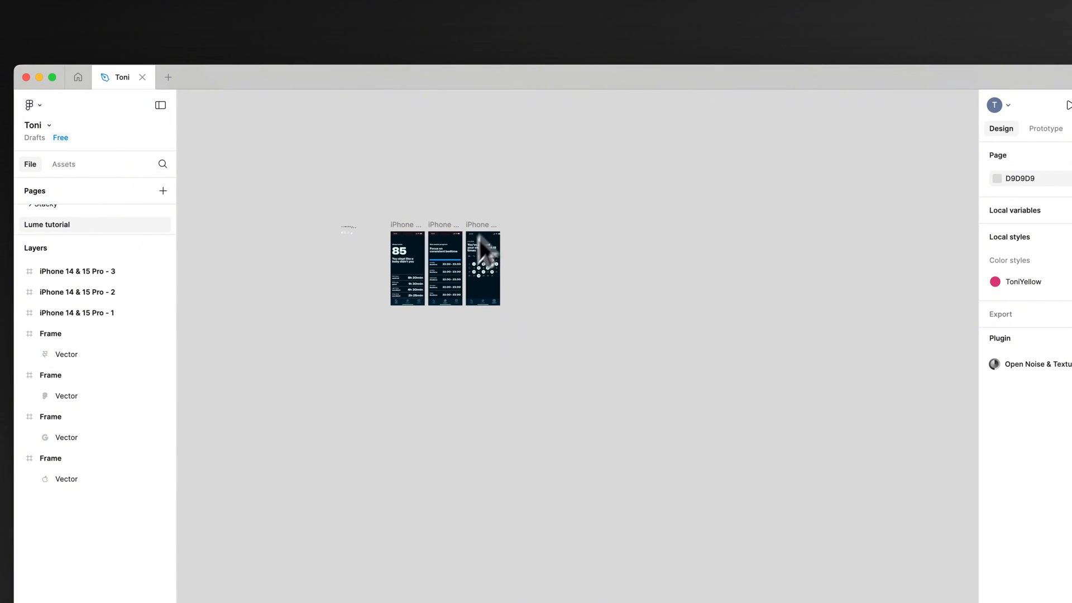
Step: Switch to Figma and launch the Mockup Plugin on the Lume tutorial page with the three phone screens
scroll(393, 258, "up", 5)
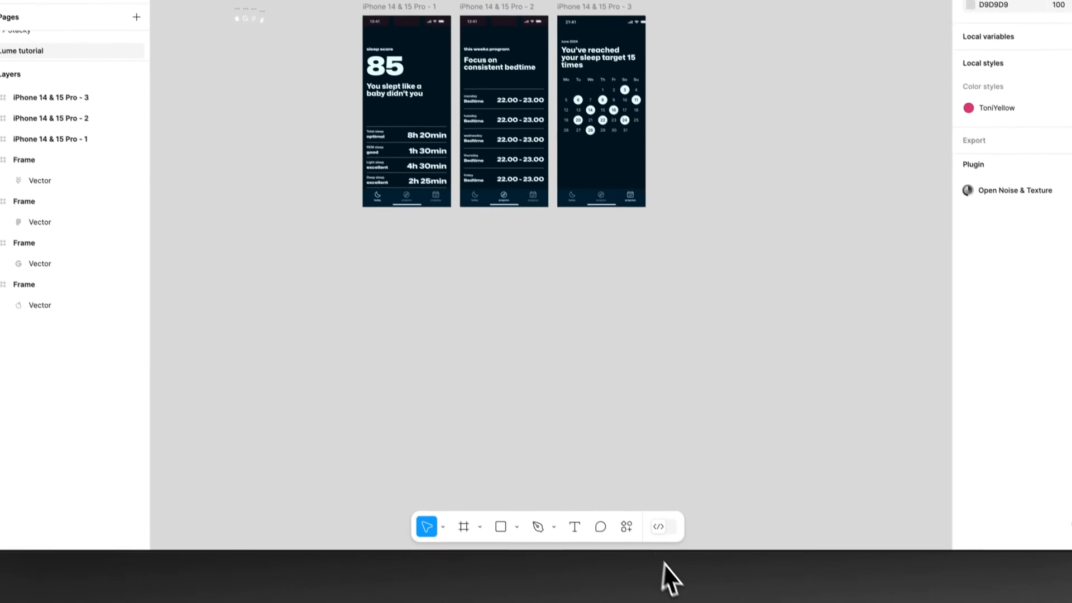
left_click(621, 518)
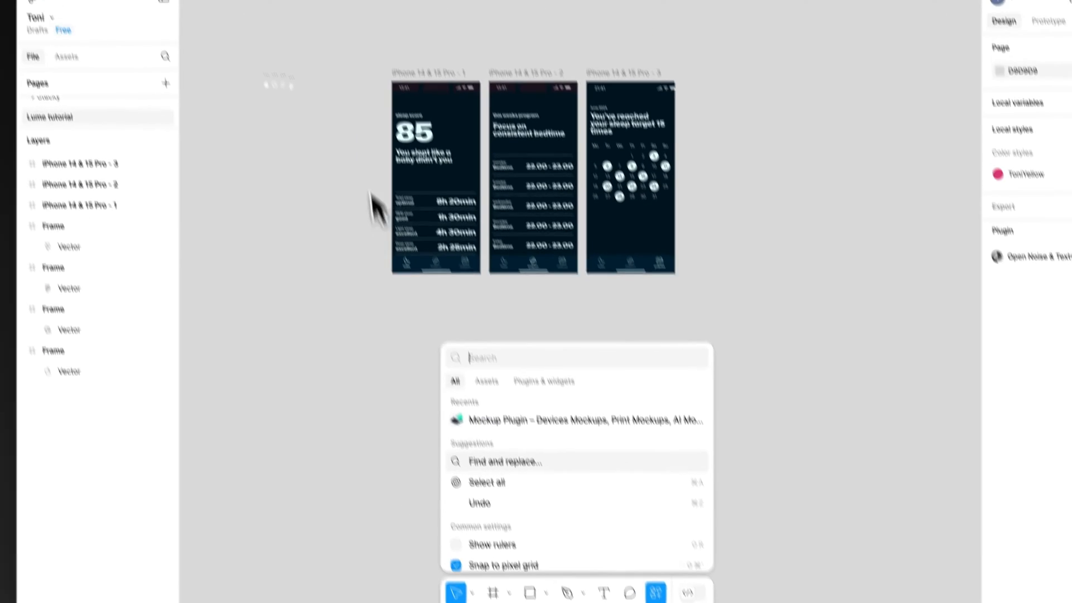
left_click(335, 106)
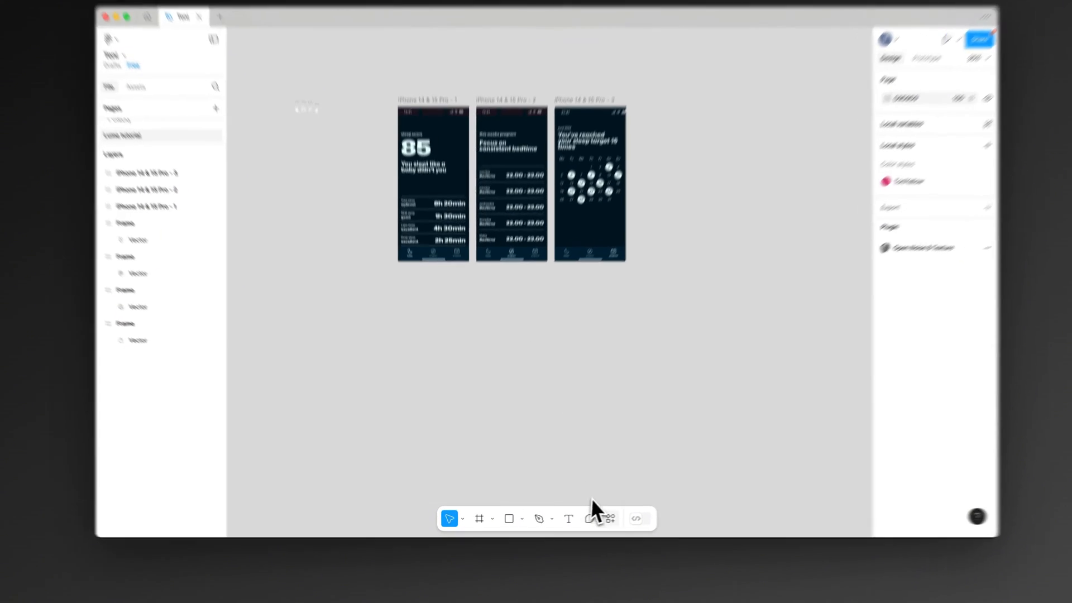
left_click(593, 520)
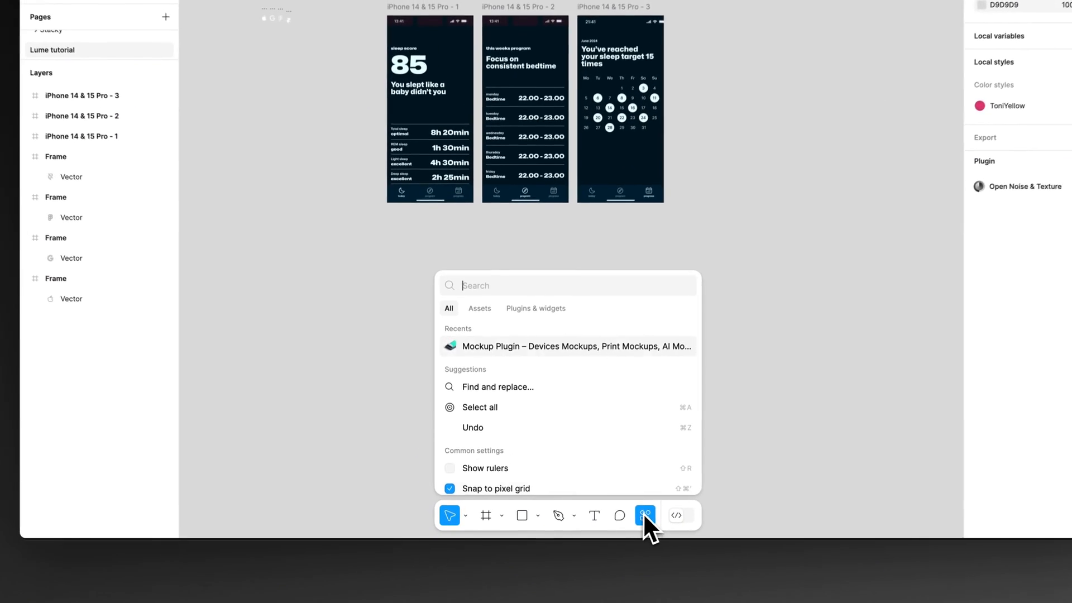
left_click(503, 347)
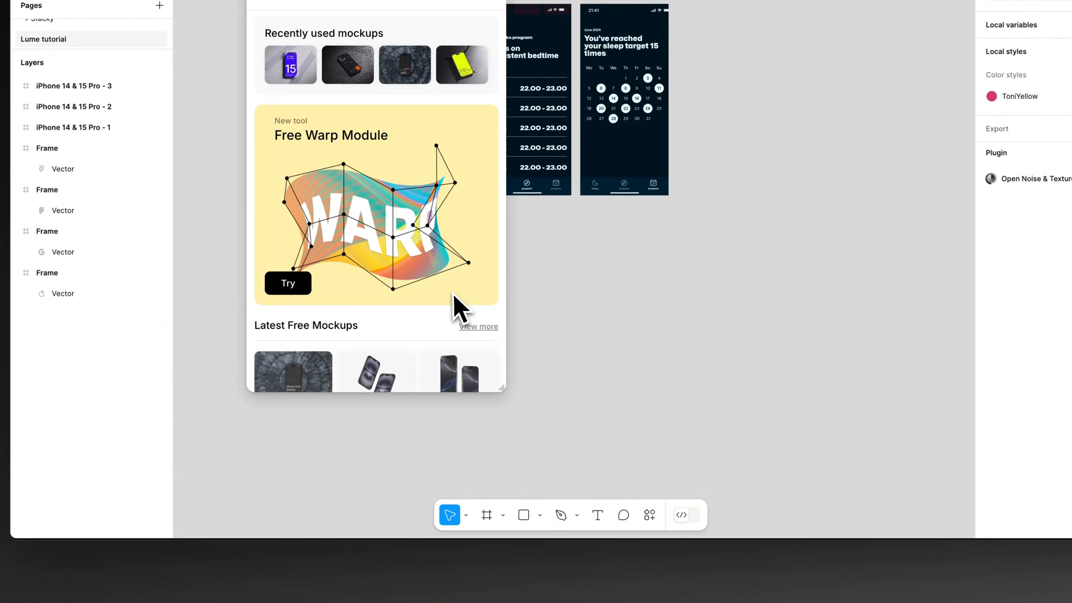
Step: Browse the plugin's mockup collections and open the first of the latest free mockups, the iPhone 16 Pro on dark stone texture
scroll(450, 296, "down", 3)
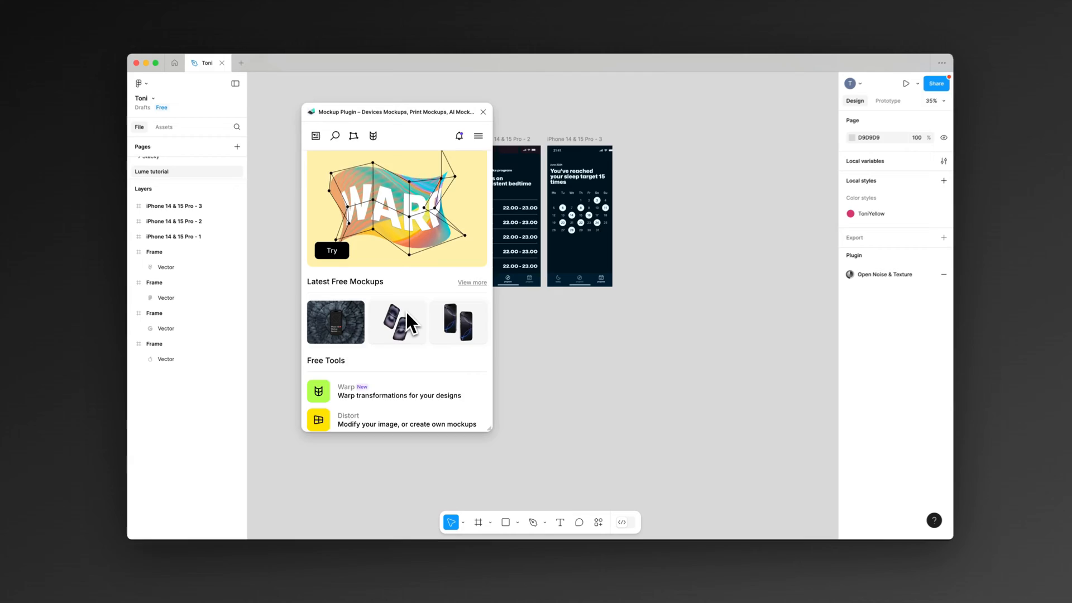
scroll(410, 276, "down", 10)
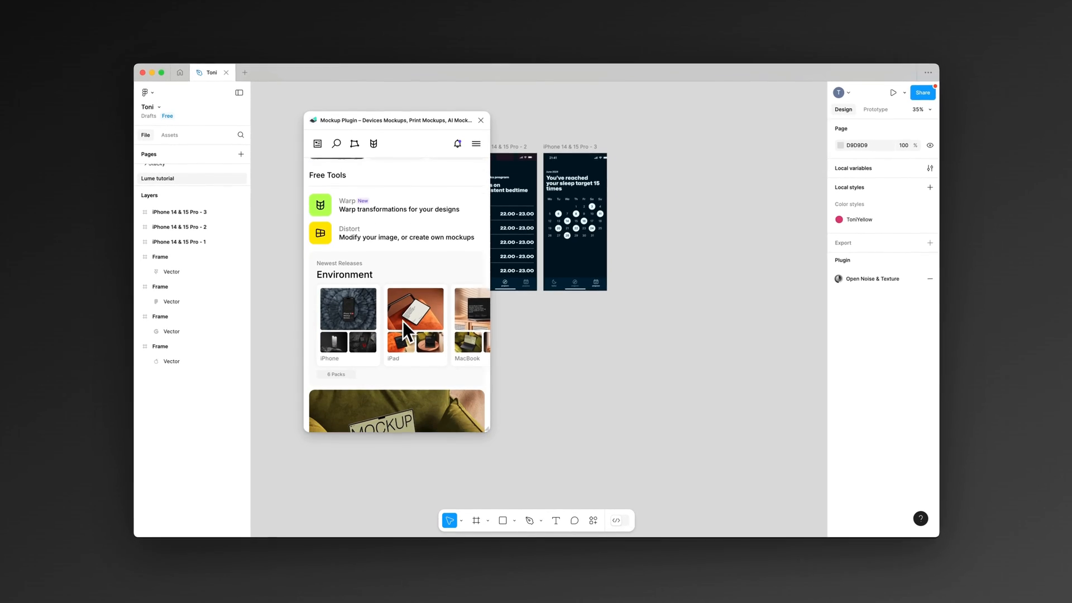
scroll(408, 330, "down", 10)
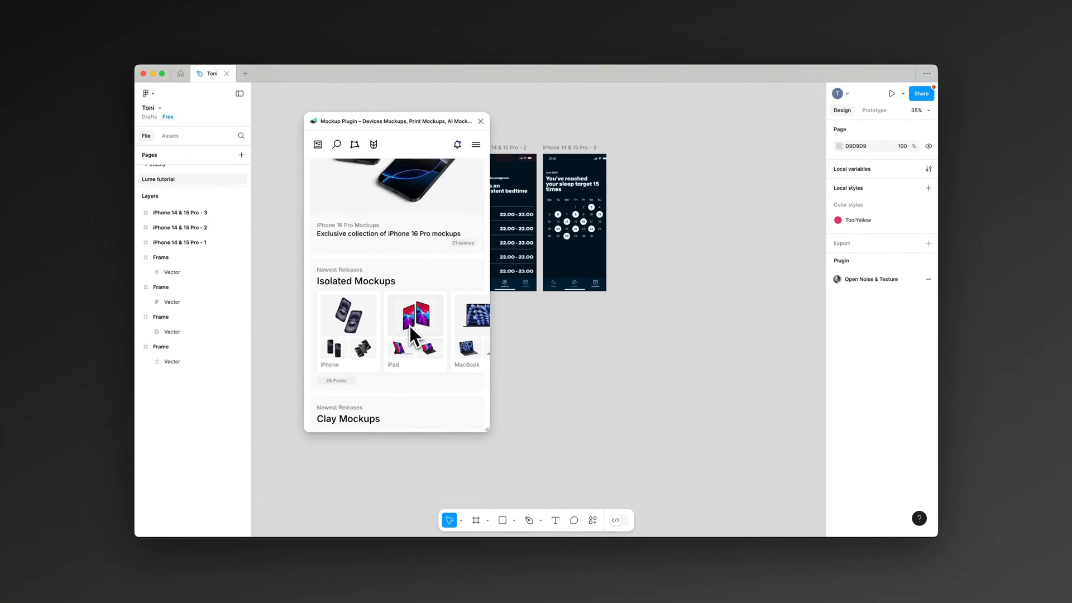
scroll(409, 327, "down", 8)
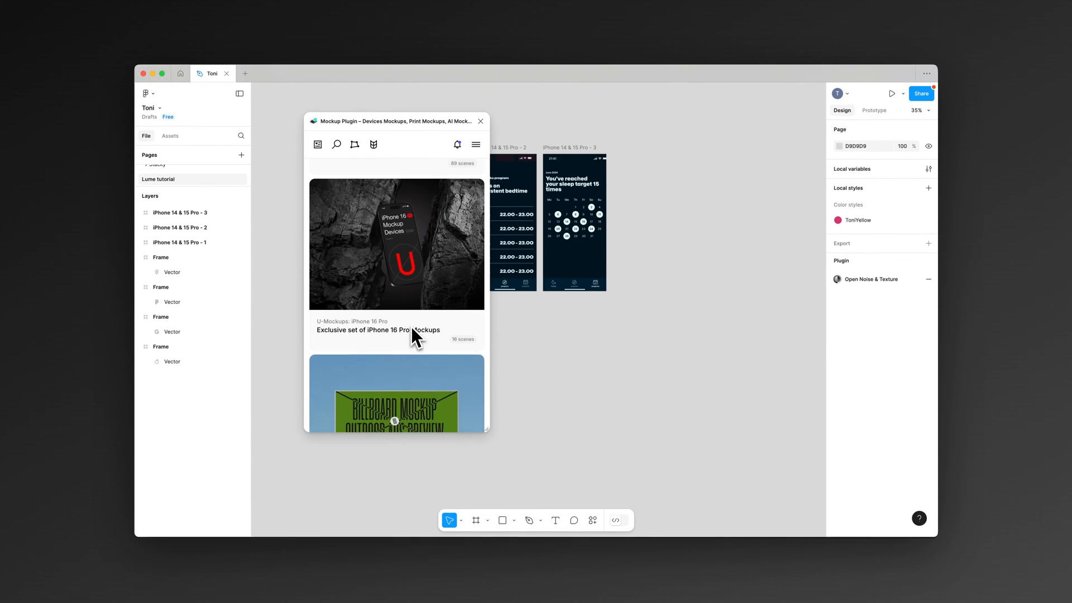
scroll(431, 269, "down", 8)
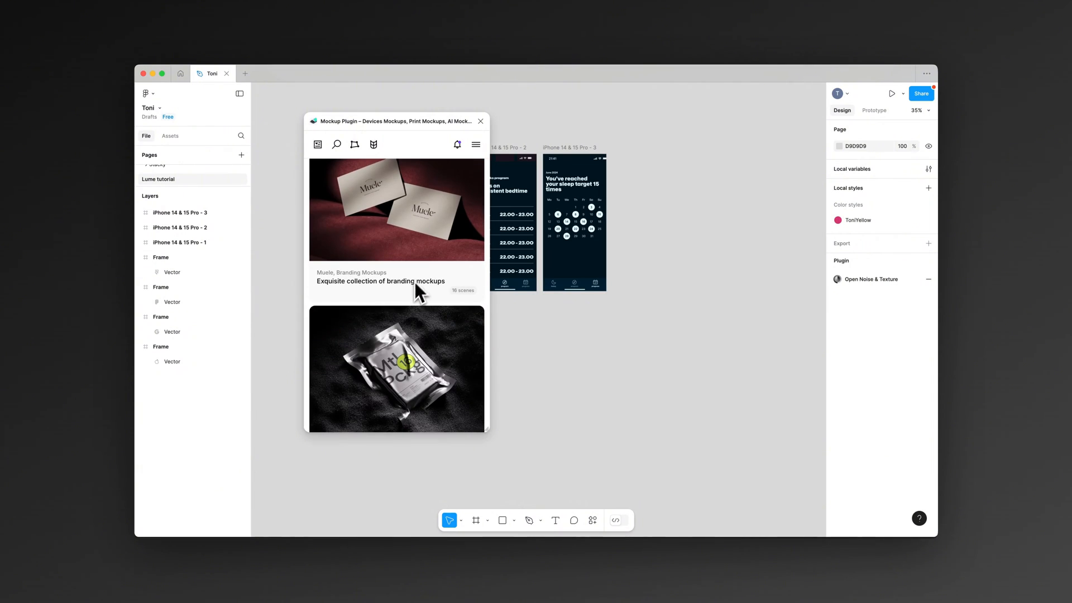
scroll(423, 312, "down", 8)
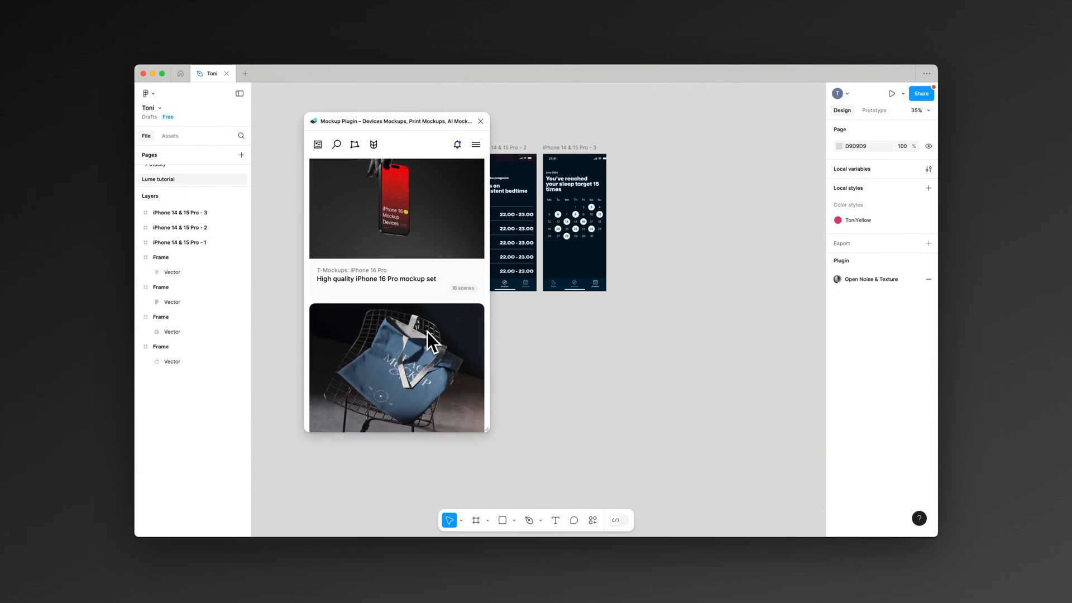
scroll(419, 330, "up", 15)
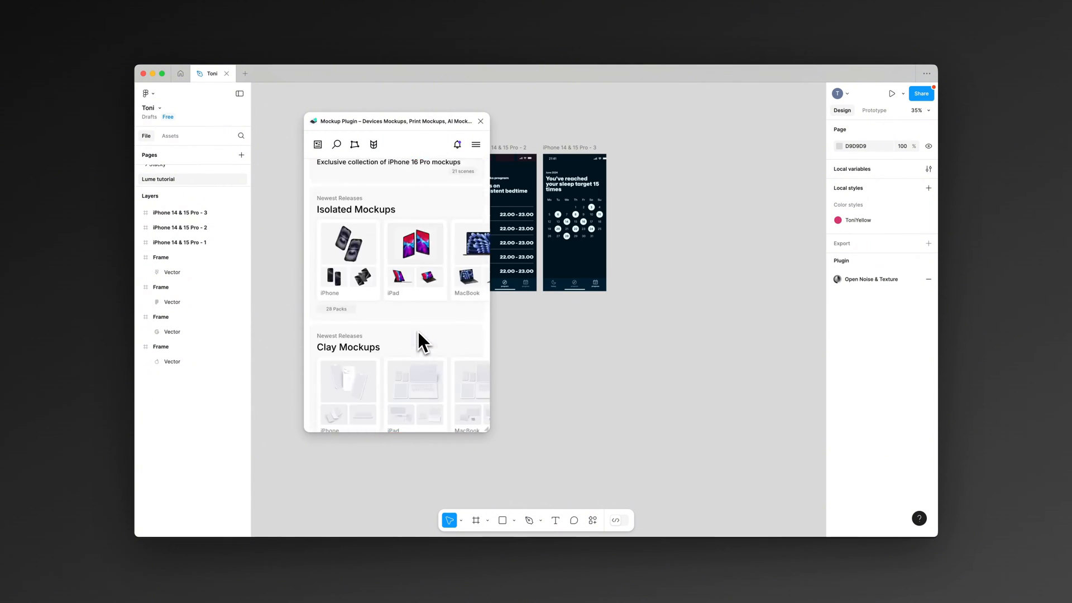
scroll(421, 329, "up", 10)
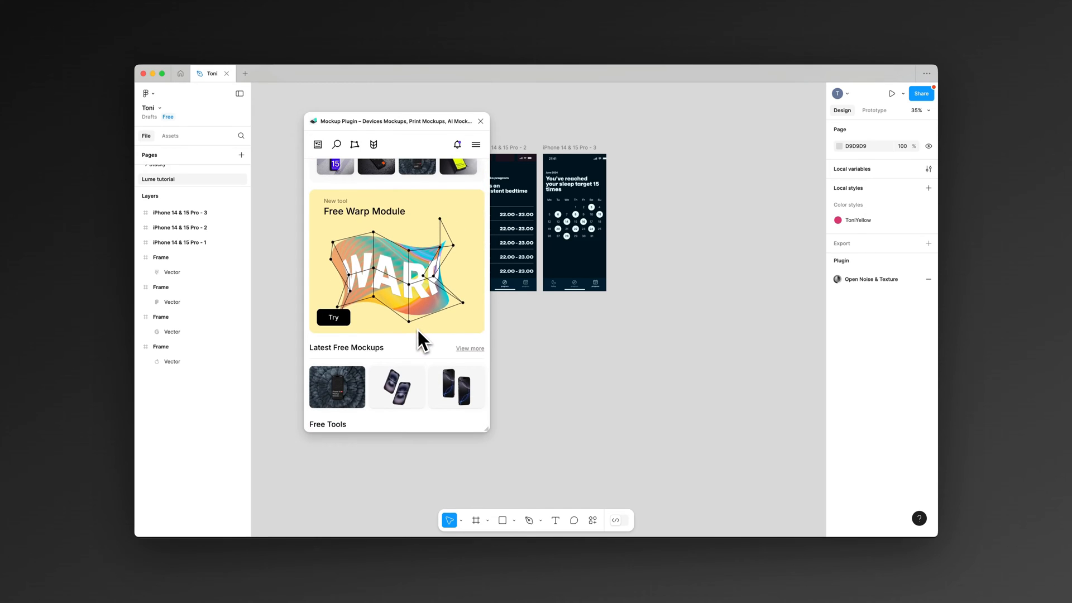
scroll(543, 343, "left", 4)
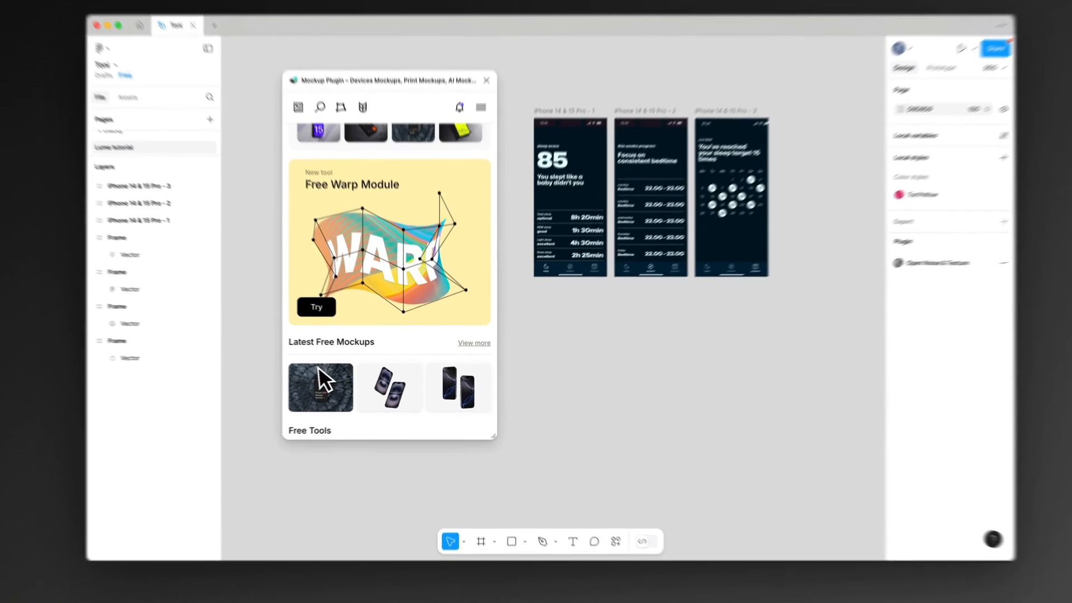
left_click(335, 383)
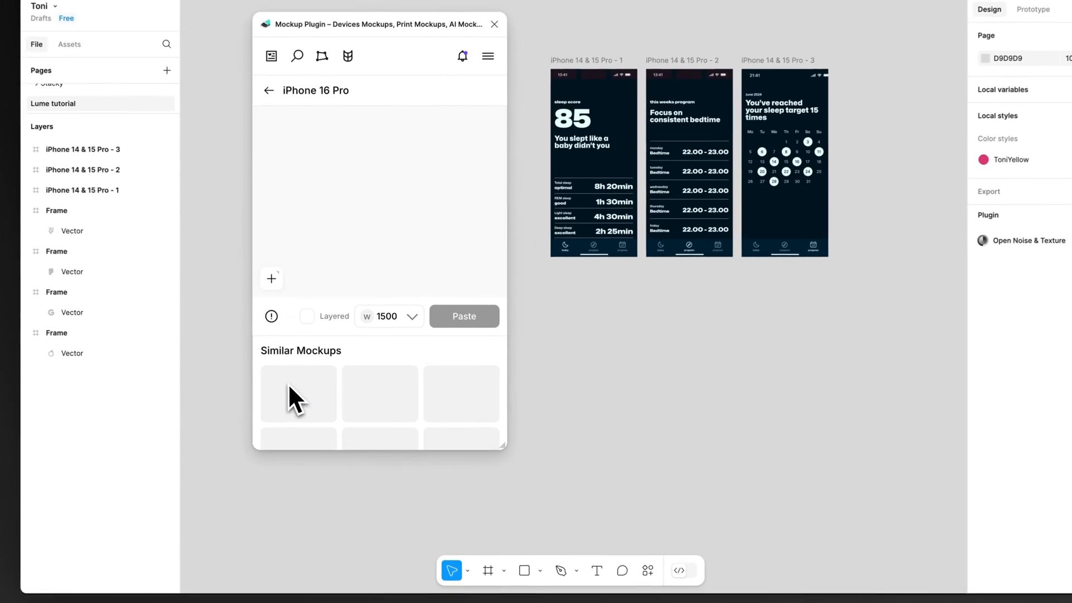
Step: Fill the iPhone 16 Pro mockup with the "iPhone 14 & 15 Pro - 1" frame, crop it, and paste the render at width 1500
scroll(559, 264, "right", 2)
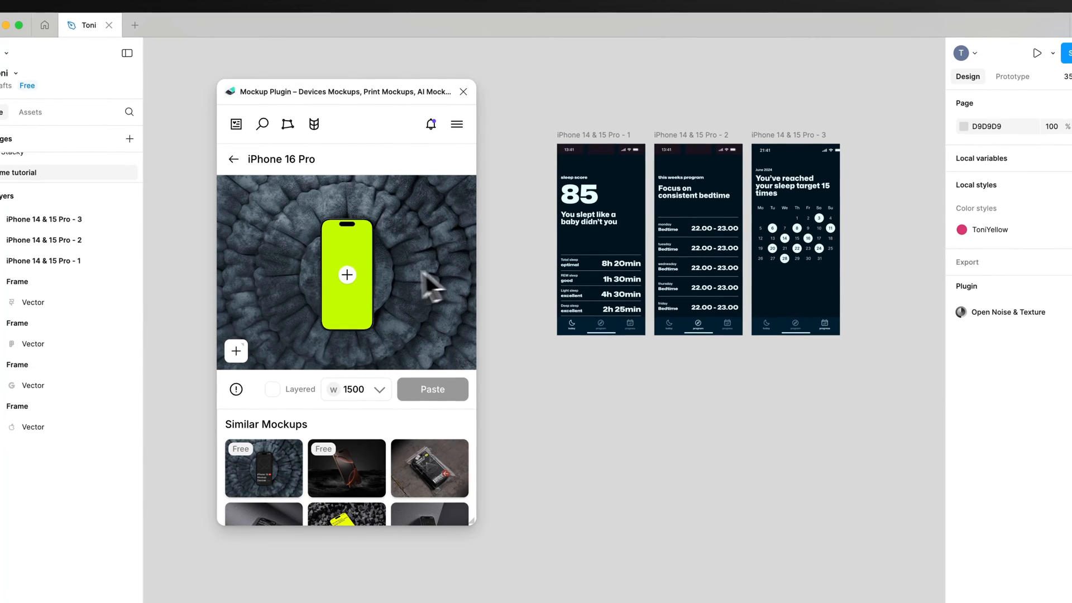
left_click(347, 276)
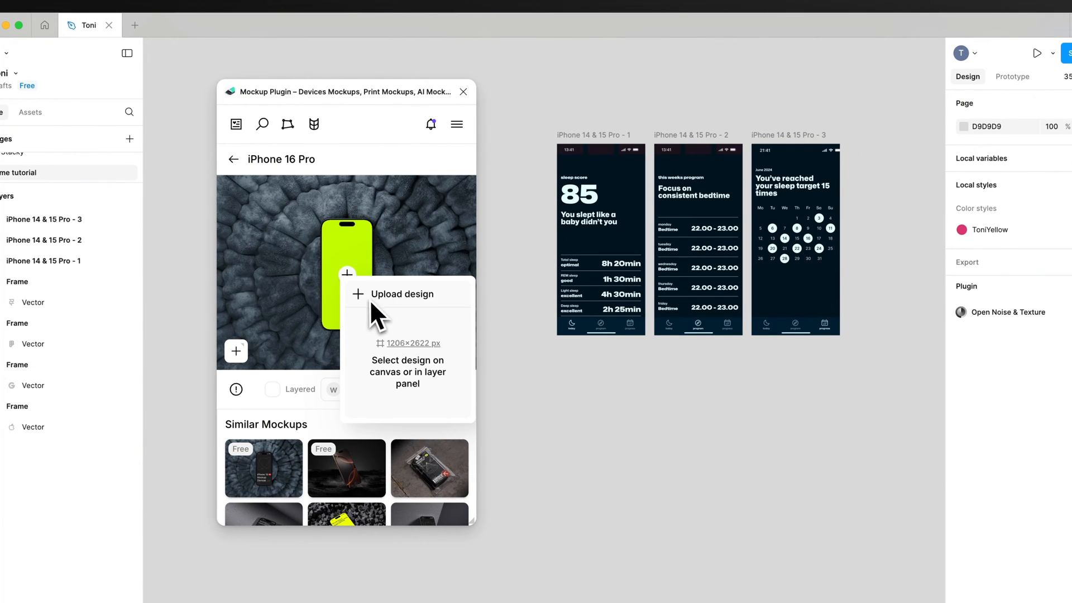
left_click(578, 159)
left_click(595, 138)
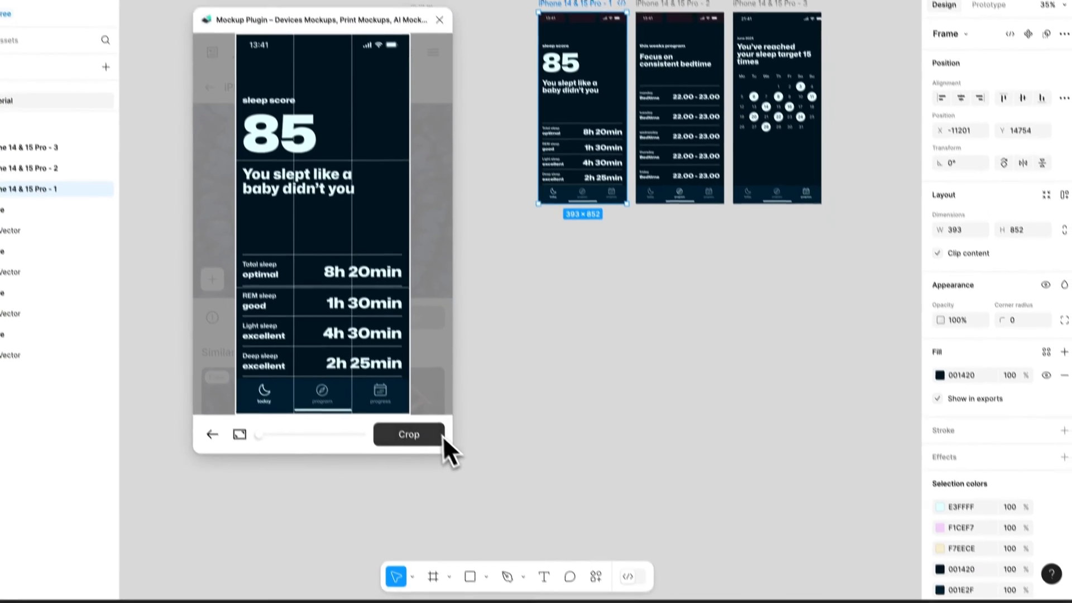
left_click(441, 435)
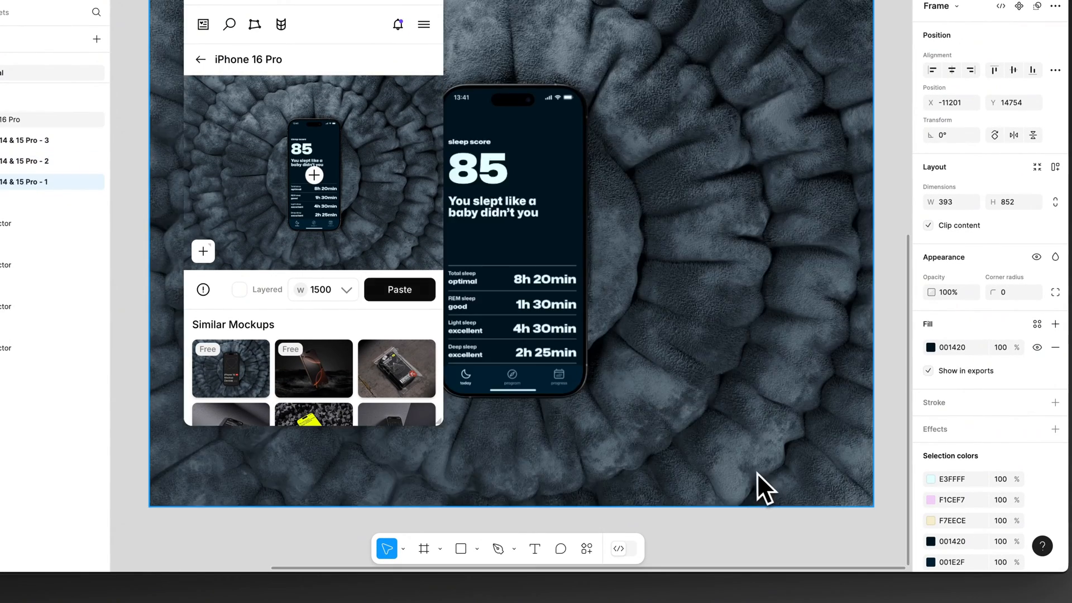
Step: Decline switching mockups and move the pasted iPhone 16 Pro image to X -11442, Y 16248, below the phone frames
scroll(749, 472, "down", 5)
left_click(732, 400)
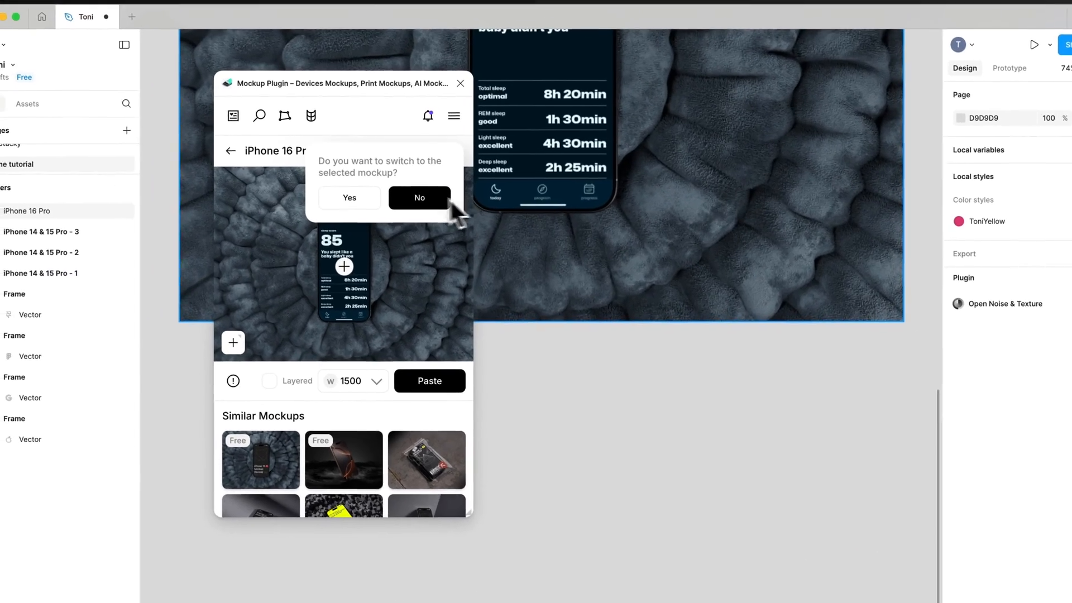
left_click(407, 150)
left_click(545, 156)
scroll(537, 172, "up", 4)
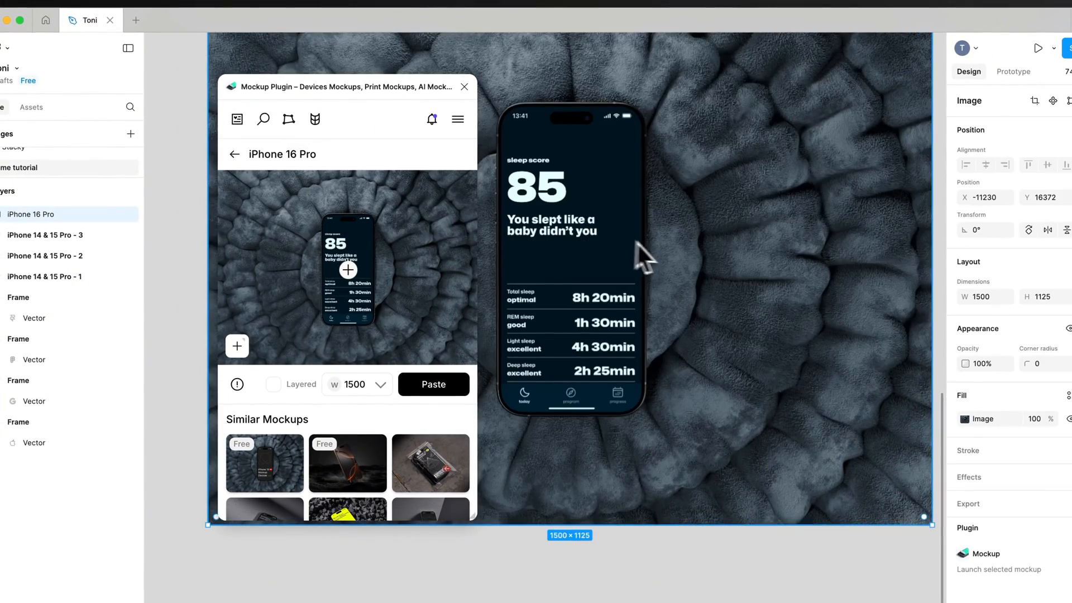
scroll(678, 263, "down", 5)
scroll(614, 279, "up", 3)
scroll(614, 279, "right", 3)
left_click_drag(527, 320, 688, 329)
scroll(660, 322, "left", 3)
scroll(688, 329, "left", 1)
scroll(684, 321, "right", 3)
scroll(681, 317, "up", 2)
scroll(681, 313, "down", 2)
scroll(681, 307, "left", 3)
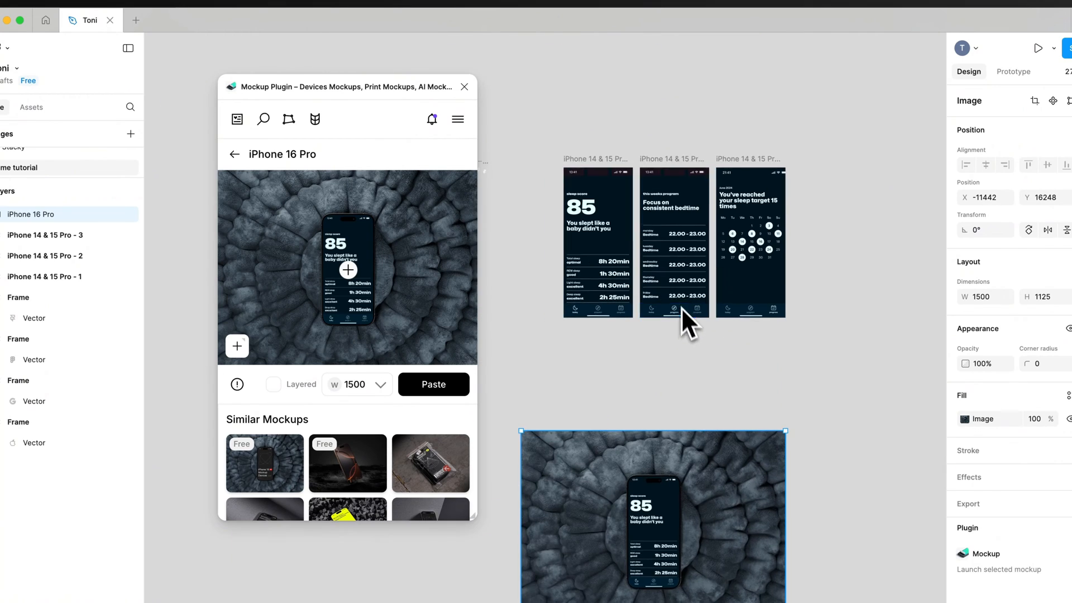
Step: Select the "iPhone 14 & 15 Pro - 2" frame and open the similar iPhone 15 Pro mockup lying tilted on a dark textured surface
left_click(648, 161)
scroll(374, 393, "down", 6)
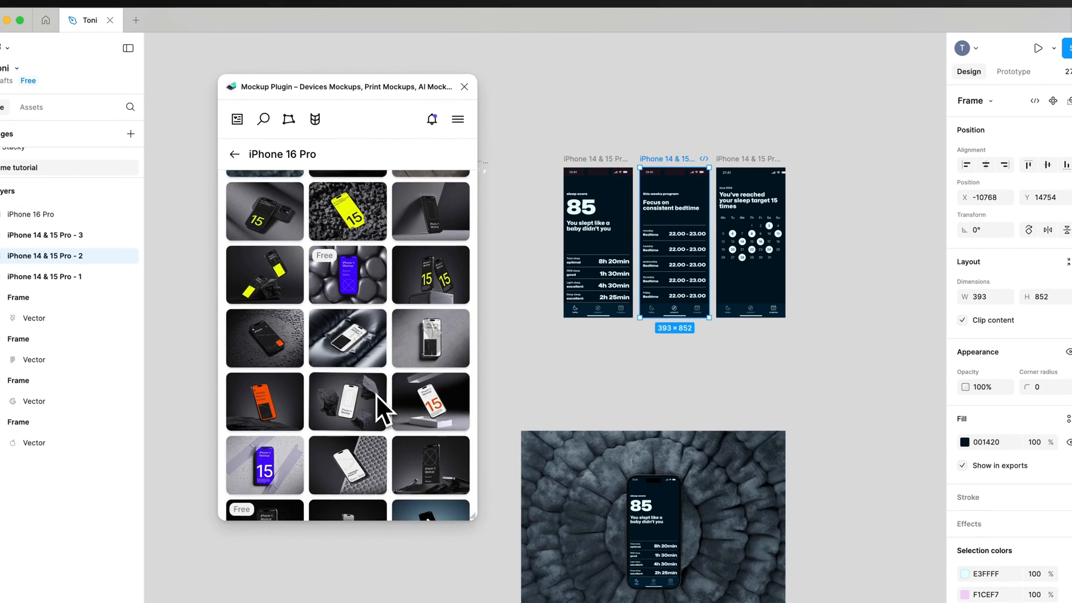
scroll(371, 393, "down", 2)
left_click(263, 280)
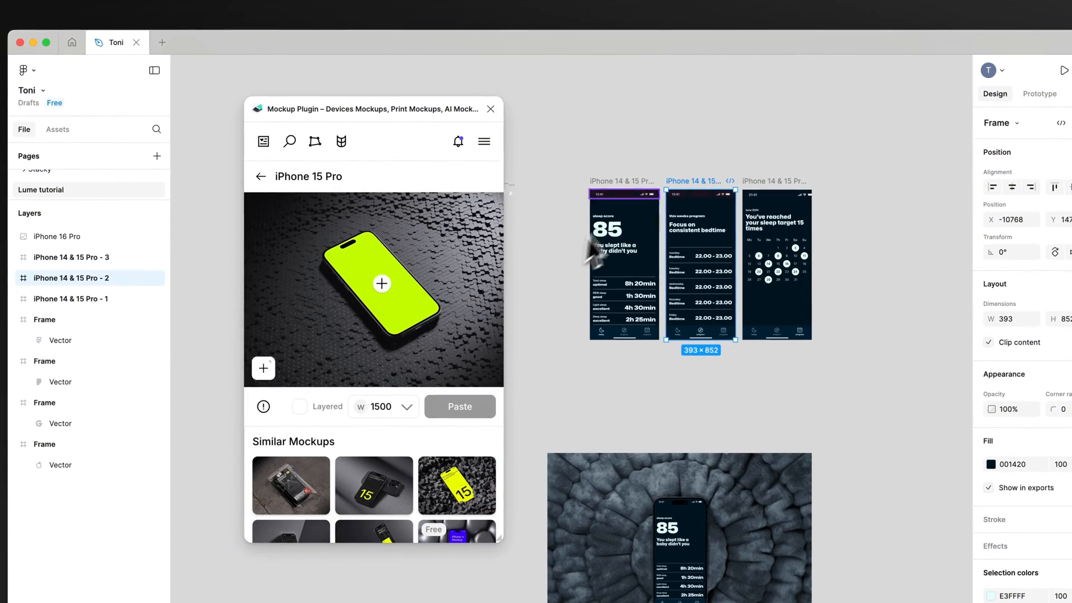
Step: Fill the iPhone 15 Pro mockup's screen with the "iPhone 14 & 15 Pro - 2" frame and apply the crop
left_click(382, 283)
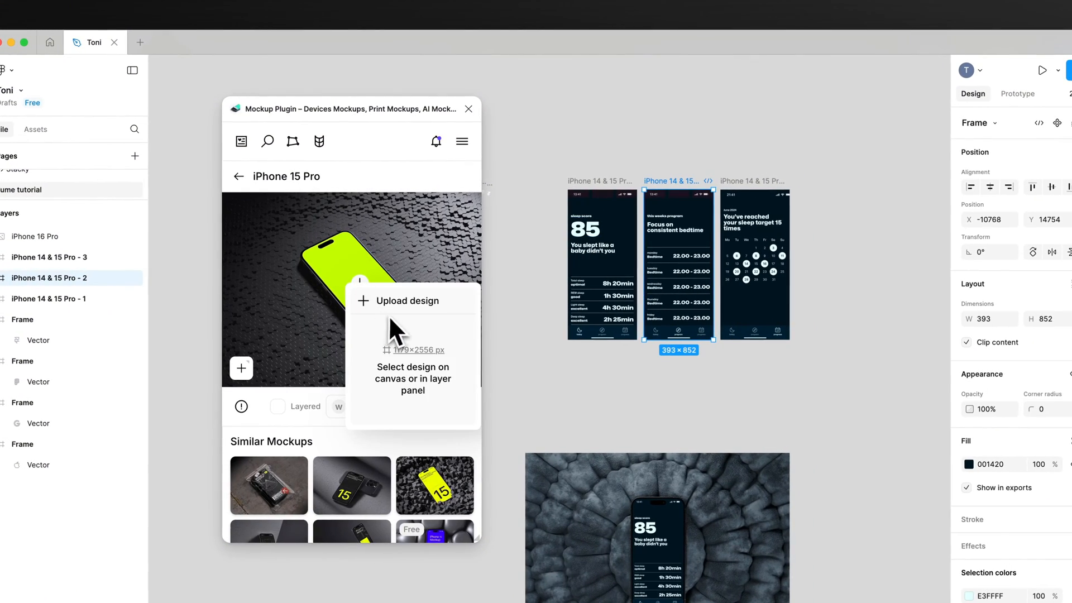
left_click(641, 150)
left_click(676, 196)
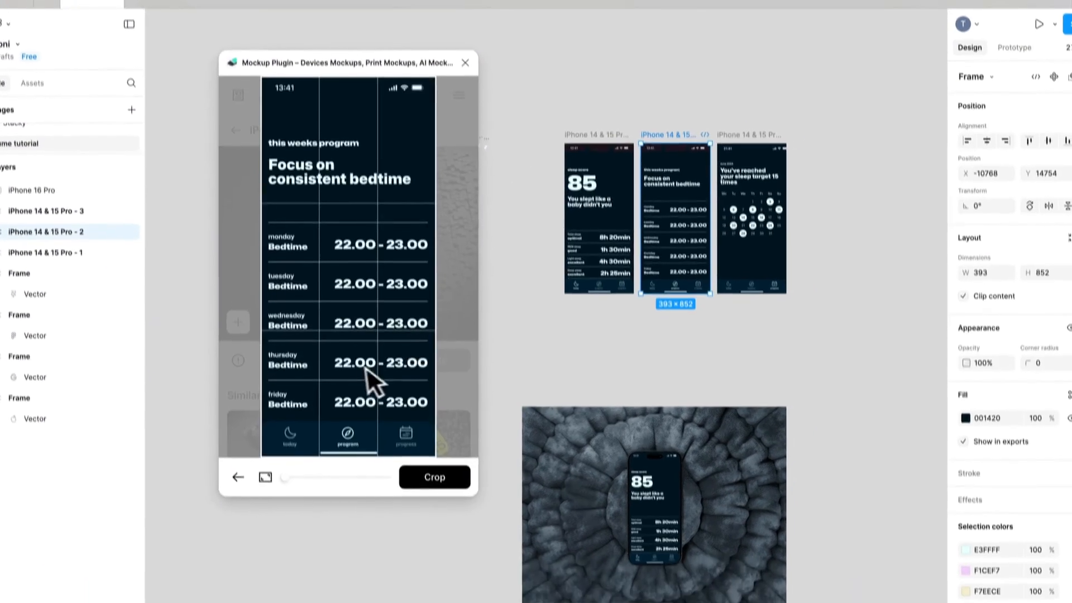
left_click(443, 477)
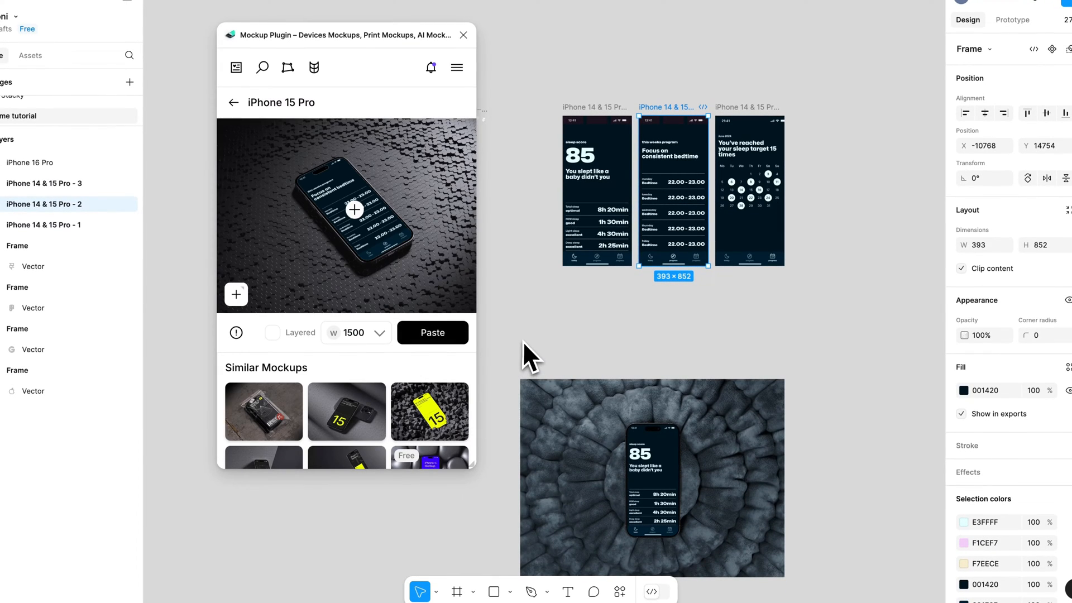
Step: Paste the iPhone 15 Pro render at width 1500 onto the canvas and decline switching to the selected mockup
scroll(528, 332, "down", 3)
scroll(530, 331, "down", 5)
left_click(428, 330)
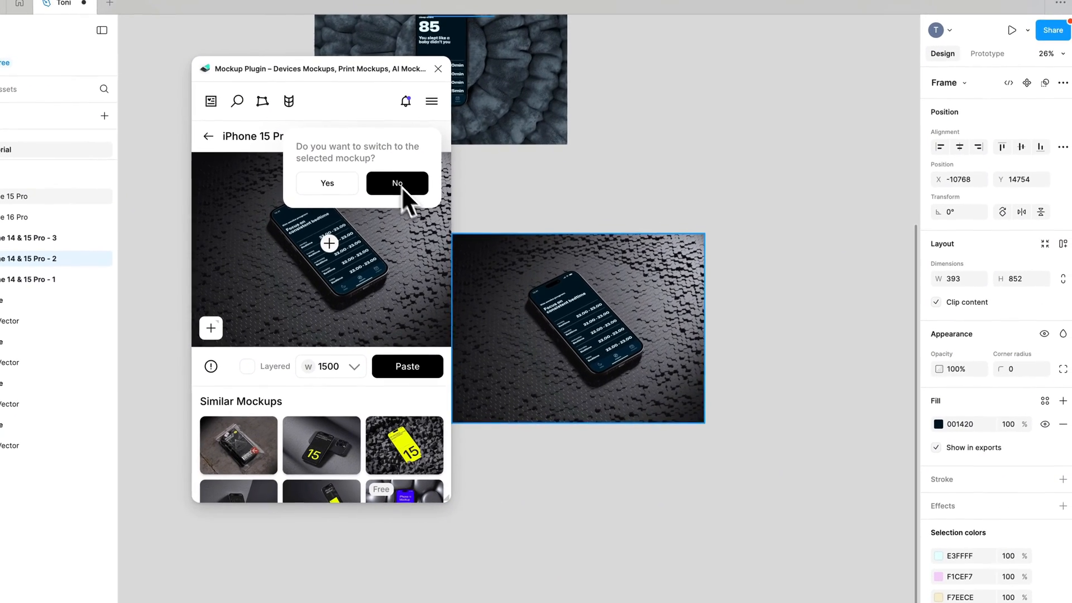
left_click(422, 150)
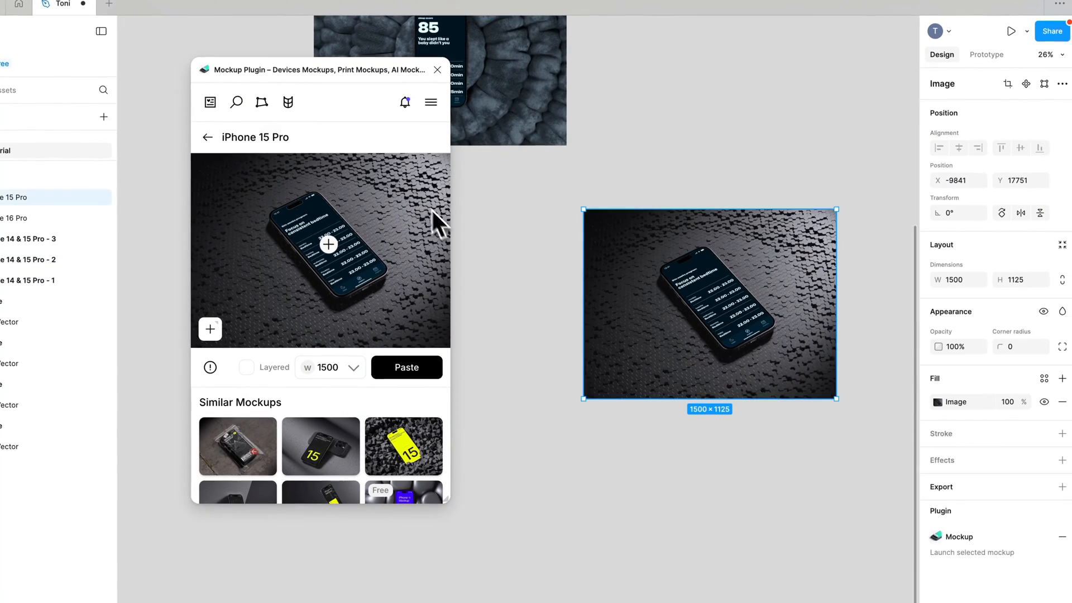
Step: Move the pasted iPhone 15 Pro image to X -11463, Y 17481, directly below the iPhone 16 Pro image
scroll(692, 261, "left", 2)
scroll(693, 261, "up", 1)
left_click_drag(784, 320, 511, 275)
Step: Browse the similar mockups and open the iPhone 15 Pro one balancing on a concrete block against a purple background
scroll(510, 275, "up", 8)
scroll(420, 404, "down", 4)
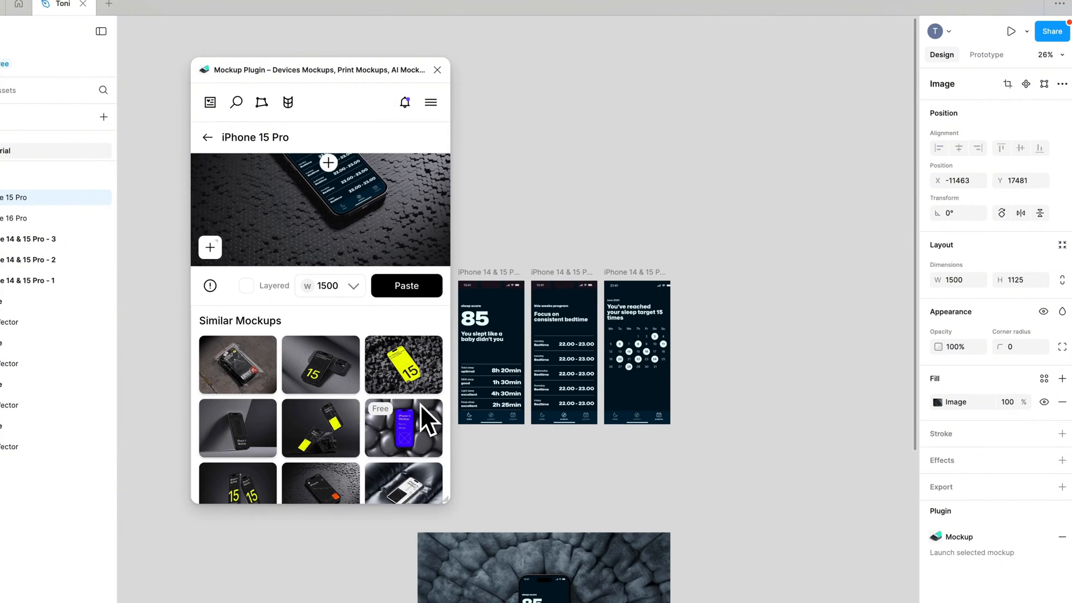
scroll(416, 358, "down", 5)
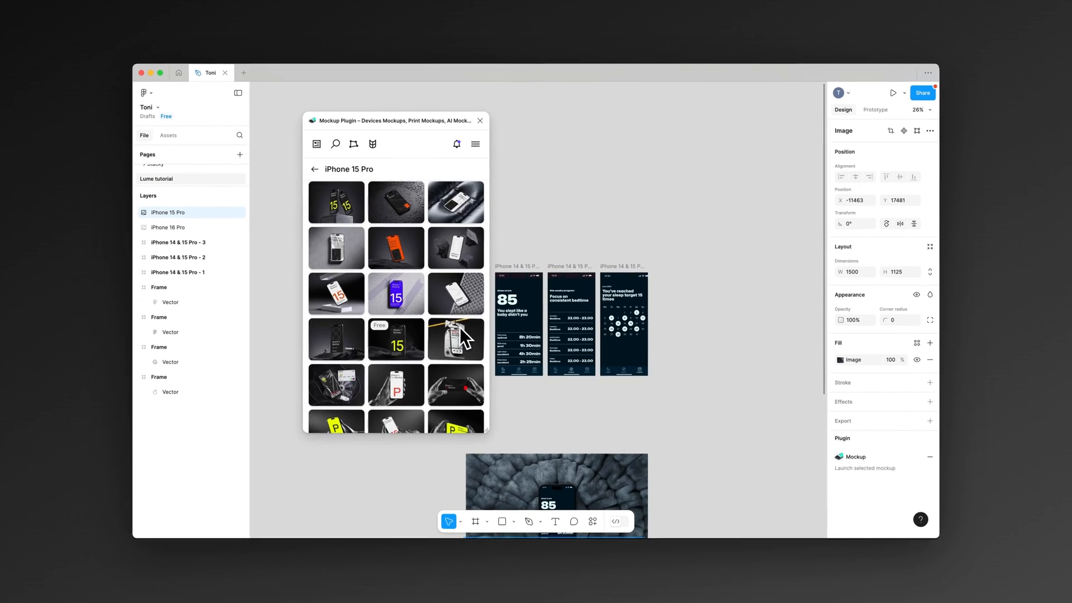
scroll(460, 327, "down", 6)
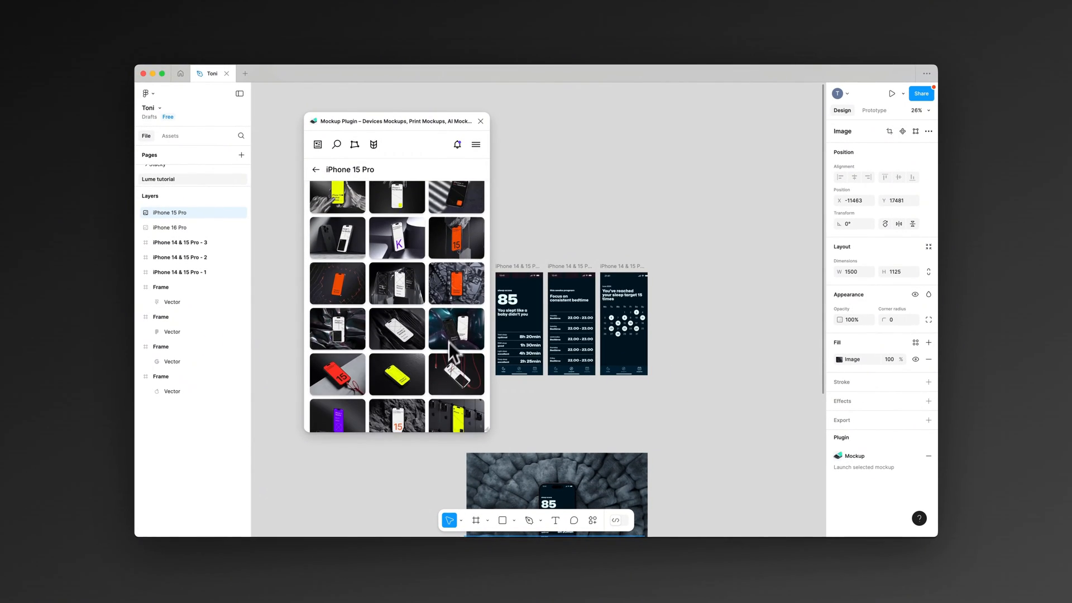
scroll(436, 377, "down", 3)
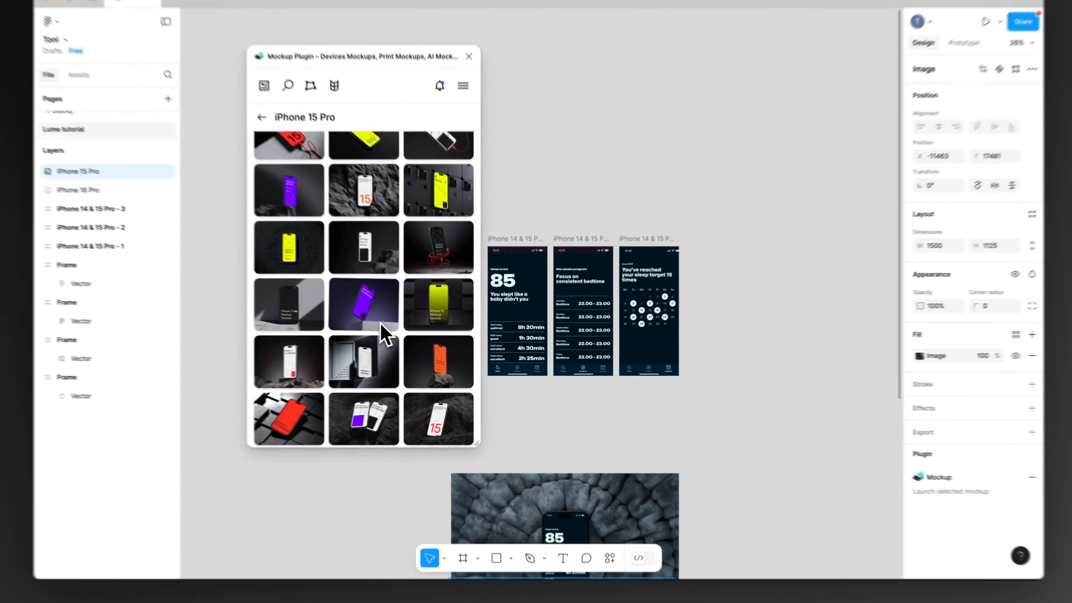
left_click(410, 335)
Step: Fill the mockup's screen with the "iPhone 14 & 15 Pro - 3" frame, apply the crop, and paste the render at width 1500
left_click(345, 196)
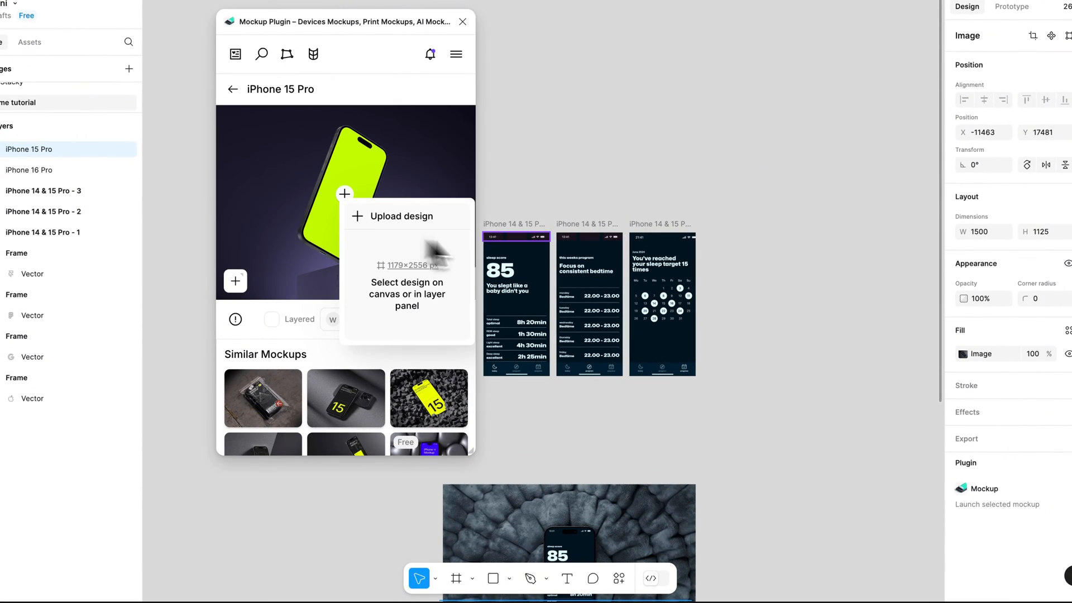
left_click(630, 237)
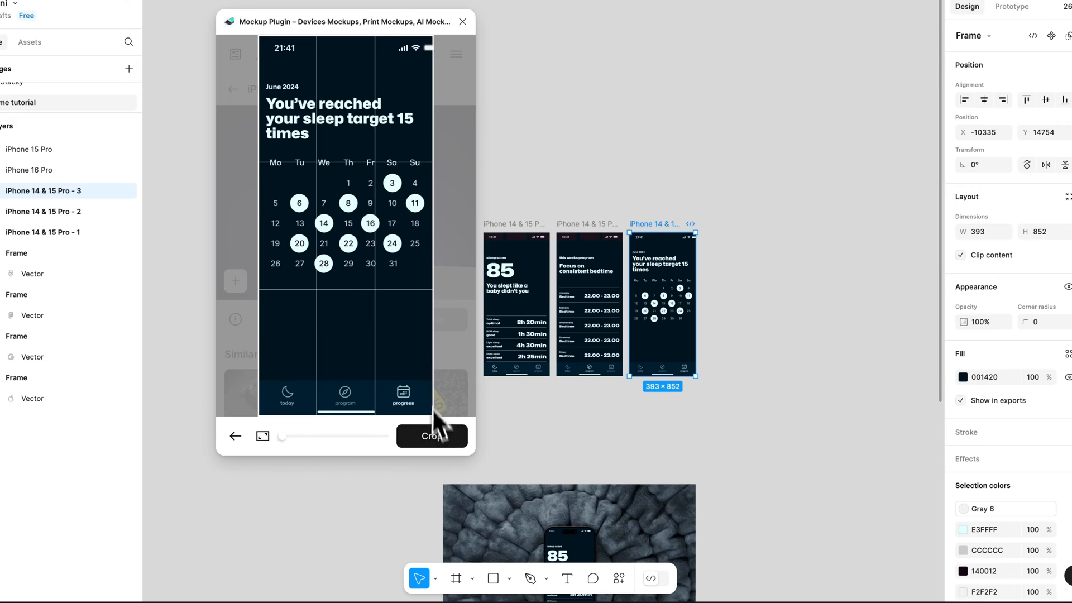
left_click(438, 438)
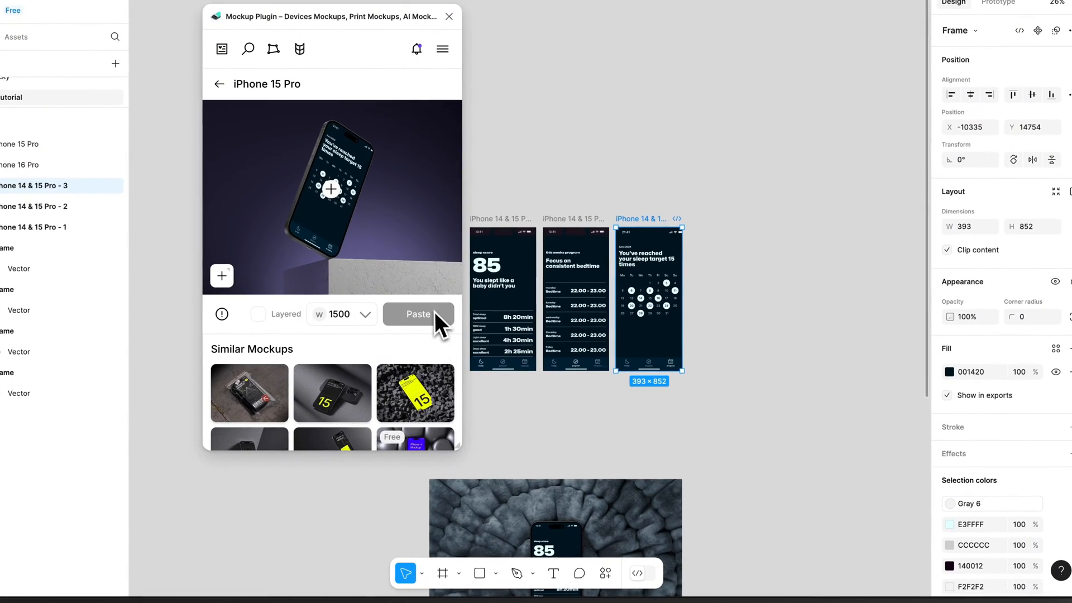
left_click(434, 312)
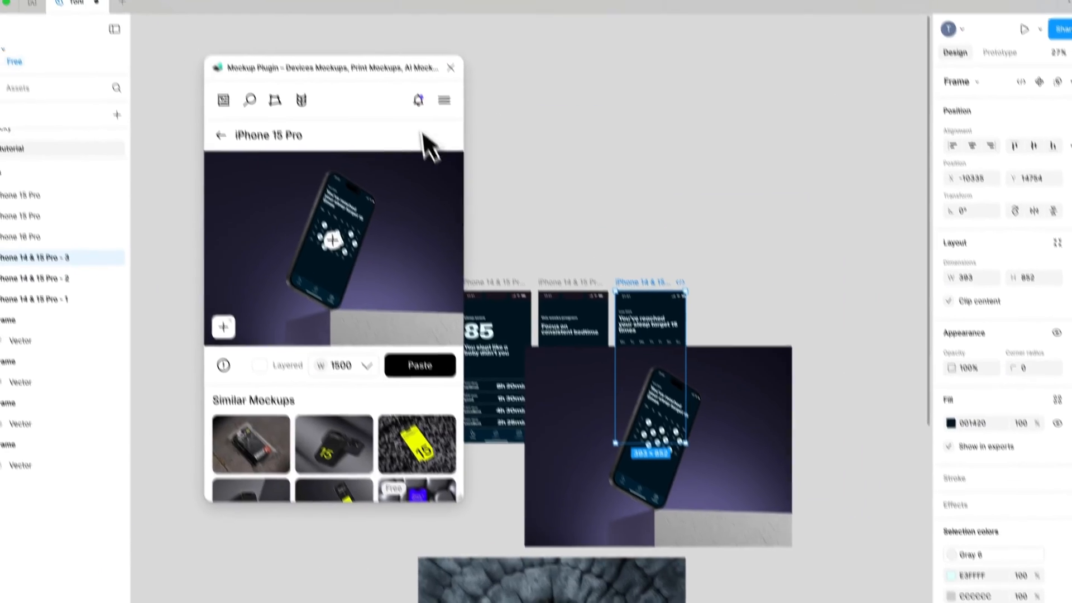
Step: Close the mockup plugin and arrange the three pasted mockup images side by side below the phone frames
left_click(450, 68)
scroll(427, 134, "down", 5)
left_click_drag(537, 291, 735, 413)
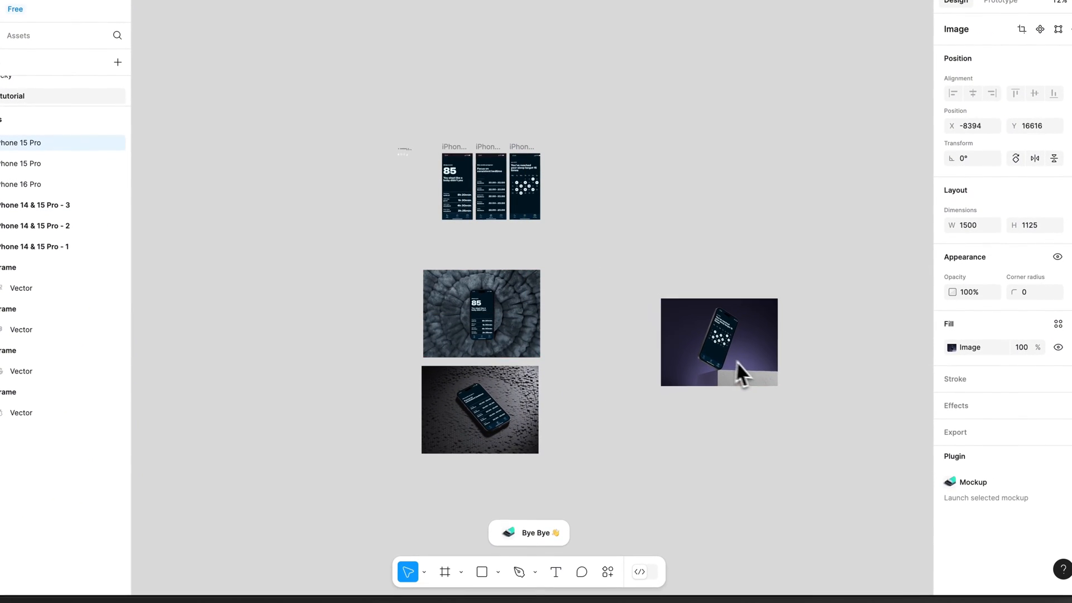
left_click_drag(736, 361, 695, 337)
left_click_drag(505, 342, 385, 337)
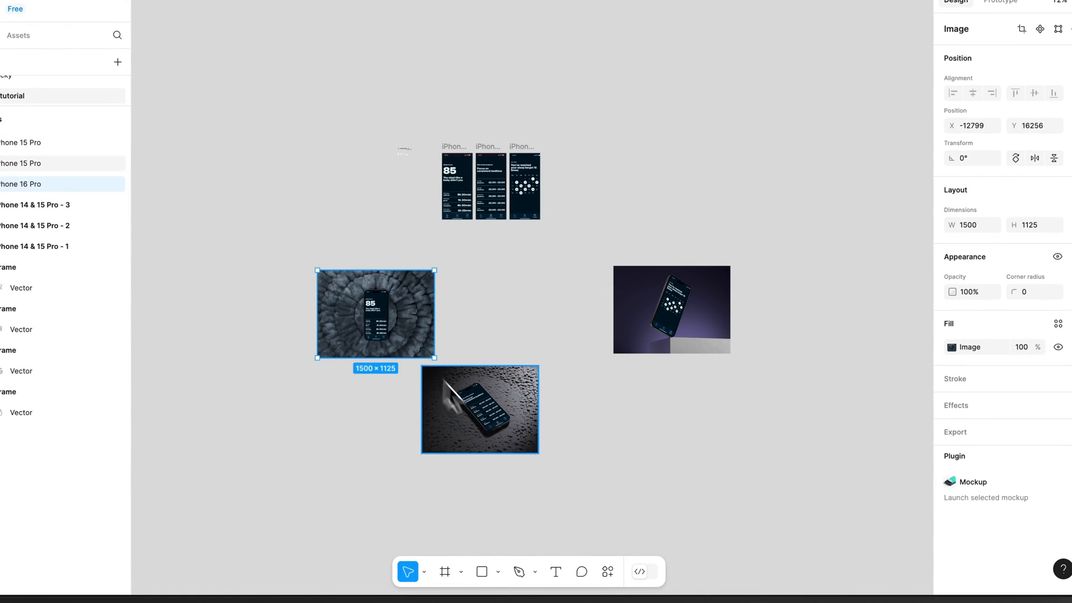
left_click_drag(480, 410, 540, 323)
Step: Select all three mockup images and export them as PNG at 1x
left_click_drag(795, 411, 392, 296)
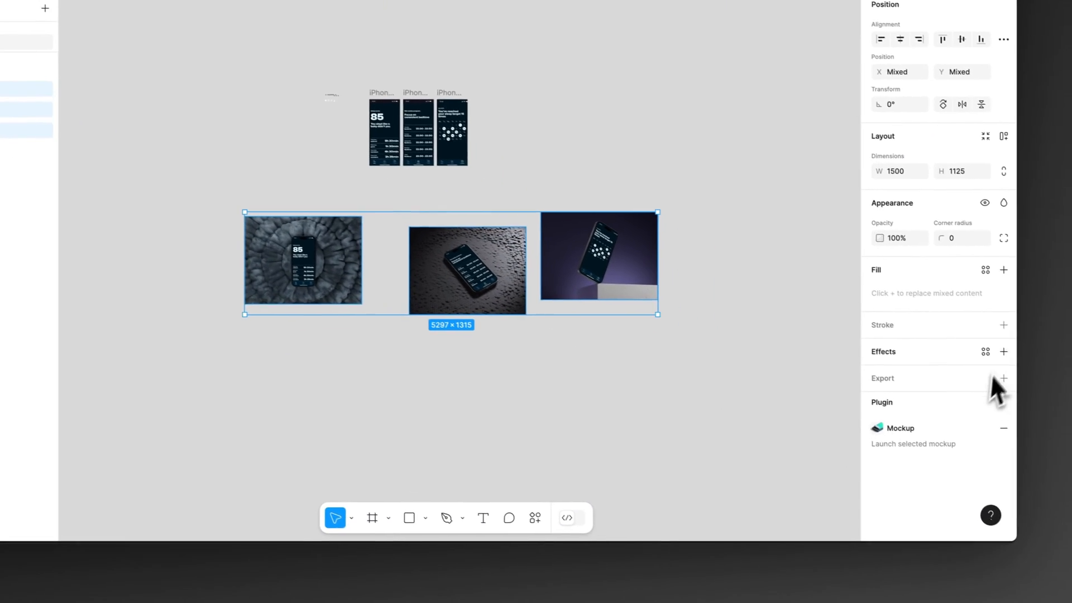
left_click(999, 379)
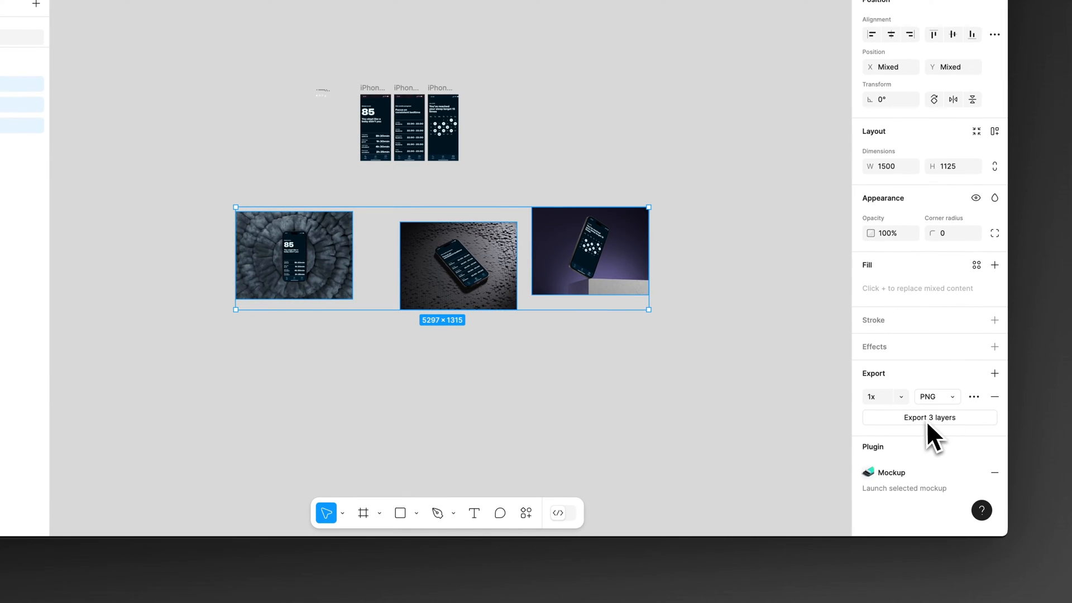
left_click(924, 419)
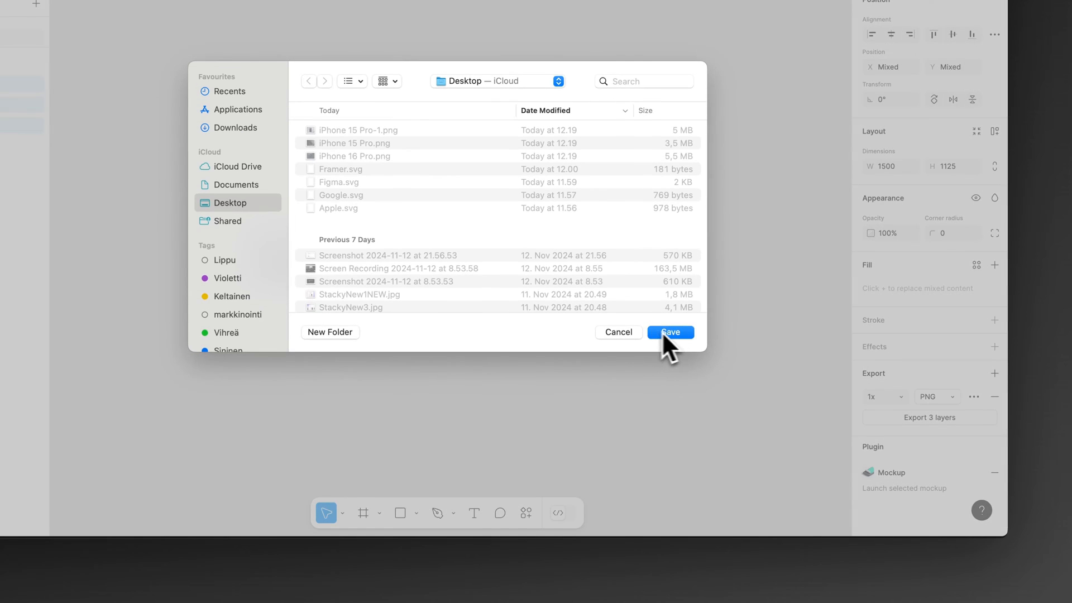
left_click(668, 332)
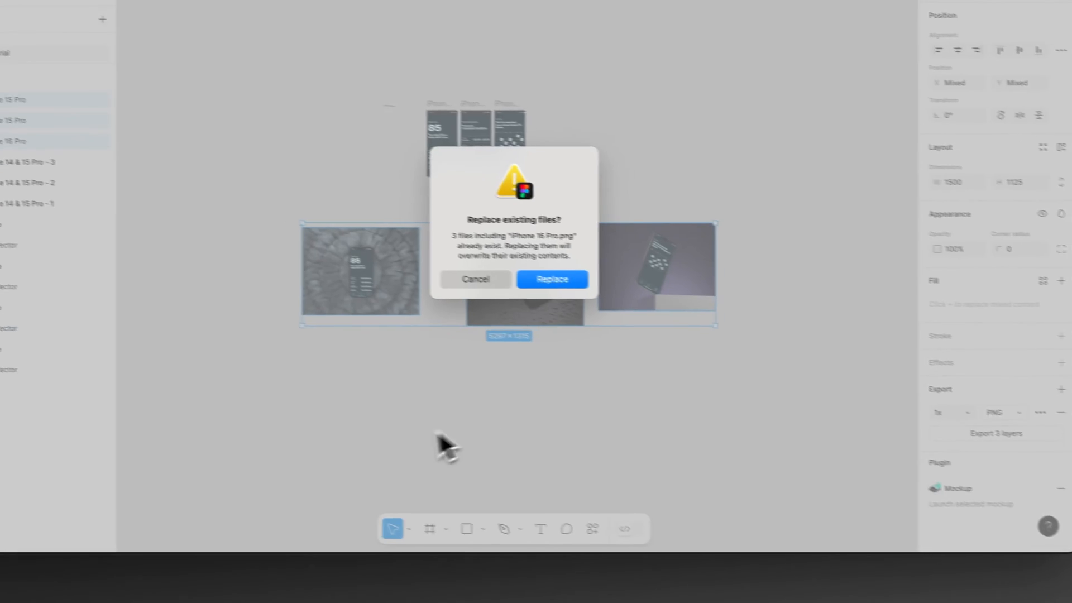
left_click(497, 268)
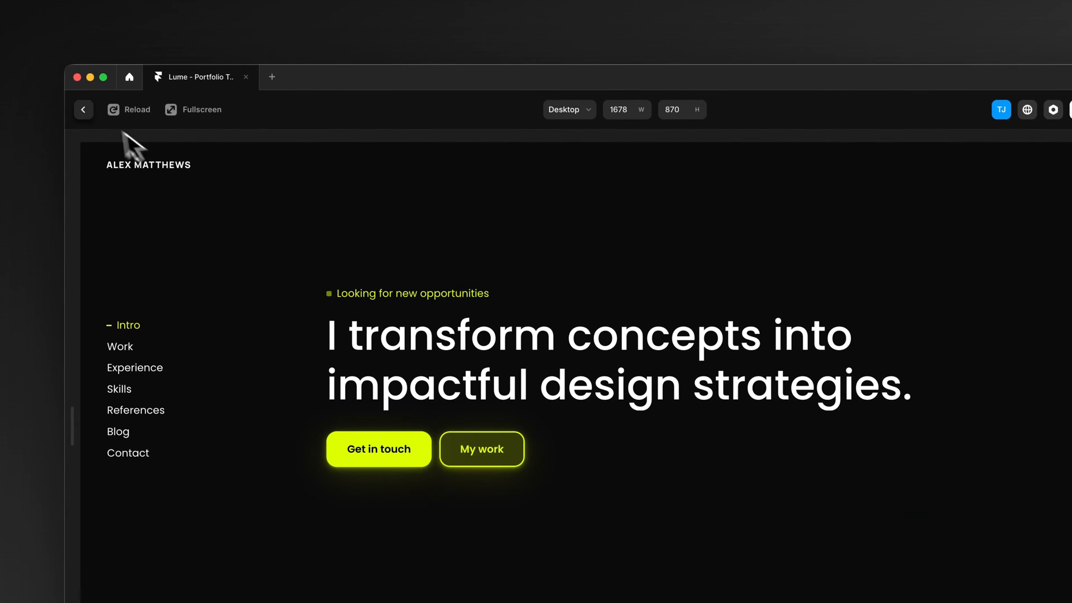
Step: Switch to the Lume template in Framer, leave the preview, and open the Case Studies collection in the CMS
left_click(85, 111)
left_click(480, 163)
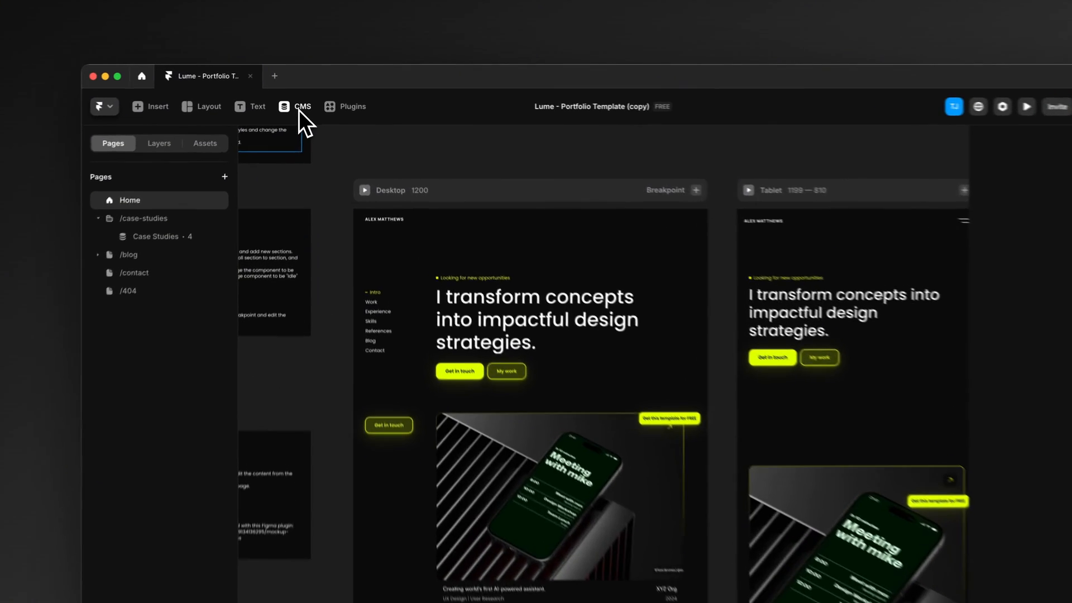
left_click(301, 98)
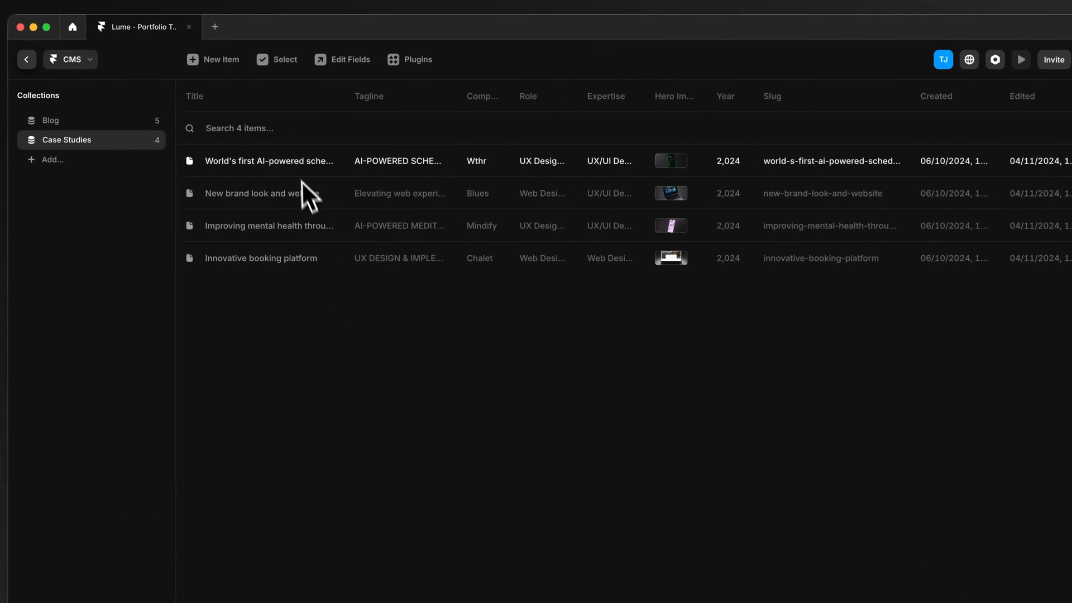
Step: Review the content fields and slideshow images of the AI-powered scheduling case study for Wthr, and close the item
left_click(344, 178)
scroll(646, 359, "down", 15)
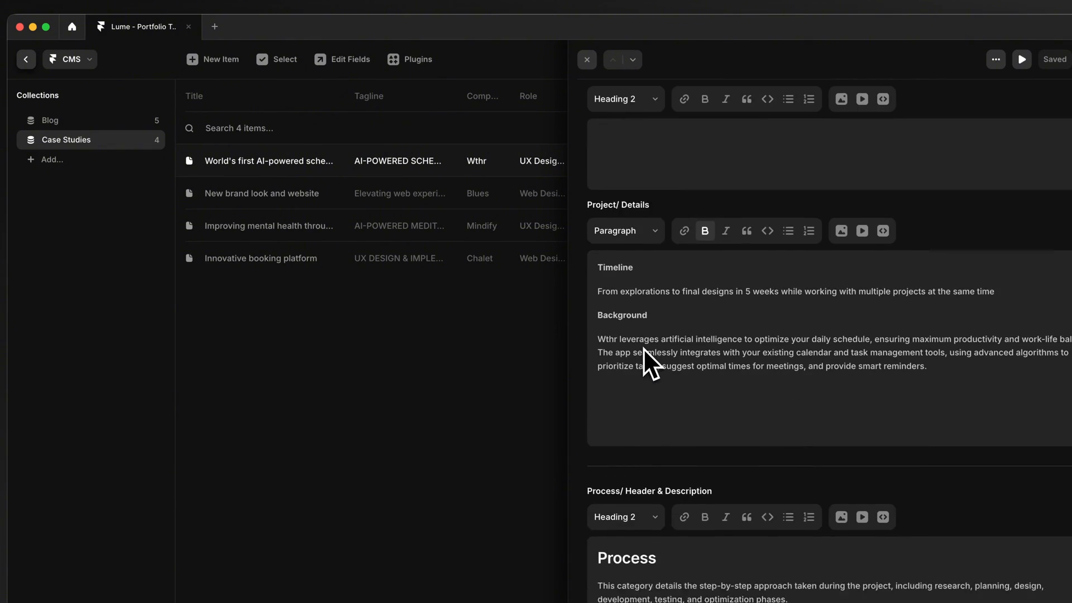
scroll(645, 348, "down", 15)
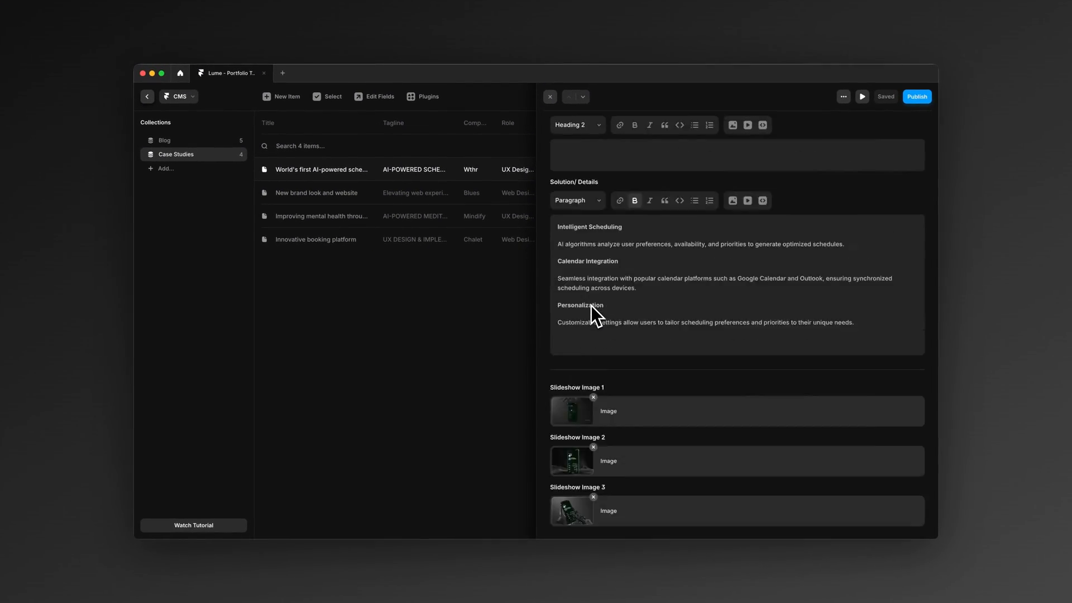
scroll(591, 306, "up", 20)
left_click(428, 318)
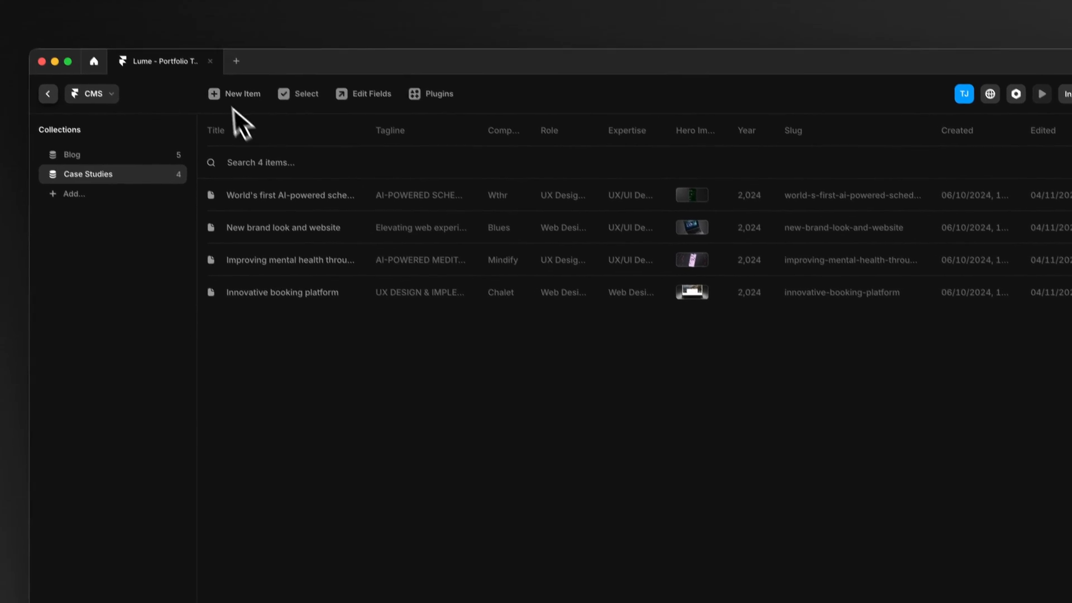
Step: Create a new item in the Case Studies collection
left_click(237, 93)
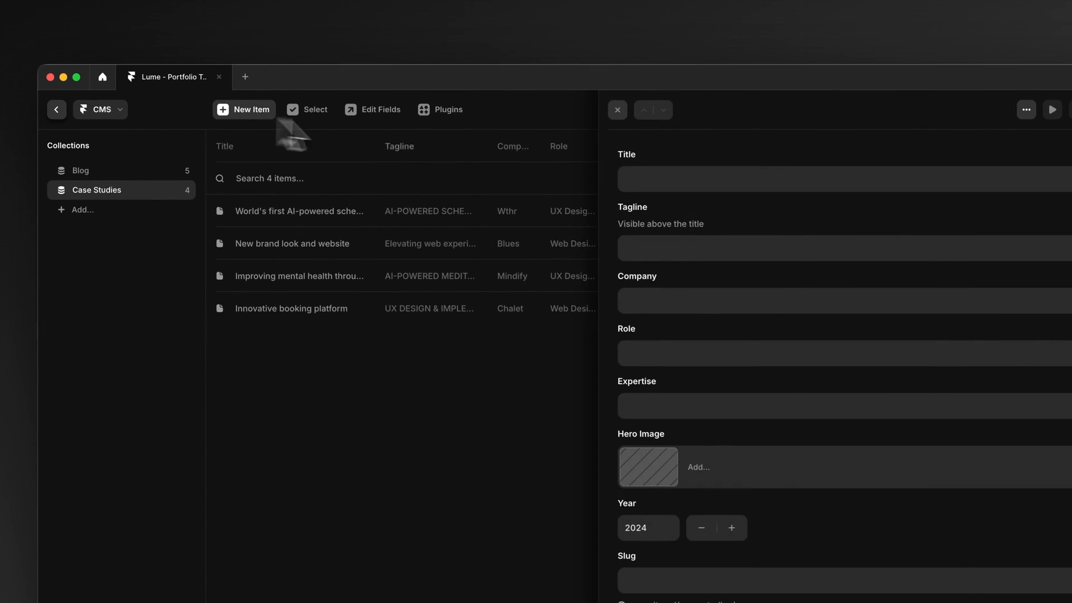
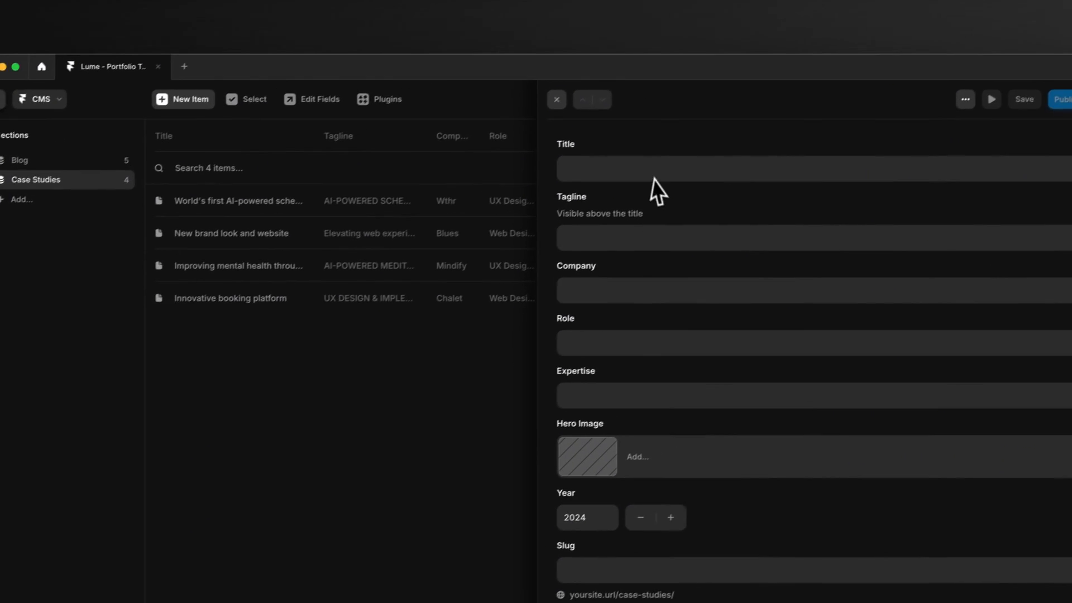
Step: Enter the title "Redefining Sleep Tracking for Better Rest" and the tagline "Innovative Product Design" for the new case study
left_click(718, 134)
type("Redefining Sleep Tracking for Better Rest")
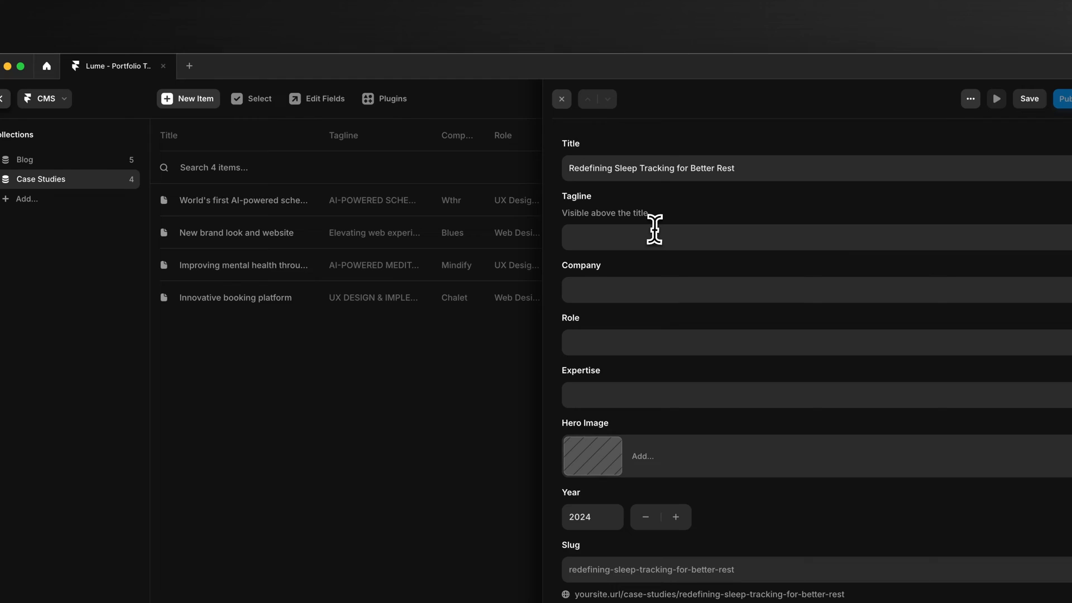
left_click(738, 150)
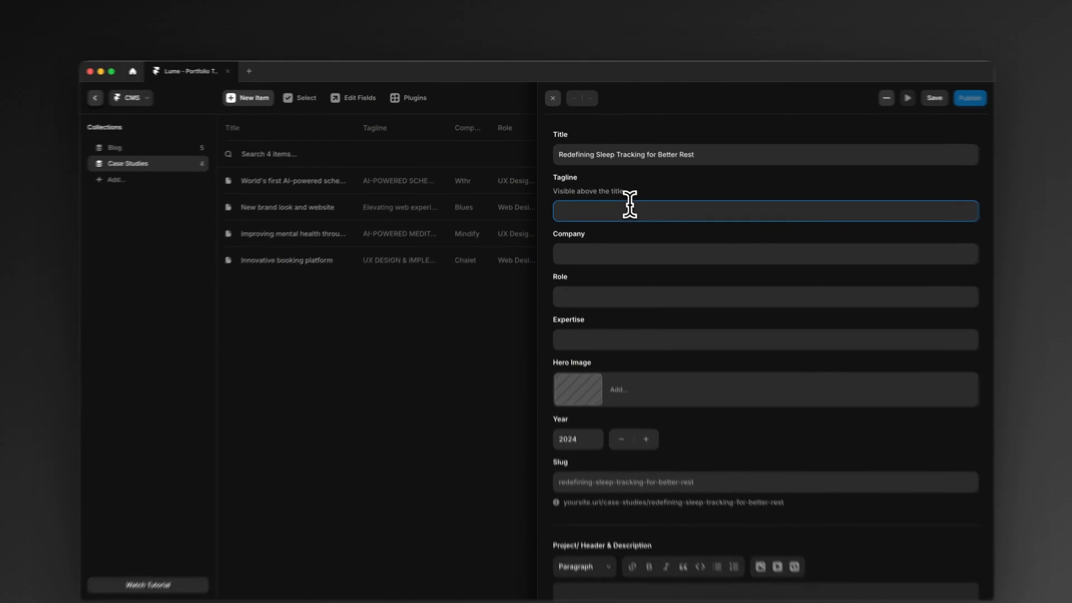
type("Innovative Product Design")
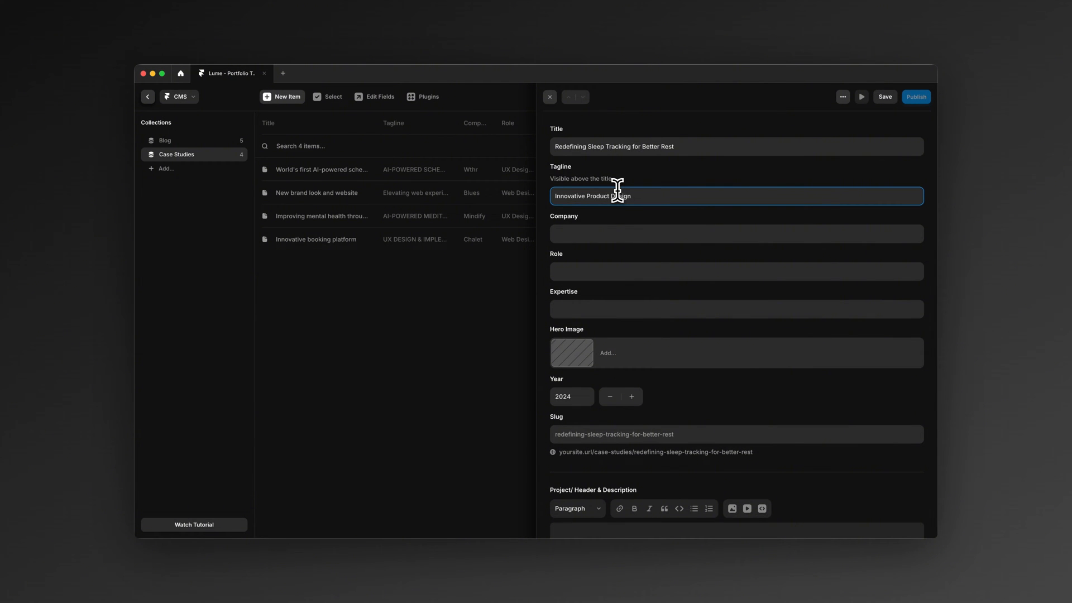
Step: Fill in the company as Blues, the role as UX Design and the expertise as Product Design
left_click(610, 239)
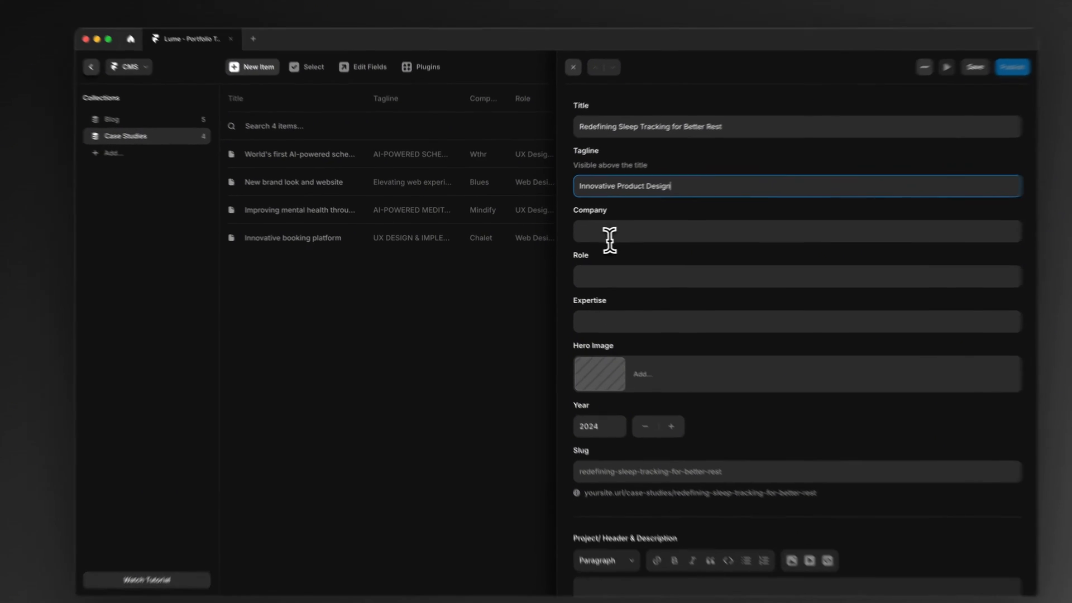
type("Blues")
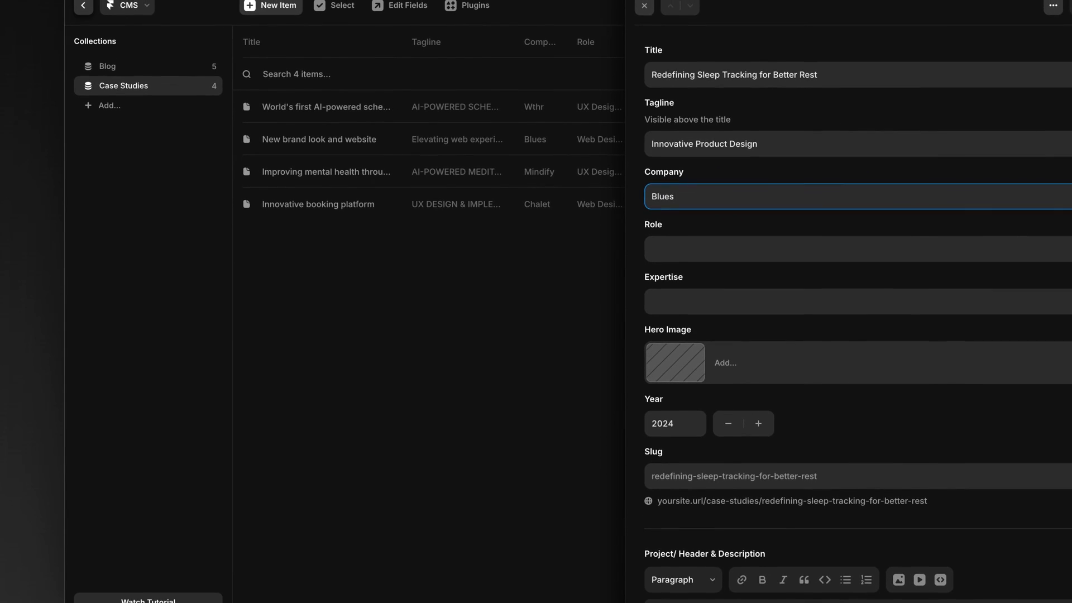
left_click(701, 254)
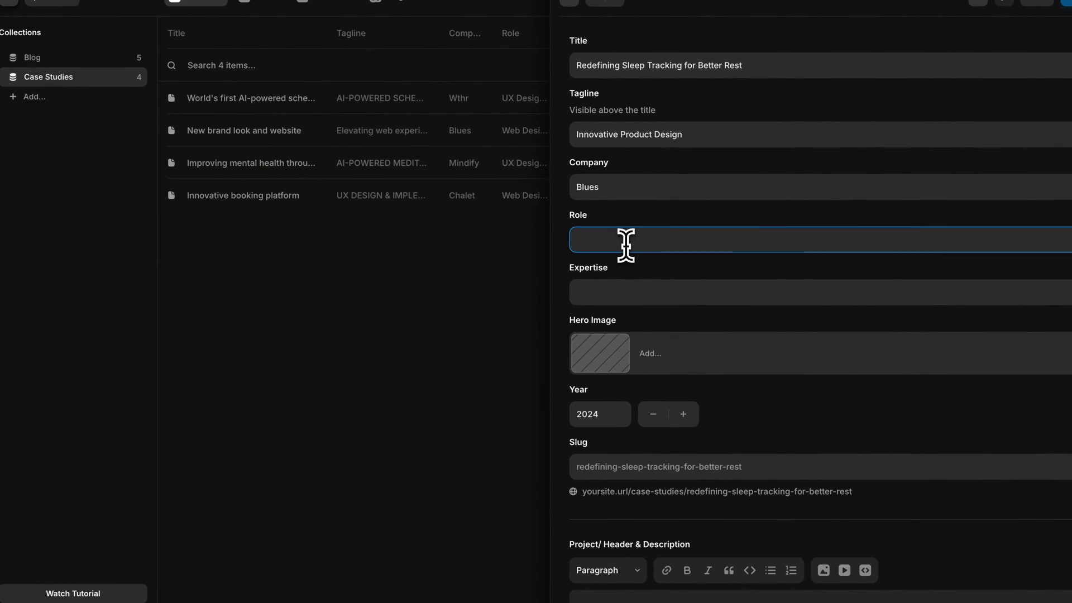
type("UX Design")
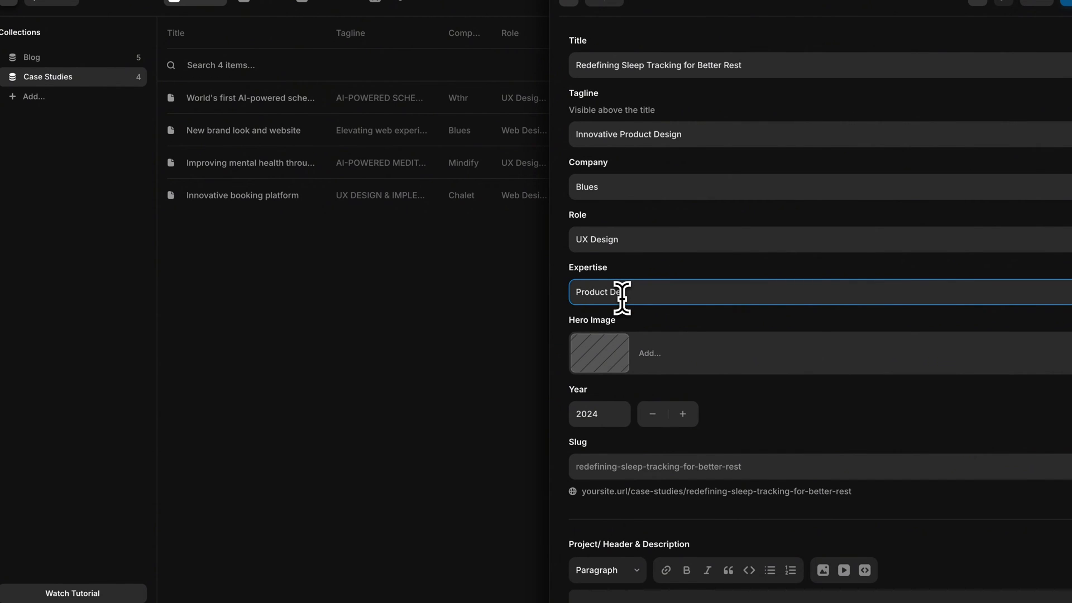
Step: Upload iPhone 16 Pro.png as the hero image and set the year to 2025
scroll(625, 310, "down", 2)
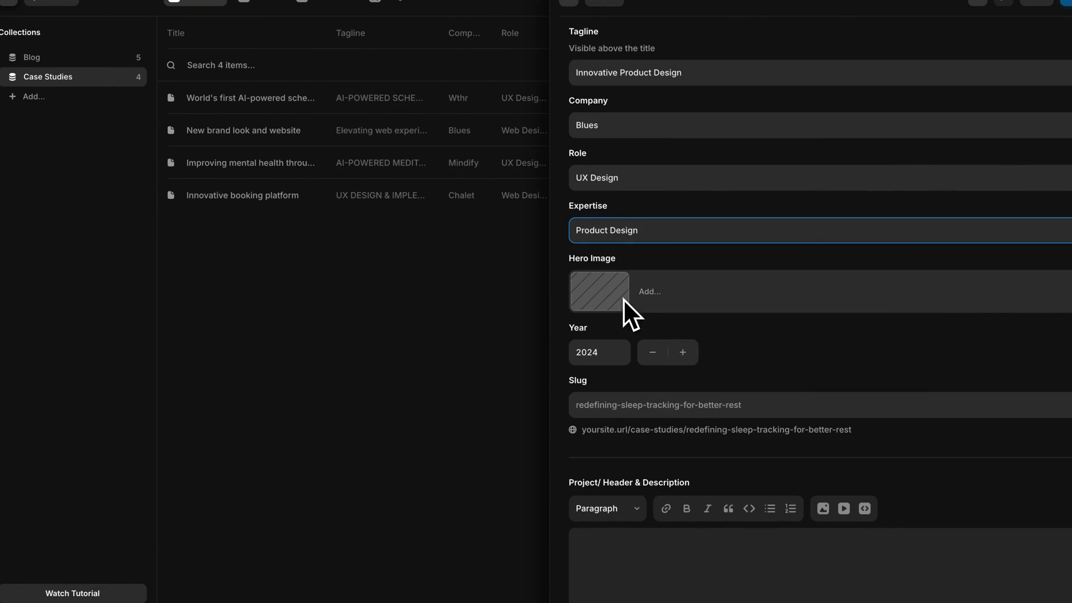
left_click(617, 307)
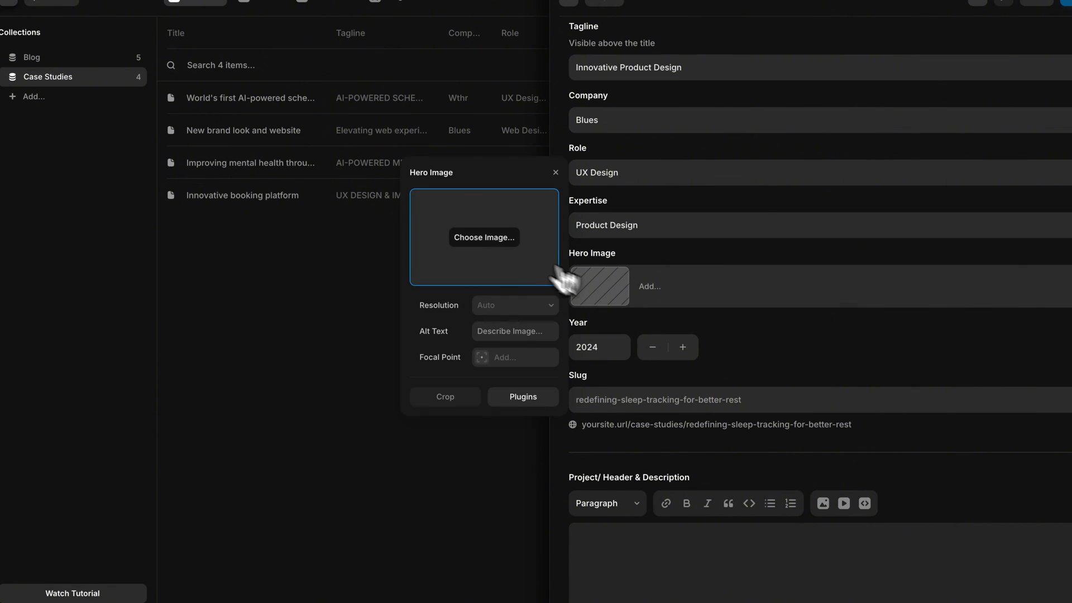
left_click(483, 237)
double_click(344, 231)
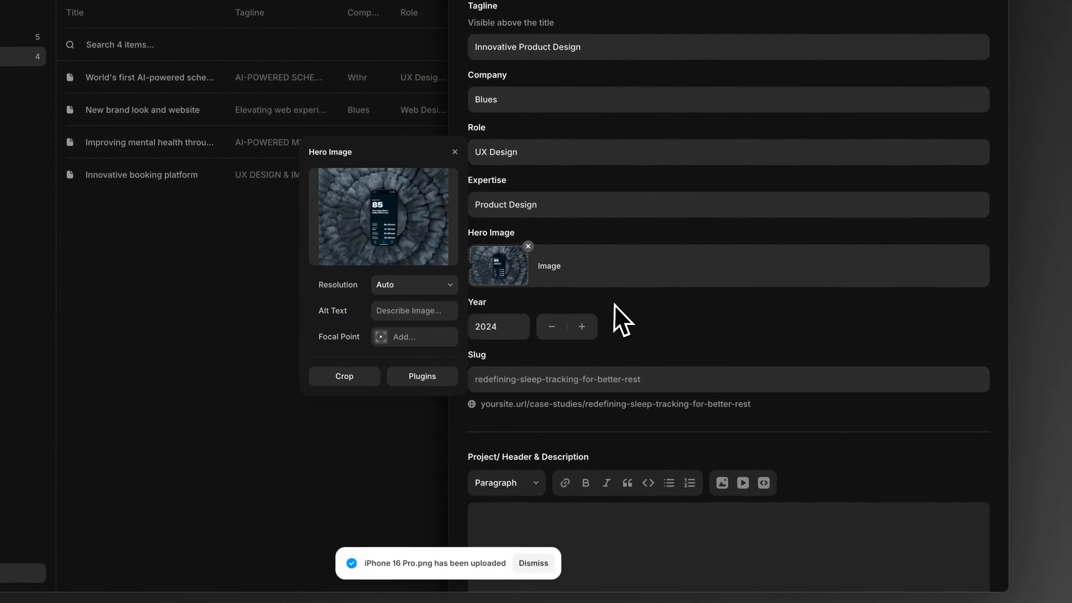
left_click(622, 320)
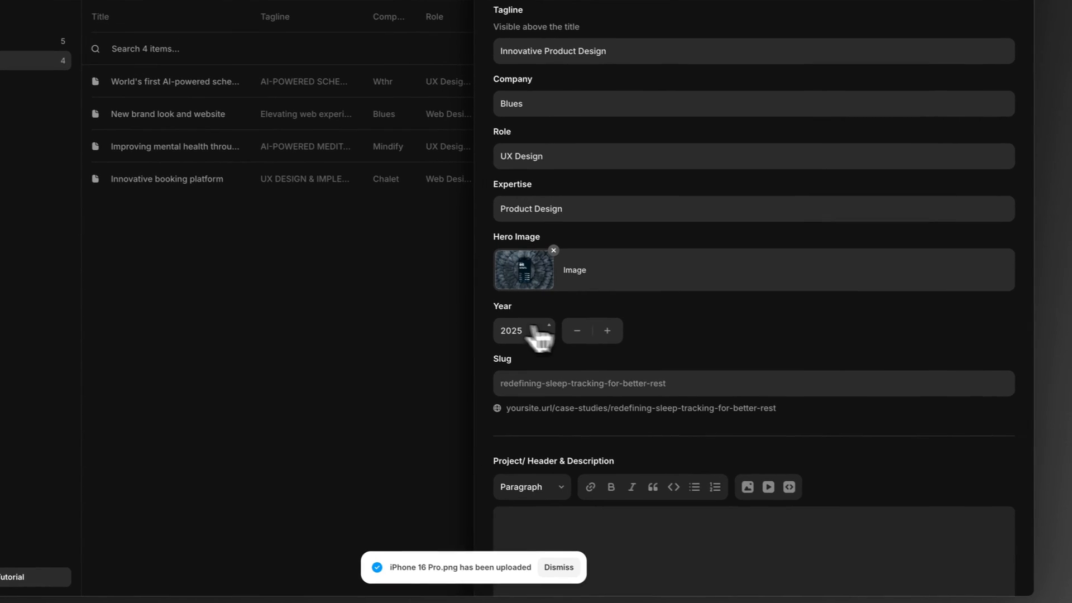
Step: Paste the copied project description text into the Project/ Header & Description field
scroll(697, 313, "down", 3)
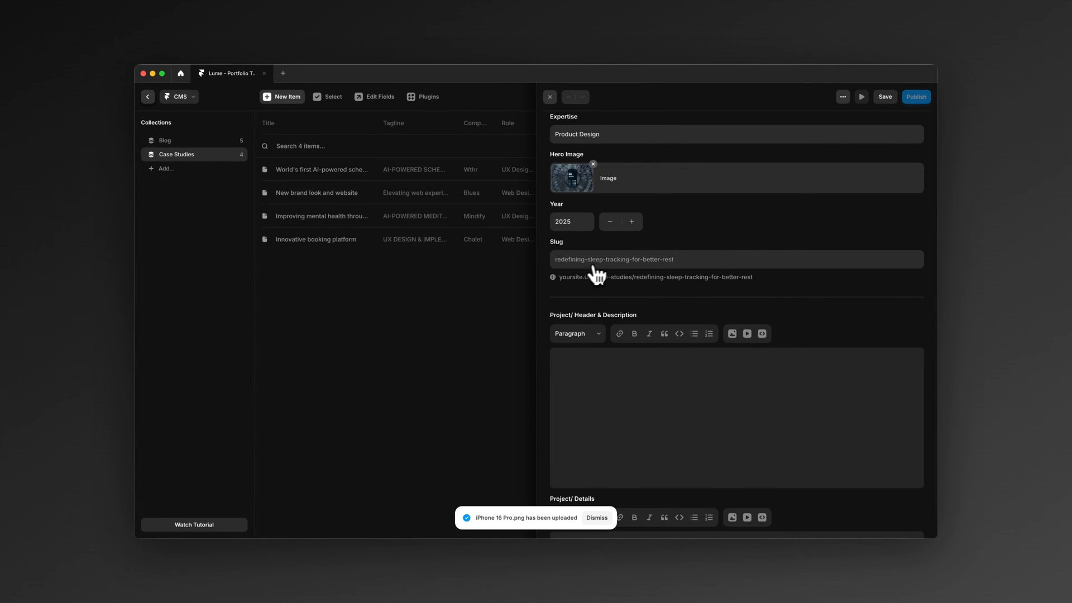
scroll(596, 273, "down", 3)
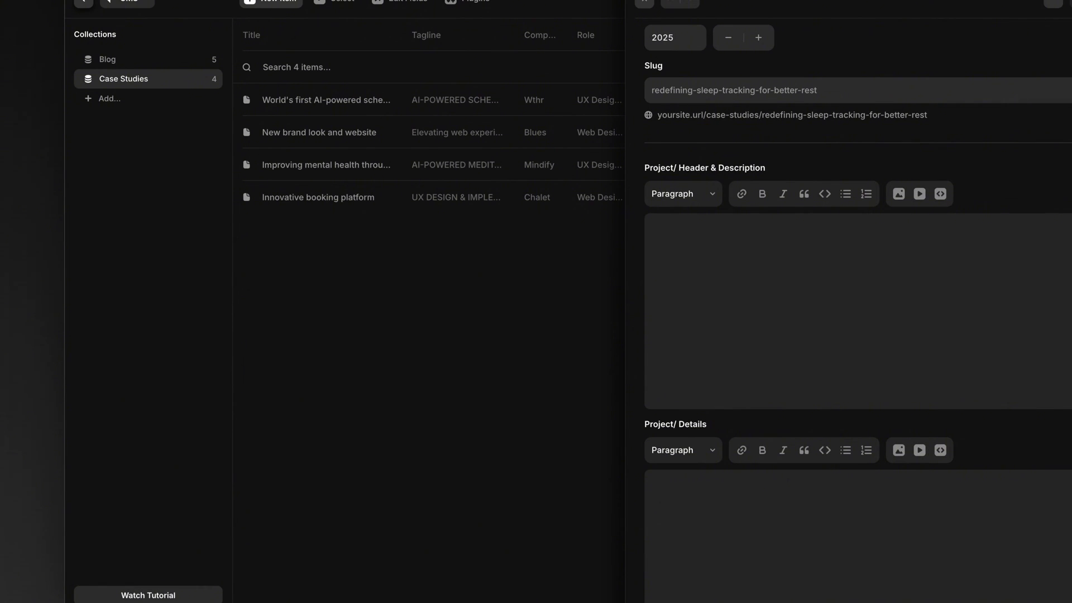
left_click(722, 327)
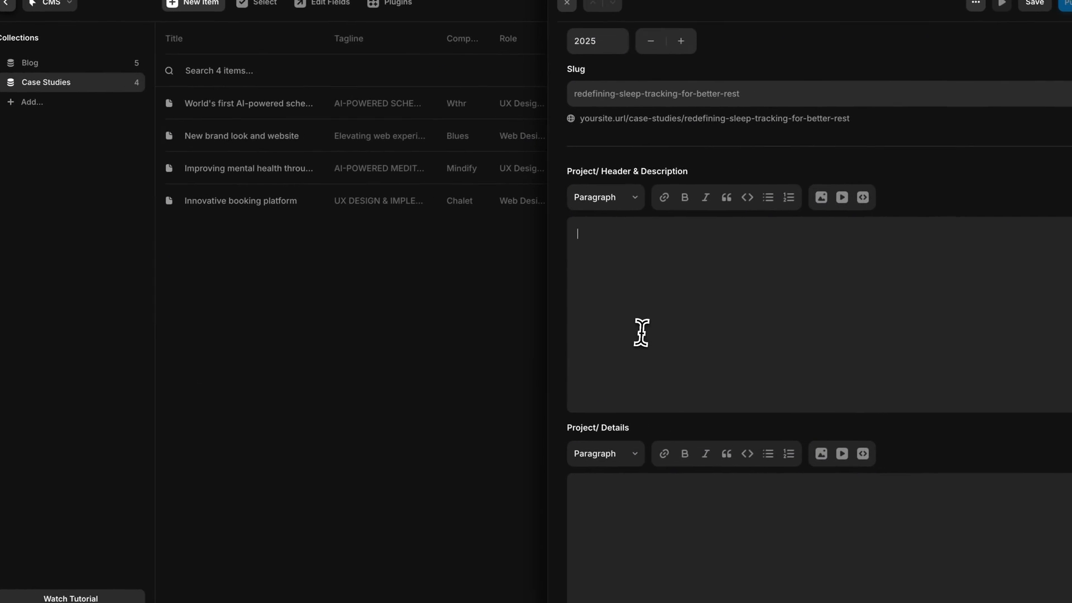
type("Project Description Problem Statement Millions of people struggle with poor sleep, yet they lack tools that provide actionable insights and guidance tailored to their needs. Existing apps often overwhelm users with data without addressing the root causes of poor sleep or offering achievable steps to improve. Timeline 4 months (January 2024 – April 2024) Background Blues is a new app concept targeting sleep improvement through a user-first approach. Its goal is to move beyond generic sleep tracking and focus on creating meaningful experiences that help users understand their sleep patterns, adopt better habits, and achieve restful nights. The app is designed to be approachable, balancing science-driven insights with empathetic communication.")
Step: Delete the Problem Statement label and leave a blank line between the Project Description heading and the text below it
triple_click(636, 268)
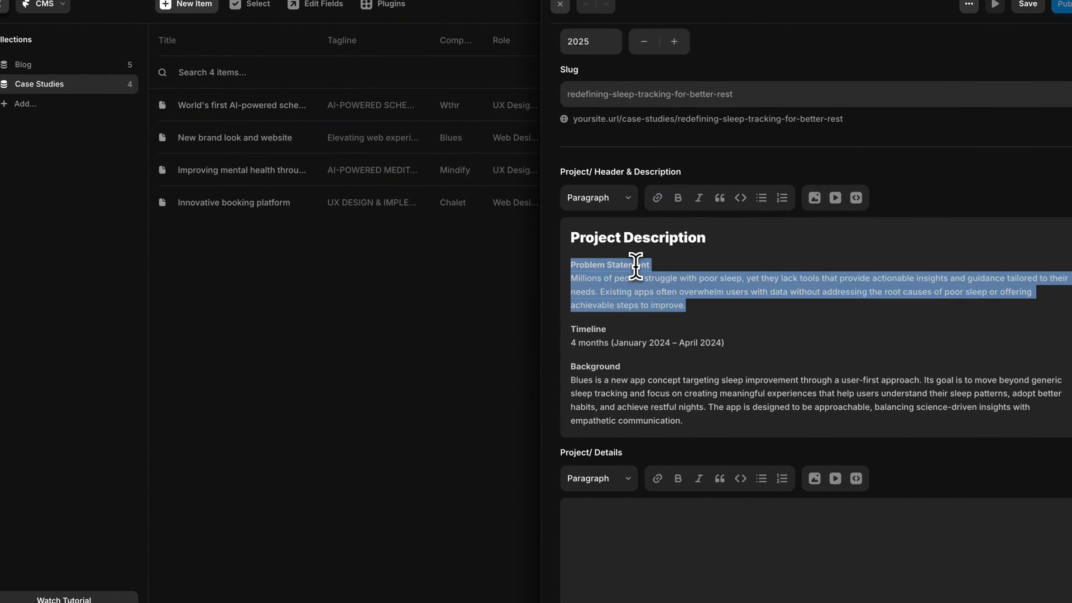
left_click(665, 265)
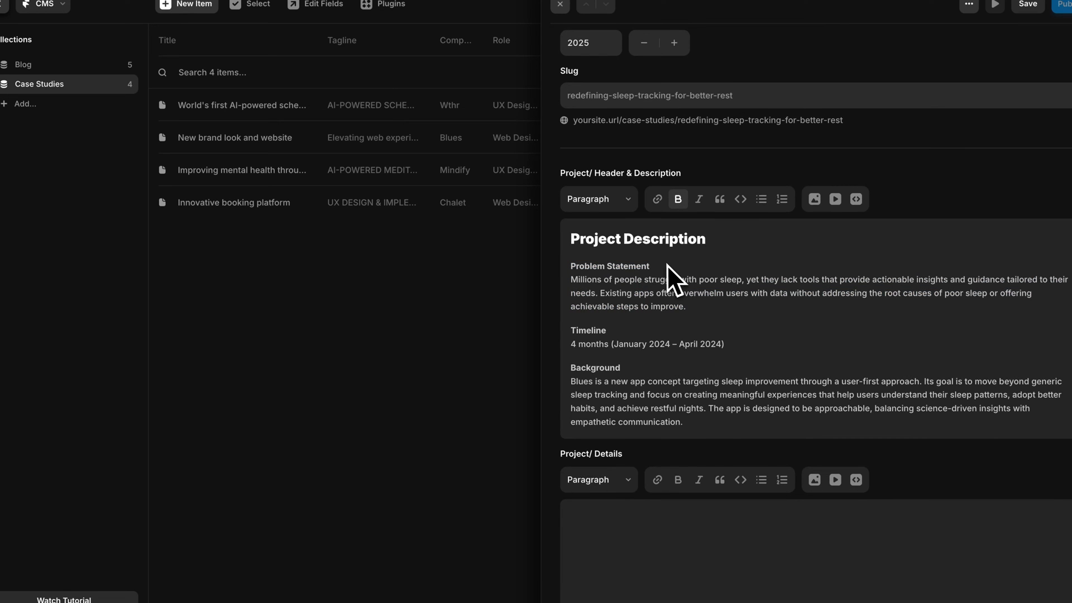
key("BackSpace")
key("BackSpace")
key("BackSpace")
key("BackSpace")
key("BackSpace")
key("BackSpace")
key("BackSpace")
key("BackSpace")
key("BackSpace")
key("BackSpace")
key("BackSpace")
key("BackSpace")
key("BackSpace")
key("BackSpace")
key("BackSpace")
key("BackSpace")
key("BackSpace")
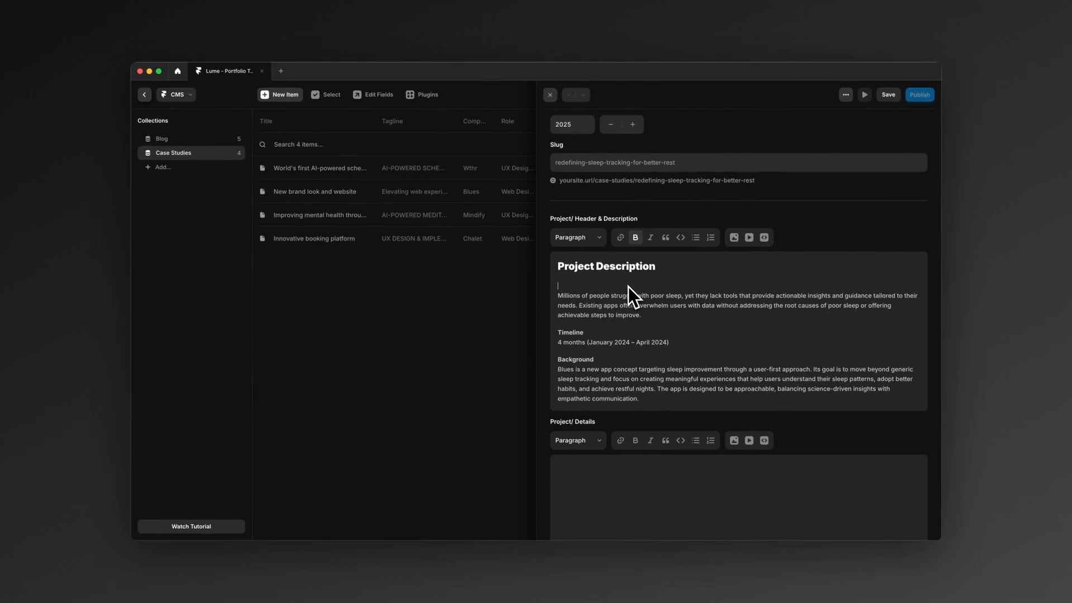
key("BackSpace")
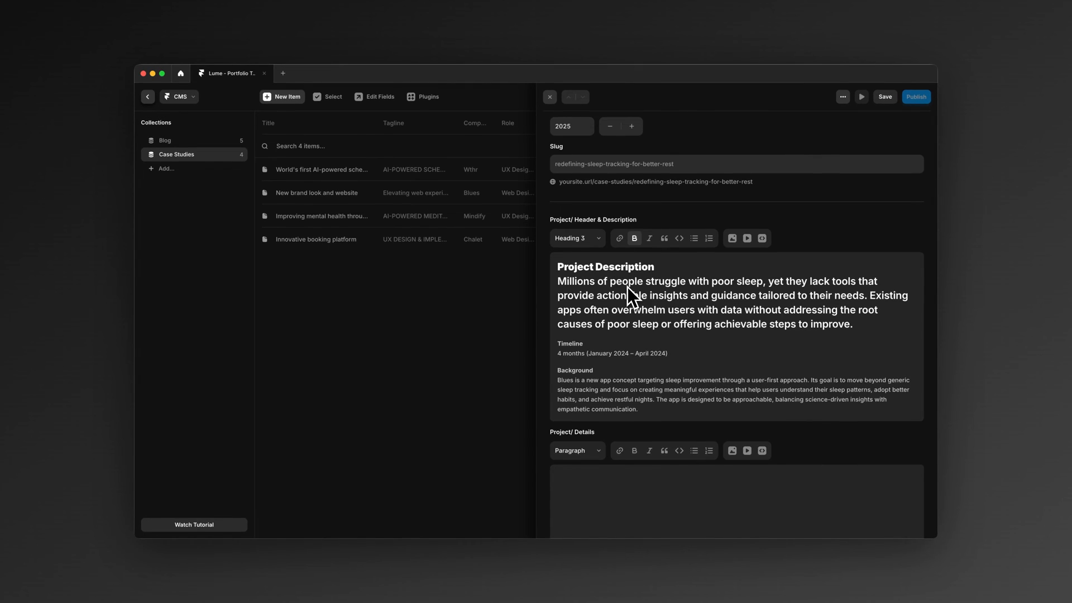
key("Return")
key("BackSpace")
key("Return")
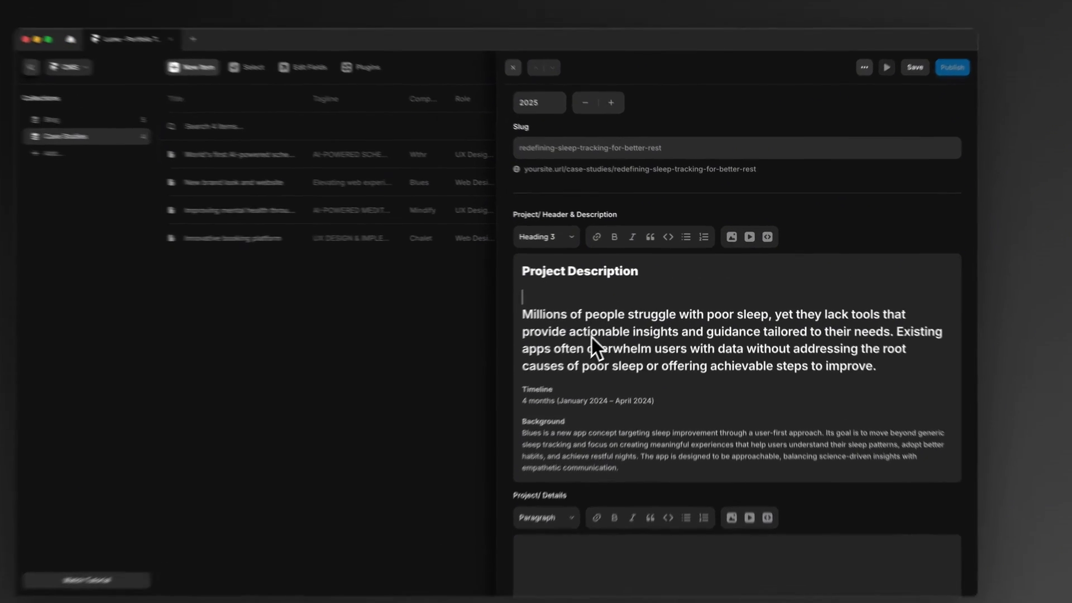
Step: Try to format the problem text as Paragraph and redo the line break beneath the Project Description heading
triple_click(614, 320)
left_click(598, 239)
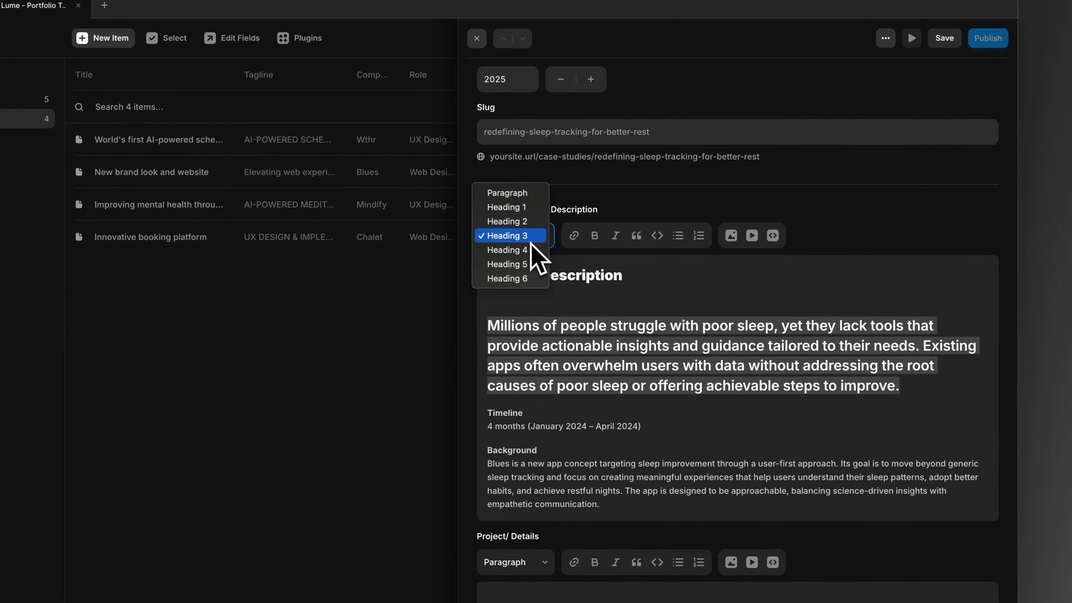
left_click(524, 195)
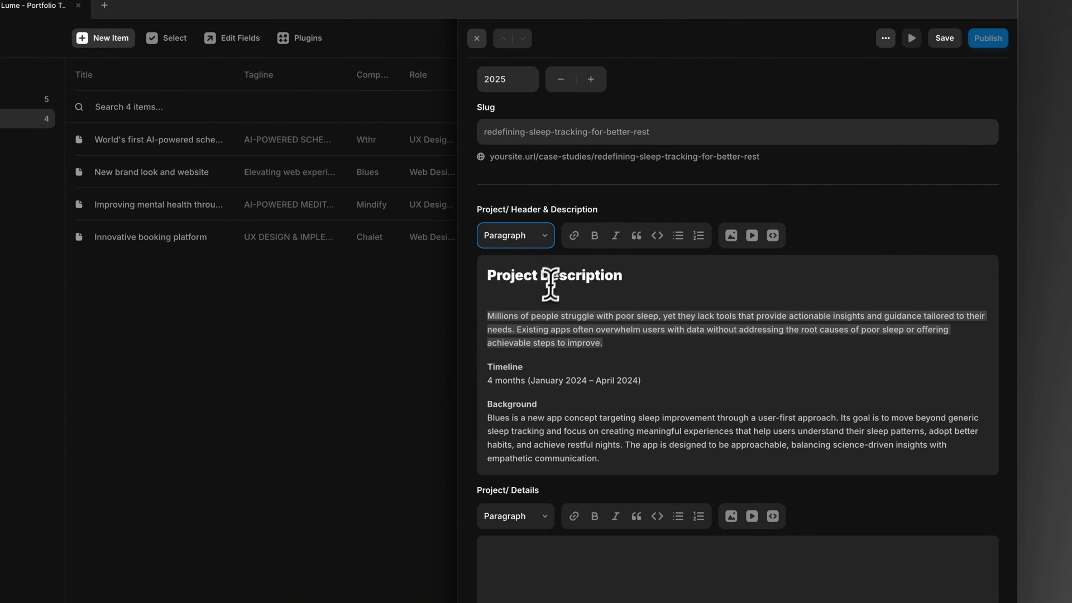
left_click(529, 301)
key("BackSpace")
key("Return")
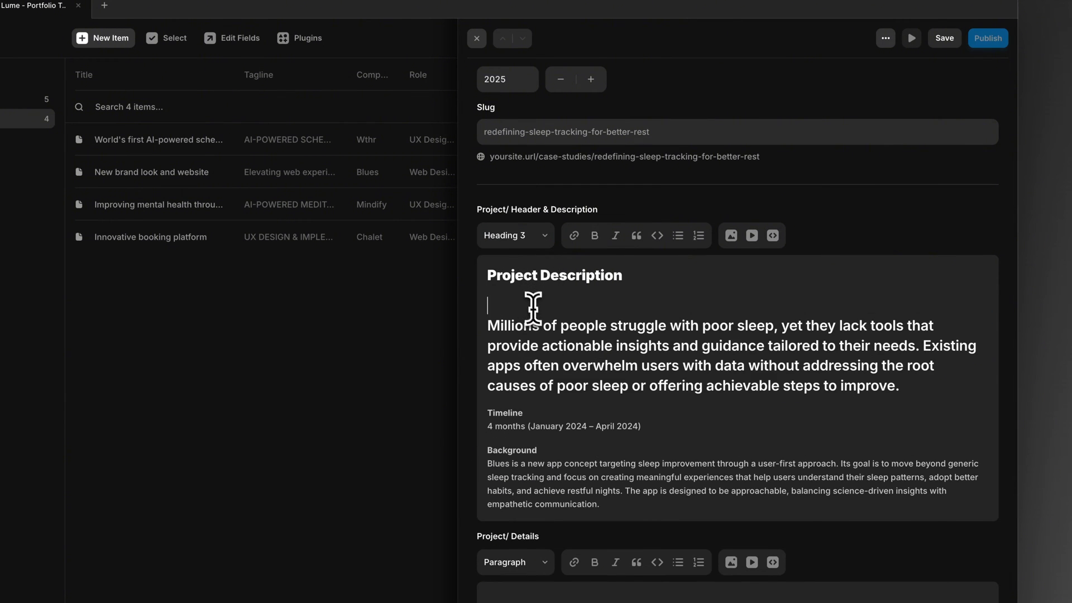
Step: Apply the Paragraph style to the text starting "Millions of people struggle with poor sleep"
triple_click(536, 334)
left_click_drag(489, 326, 937, 389)
left_click(543, 238)
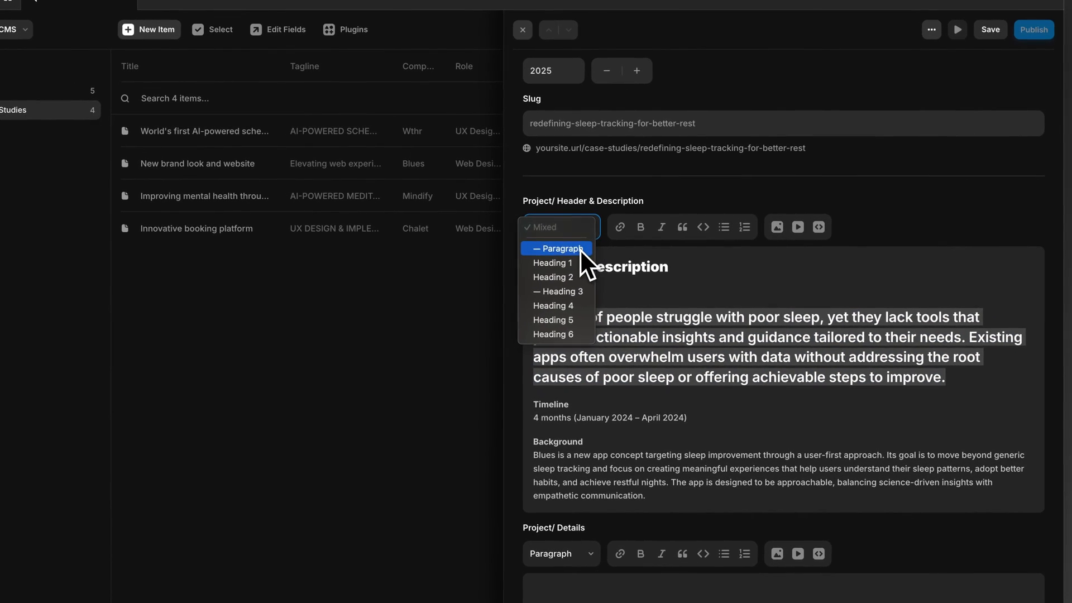
left_click(552, 248)
Step: Move the Timeline and Background sections from Project/ Header & Description into the Project/ Details field
triple_click(558, 359)
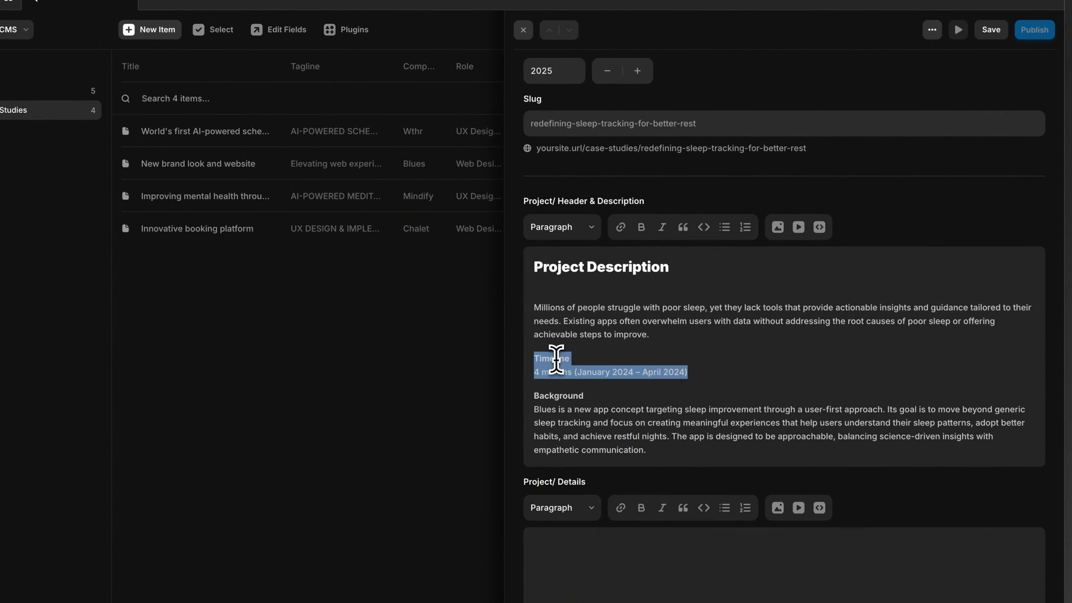
scroll(664, 352, "down", 1)
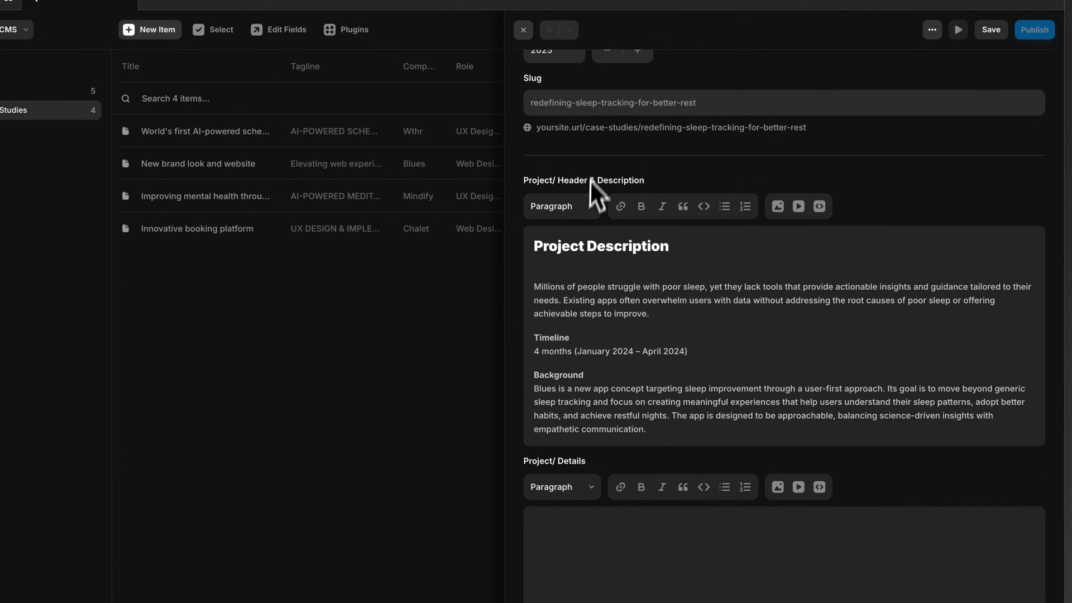
scroll(591, 284, "down", 3)
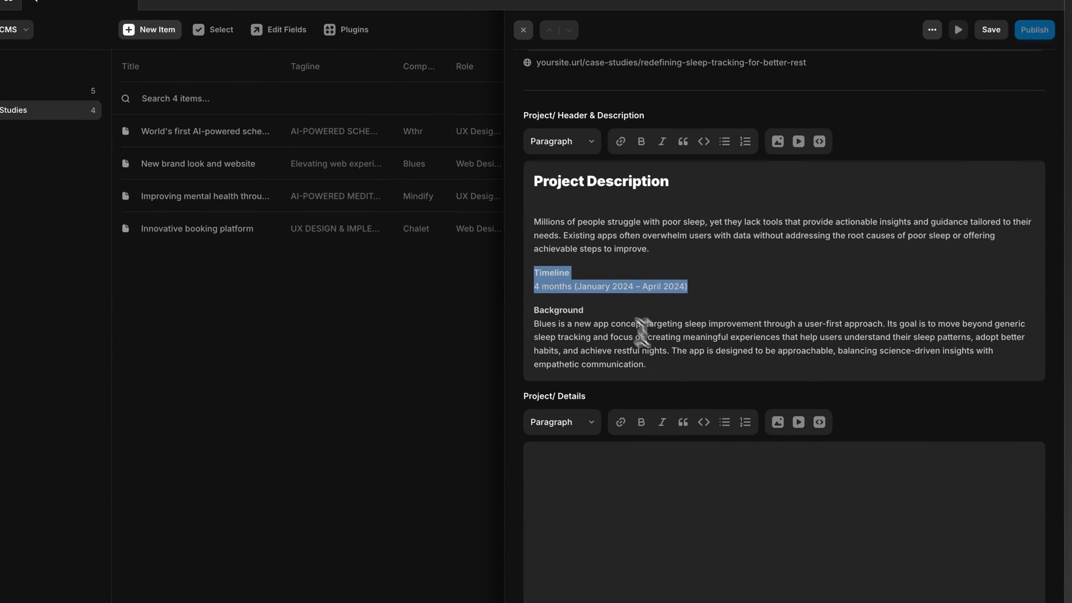
left_click_drag(686, 364, 533, 279)
key("ctrl+c")
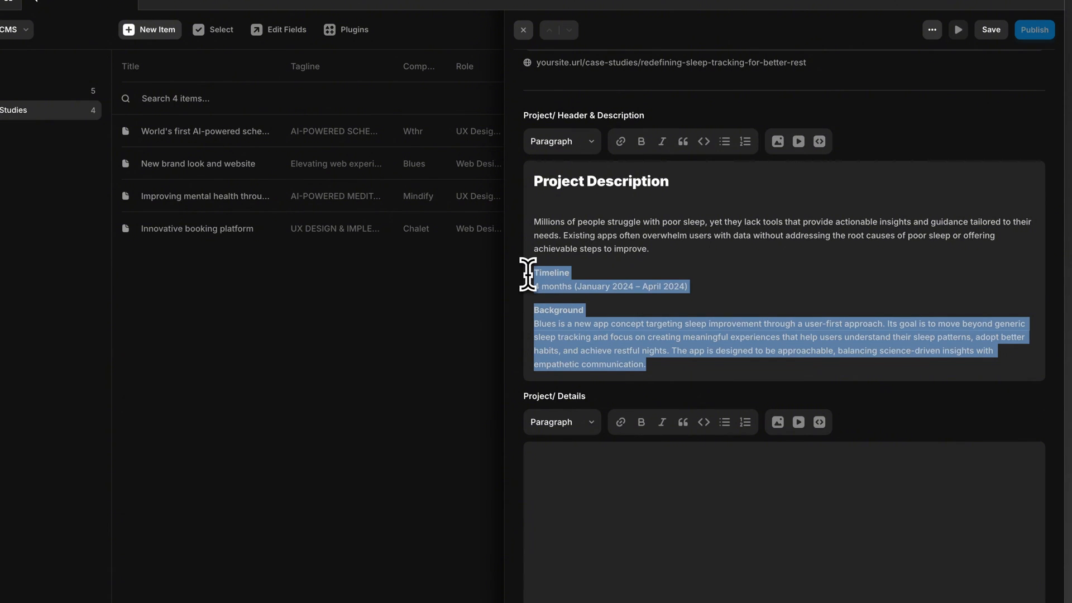
key("BackSpace")
left_click(587, 490)
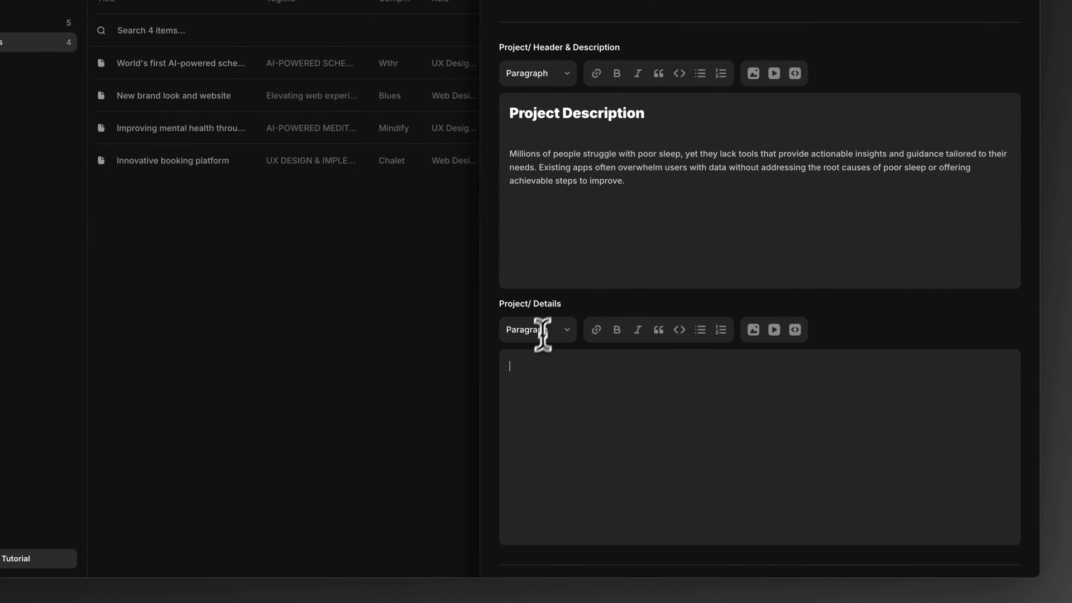
key("ctrl+v")
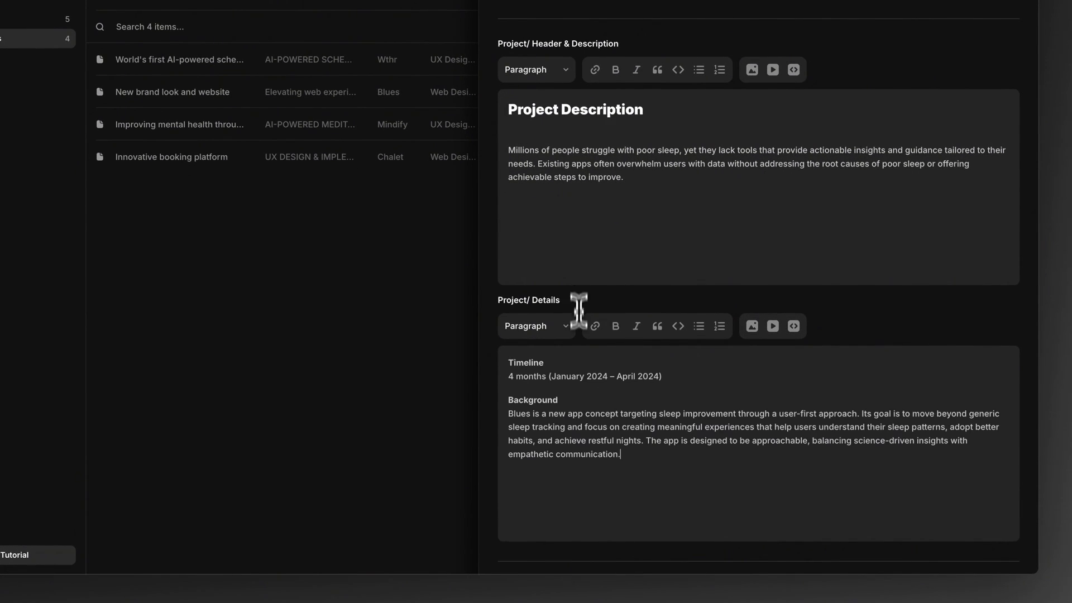
Step: Save the new case study and return to the Case Studies item list
scroll(586, 402, "down", 3)
scroll(697, 380, "up", 3)
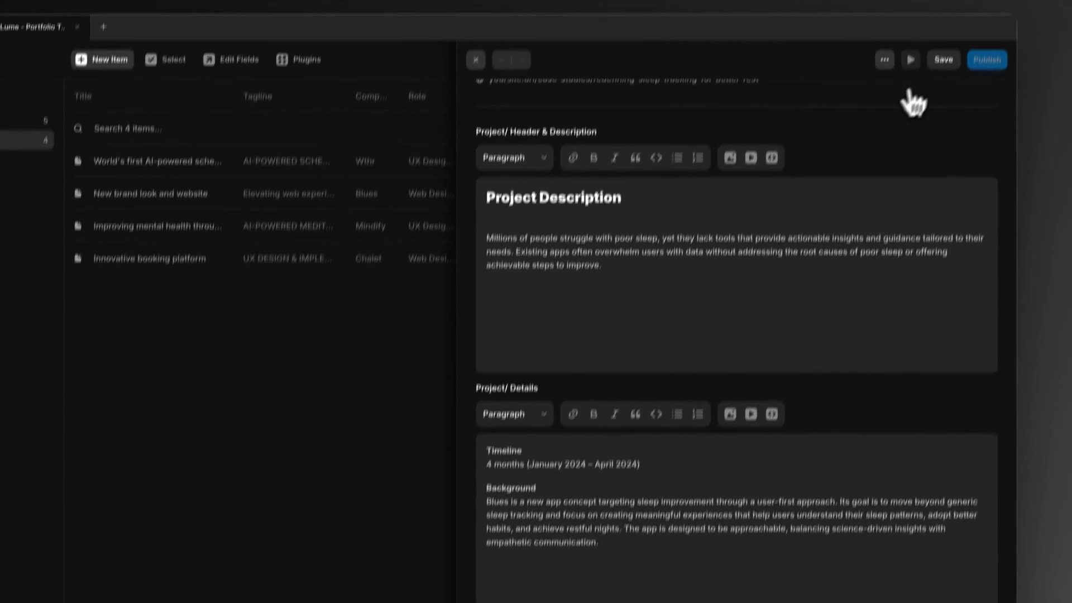
left_click(939, 100)
left_click(383, 281)
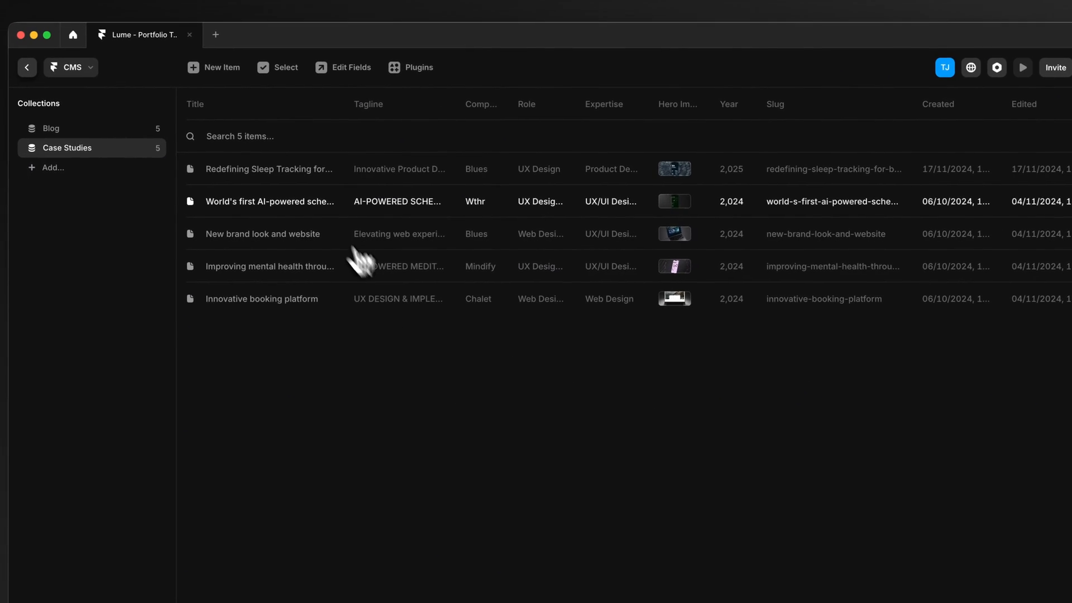
left_click(301, 172)
left_click(317, 444)
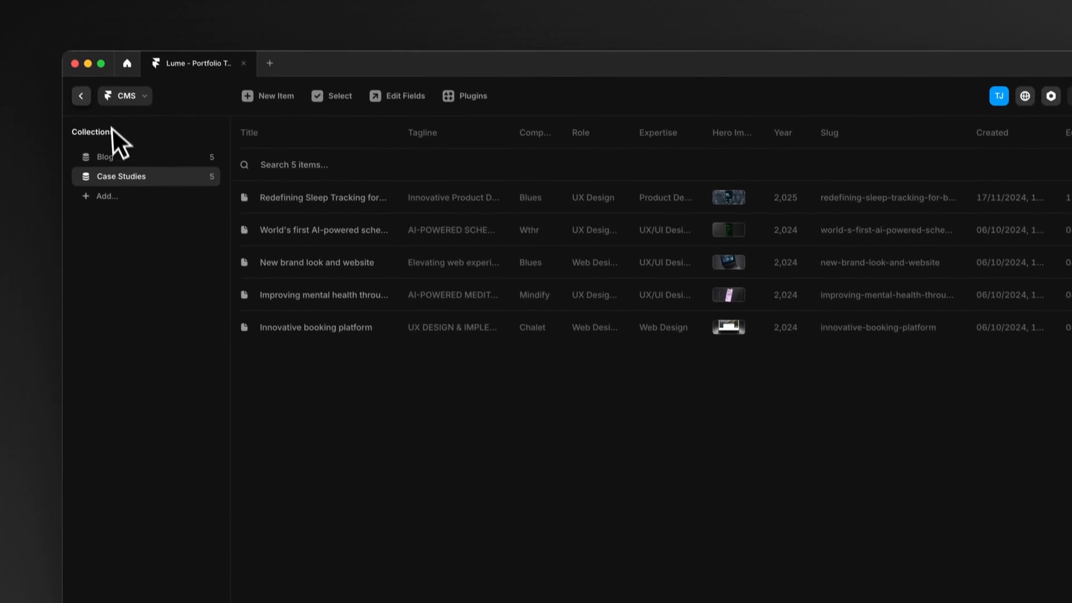
Step: Leave the CMS for the canvas and review the new sleep tracking case study's page layout, details and hero image
left_click(61, 40)
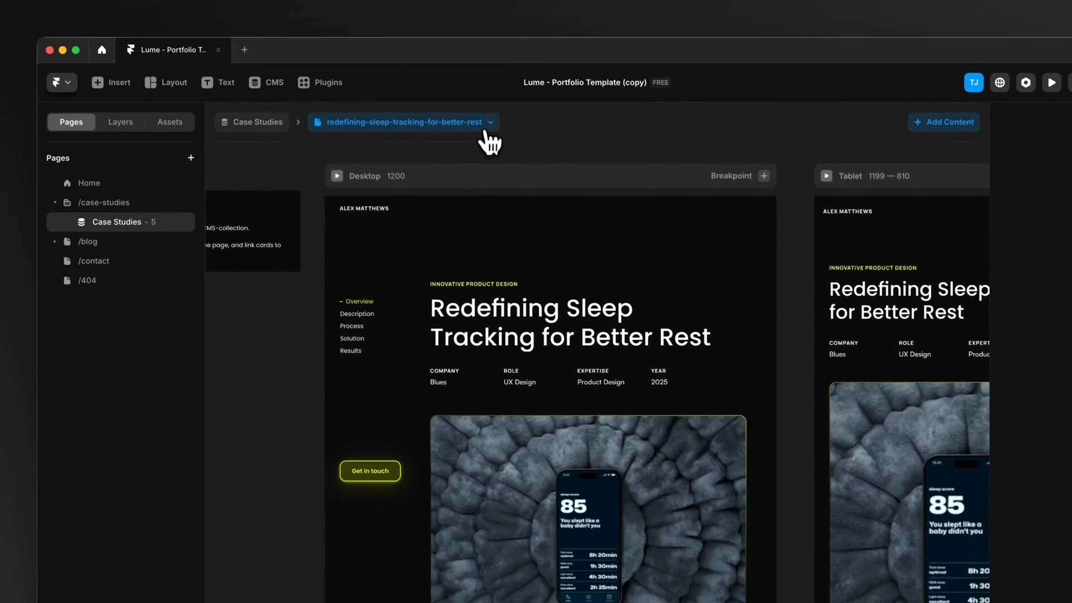
left_click(511, 149)
left_click(390, 416)
scroll(358, 383, "down", 3)
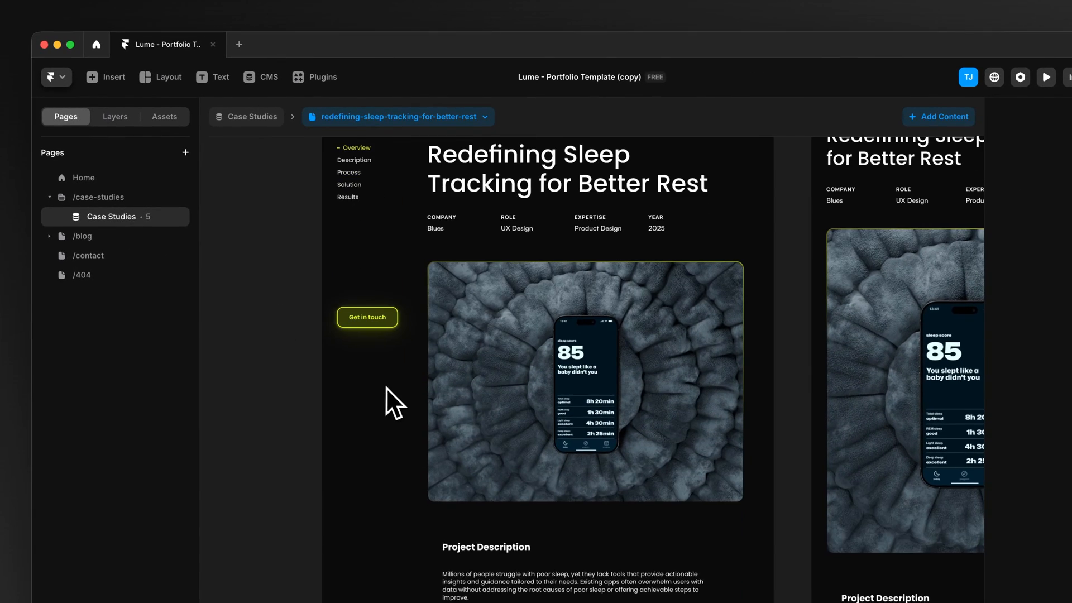
scroll(447, 335, "up", 2)
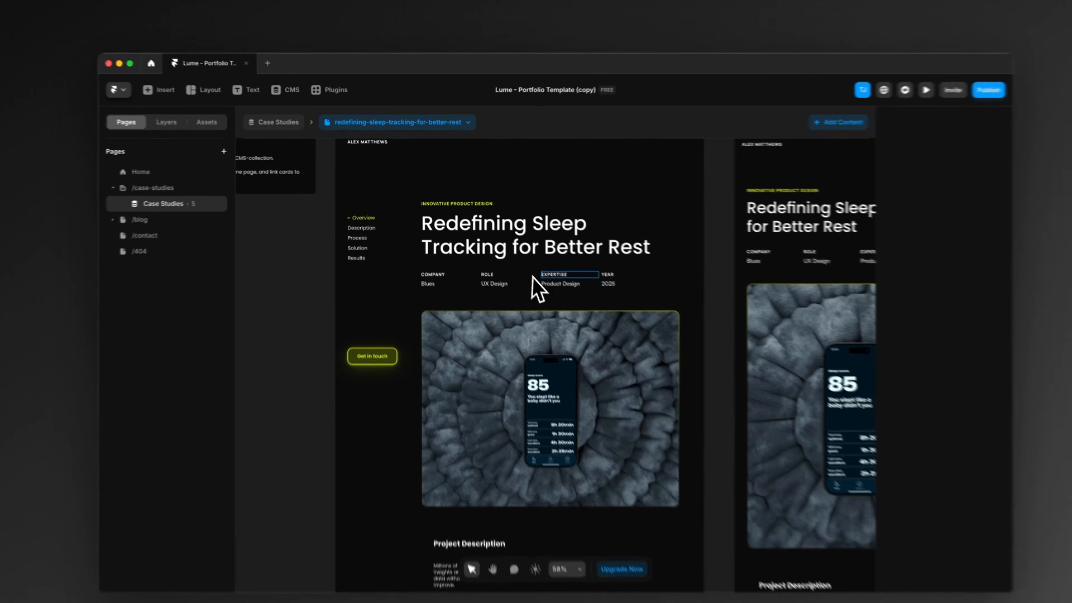
Step: Review the Project Description, Timeline and Background sections of the sleep tracking case study page on the canvas
scroll(599, 369, "down", 3)
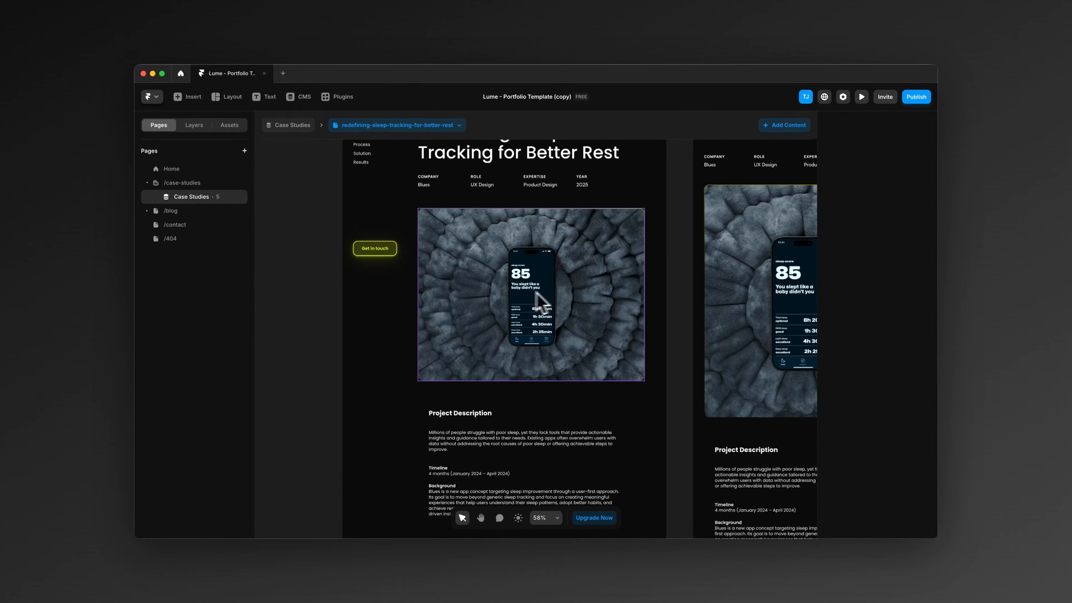
scroll(505, 297, "down", 5)
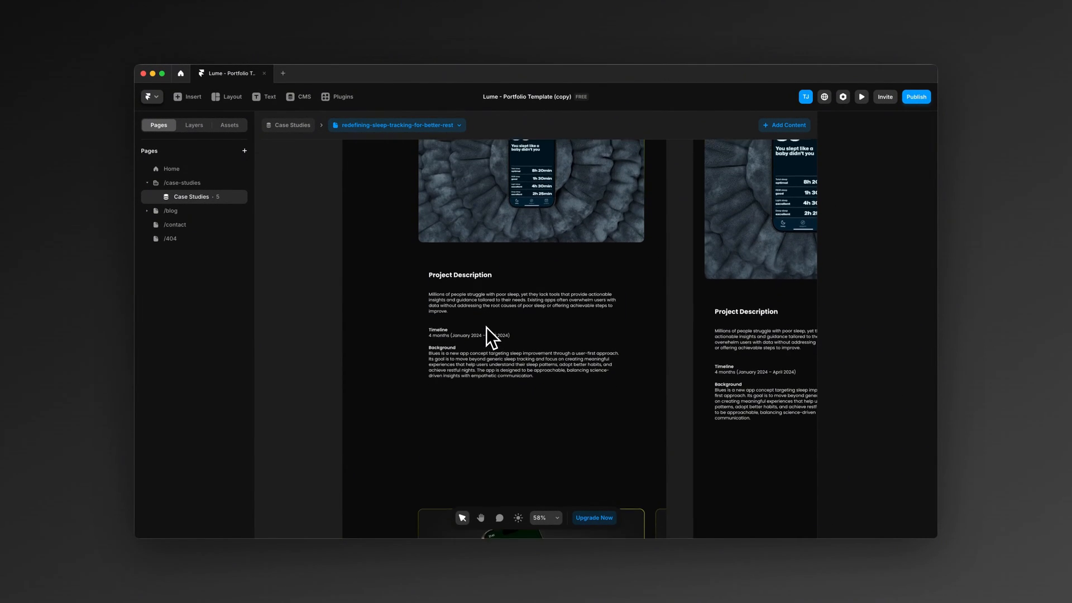
scroll(499, 401, "down", 2)
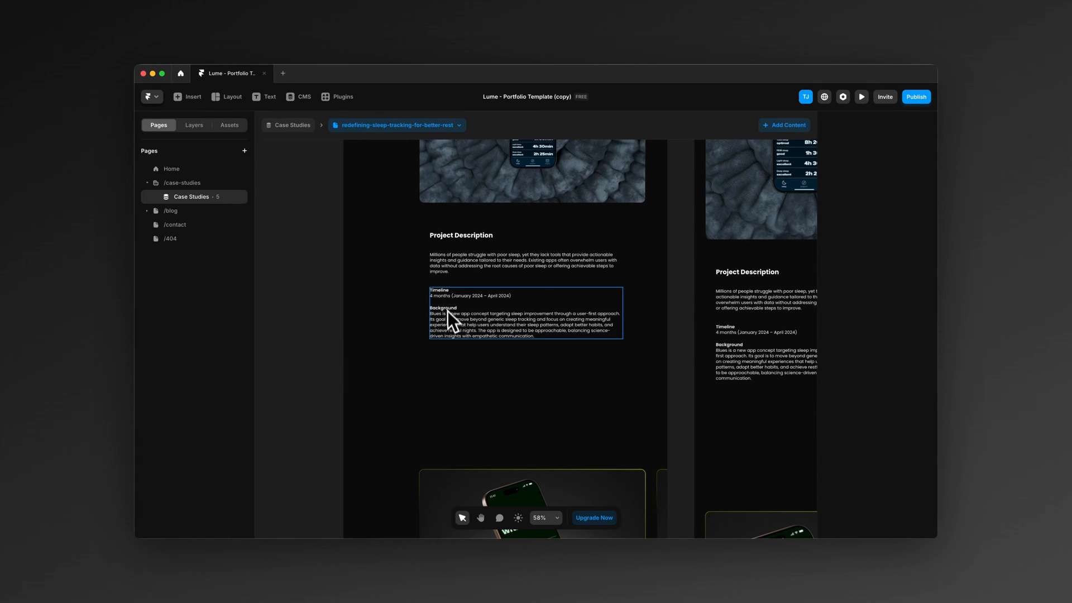
scroll(369, 326, "down", 2)
scroll(402, 318, "up", 1)
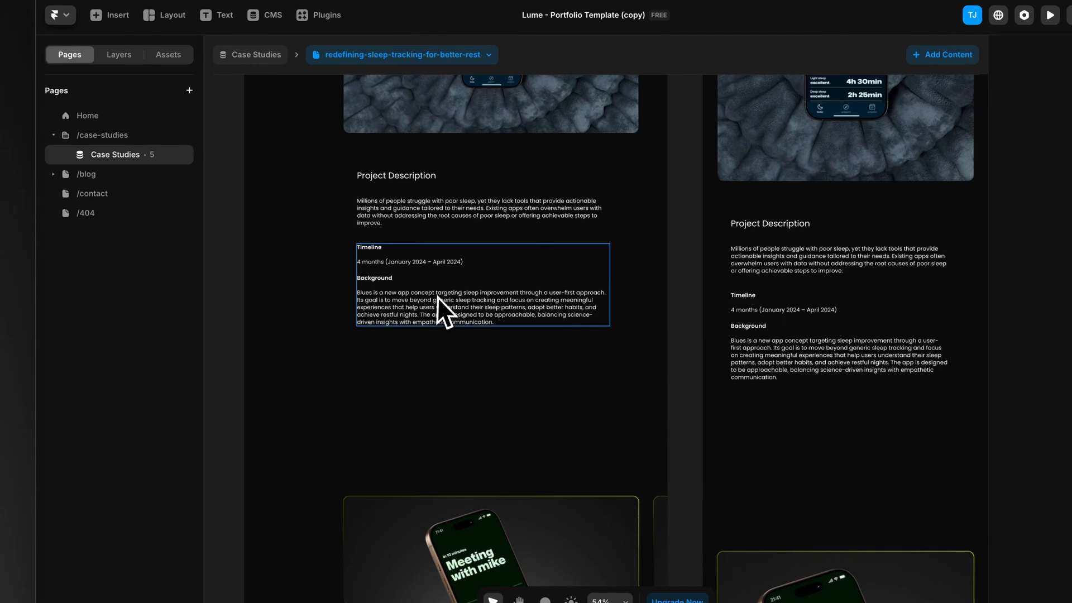
Step: Open the case study's content and fill Process/ Header & Description with the heading Process and the paragraph starting "This step focused on identifying user pain points"
left_click(435, 299)
double_click(433, 299)
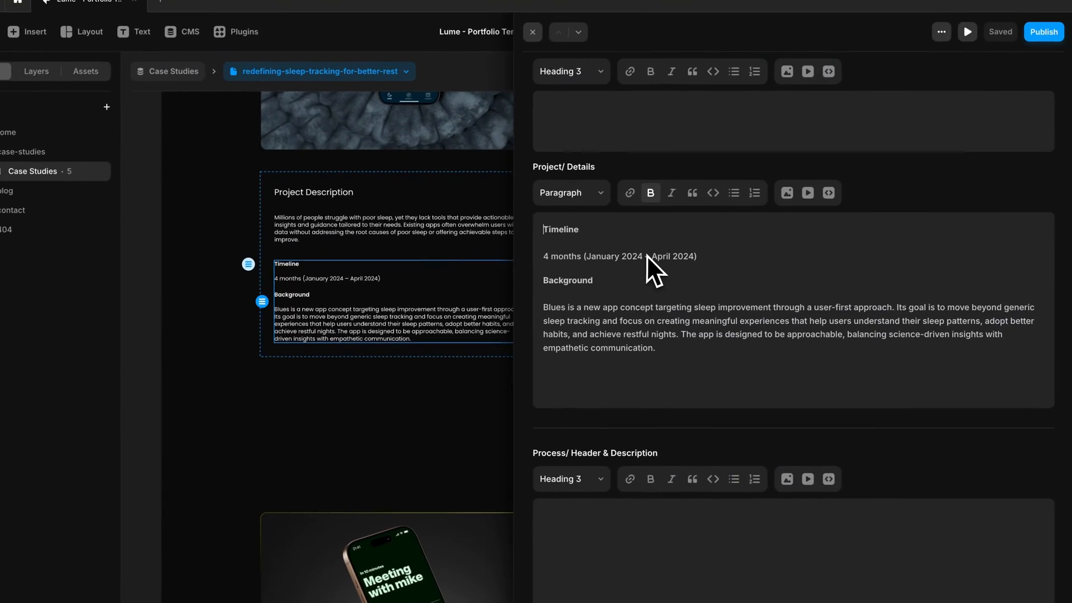
scroll(637, 274, "up", 5)
scroll(621, 280, "down", 5)
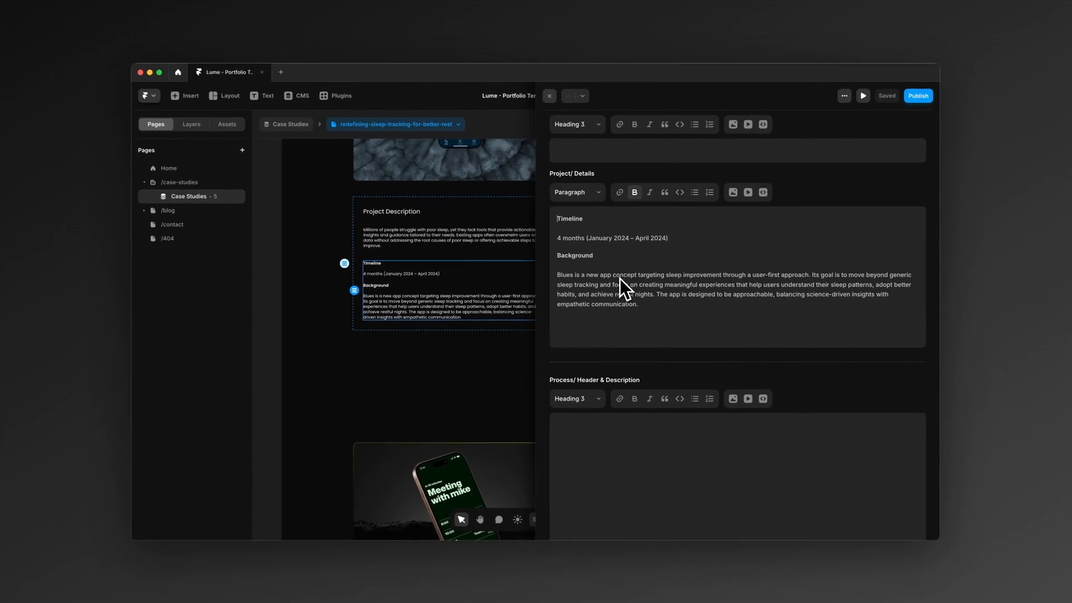
scroll(619, 279, "down", 1)
scroll(614, 307, "up", 1)
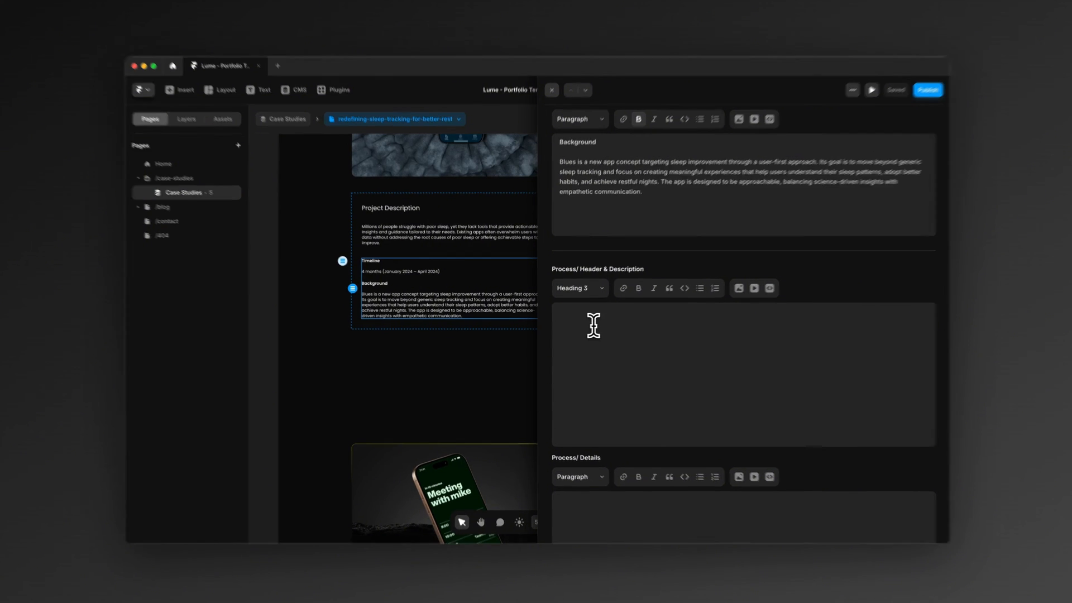
left_click(594, 326)
type("Process")
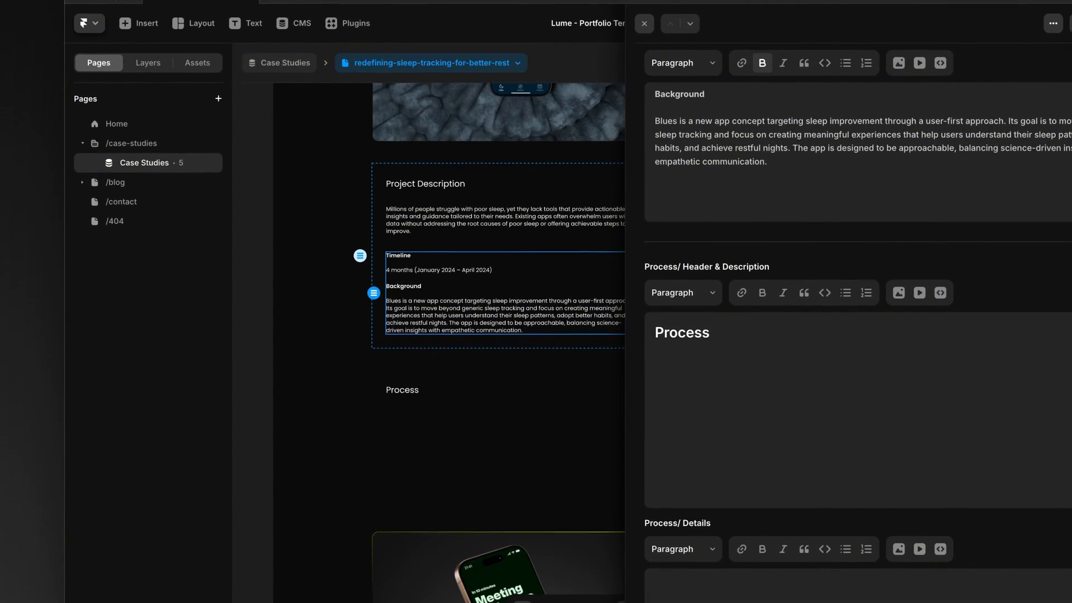
key("Return")
type("This step focused on identifying user pain points and understanding the context of poor sleep. Through interviews, surveys, and competitor analysis, we gathered insights into user frustrations with existing solutions and their unmet needs.")
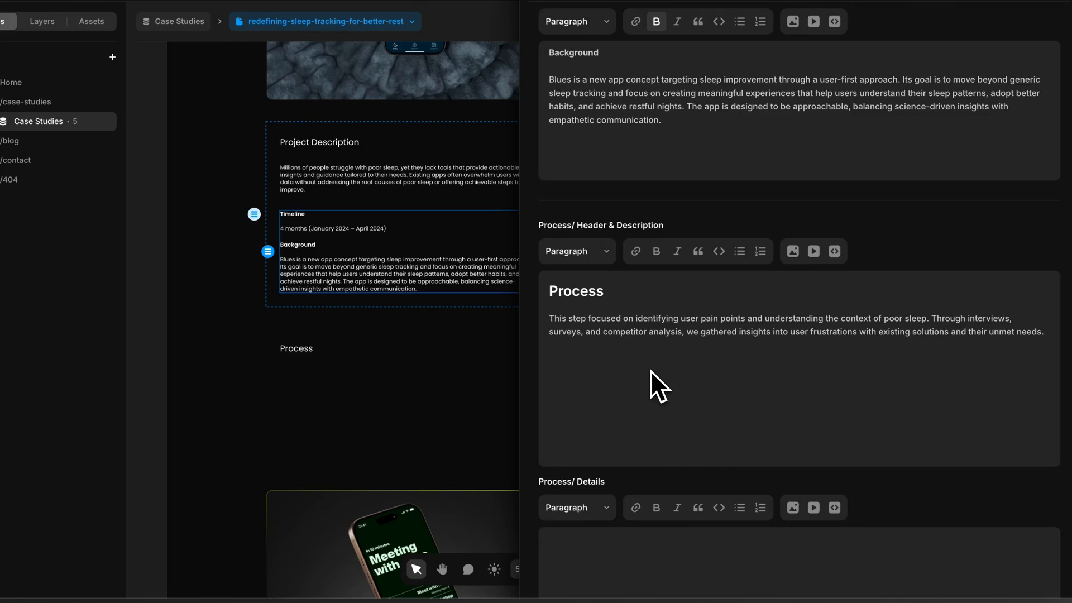
Step: Fill Process/ Details with the prepared User Interviews & Surveys, Competitor Analysis and Key Findings text
scroll(651, 371, "down", 3)
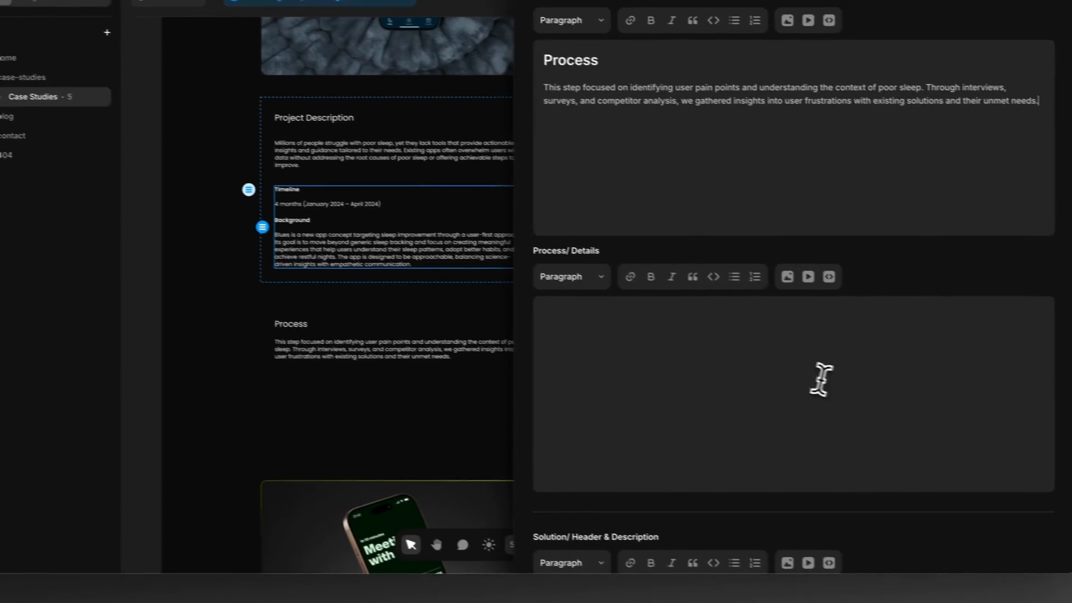
left_click(818, 430)
type("User Interviews & Surveys Conducted interviews with 15 users aged 25–45 and surveyed 200+ users to understand common sleep issues and expectations from sleep apps. Competitor Analysis Reviewed top sleep apps to uncover gaps in user experience and potential differentiation opportunities. Key Findings: Users wanted quick, digestible insights rather than raw data. Personalization and relevance were critical; generic advice was often ignored. Sleep-related issues intersected with other habits like stress management and nutrition.")
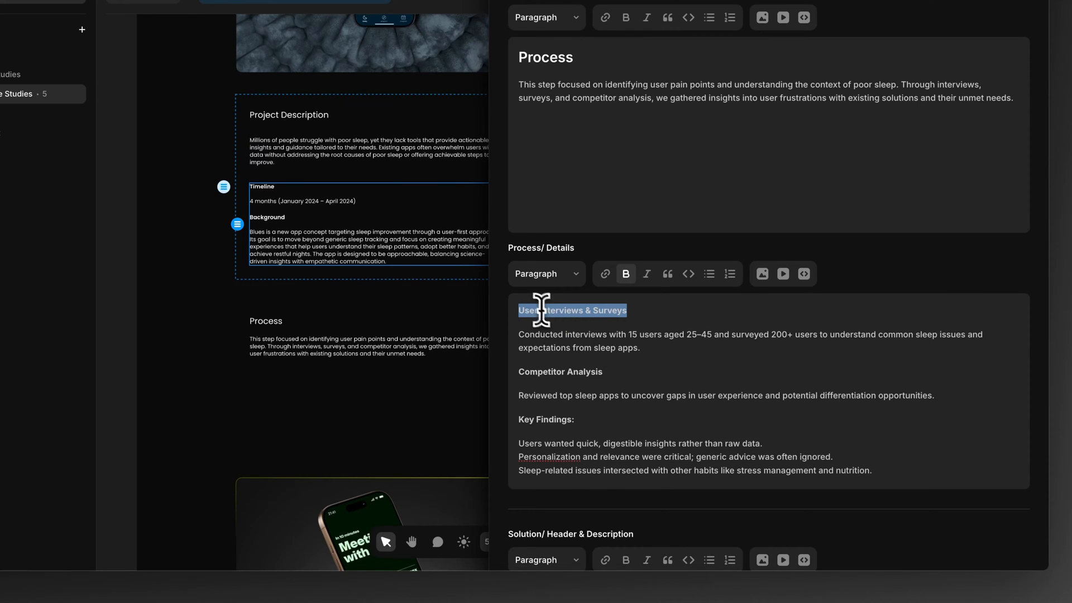
triple_click(544, 343)
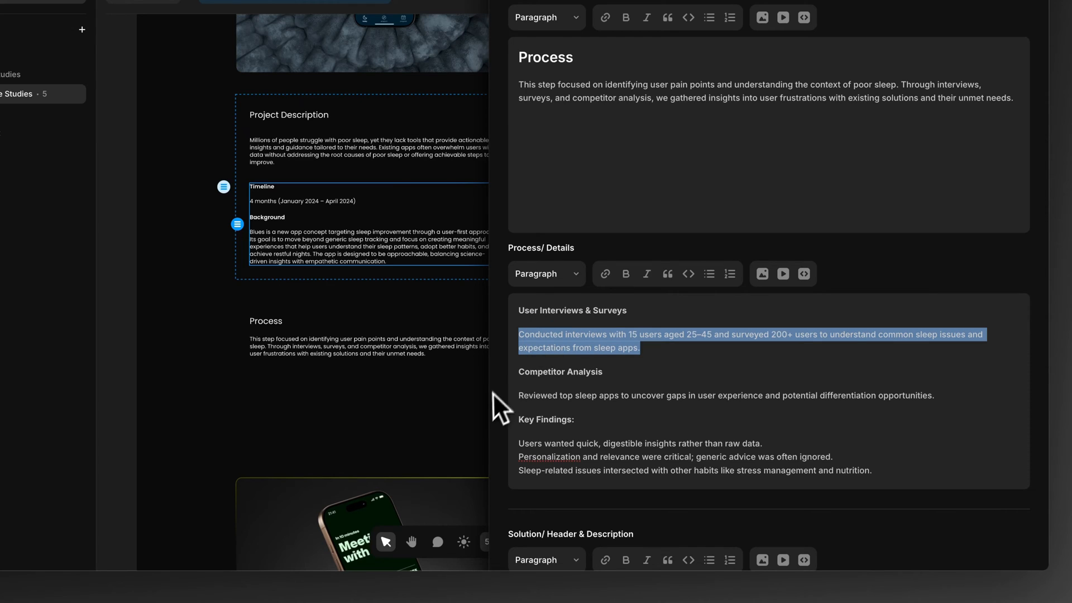
left_click(623, 331)
Step: Close the content editor and review the Process section on the case study page
left_click(333, 416)
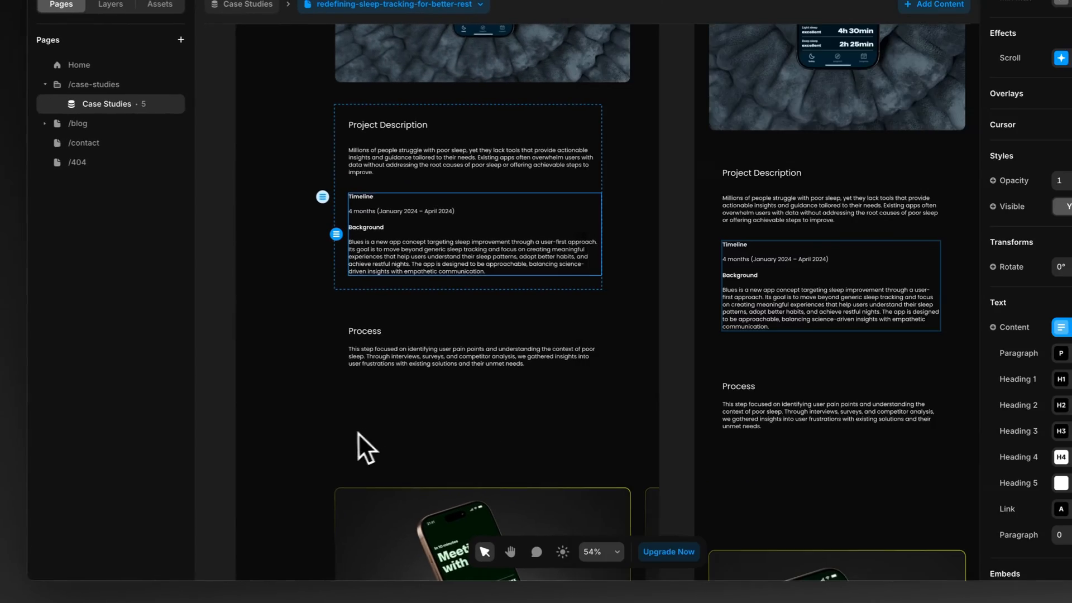
left_click(304, 429)
scroll(307, 429, "down", 3)
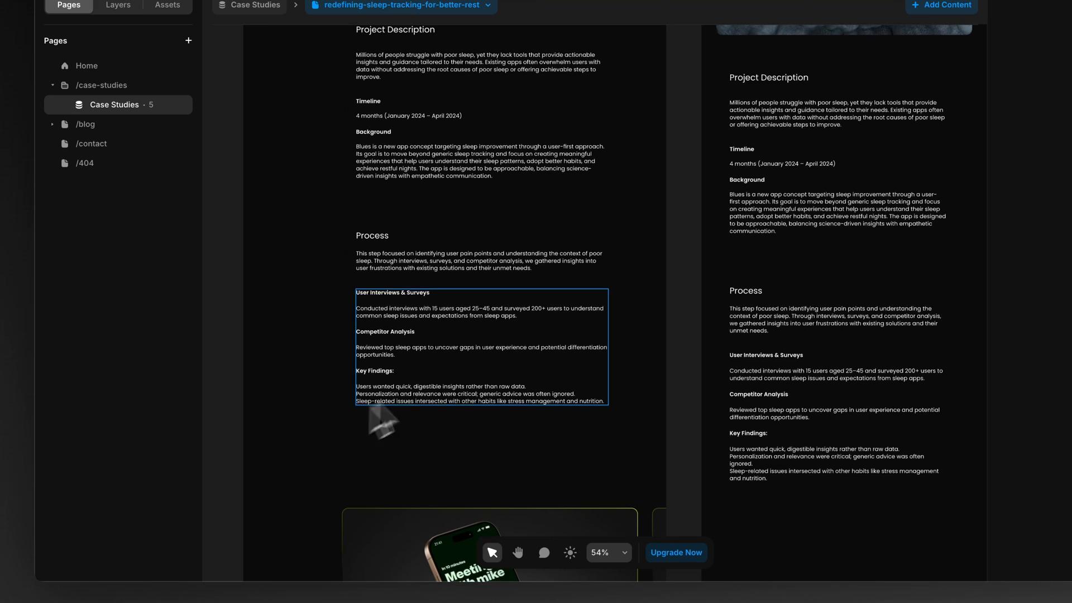
scroll(410, 333, "down", 3)
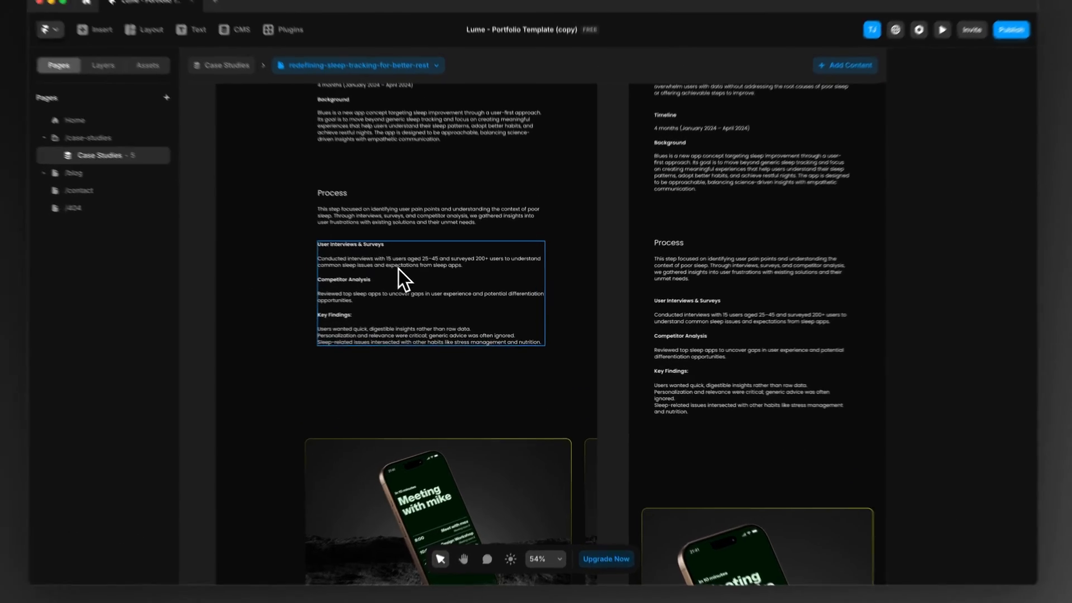
Step: Reopen the case study's content and add the title Solution as Heading 3 in Solution/ Header & Description
double_click(428, 288)
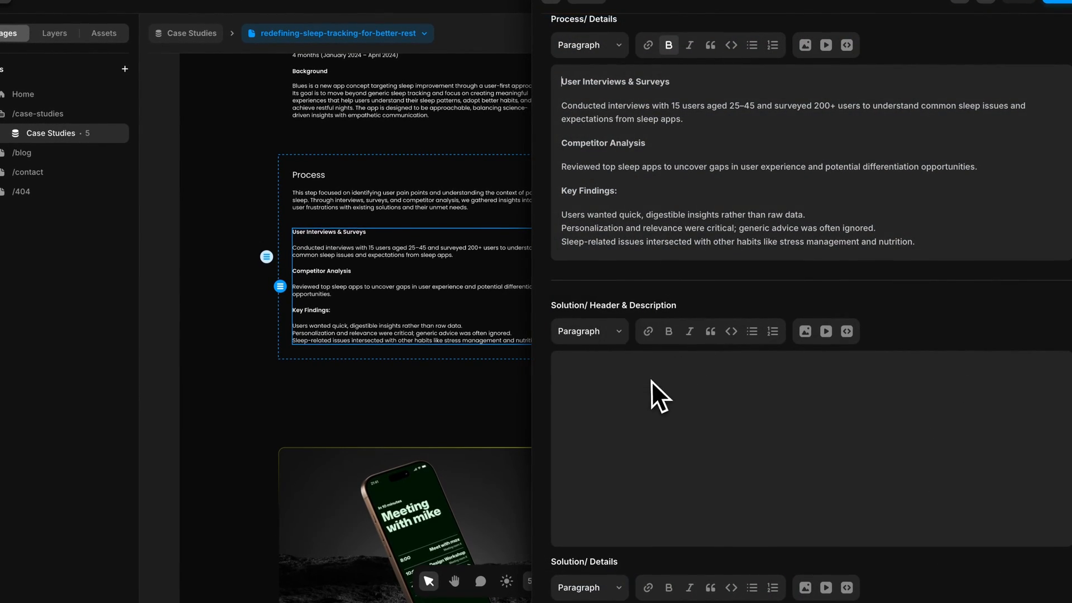
scroll(659, 363, "down", 4)
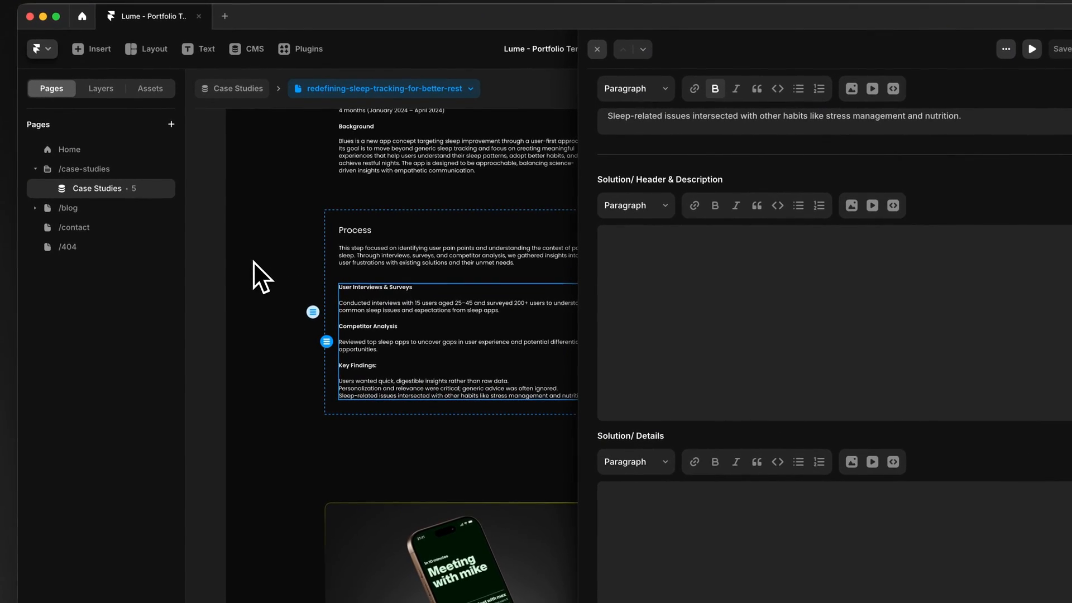
scroll(781, 312, "up", 1)
left_click(716, 321)
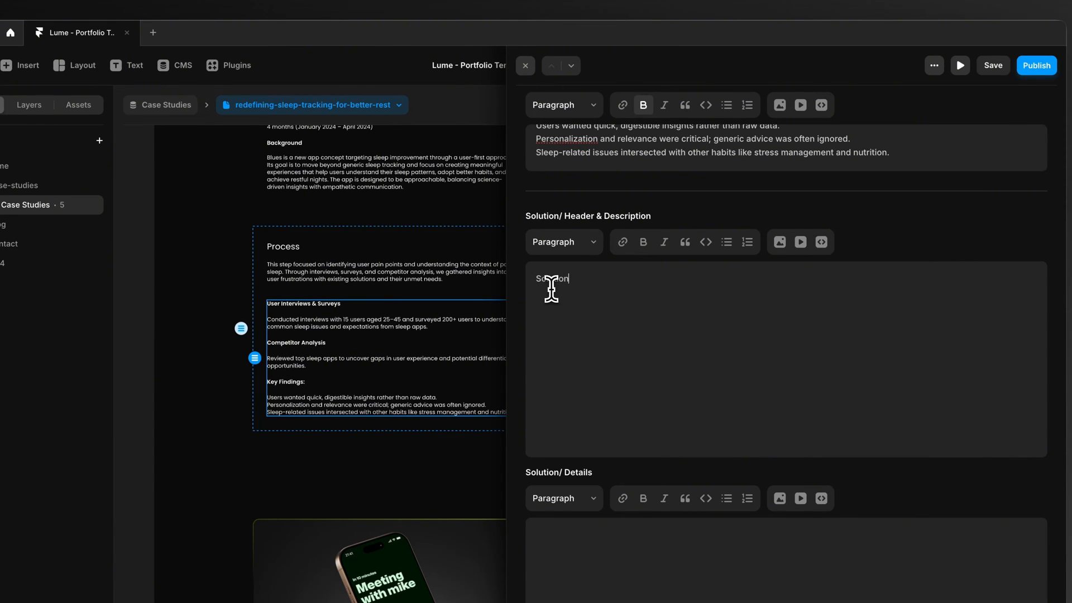
left_click(572, 256)
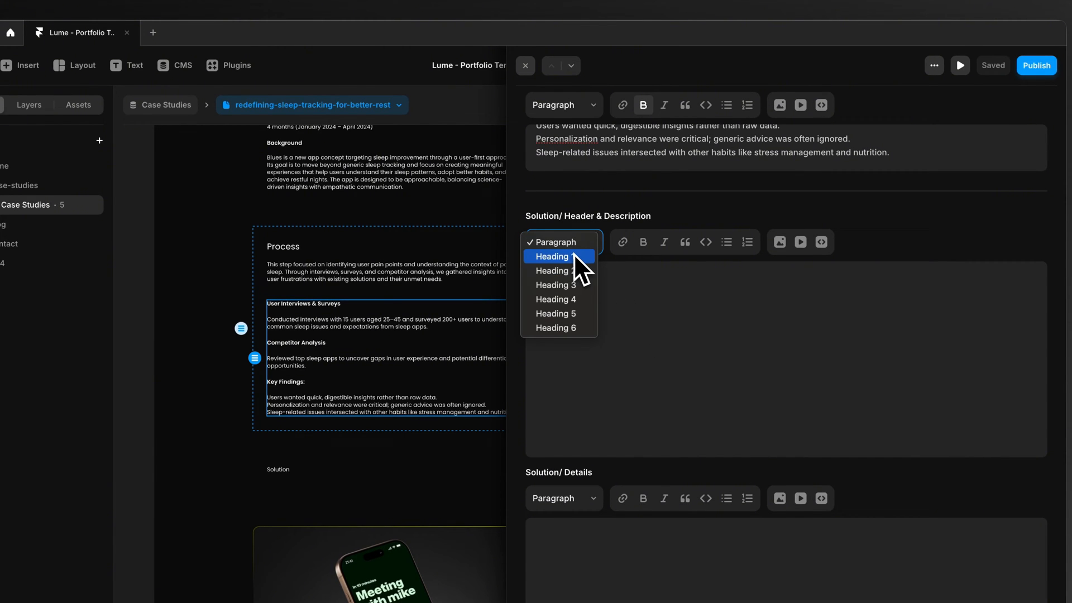
left_click(568, 283)
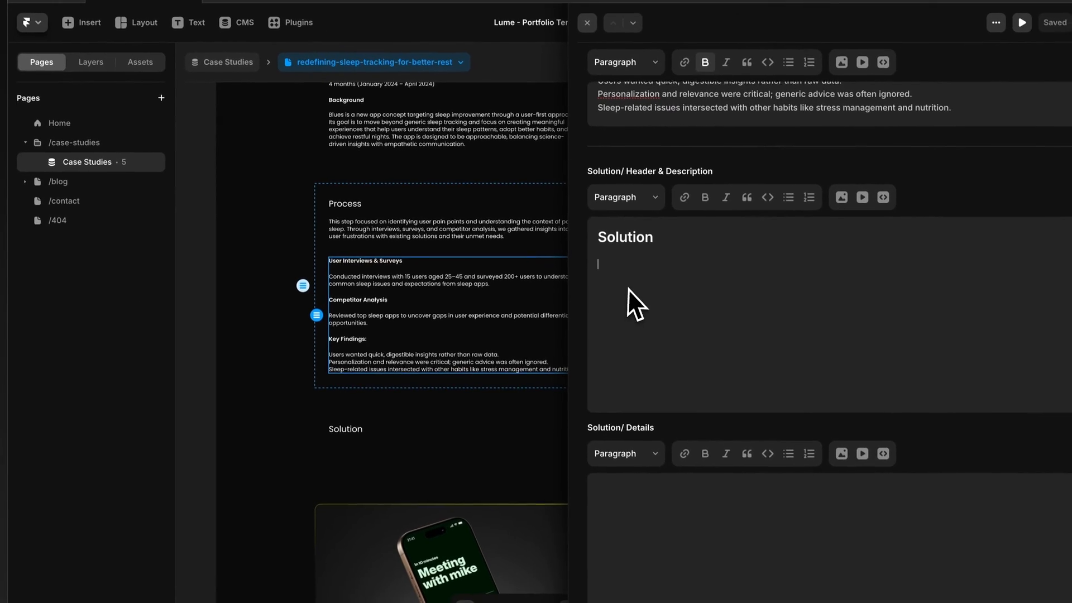
Step: Add the paragraph starting "We delivered a product that balanced functionality with simplicity" below the Solution heading
type("We delivered a product that balanced functionality with simplicity, ensuring users could quickly gain insights and act on them.")
key("BackSpace")
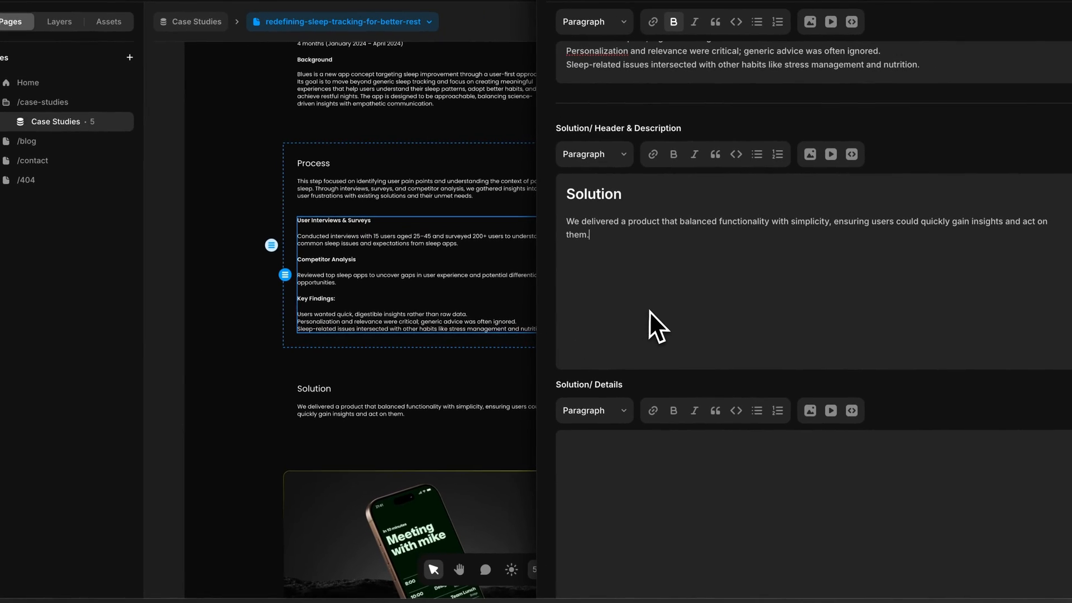
key("BackSpace")
Step: Paste the prepared text on Intuitive Dashboard, Guided Onboarding and Integrated Ecosystem into Solution/ Details
scroll(646, 312, "down", 3)
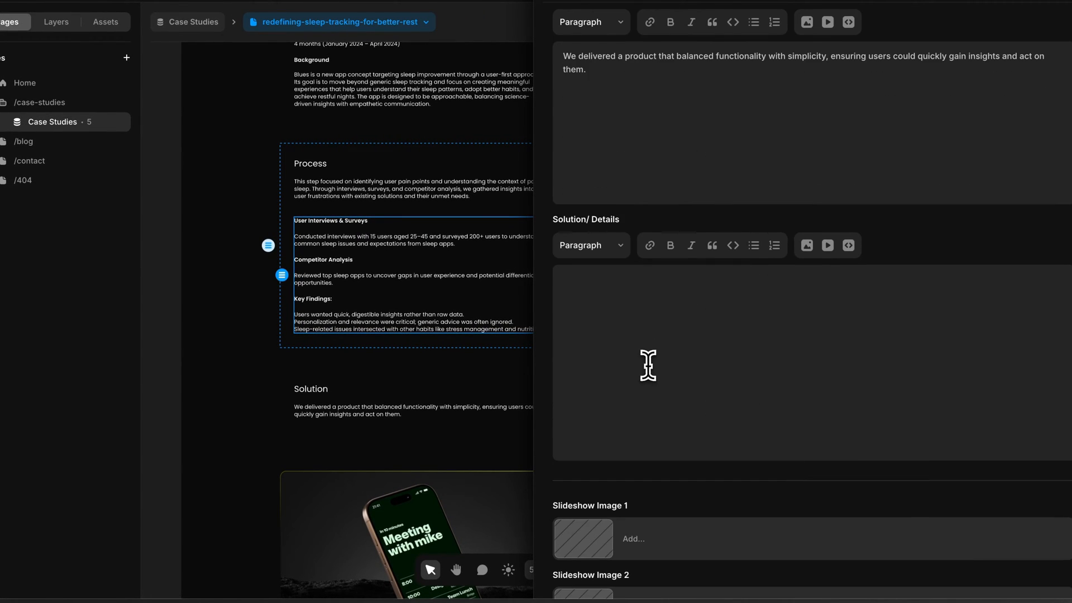
left_click(650, 361)
type("Intuitive Dashboard: A home screen displaying sleep score, trends, and actionable steps. Guided Onboarding: Personalized goal-setting experience during first-time use. Integrated Ecosystem: Synced with platforms like Apple Health and Google Fit for comprehensive data aggregation.")
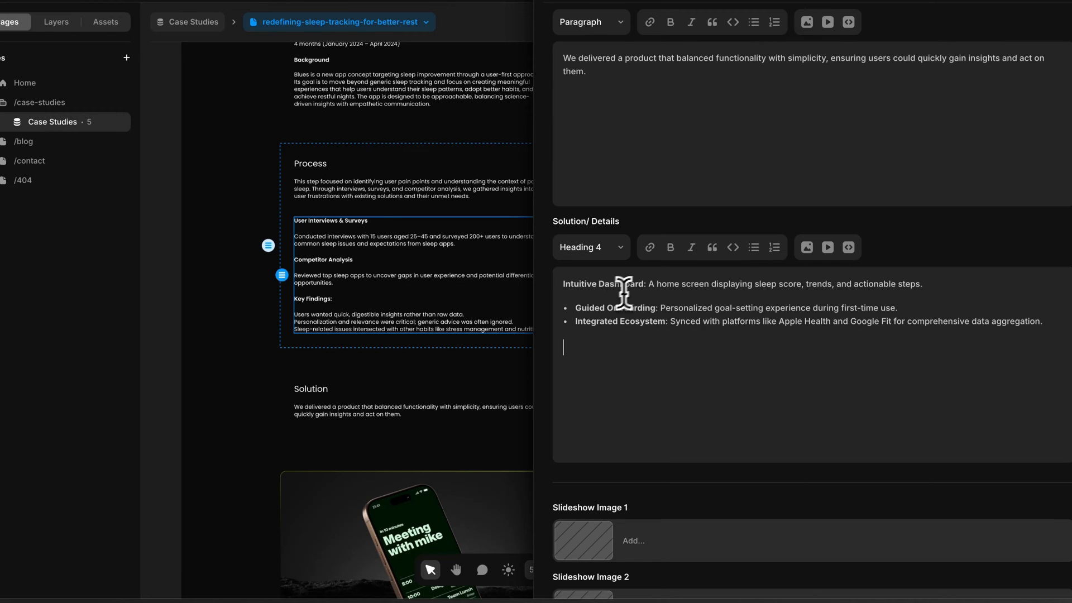
Step: Put each Solution/ Details feature name on its own line above its description, removing the bullets and colons
left_click(649, 284)
key("Return")
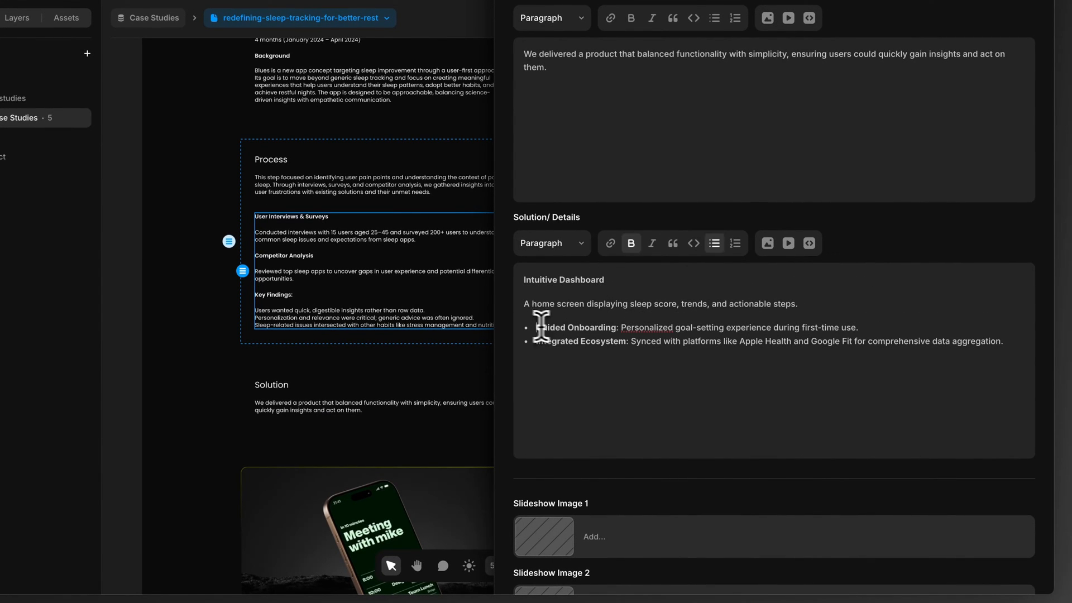
key("BackSpace")
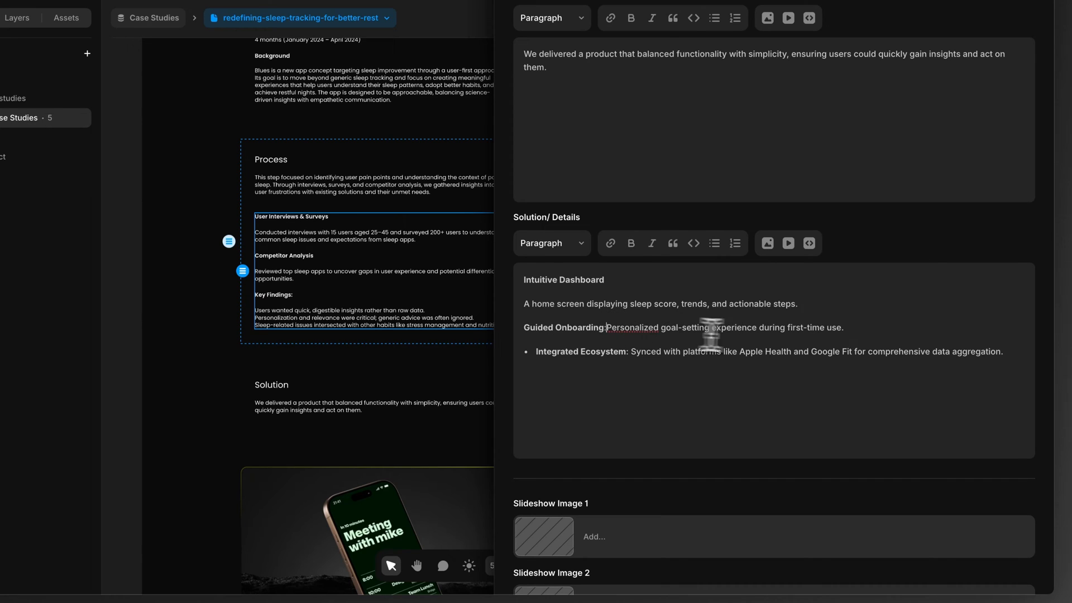
key("BackSpace")
key("Return")
left_click(534, 374)
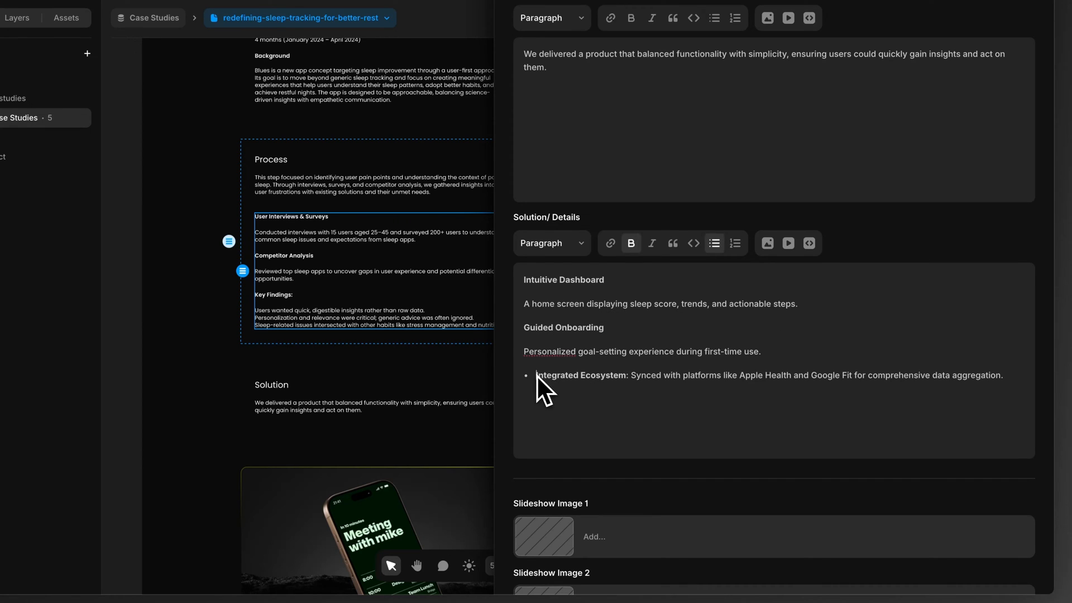
key("BackSpace")
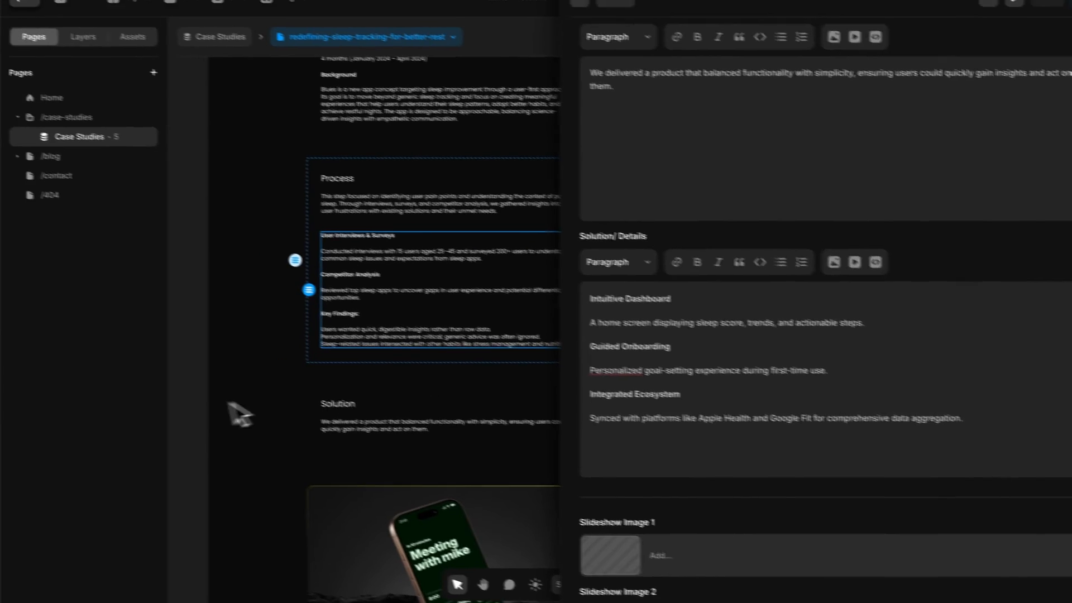
Step: Close the content editor and review the Solution section and the slideshow image below it on the page
left_click(133, 383)
scroll(135, 382, "down", 3)
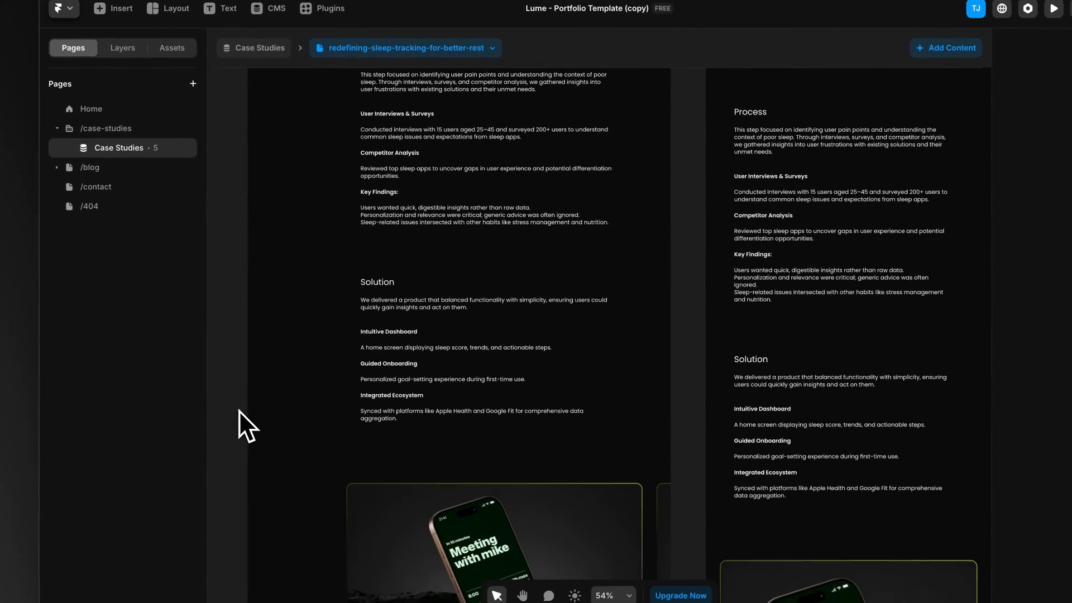
scroll(485, 373, "down", 5)
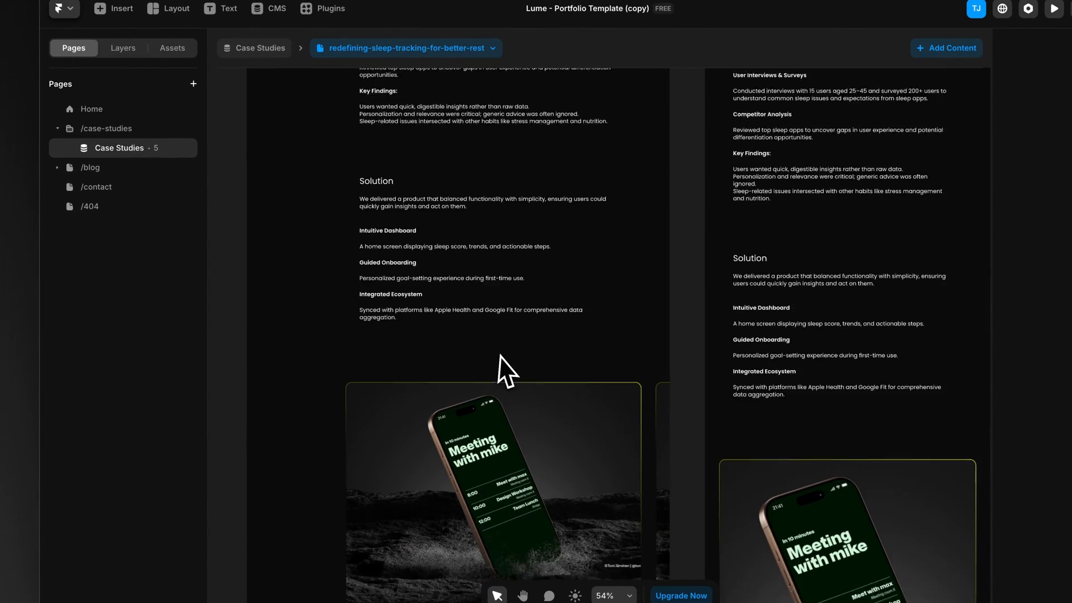
left_click(471, 354)
left_click(456, 233)
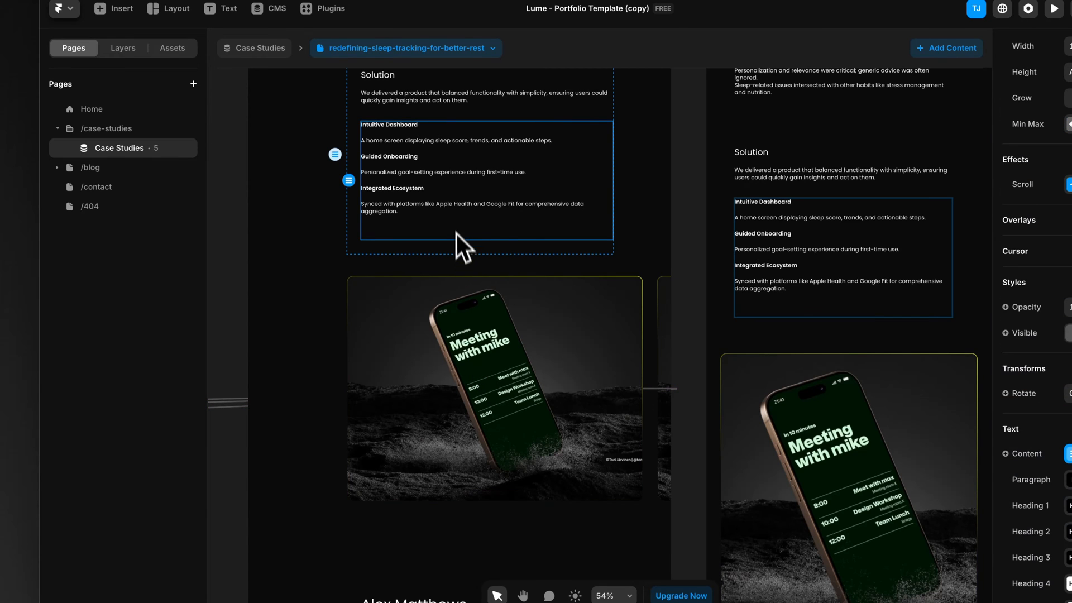
Step: Reopen the case study's content and upload iPhone 16 Pro.png as Slideshow Image 1
double_click(416, 210)
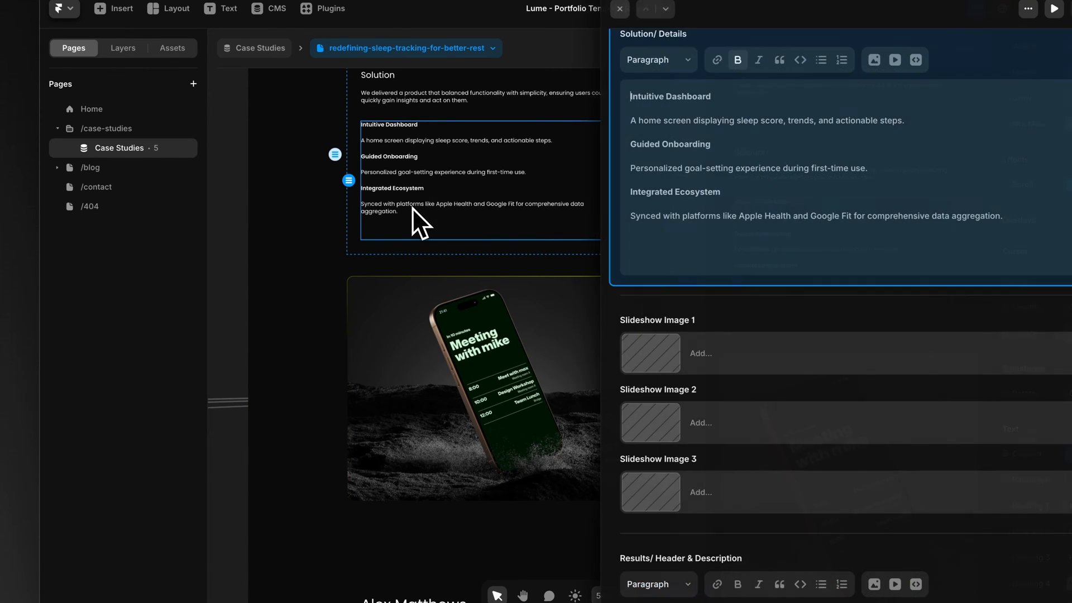
left_click(645, 353)
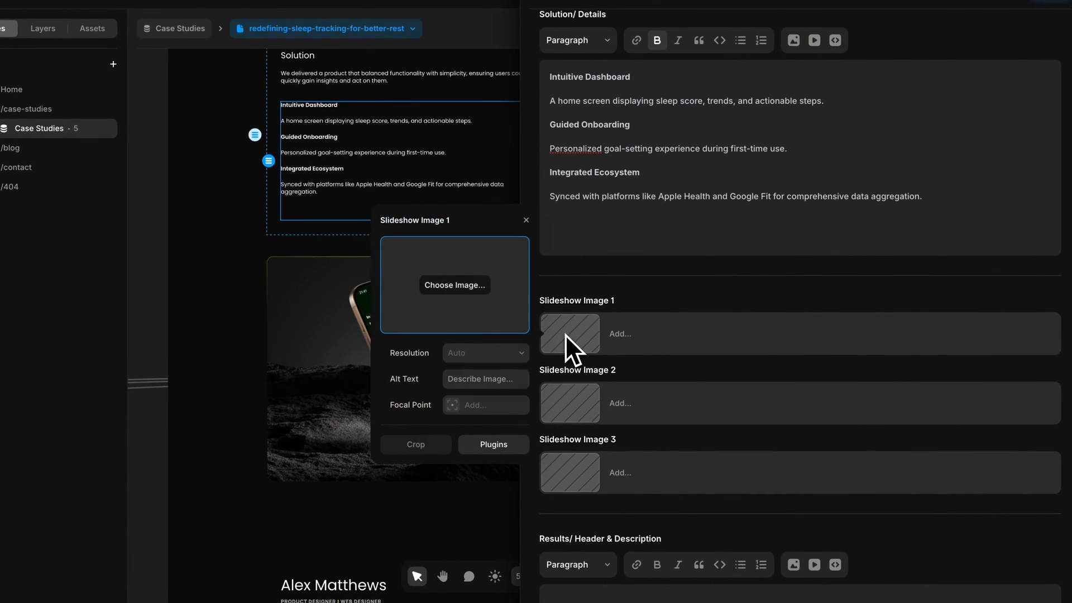
left_click(447, 283)
left_click(292, 228)
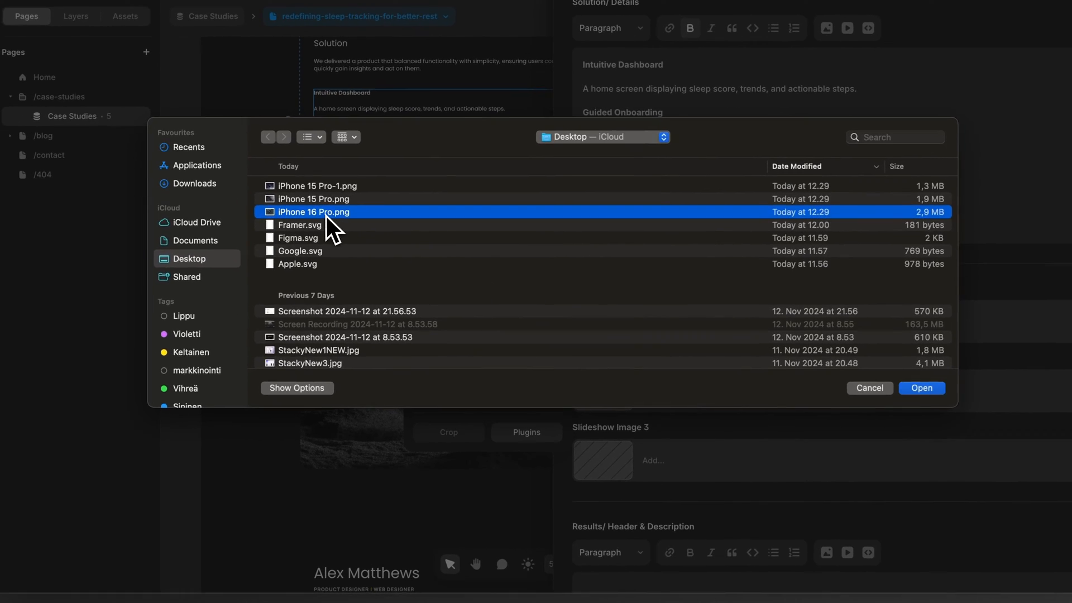
double_click(326, 216)
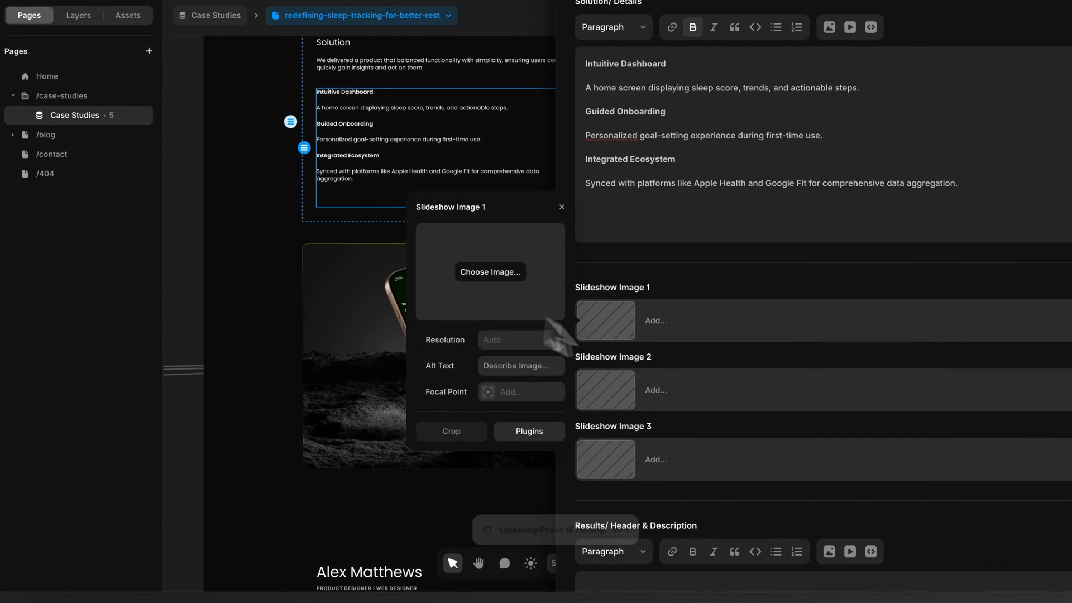
Step: Upload iPhone 15 Pro.png as Slideshow Image 2
left_click(610, 394)
left_click(488, 344)
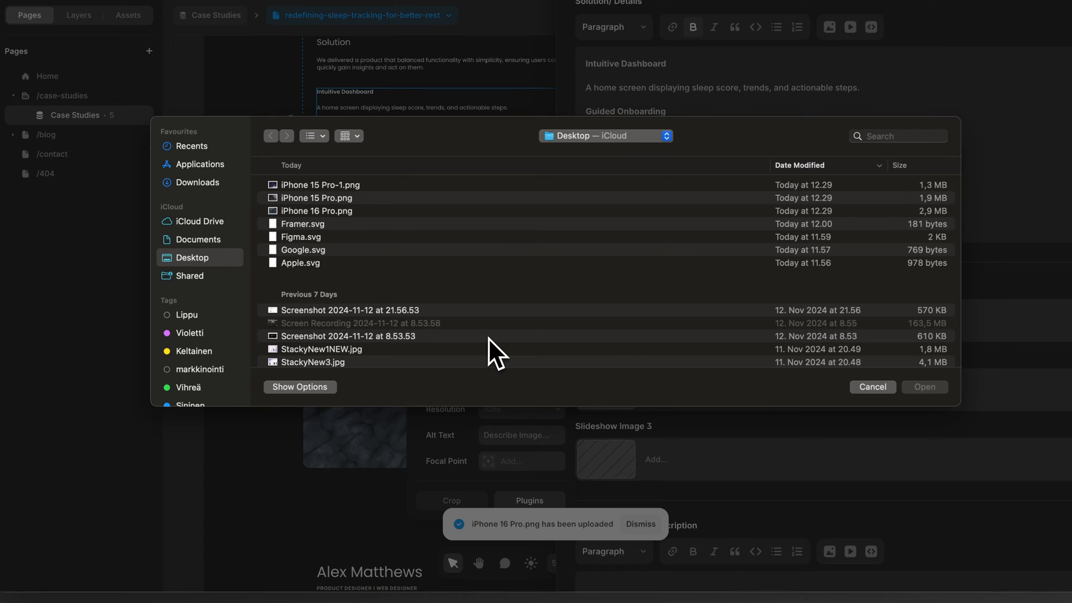
double_click(334, 197)
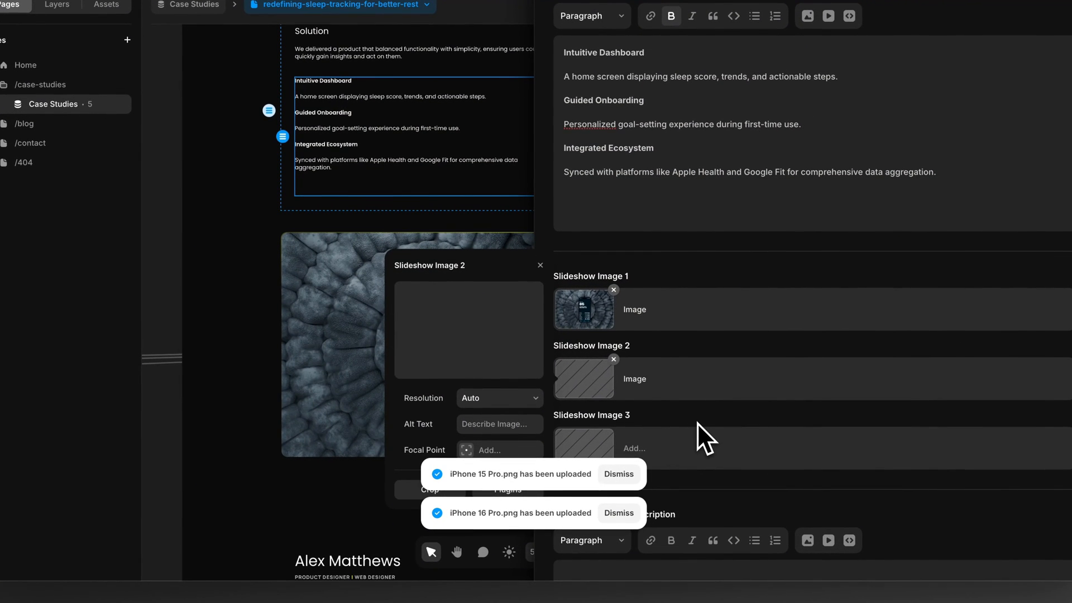
Step: Upload iPhone 15 Pro-1.png as Slideshow Image 3
left_click(592, 447)
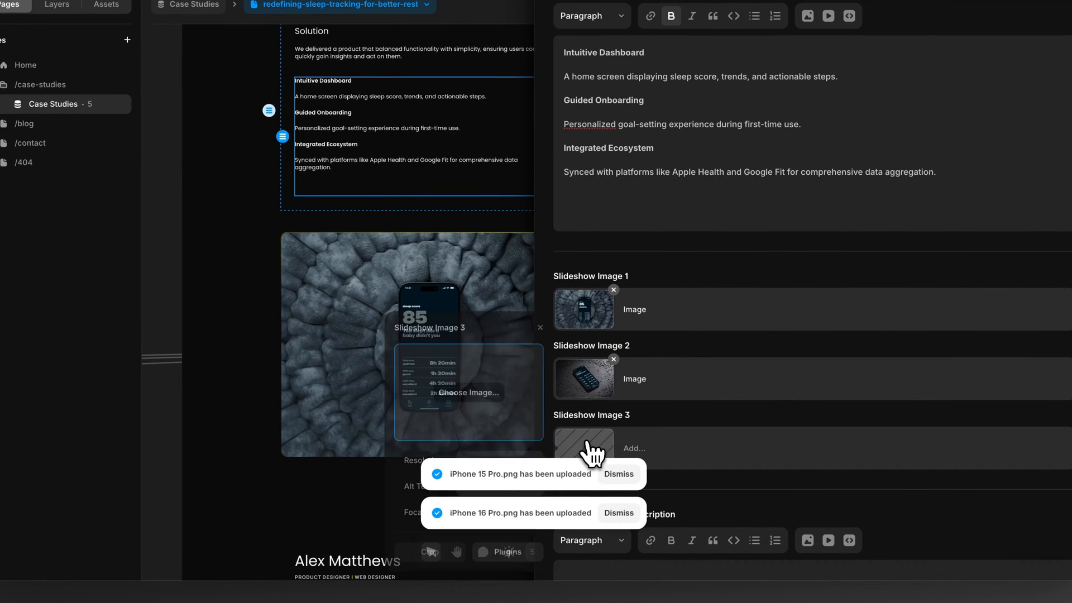
left_click(457, 391)
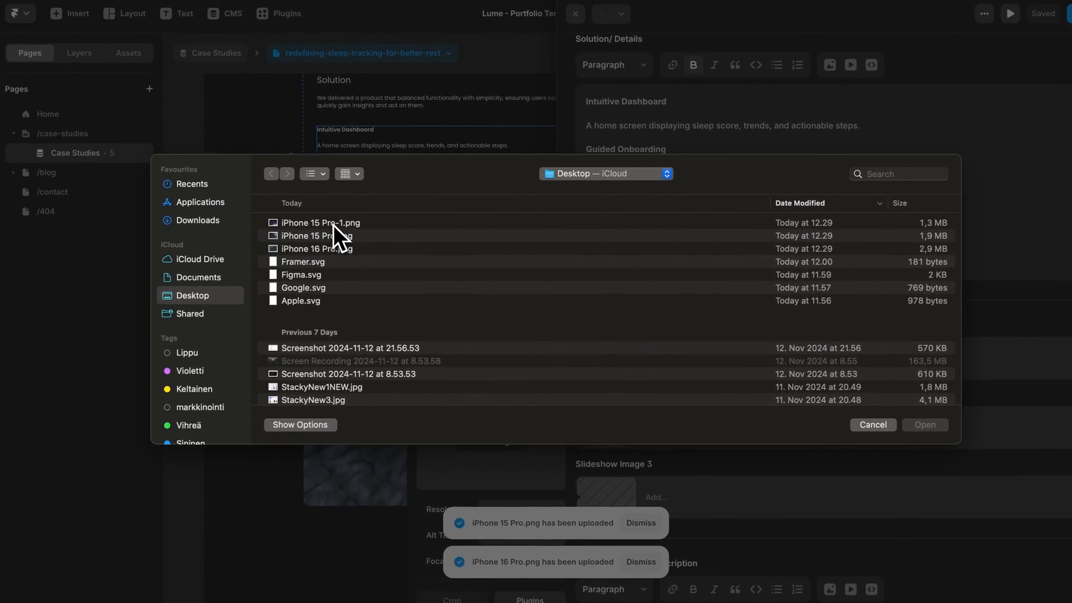
double_click(310, 176)
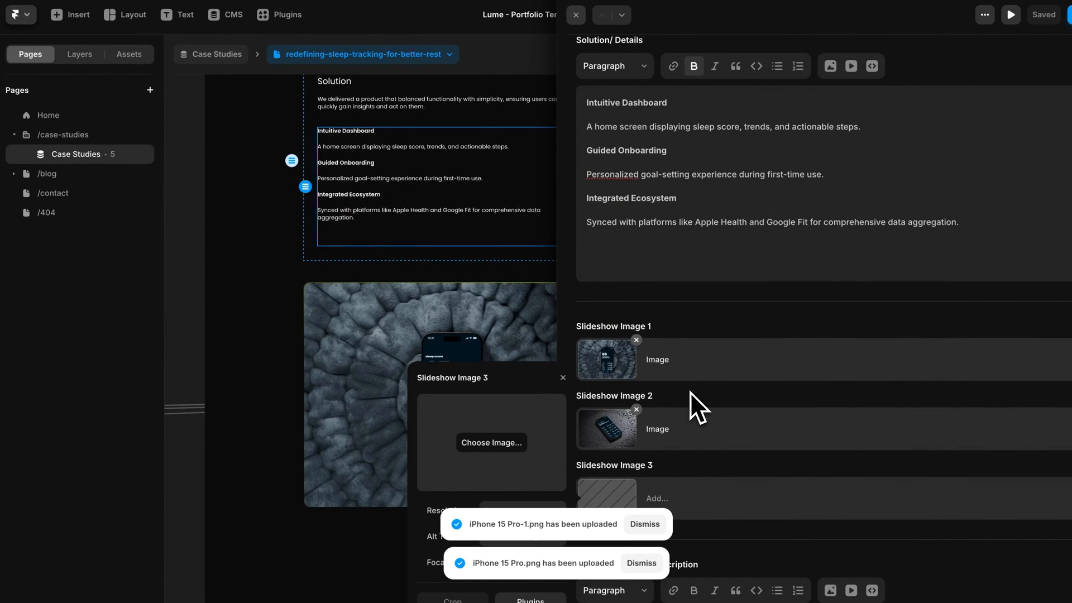
Step: Close the content editor and check the slideshow in the page's desktop and tablet layouts
left_click(210, 334)
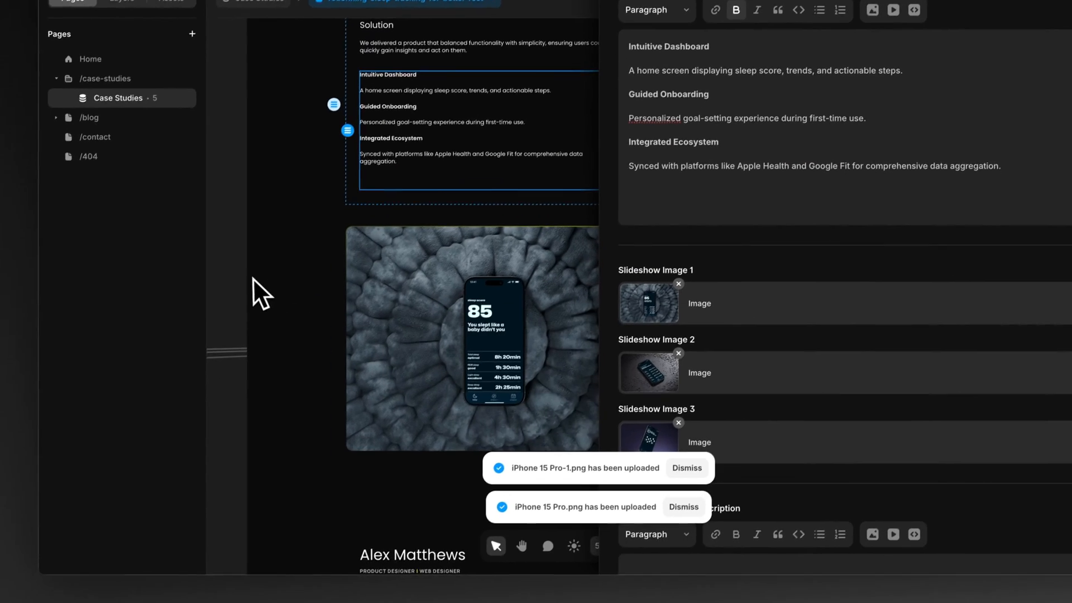
left_click(219, 439)
scroll(264, 426, "down", 2)
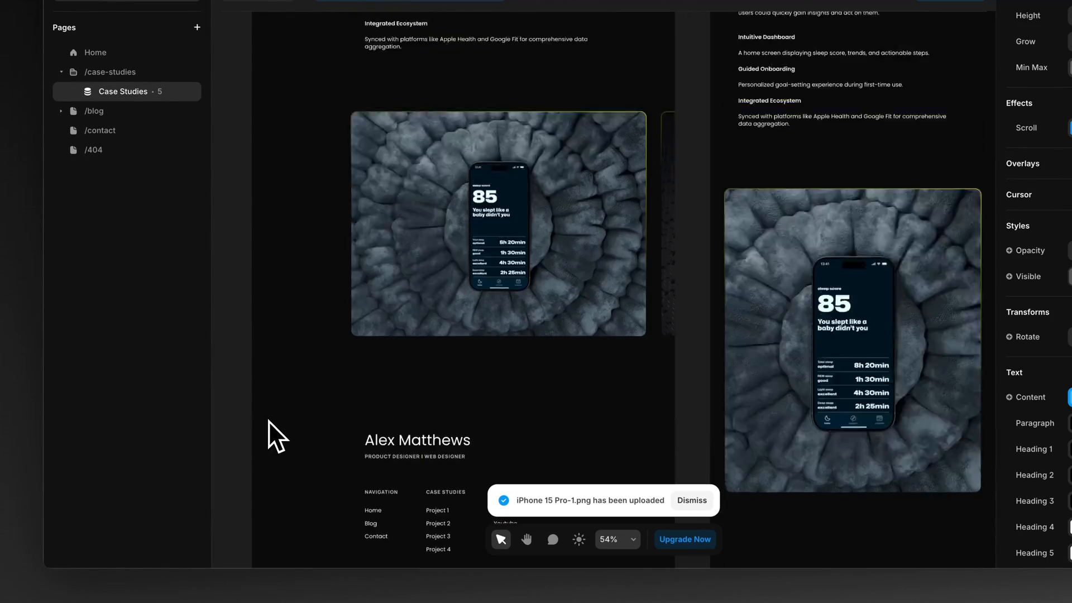
scroll(269, 421, "up", 2)
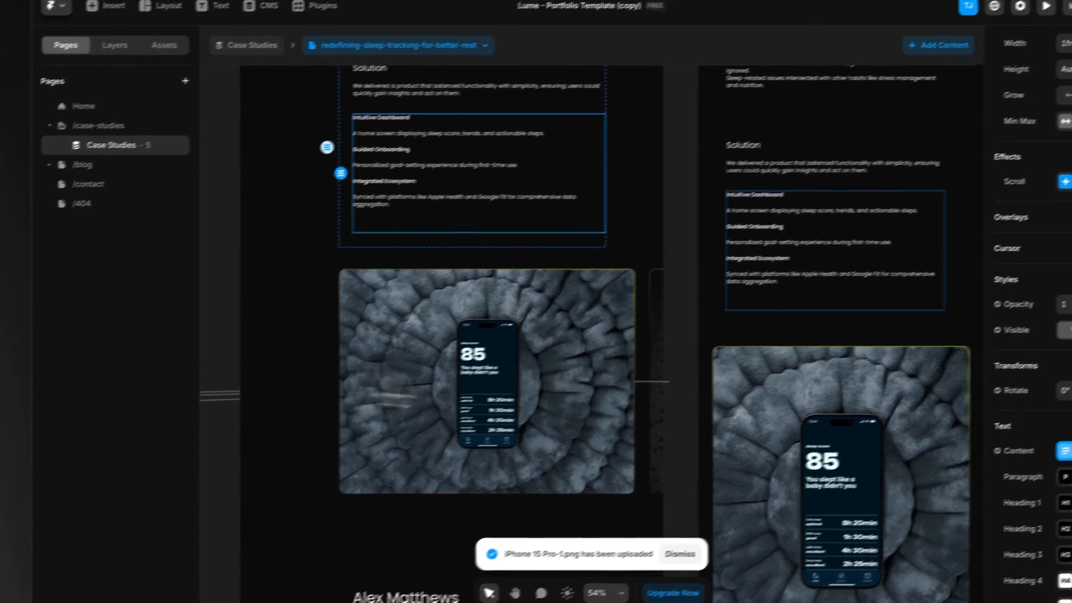
scroll(532, 401, "down", 3)
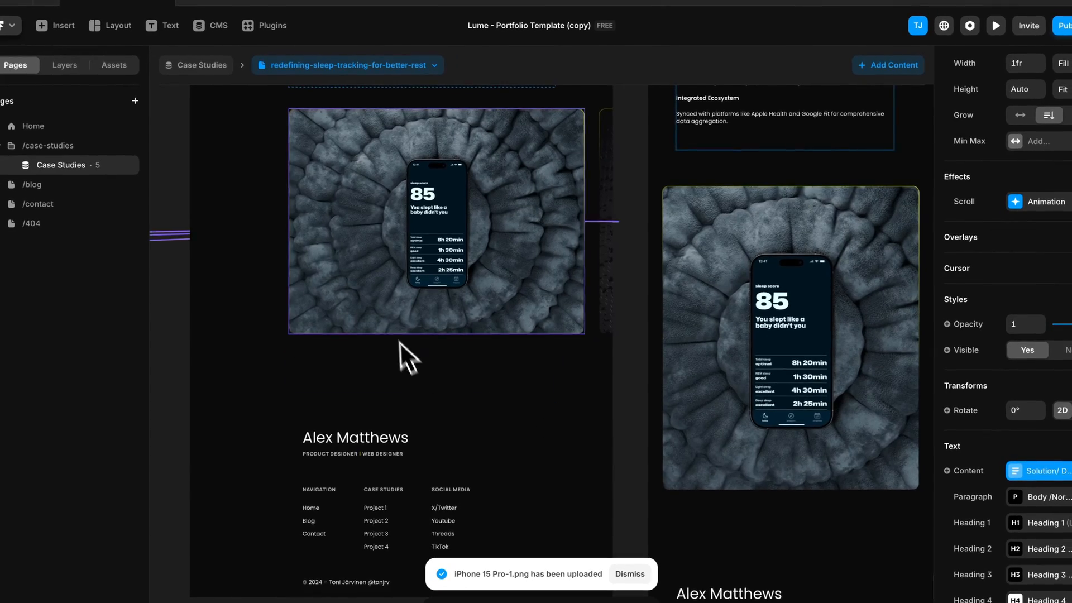
scroll(400, 341, "up", 3)
Step: Fill Results/ Header & Description with the heading "Results" and "Each result highlights the app's ability to meet user needs and drive meaningful engagement."
double_click(370, 186)
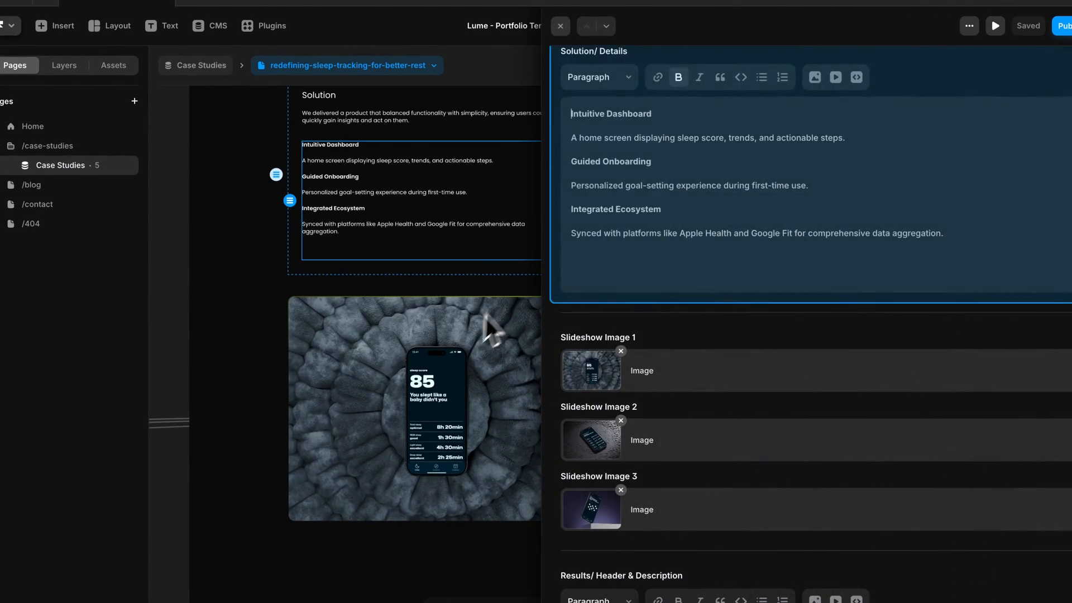
scroll(651, 378, "down", 4)
left_click(630, 351)
type("Results")
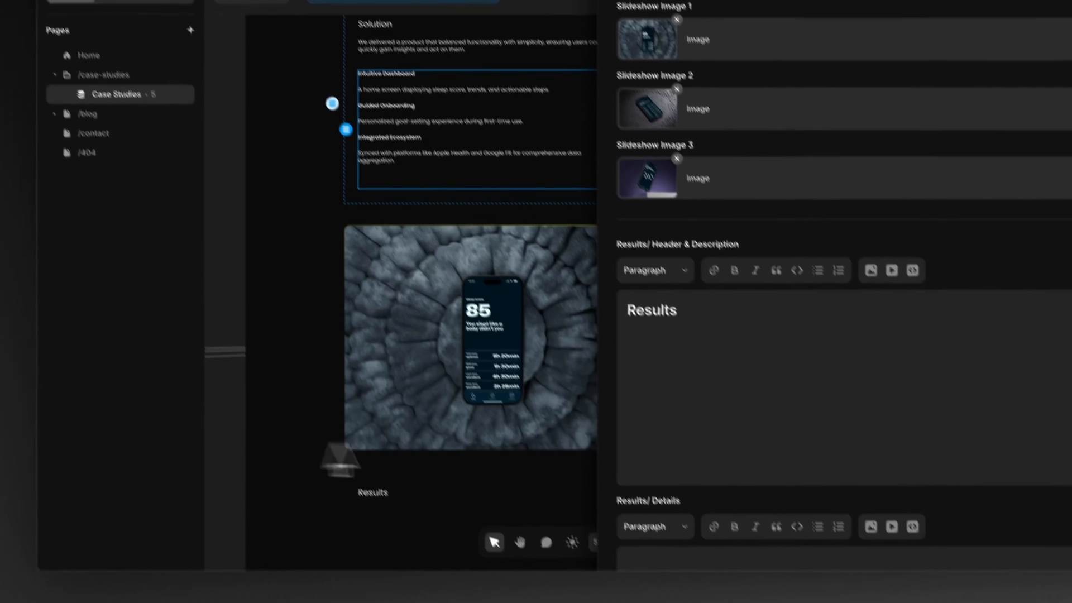
left_click(749, 430)
type("Each result highlights the app's ability to meet user needs and drive meaningful engagement.")
key("Return")
type("1.")
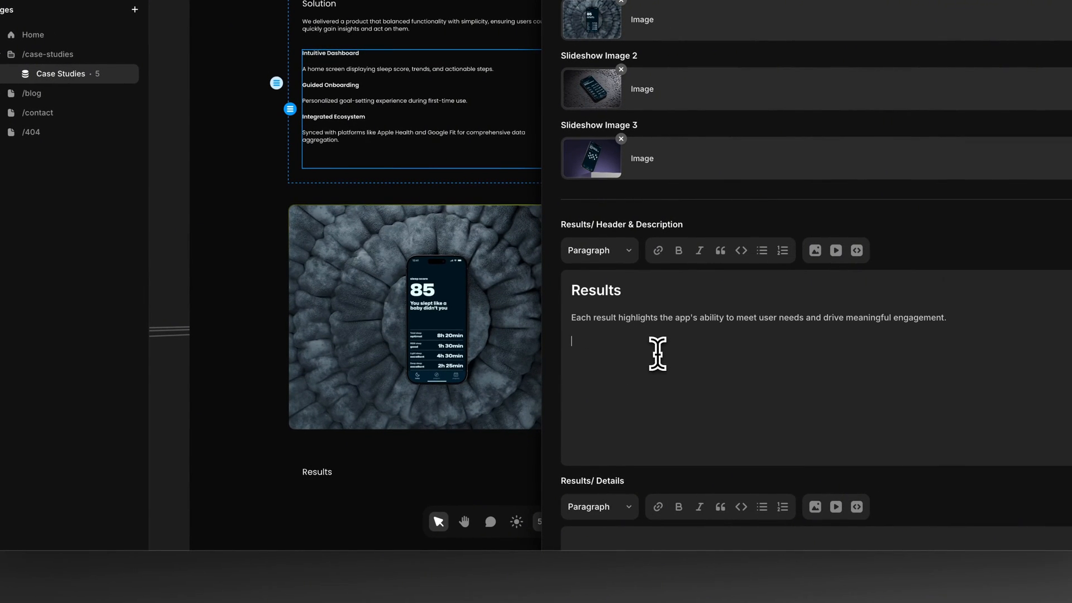
Step: Paste the result findings into Results/ Details and merge the two Increased Engagement bullets into one plain paragraph below that heading
scroll(661, 357, "down", 3)
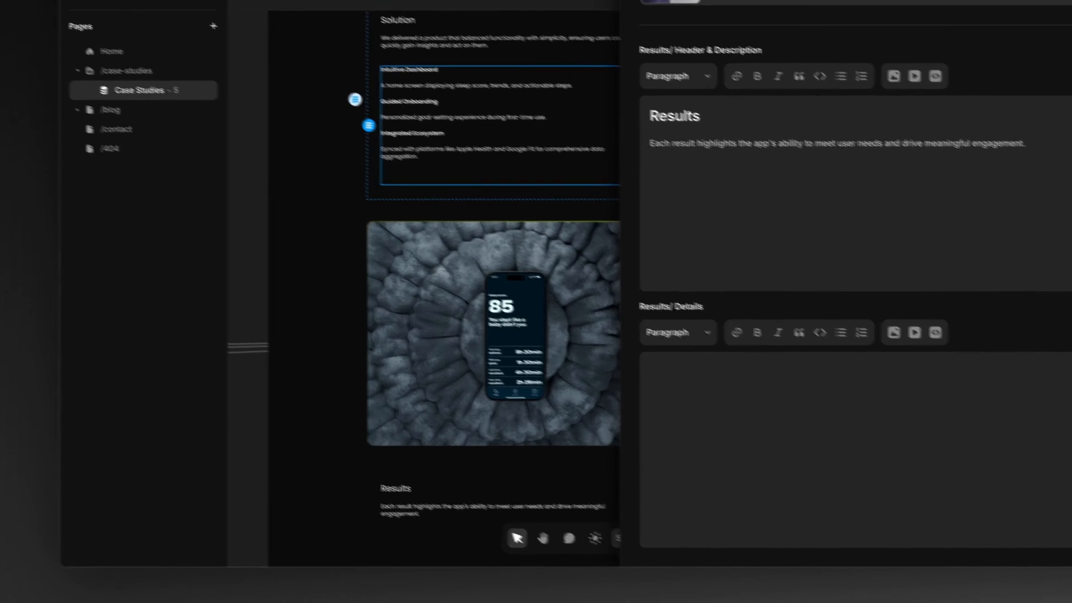
left_click(821, 453)
type("Increased Engagement 85% of beta users interacted daily for at least two weeks. Habit tracker saw a completion rate of 92% for set goals. Improved Sleep Quality 68% of users reported better sleep within a month, attributed to improved routines and actionable insights. User Satisfaction Rated 4.8/5 in user surveys, with users praising simplicity and relevance. Business Impact Cross-promotion with a wearable brand boosted downloads by 120% in the first quarter.")
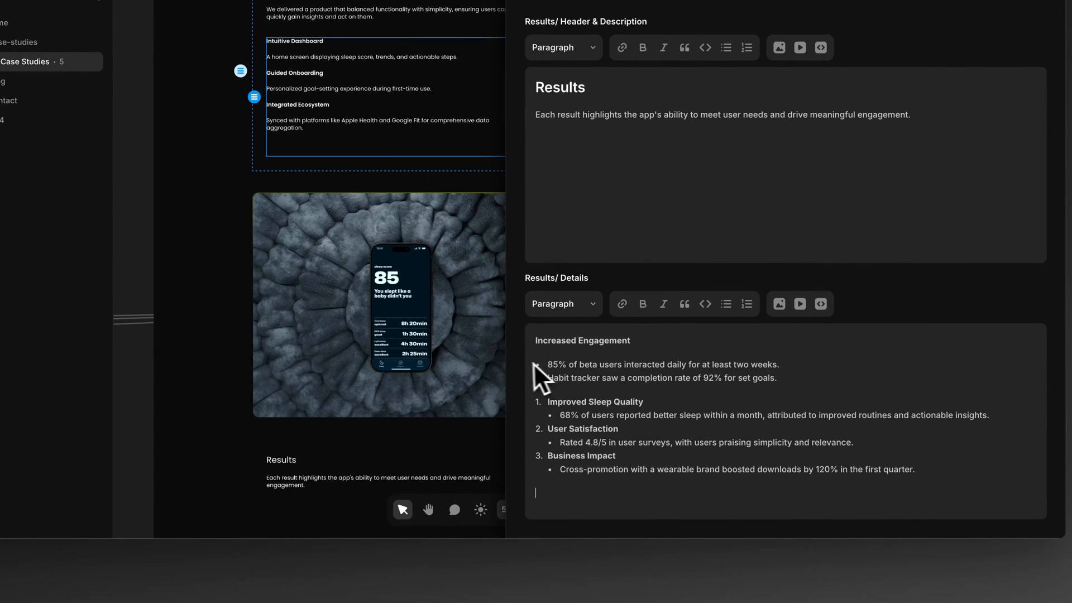
key("BackSpace")
key("BackSpace")
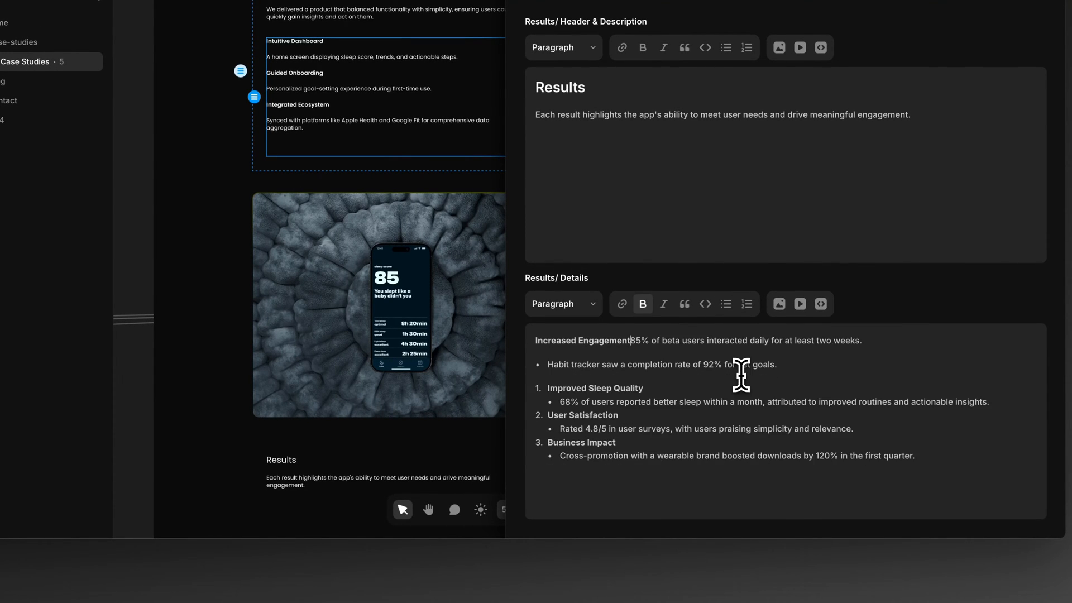
key("Return")
left_click(548, 389)
key("BackSpace")
key("BackSpace")
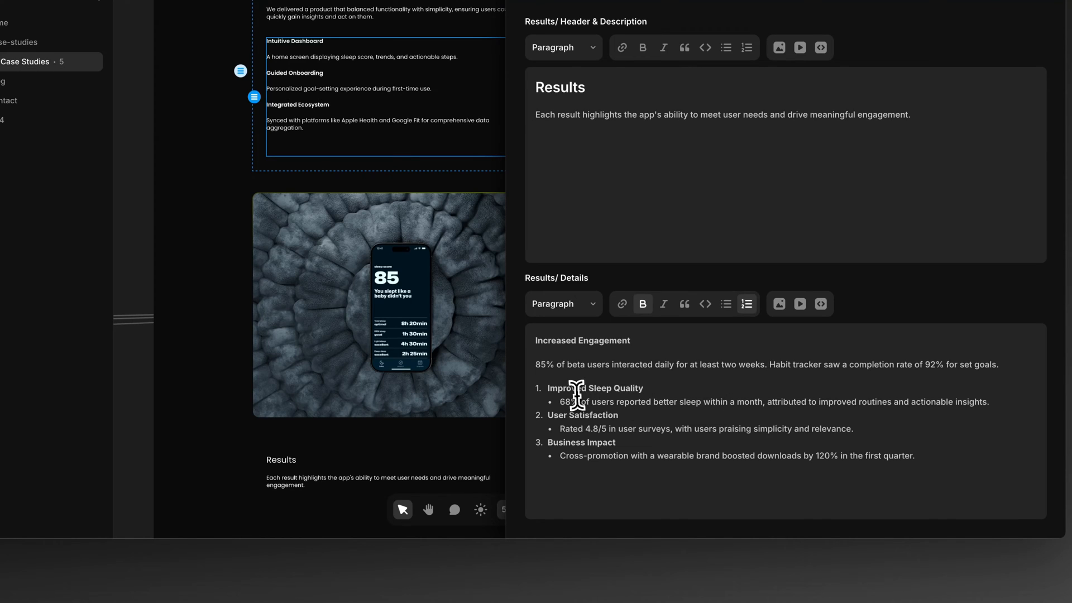
Step: Turn Improved Sleep Quality, User Satisfaction and Business Impact into plain headings with descriptions below, removing the numbering and bullets
left_click(547, 389)
key("BackSpace")
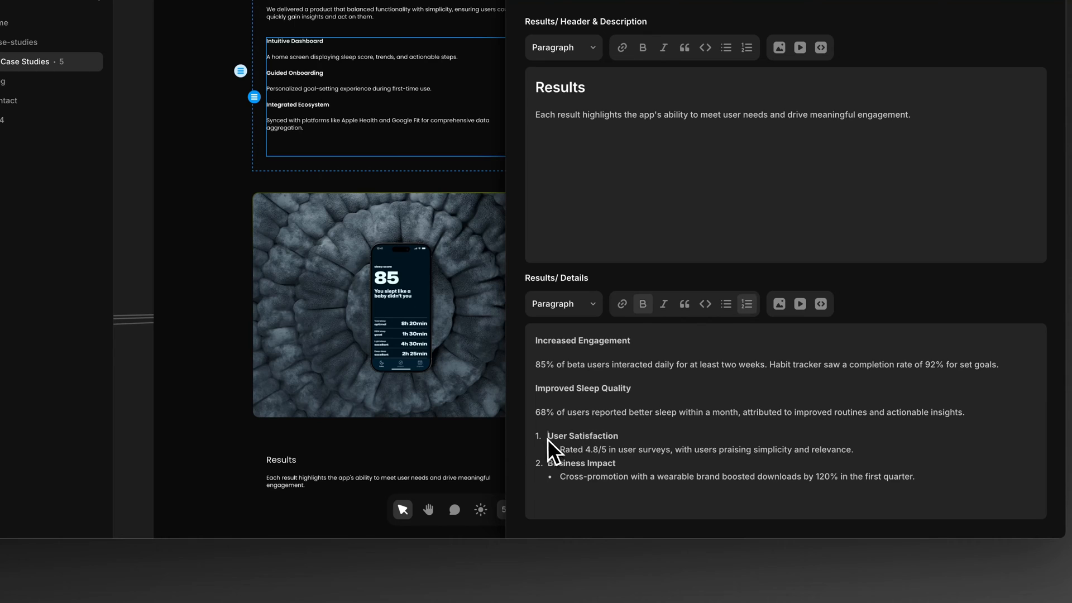
key("BackSpace")
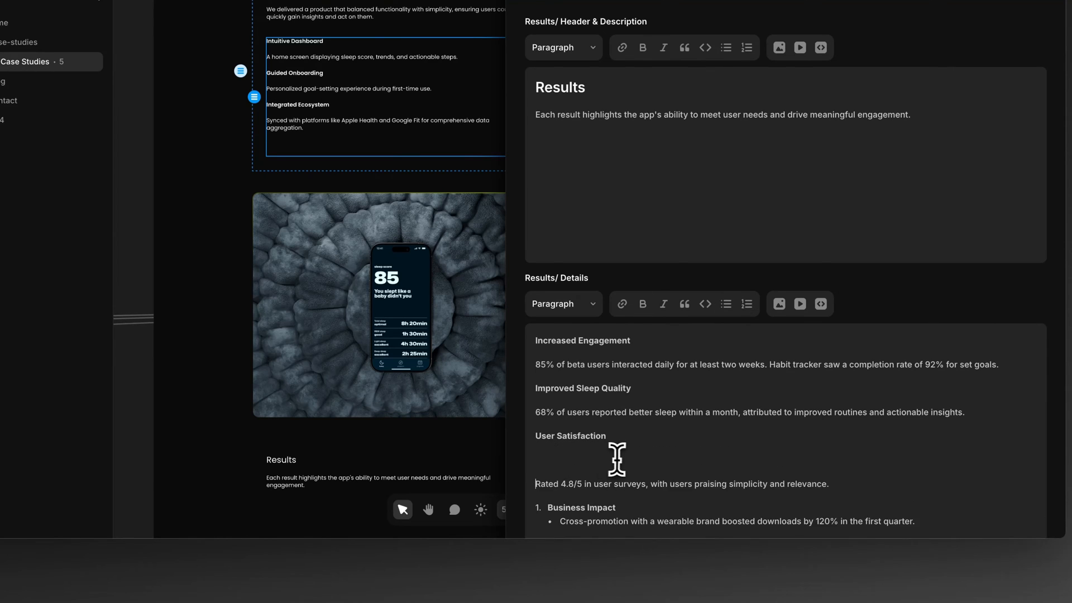
scroll(579, 461, "down", 1)
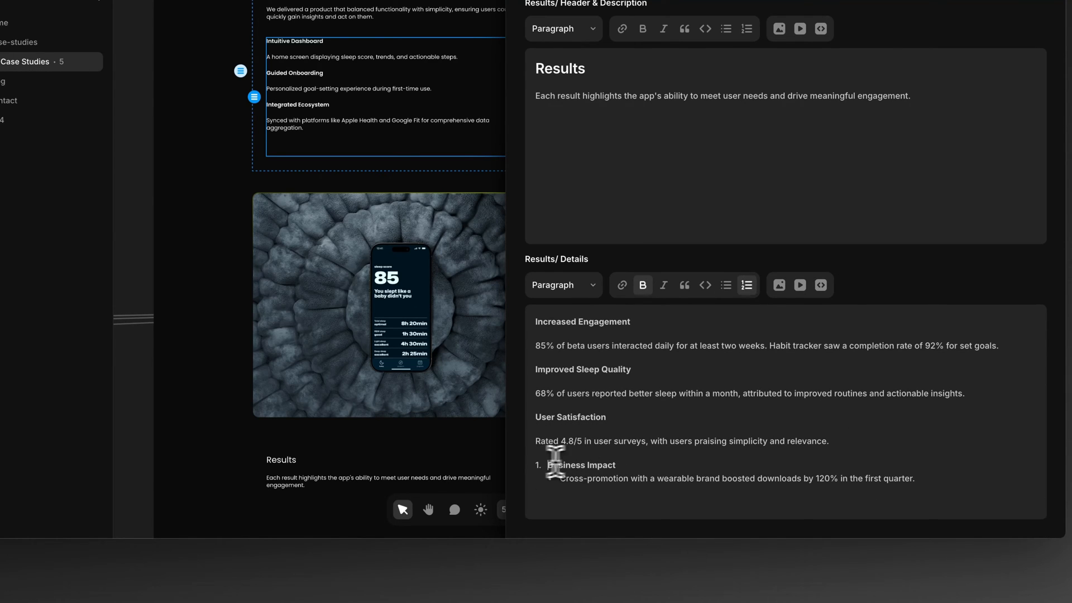
key("BackSpace")
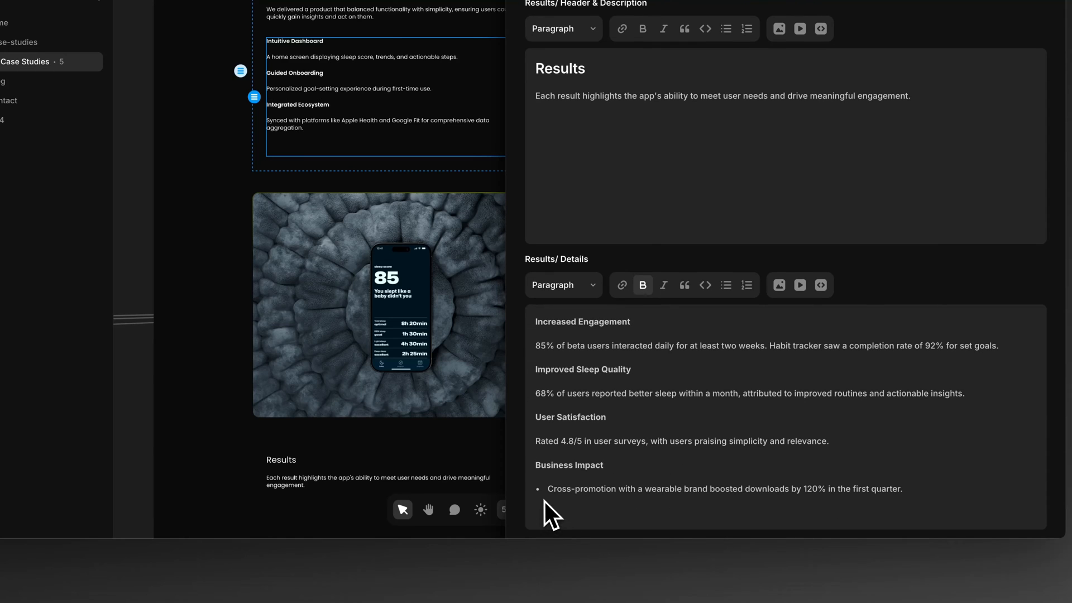
key("BackSpace")
key("BackSpace")
key("Return")
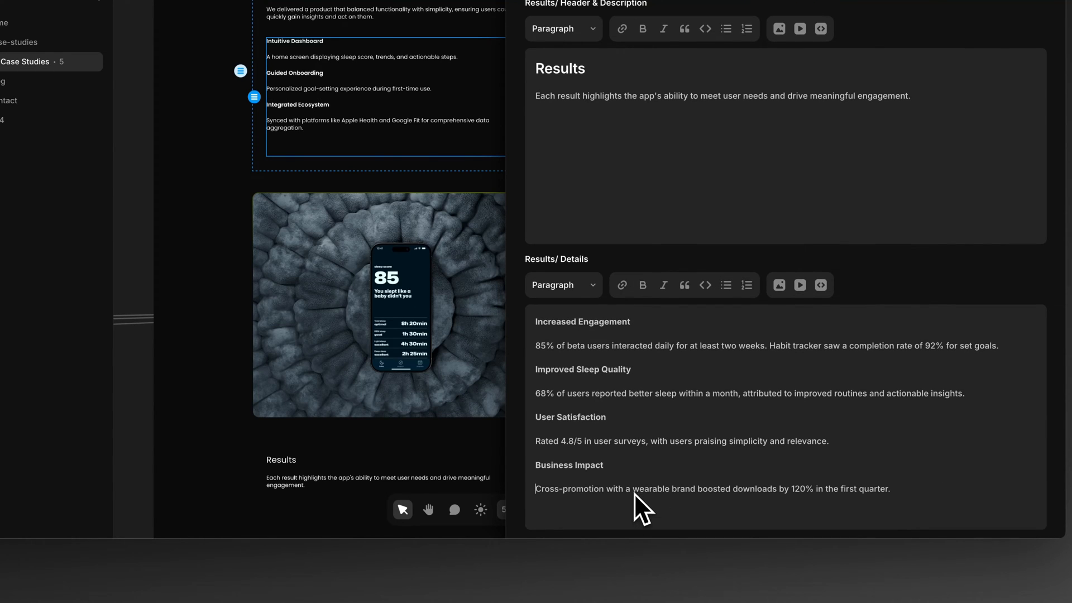
Step: Close the content editor, look over the Results section, and preview the case study page at a width of 1678
left_click(465, 442)
scroll(469, 442, "down", 3)
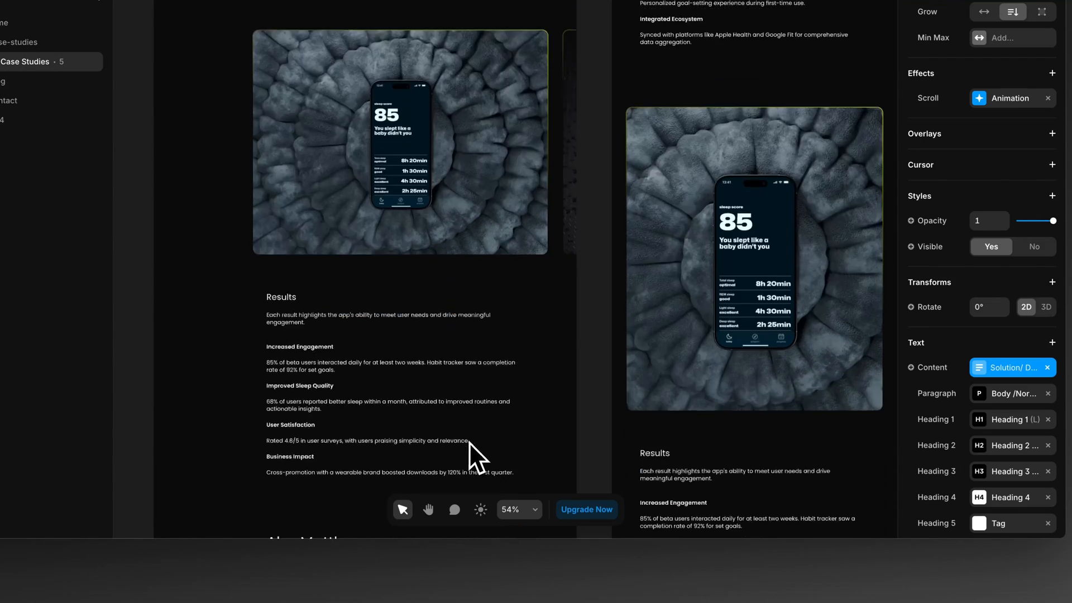
scroll(469, 441, "up", 10)
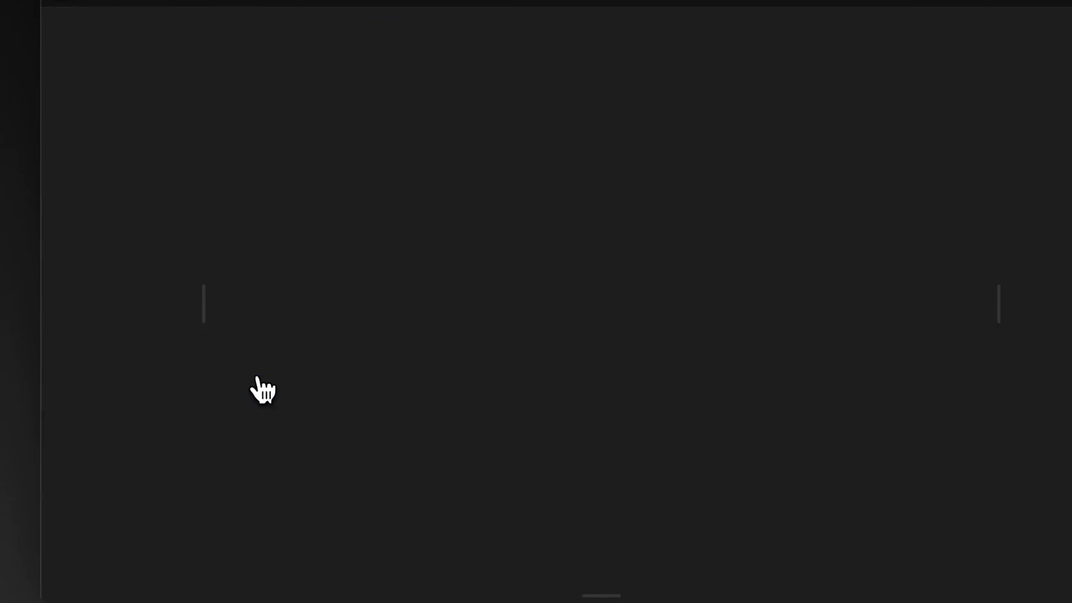
left_click_drag(999, 293, 1071, 282)
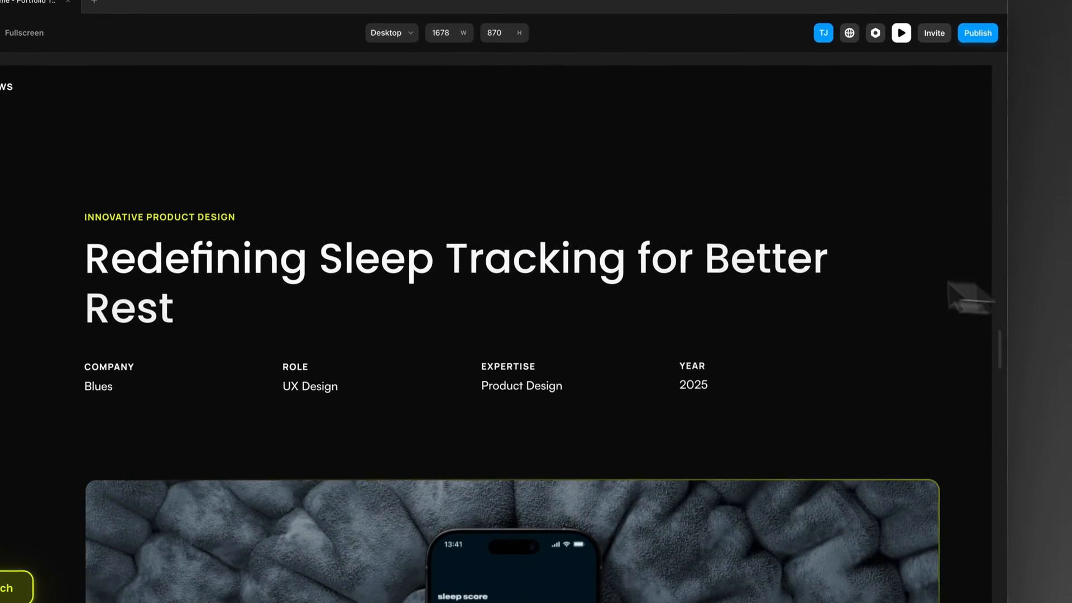
Step: Check the previewed case study down to the slideshow and advance it to the third image
scroll(759, 273, "down", 10)
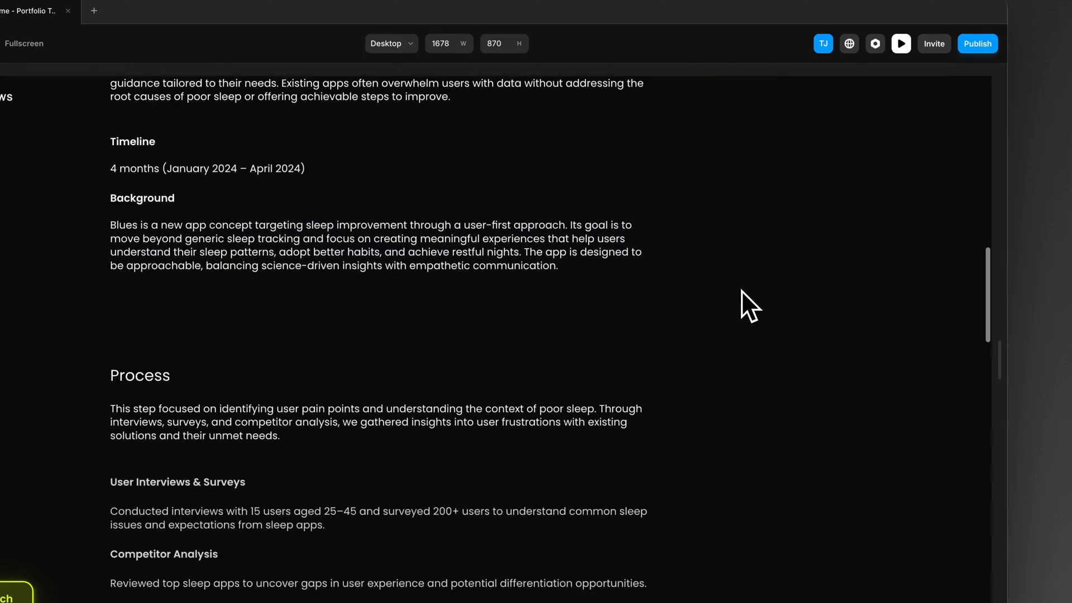
scroll(741, 290, "down", 10)
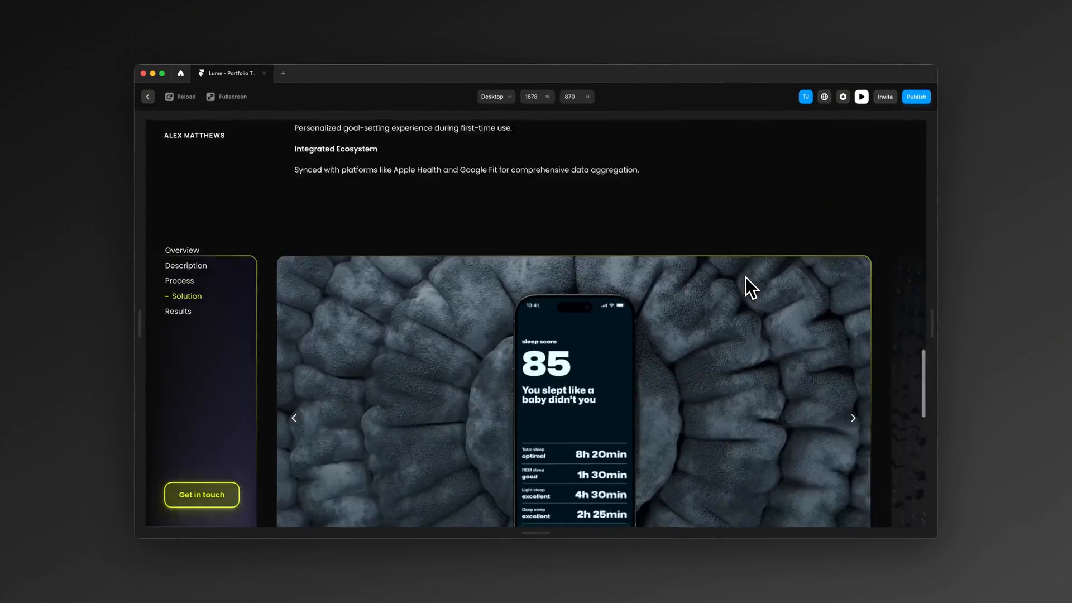
scroll(746, 277, "down", 3)
scroll(841, 301, "up", 1)
left_click(852, 342)
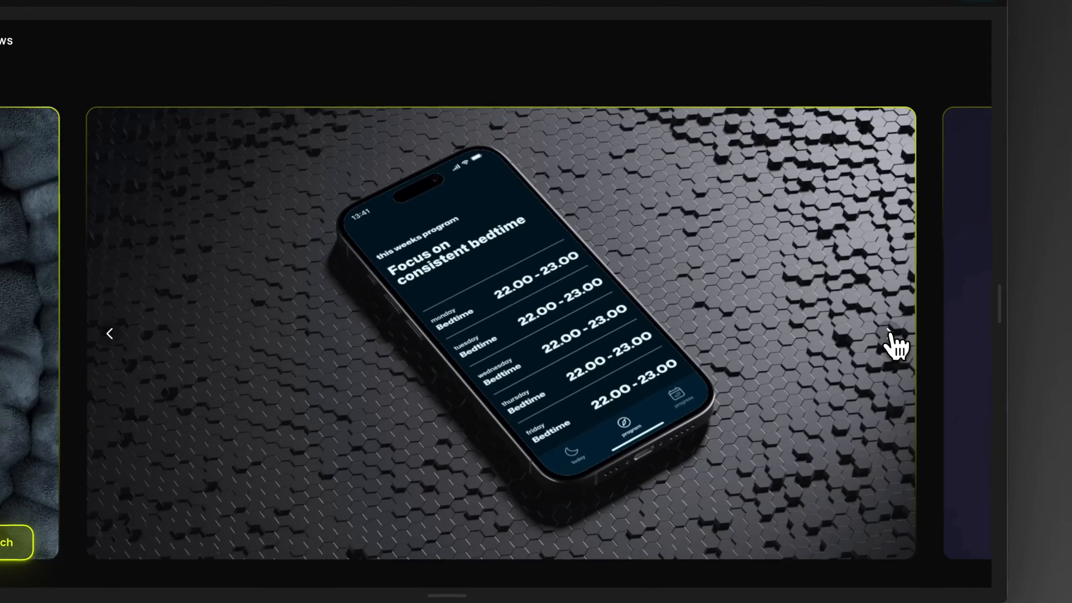
left_click(889, 342)
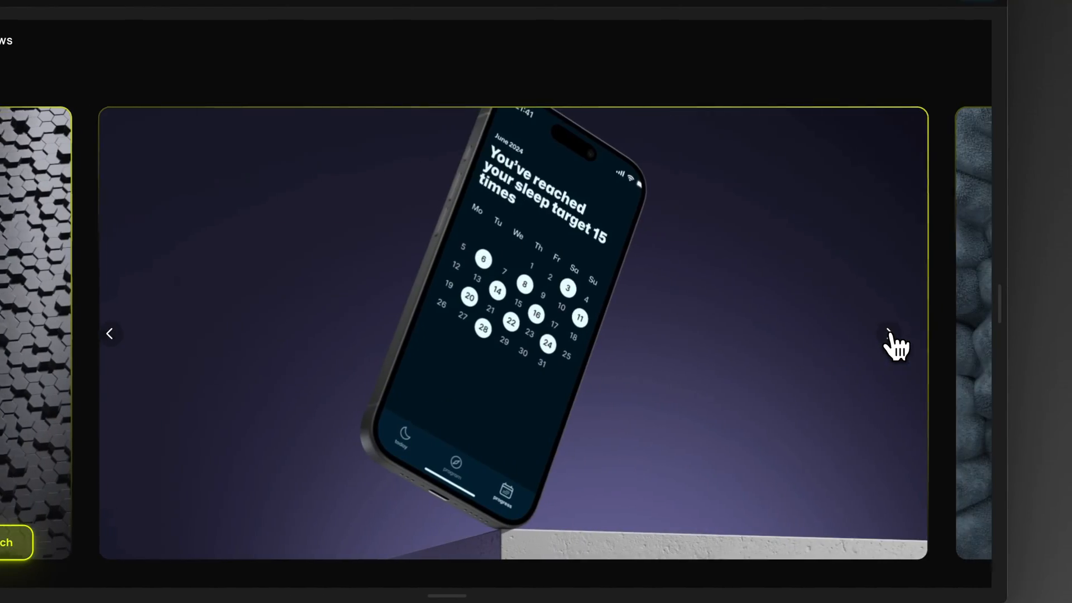
Step: Review the Results section and the sections above it in the preview, and return to the canvas
scroll(892, 345, "down", 7)
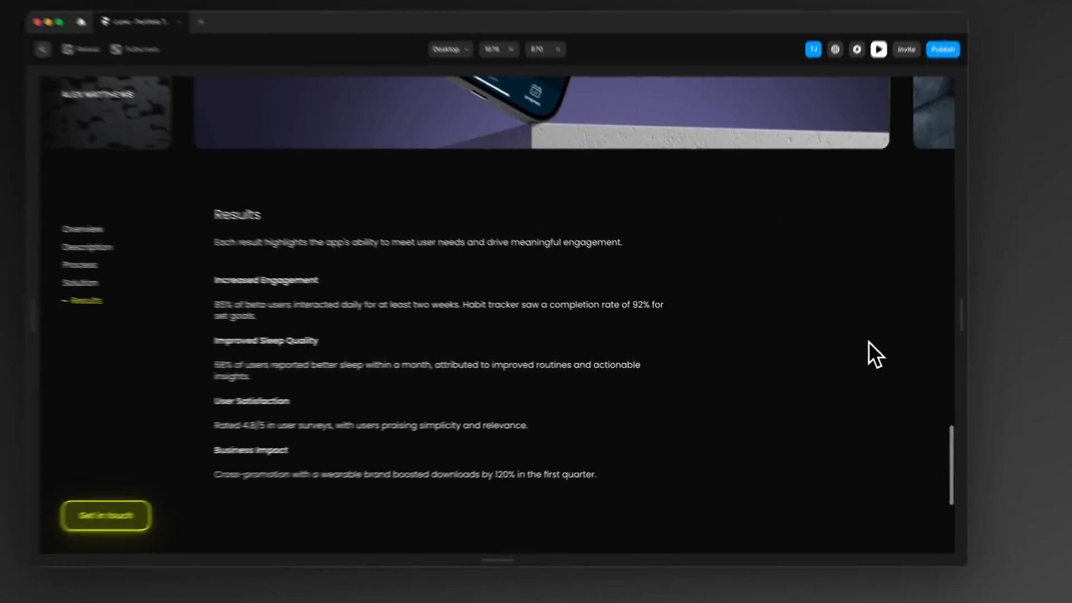
scroll(869, 341, "down", 3)
scroll(856, 347, "up", 15)
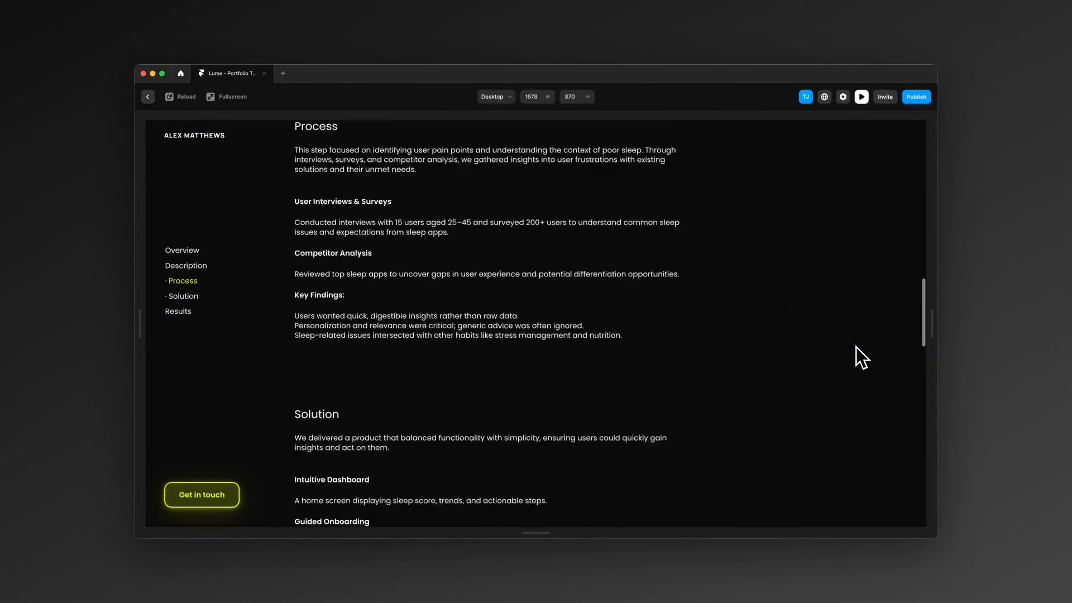
scroll(856, 347, "up", 10)
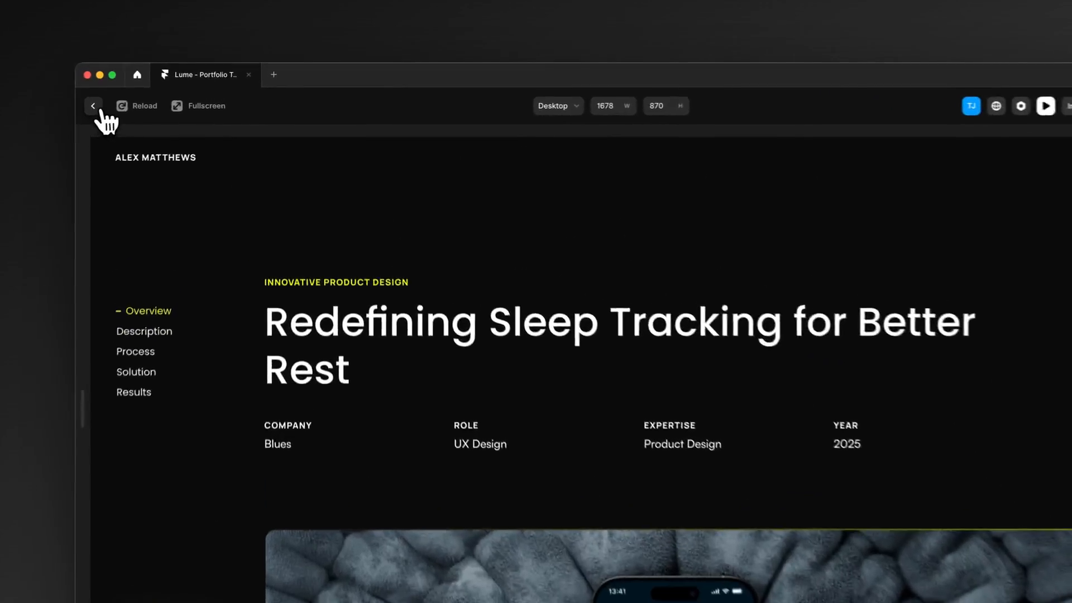
left_click(147, 97)
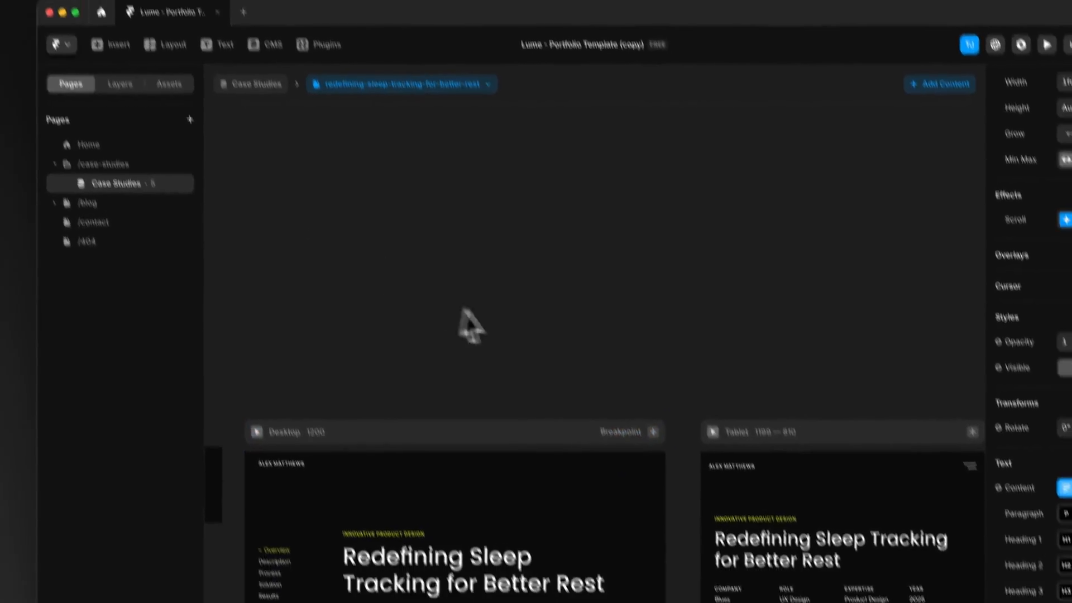
Step: Reopen the case study's content and insert iPhone 15 Pro.png below the description in Process/ Header & Description
scroll(464, 308, "down", 10)
double_click(443, 395)
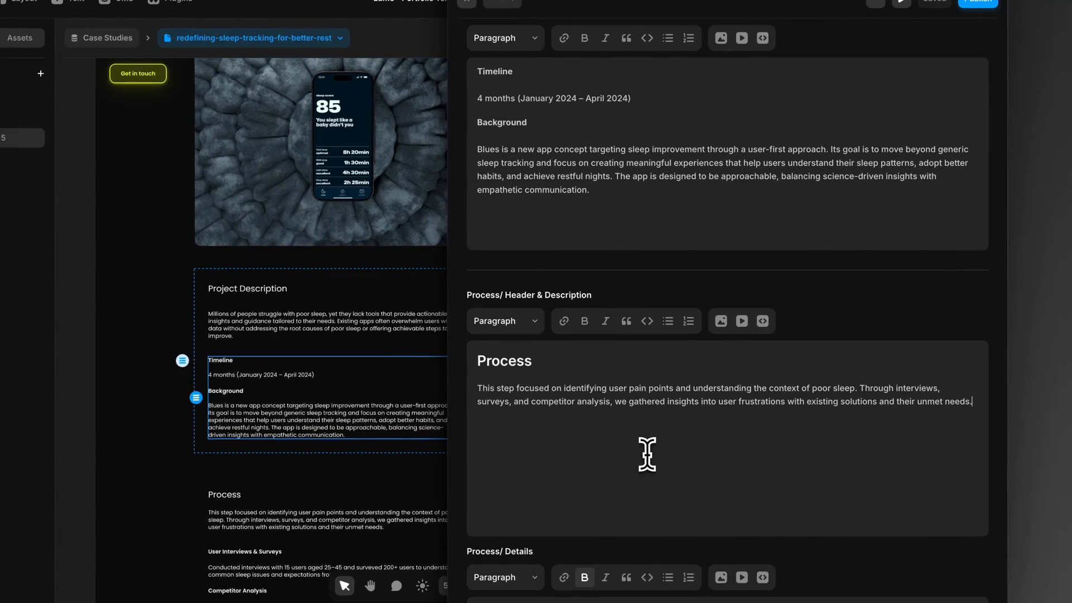
scroll(931, 416, "down", 1)
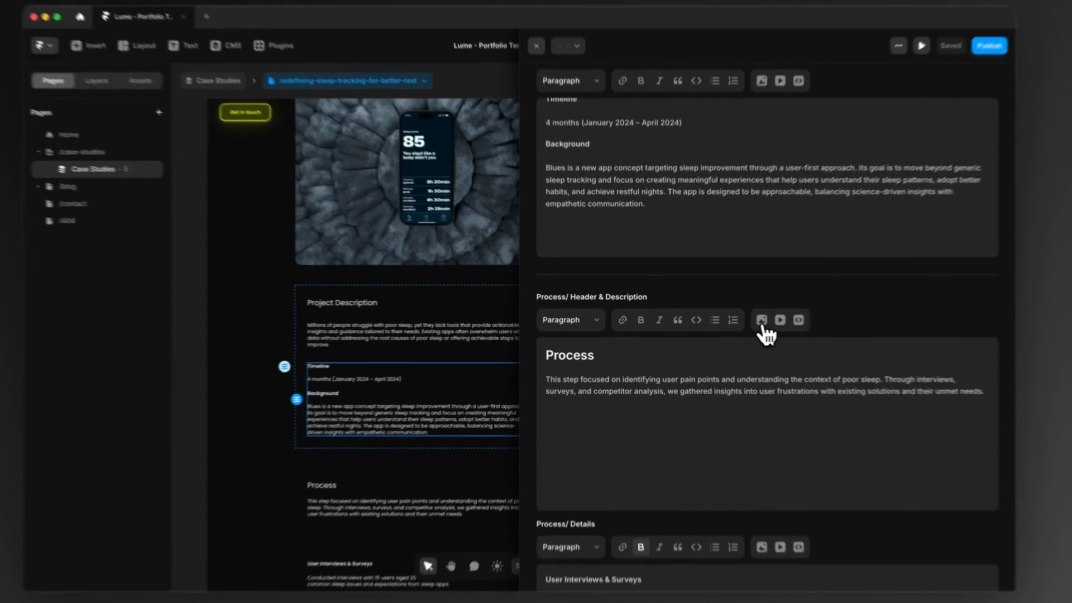
left_click(763, 322)
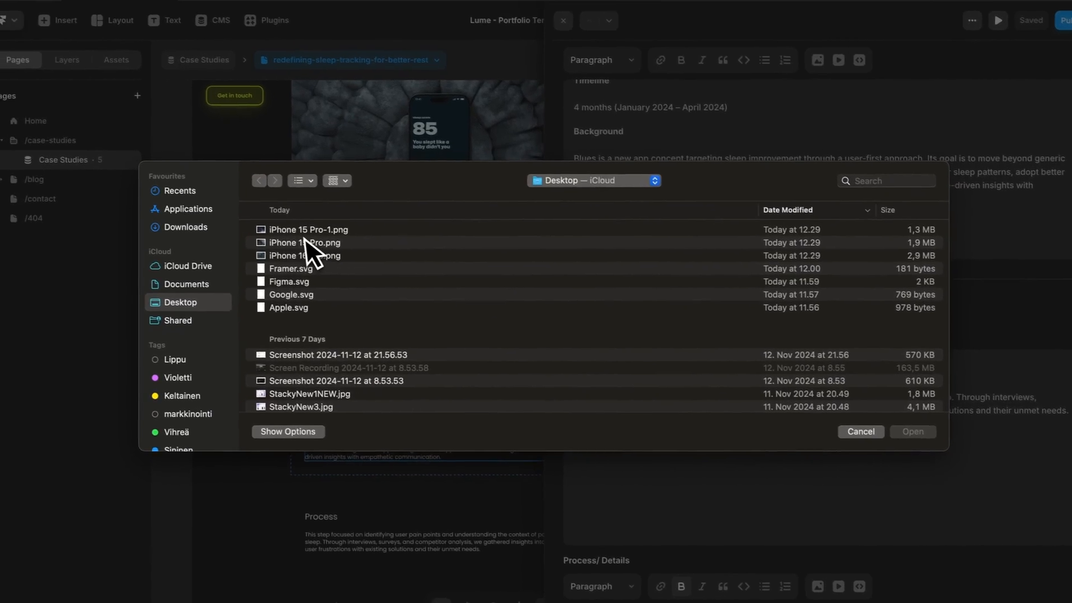
double_click(308, 242)
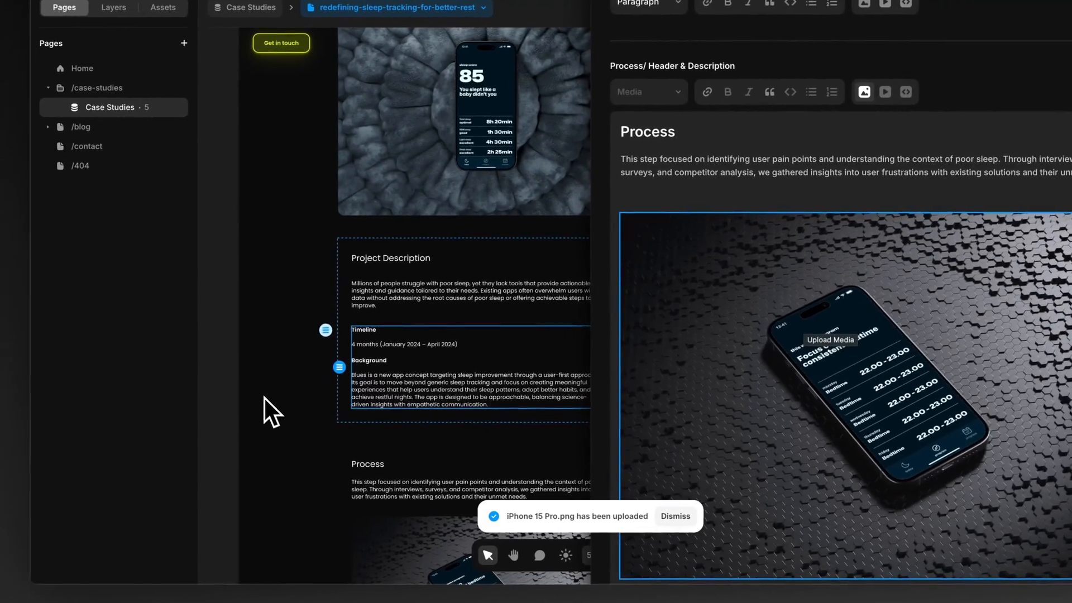
Step: Close the content editor and check the image placement in the page's Process section
left_click(148, 391)
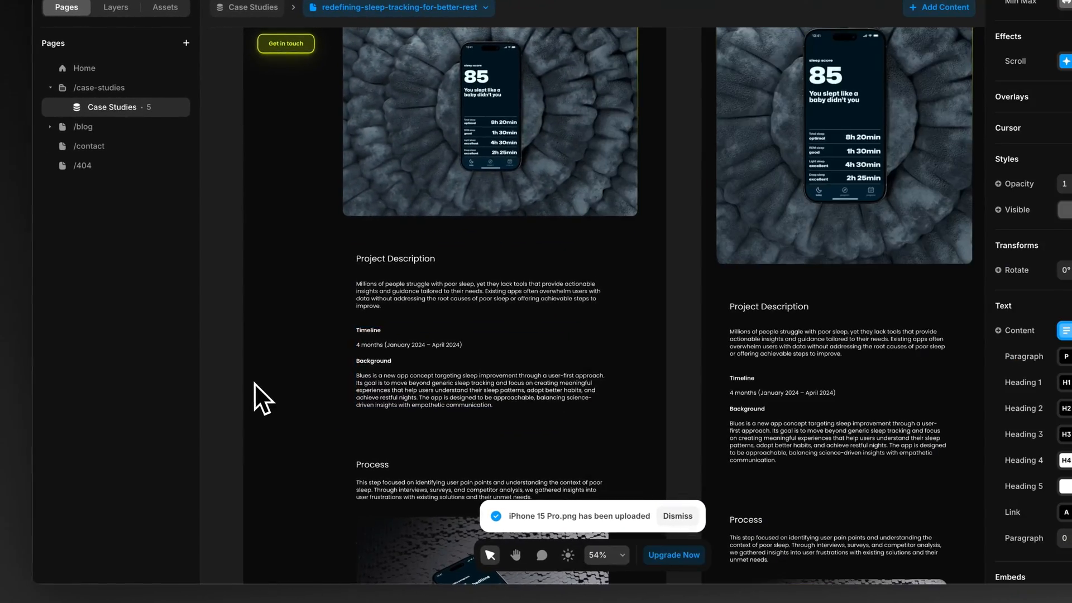
scroll(253, 383, "down", 5)
scroll(470, 357, "down", 2)
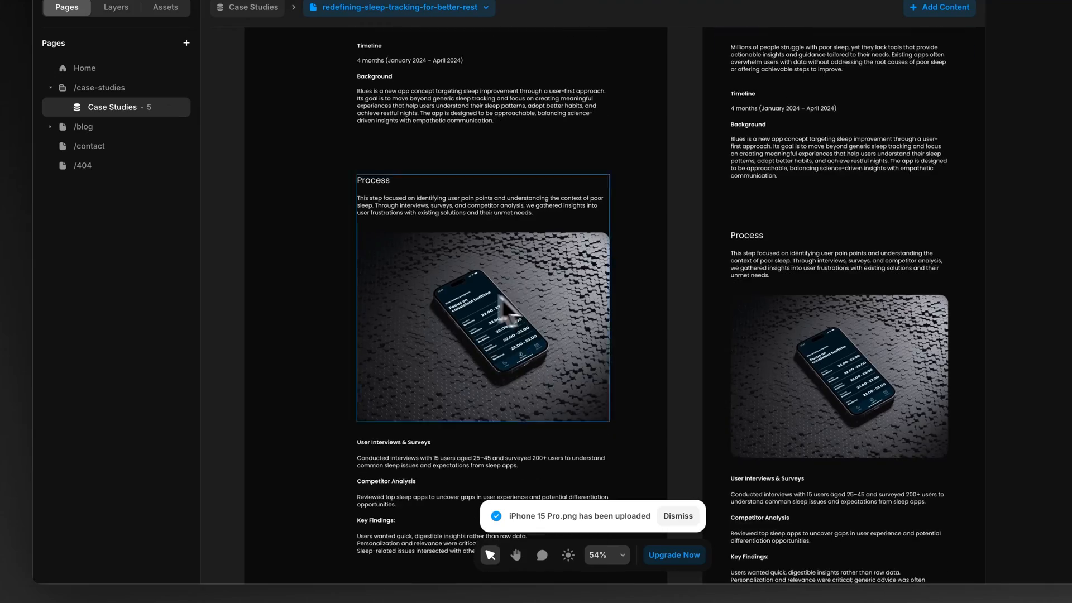
Step: Preview the case study at a width of 1678, check the image in the Process section, and return to the canvas
left_click(903, 97)
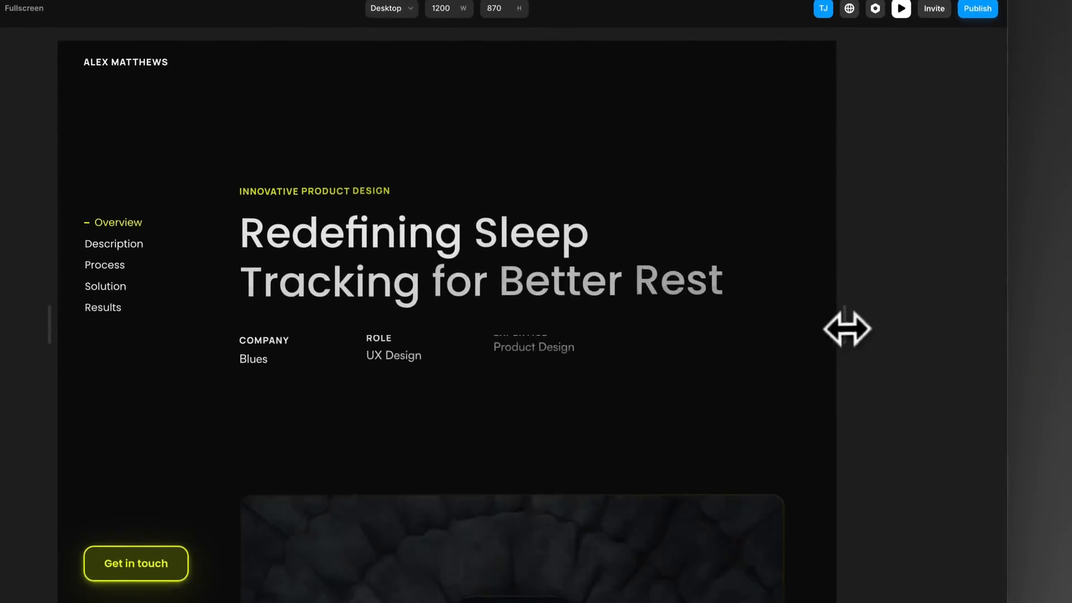
left_click_drag(847, 356, 989, 356)
scroll(790, 346, "down", 10)
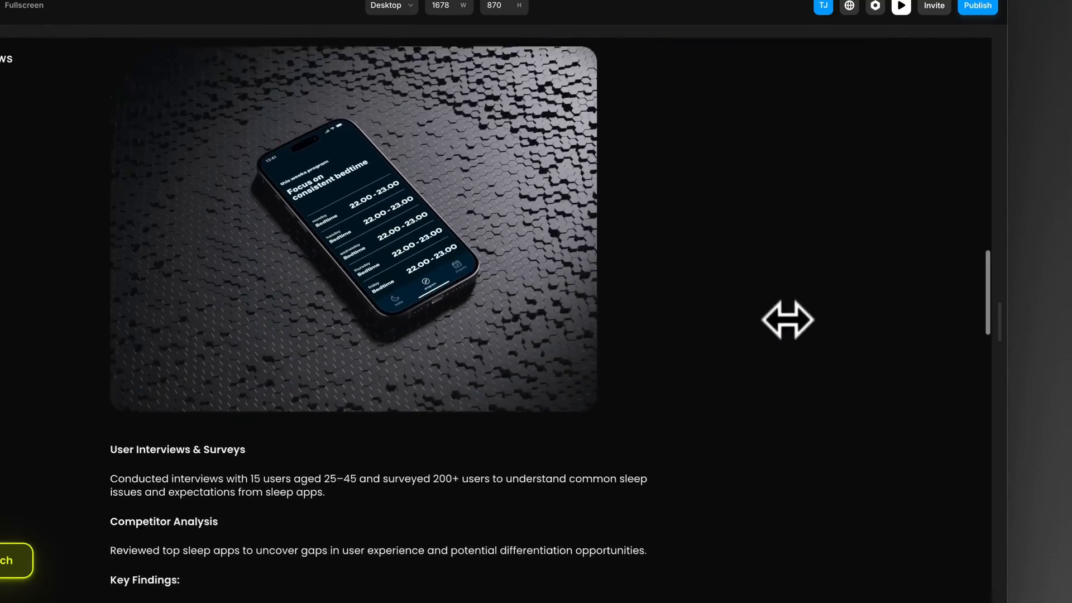
scroll(787, 319, "up", 3)
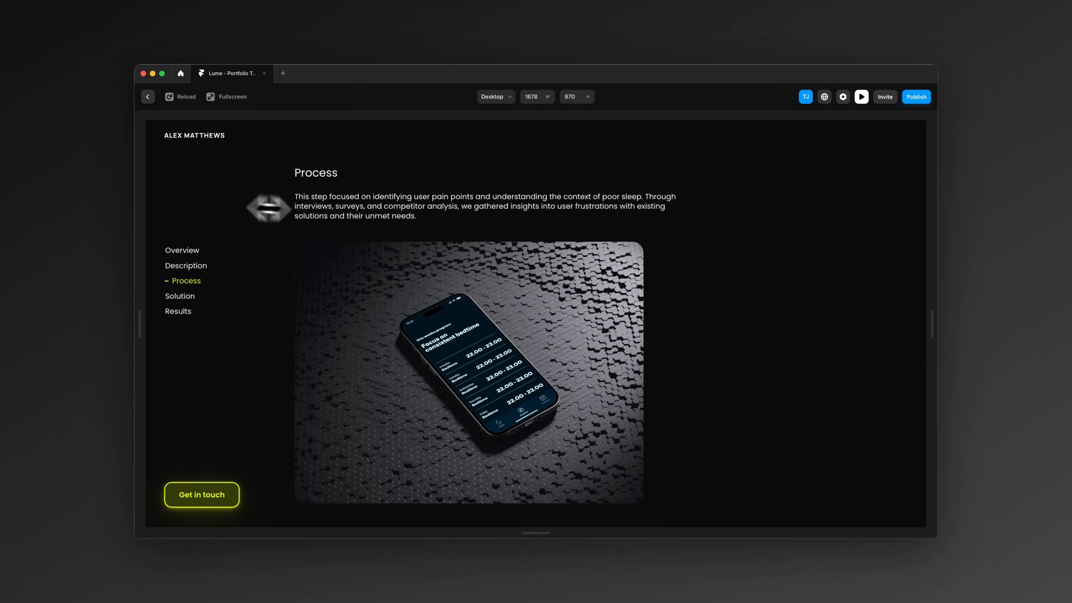
scroll(268, 207, "down", 15)
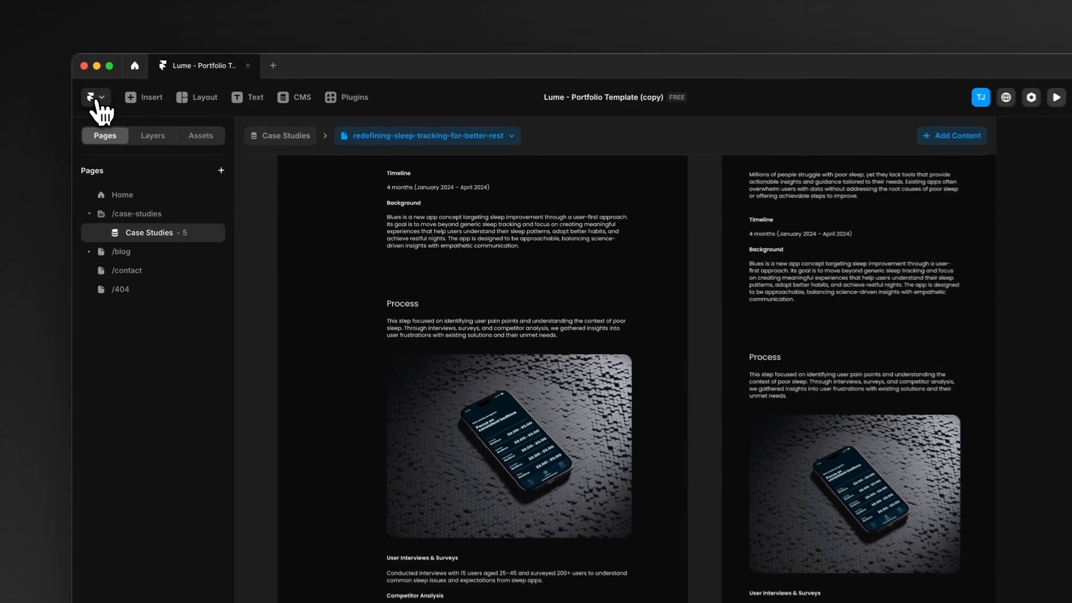
scroll(251, 268, "up", 5)
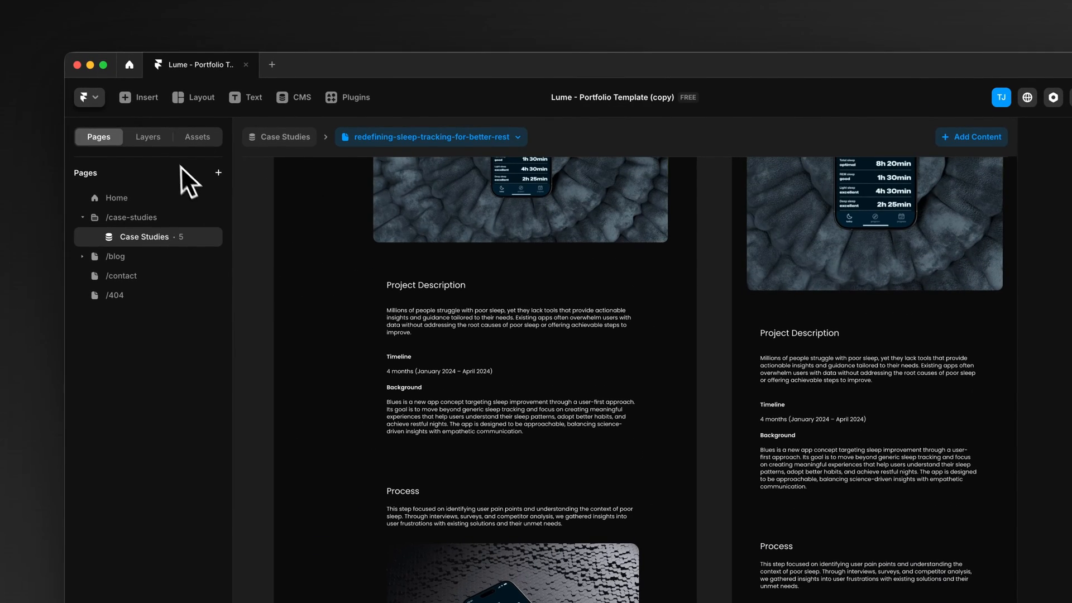
Step: On the Home page's first project card, set the description to "Redefining Sleep Tracking for Better Rest", company to Blues and year to 2025
left_click(148, 202)
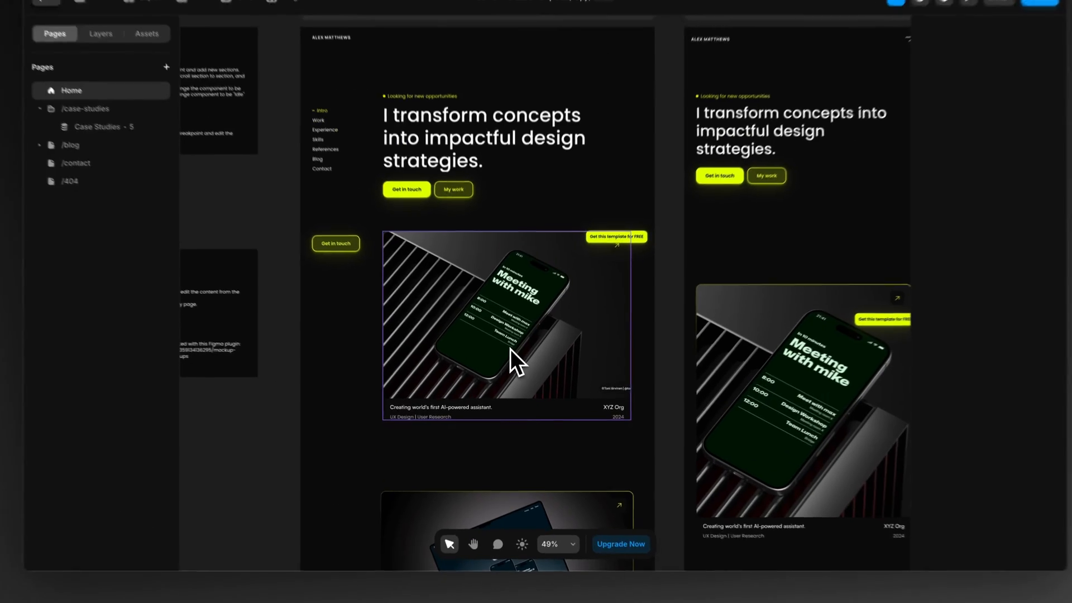
left_click(508, 367)
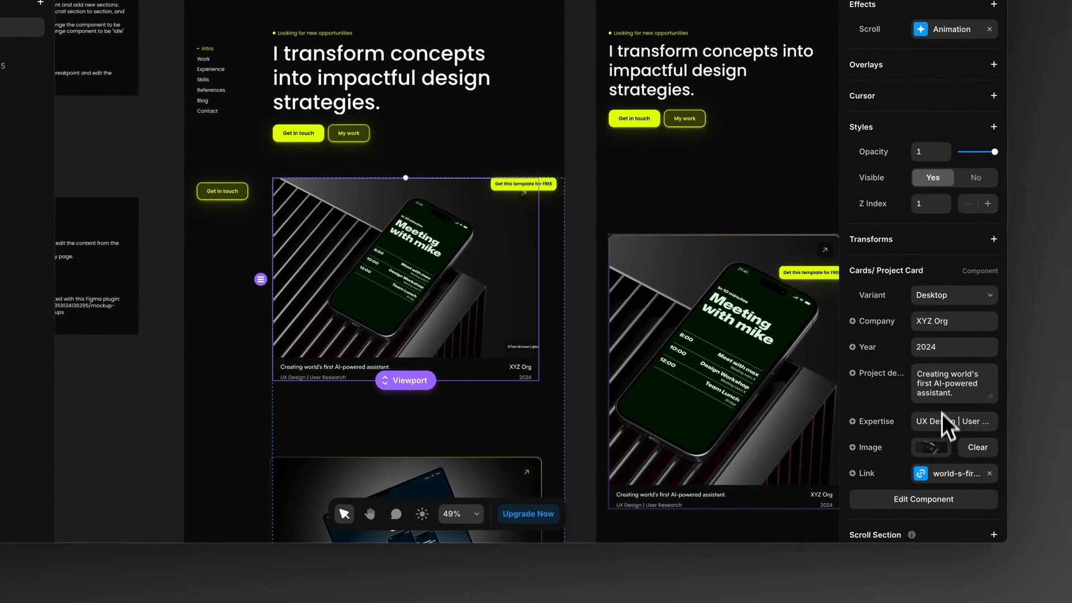
left_click(941, 379)
key("super+v")
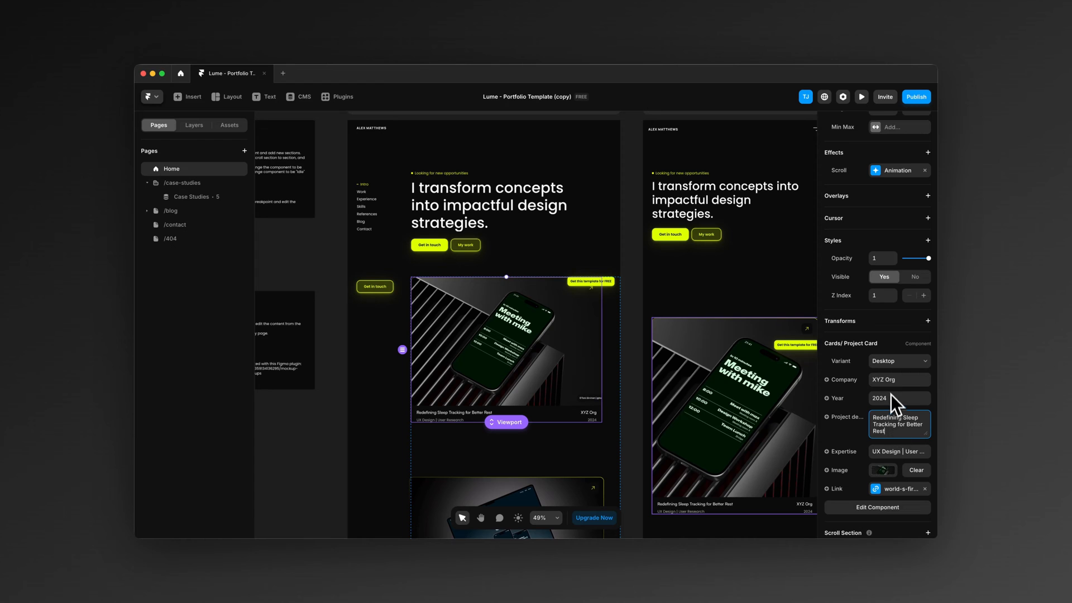
left_click(888, 380)
type("Blues")
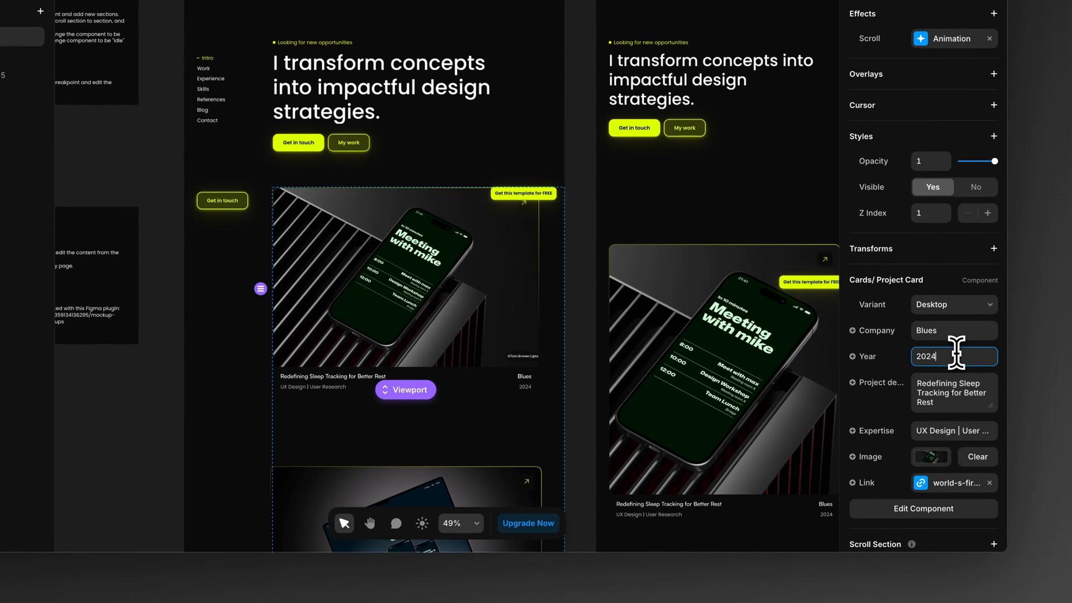
Step: Replace the first project card's image with iPhone 15 Pro.png from the Desktop folder
left_click(931, 456)
left_click(737, 368)
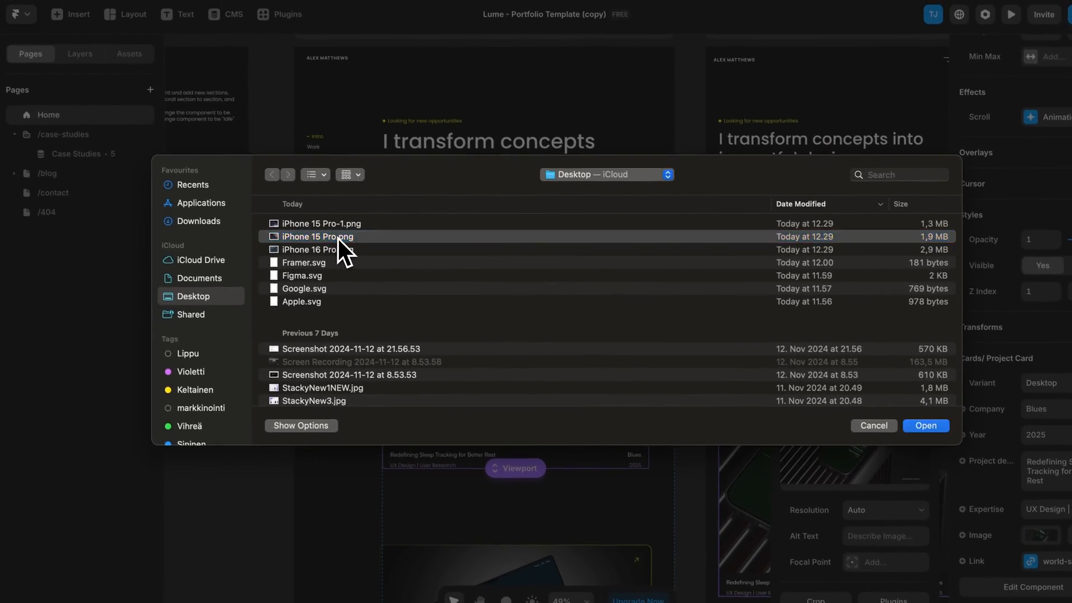
double_click(339, 239)
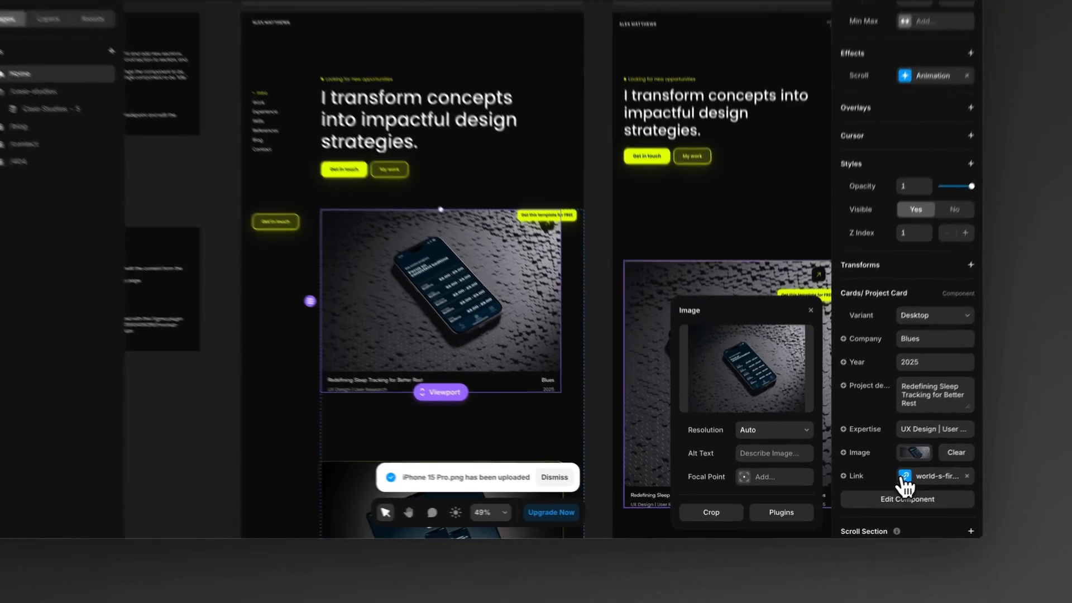
Step: Link the first project card to /case-studies/:slug with the slug redefining-sleep-tracking-for-better-rest
left_click(875, 490)
left_click(781, 479)
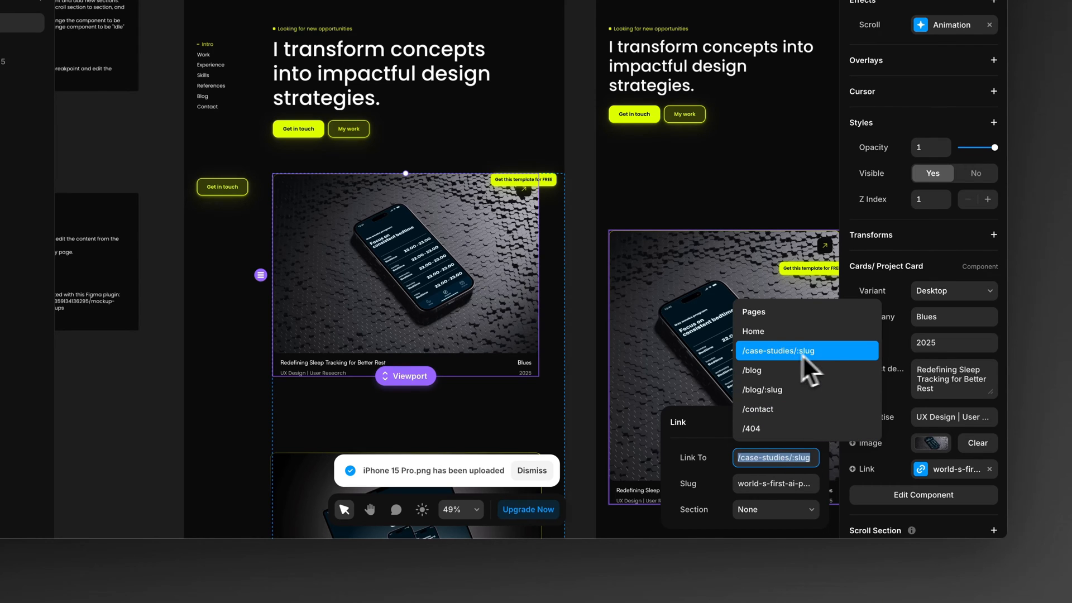
left_click(821, 351)
left_click(773, 483)
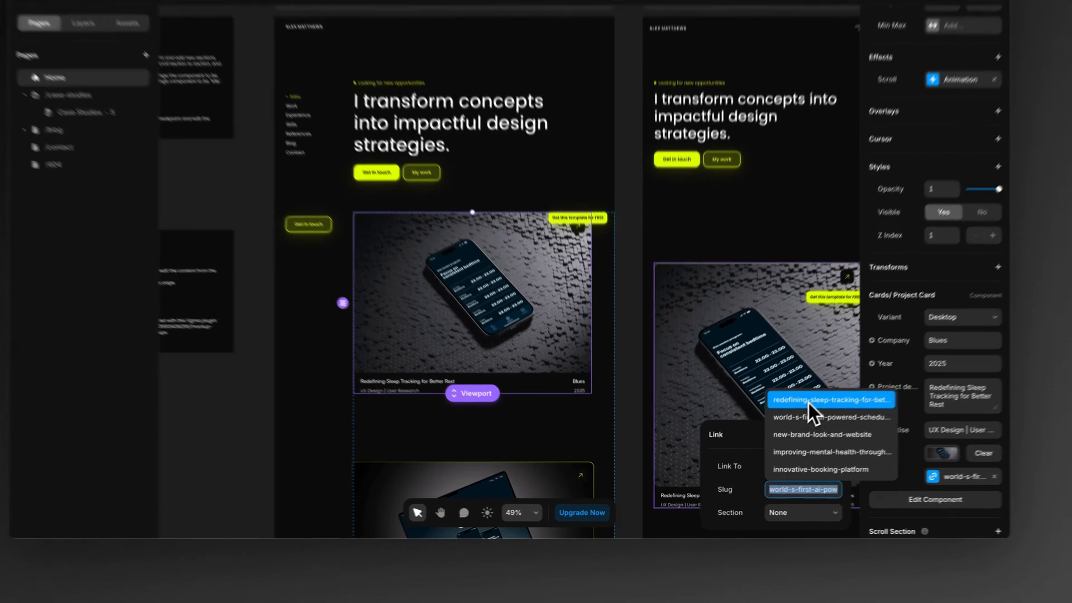
left_click(776, 428)
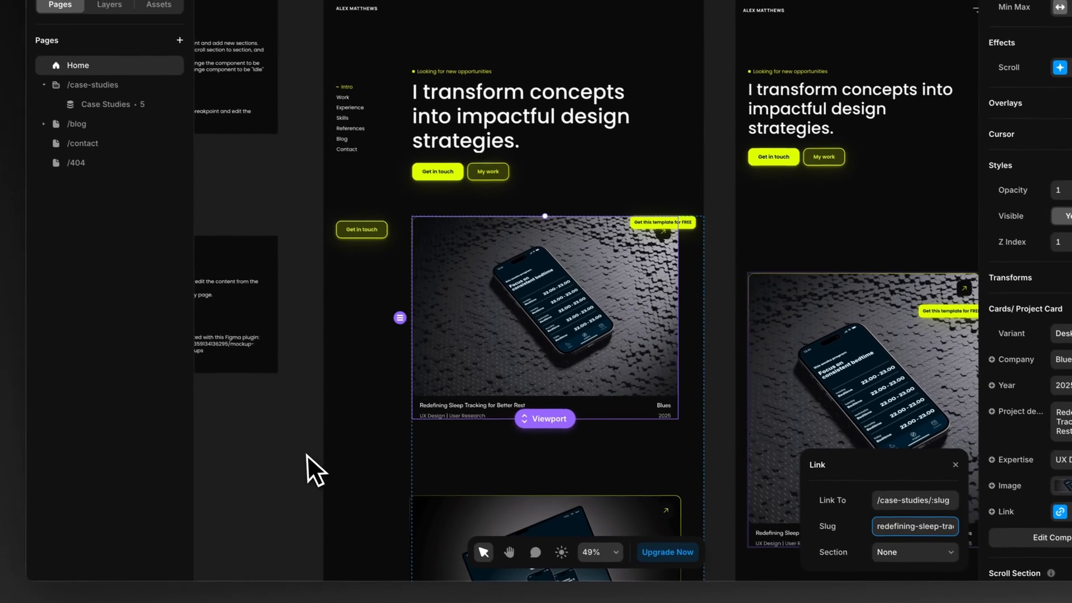
left_click(240, 426)
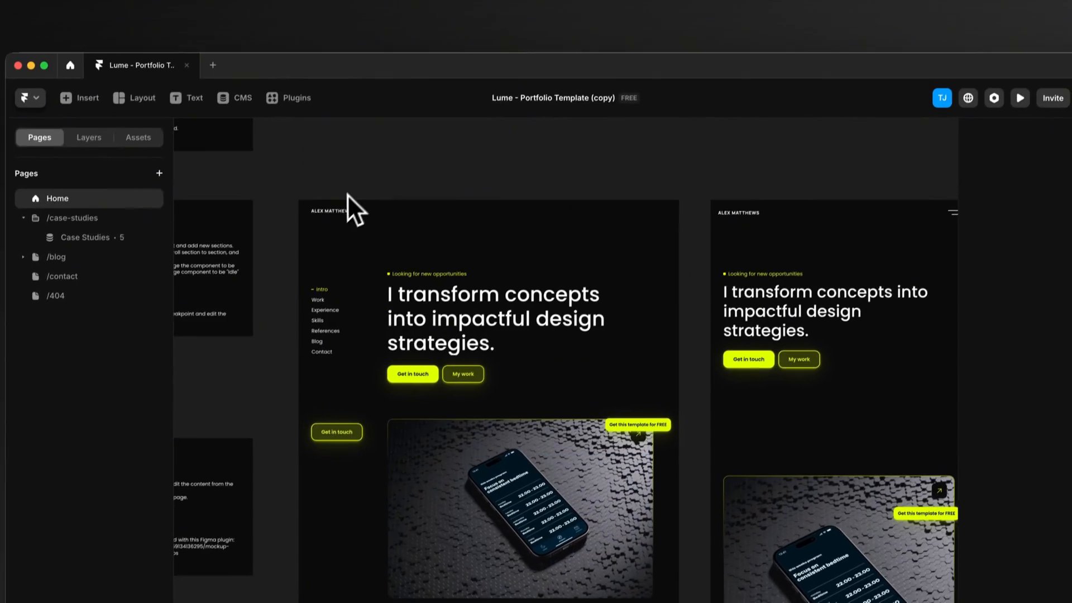
Step: Preview the Home page at a width of 1678, follow the first project card to its case study, and return to the canvas
left_click(309, 180)
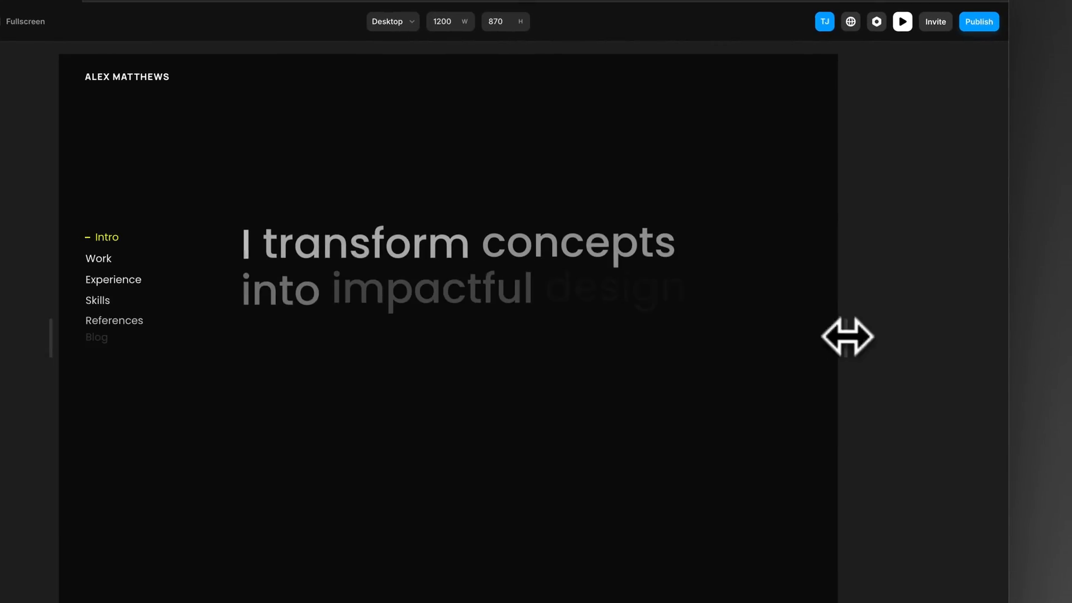
left_click_drag(847, 337, 999, 335)
scroll(943, 302, "down", 5)
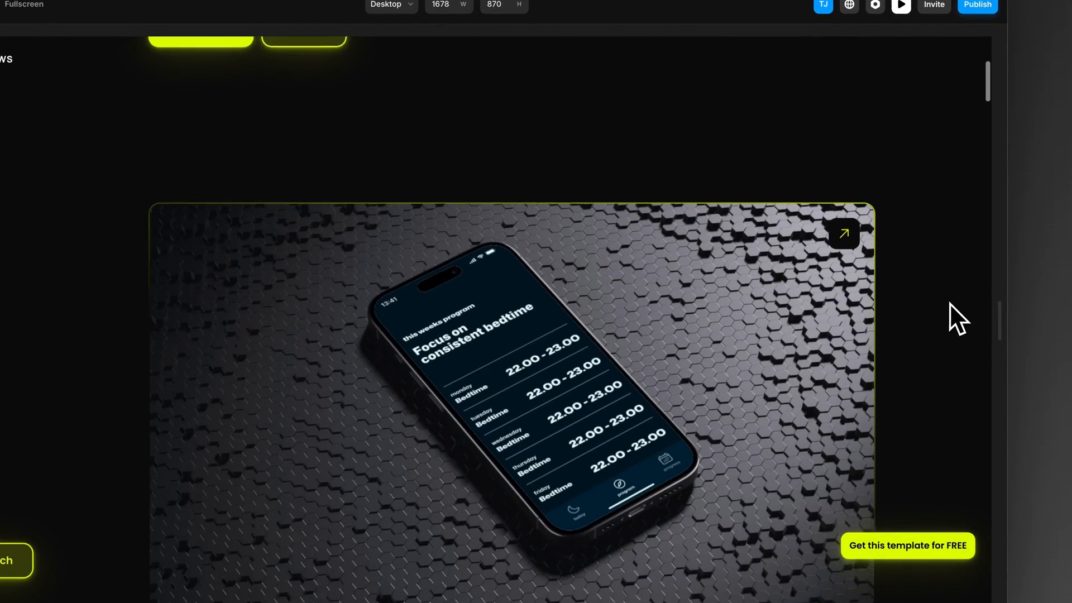
scroll(949, 302, "down", 3)
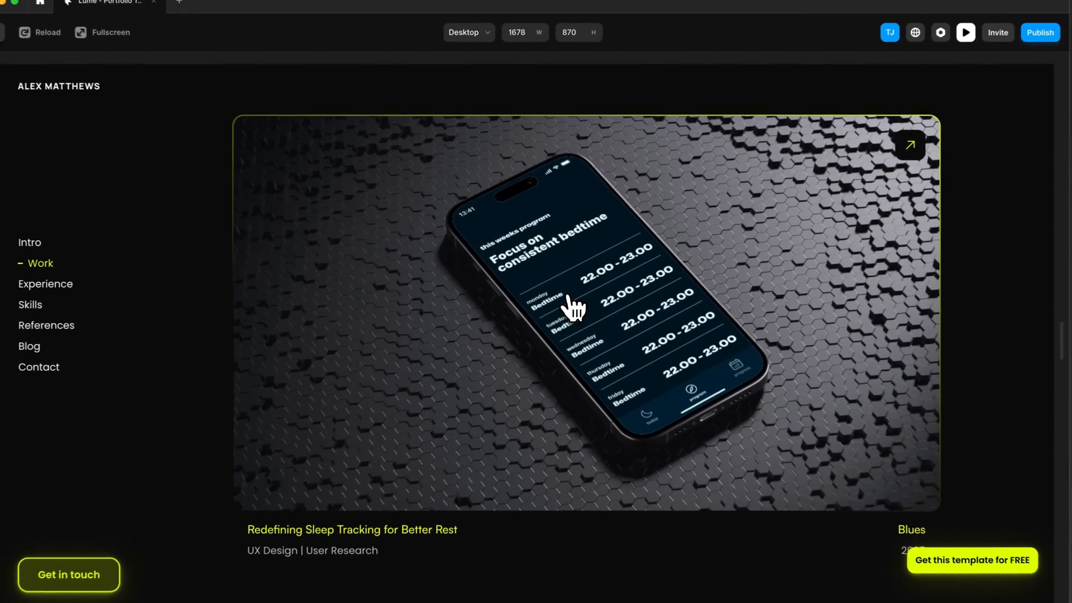
left_click(517, 312)
scroll(569, 308, "down", 10)
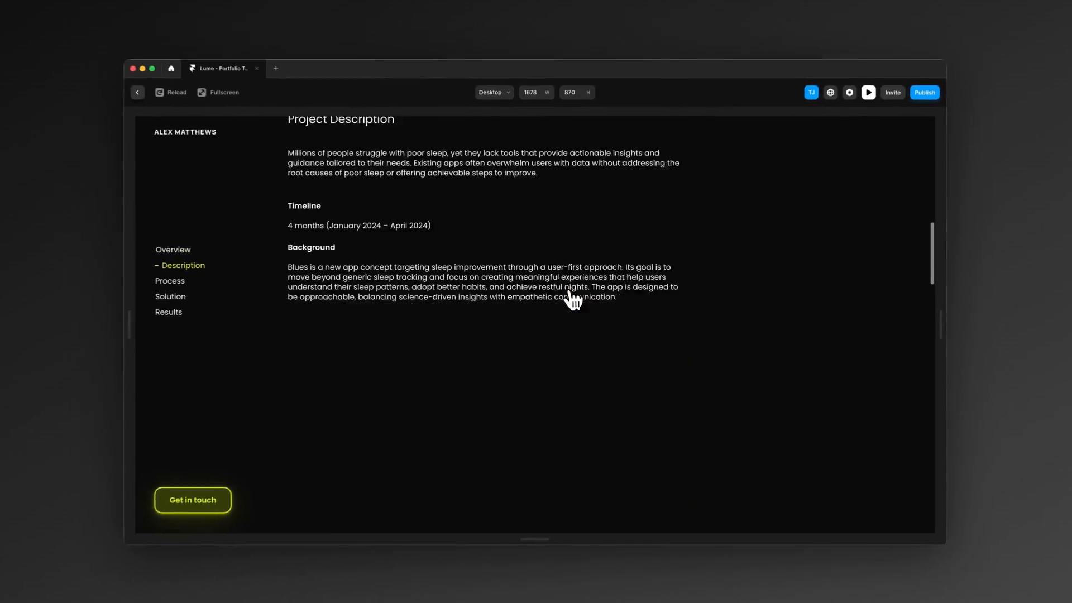
scroll(572, 300, "down", 5)
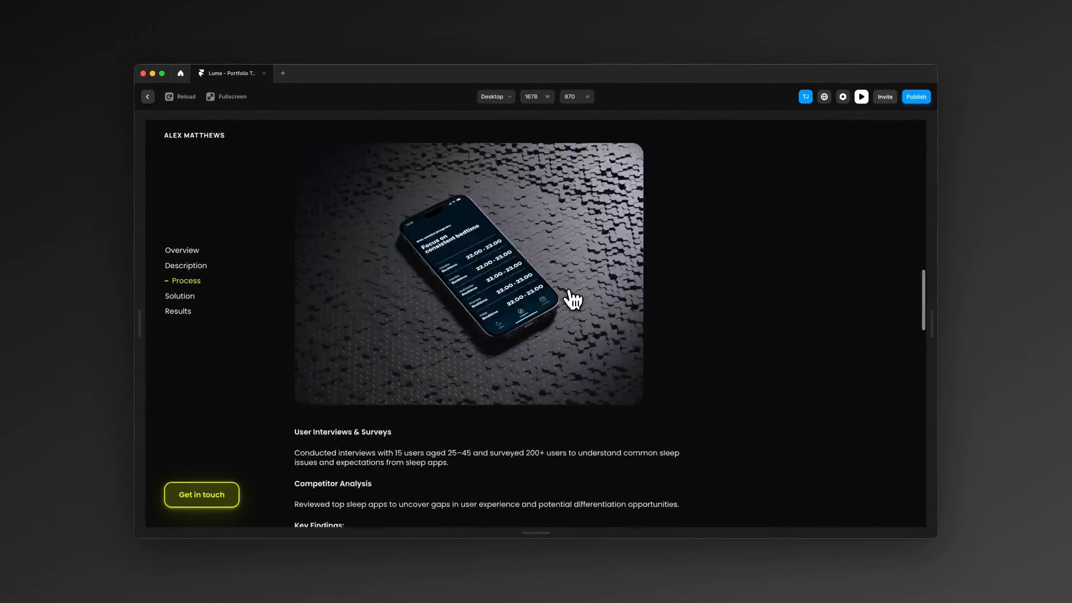
scroll(574, 302, "up", 15)
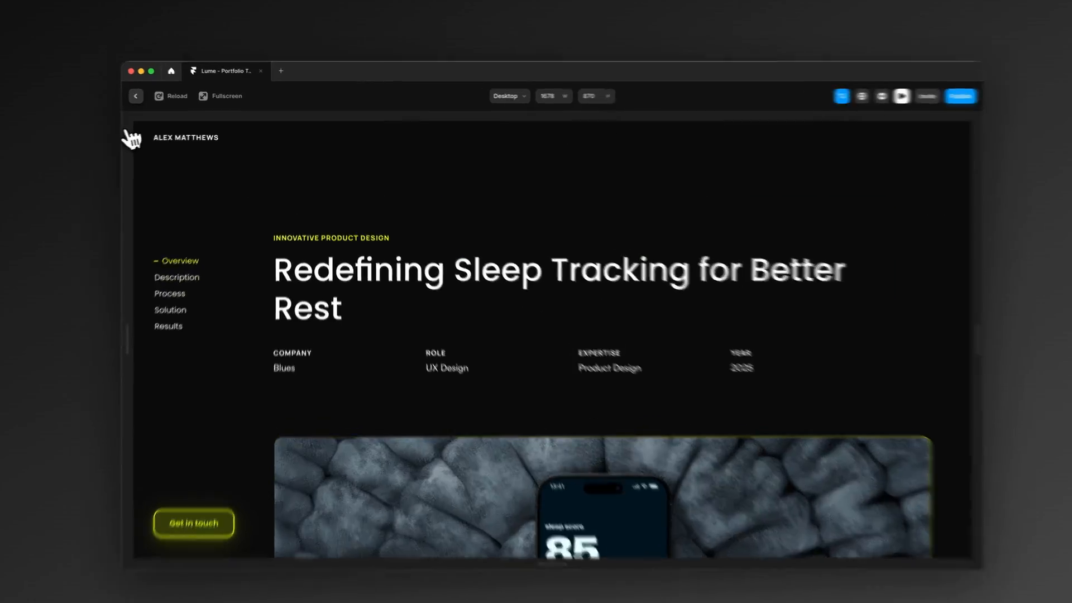
left_click(135, 96)
Step: Try deleting the Swiss Chalet and Medify project cards from the Home page, and undo both deletions
scroll(400, 337, "down", 4)
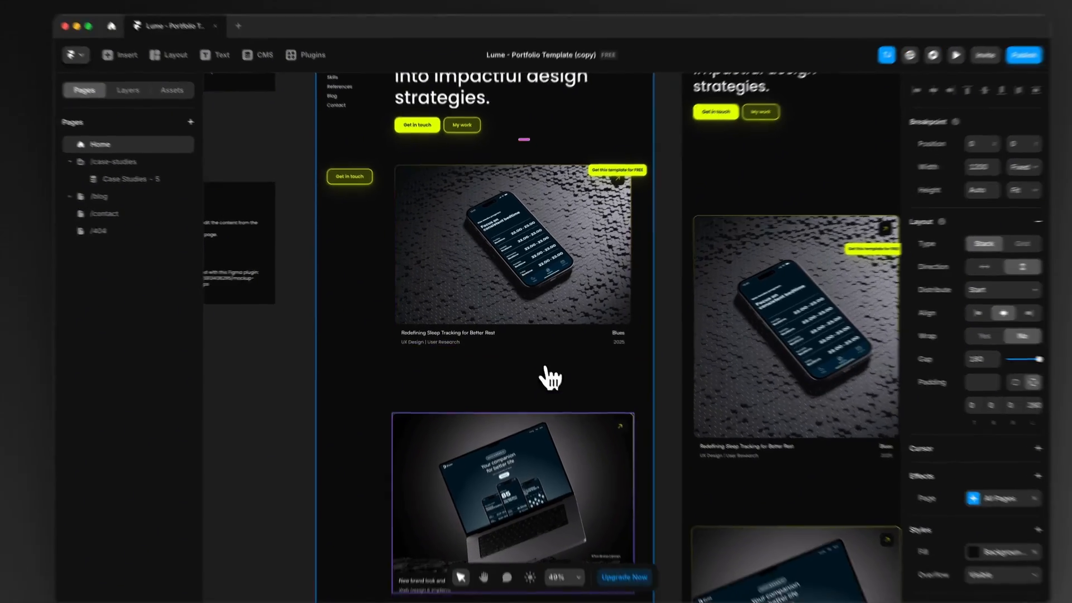
scroll(539, 273, "down", 5)
scroll(456, 282, "down", 5)
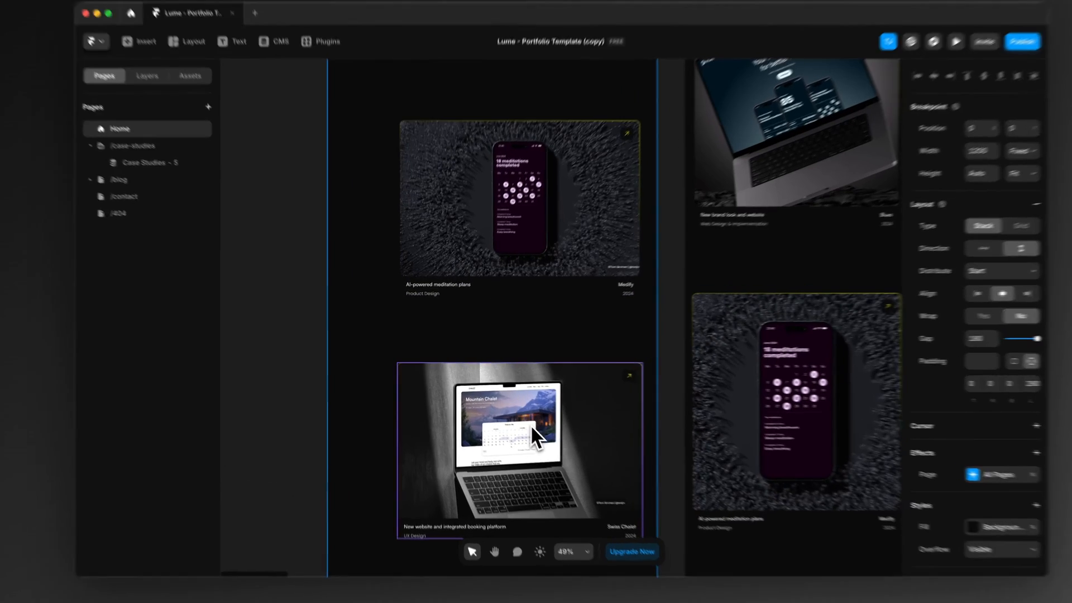
left_click(510, 411)
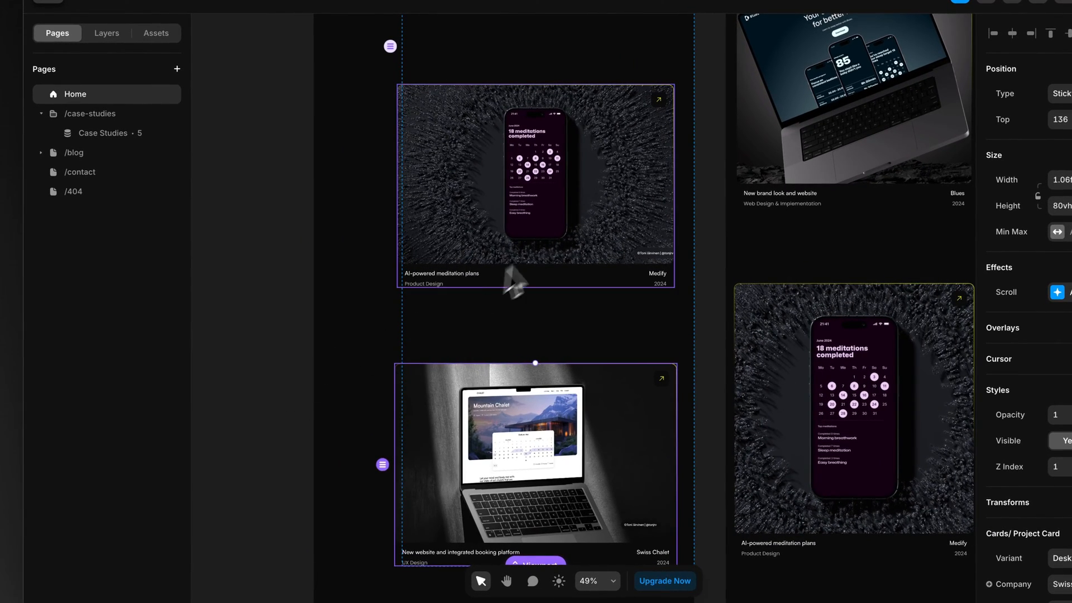
key("Delete")
scroll(506, 441, "up", 3)
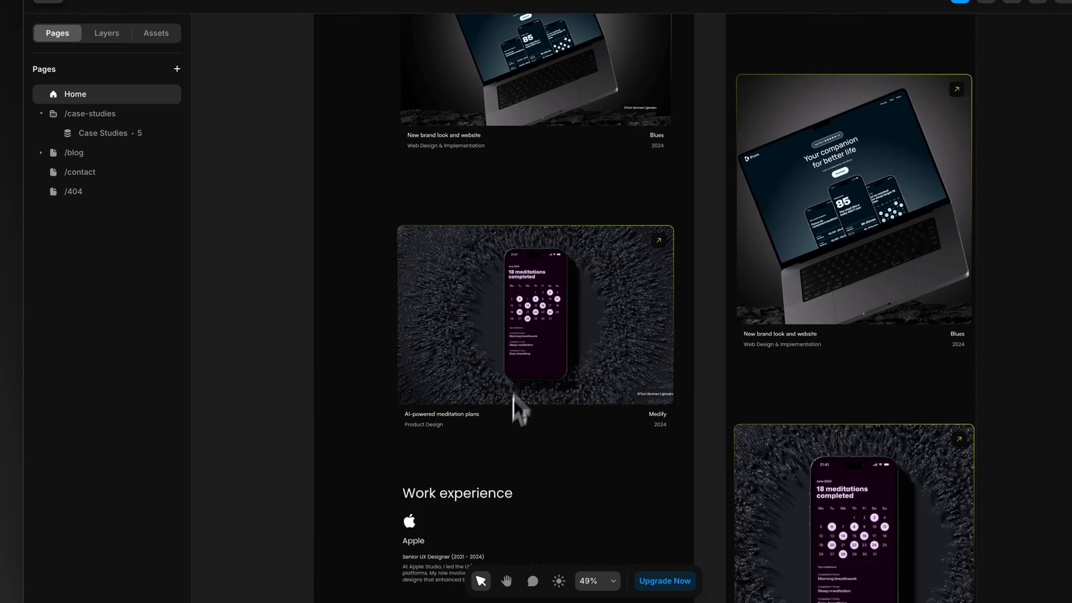
left_click(521, 342)
key("Delete")
scroll(523, 335, "up", 3)
left_click(537, 210)
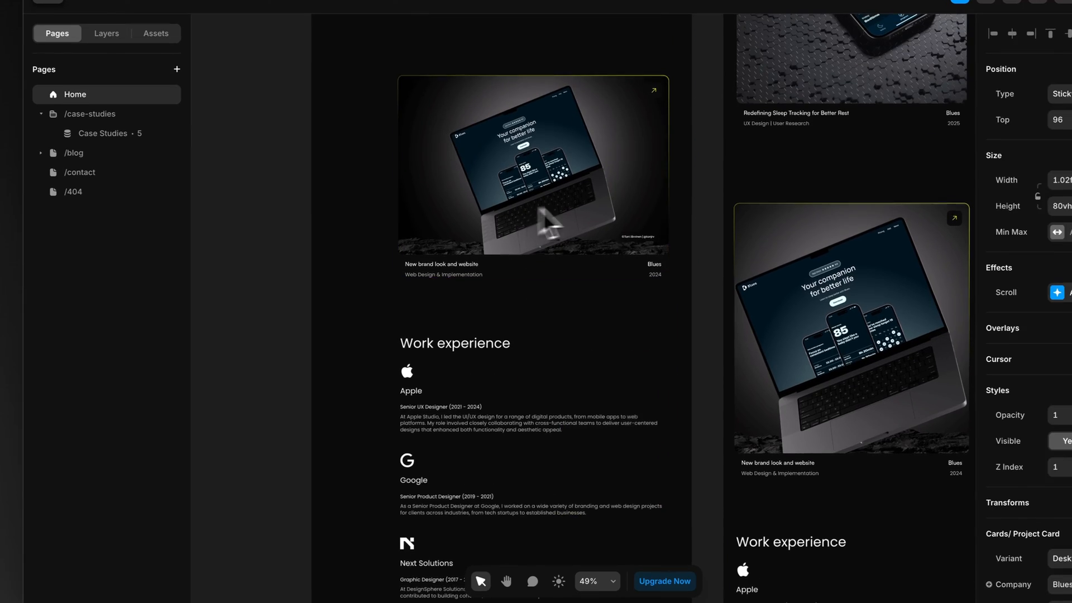
scroll(453, 223, "up", 3)
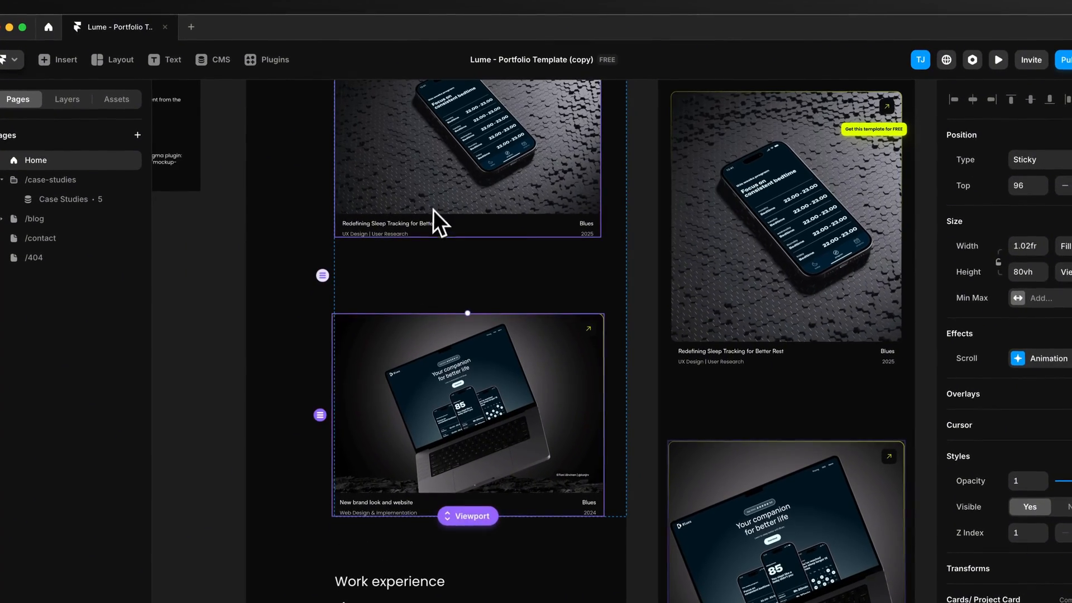
left_click(434, 206)
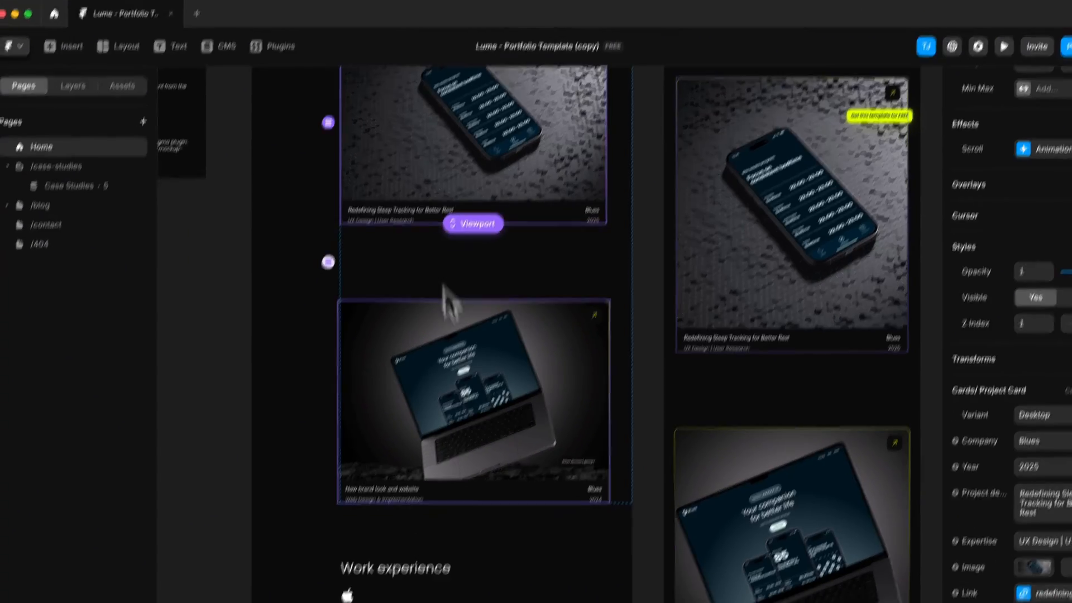
key("super+z")
key("super+z")
Step: Duplicate the Swiss Chalet project card once below the original, undoing any surplus copy
scroll(447, 443, "down", 4)
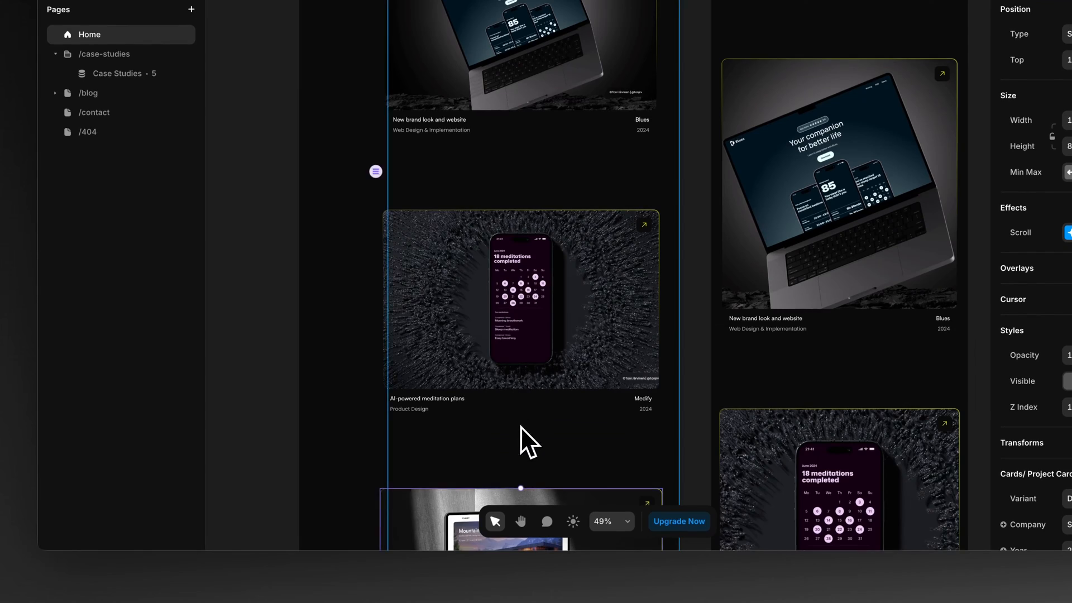
scroll(528, 391, "down", 3)
scroll(297, 382, "down", 5)
scroll(290, 380, "down", 8)
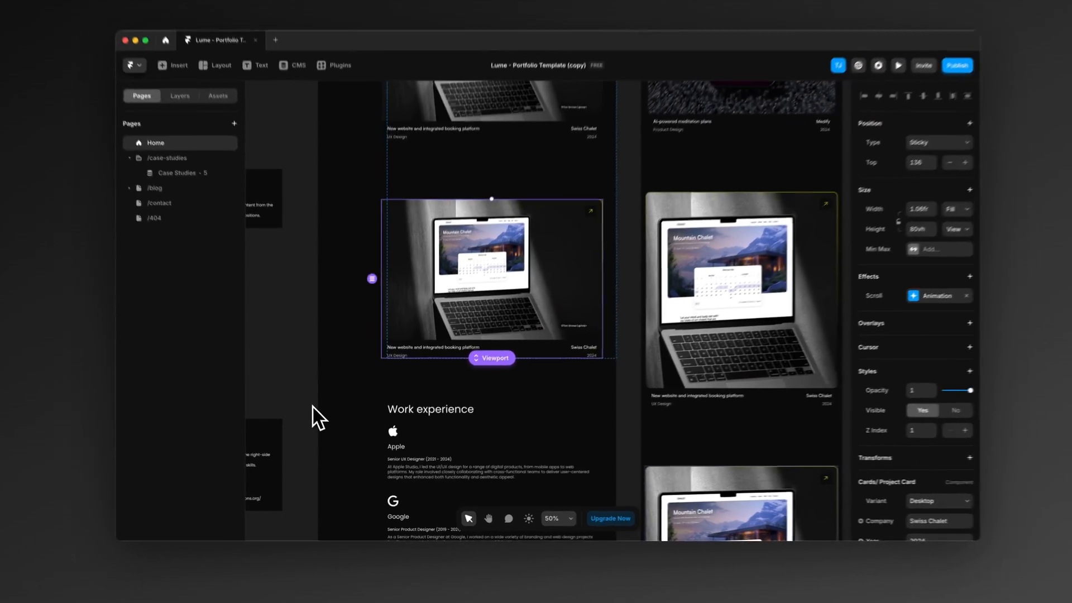
key("super+d")
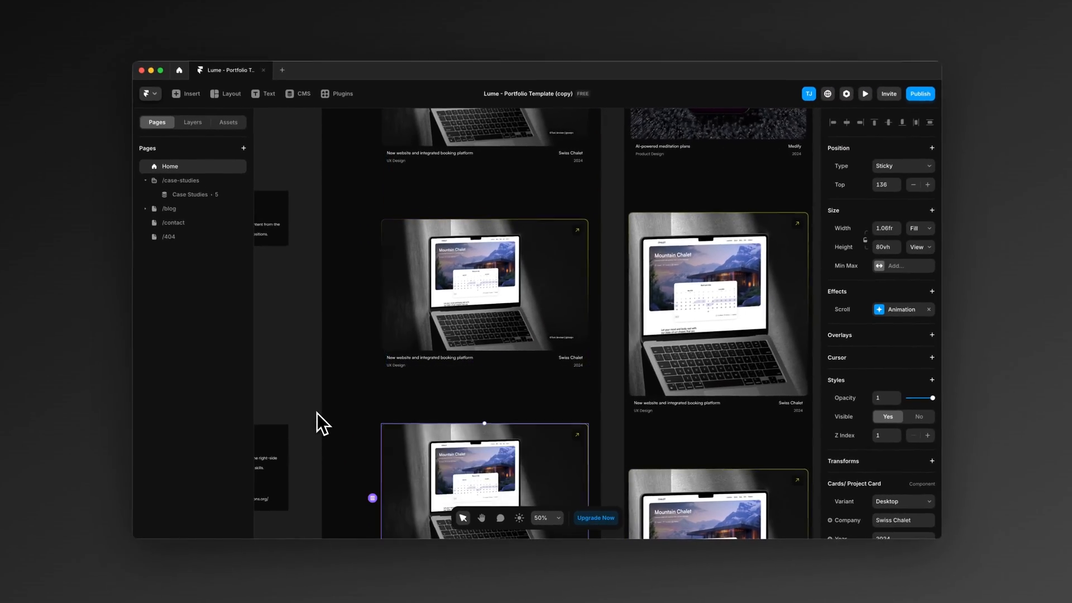
key("super+z")
Step: Compare the original Swiss Chalet card's sticky position and set the duplicated card's Top offset to 160
scroll(317, 414, "up", 2)
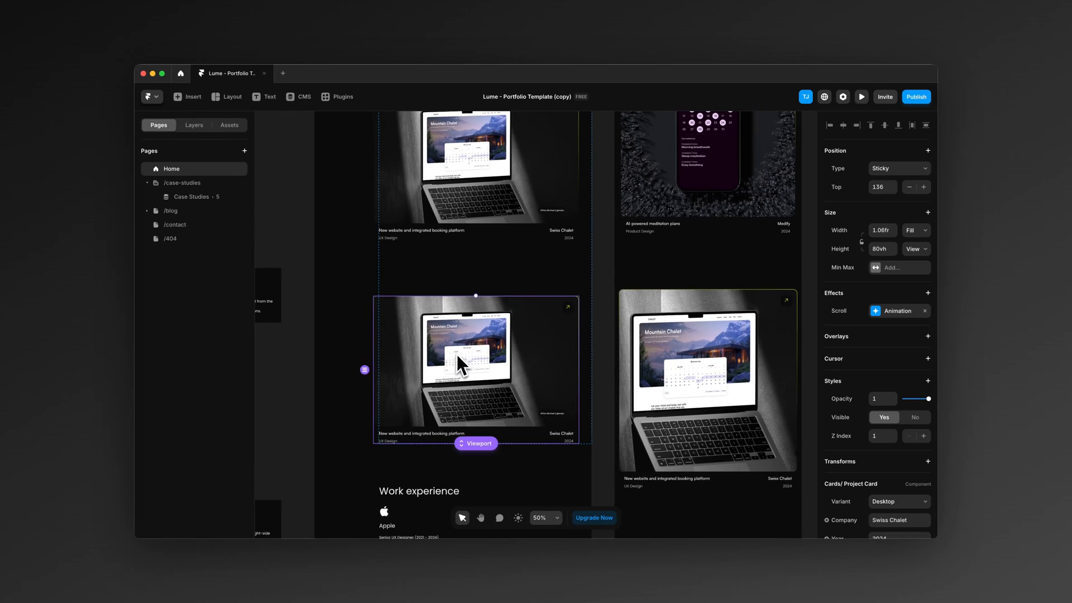
scroll(458, 354, "up", 3)
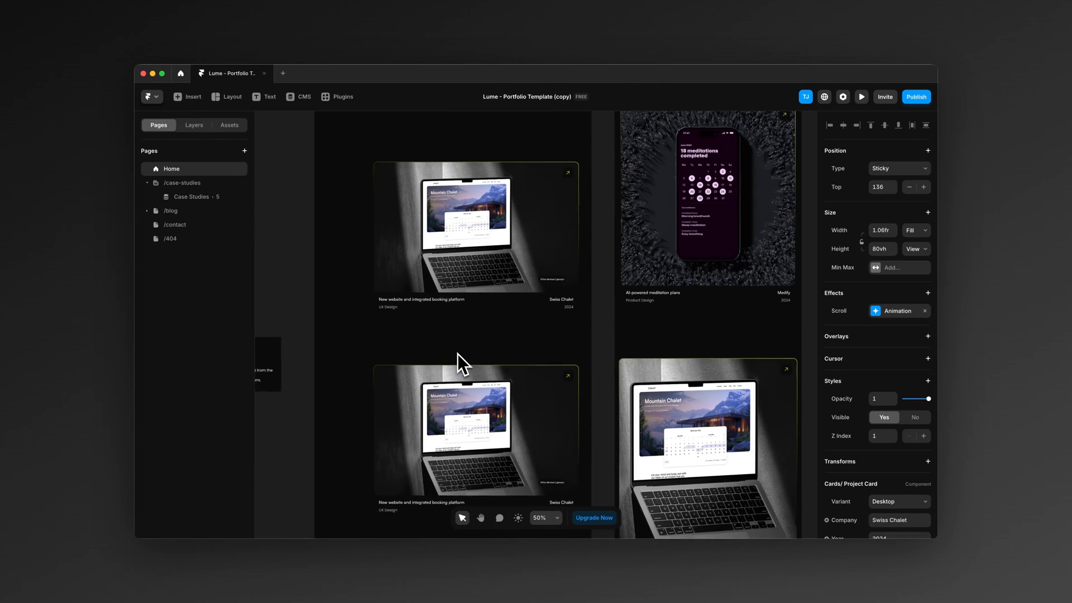
left_click(516, 257)
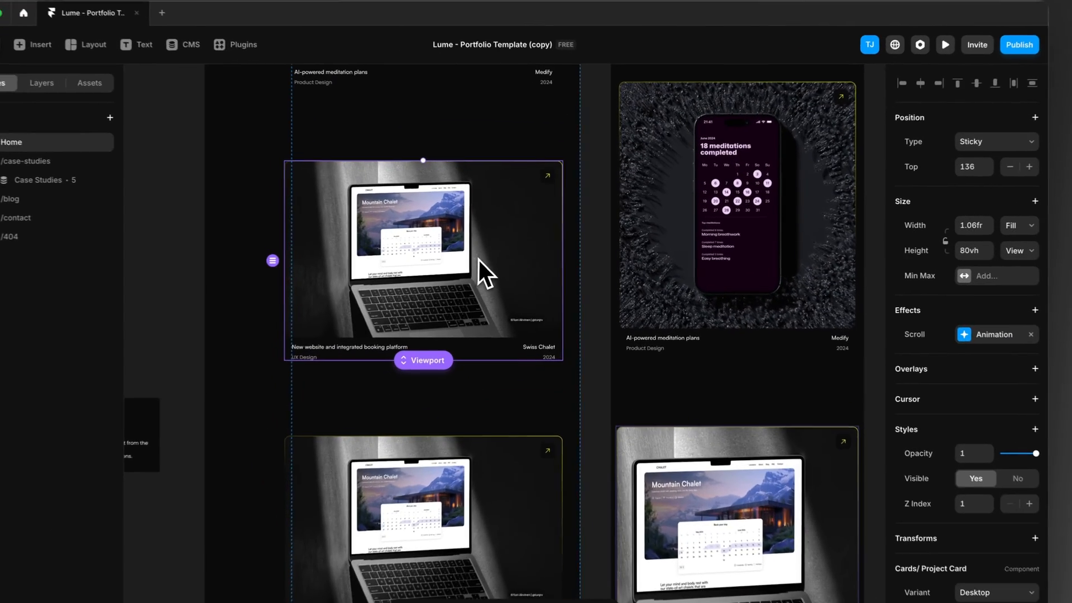
scroll(469, 274, "up", 3)
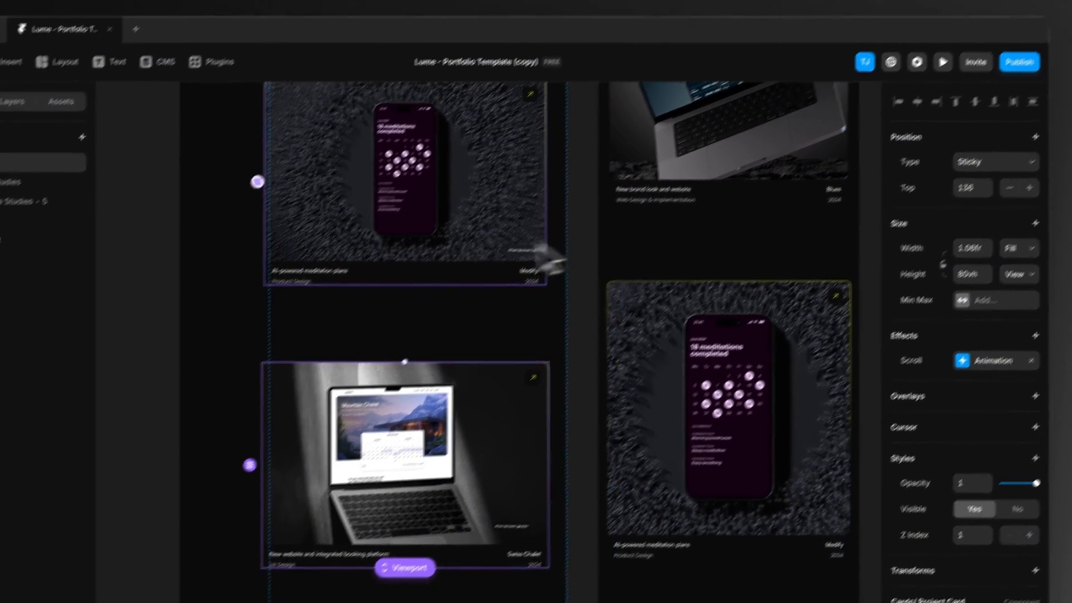
scroll(469, 229, "down", 2)
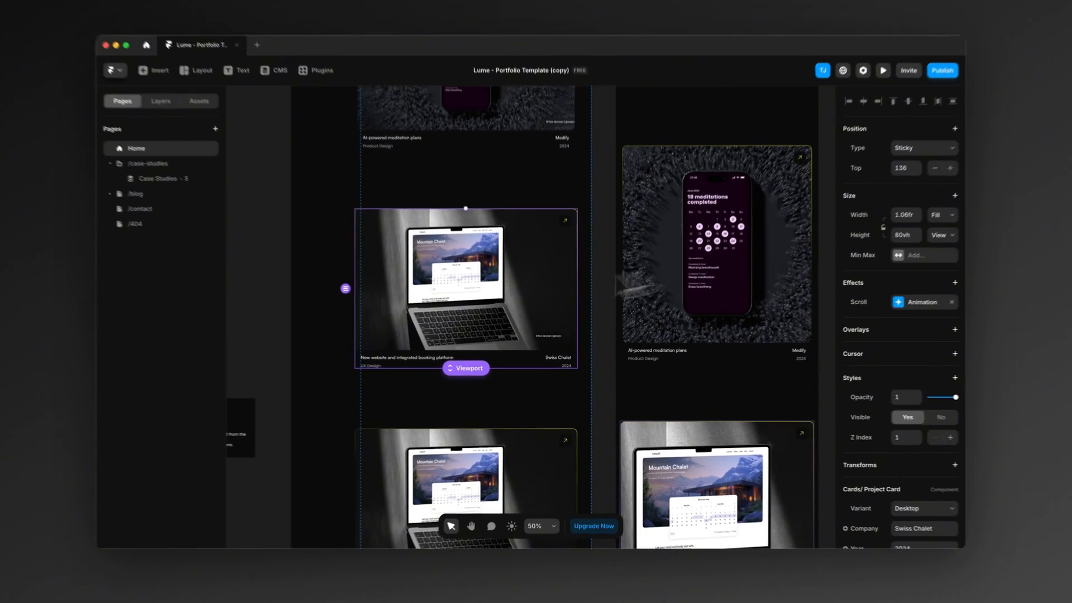
scroll(416, 352, "down", 2)
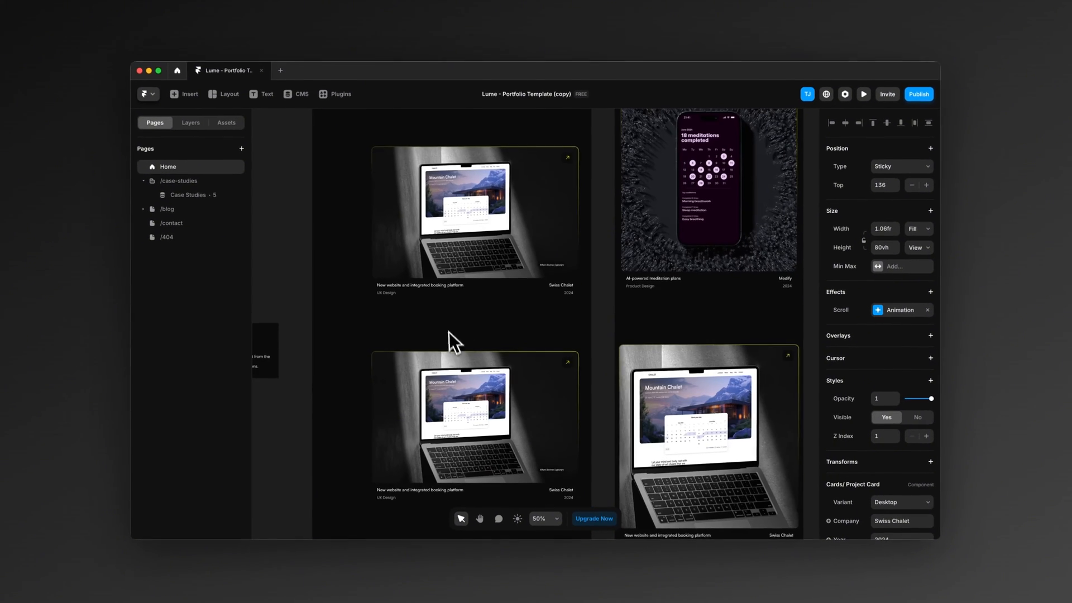
left_click(464, 406)
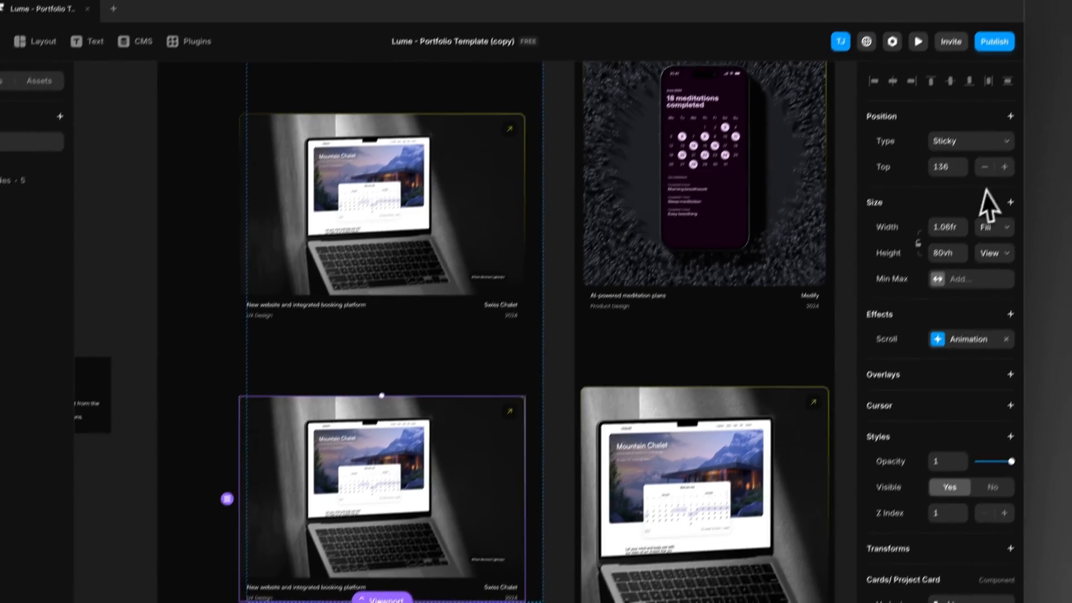
left_click(884, 188)
left_click(935, 194)
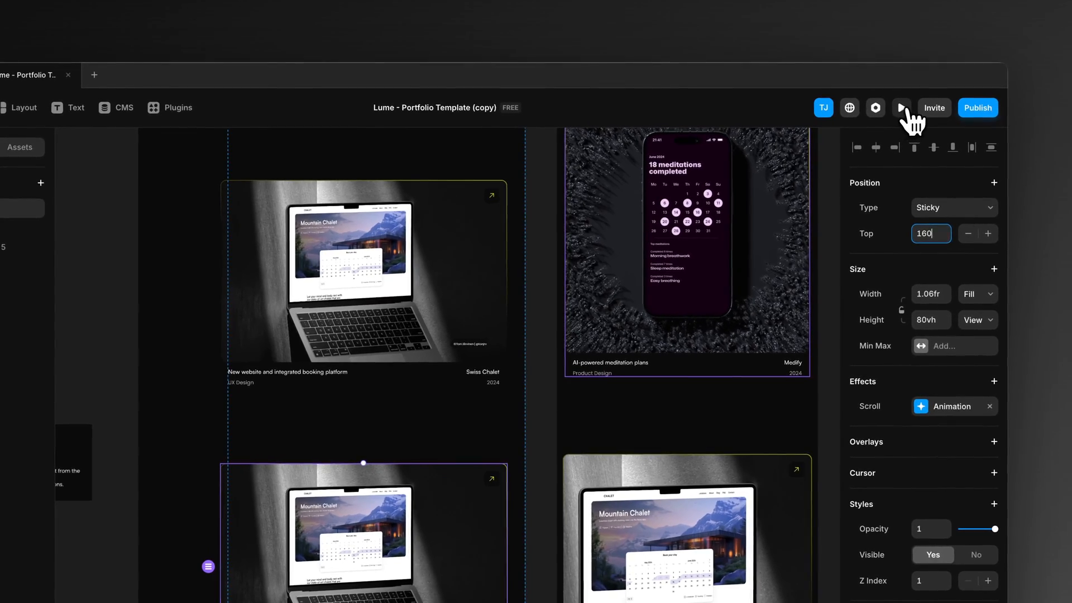
Step: Preview the Home page at a width of 1678, examine how the stacked project cards scroll, and return to the canvas
left_click(901, 71)
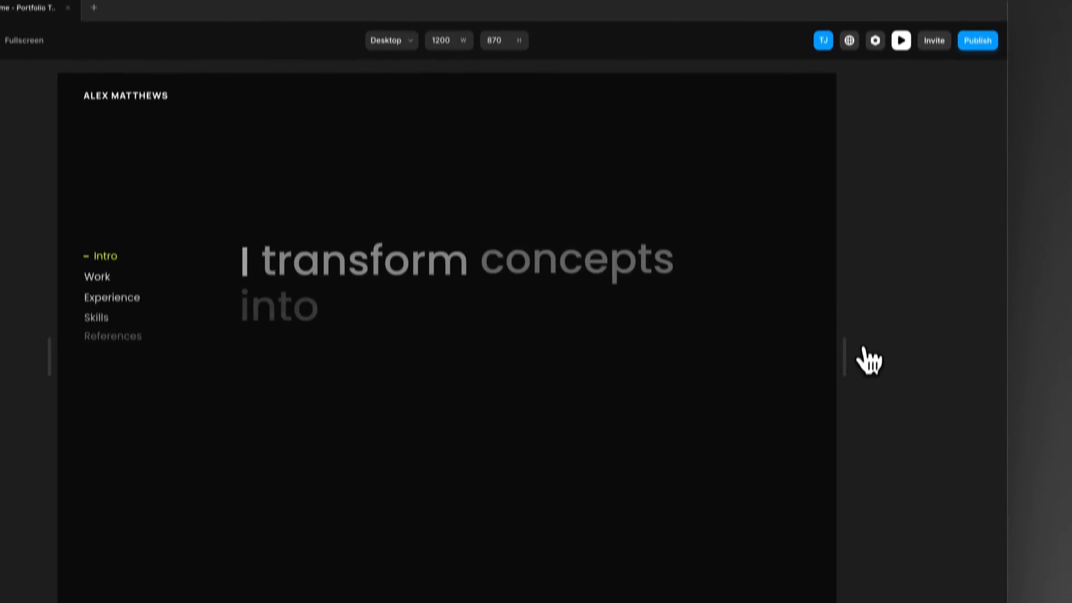
left_click_drag(845, 424, 999, 424)
scroll(769, 316, "down", 5)
scroll(769, 316, "down", 8)
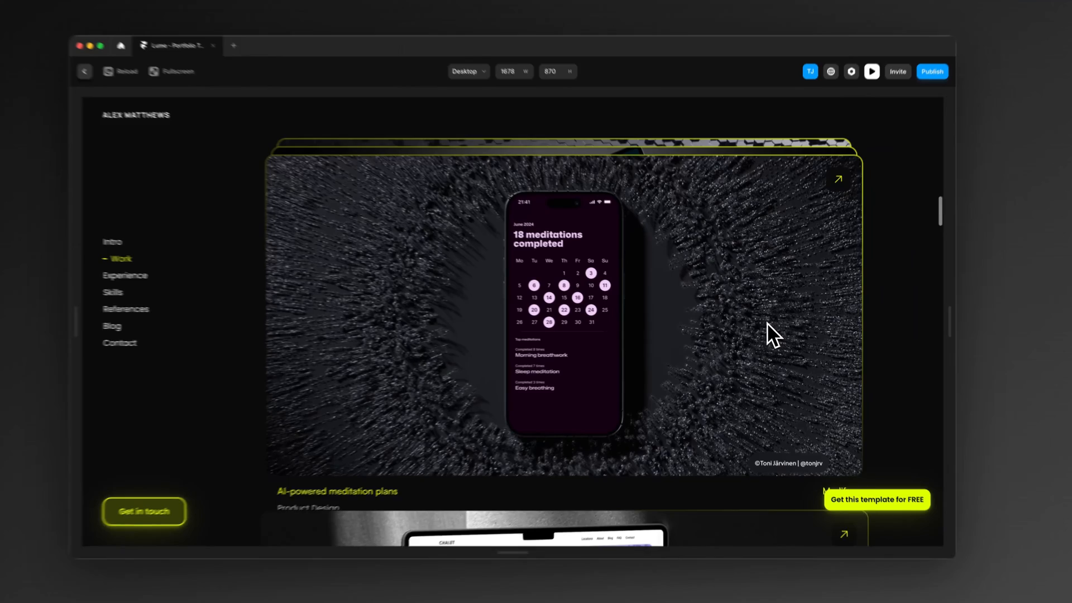
scroll(767, 324, "down", 5)
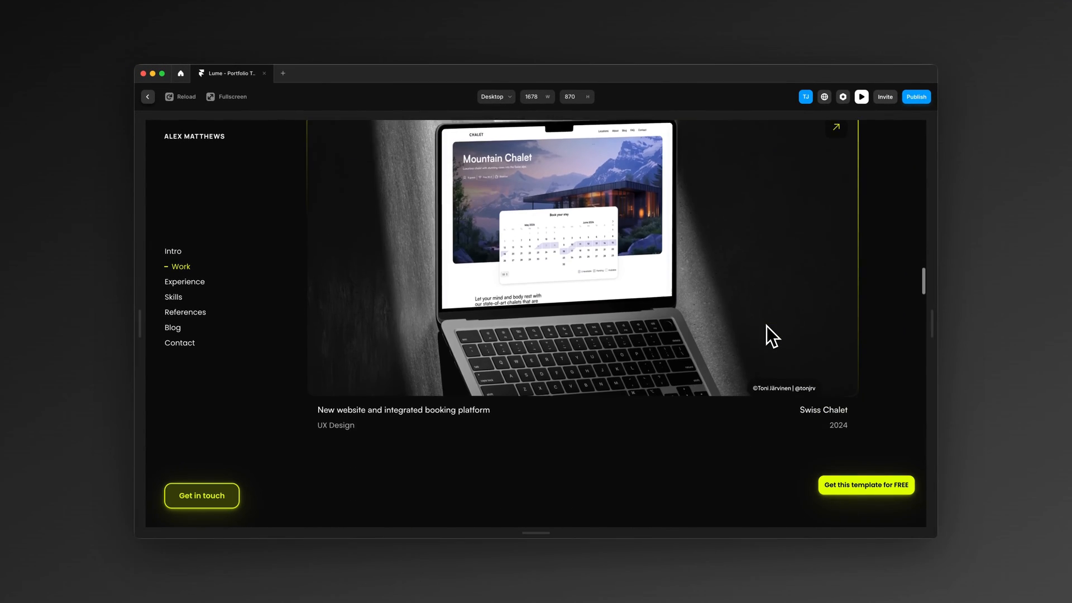
scroll(766, 326, "up", 2)
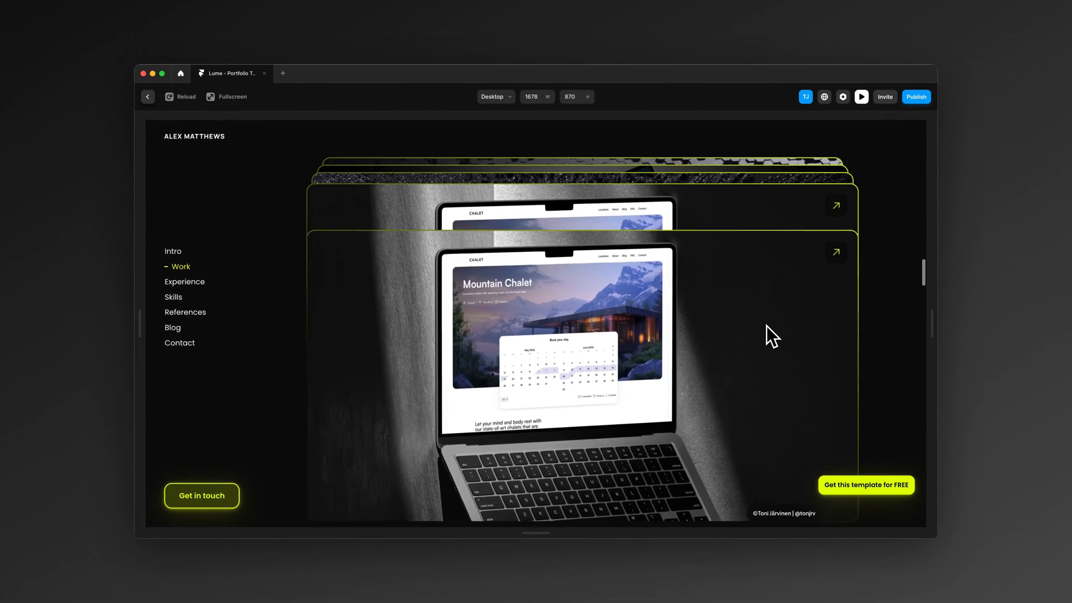
scroll(766, 327, "up", 3)
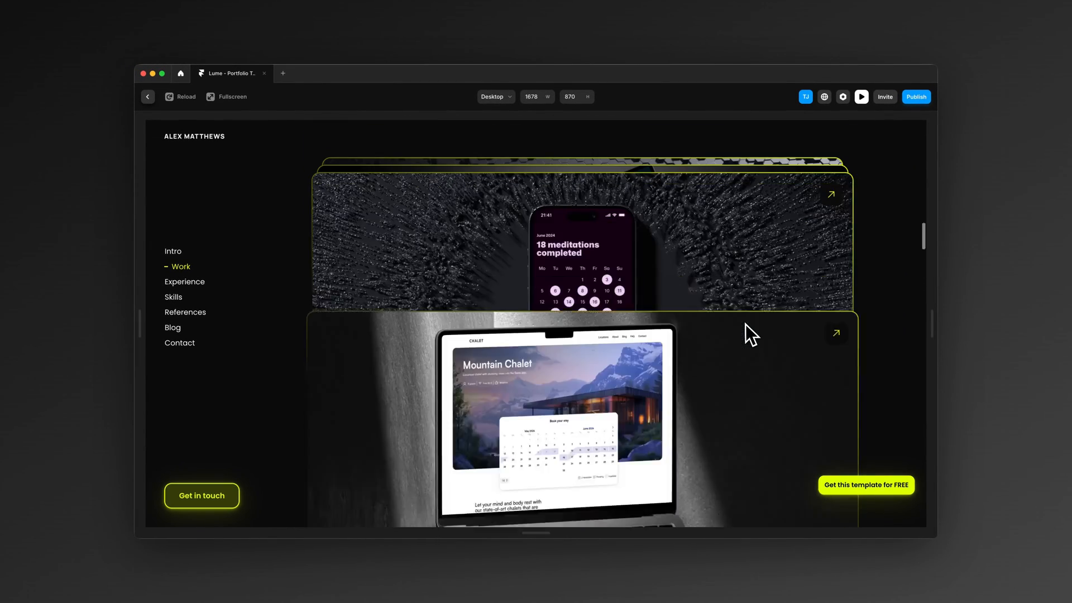
scroll(745, 323, "down", 6)
scroll(745, 324, "up", 10)
scroll(745, 323, "down", 6)
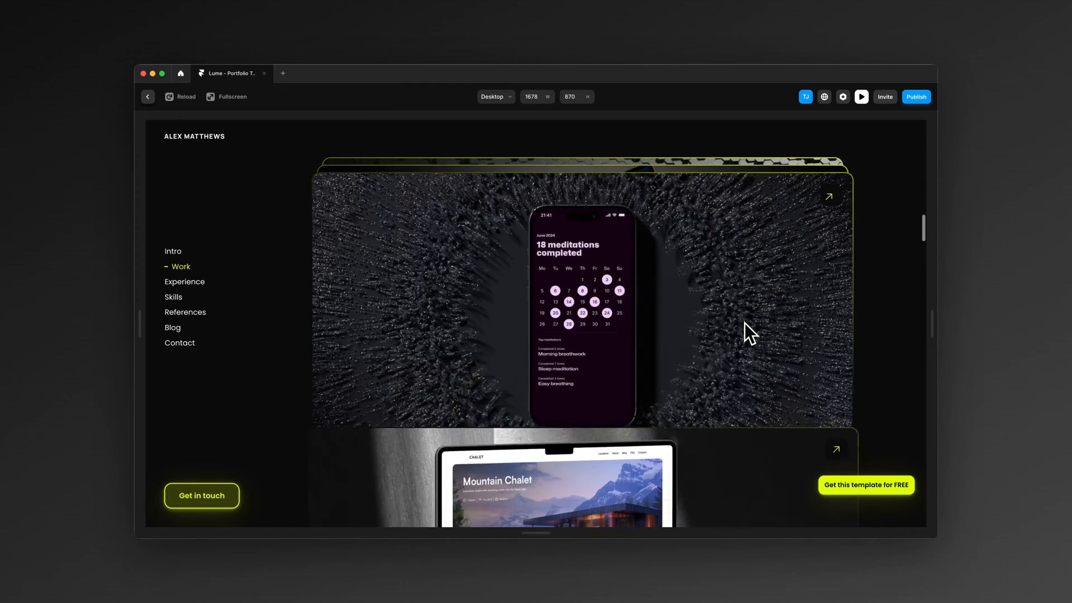
scroll(467, 266, "up", 10)
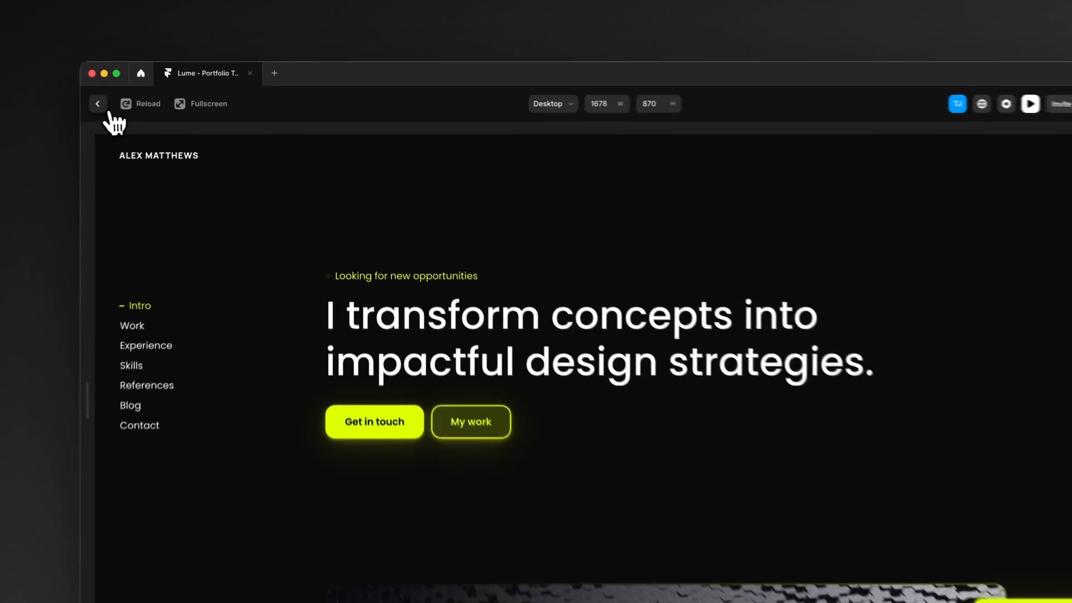
left_click(109, 113)
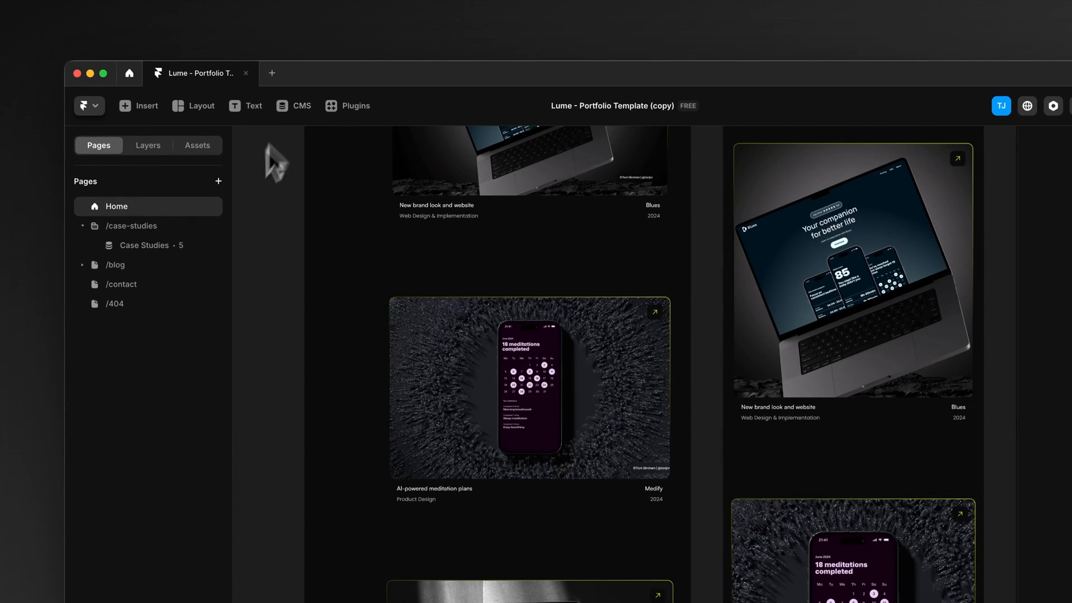
Step: Review the case study pages for new-brand-look-and-website, improving-mental-health-through-meditation and innovative-booking-platform
left_click(134, 245)
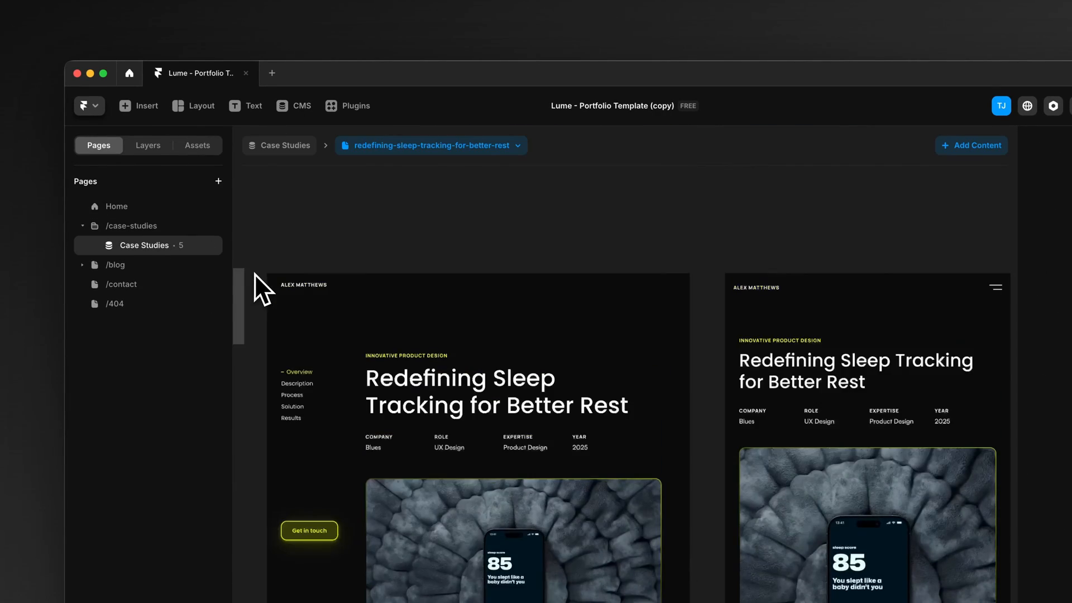
scroll(470, 431, "down", 5)
scroll(456, 451, "up", 3)
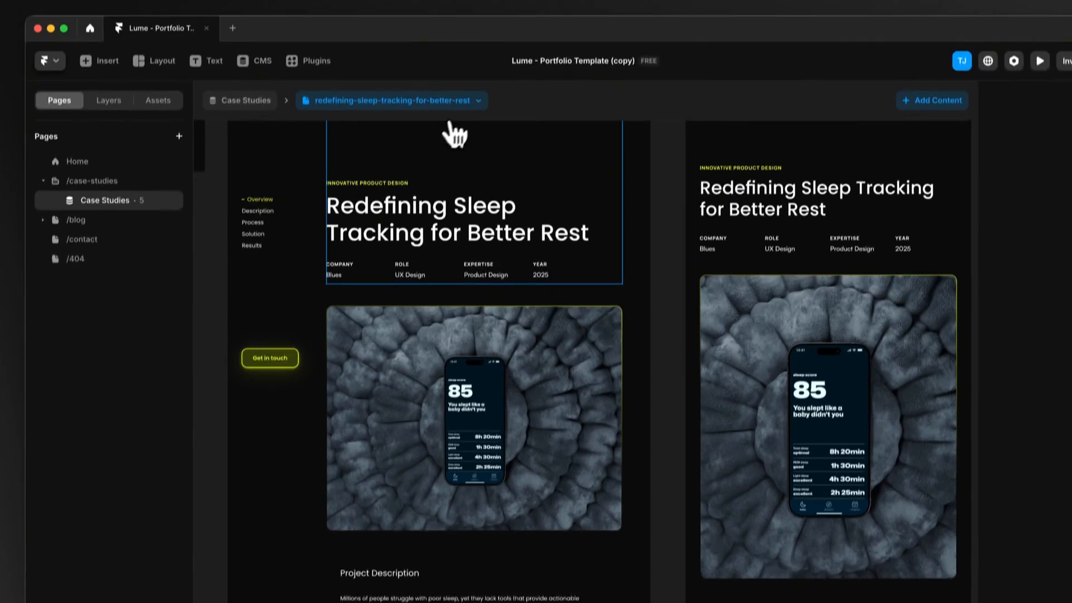
left_click(478, 100)
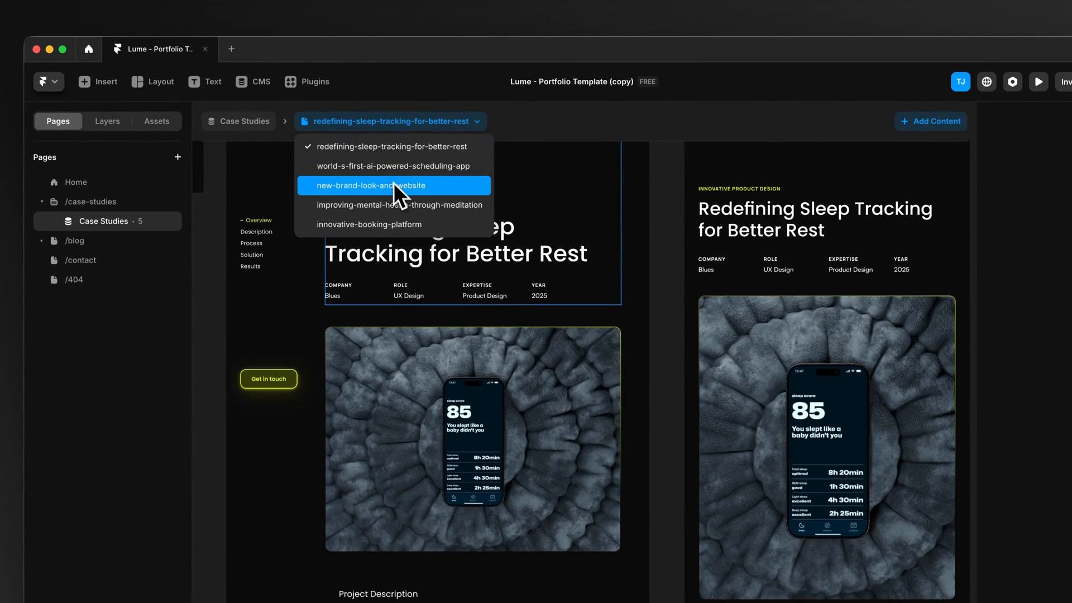
left_click(396, 187)
left_click(433, 122)
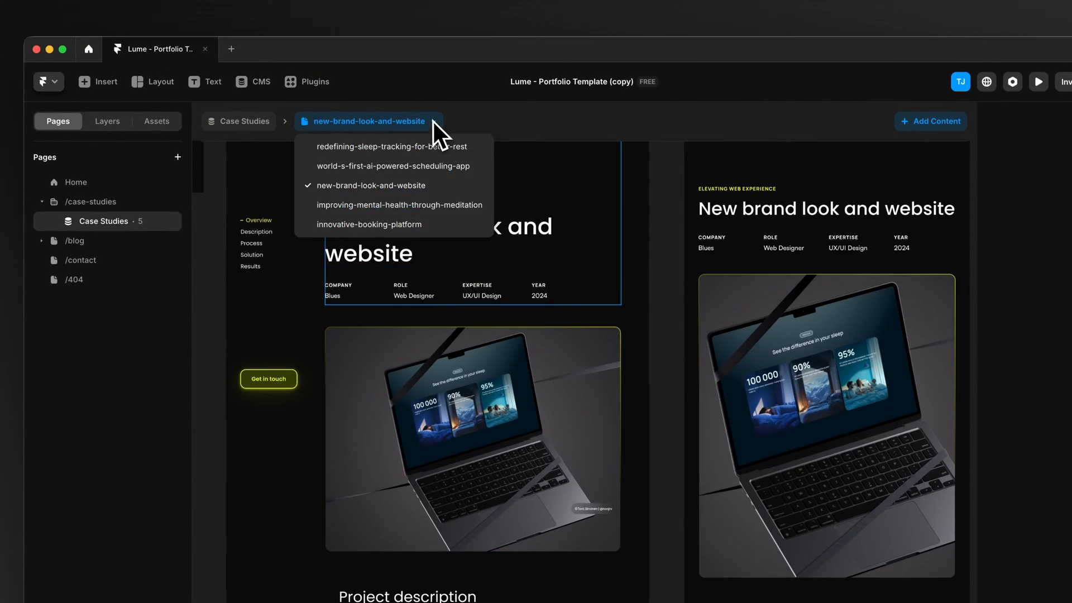
left_click(396, 205)
scroll(494, 424, "down", 5)
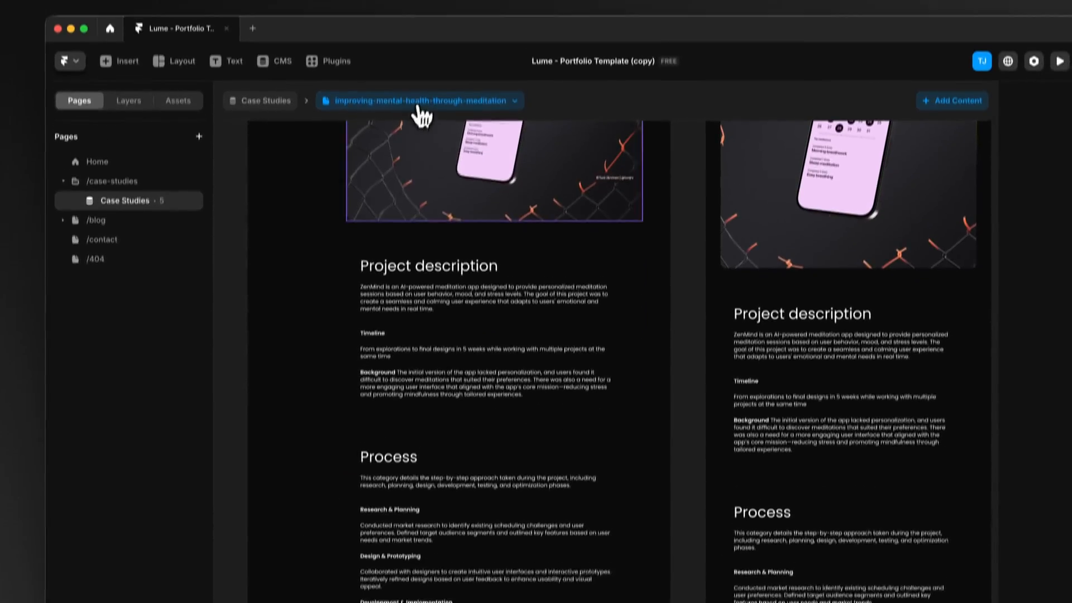
left_click(419, 25)
left_click(402, 122)
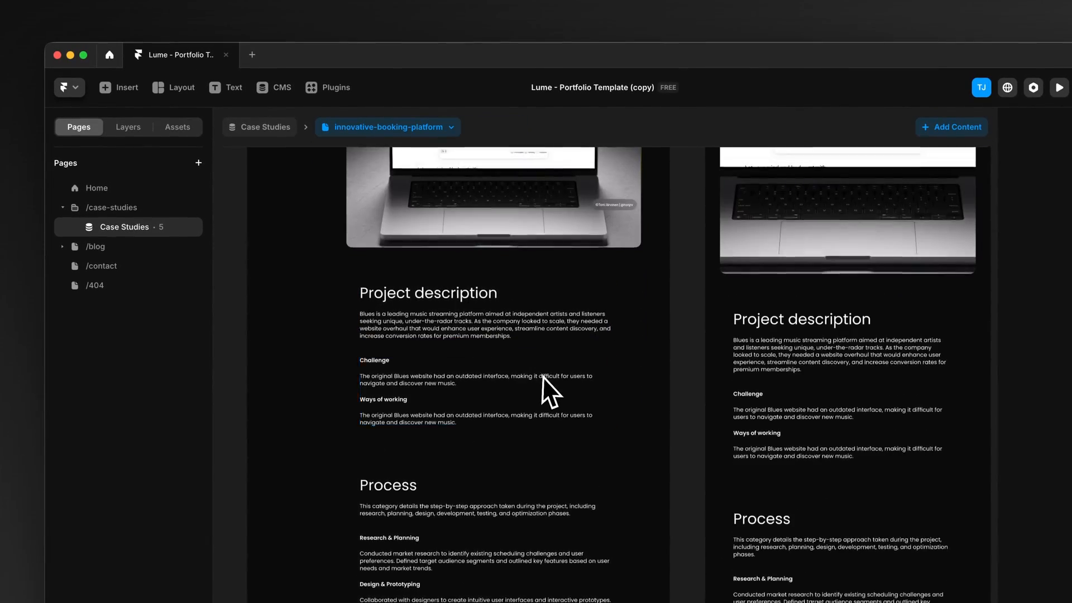
scroll(543, 376, "up", 10)
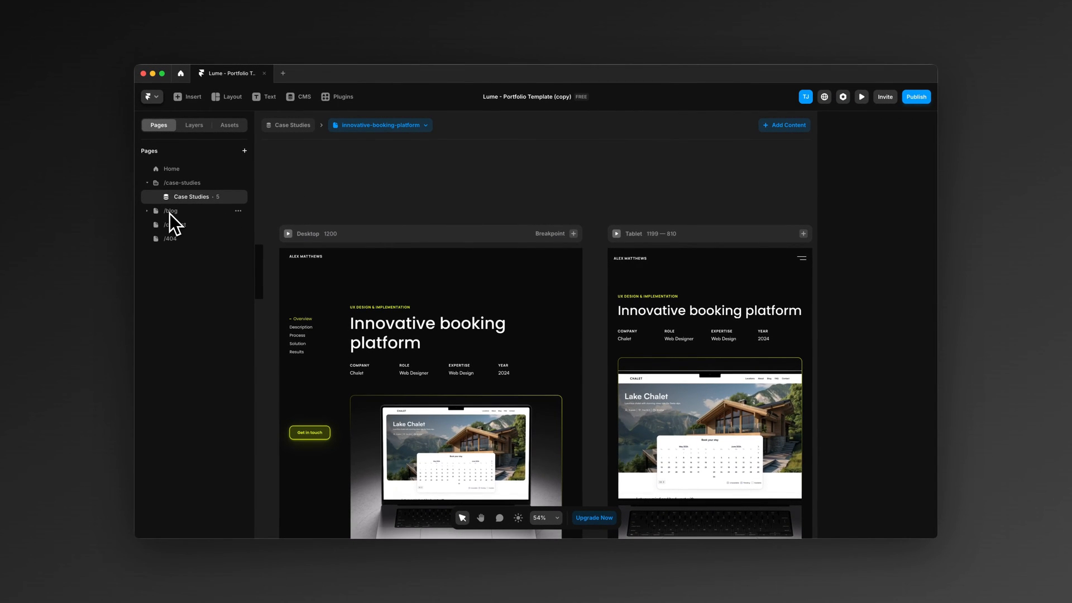
Step: Look at the /blog page and the My blog section on the Home page
left_click(169, 213)
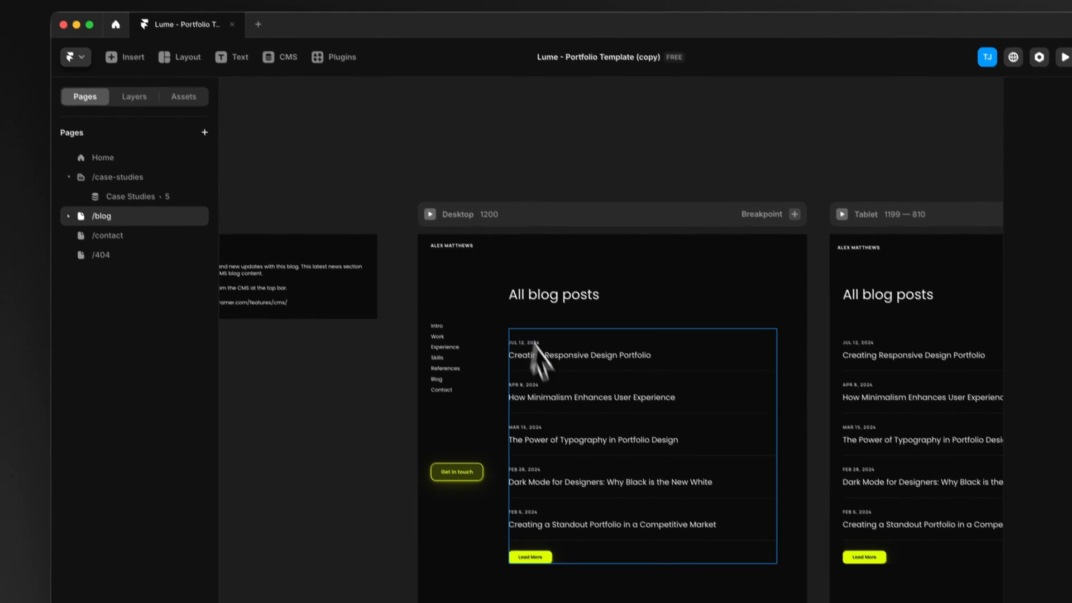
left_click(103, 158)
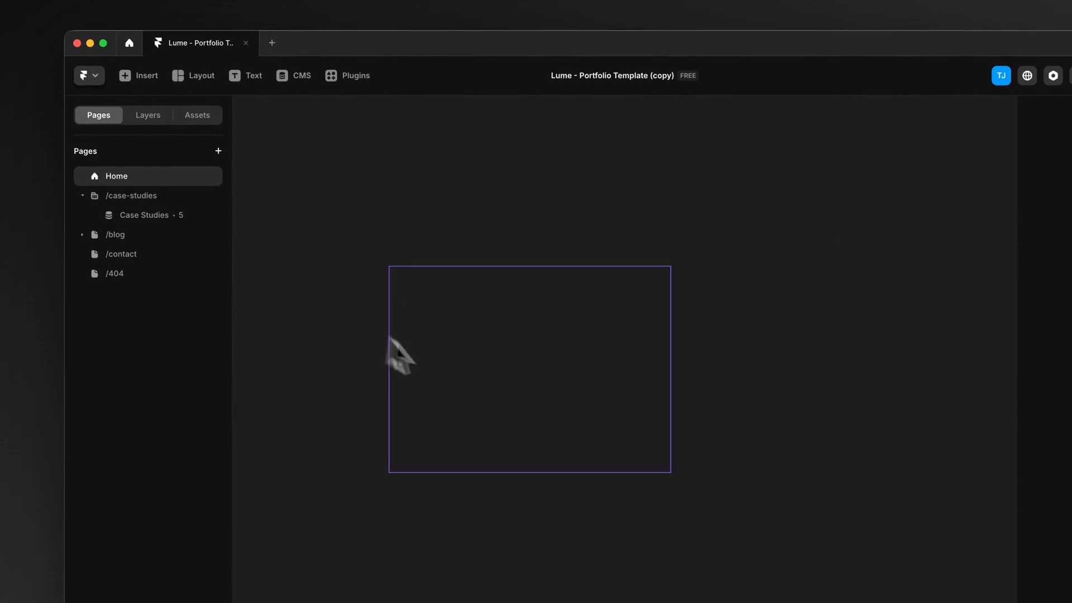
scroll(453, 374, "down", 15)
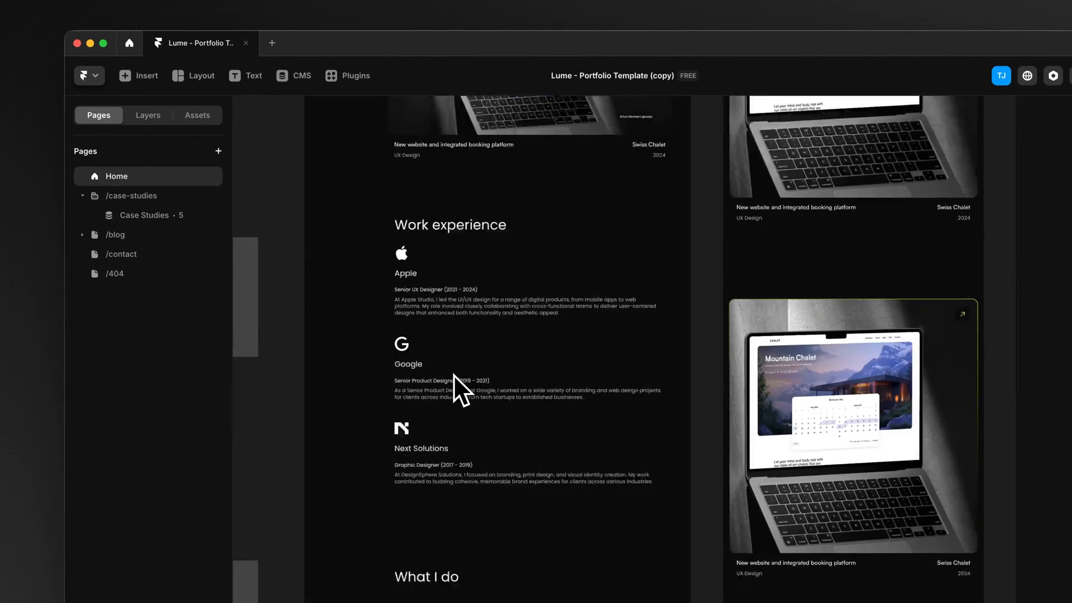
scroll(453, 374, "down", 10)
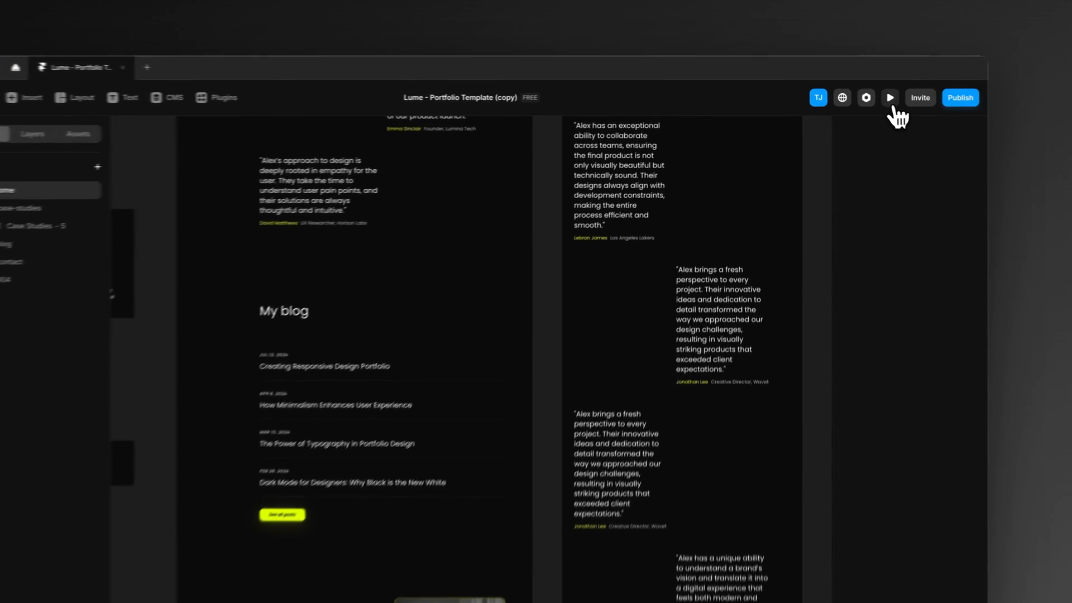
Step: Preview the Home page's blog section, open the post "How Minimalism Enhances User Experience", and return to the canvas
left_click(861, 96)
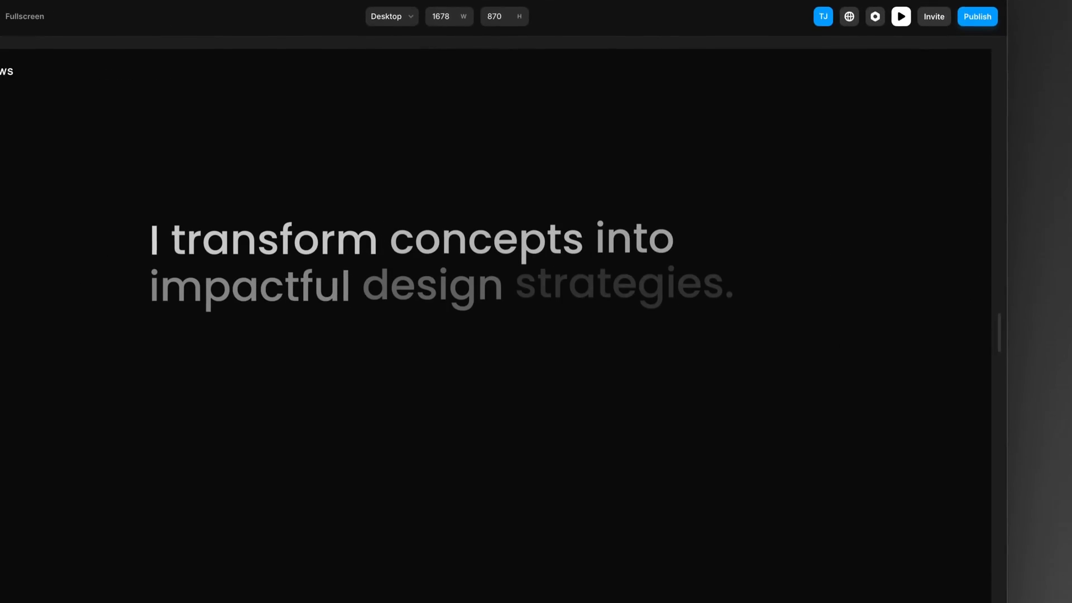
scroll(552, 323, "down", 5)
scroll(494, 323, "down", 15)
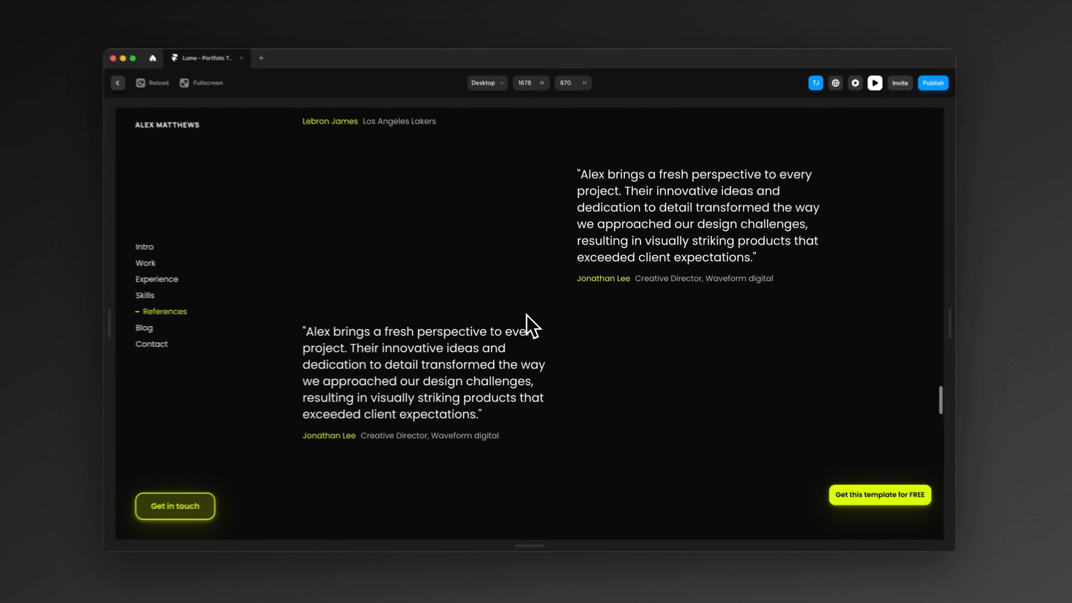
scroll(491, 318, "down", 10)
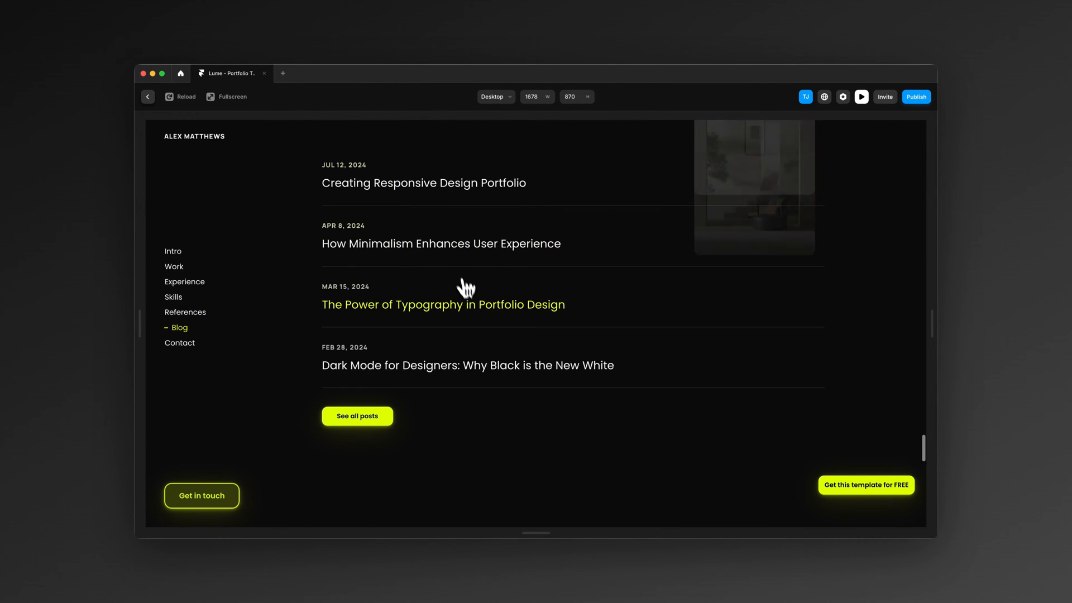
scroll(461, 304, "up", 2)
left_click(453, 330)
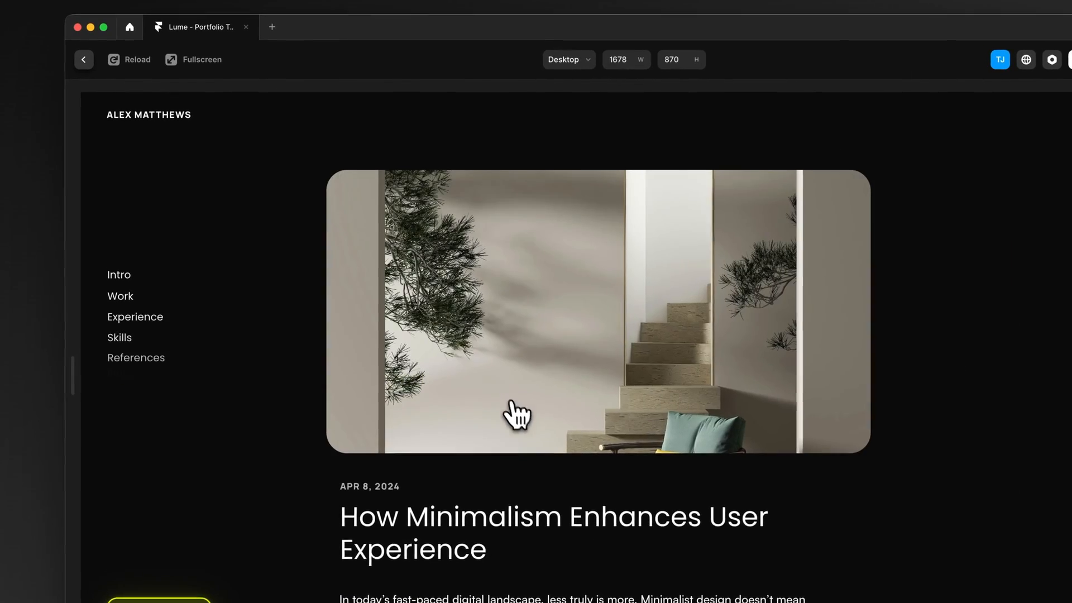
scroll(517, 411, "down", 10)
scroll(528, 407, "up", 10)
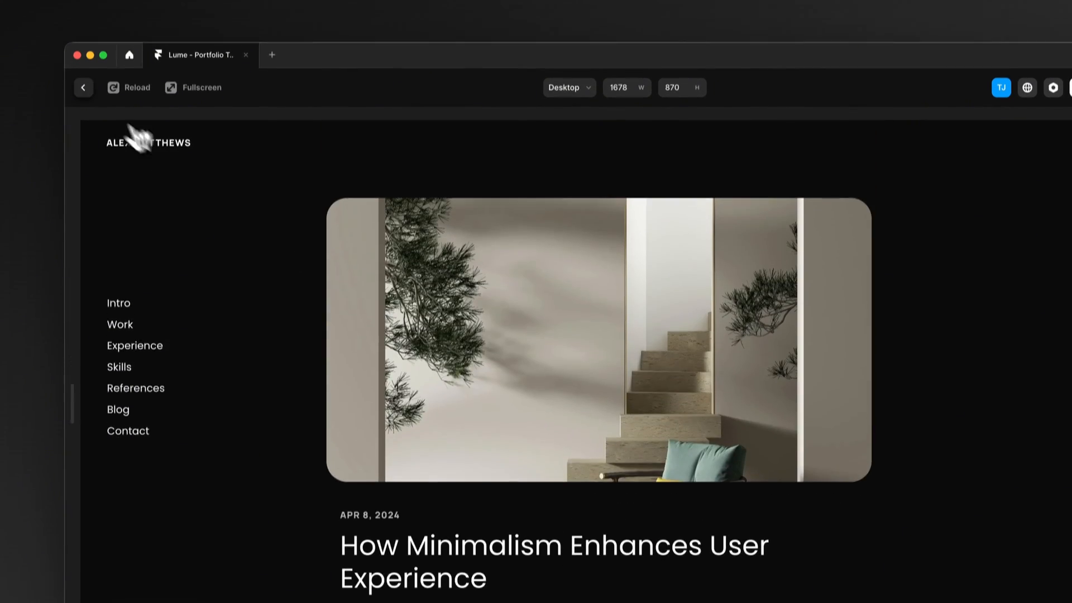
left_click(83, 60)
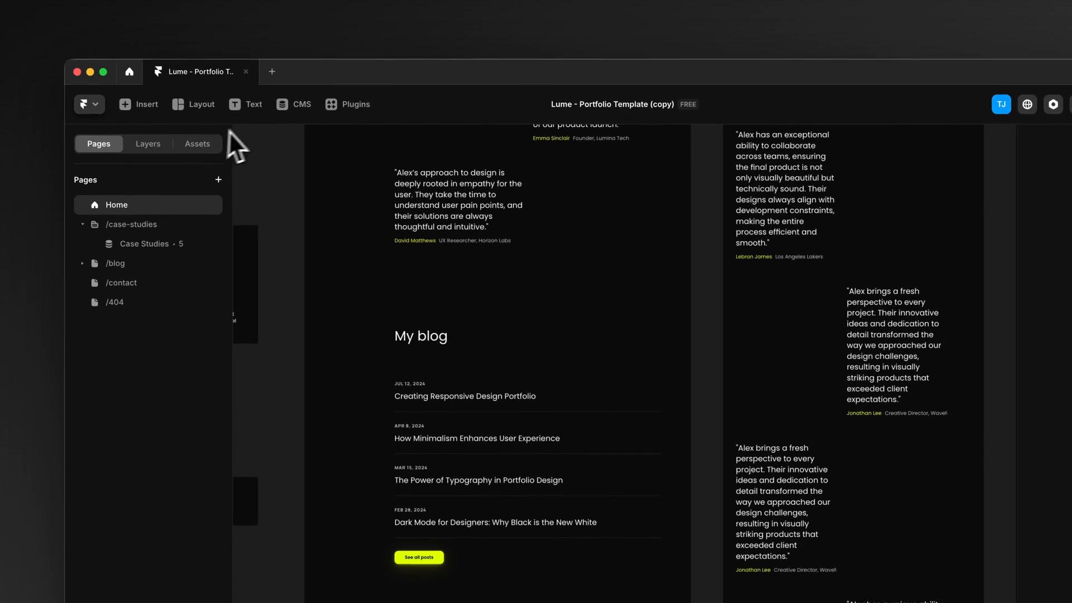
Step: Open the Blog collection in the CMS and inspect the "Creating Responsive Design Portfolio" item's fields, closing it without edits
left_click(291, 66)
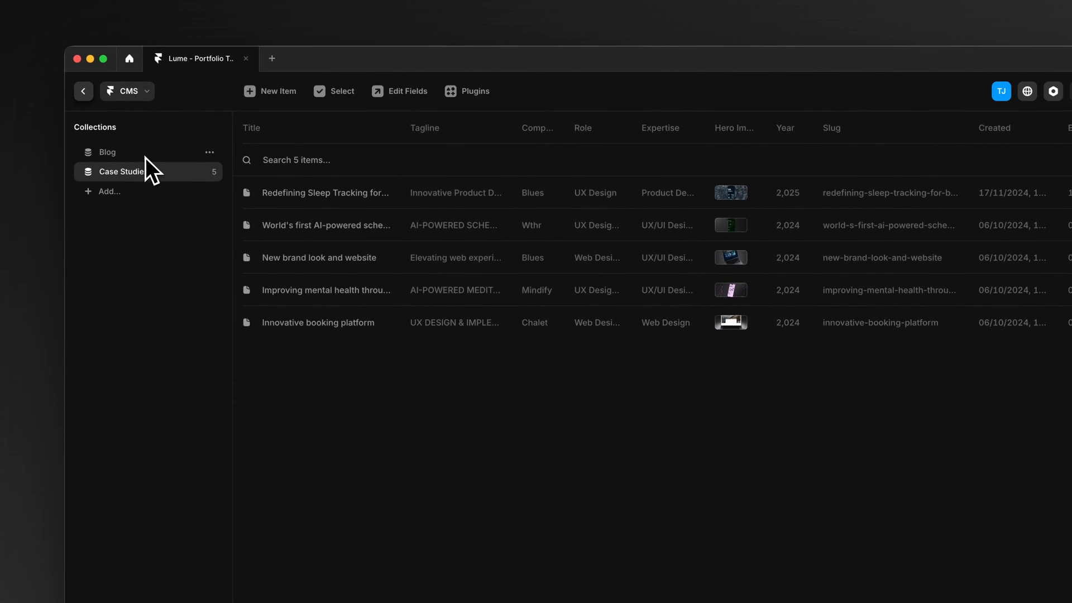
left_click(145, 156)
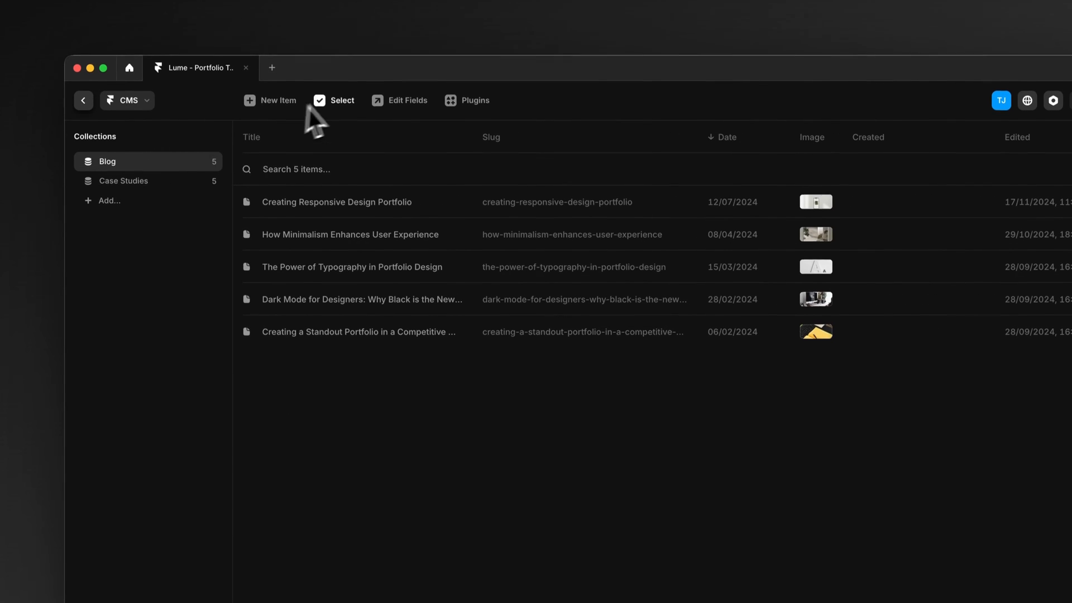
left_click(330, 212)
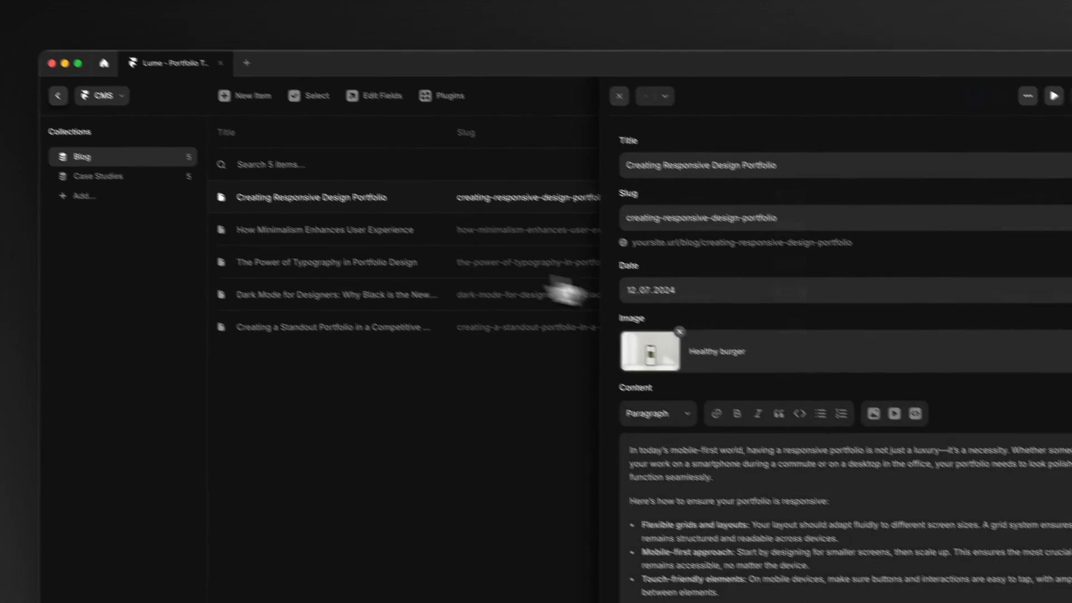
triple_click(769, 180)
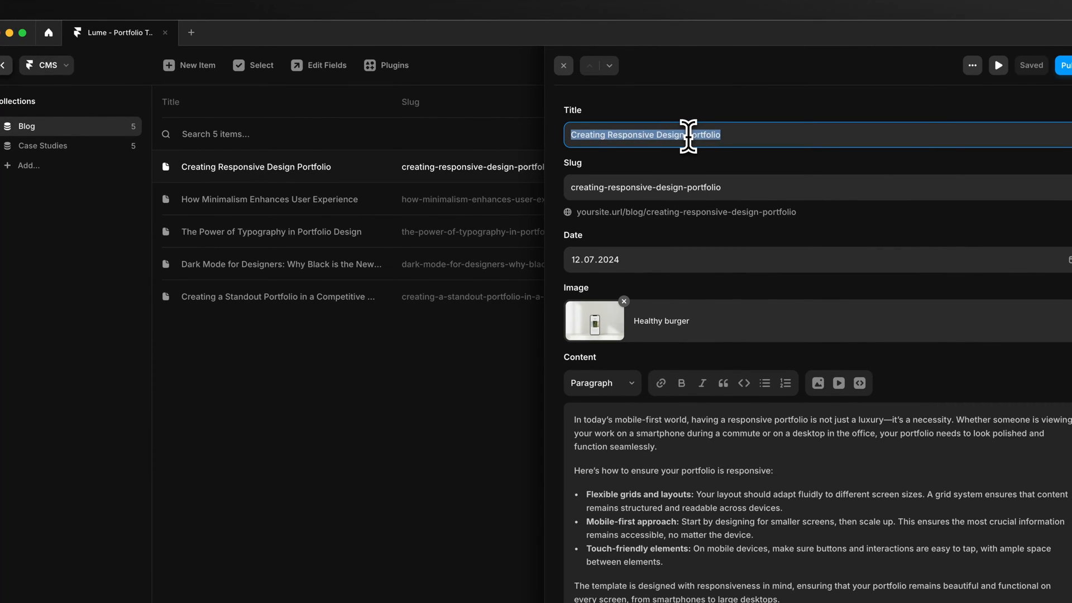
key("Escape")
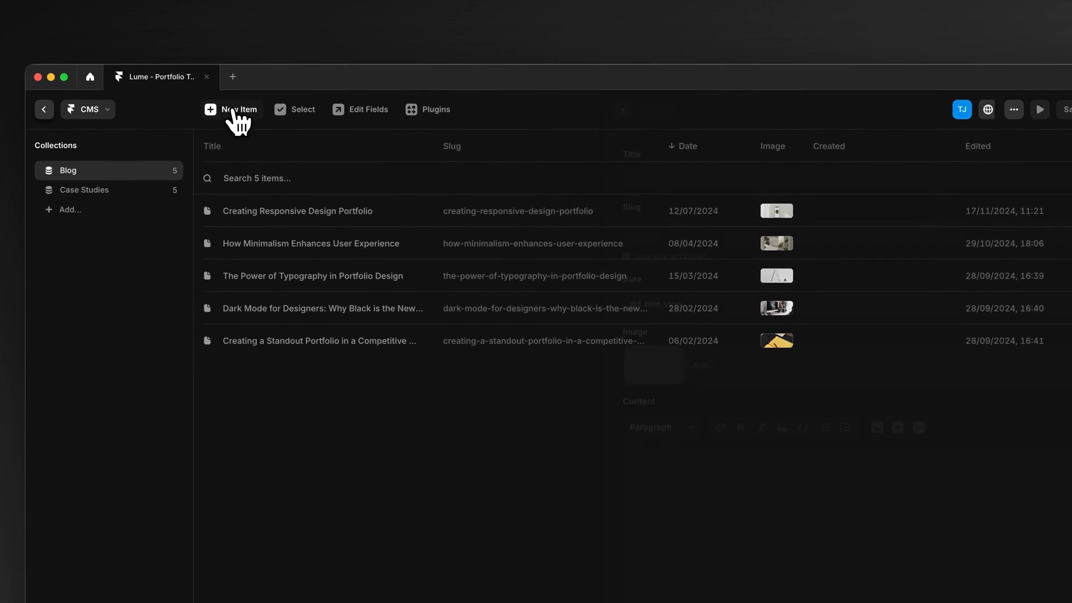
Step: Create a new Blog collection item titled "Test Blog Post Which is the best post ever"
left_click(234, 112)
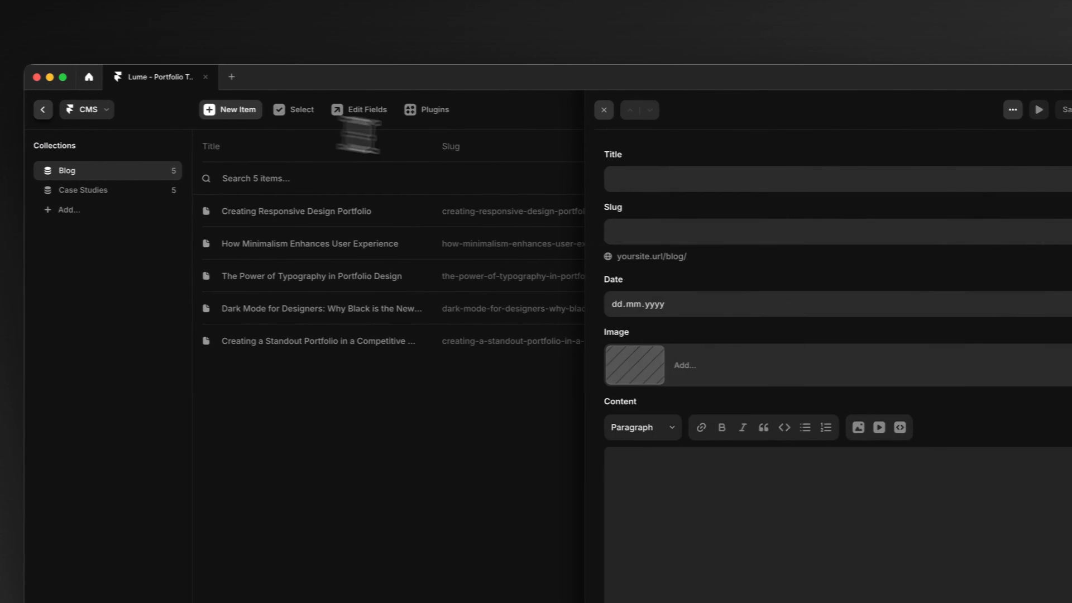
left_click(655, 178)
type("Test Bl")
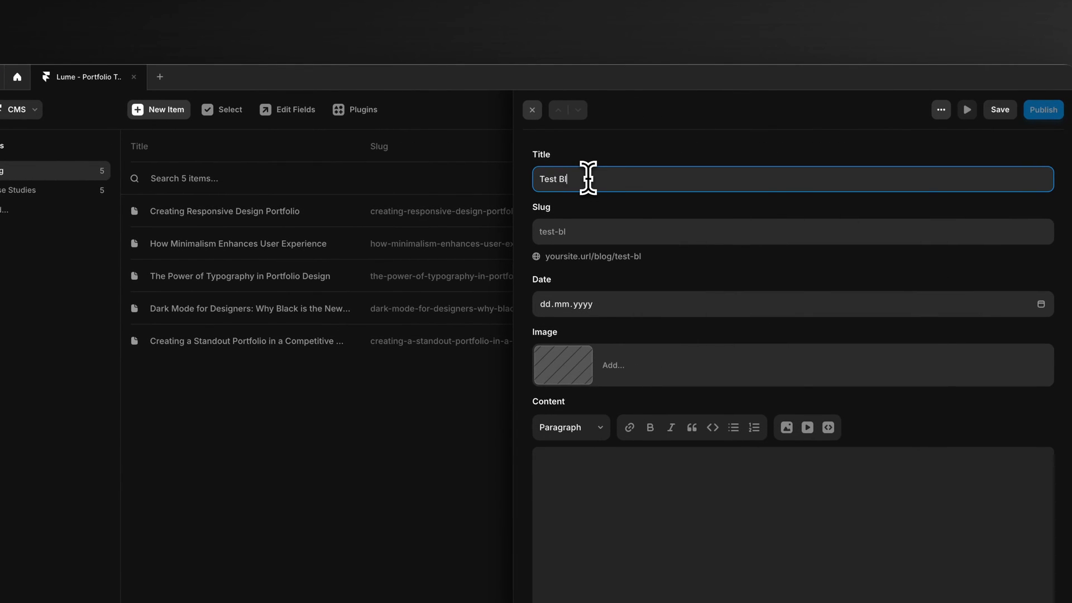
type("og Post Which is the best post ever")
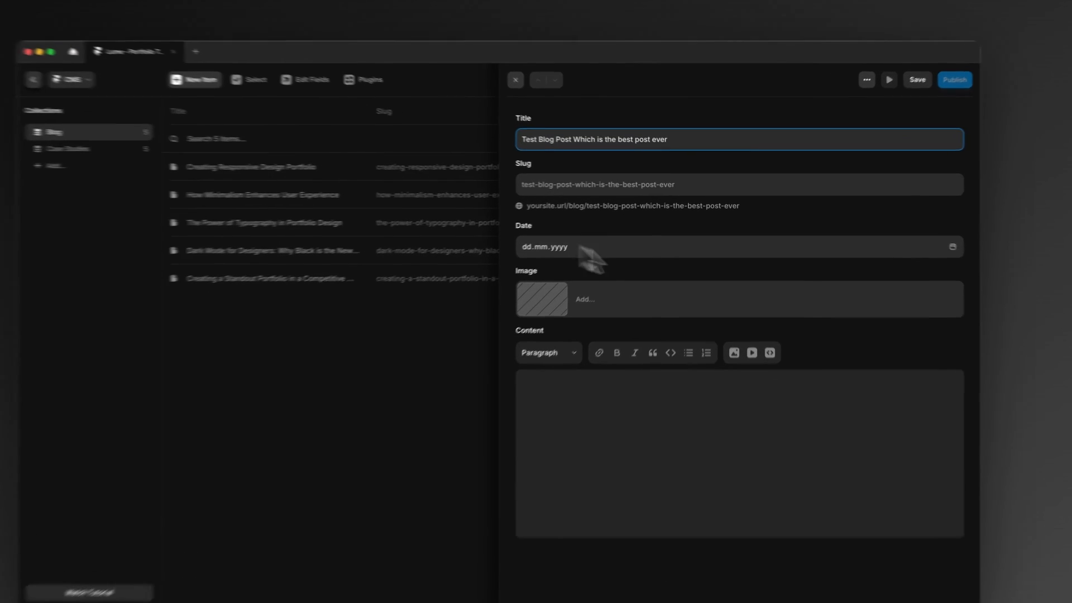
Step: Set the new blog post's date to 17.11.2024
left_click(915, 237)
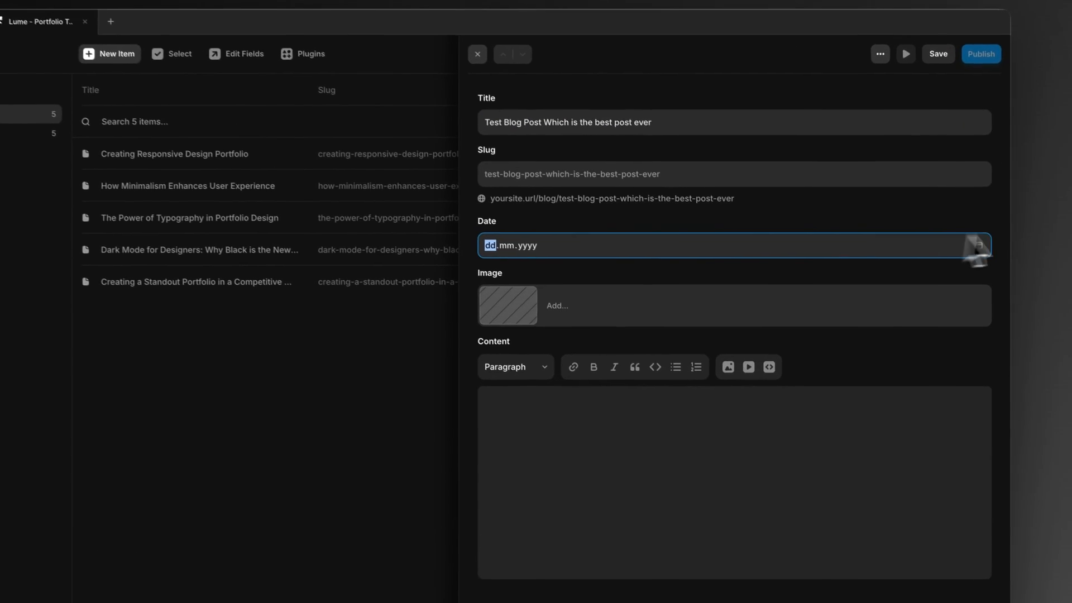
left_click(976, 236)
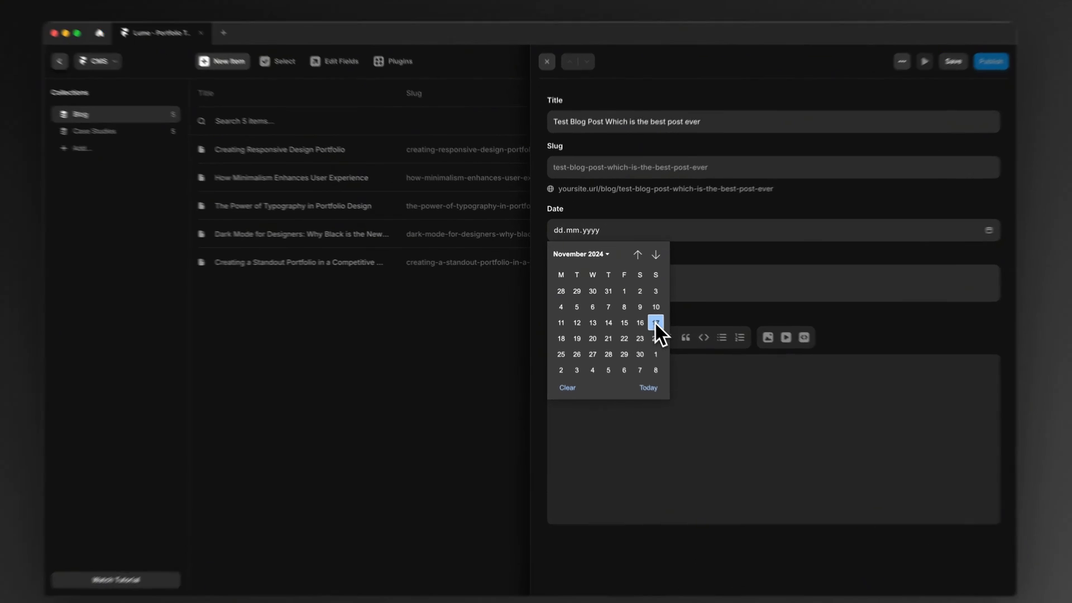
left_click(640, 313)
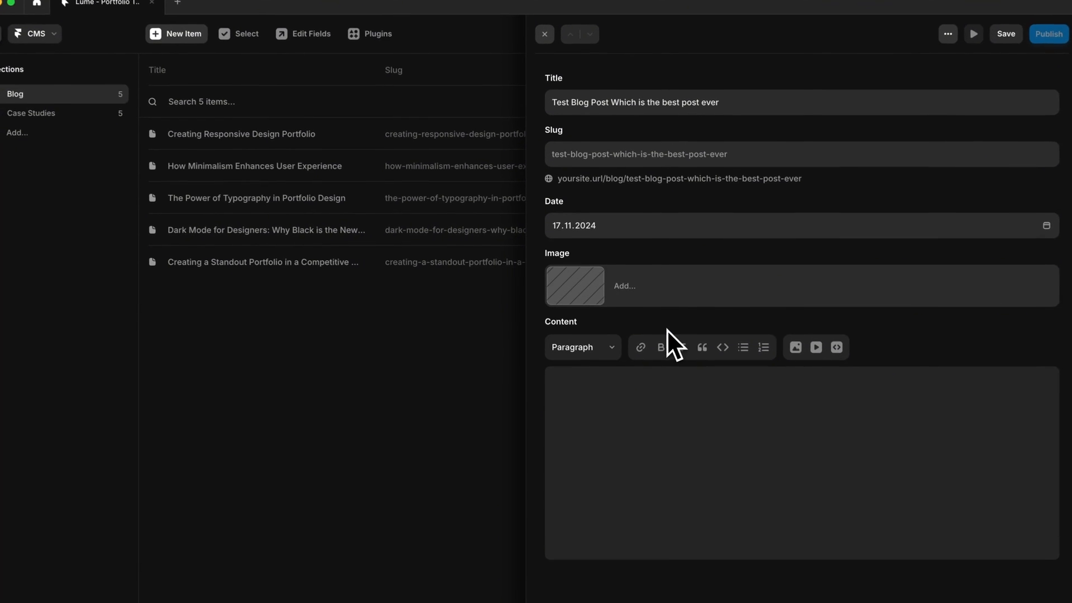
Step: Search Unsplash for "plant" and set the green fern photo as the new blog post's image
left_click(584, 289)
left_click(500, 397)
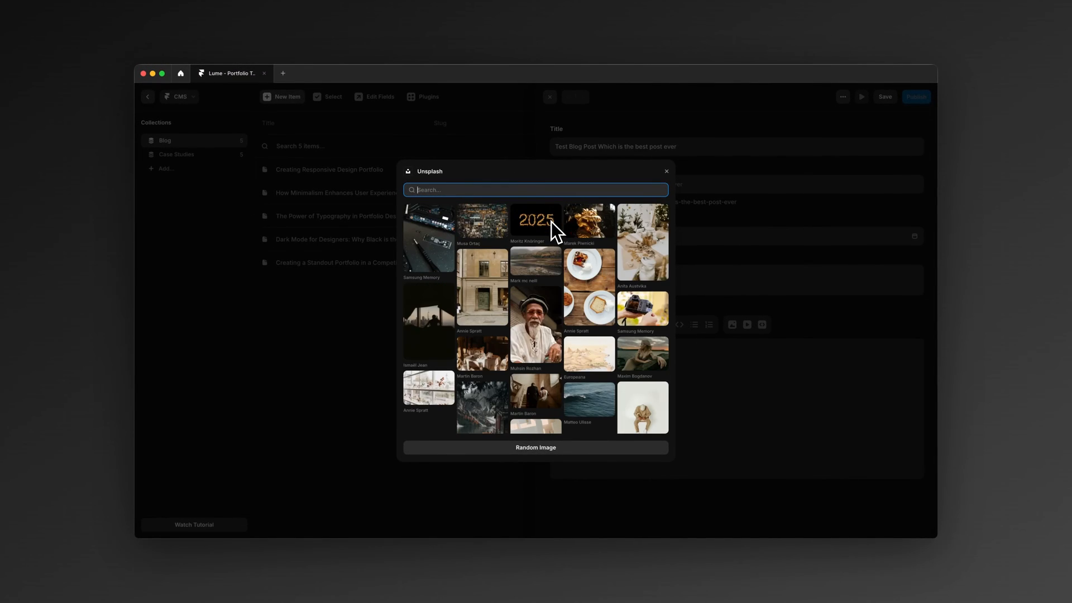
type("plant")
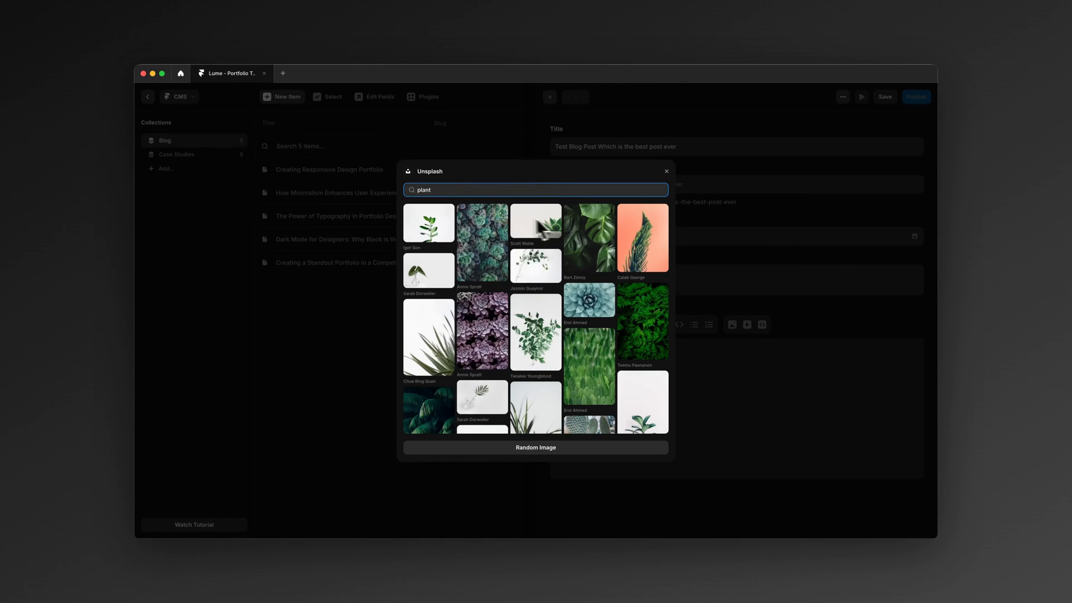
scroll(468, 321, "down", 1)
left_click(646, 327)
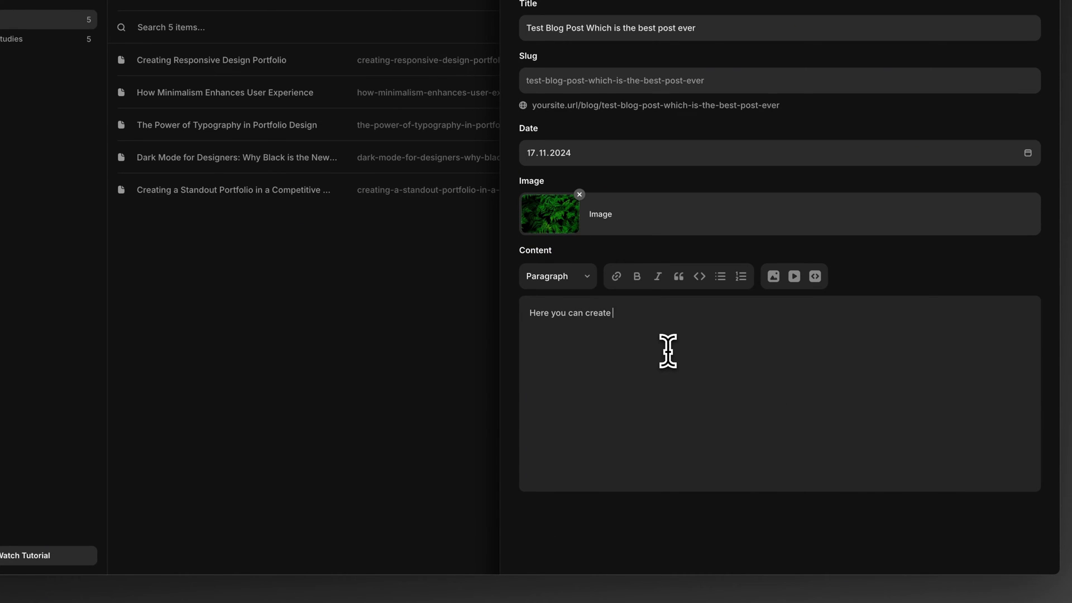
Step: Enter "Here you can create content" as the post's content and replace it with the copied Blues case-study text starting with "Project Description"
type("tent")
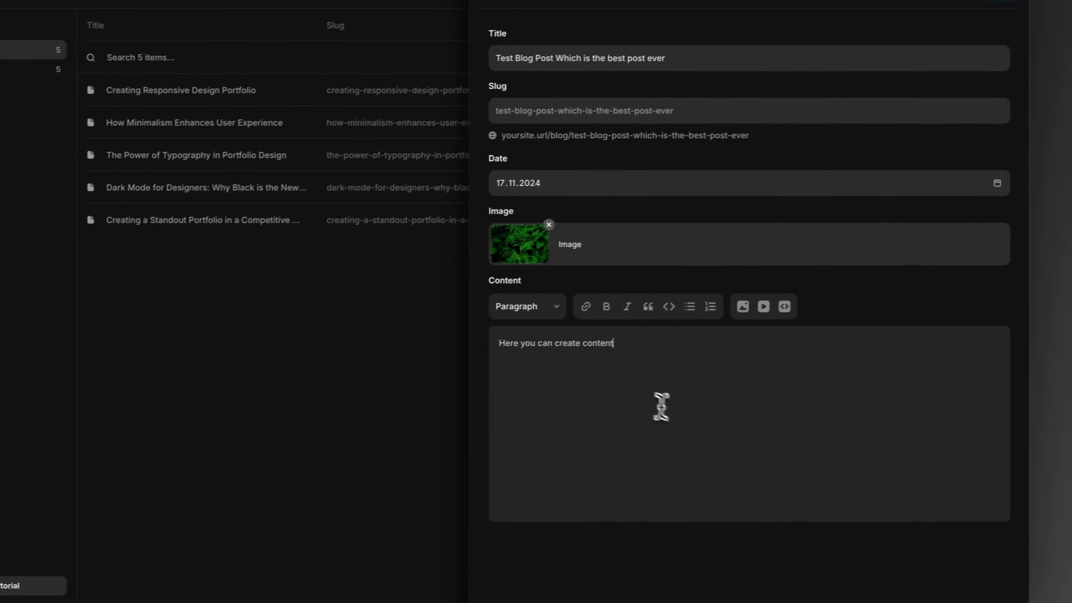
key("ctrl+a")
key("ctrl+v")
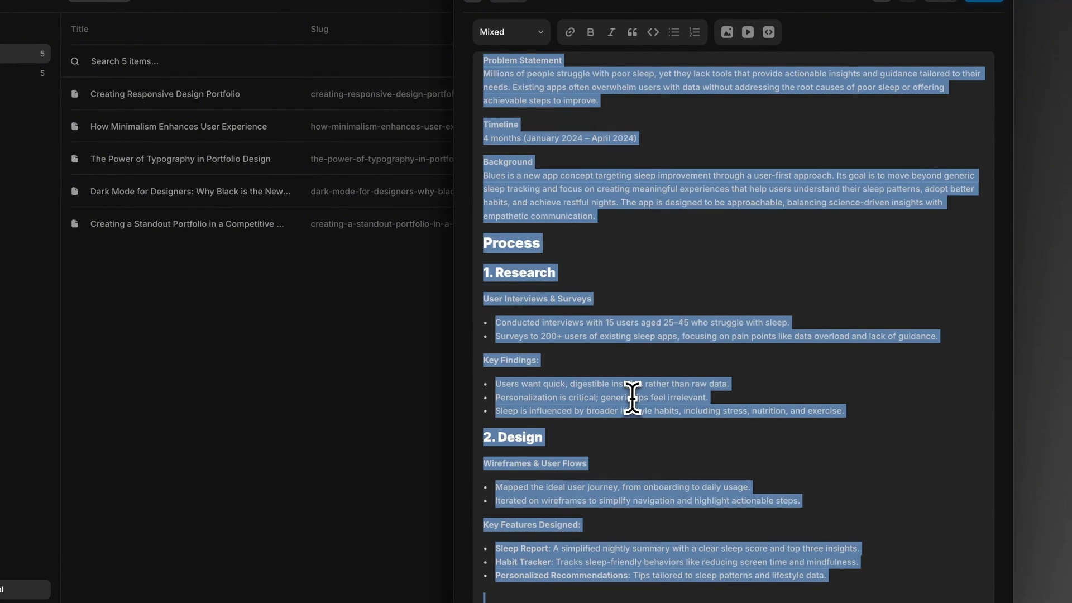
left_click(680, 285)
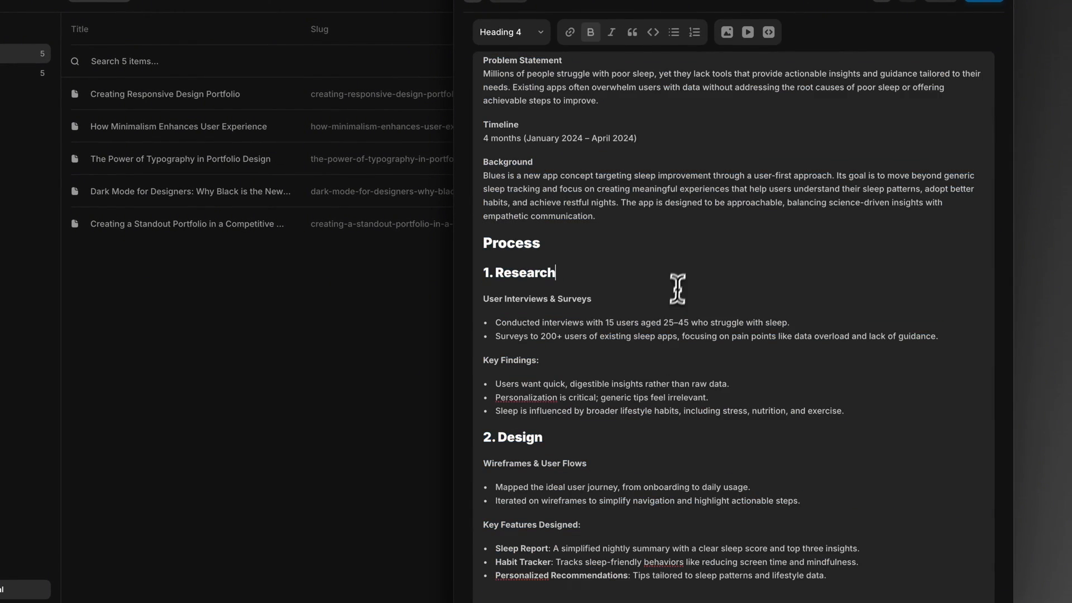
Step: Change the "Process", "1. Research" and "2. Design" headings in the post's content to the Paragraph style
left_click(527, 352)
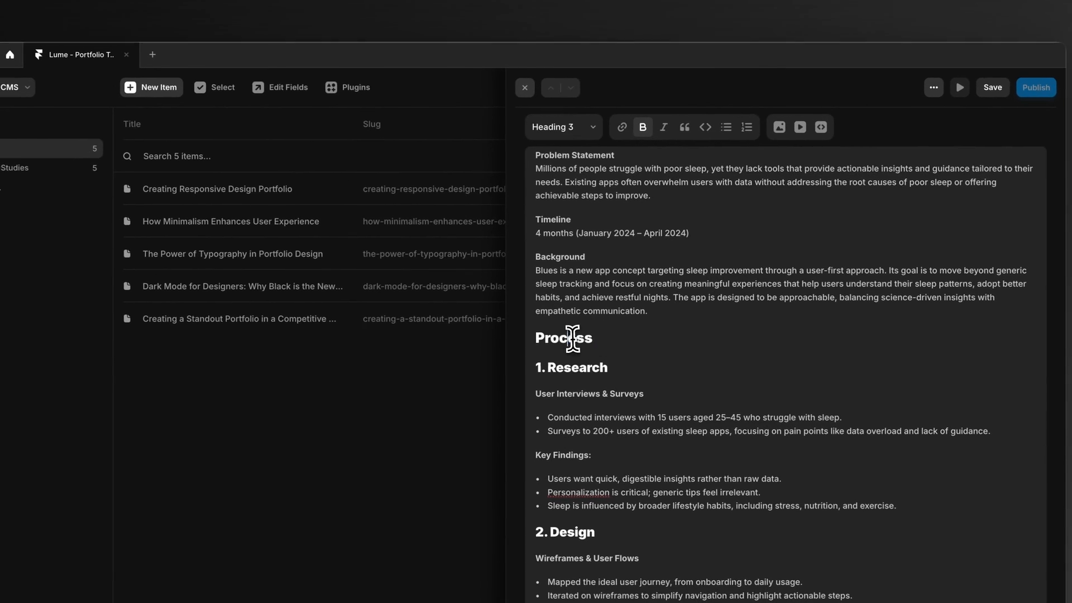
left_click_drag(527, 351, 557, 387)
double_click(559, 386)
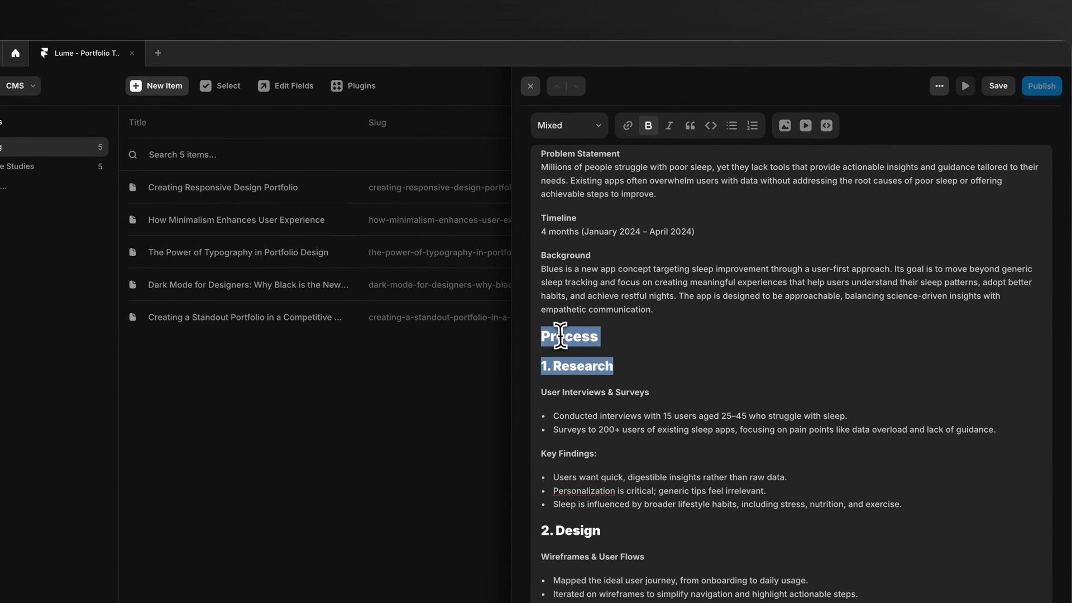
left_click(589, 138)
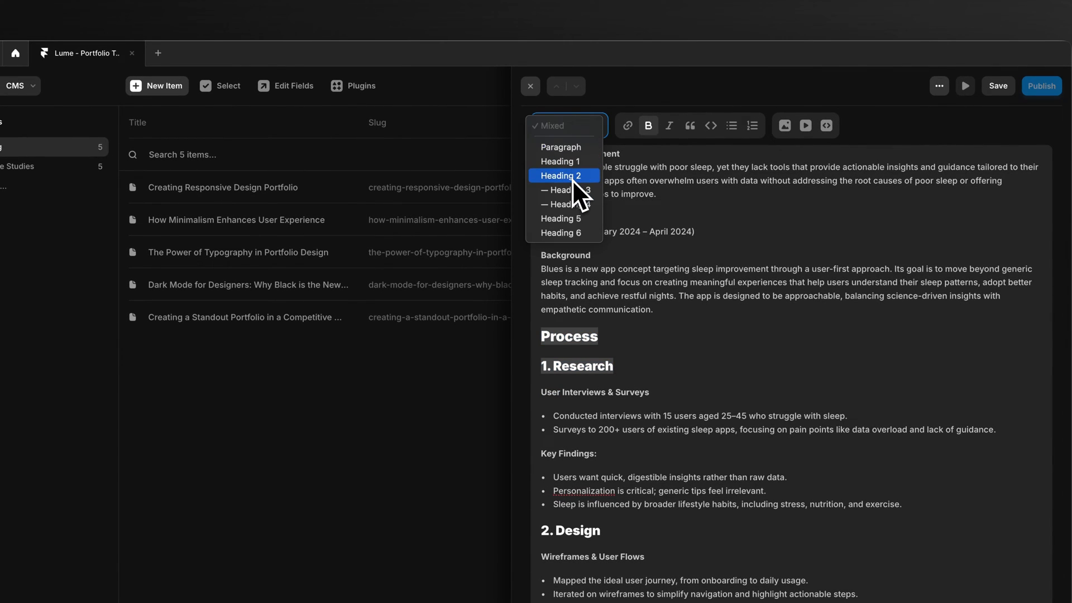
left_click(572, 152)
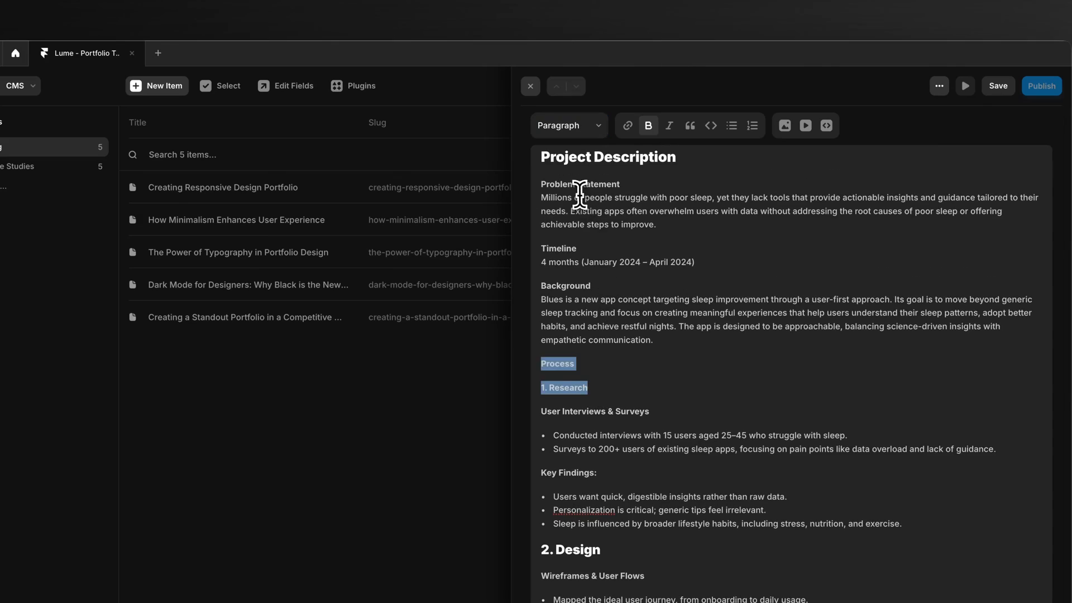
triple_click(579, 194)
triple_click(581, 550)
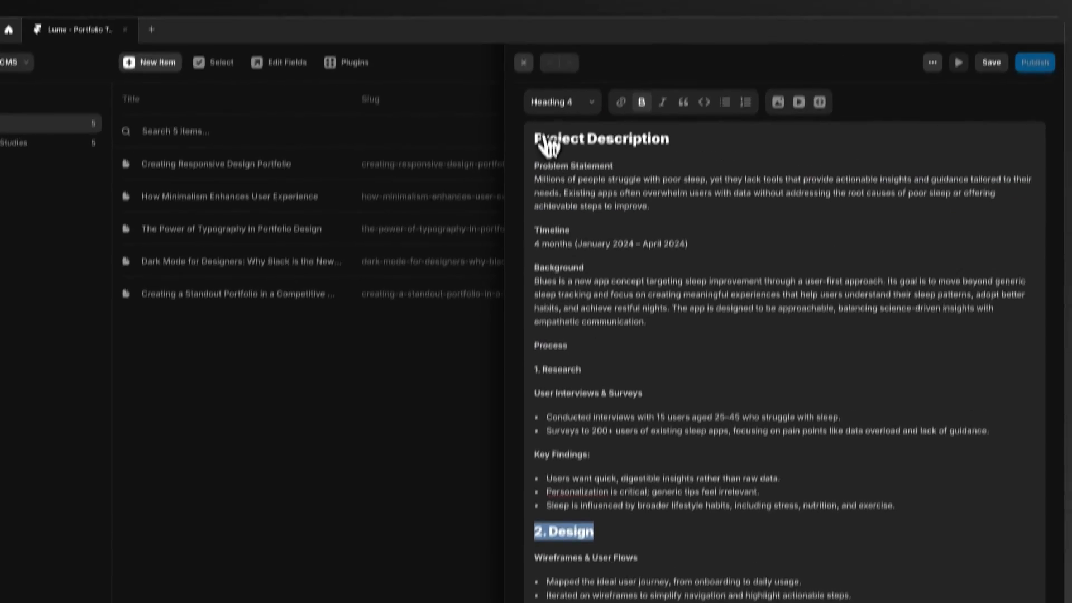
left_click(564, 101)
left_click(566, 60)
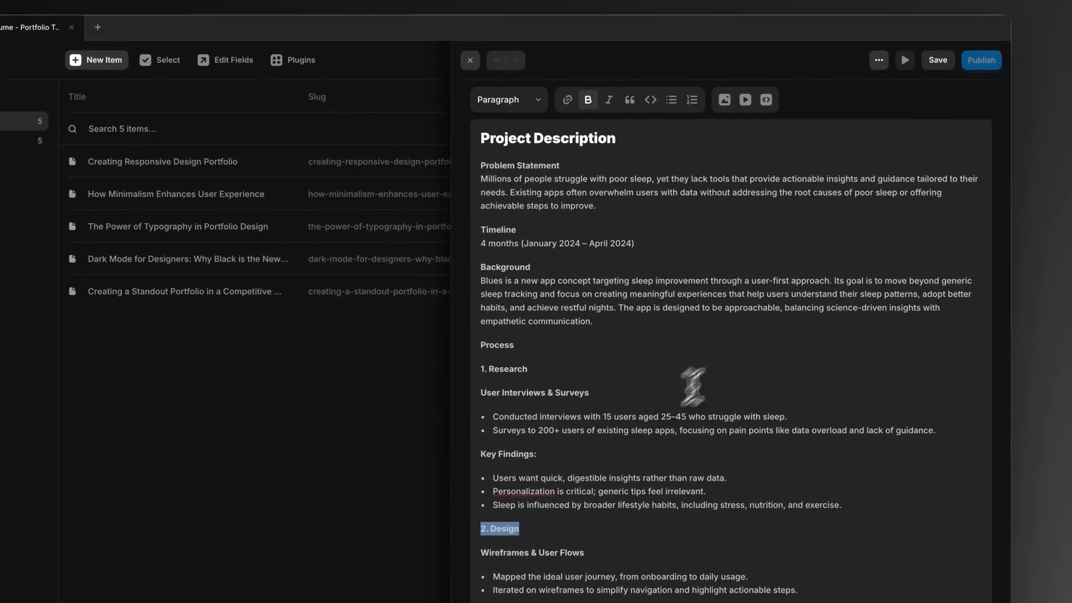
Step: Save the new blog post and return from the CMS to the Home page canvas
scroll(692, 386, "up", 1)
left_click(938, 59)
left_click(320, 486)
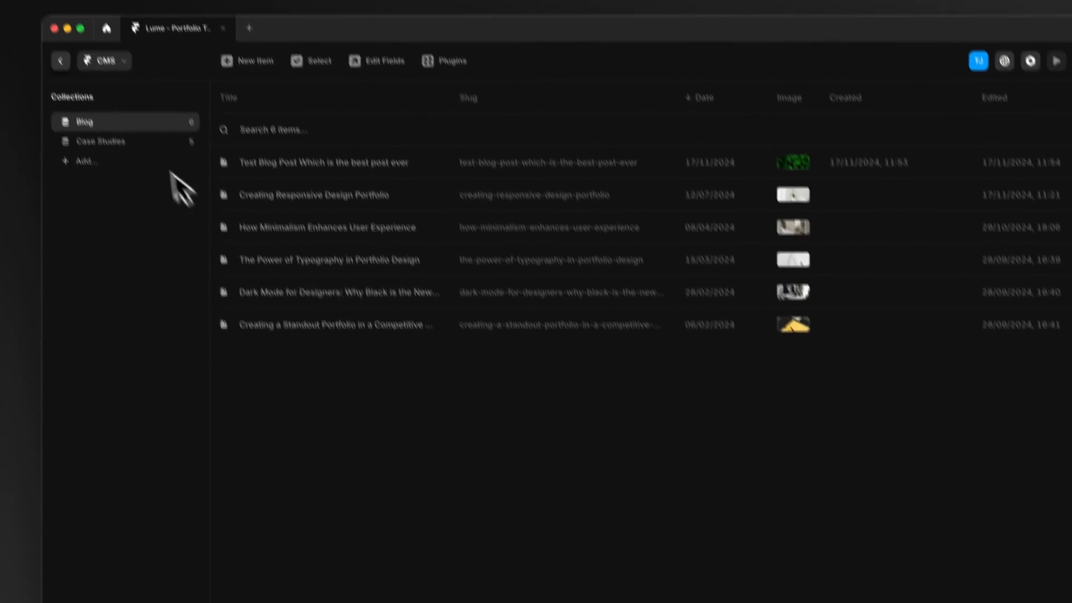
left_click(61, 60)
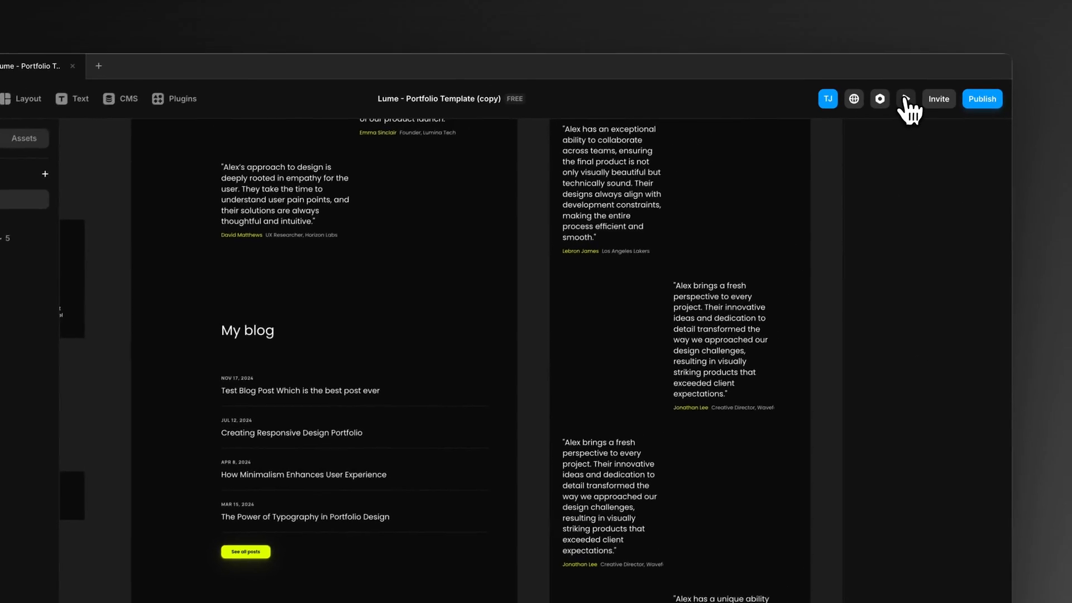
Step: Preview the Home page and look through its sections down to the "My blog" list
left_click(906, 99)
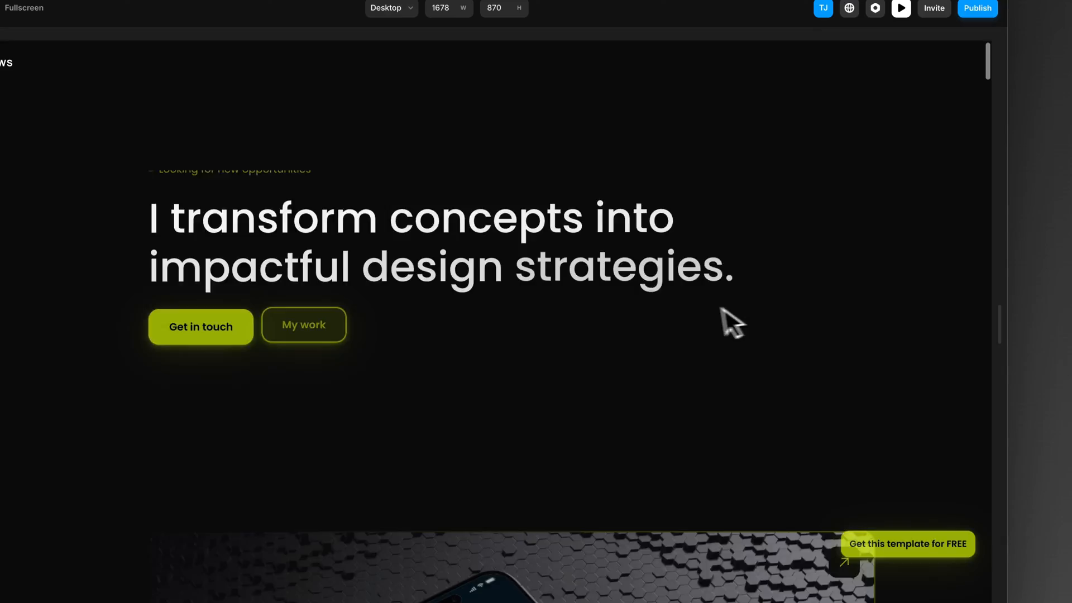
scroll(709, 315, "down", 5)
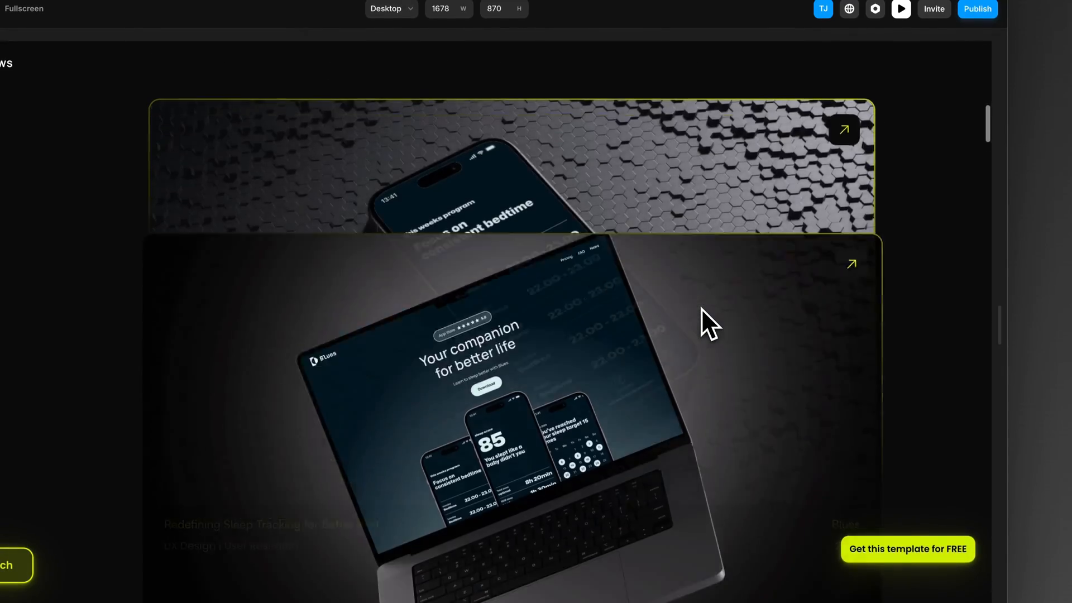
scroll(702, 309, "down", 10)
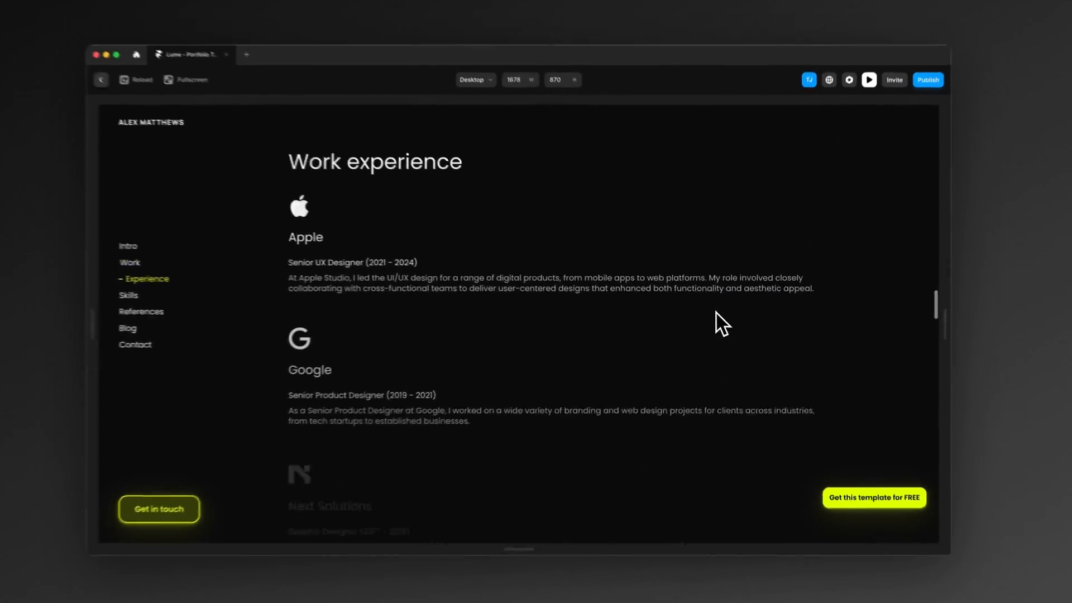
scroll(716, 313, "down", 10)
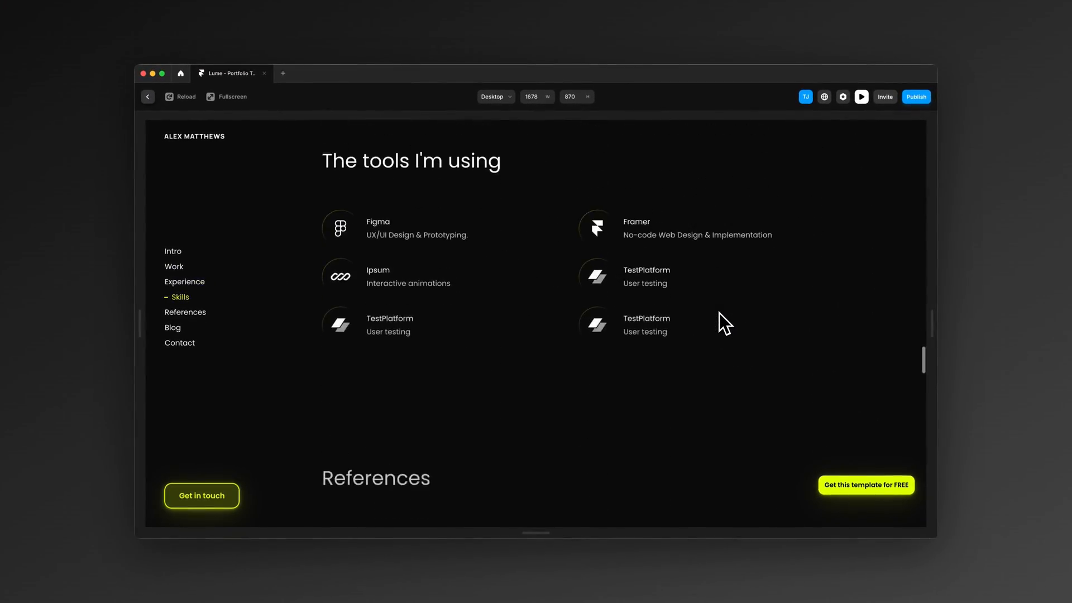
scroll(719, 313, "down", 10)
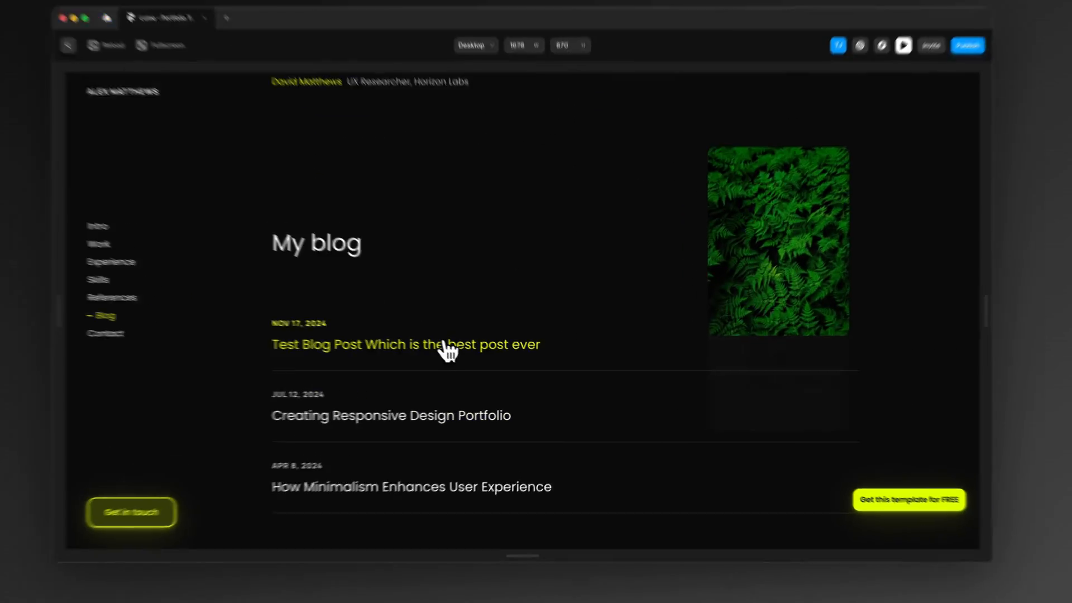
Step: Open "Test Blog Post Which is the best post ever" in the preview and review its image, title and content
left_click(461, 353)
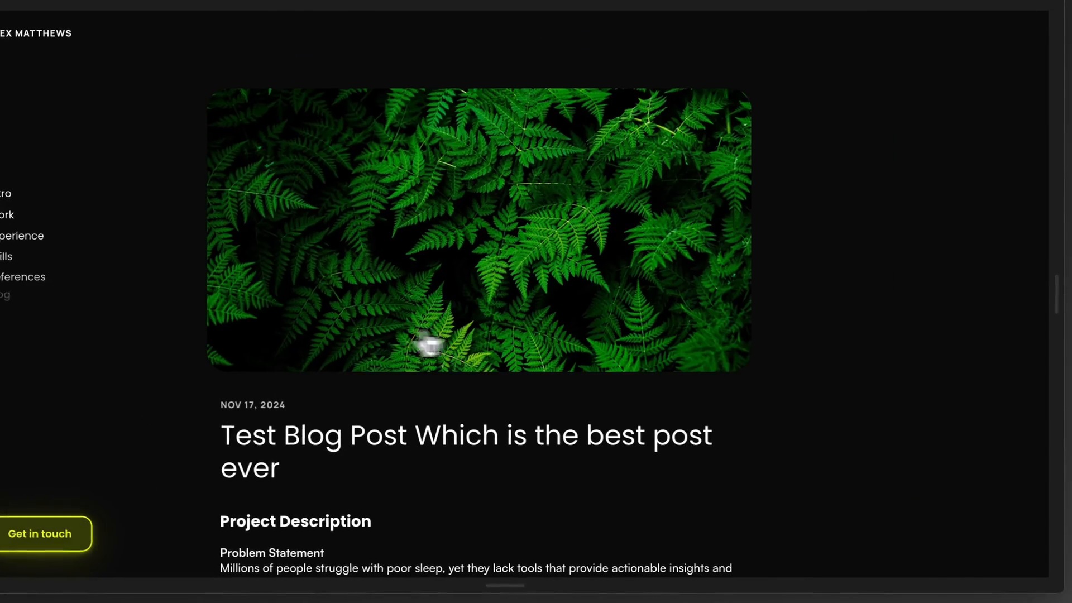
scroll(959, 373, "down", 10)
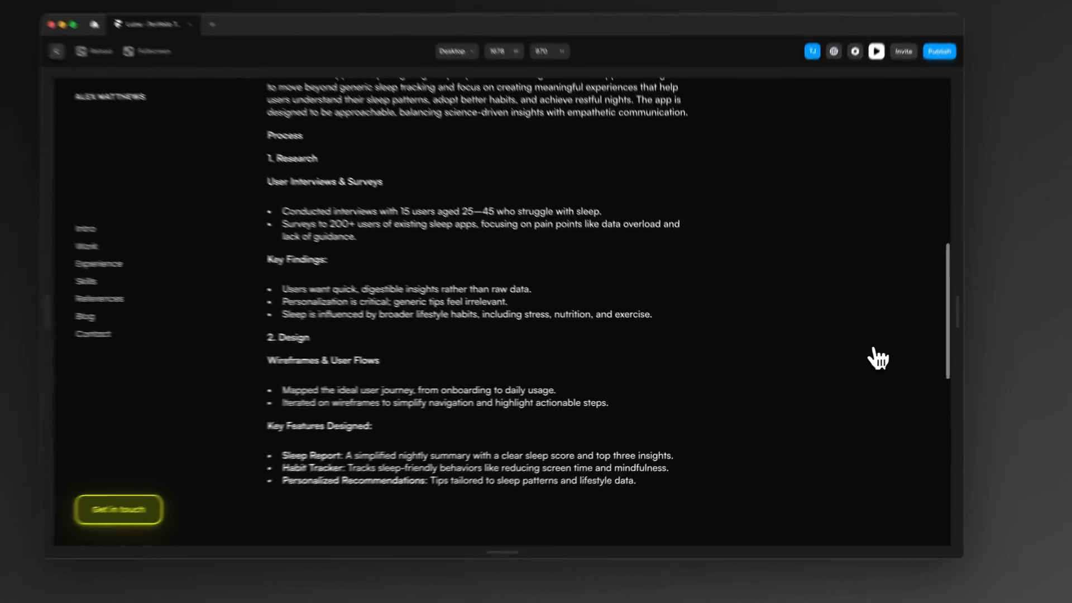
scroll(878, 358, "down", 5)
scroll(863, 366, "up", 4)
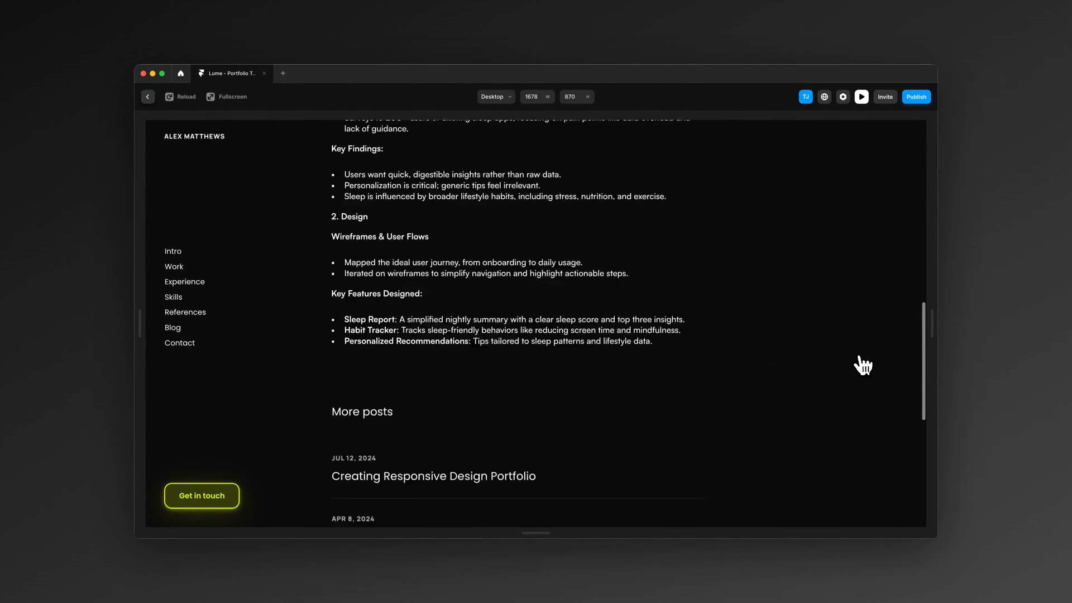
scroll(863, 366, "up", 10)
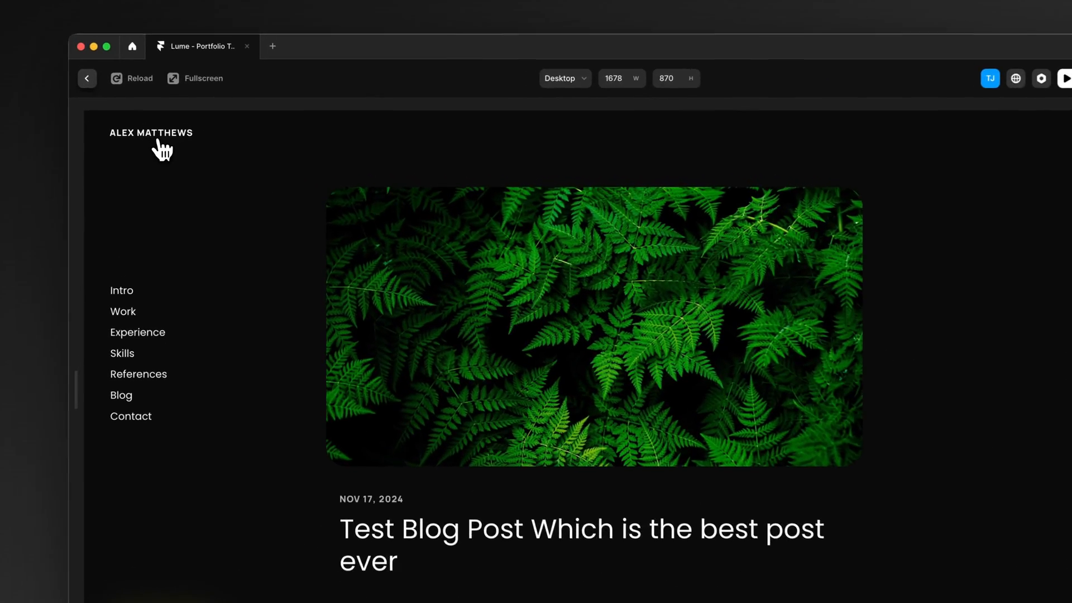
Step: Review the full list of blog posts from the Home page's Blog section, and return to the canvas
left_click(197, 137)
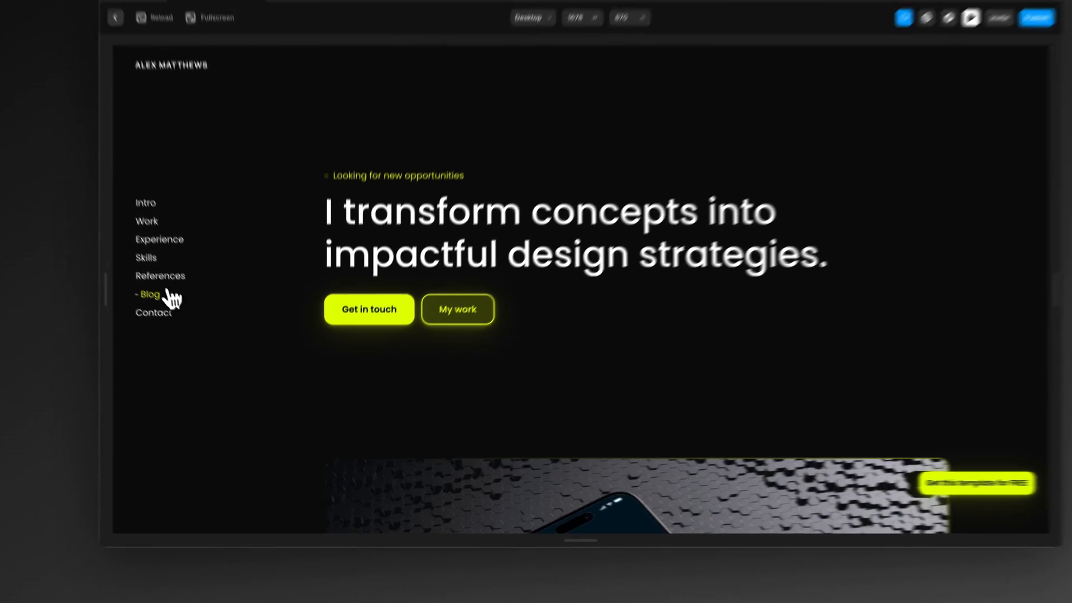
left_click(177, 329)
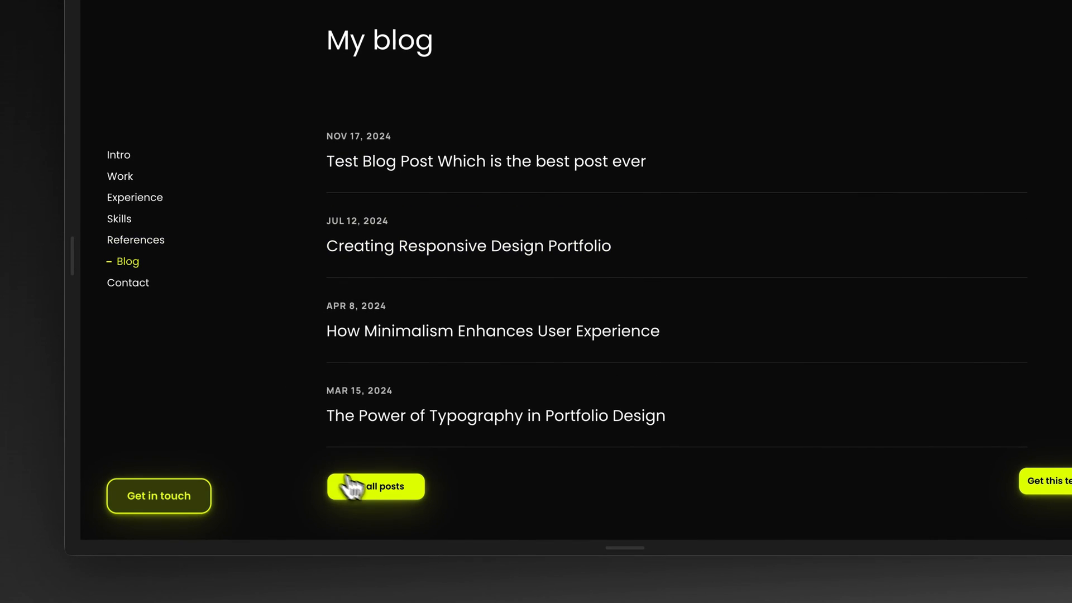
left_click(346, 479)
scroll(239, 395, "down", 4)
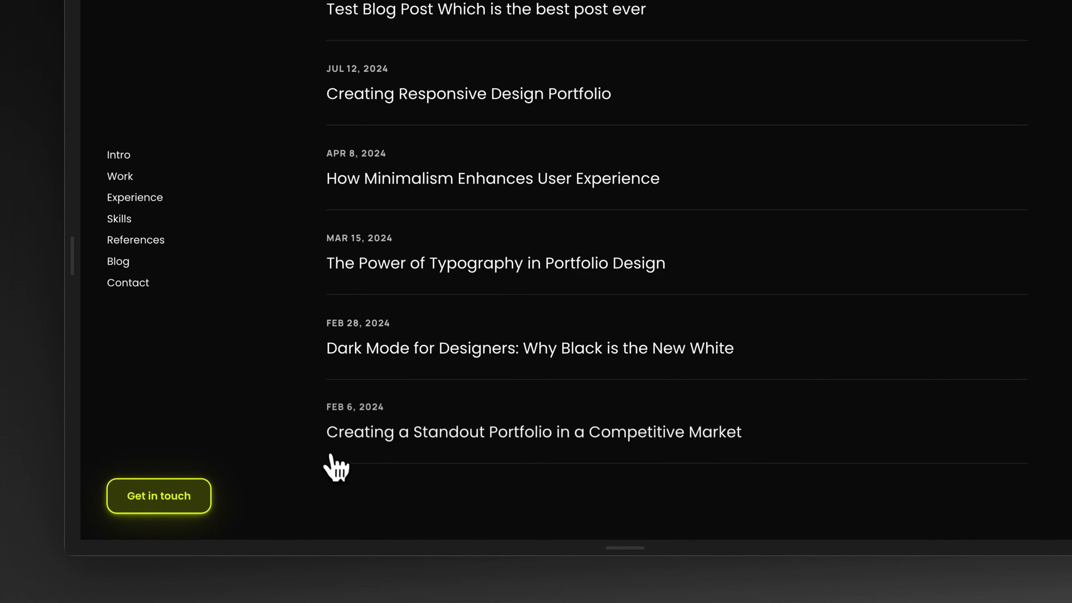
scroll(335, 468, "down", 3)
scroll(306, 462, "up", 7)
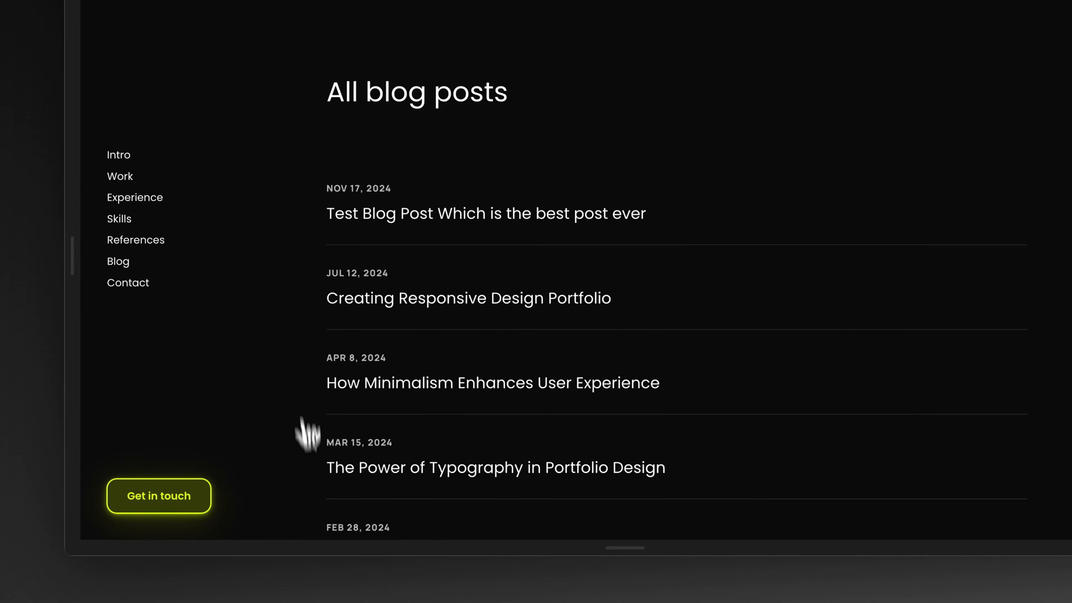
left_click(156, 158)
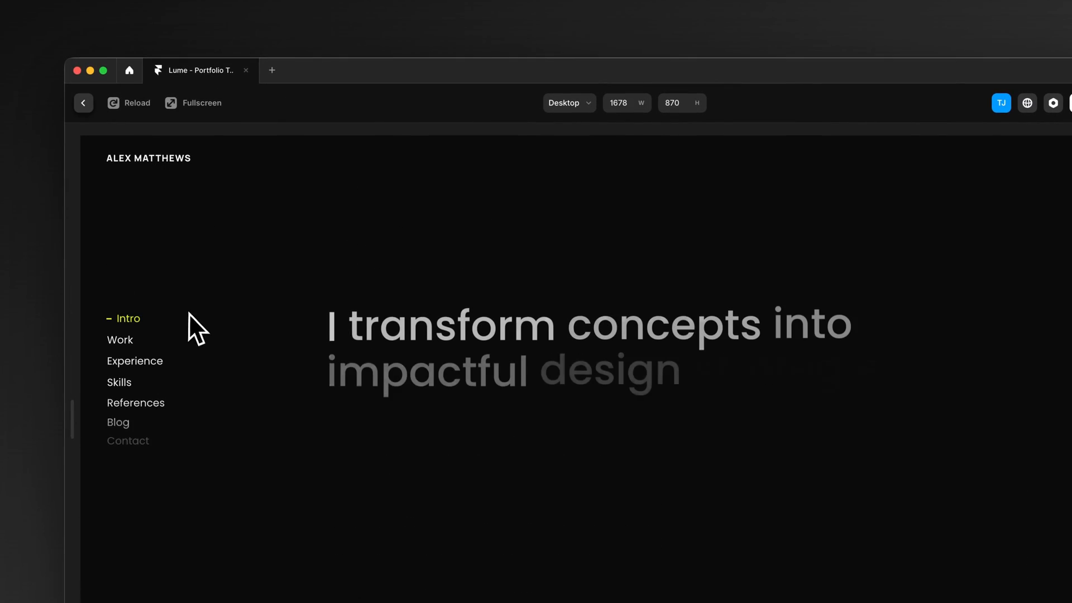
left_click(85, 103)
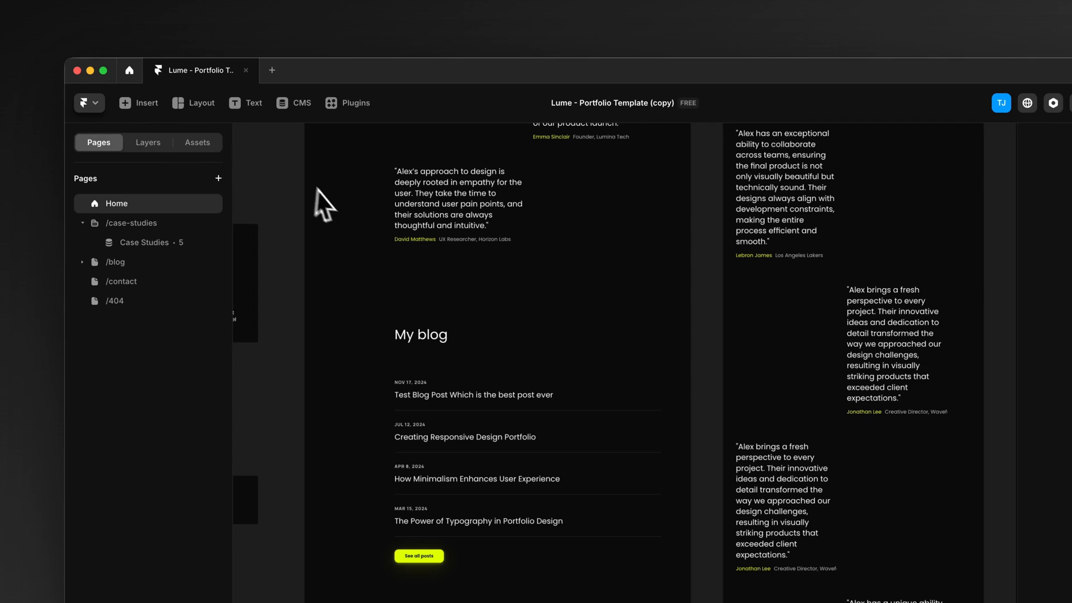
Step: Open the /contact page with its layers shown and read the guide on updating the contact form
scroll(321, 211, "up", 15)
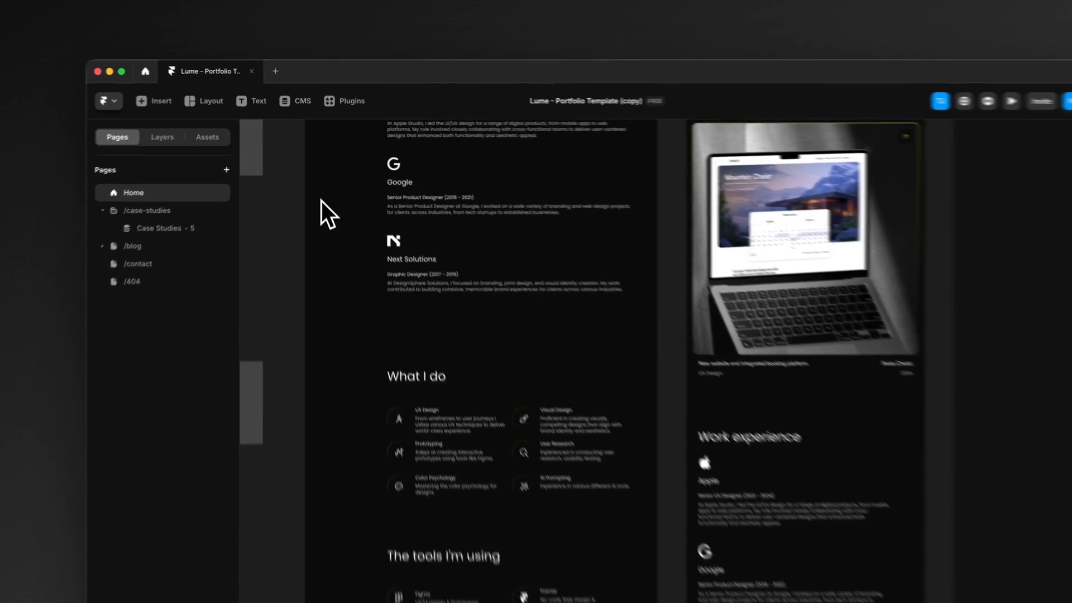
scroll(321, 200, "up", 10)
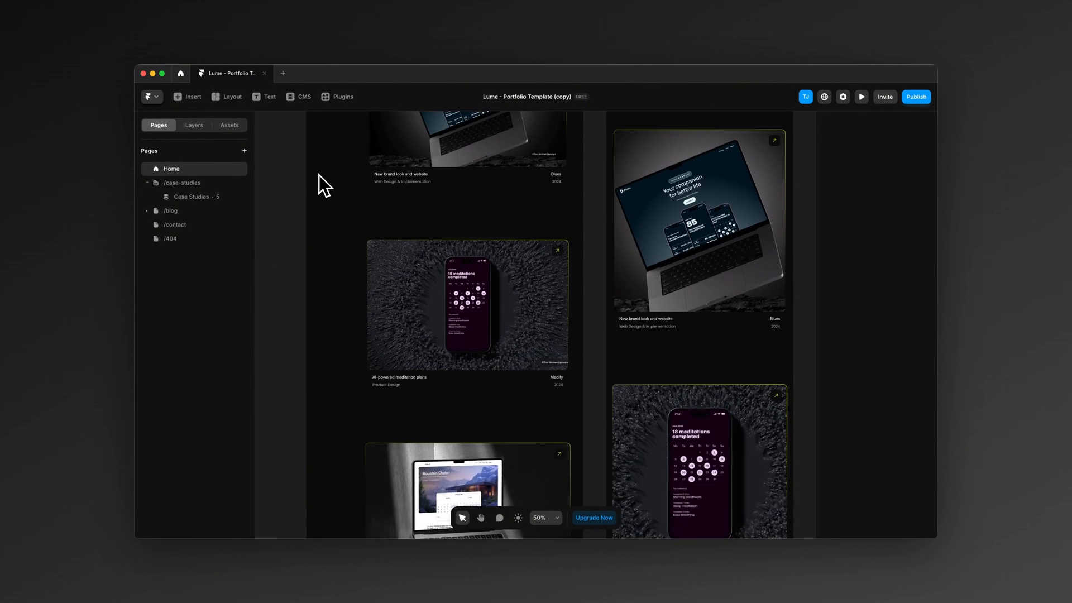
scroll(319, 175, "up", 2)
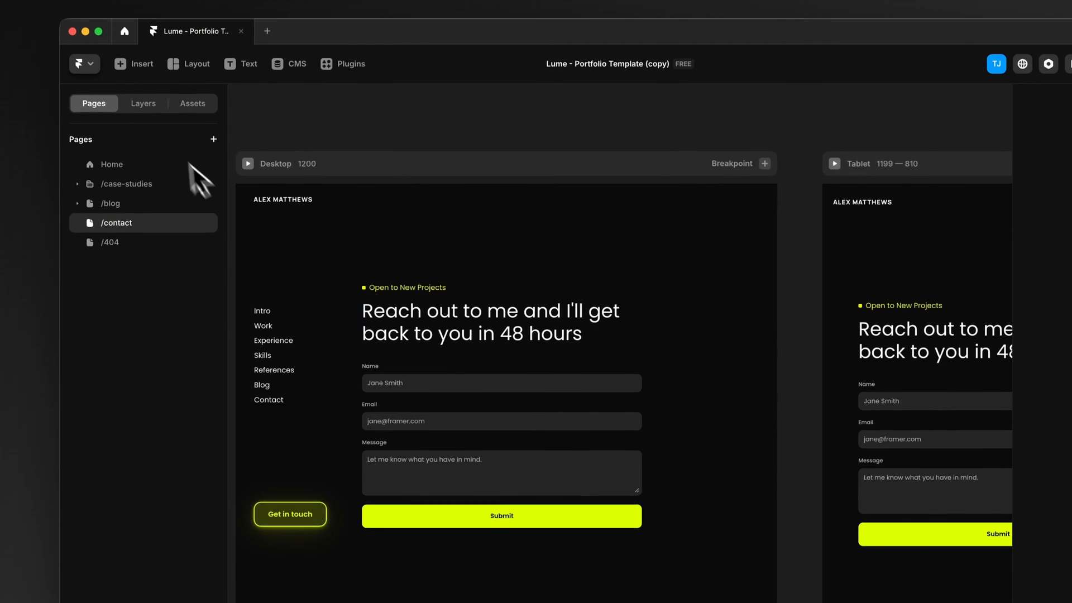
left_click(143, 104)
scroll(366, 314, "left", 5)
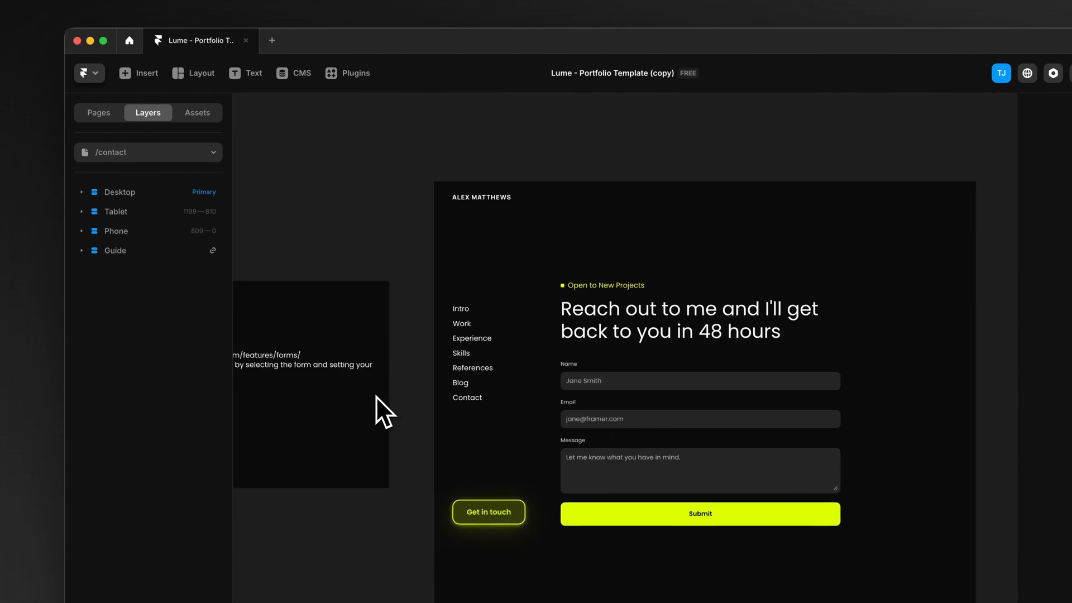
scroll(376, 396, "left", 4)
scroll(381, 353, "left", 1)
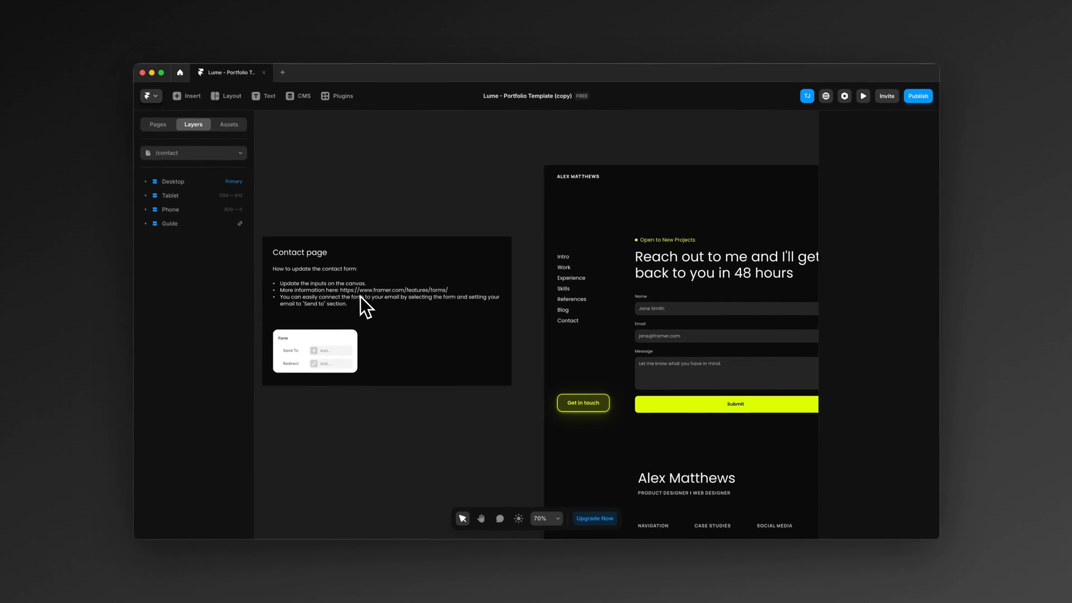
Step: Duplicate the Name label group, with its text and input, inside the contact form on the Desktop layout
scroll(372, 391, "right", 3)
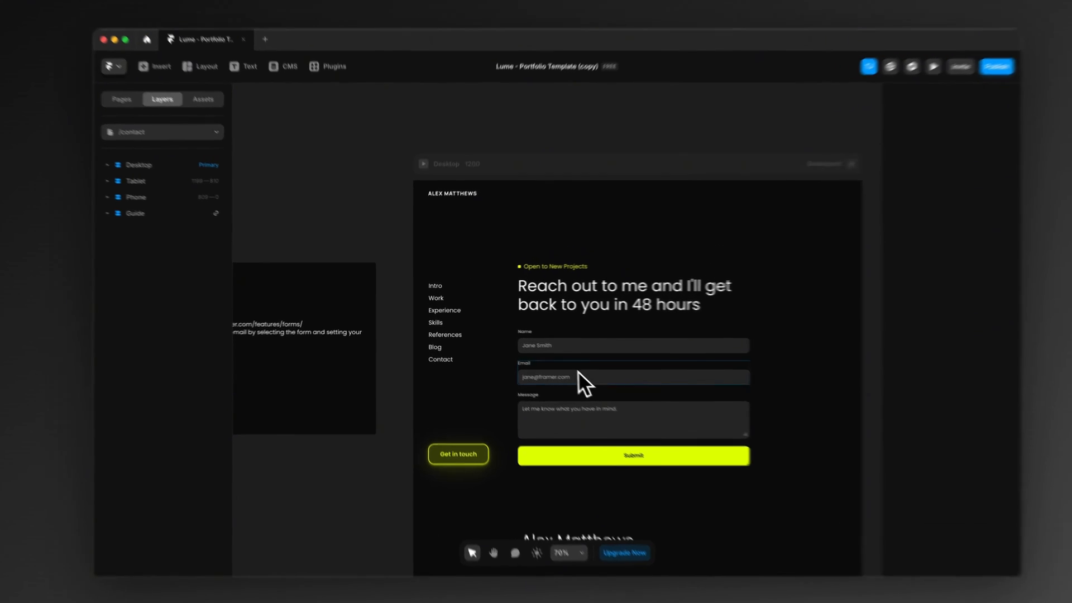
left_click(600, 352)
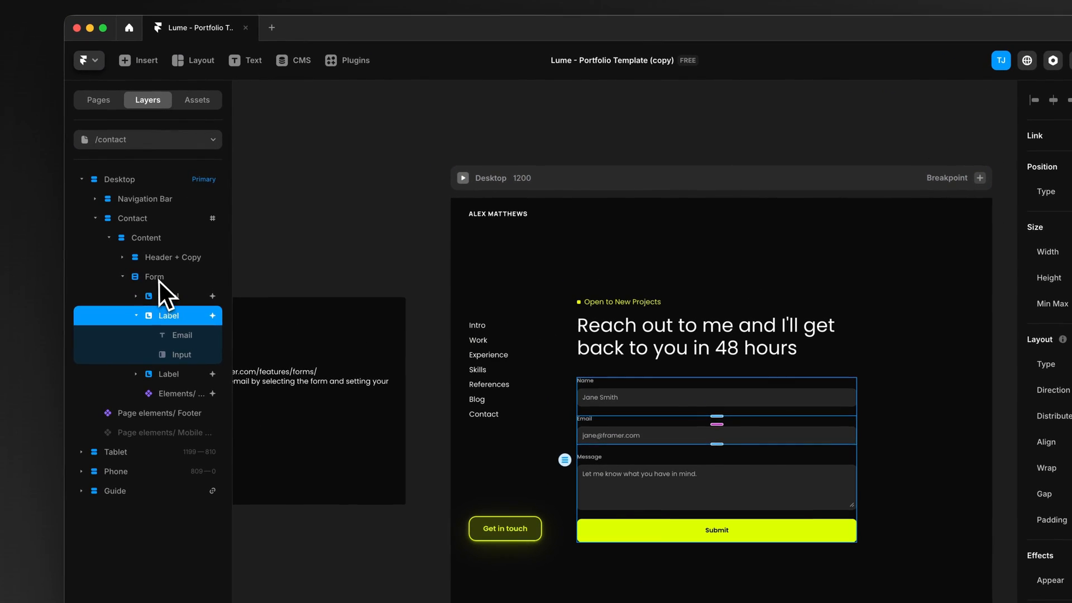
left_click(152, 275)
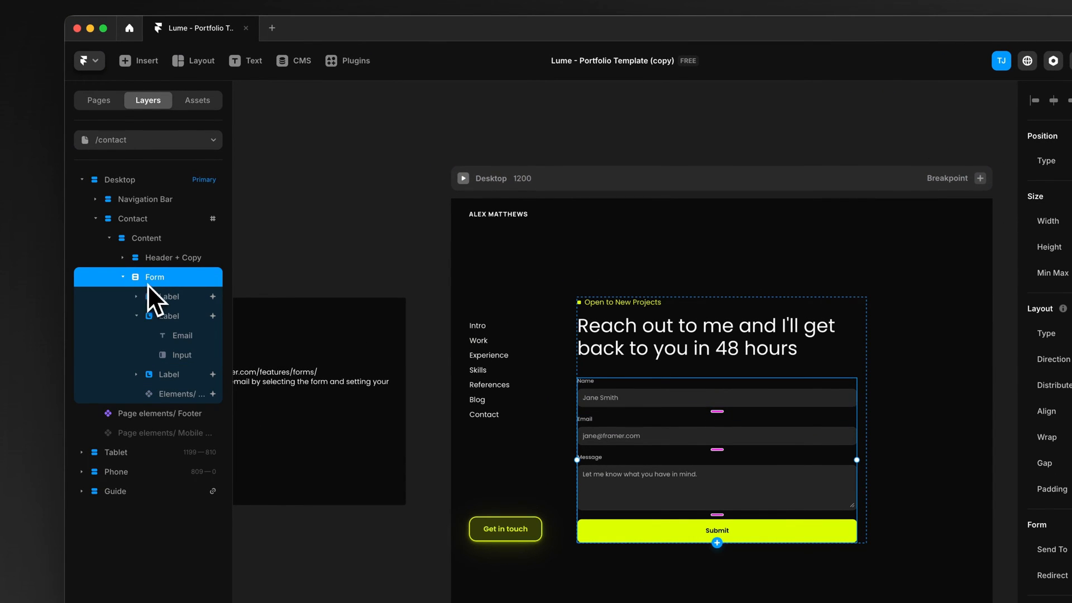
left_click(138, 316)
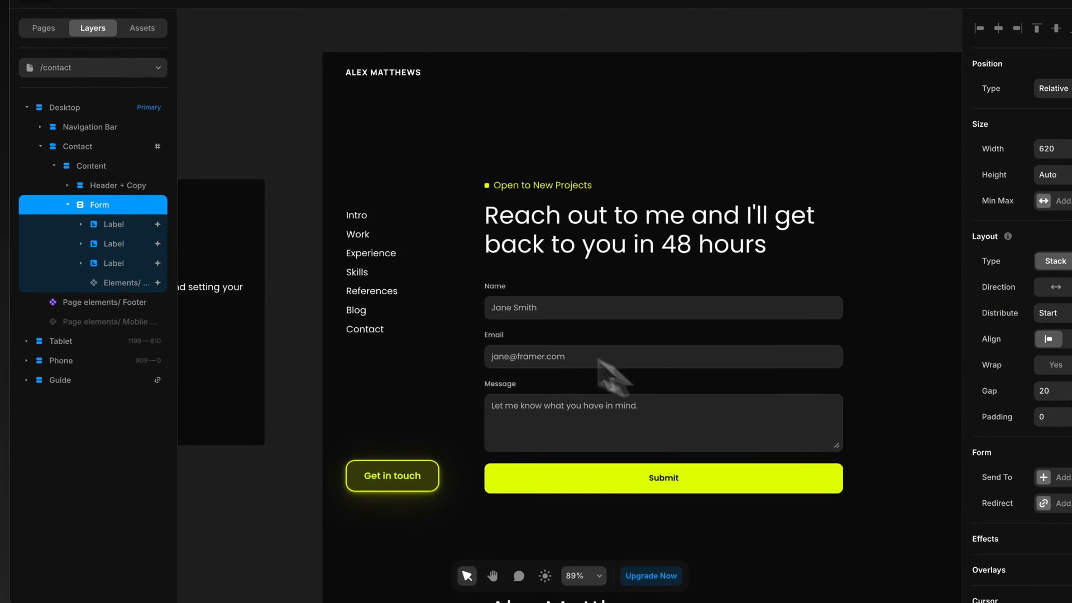
left_click(112, 226)
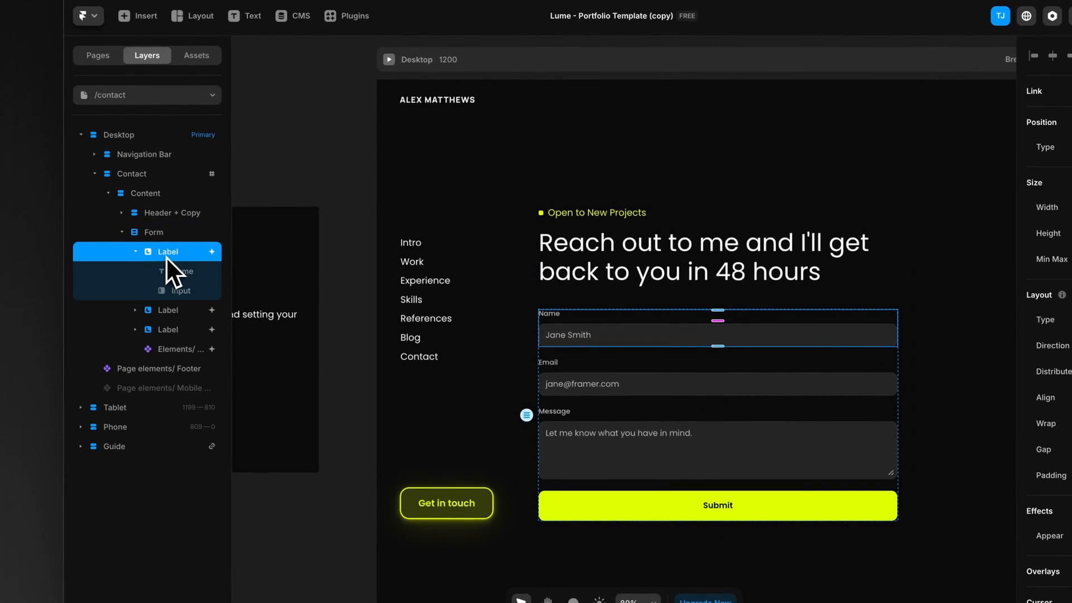
left_click(137, 253)
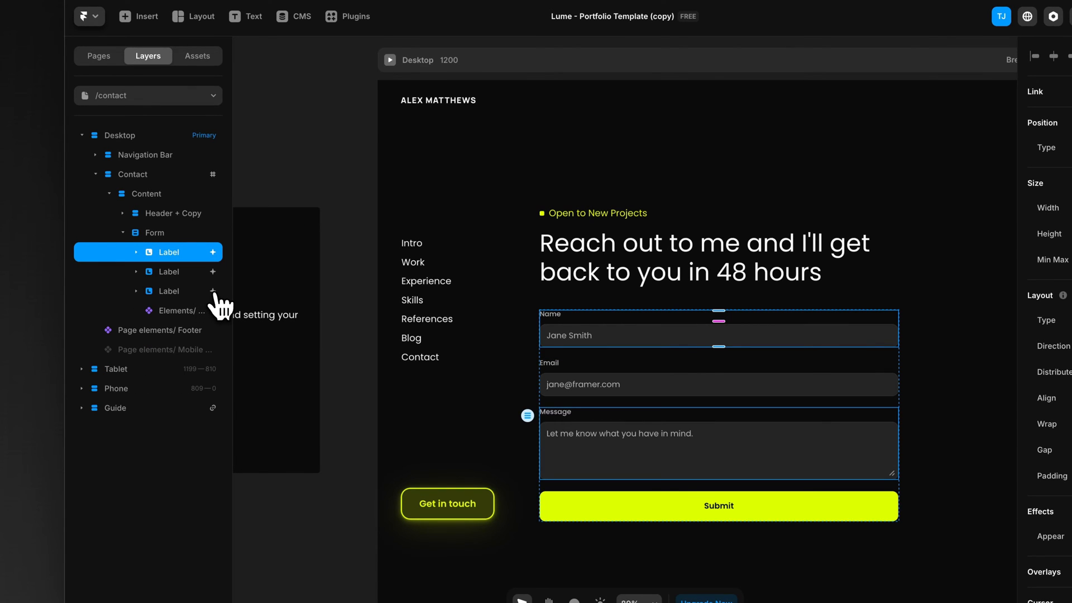
key("ctrl+d")
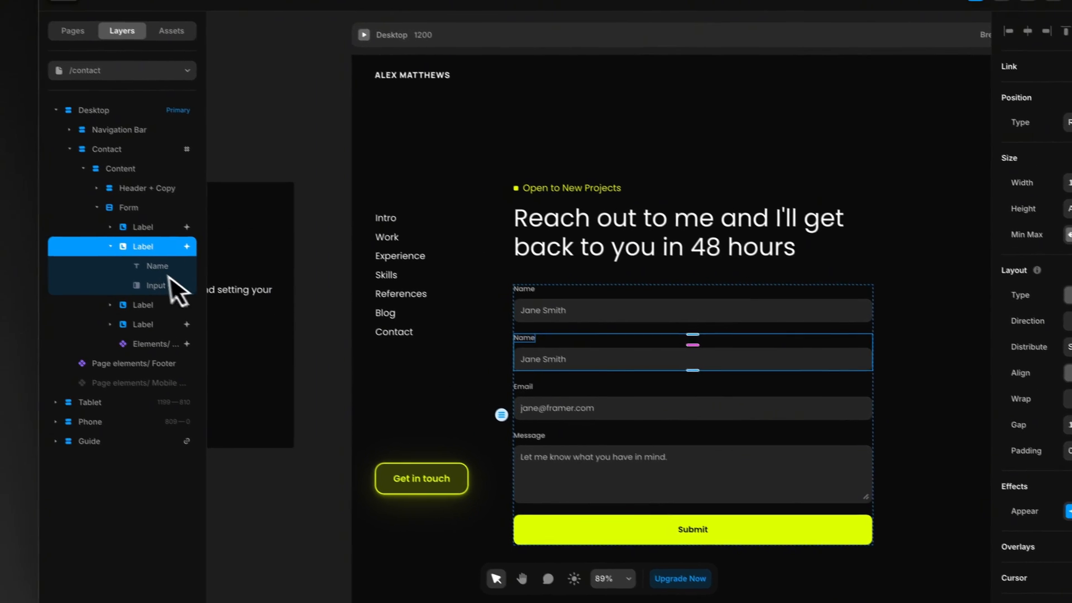
Step: Set the duplicated field's input type to Phone Number and change its label text to "Phone"
left_click(120, 267)
left_click(1068, 221)
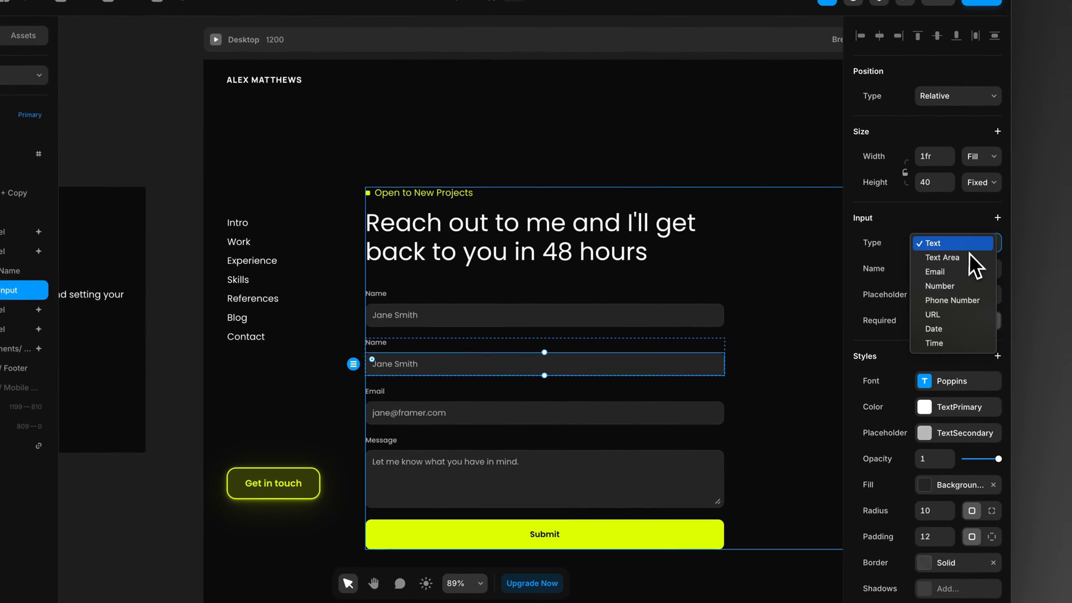
left_click(952, 300)
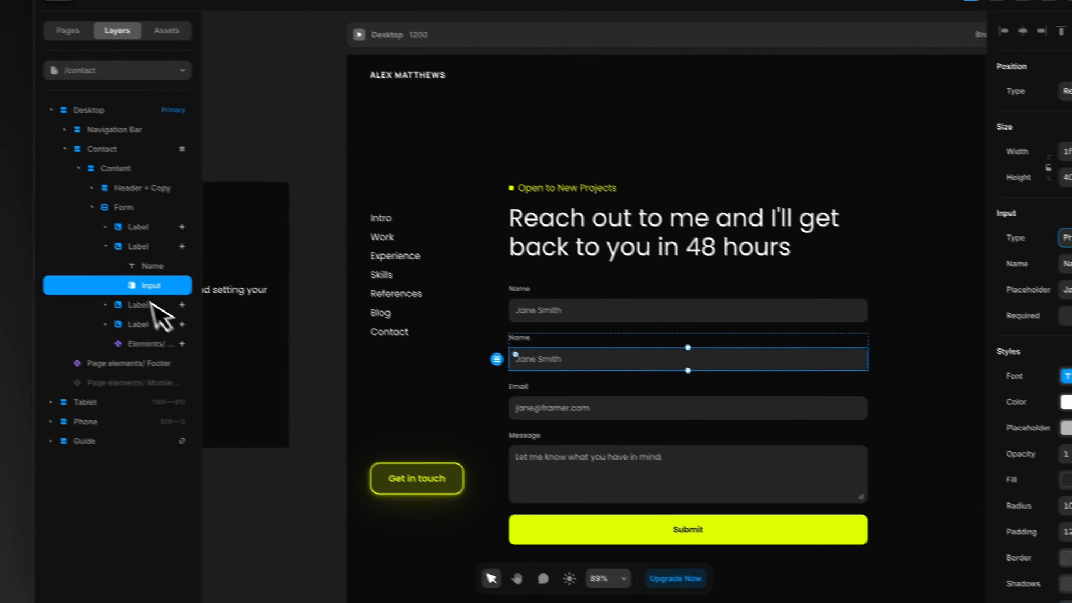
left_click(152, 267)
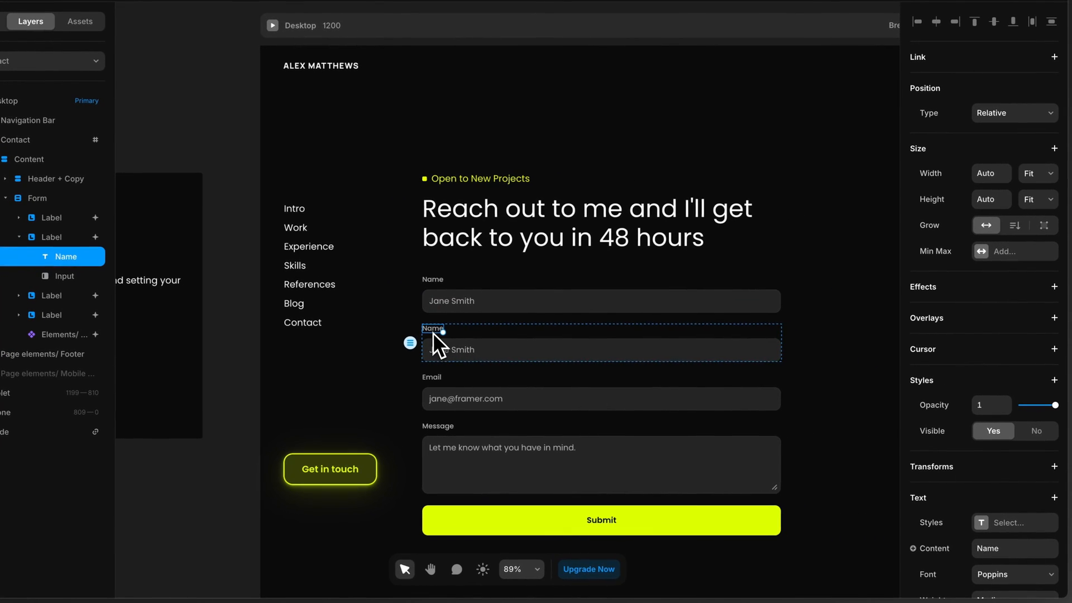
double_click(519, 340)
type("P")
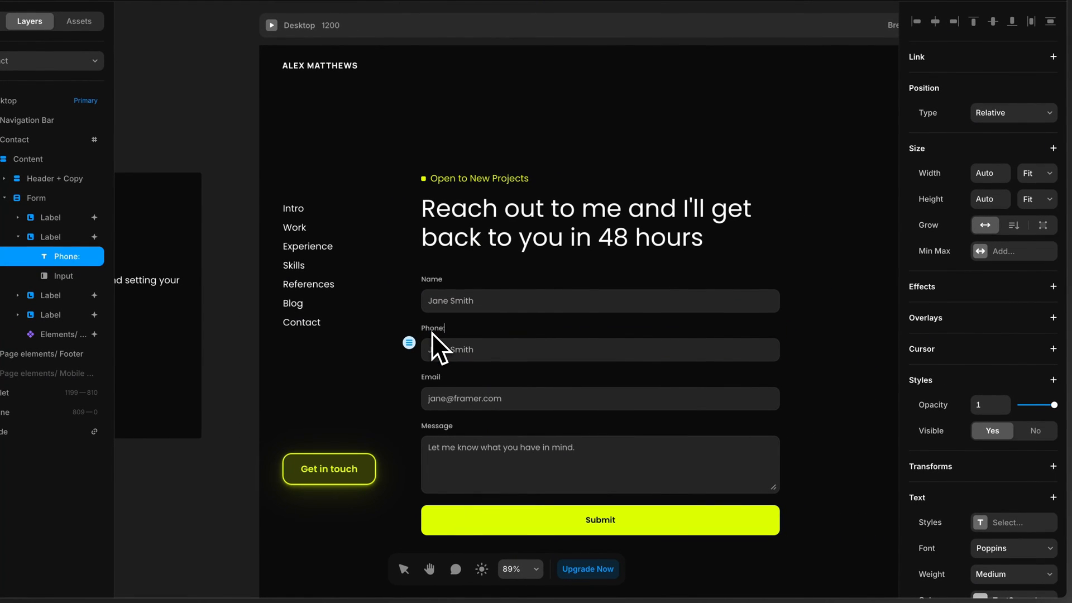
type("hone")
Step: Set the phone input's placeholder to a sample phone number and its name to "Phone"
left_click(470, 355)
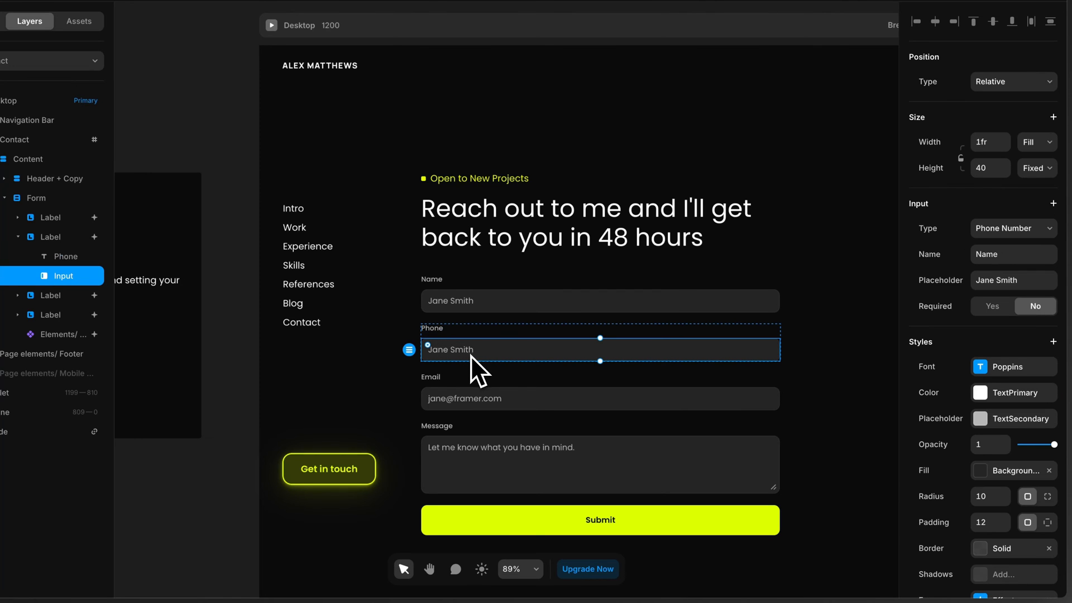
left_click(1017, 282)
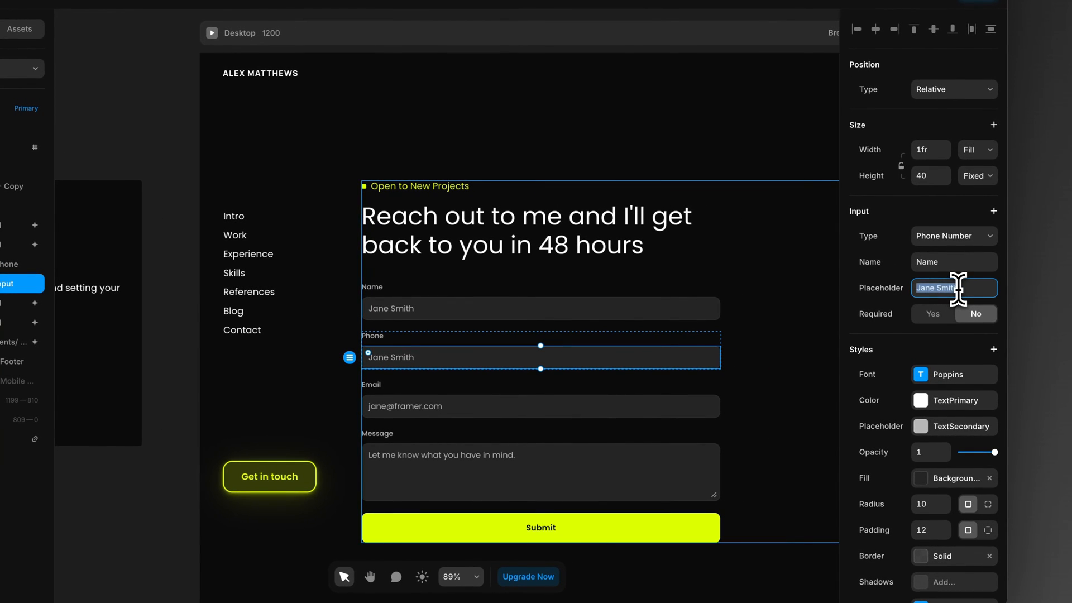
type("+12345678")
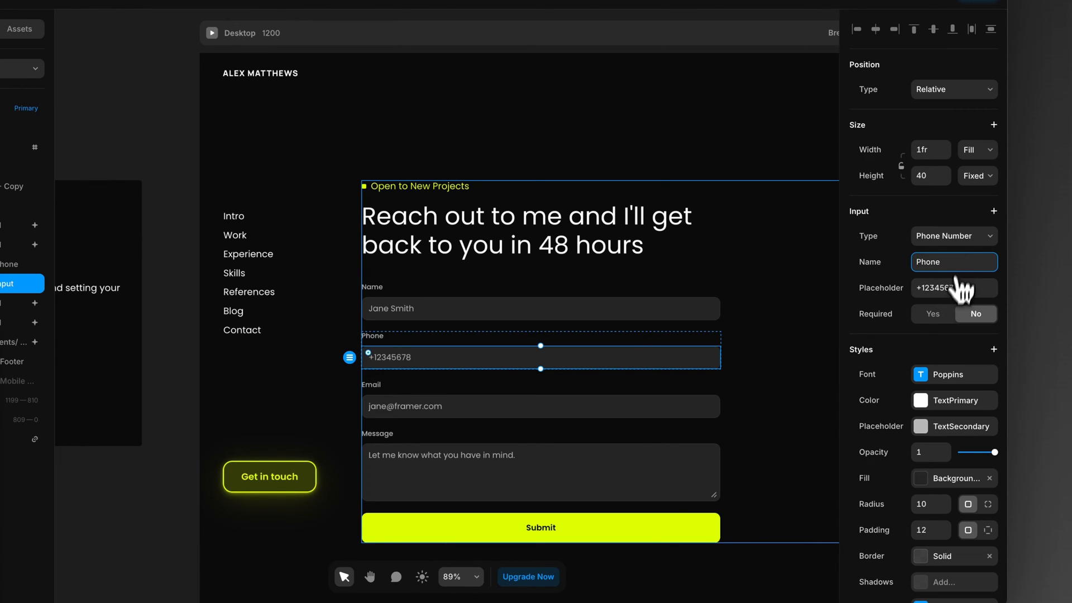
left_click(937, 321)
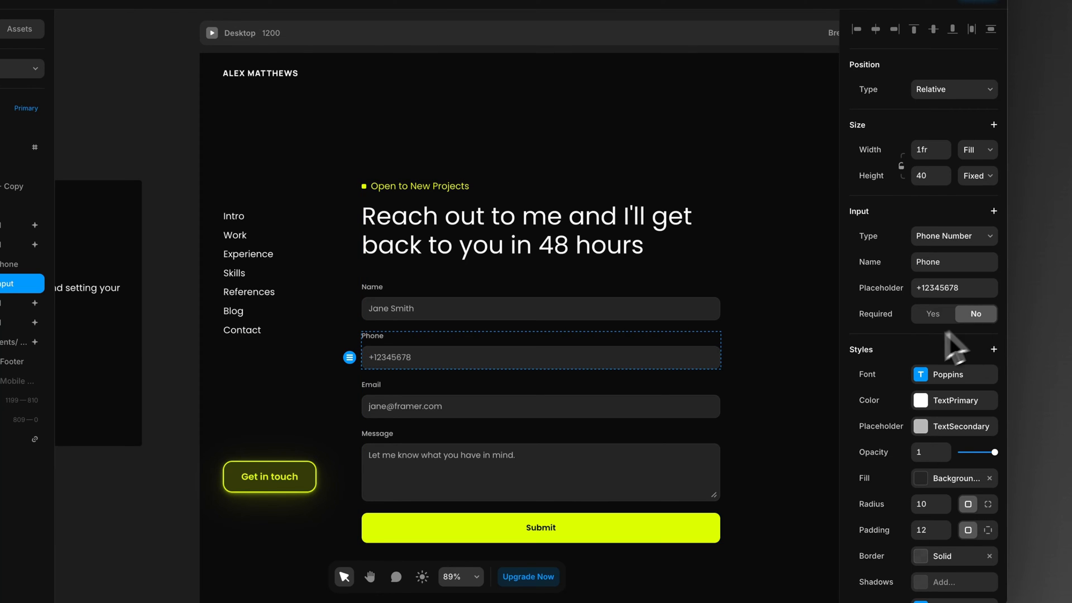
left_click(831, 381)
Step: Add Email as the contact form's Send To destination and review its recipient, name, subject and body settings
left_click(129, 256)
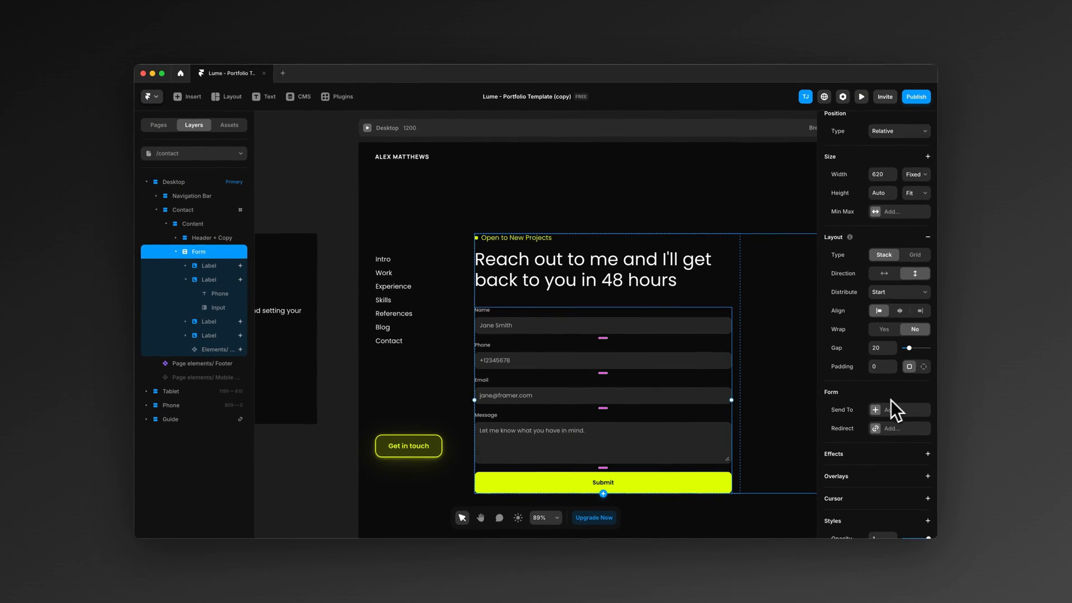
scroll(879, 404, "down", 1)
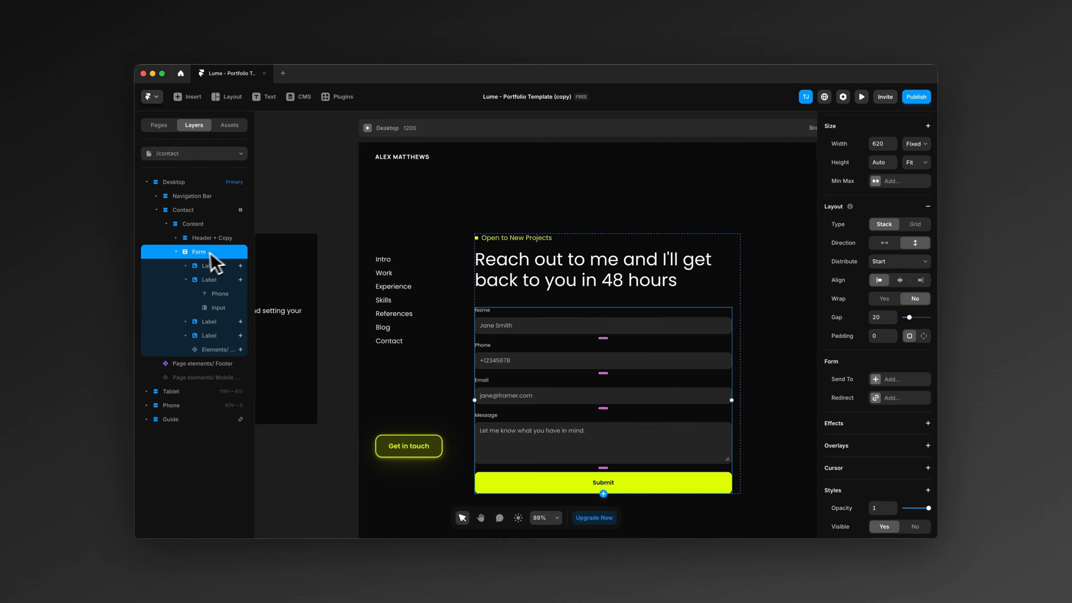
left_click(877, 380)
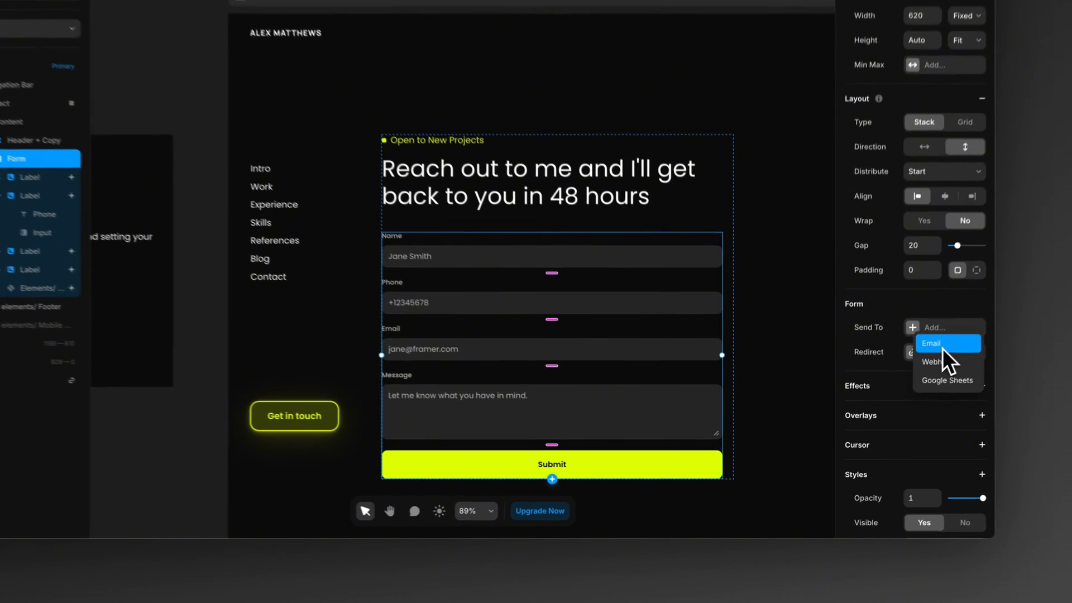
left_click(894, 390)
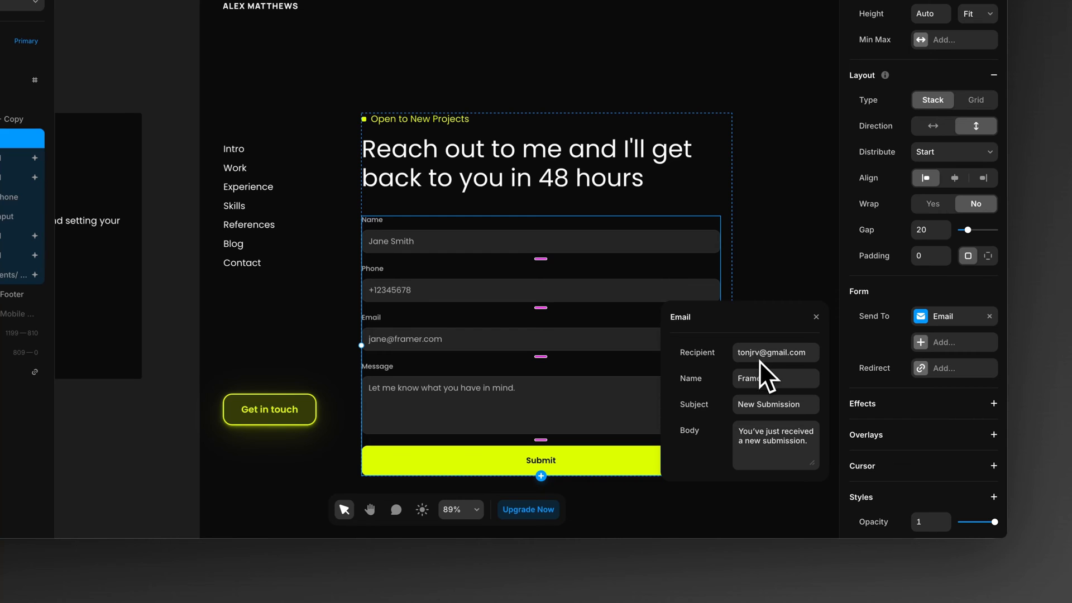
left_click(757, 377)
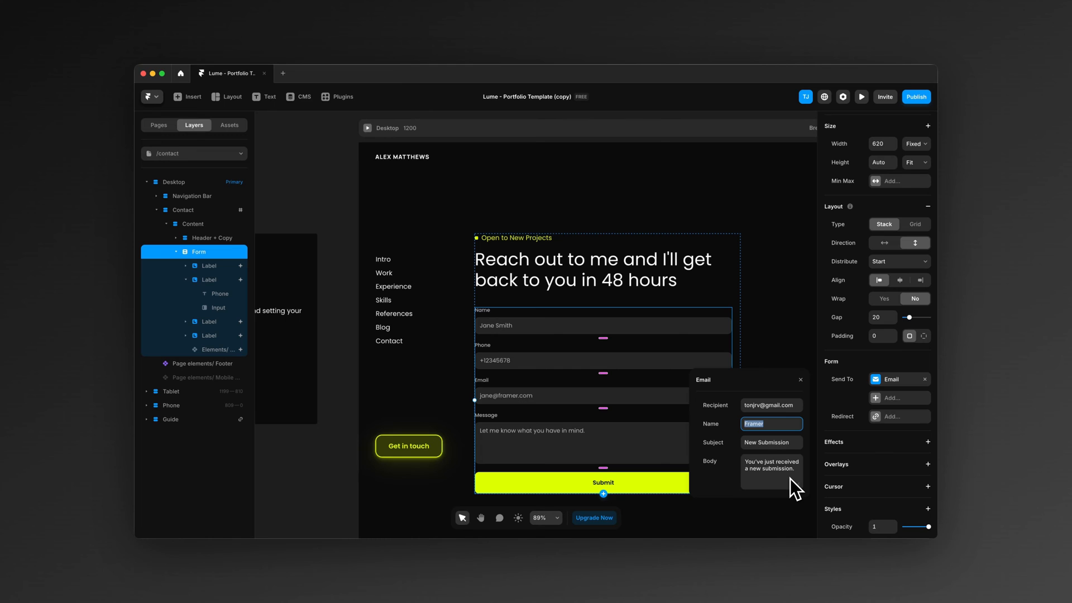
left_click(875, 380)
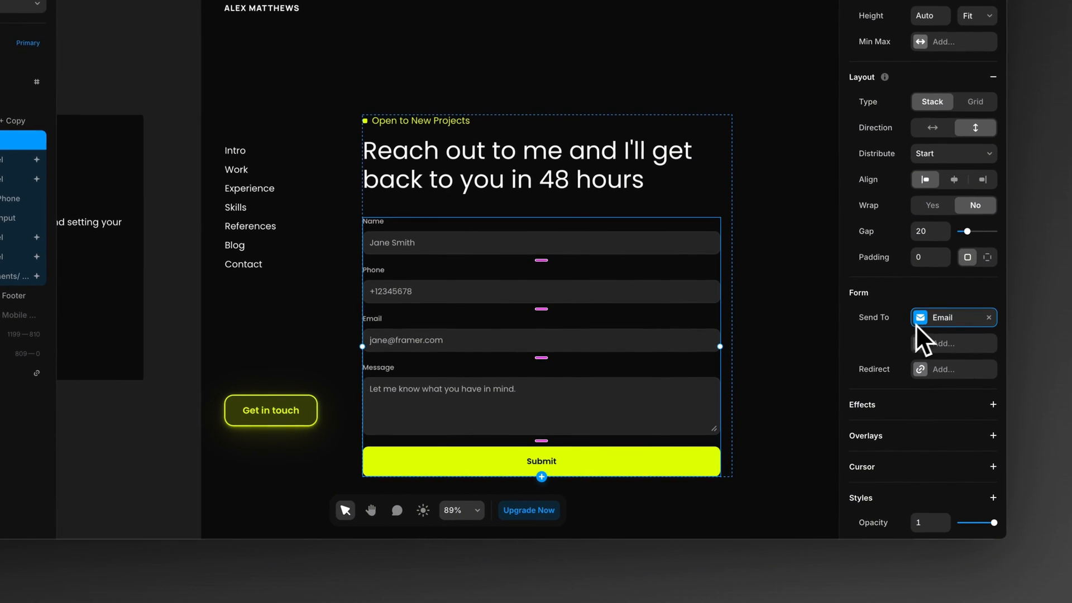
Step: Try adding Google Sheets as a second Send To destination for the form, and remove it again
left_click(920, 342)
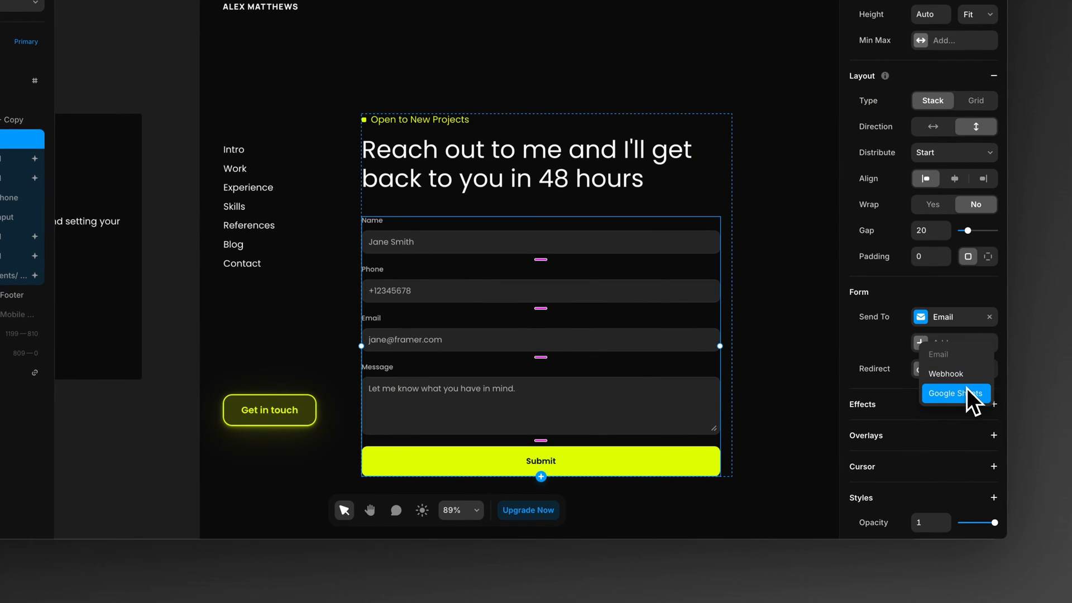
left_click(966, 389)
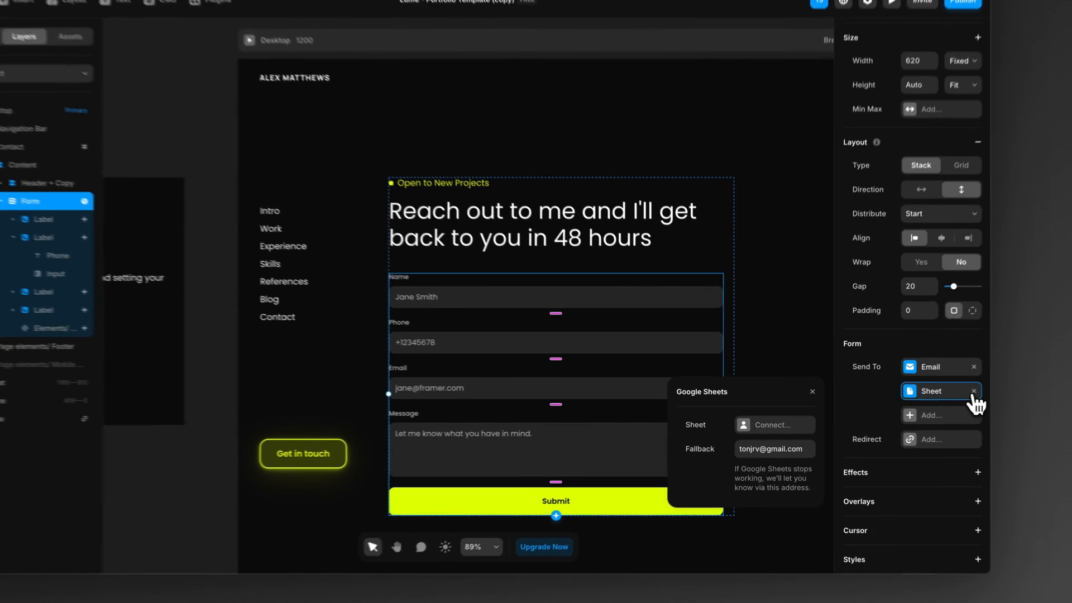
left_click(924, 398)
Step: Try adding a redirect to the form, look through the available page links, and remove the redirect
left_click(896, 416)
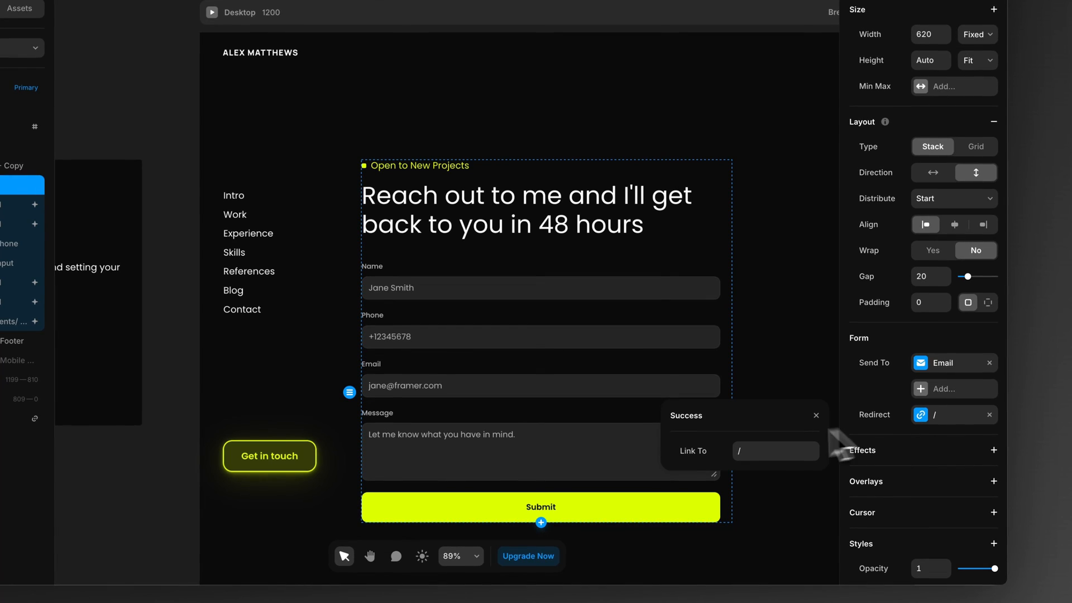
left_click(763, 453)
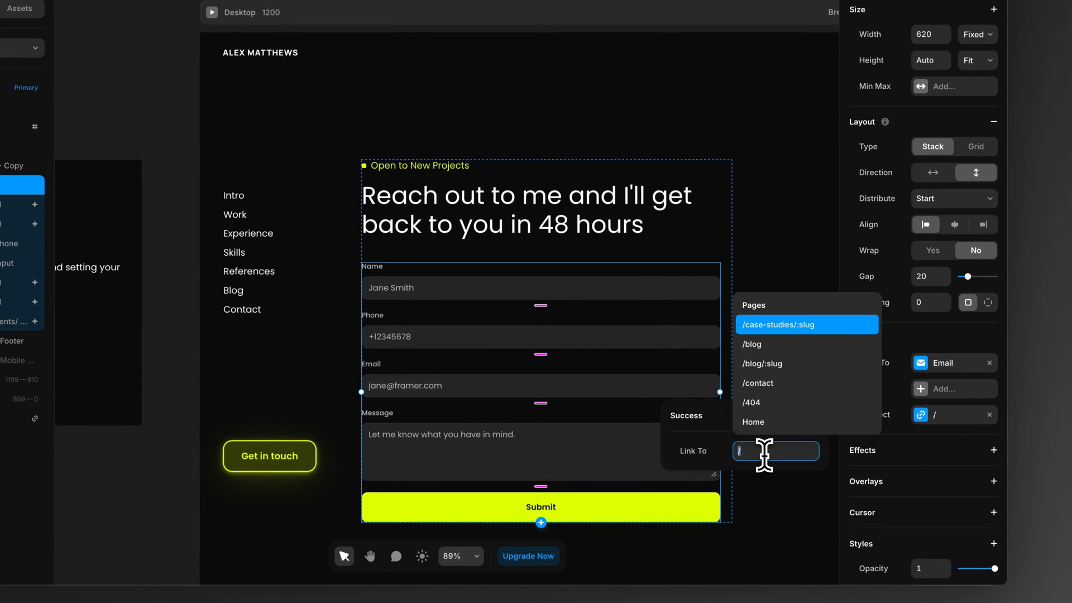
left_click(990, 416)
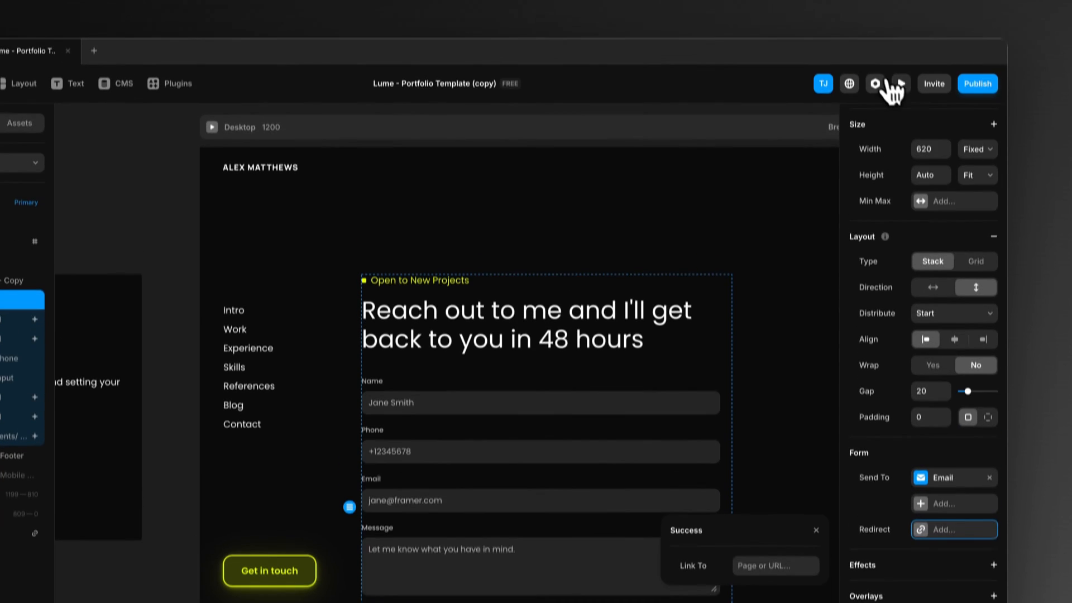
Step: Preview the contact page and submit the form with a test name, phone number, email and the message "Testing the form"
left_click(901, 84)
left_click_drag(832, 328, 983, 326)
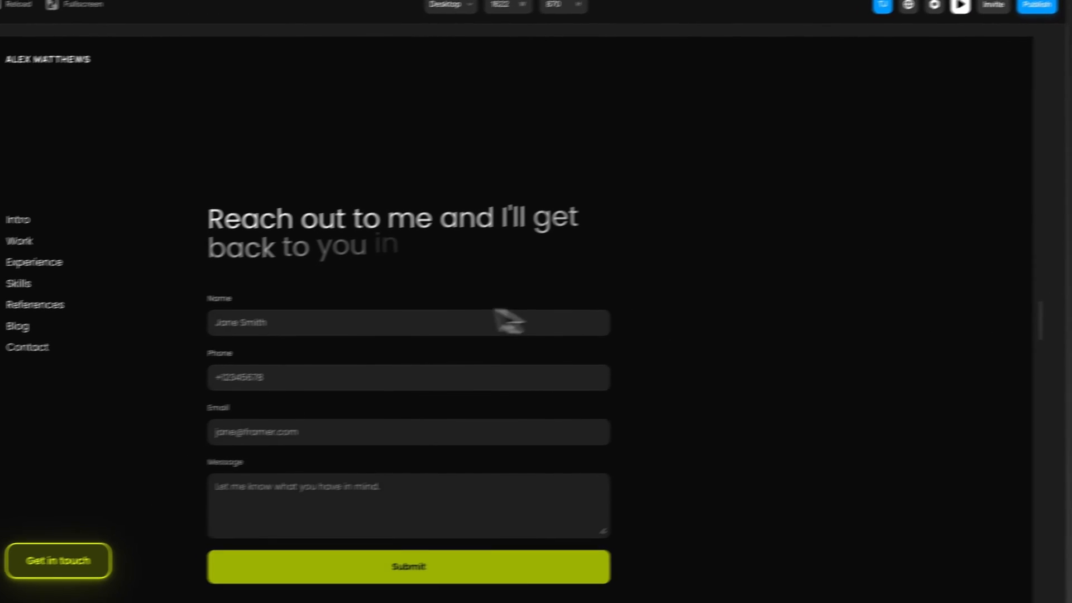
left_click(505, 321)
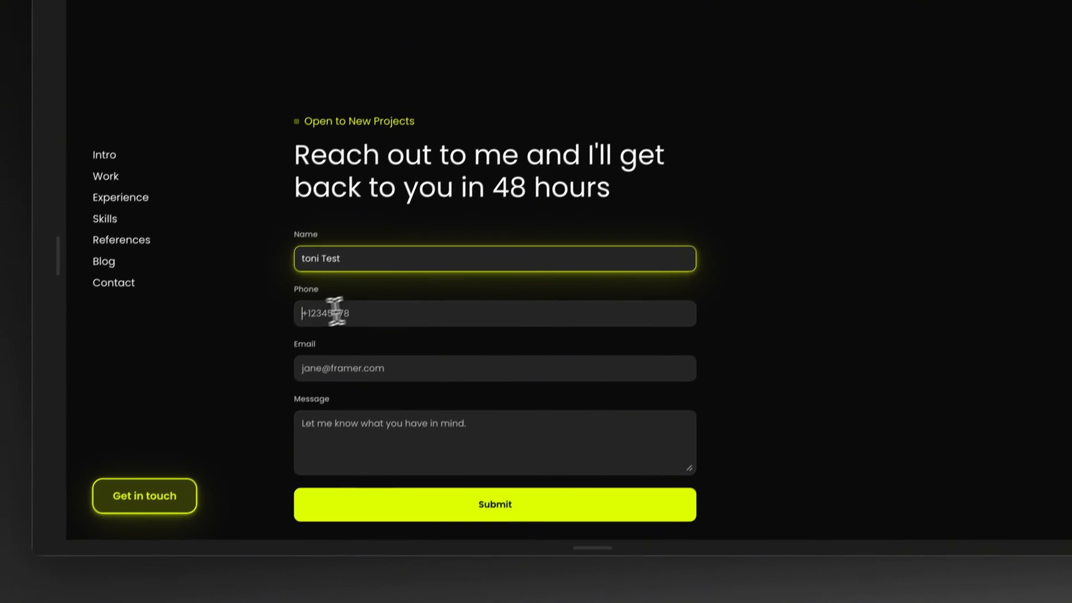
left_click(339, 367)
type("+12345678")
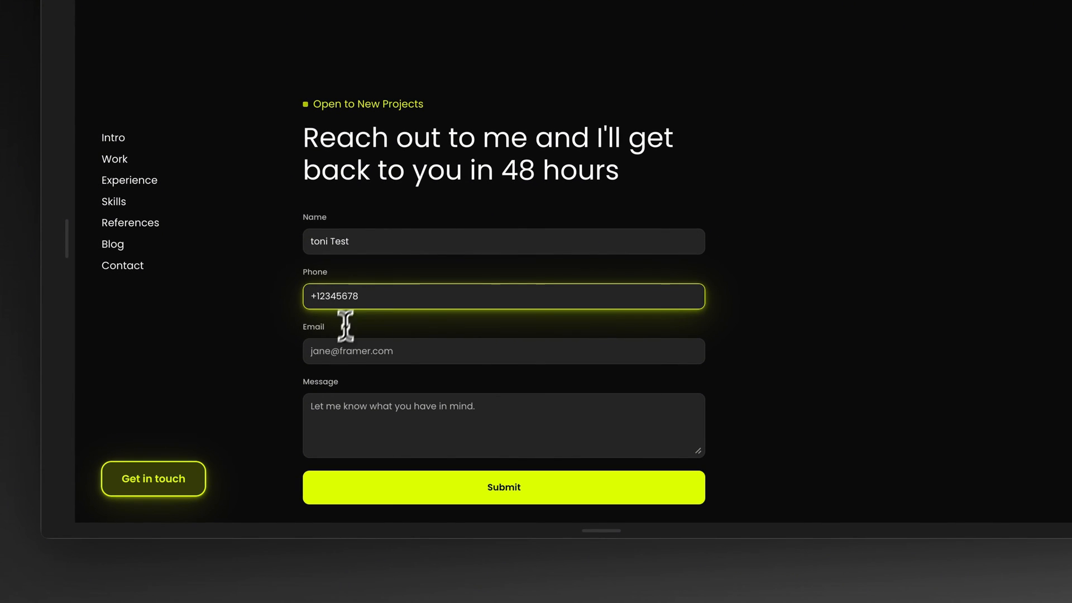
left_click(340, 352)
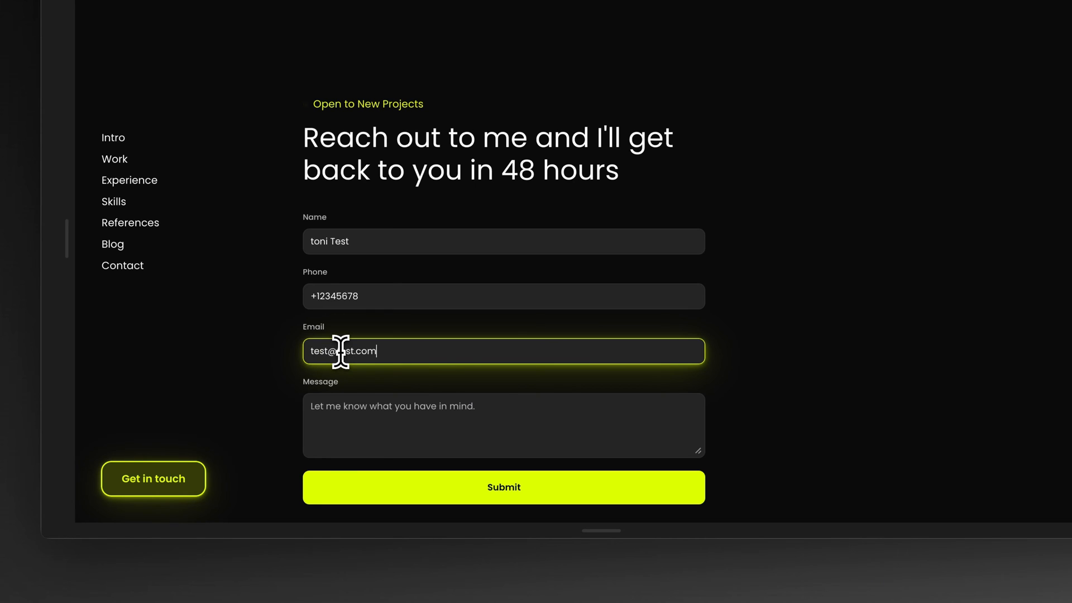
left_click(389, 421)
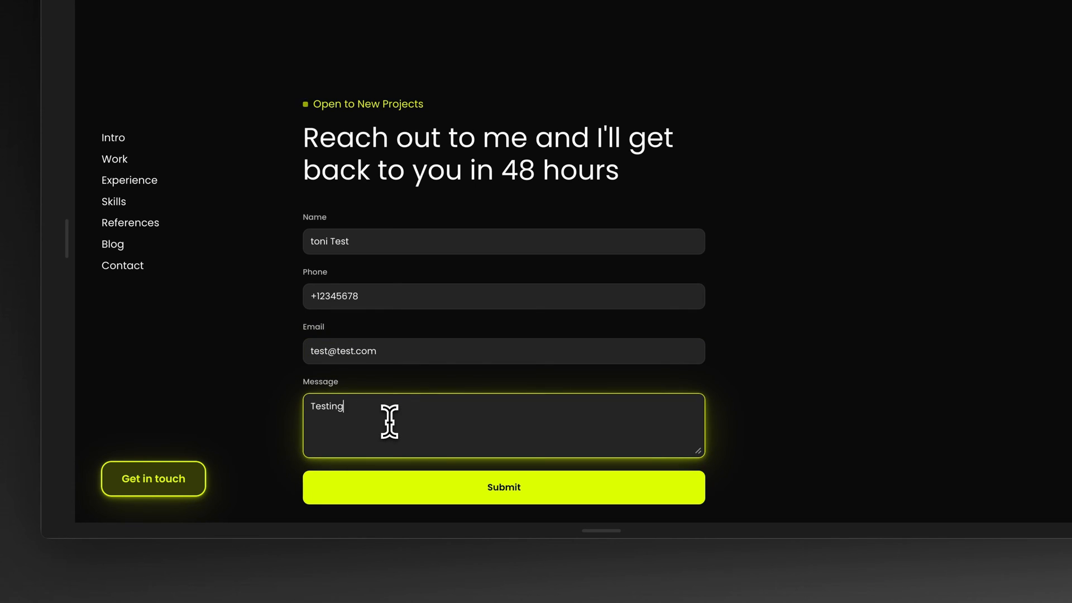
left_click(491, 497)
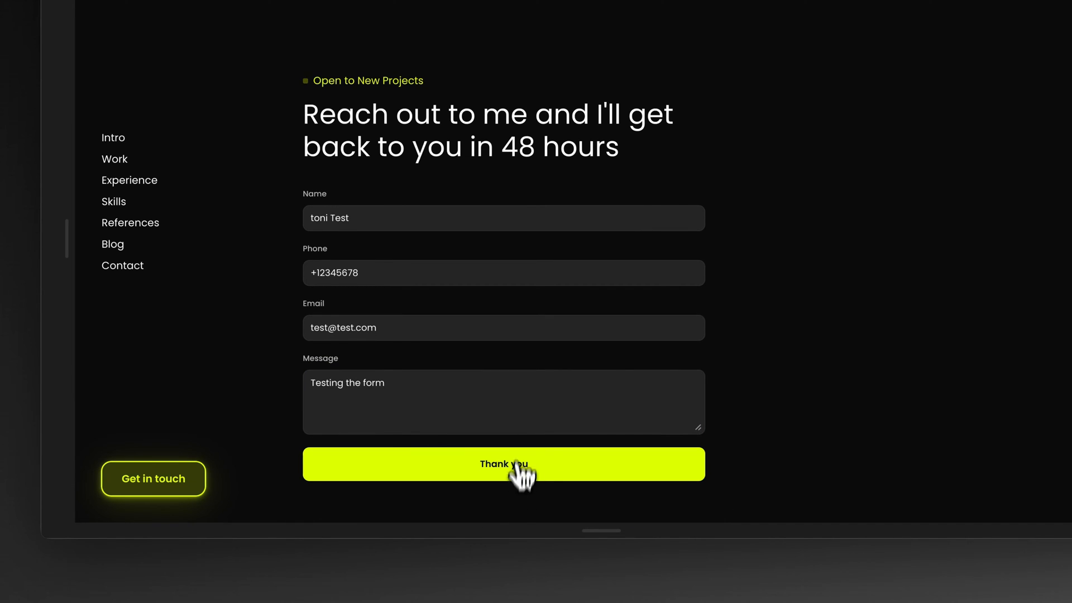
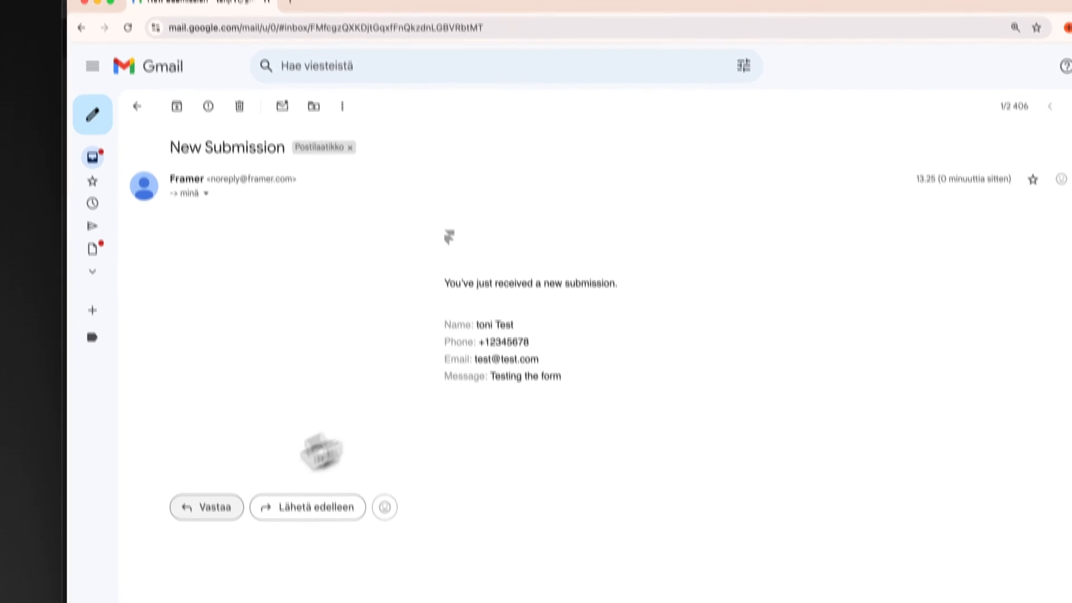
left_click(209, 534)
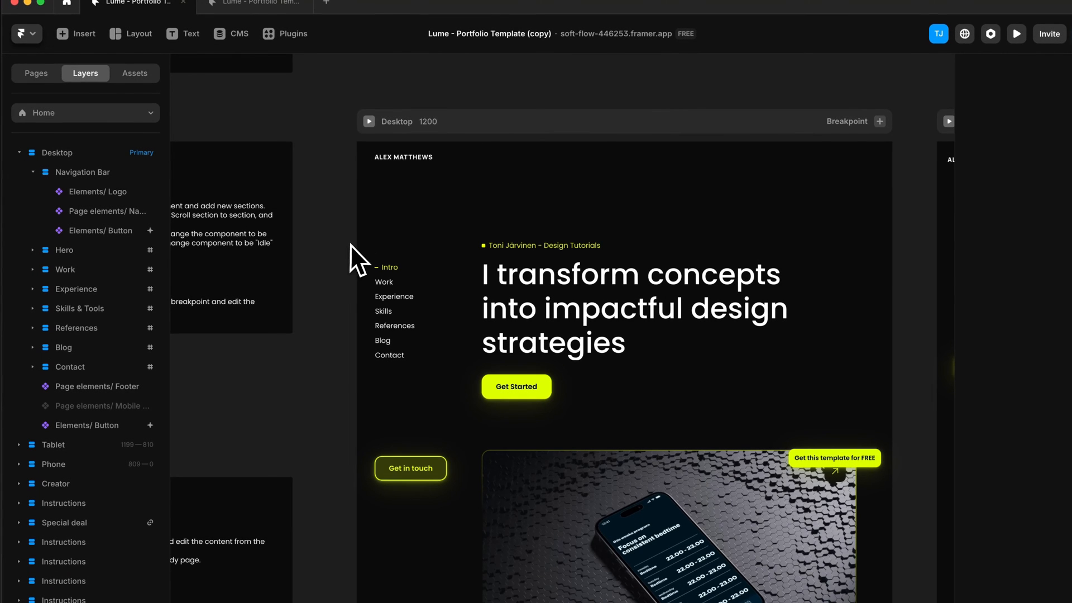
Step: Replace the placeholder name in the Logo component with the designer's full name and check the logo on the tablet and phone layouts
double_click(391, 162)
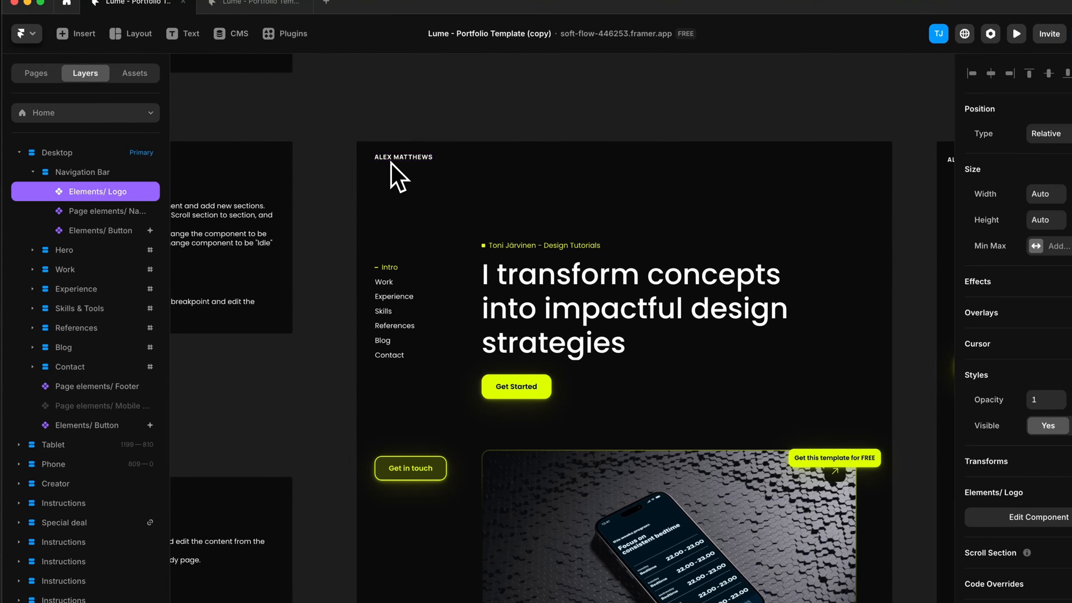
left_click(567, 372)
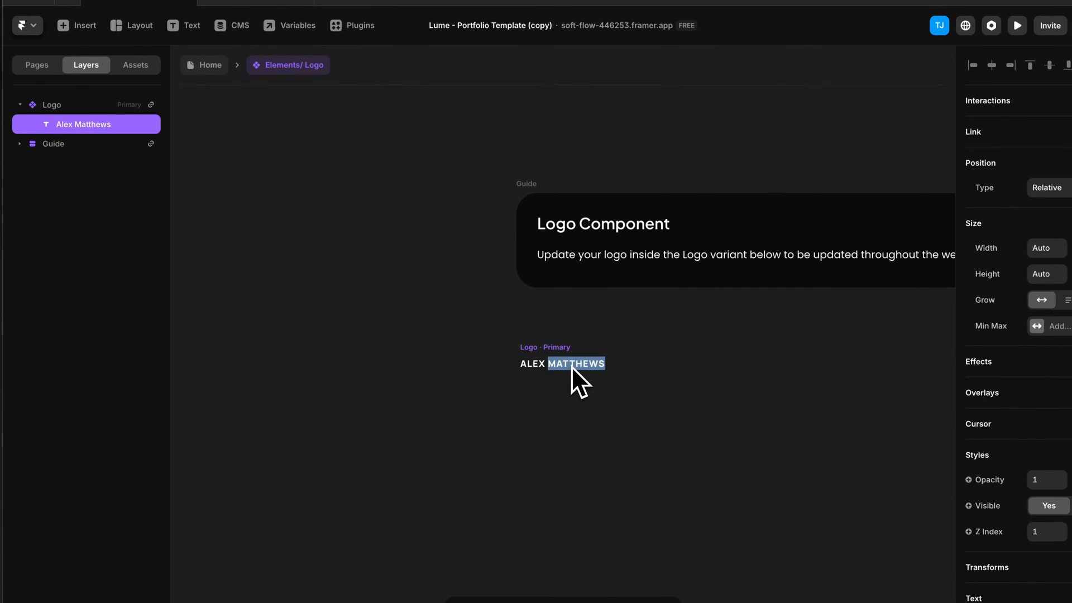
key("ctrl+a")
type("Toni")
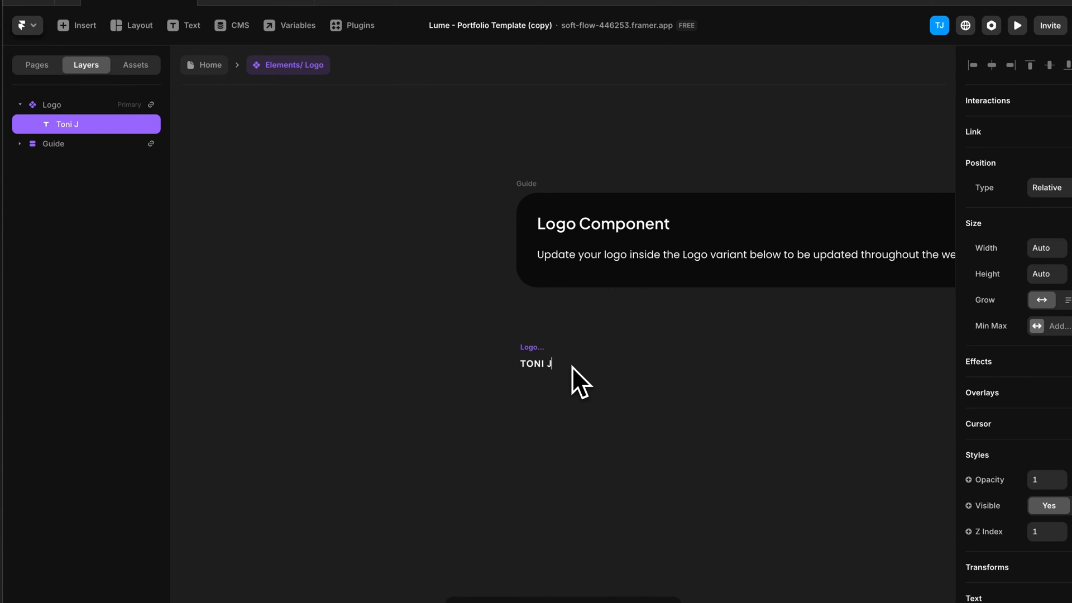
type(" Järvinen")
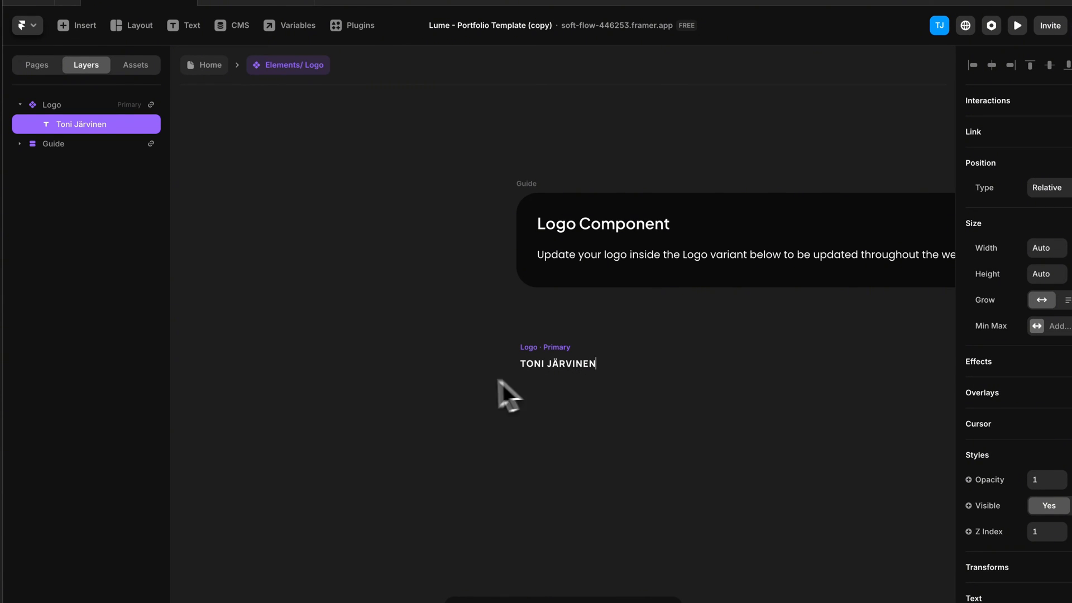
left_click(457, 382)
key("Escape")
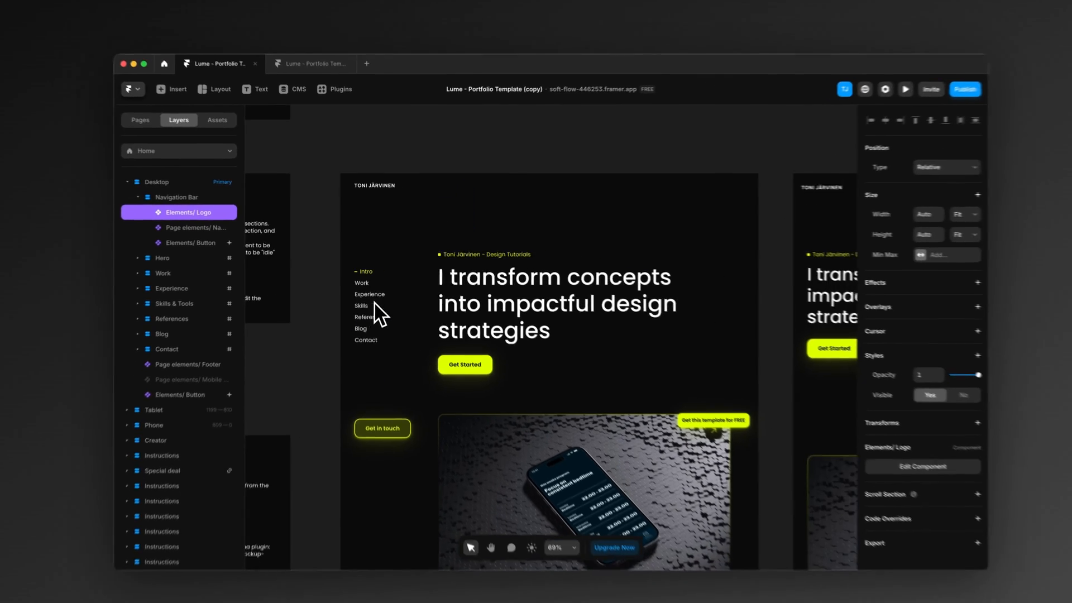
scroll(417, 280, "right", 5)
scroll(545, 198, "right", 6)
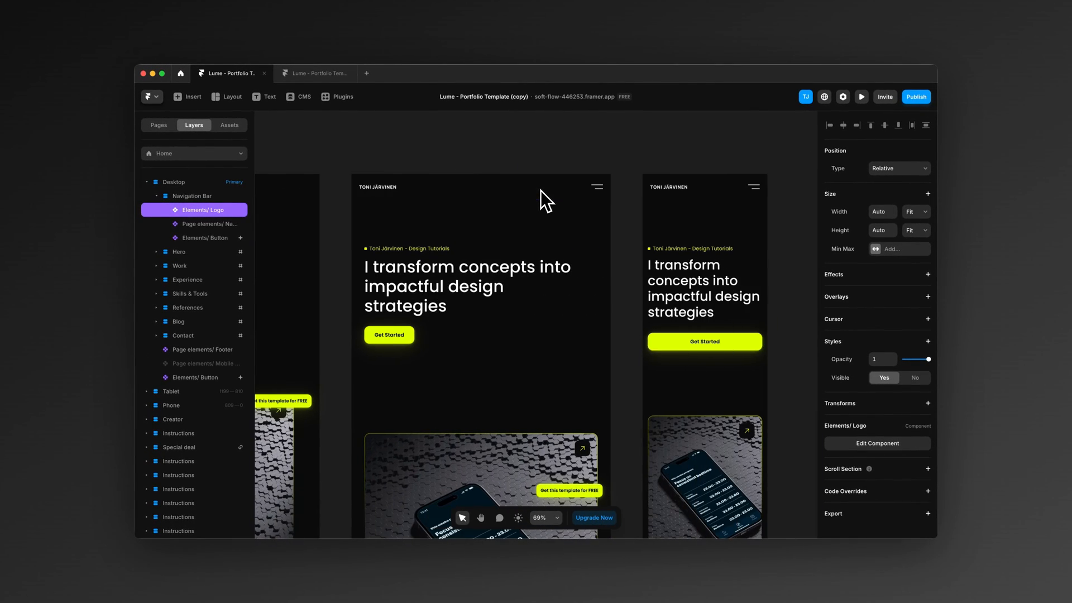
scroll(541, 206, "left", 10)
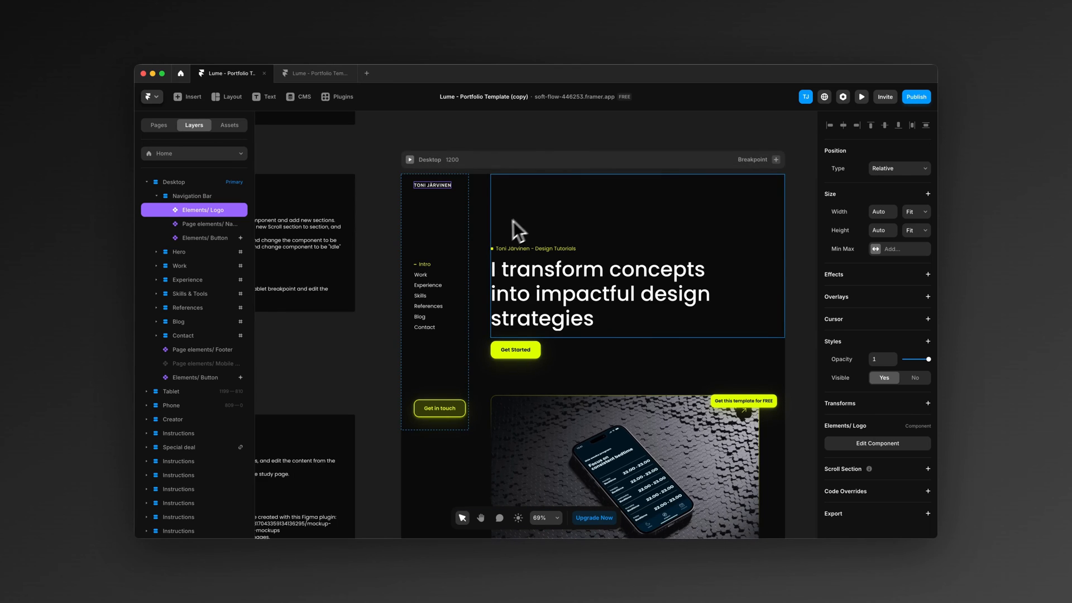
Step: Replace the placeholder name heading in the desktop variant of the Footer component with the designer's full name
scroll(413, 300, "down", 20)
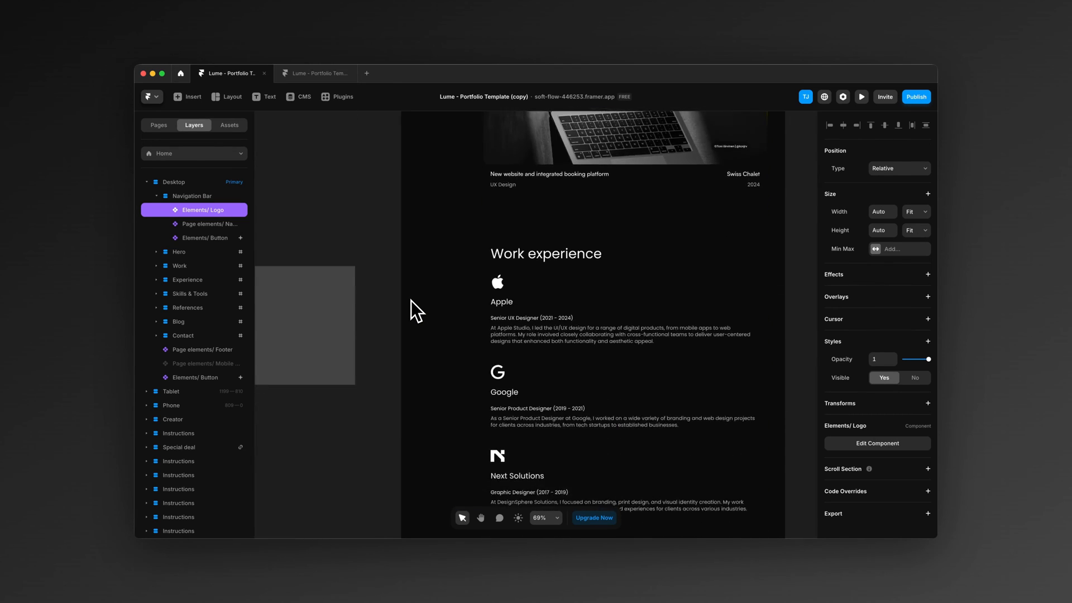
scroll(411, 301, "down", 20)
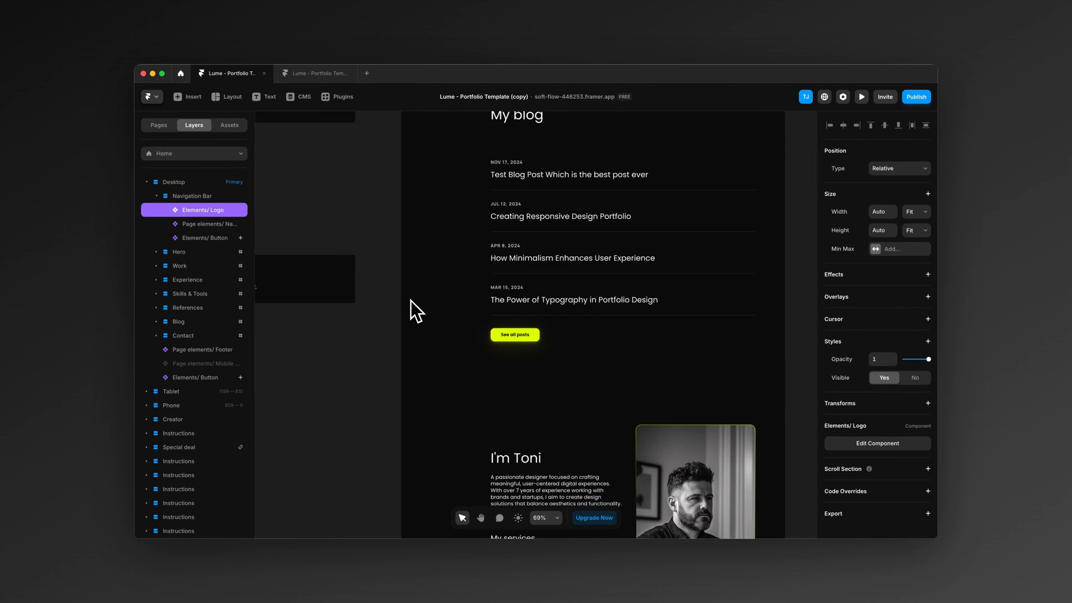
scroll(411, 300, "up", 8)
double_click(639, 462)
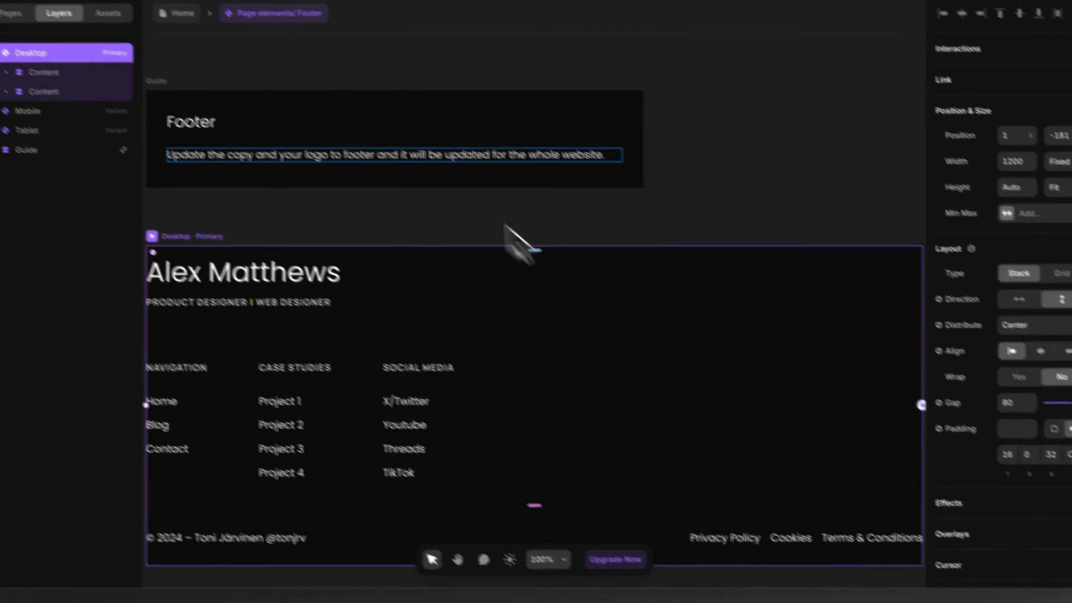
double_click(351, 319)
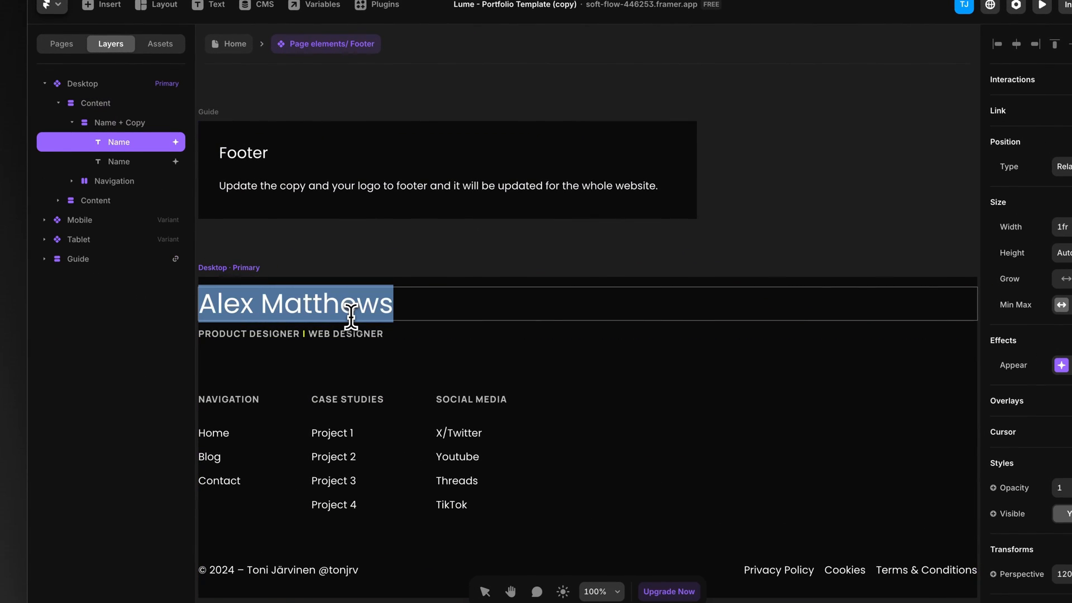
type("Toni Järvinen")
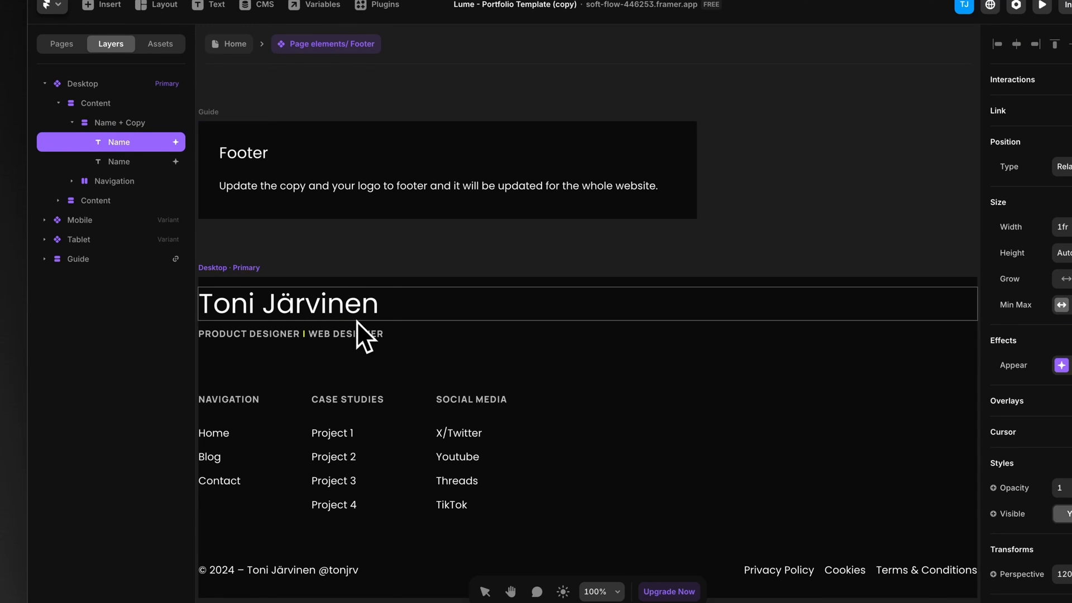
left_click(357, 334)
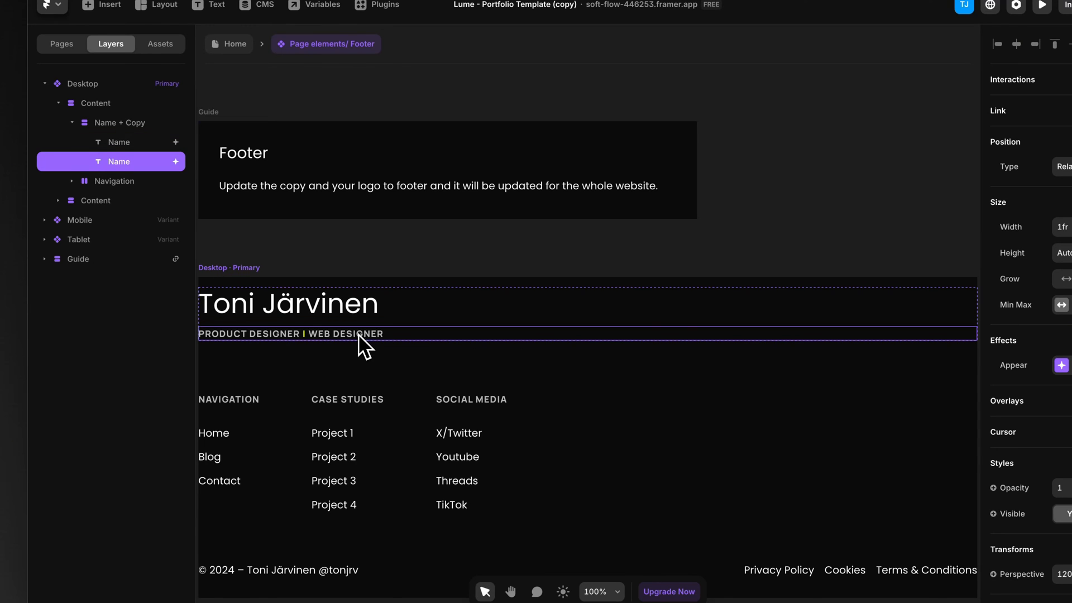
Step: Rename the footer's Project 1 entry under Case Studies as "Blues - Sleep app"
scroll(444, 393, "left", 2)
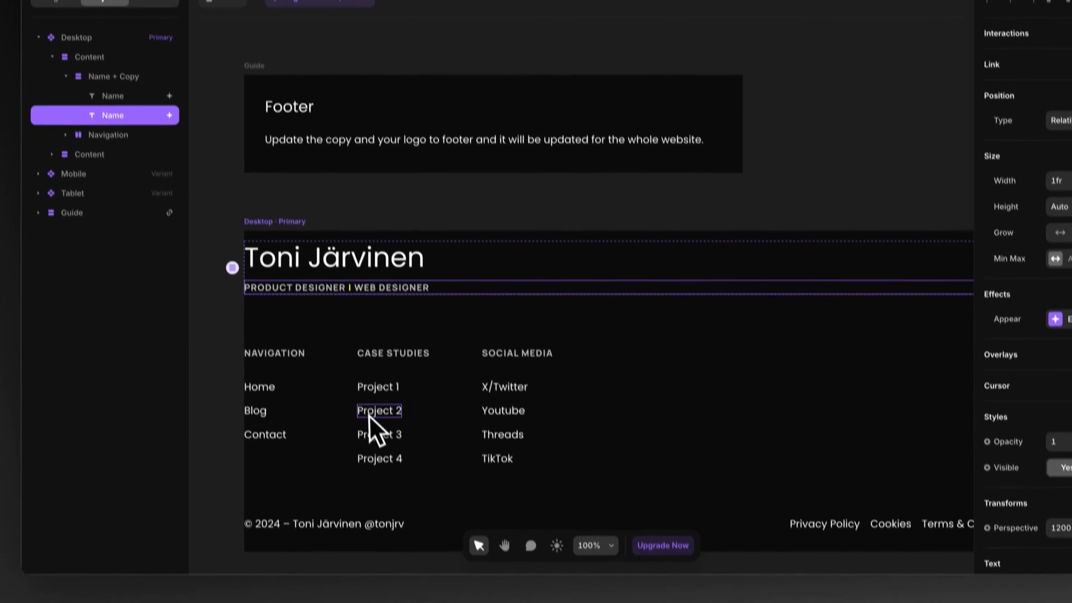
left_click(389, 437)
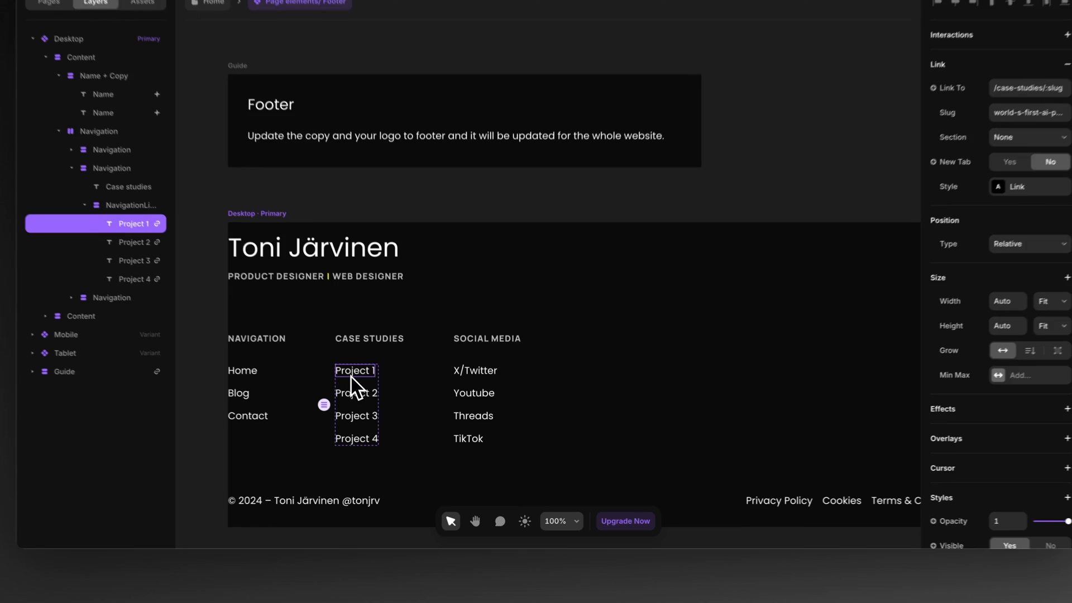
double_click(388, 406)
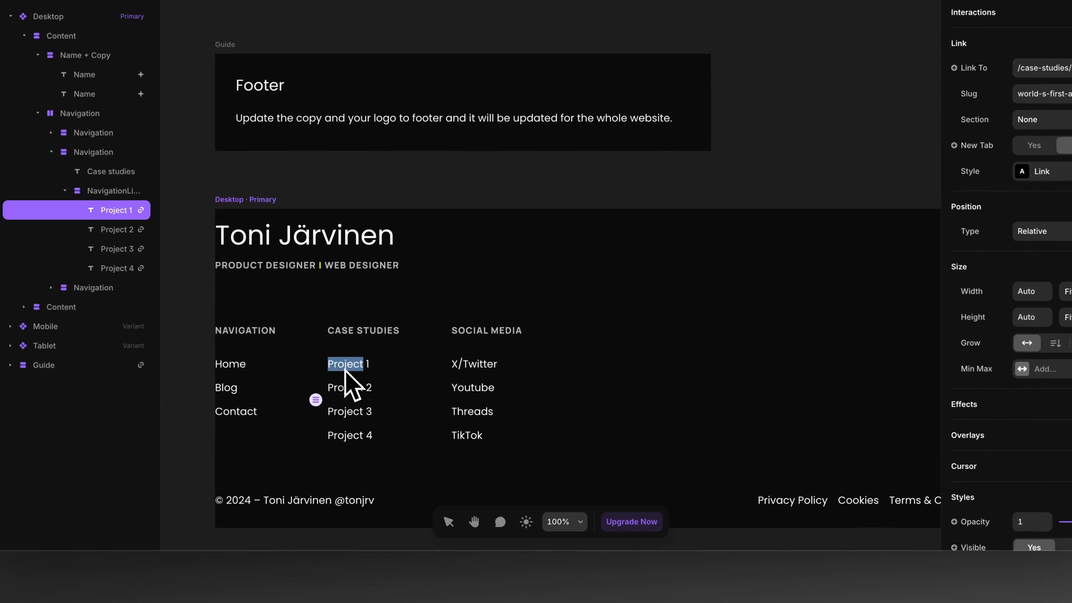
type("Blues -")
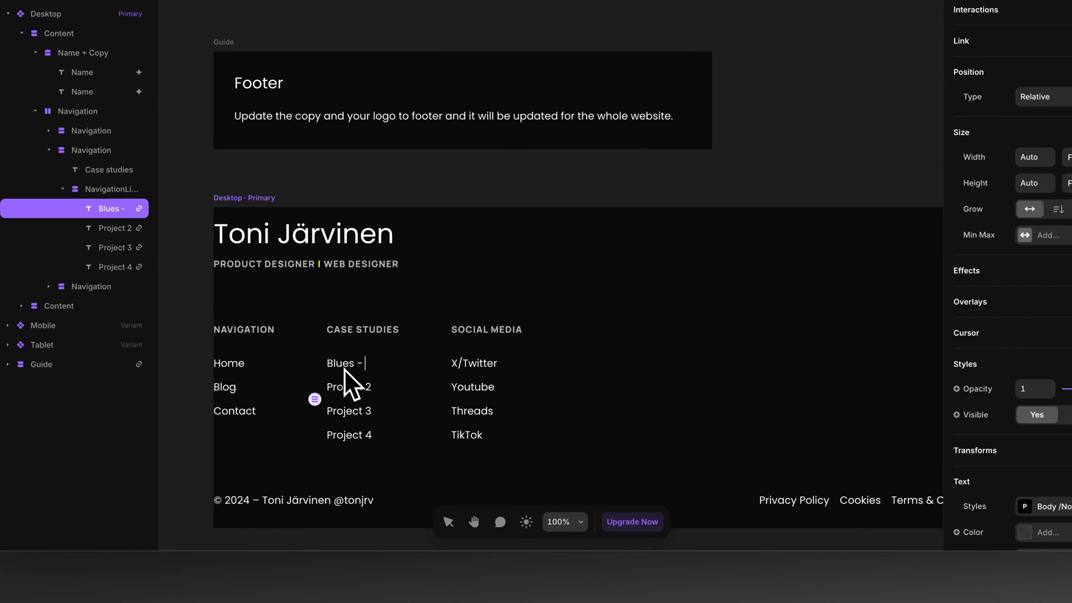
type(" Sleep app")
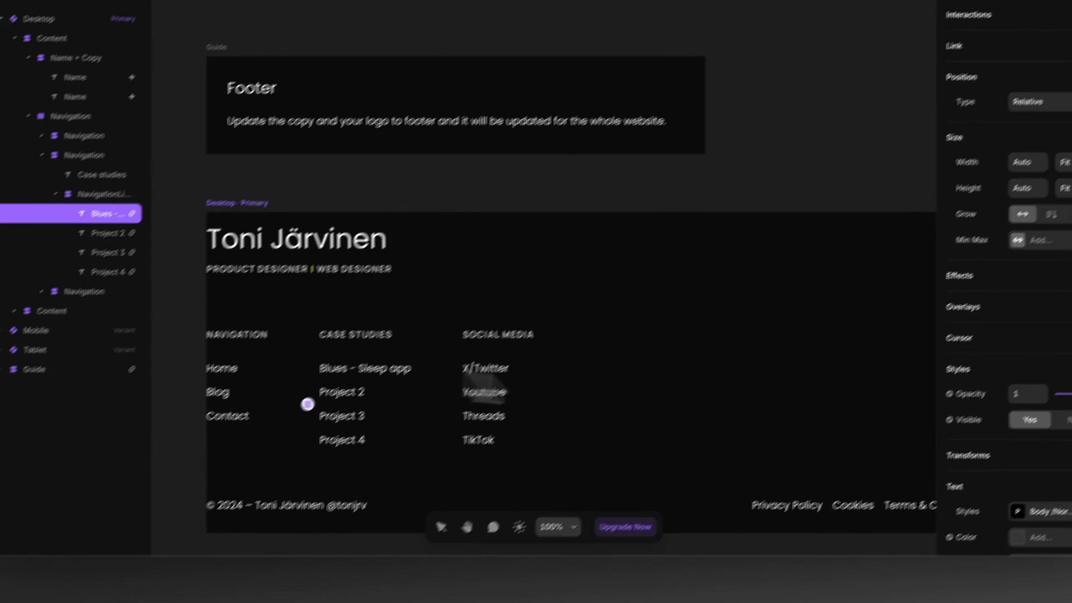
left_click(775, 379)
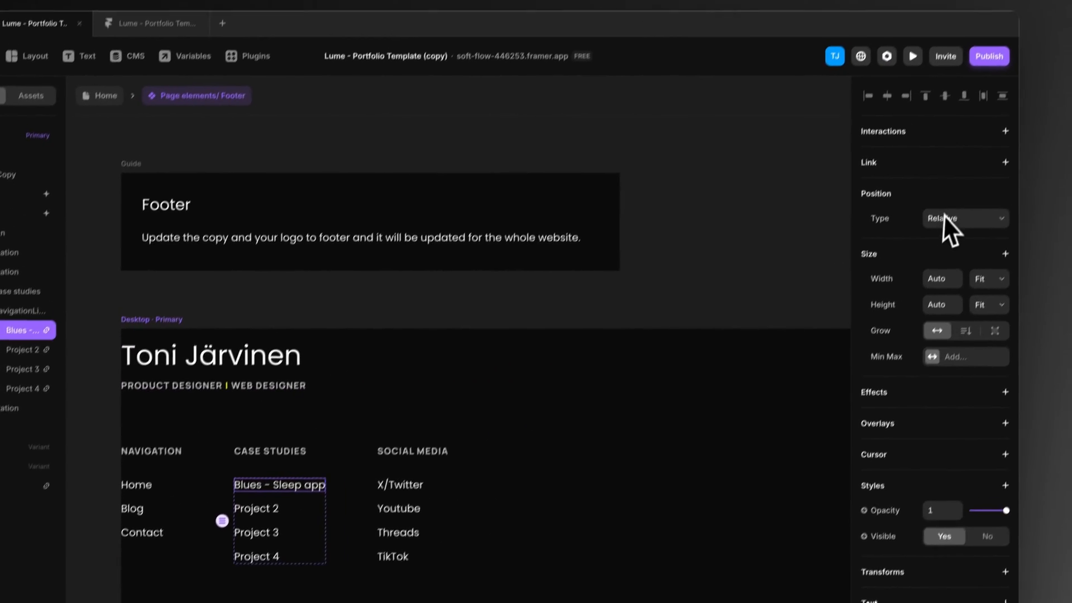
Step: Link the "Blues - Sleep app" footer entry to /case-studies/:slug with the redefining-sleep-tracking slug, and return to the Home page
scroll(944, 315, "down", 4)
scroll(951, 380, "up", 4)
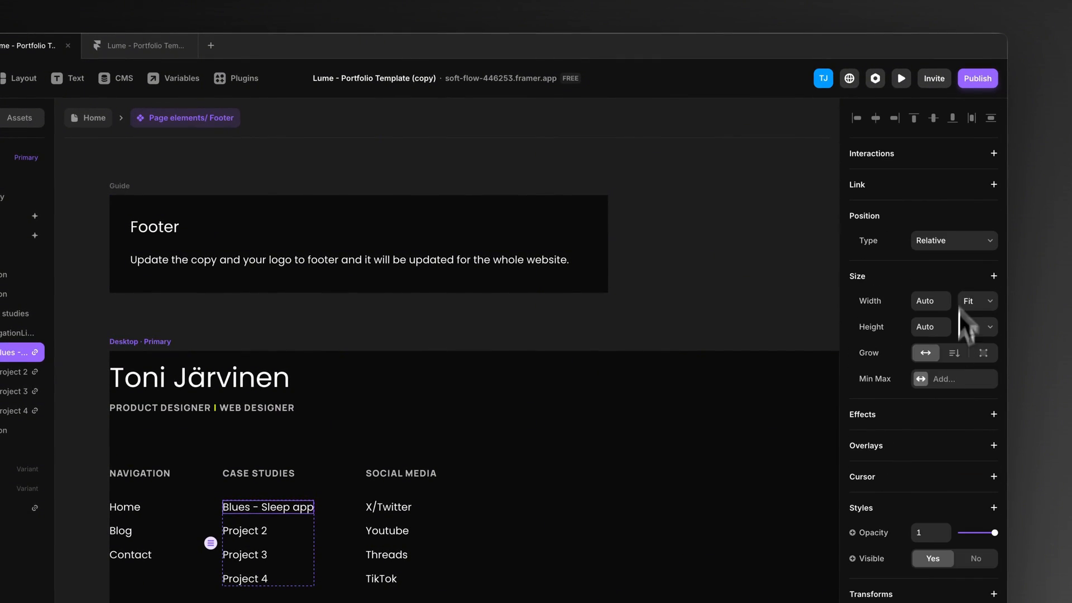
left_click(994, 185)
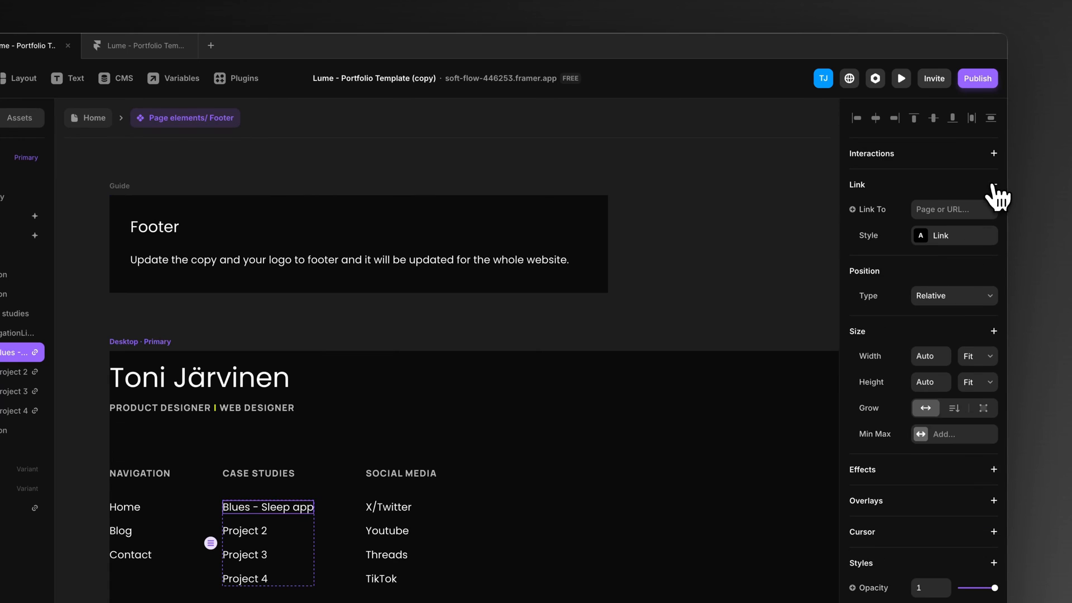
left_click(936, 209)
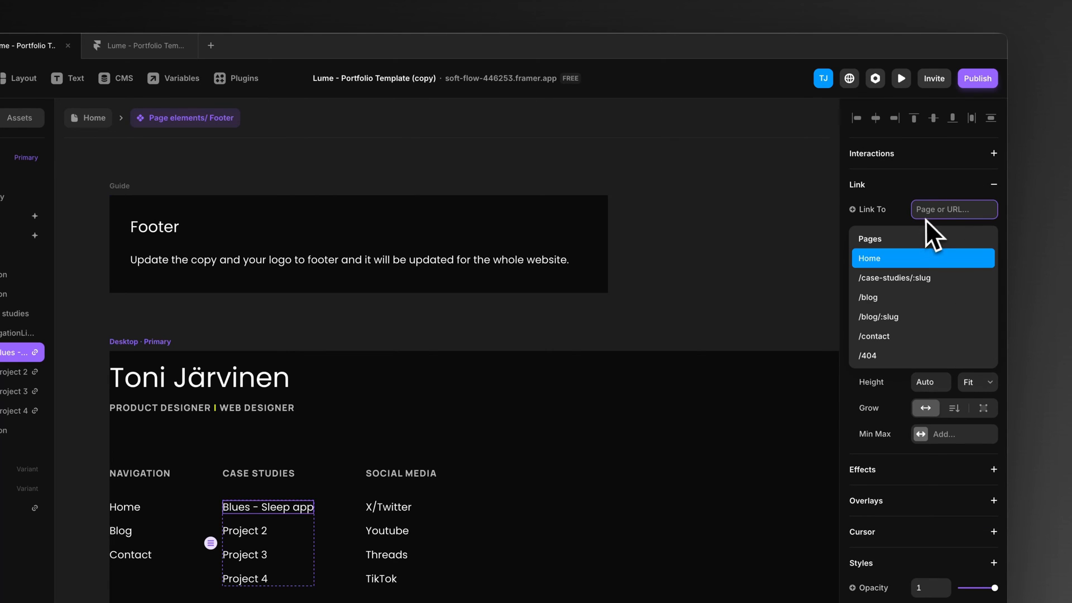
left_click(893, 282)
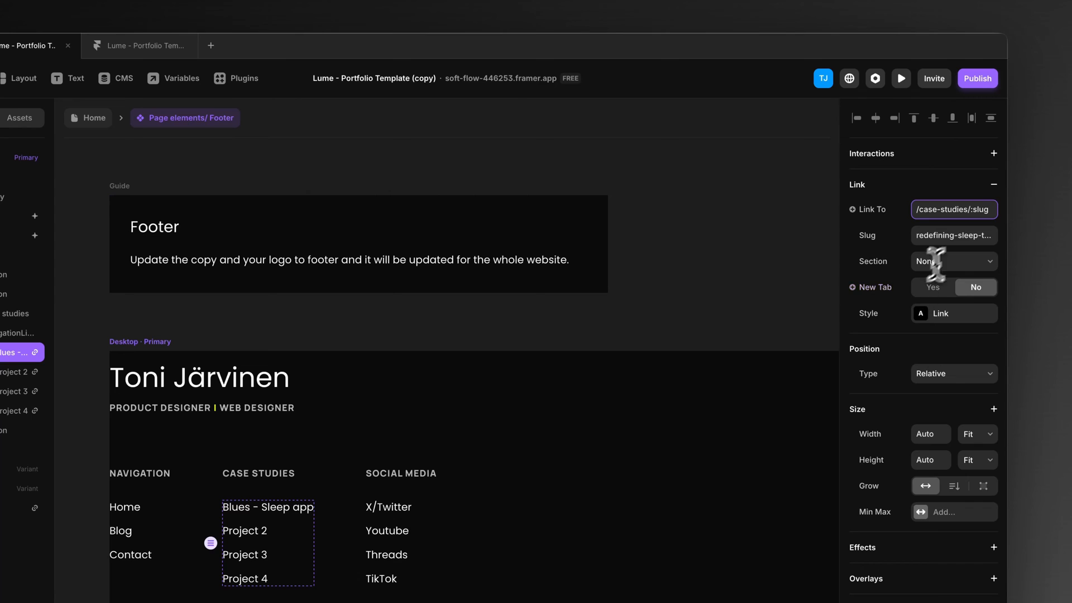
left_click(966, 234)
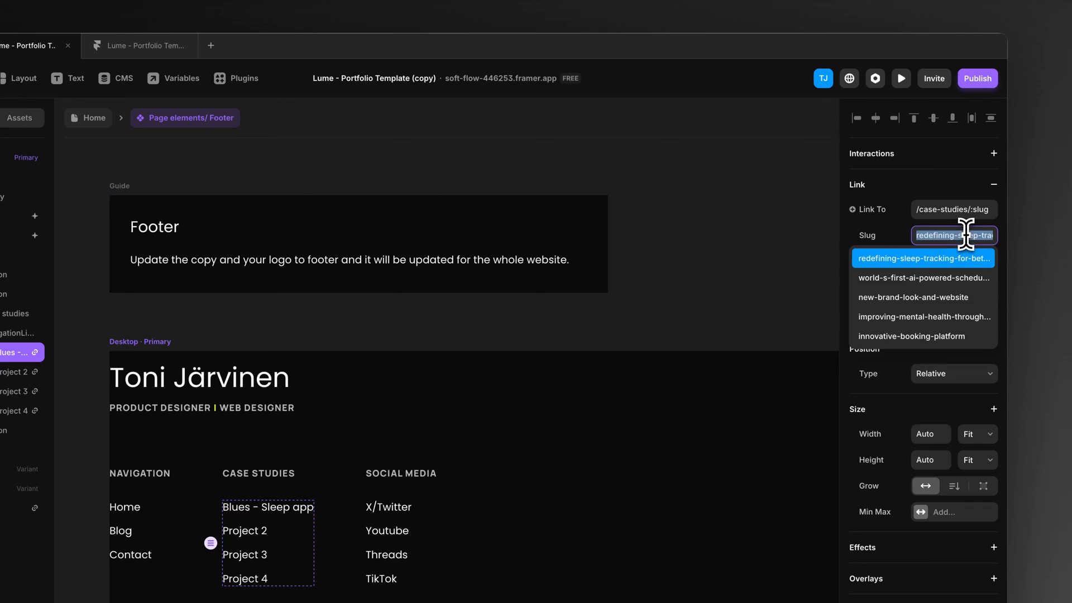
left_click(931, 258)
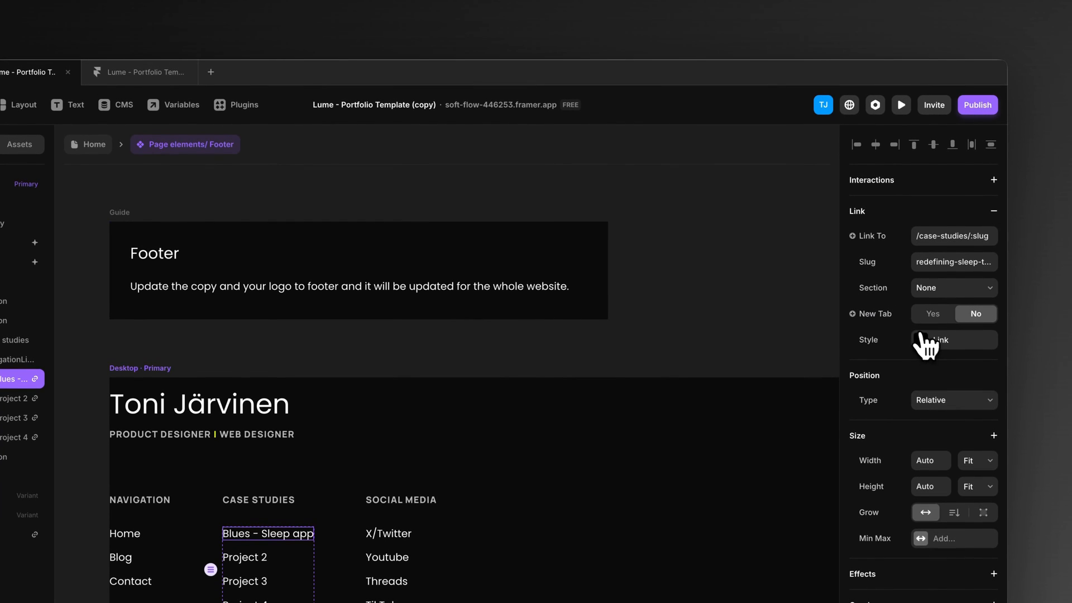
left_click(927, 343)
left_click(766, 285)
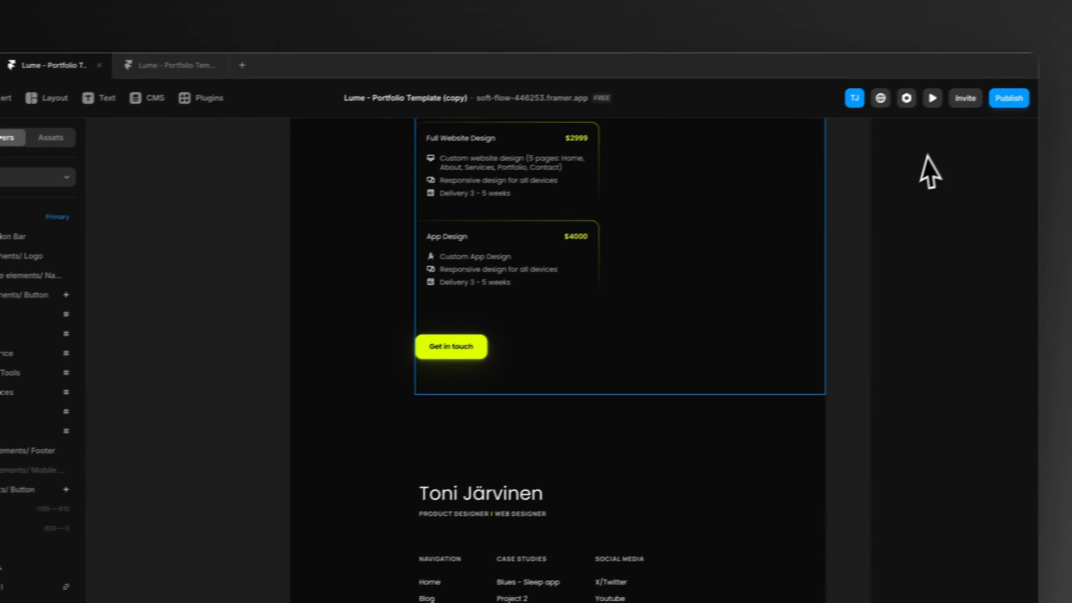
Step: Preview the home page at a wider width and test the footer's "Blues - Sleep app" link, scrolling through its case study
left_click(1030, 73)
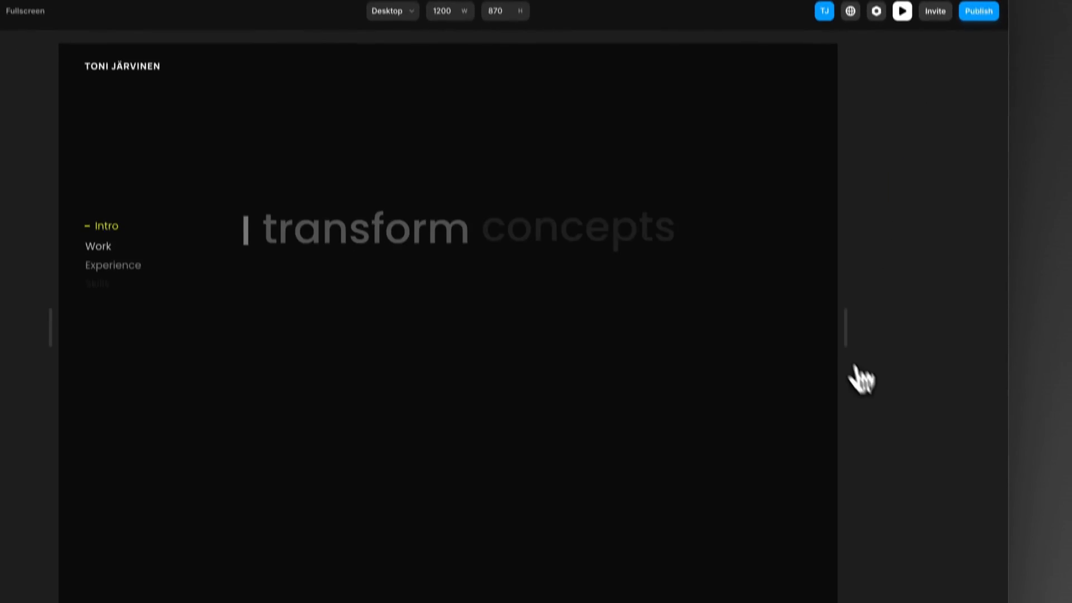
left_click_drag(852, 314, 1044, 313)
scroll(537, 340, "down", 15)
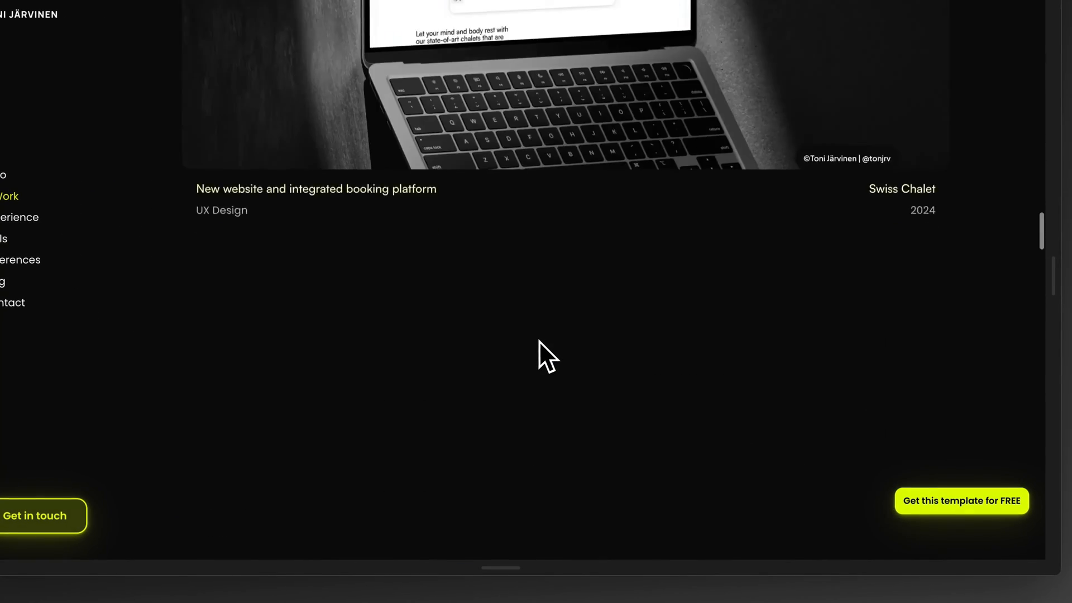
scroll(541, 340, "down", 5)
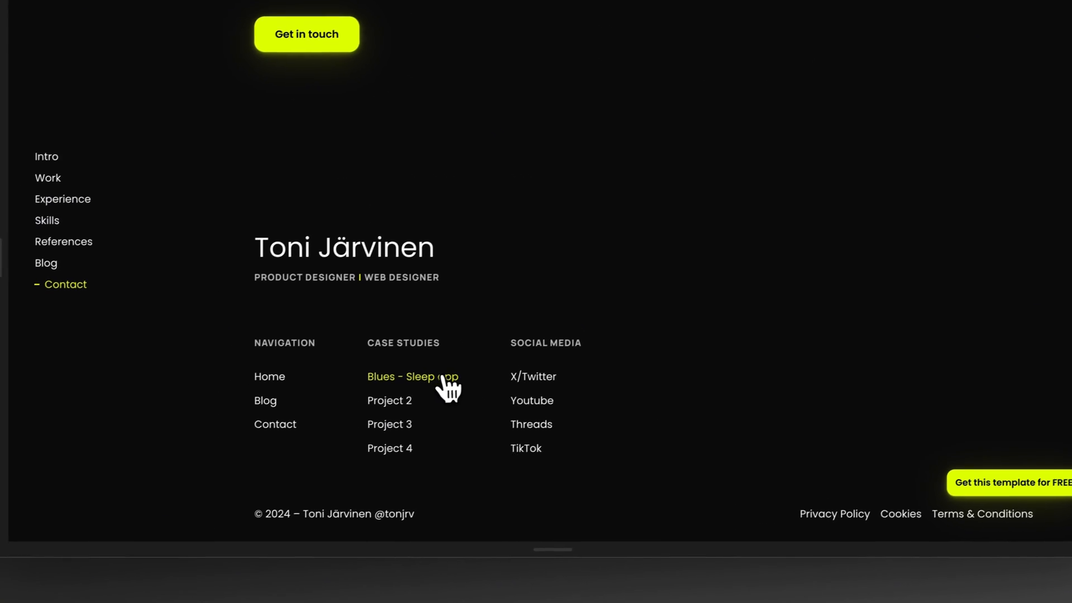
left_click(452, 377)
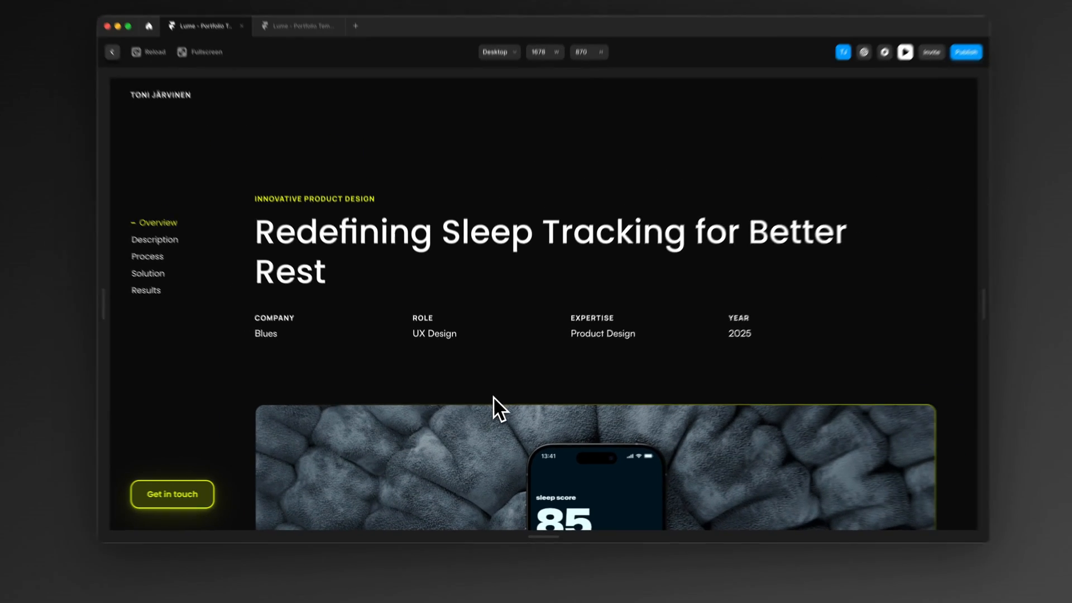
scroll(491, 385, "down", 10)
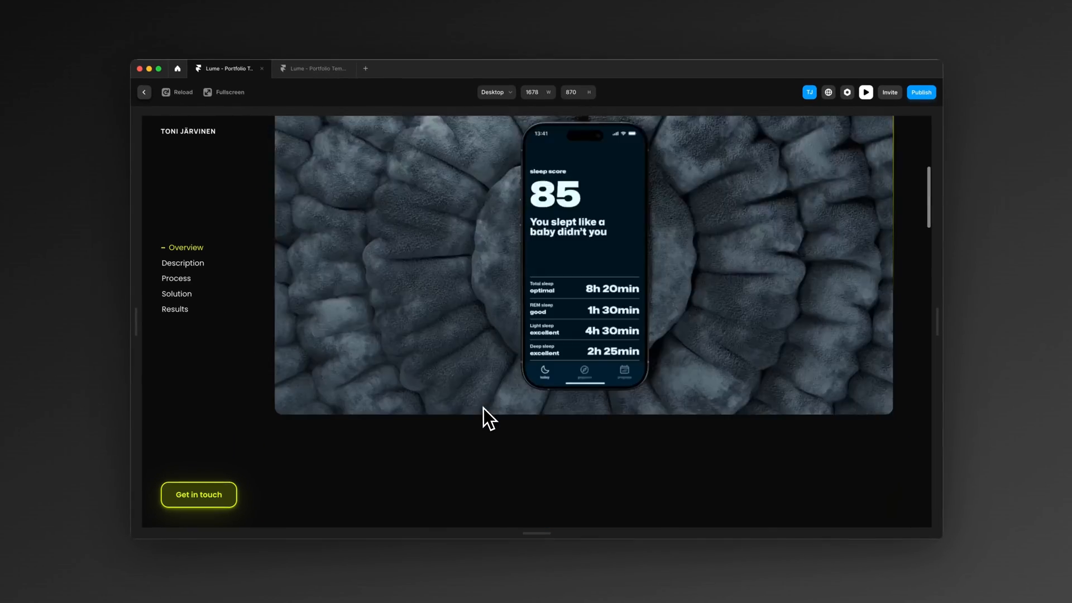
scroll(482, 405, "down", 2)
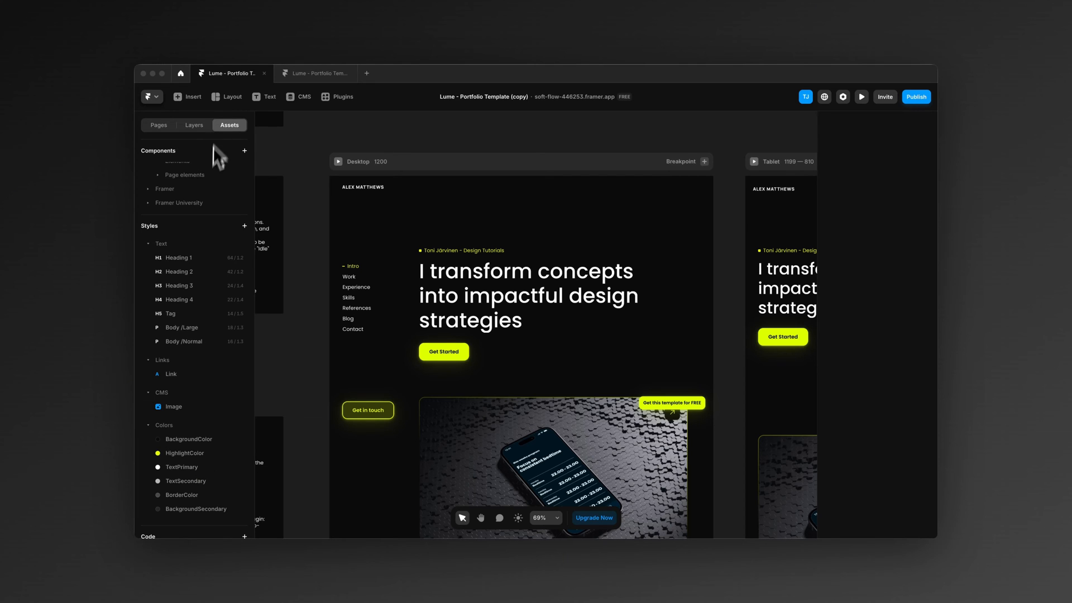
Step: Change the HighlightColor color style to the cyan #00FFF7
scroll(190, 379, "down", 1)
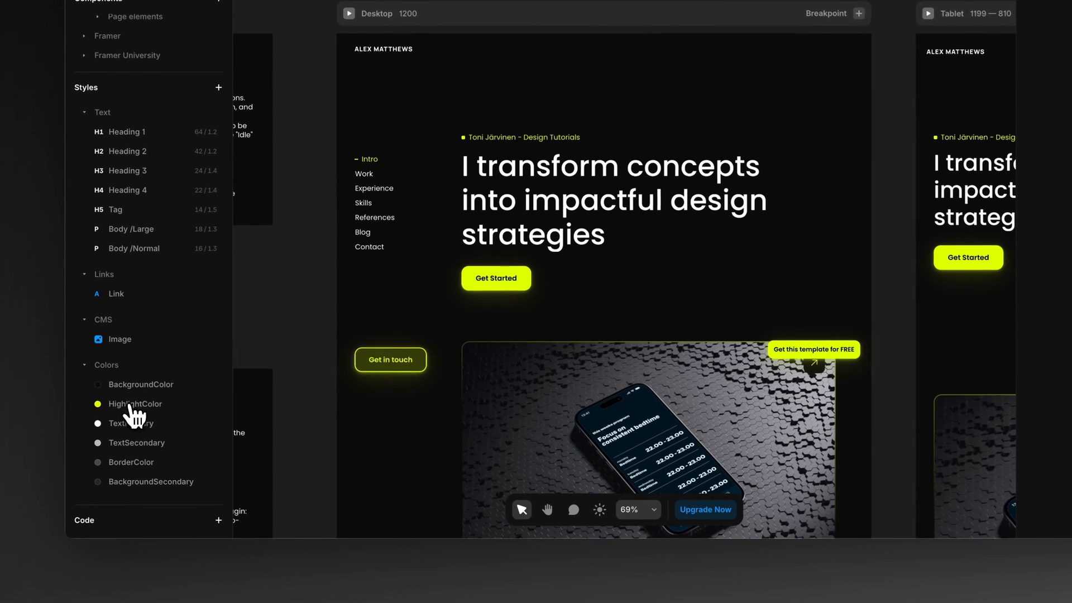
left_click(184, 442)
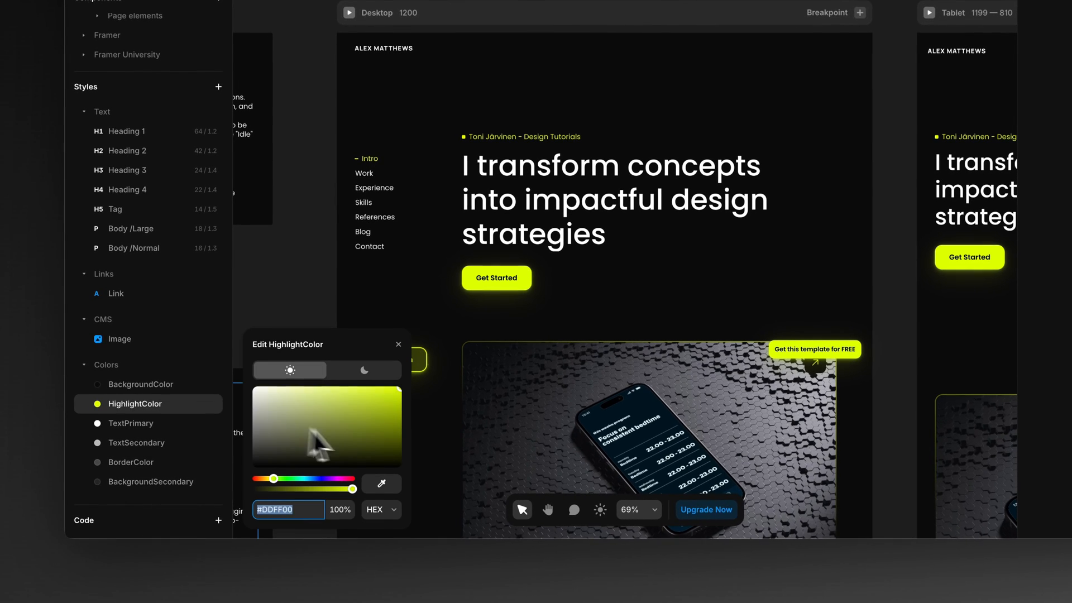
left_click_drag(273, 479, 306, 497)
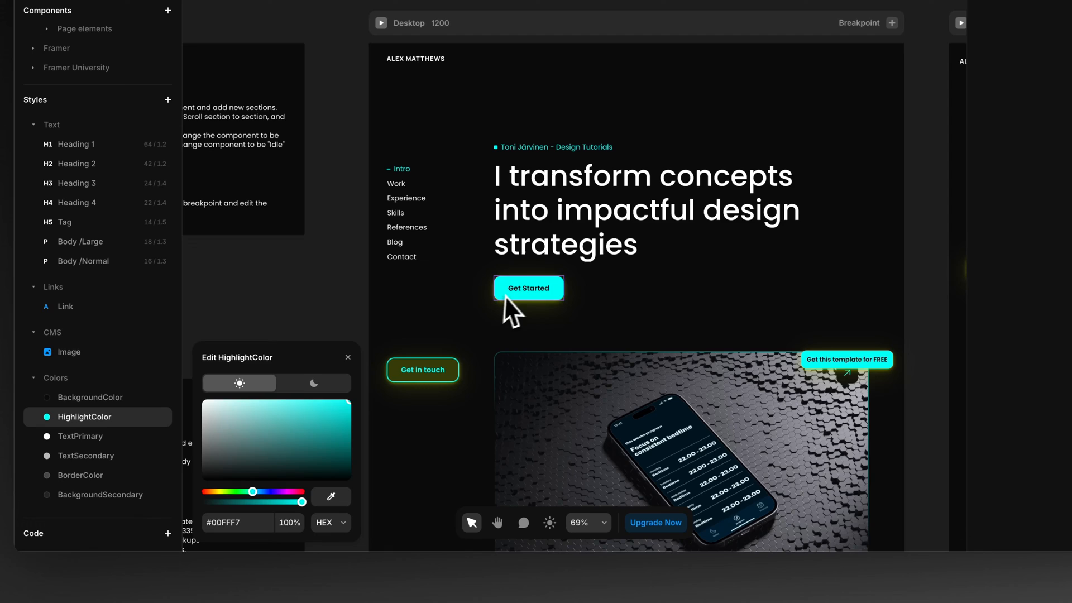
Step: Open the hero's Get Started button component and set the SecondaryButton variant's fill color to #00D0FF
left_click(514, 293)
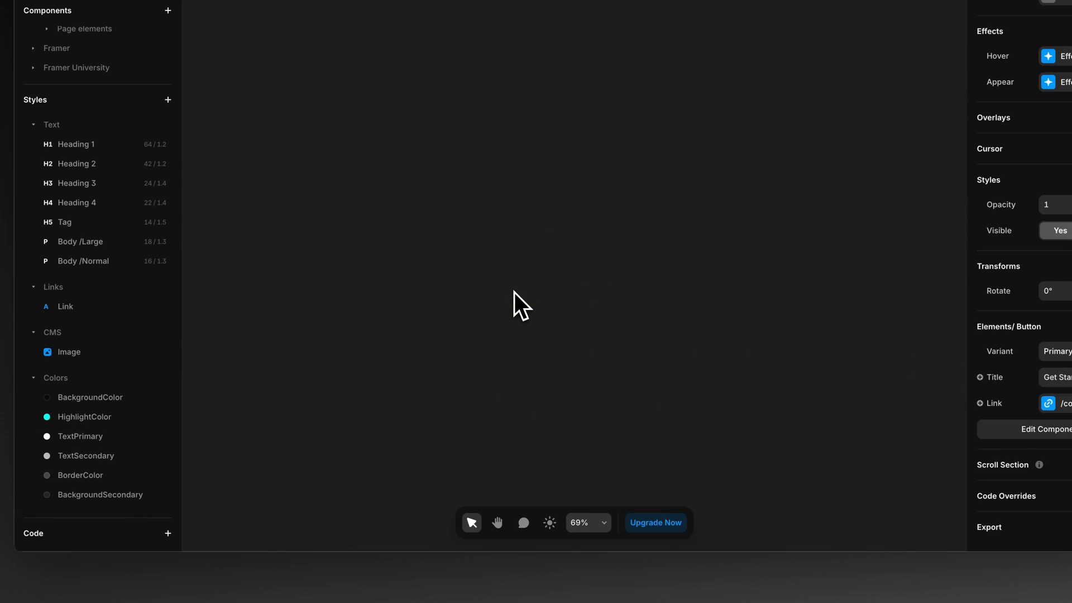
scroll(624, 294, "right", 1)
left_click(706, 262)
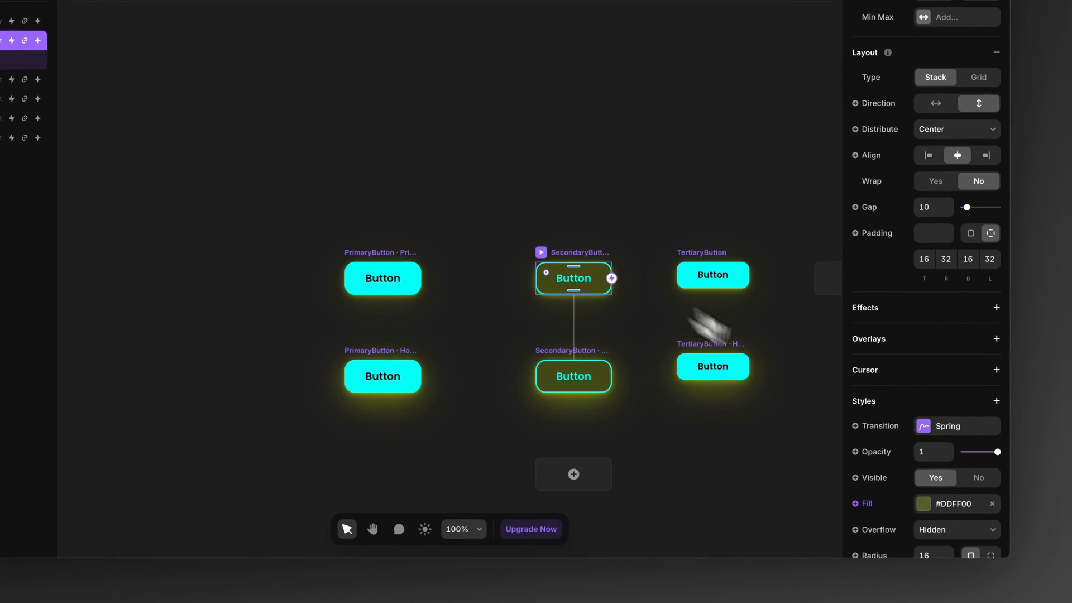
scroll(910, 435, "down", 1)
left_click(931, 503)
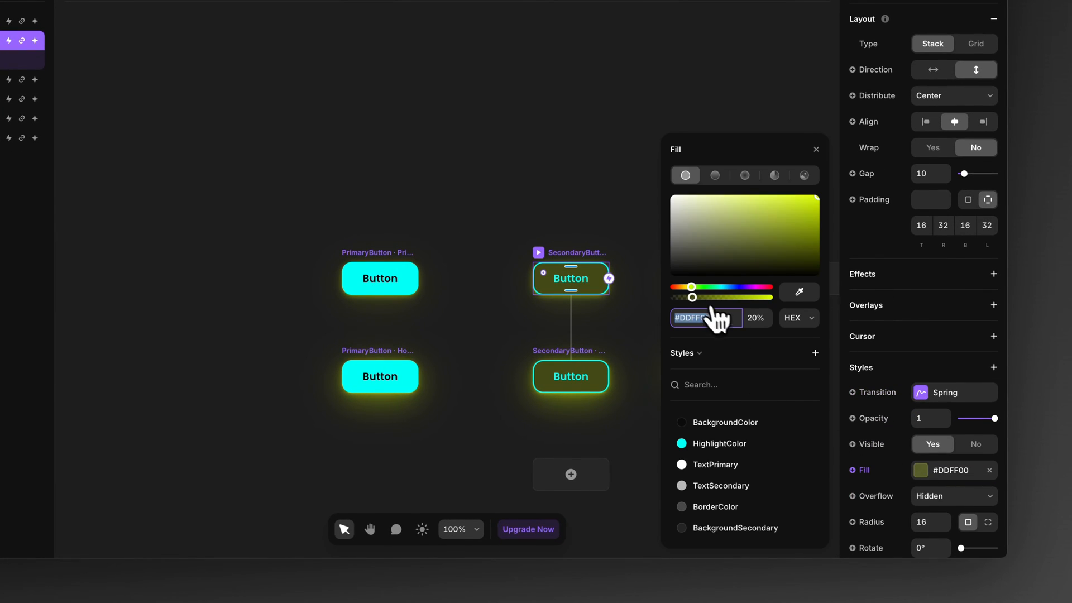
left_click_drag(692, 287, 726, 288)
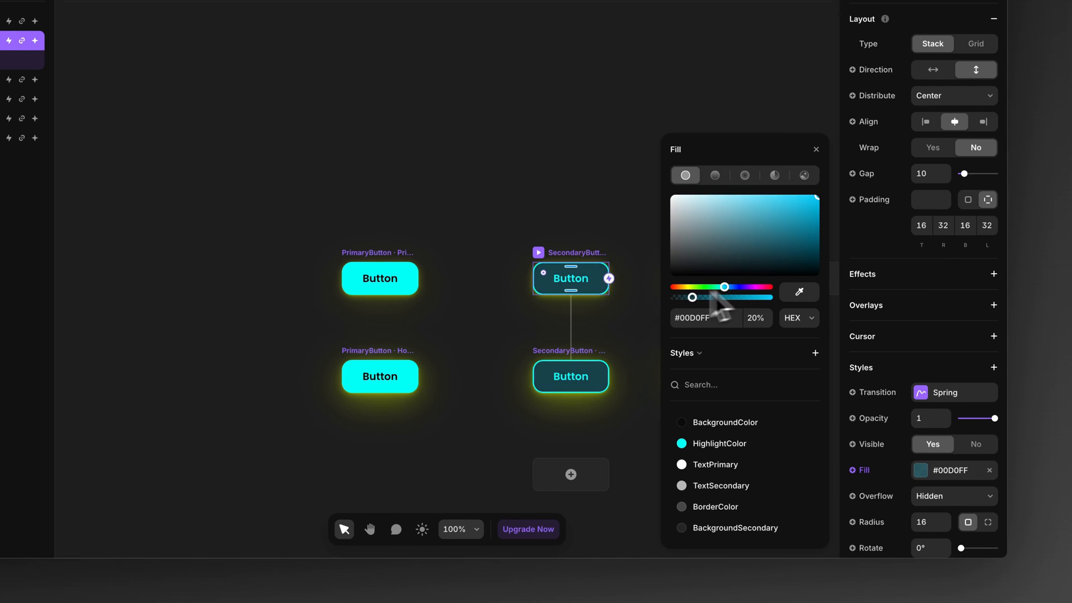
left_click(463, 327)
Step: Select the PrimaryButton variant and its hover state together and shift their shadow color to cyan
left_click_drag(349, 229, 850, 481)
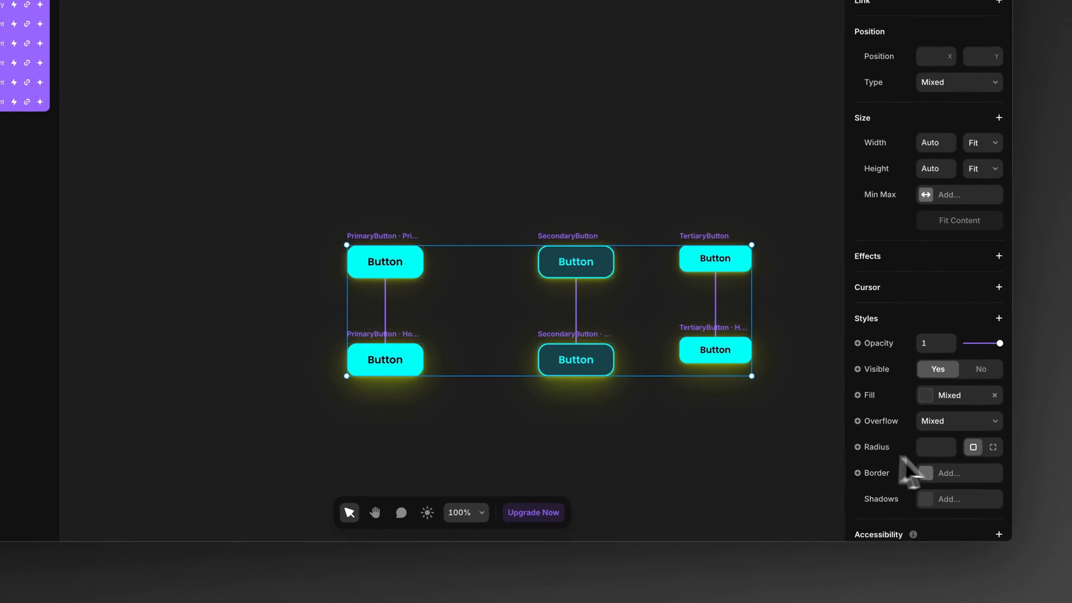
left_click(368, 411)
left_click(368, 251)
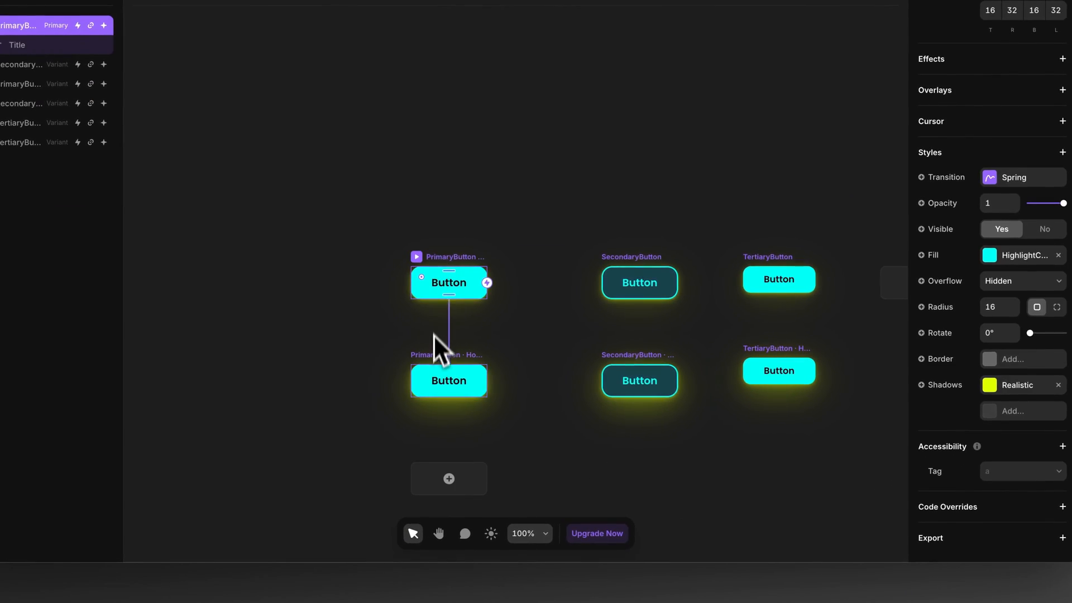
left_click(371, 355, "shift")
scroll(1027, 429, "down", 10)
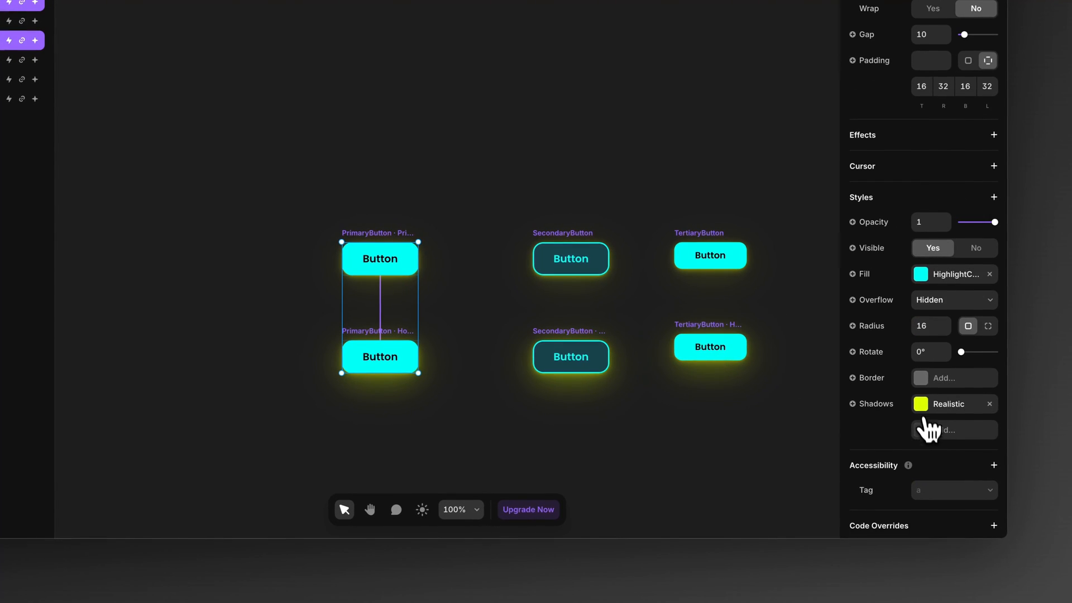
left_click(994, 427)
left_click(743, 410)
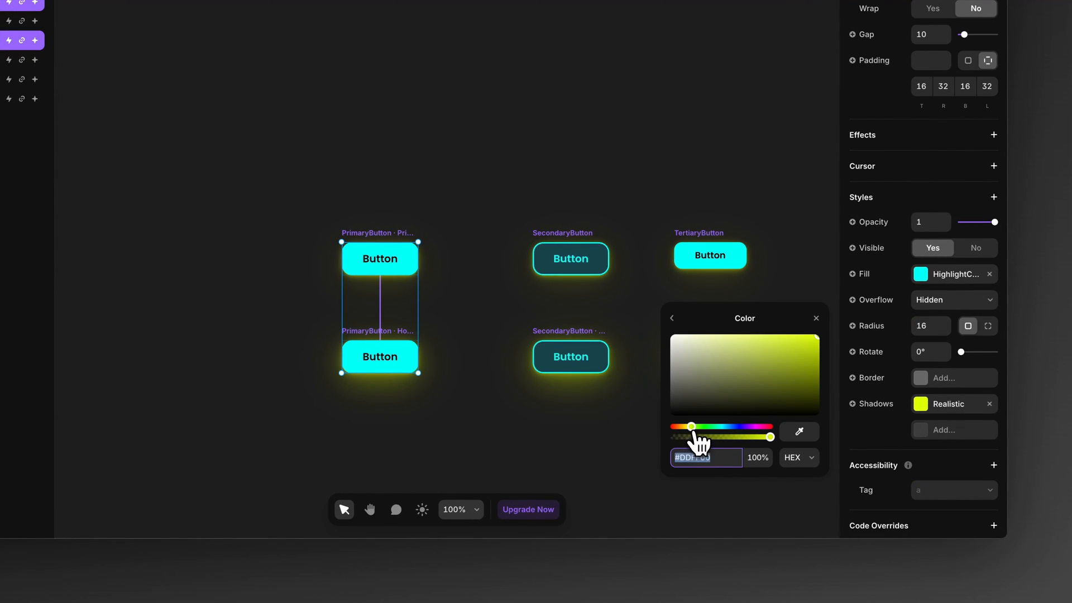
left_click_drag(693, 428, 719, 428)
left_click(628, 408)
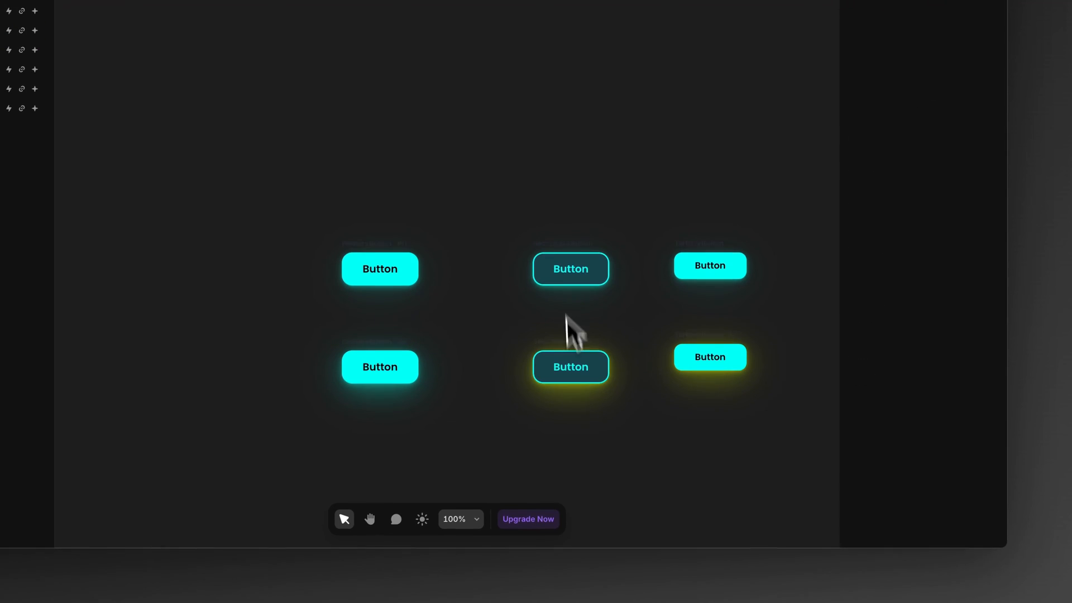
Step: Set the shadow color of the SecondaryButton hover variant to #00BBFF
left_click(575, 362)
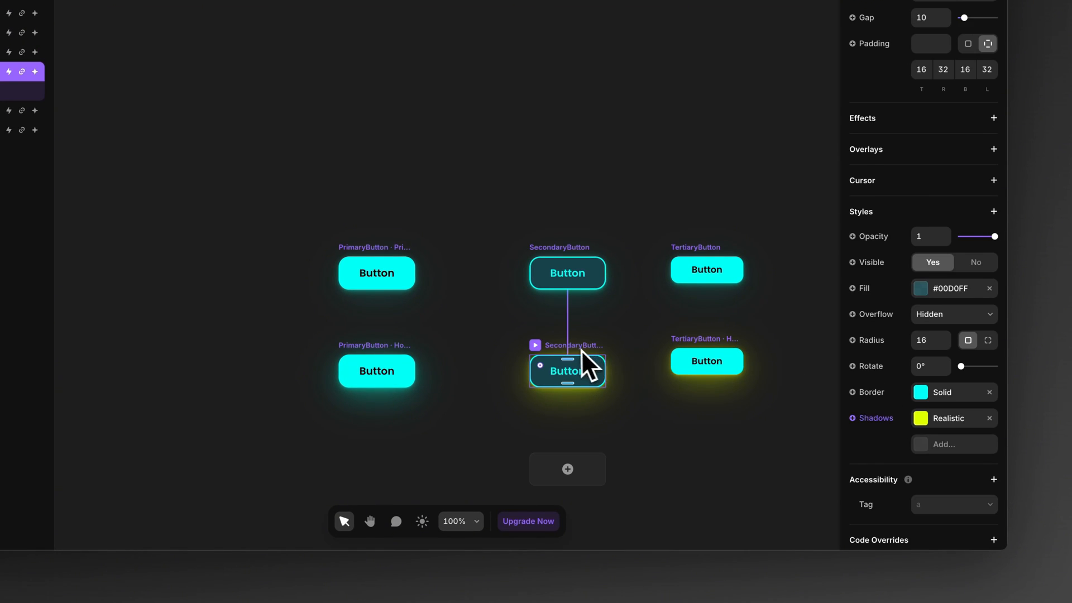
left_click(922, 420)
left_click(751, 416)
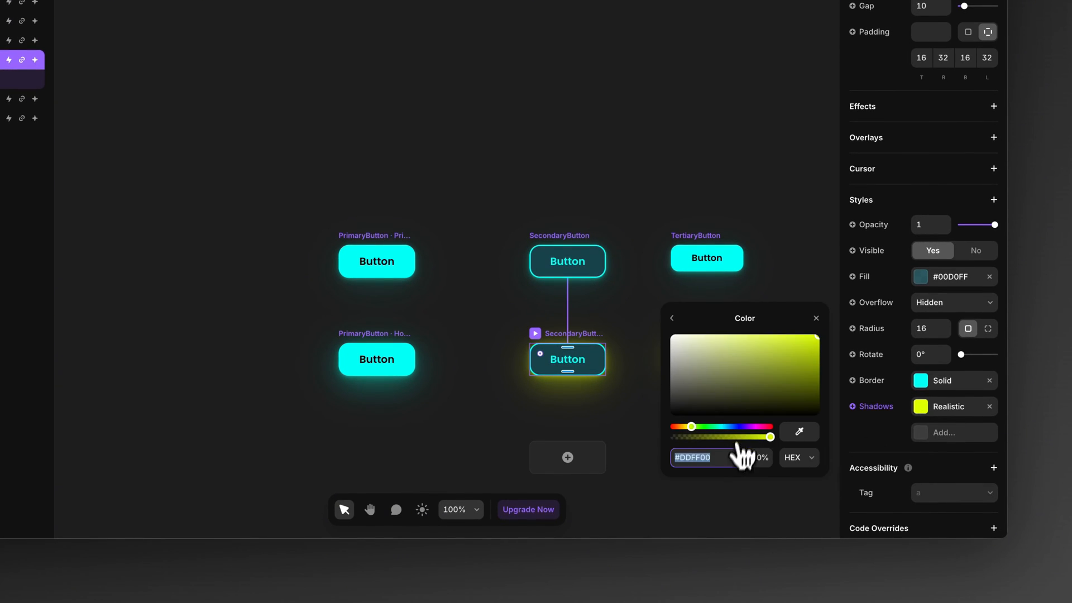
left_click_drag(719, 427, 727, 427)
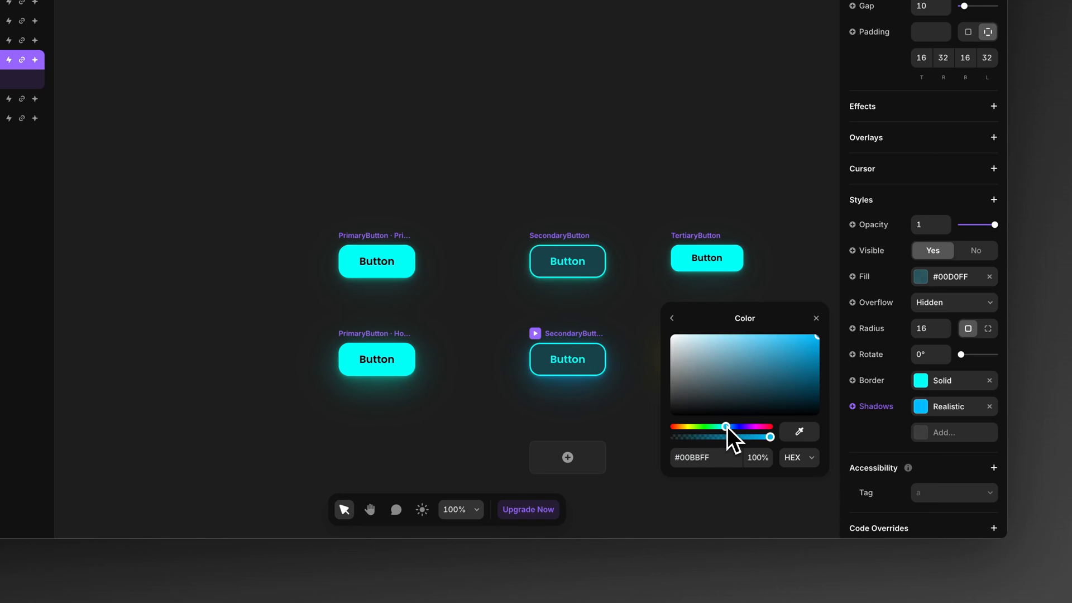
left_click(622, 461)
Step: Set the shadow color of the TertiaryButton hover variant to #00A6FF
left_click(921, 464)
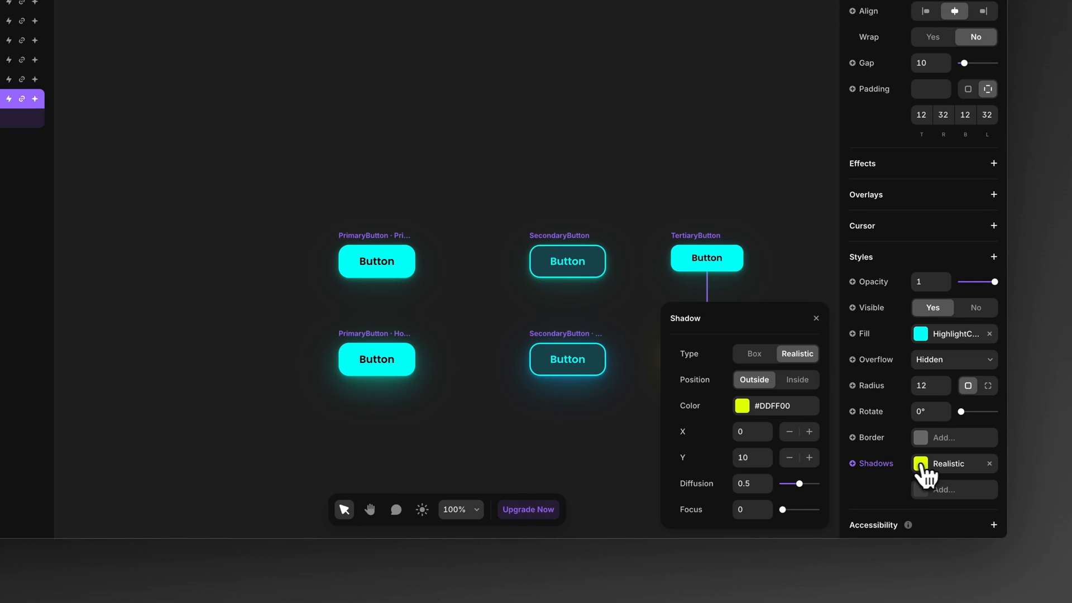
left_click(742, 408)
left_click(730, 427)
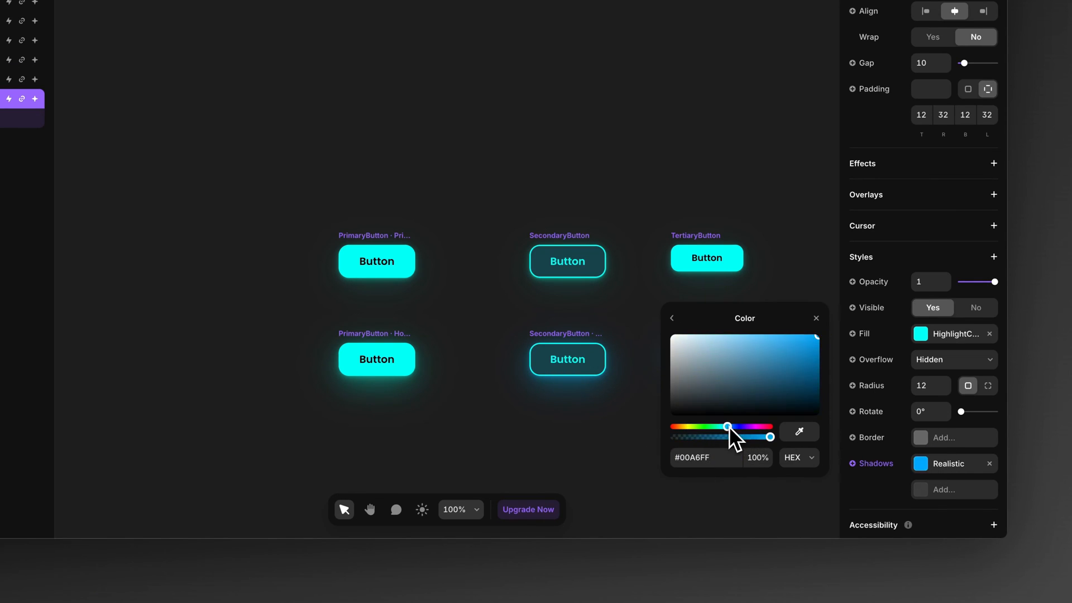
left_click(615, 428)
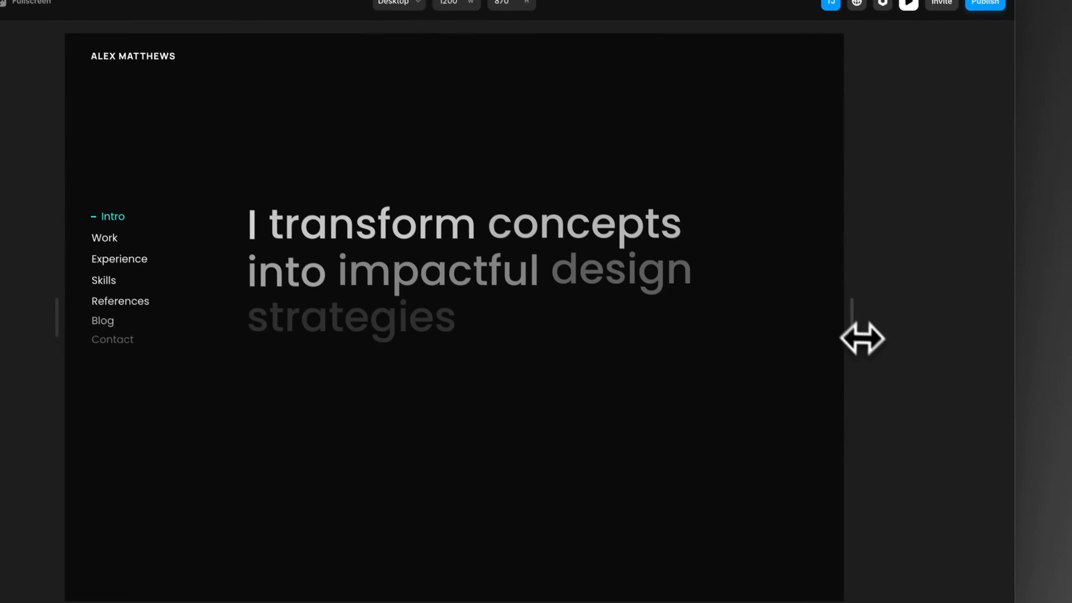
Step: Preview the home page at a width of 1628, check the new colors from Intro to References, and return to the canvas
left_click_drag(913, 389, 1051, 389)
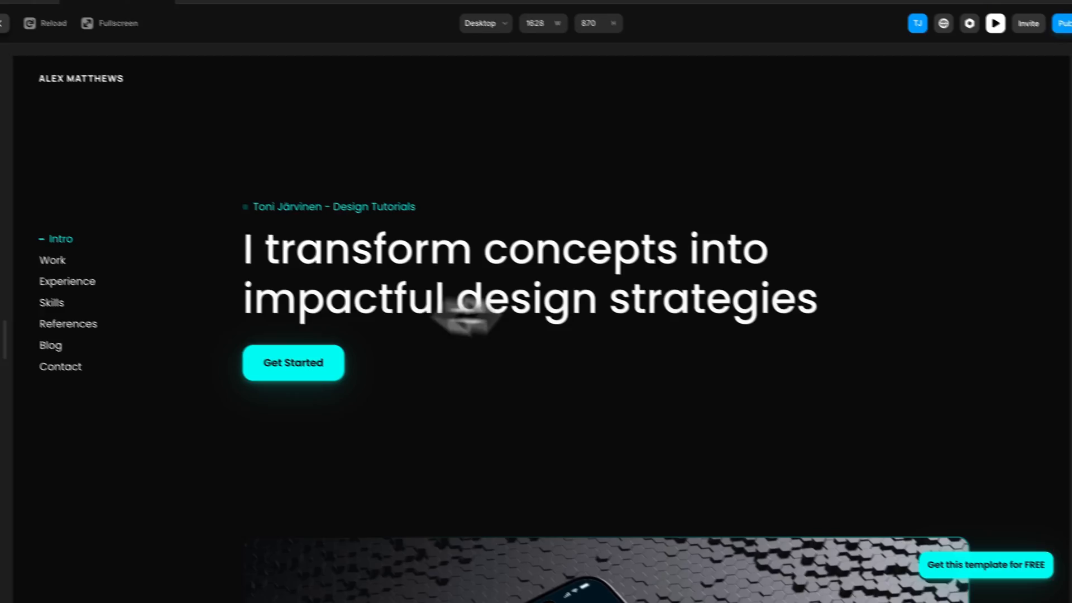
scroll(466, 321, "down", 10)
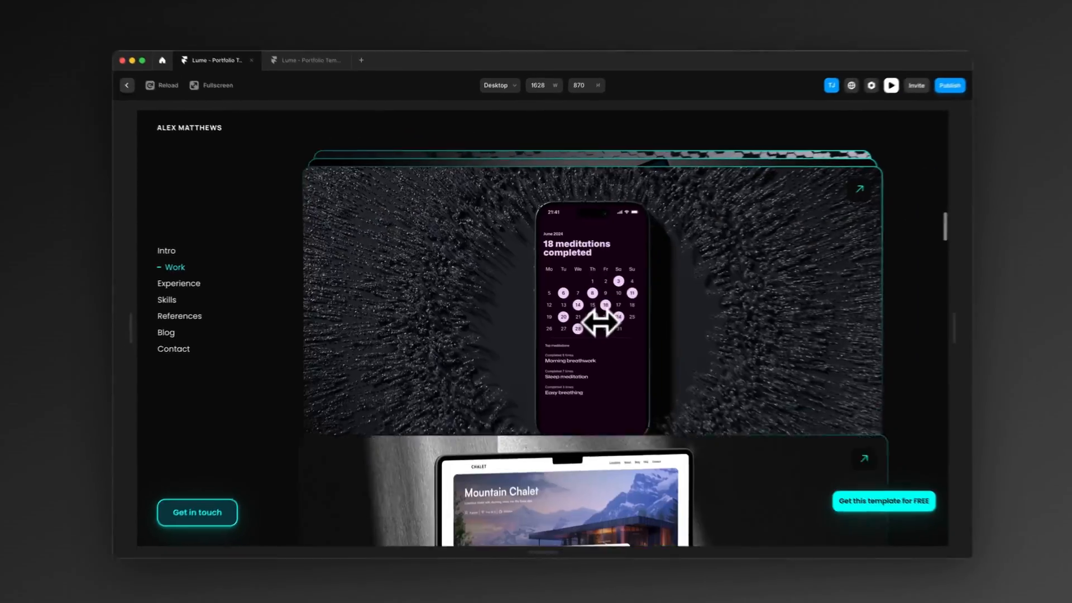
scroll(601, 322, "down", 15)
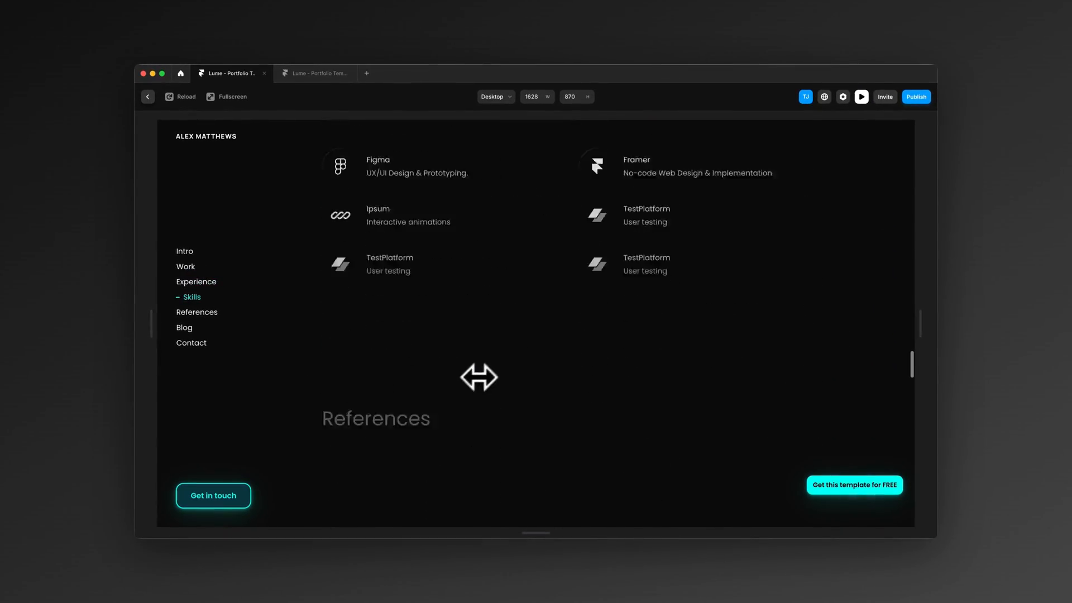
scroll(479, 377, "down", 4)
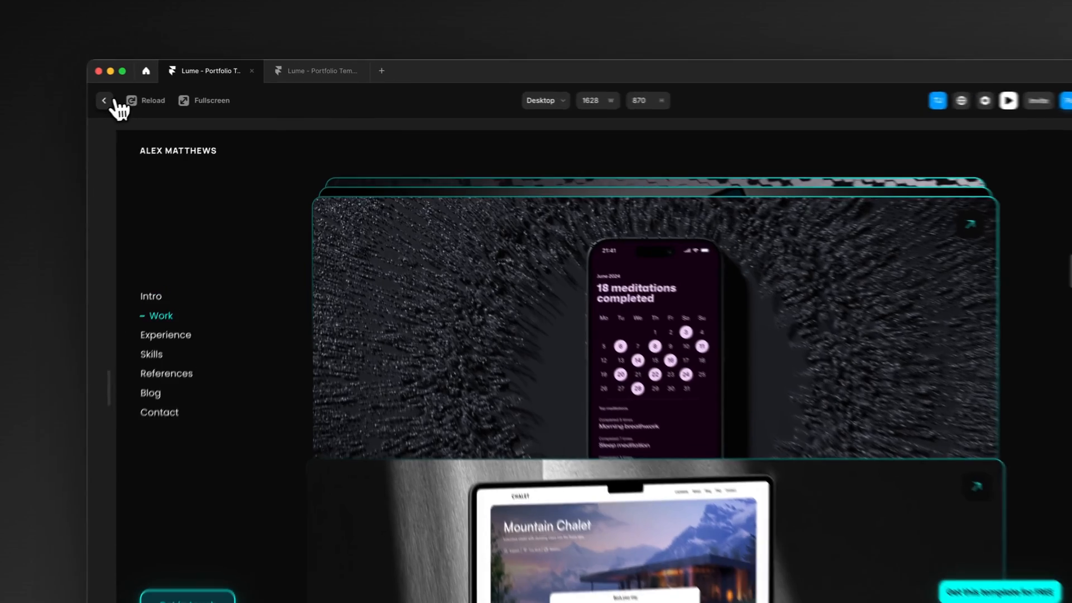
left_click(147, 97)
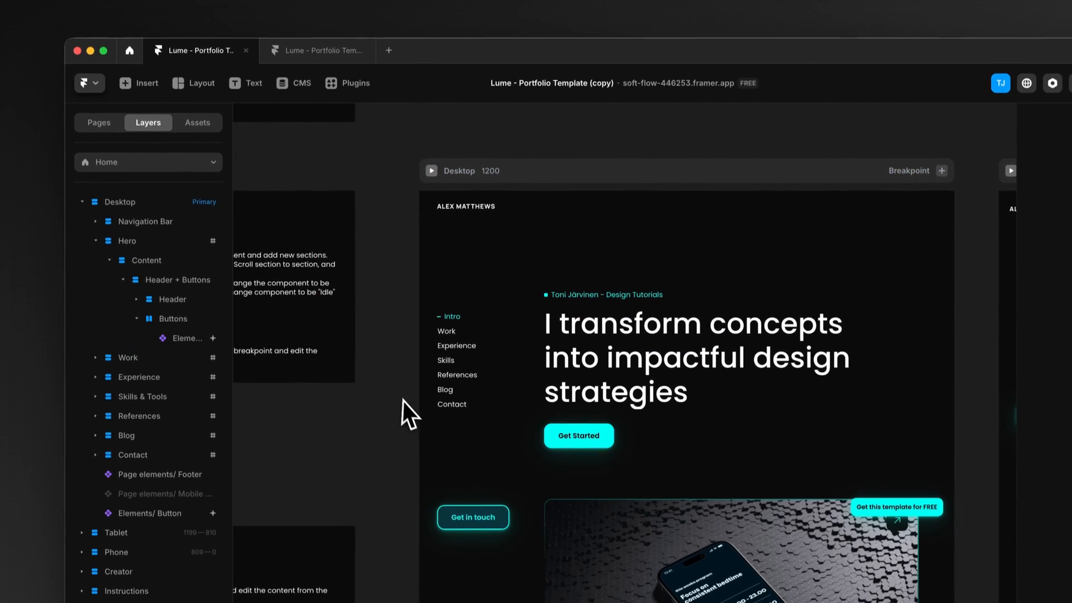
Step: Change the font of the Heading 1 text style to Inter
left_click(198, 141)
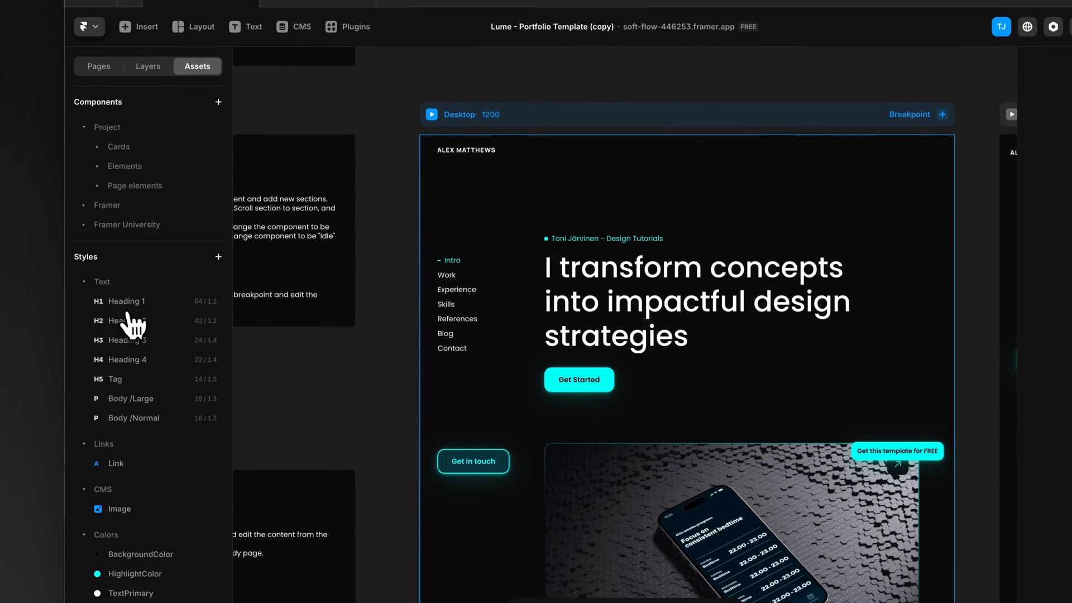
left_click(134, 333)
left_click(131, 352)
left_click(133, 337)
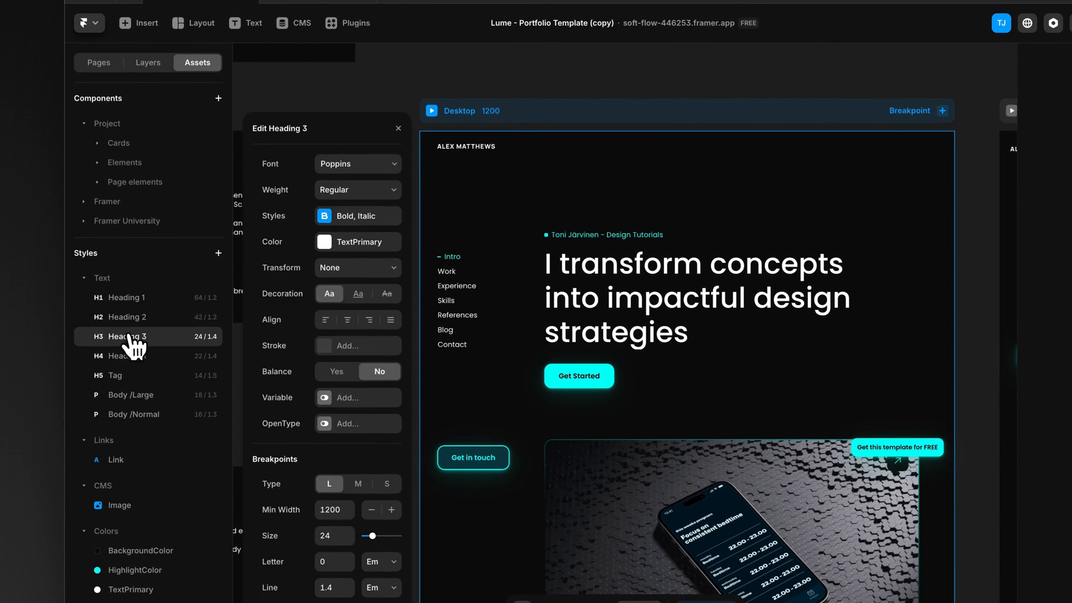
left_click(139, 299)
left_click(351, 178)
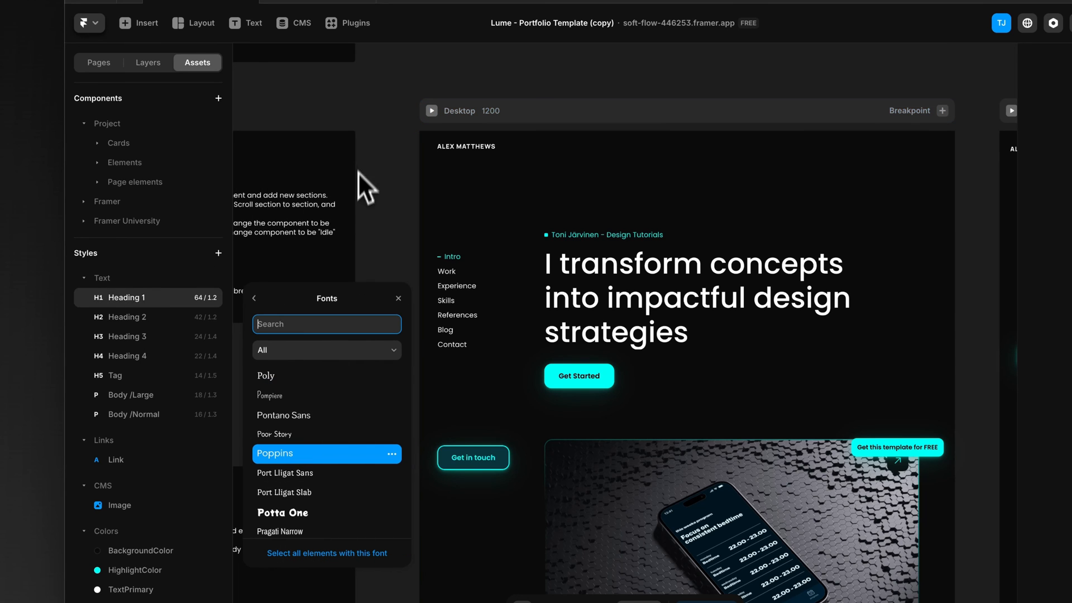
scroll(305, 424, "down", 8)
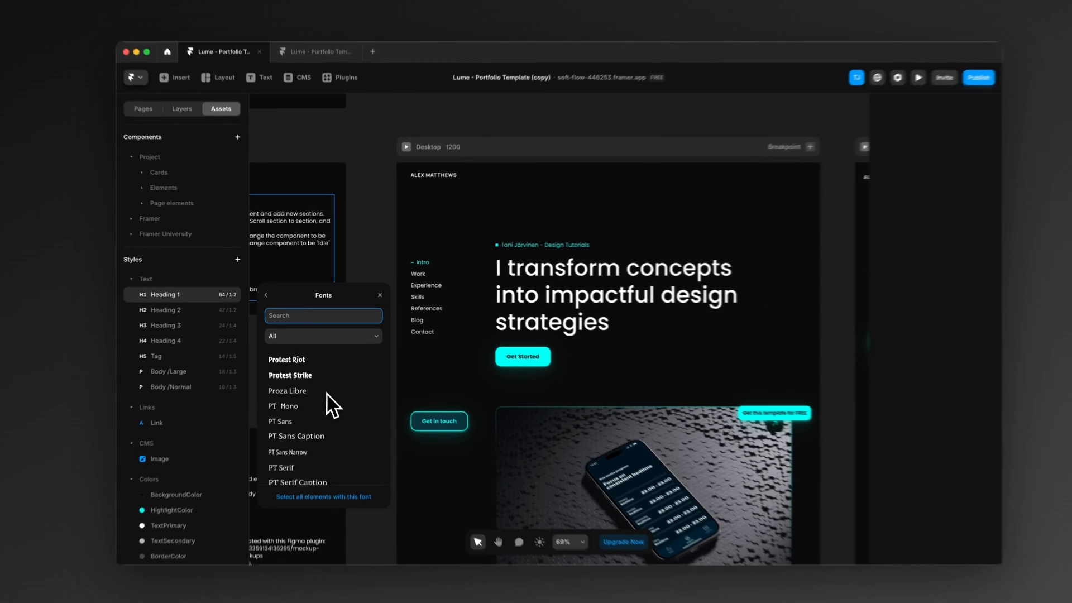
scroll(327, 384, "up", 5)
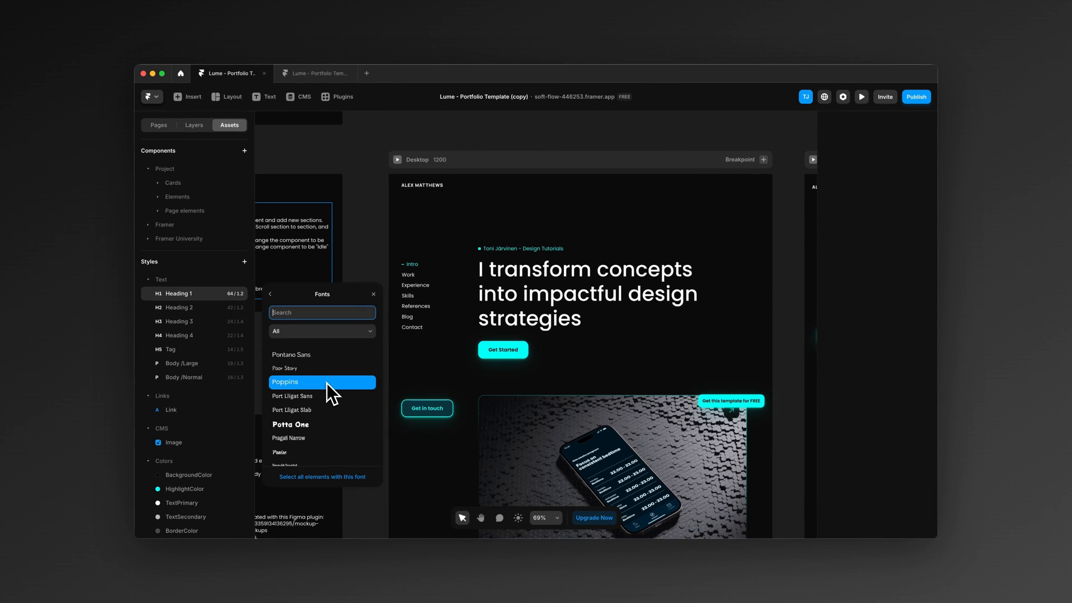
type("inter")
left_click(304, 353)
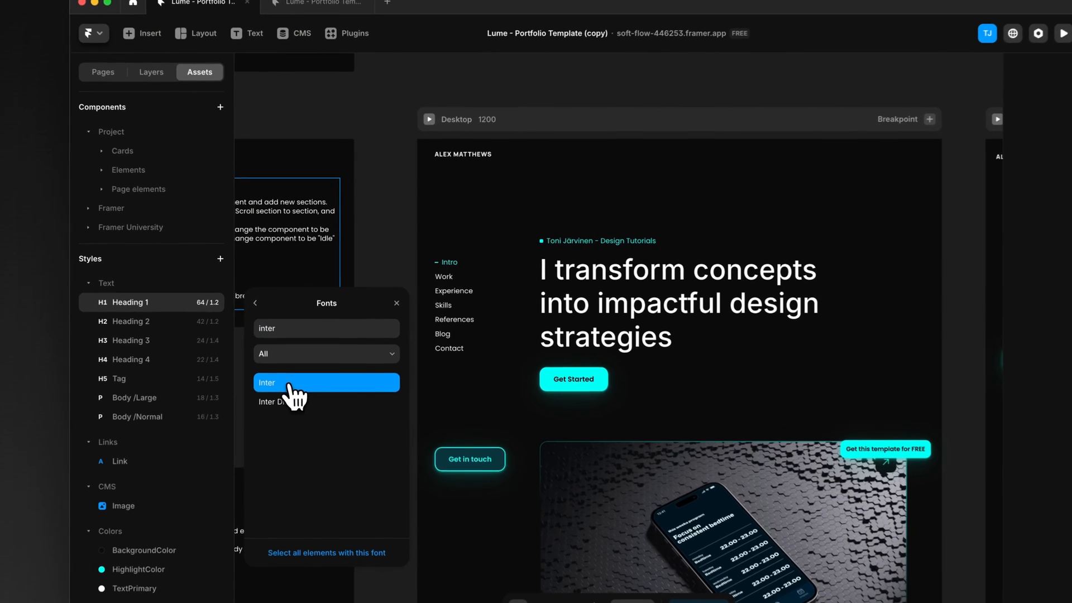
Step: Change the font of the Heading 2 text style to Inter
left_click(163, 330)
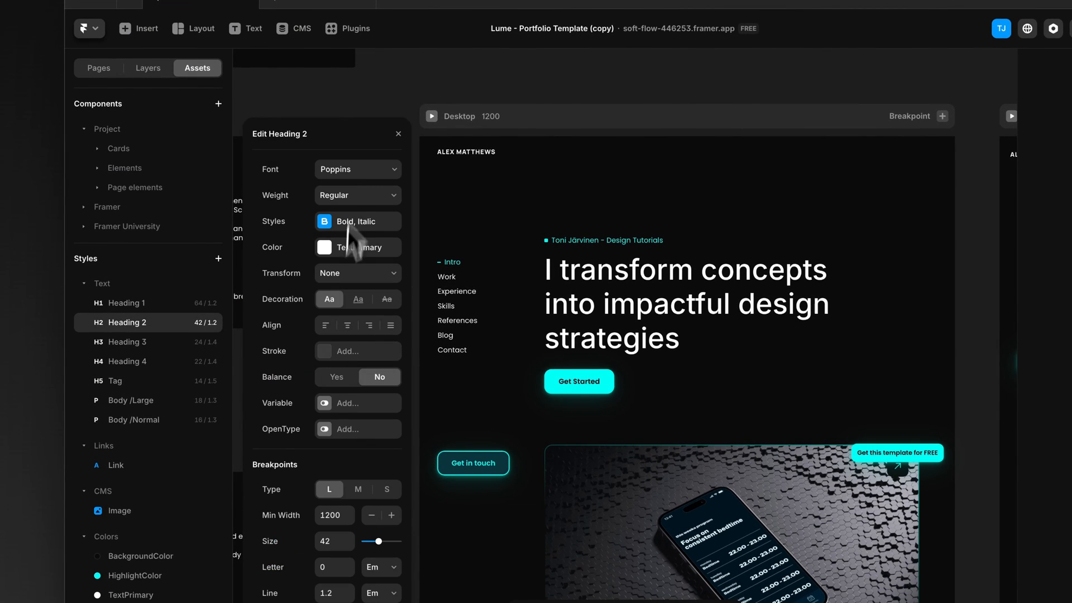
left_click(357, 170)
type("inter")
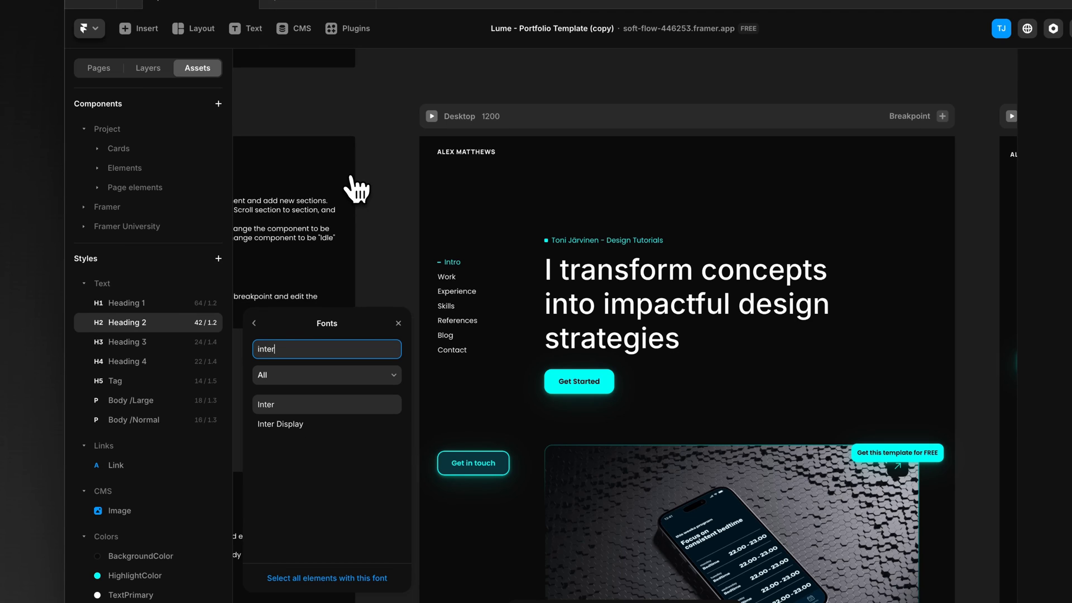
left_click(272, 404)
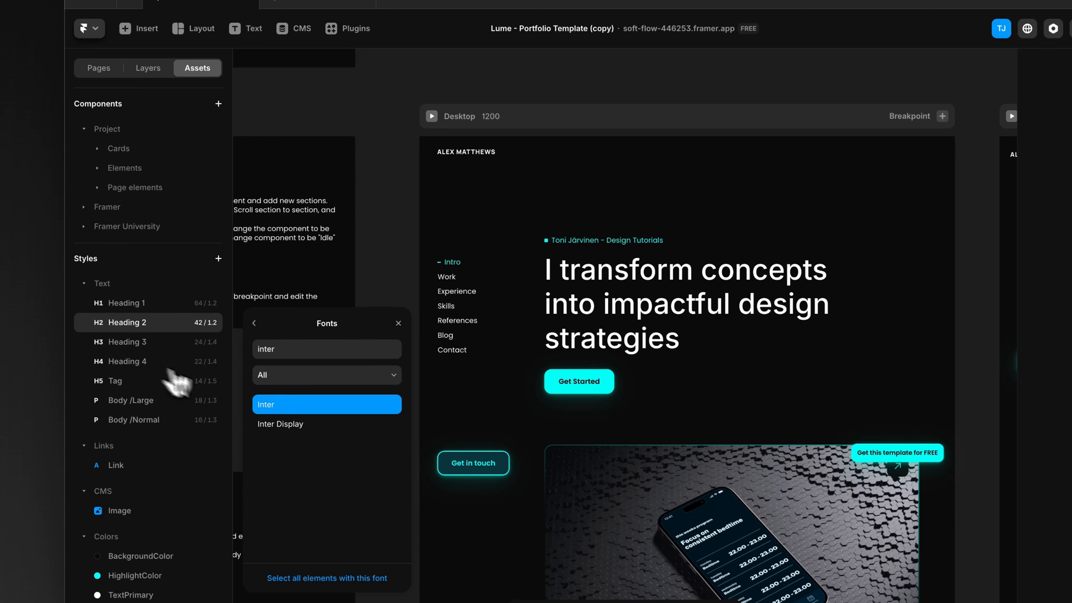
left_click(254, 323)
Step: Change the font of the Heading 3 text style to Inter
left_click(125, 343)
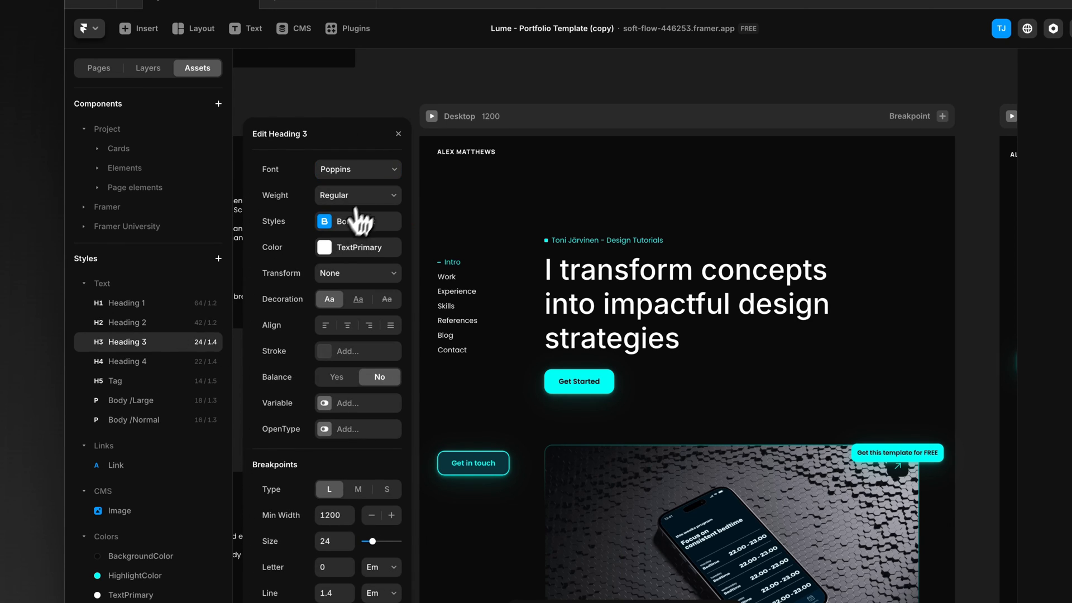
left_click(360, 169)
type("inter")
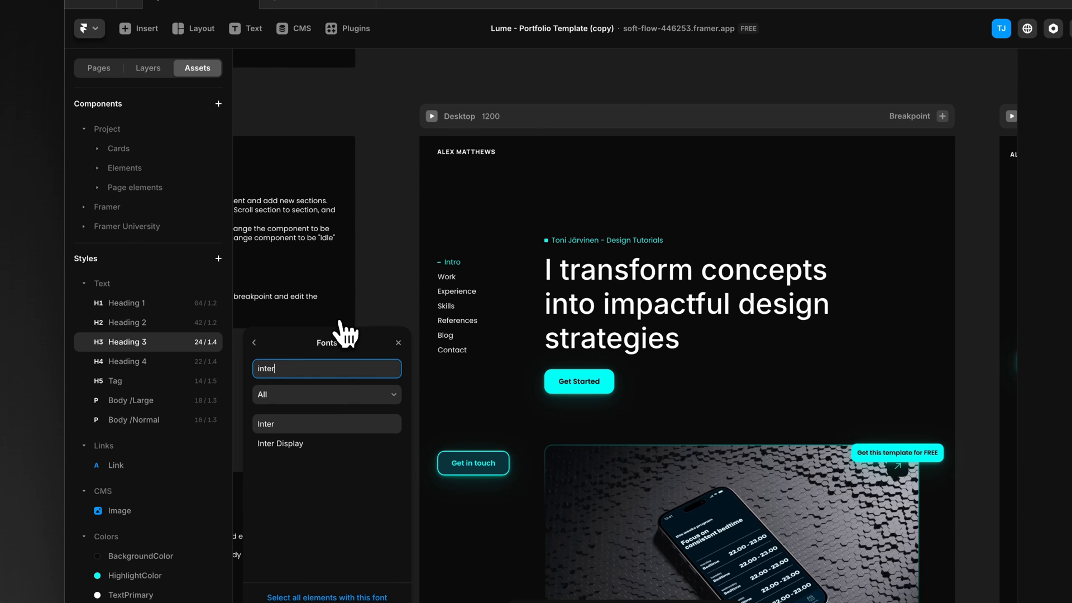
left_click(295, 426)
Step: Change the font of the Heading 4 text style to Inter
left_click(123, 363)
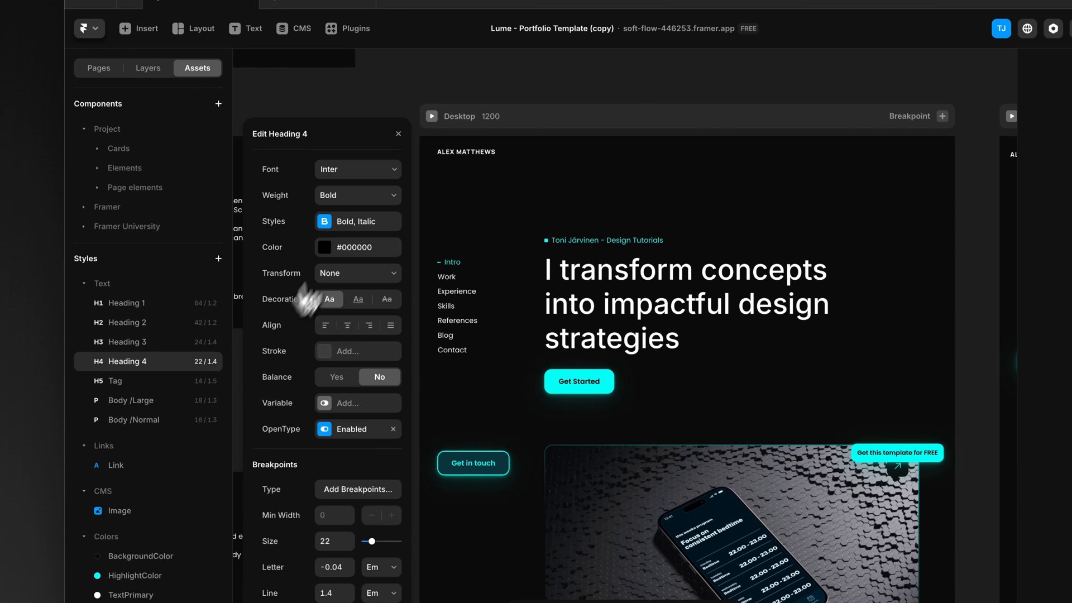
left_click(357, 169)
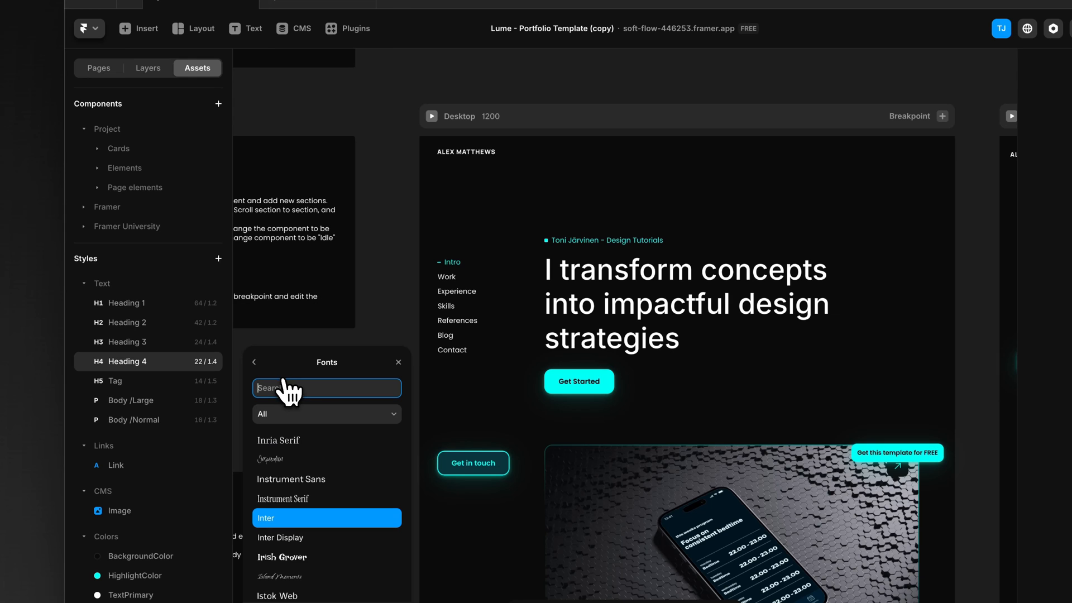
type("inter")
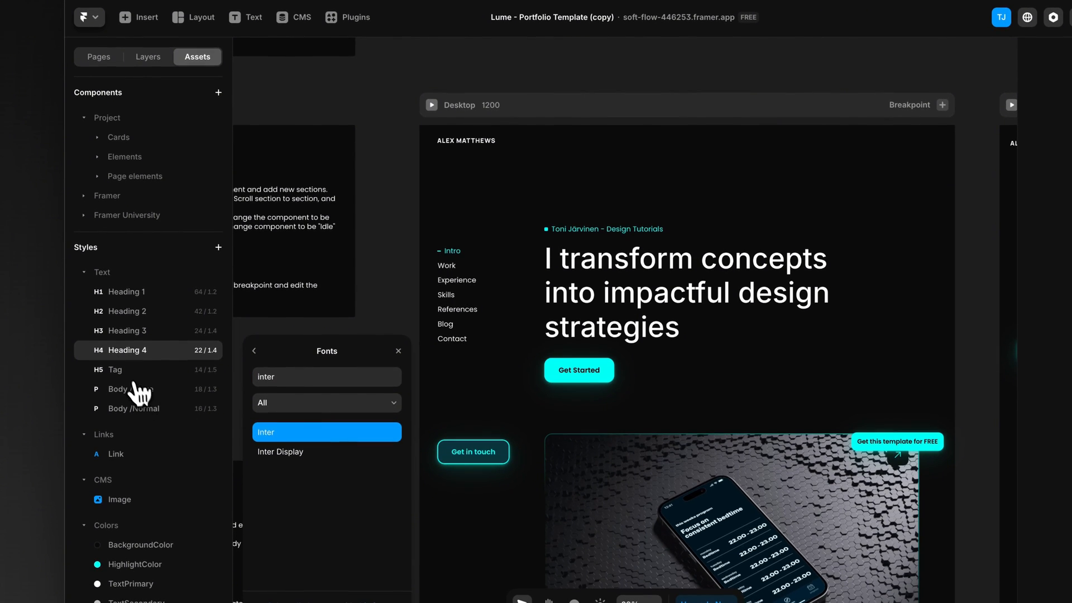
Step: Change the font of the Body /Large text style to Inter
left_click(134, 382)
left_click(134, 400)
left_click(371, 163)
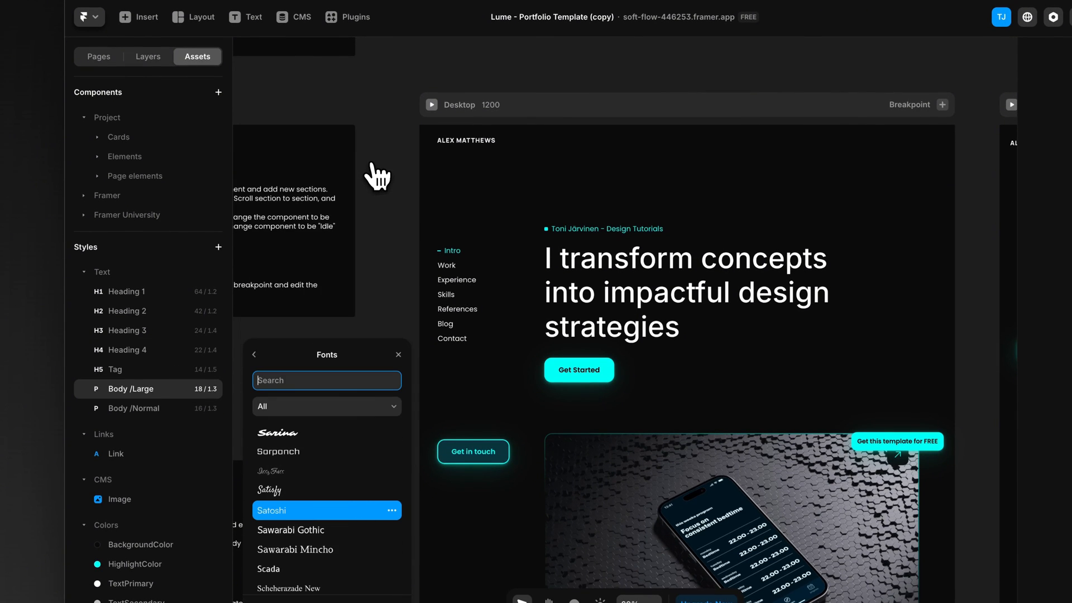
type("inter")
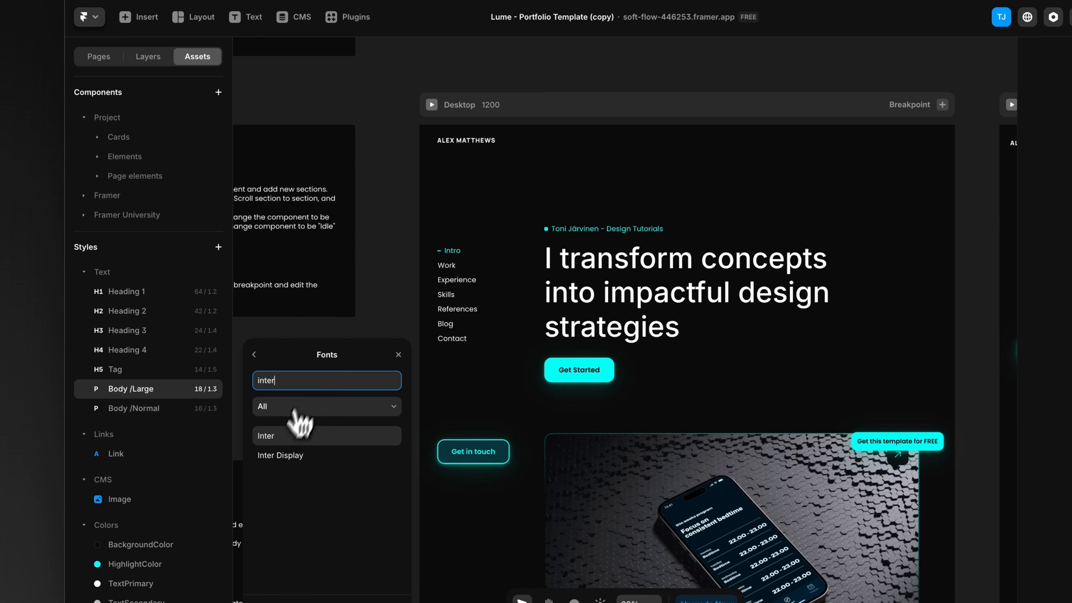
left_click(299, 434)
Step: Change the font of the Body /Normal text style to Inter
left_click(144, 412)
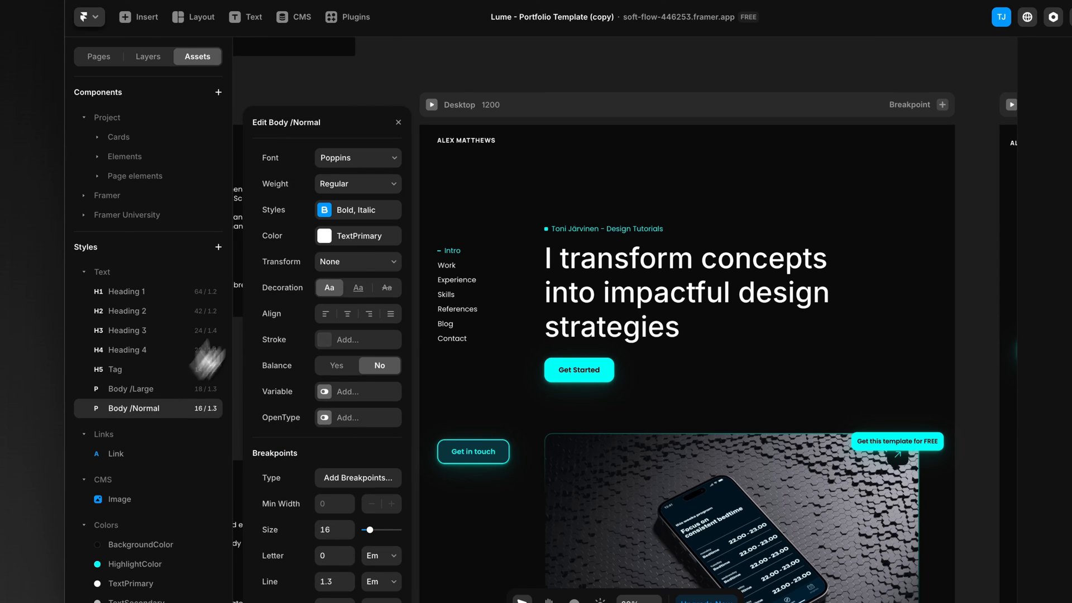
left_click(337, 162)
type("inter")
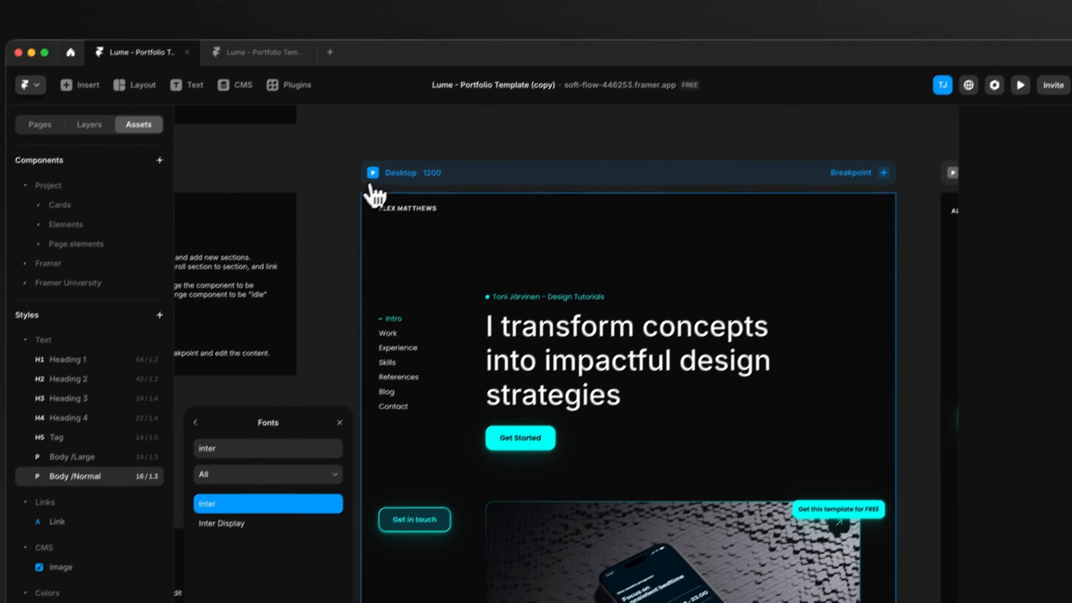
Step: Preview the desktop home page, check the fonts there and throughout the "New brand look and website" case study, and return to the canvas
left_click(432, 104)
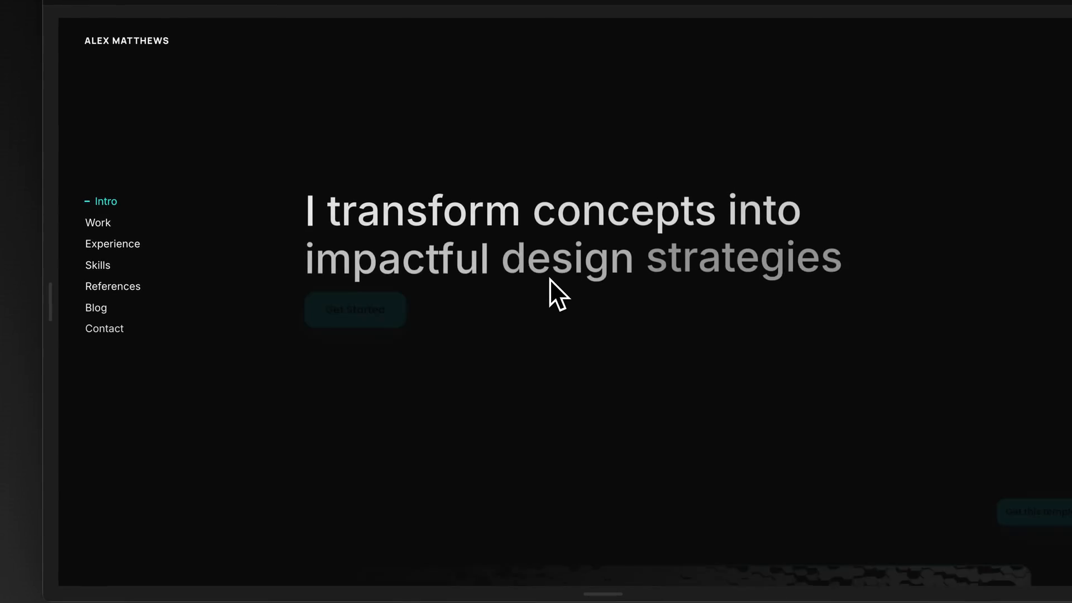
scroll(549, 279, "down", 10)
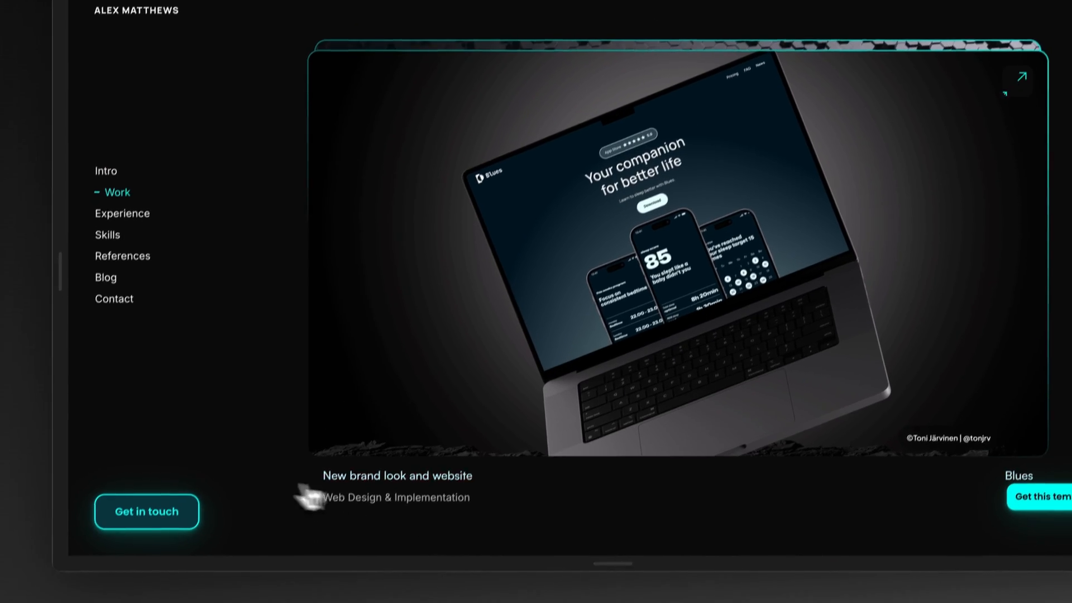
left_click(500, 329)
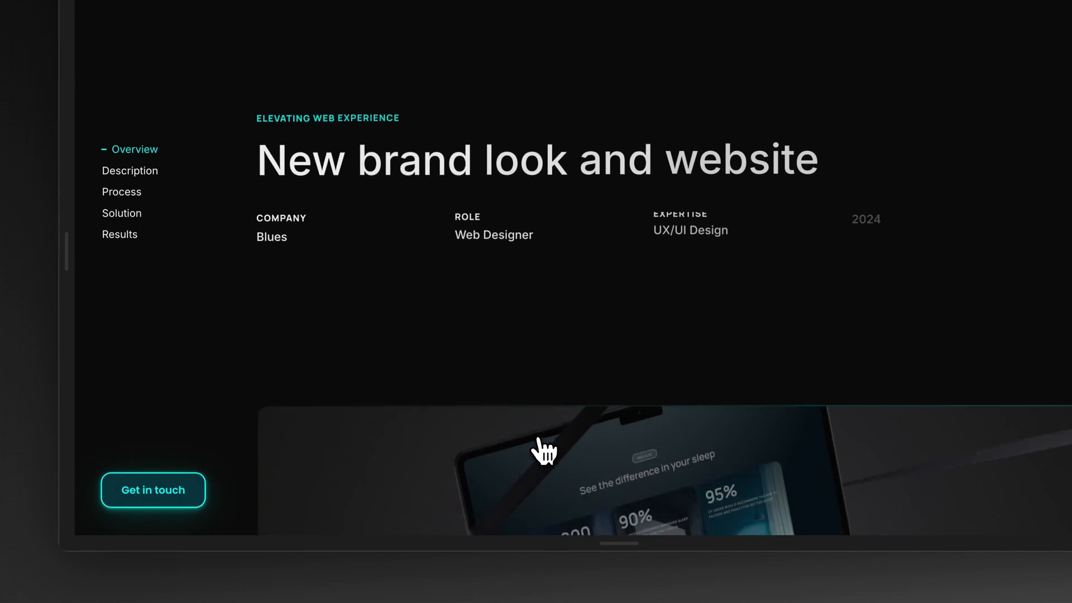
scroll(542, 449, "down", 10)
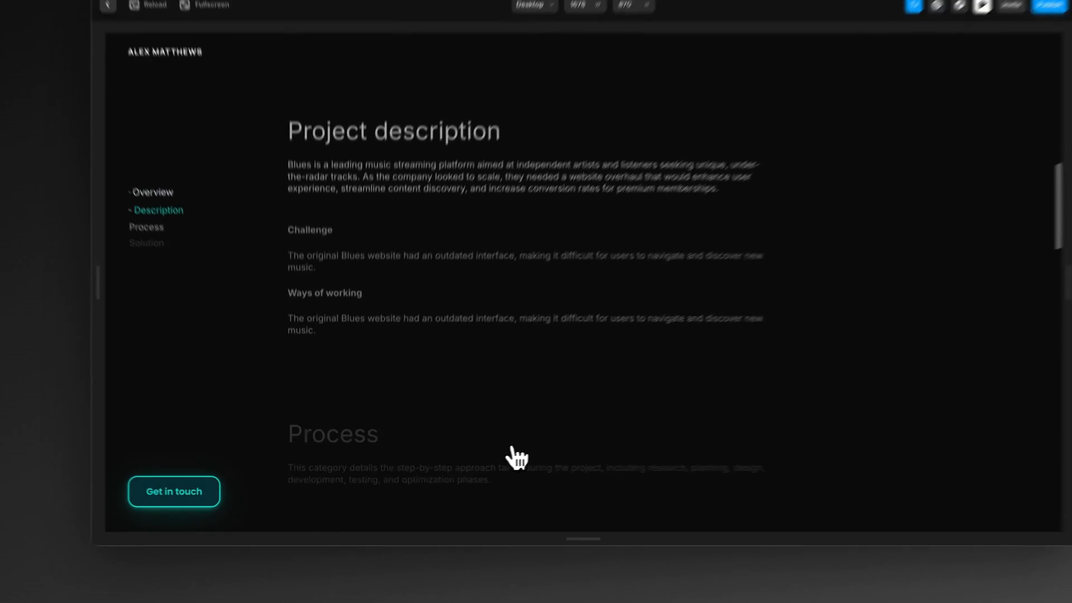
scroll(518, 458, "down", 8)
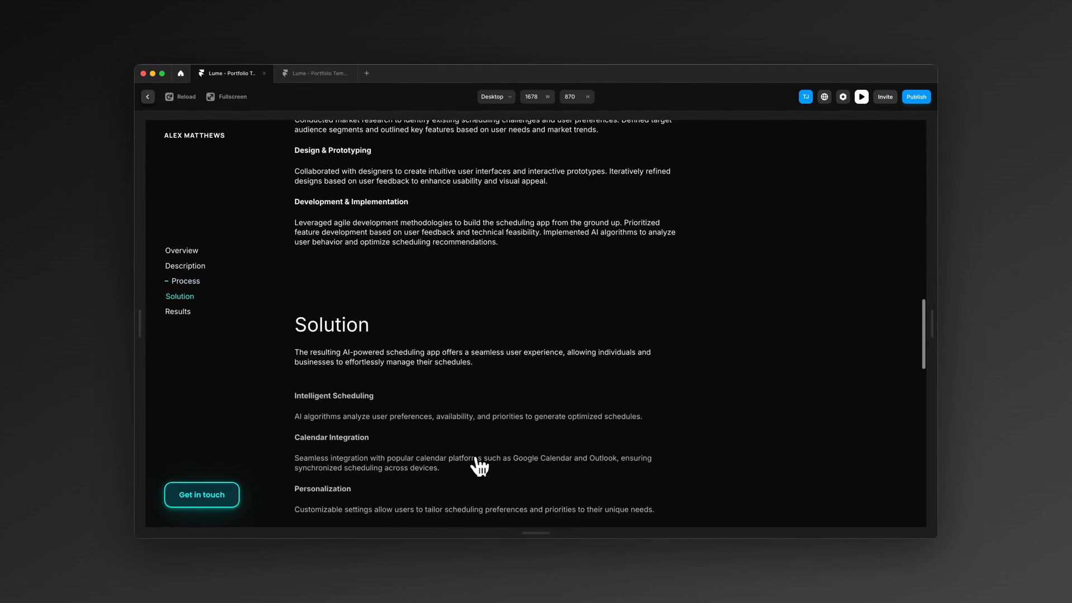
scroll(479, 466, "down", 15)
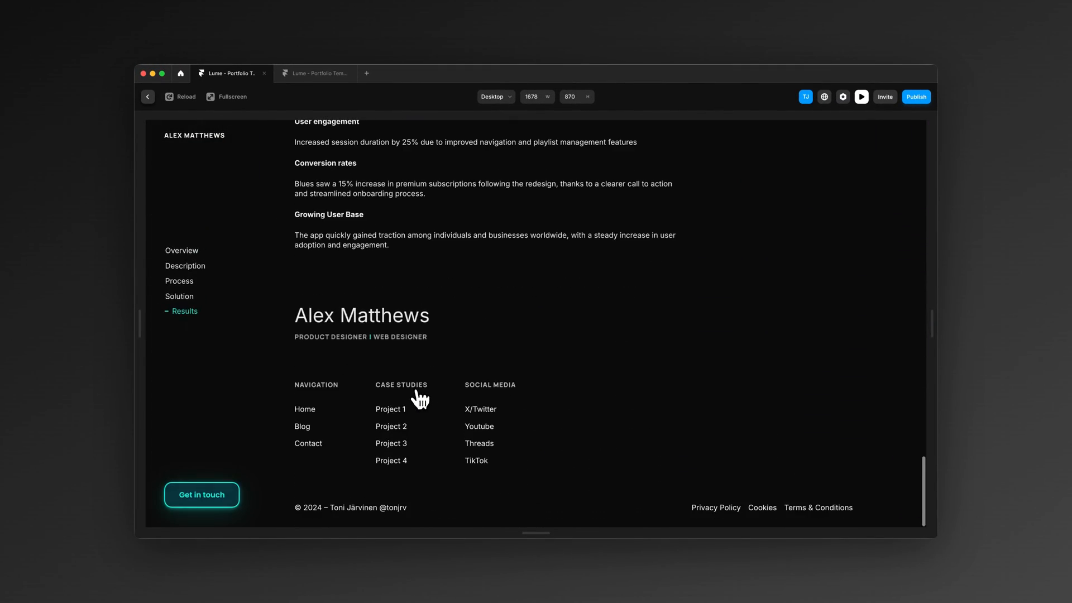
scroll(418, 398, "up", 20)
left_click(147, 96)
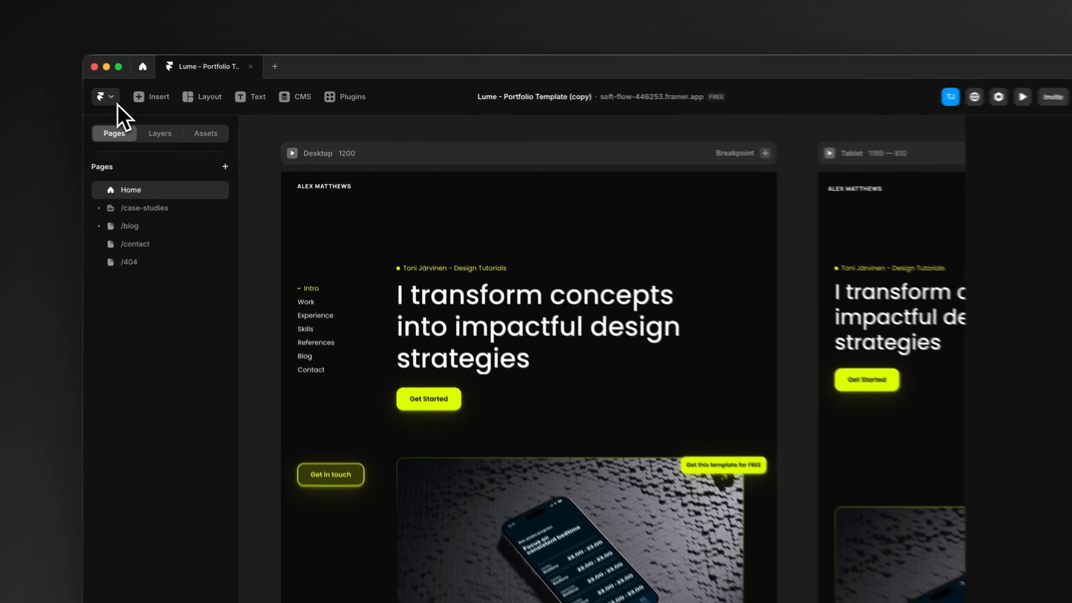
Step: Open the general site settings and set the site title to the owner's first name in possessive form plus "Design Tutorials"
left_click(104, 99)
mouse_move(125, 420)
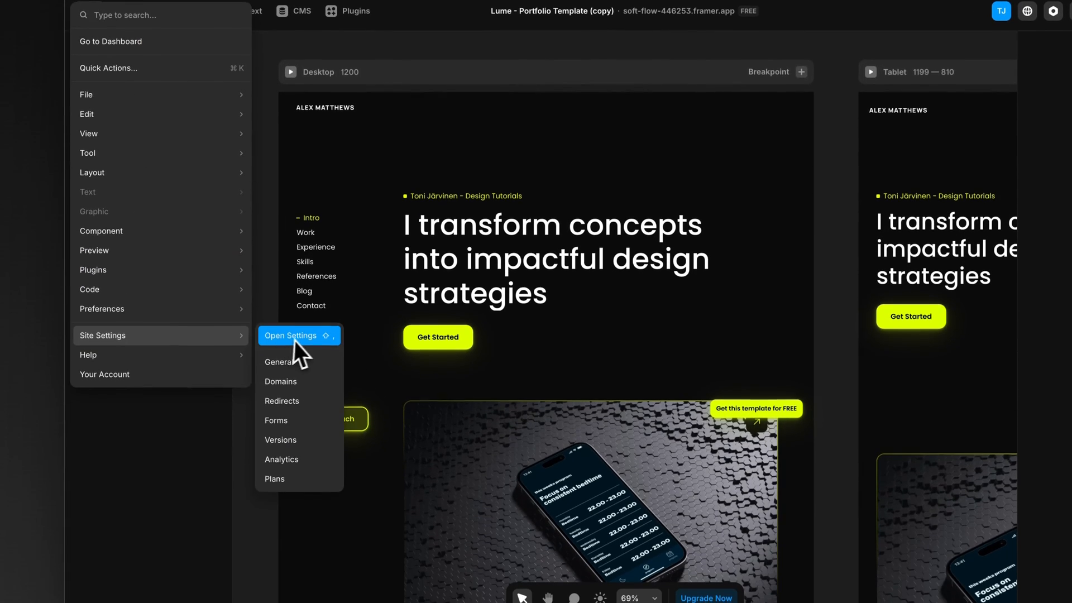
left_click(294, 337)
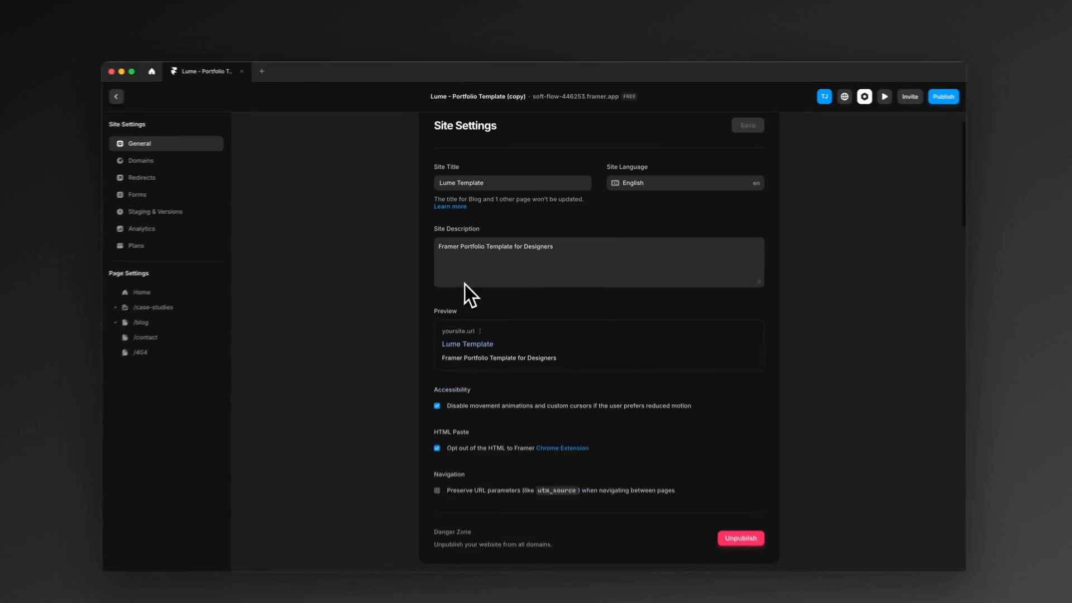
scroll(466, 294, "down", 5)
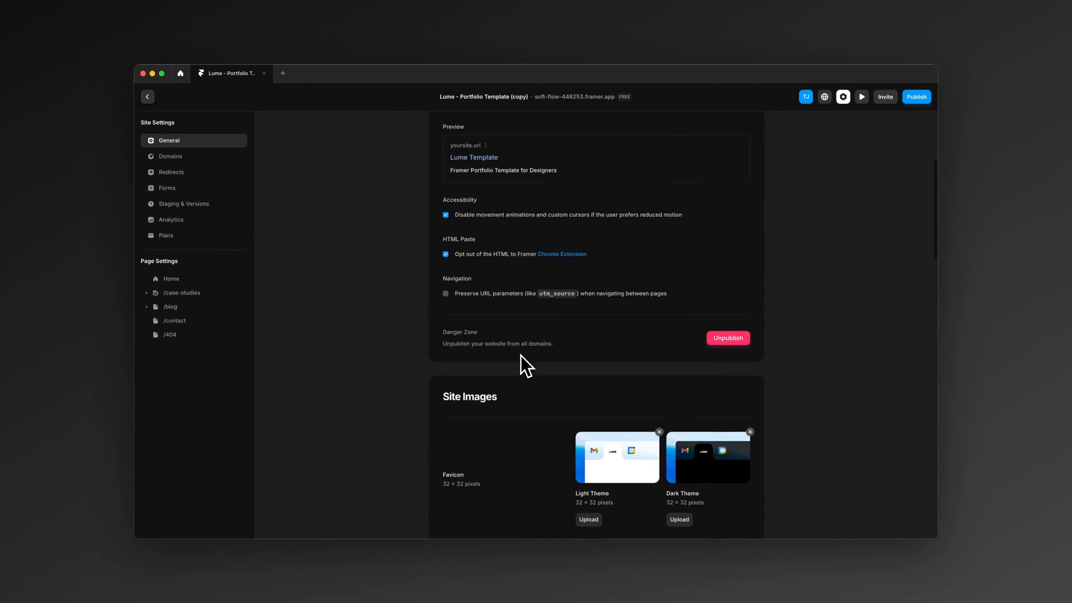
scroll(514, 371, "down", 3)
scroll(507, 385, "up", 7)
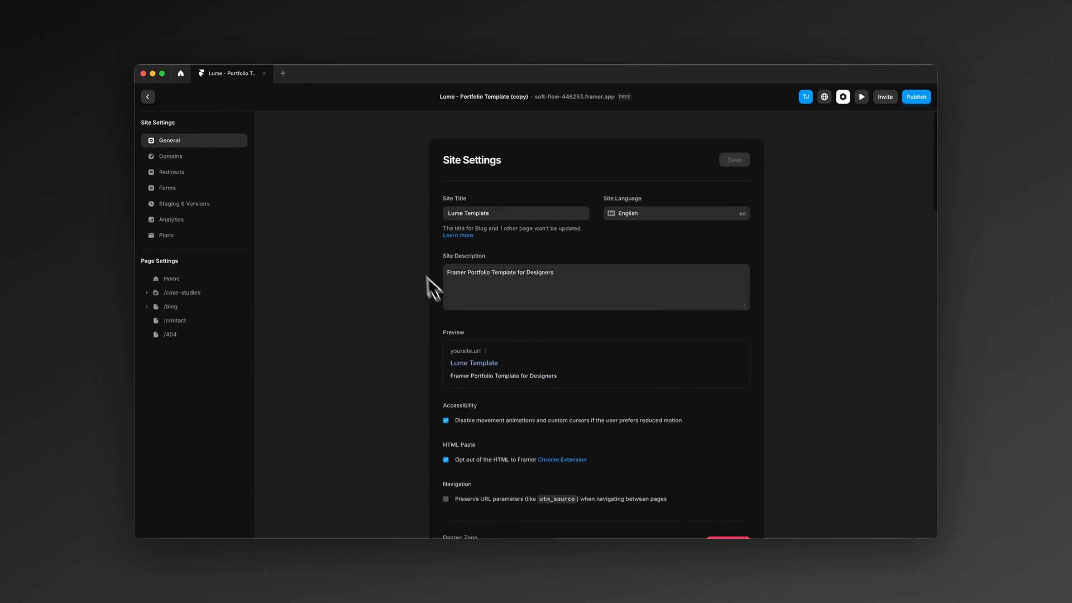
triple_click(509, 213)
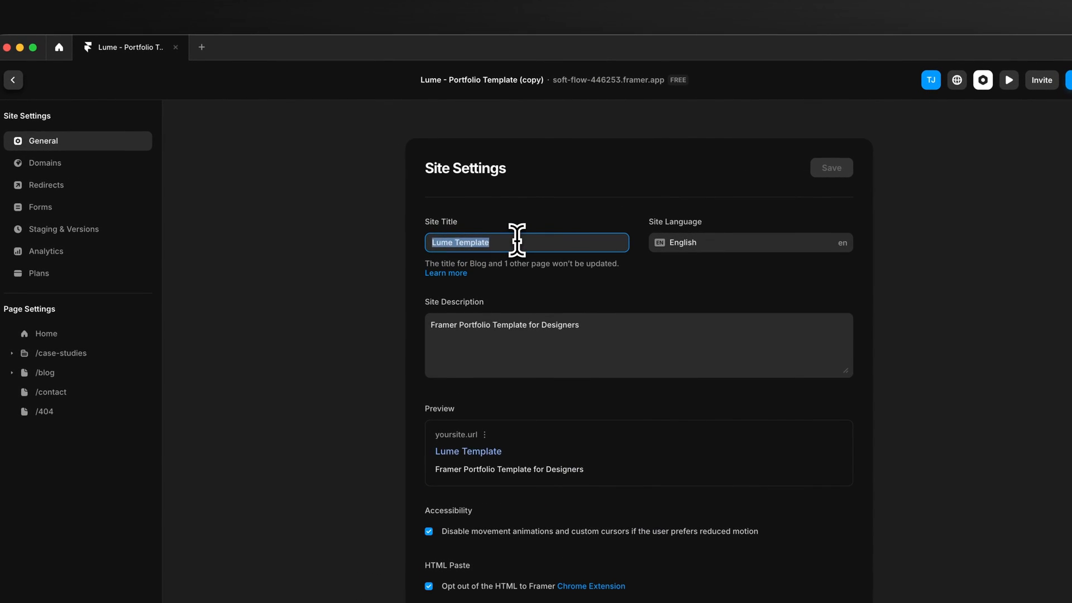
type("Toni's Design Turoi")
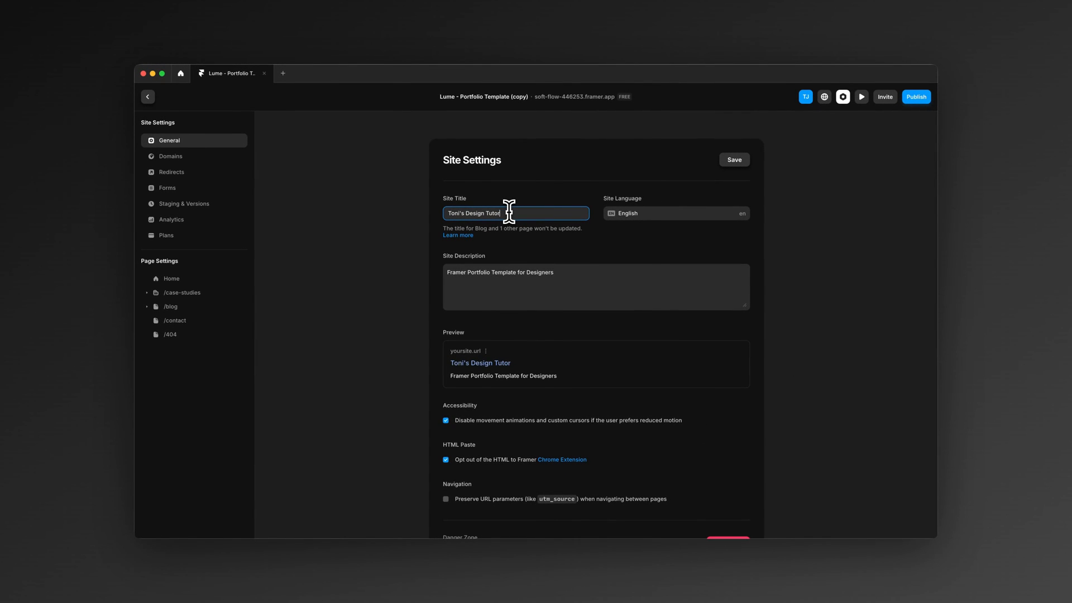
Step: Set the site description to "Professional Designer Creating Cool Stuff.", look over the site images, and save the site settings
triple_click(501, 276)
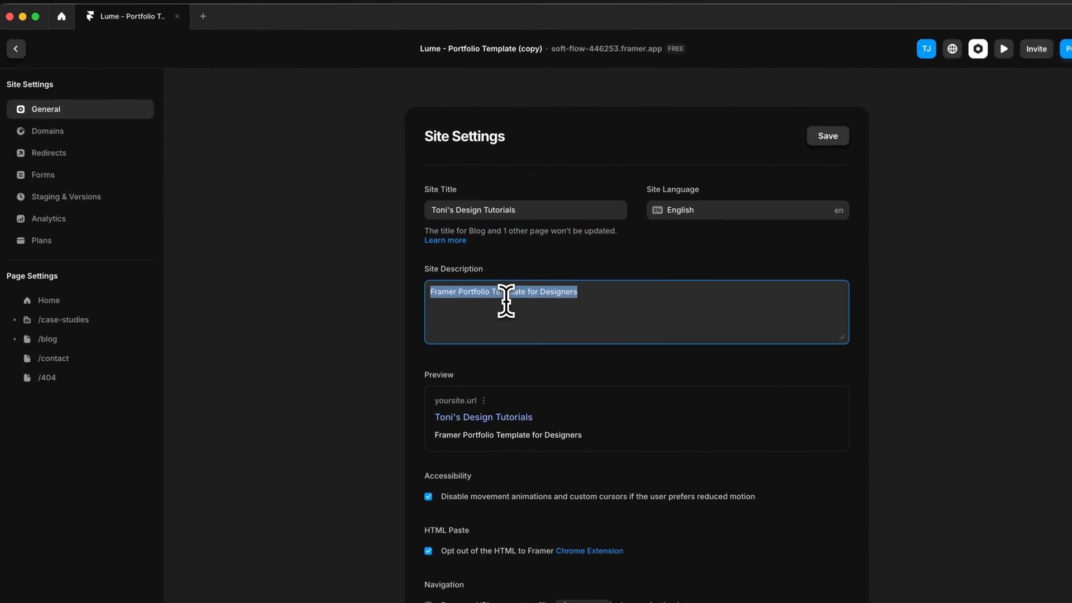
type("Professional Designer Creating Cool Stuff.")
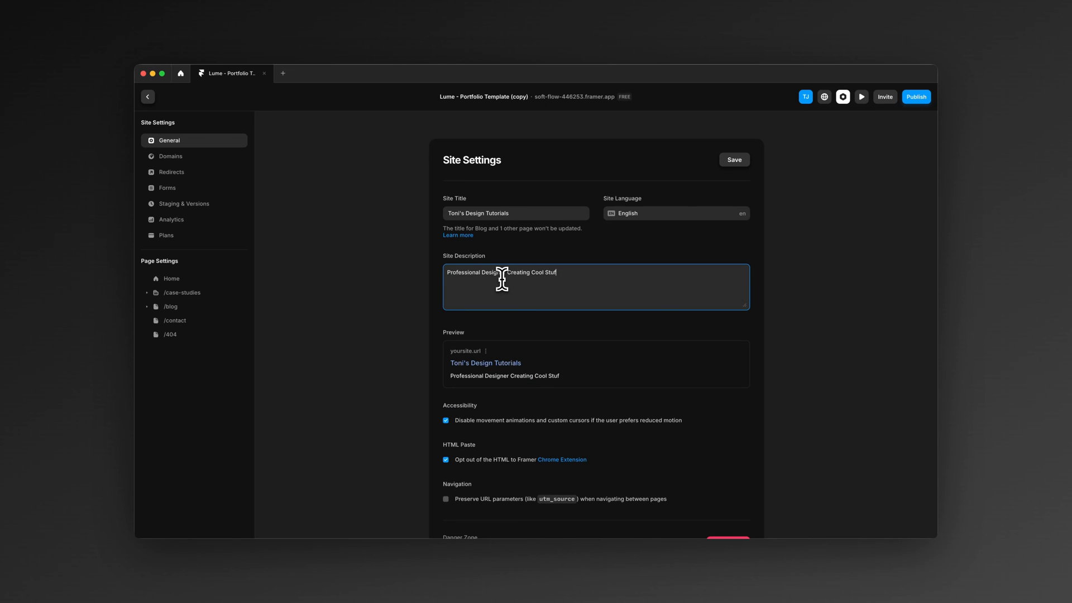
scroll(505, 369, "down", 2)
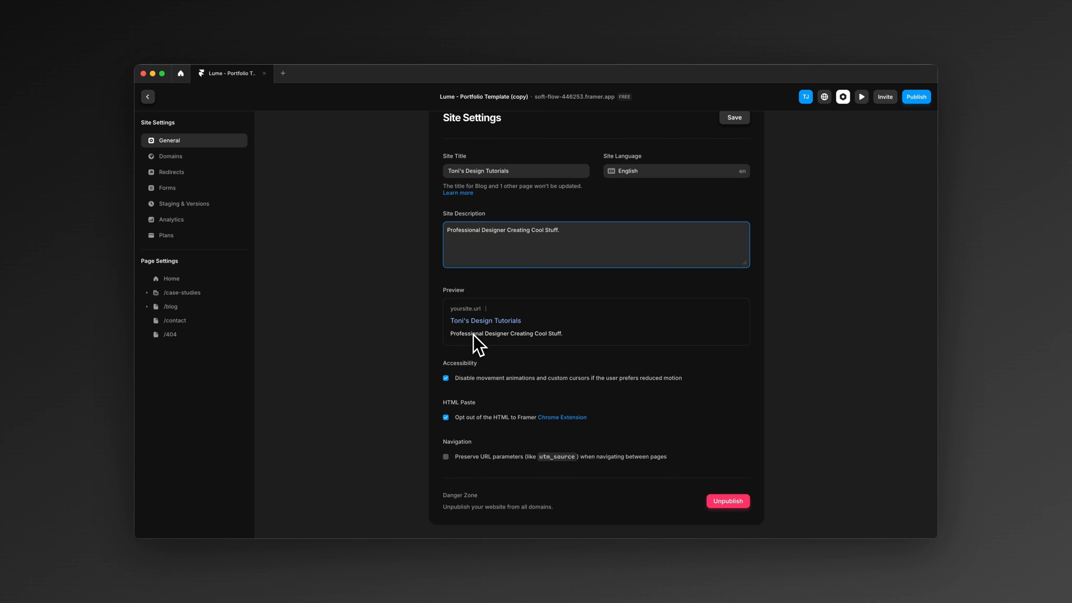
scroll(473, 335, "down", 10)
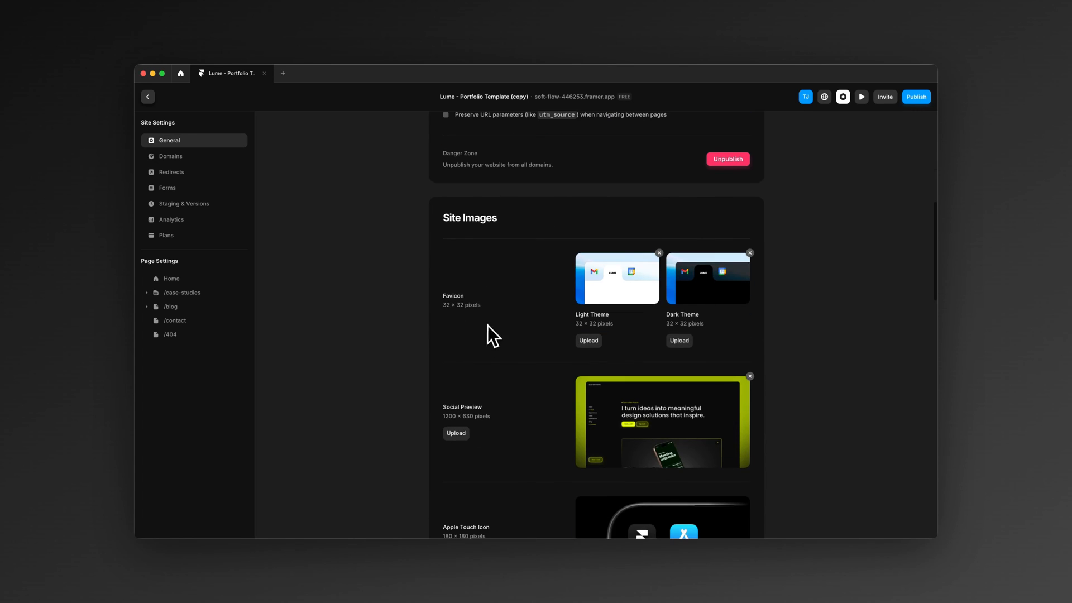
scroll(486, 313, "down", 3)
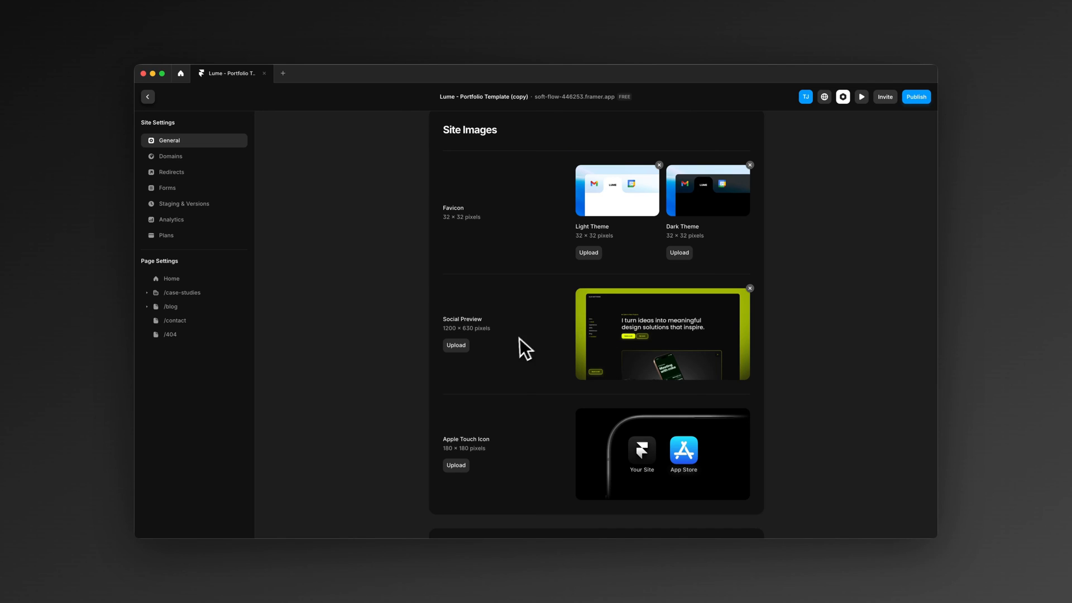
scroll(535, 335, "down", 5)
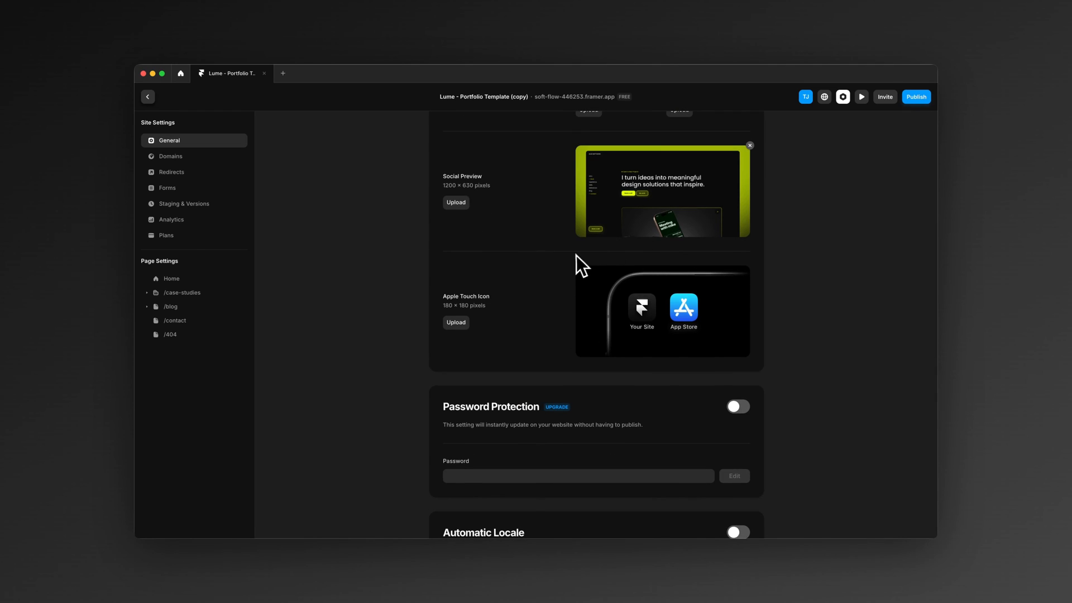
scroll(572, 256, "up", 10)
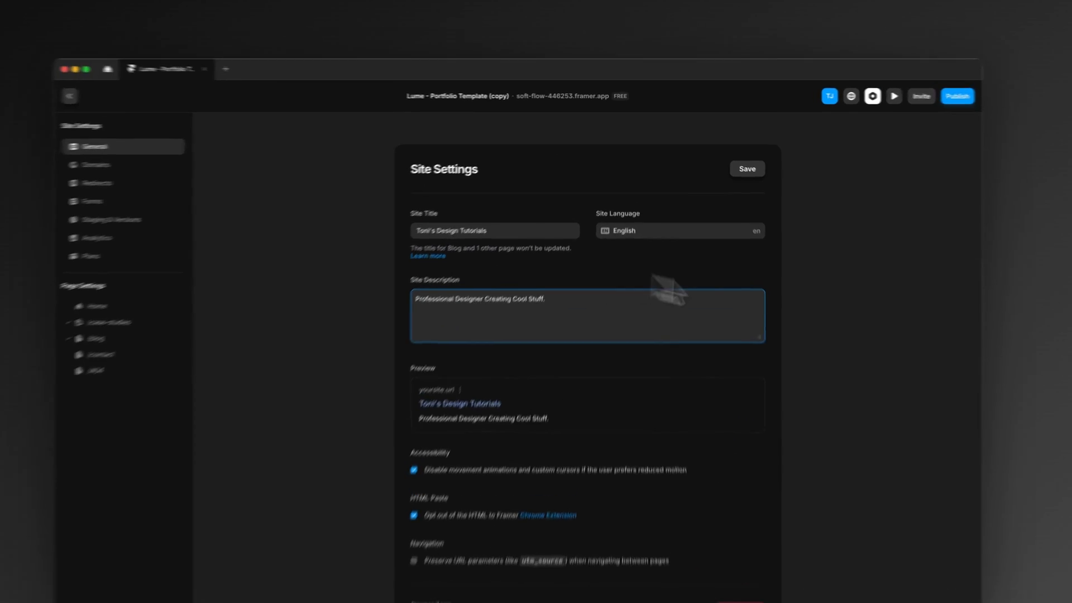
left_click(747, 169)
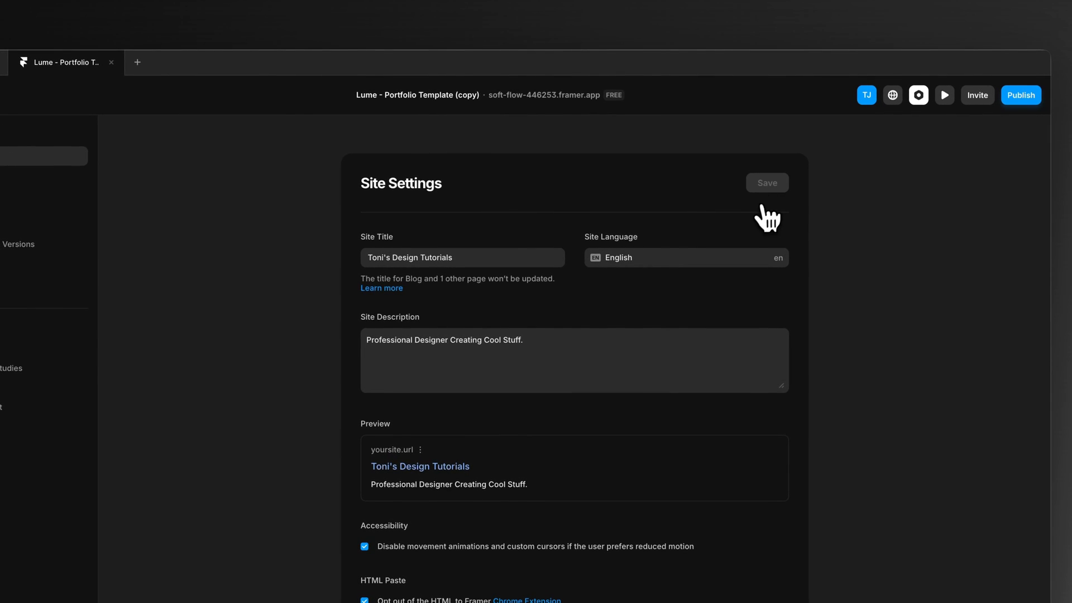
Step: Publish the updated site, check the live home page in the browser, and close the browser tabs
left_click(1014, 100)
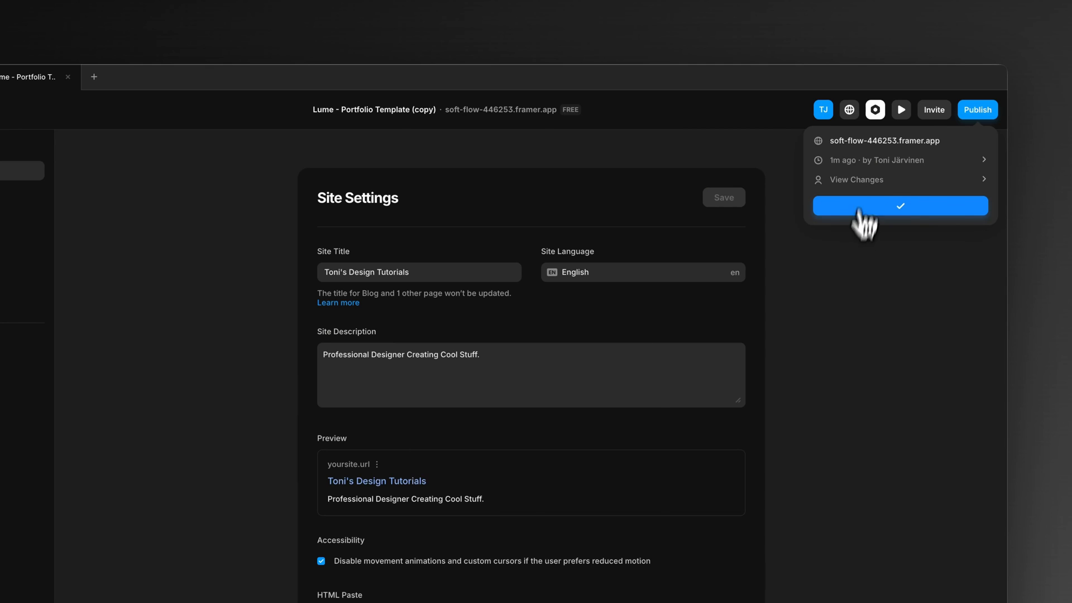
left_click(871, 143)
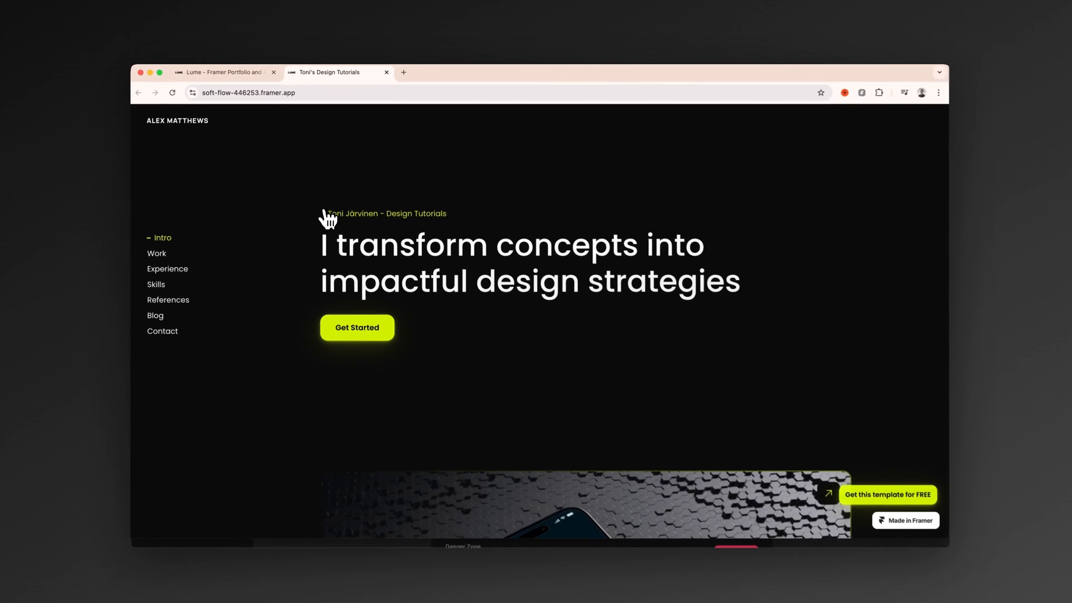
scroll(297, 235, "down", 5)
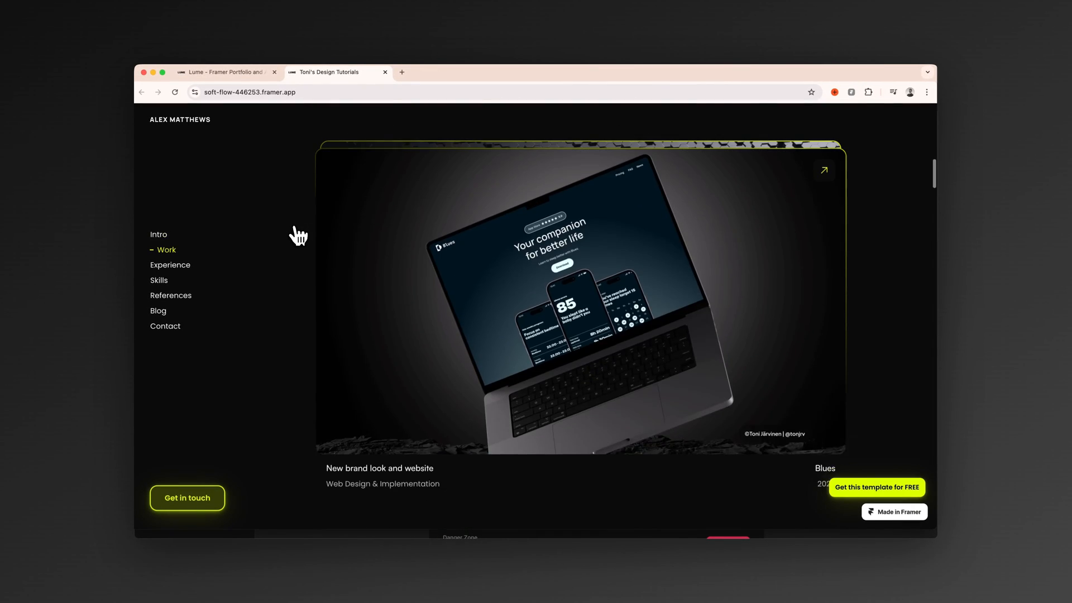
scroll(301, 240, "up", 5)
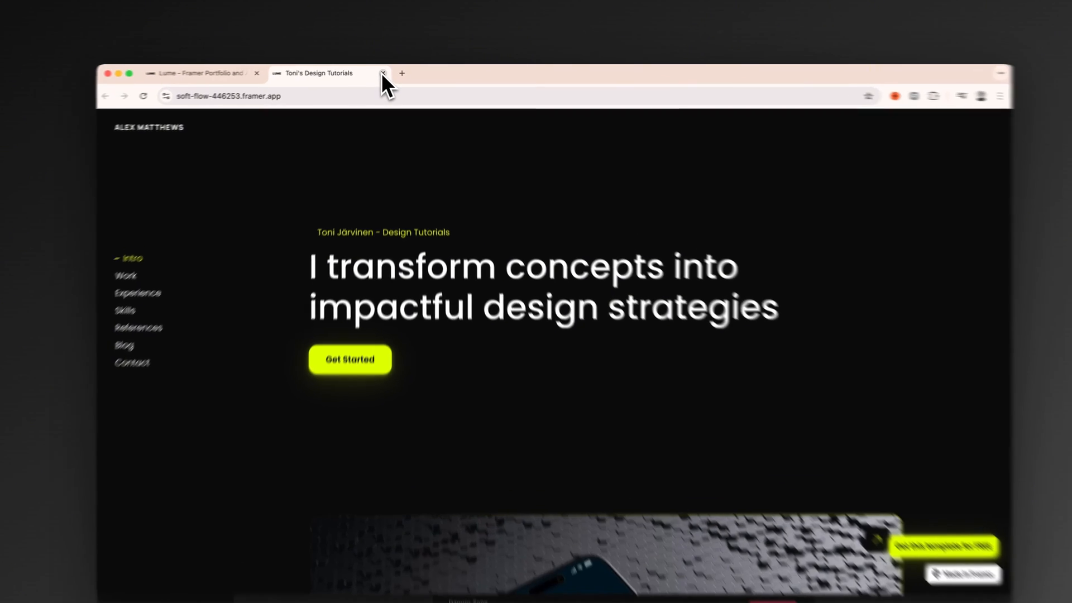
left_click(385, 72)
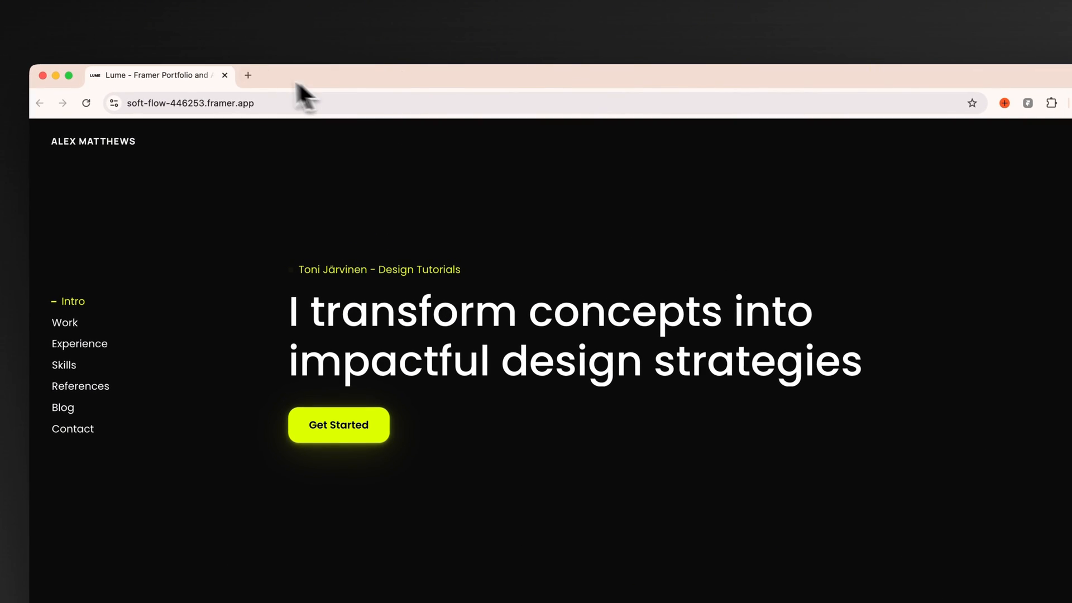
left_click(227, 75)
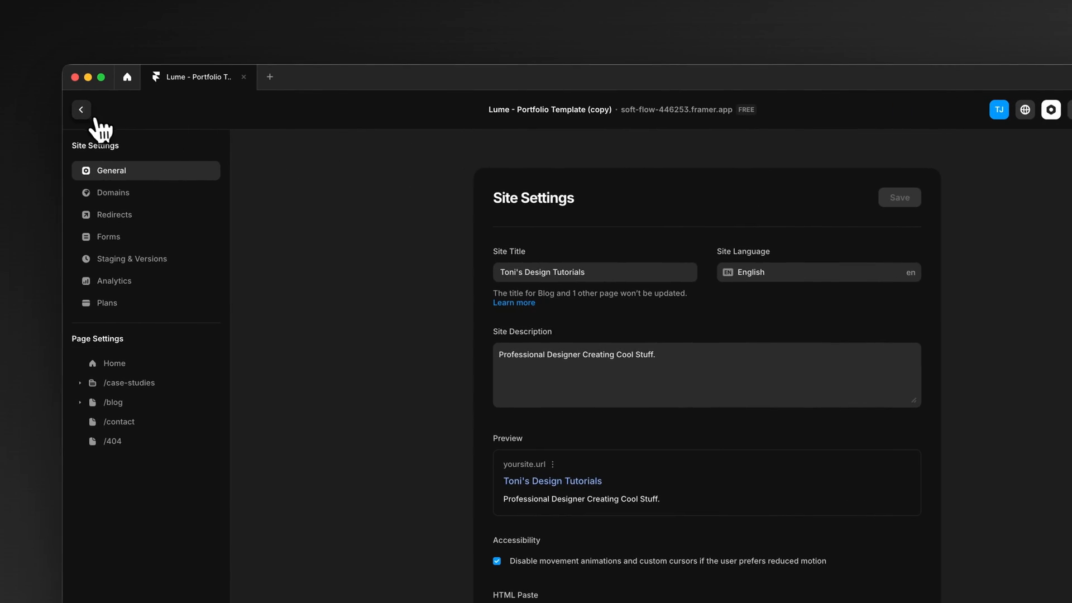
Step: Open the domain settings, choose to connect an owned domain, and continue to the site upgrade plans
left_click(62, 109)
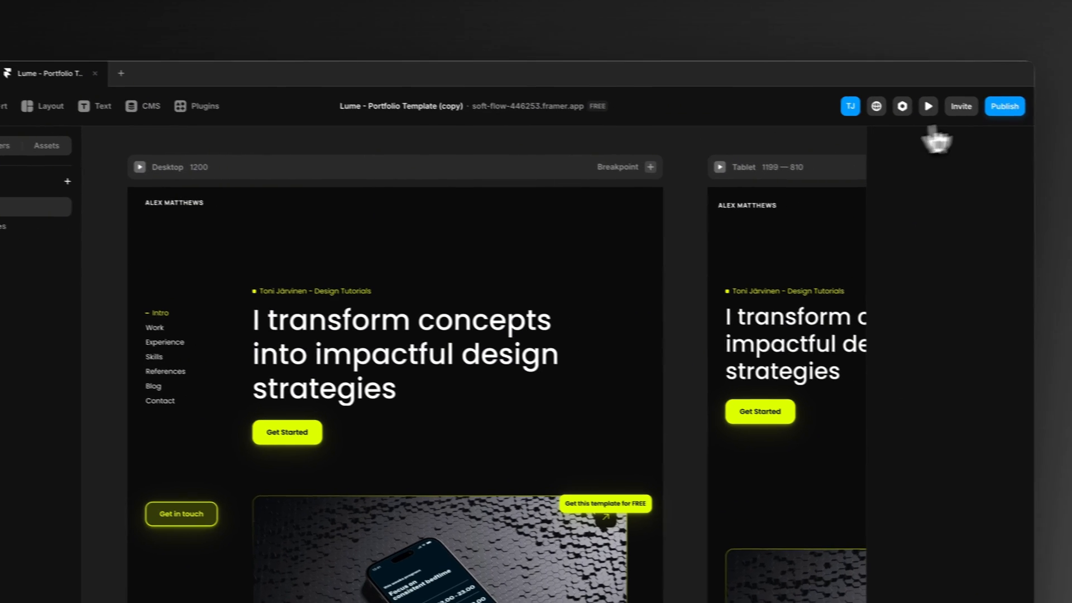
left_click(1004, 106)
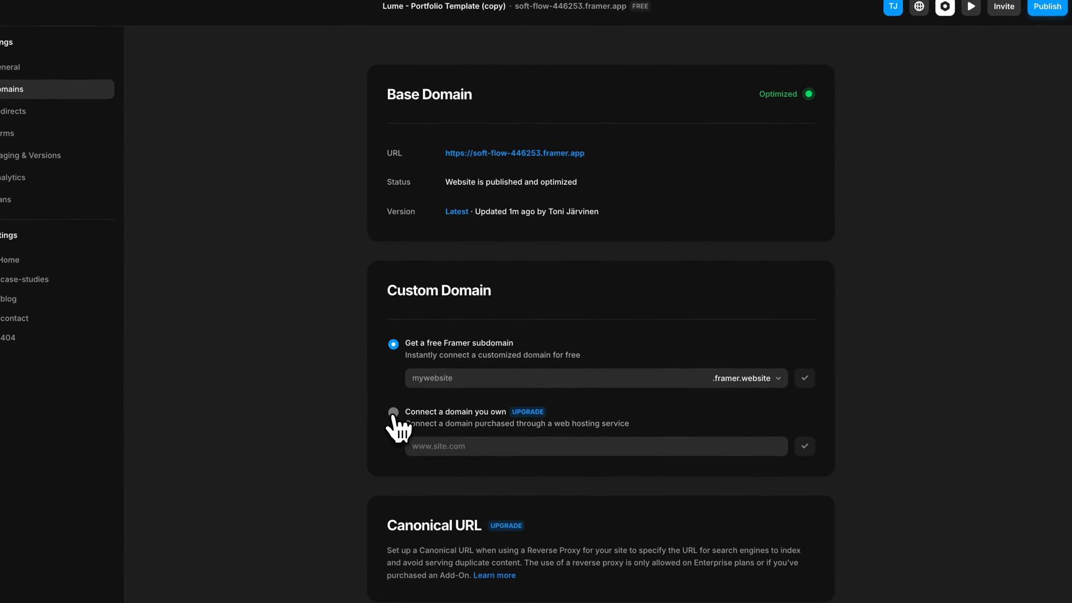
left_click(393, 413)
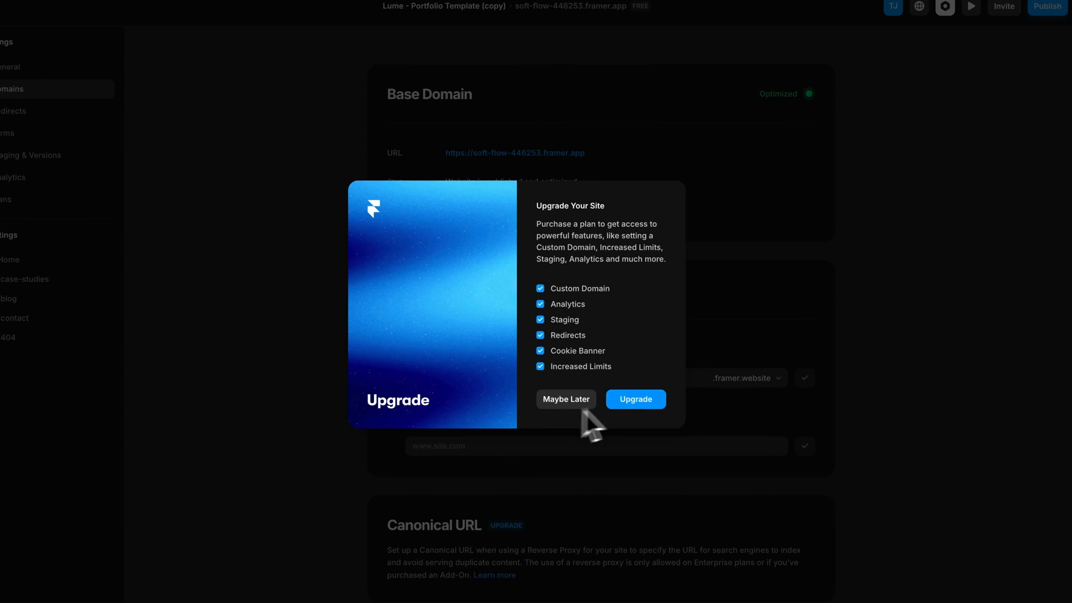
left_click(620, 406)
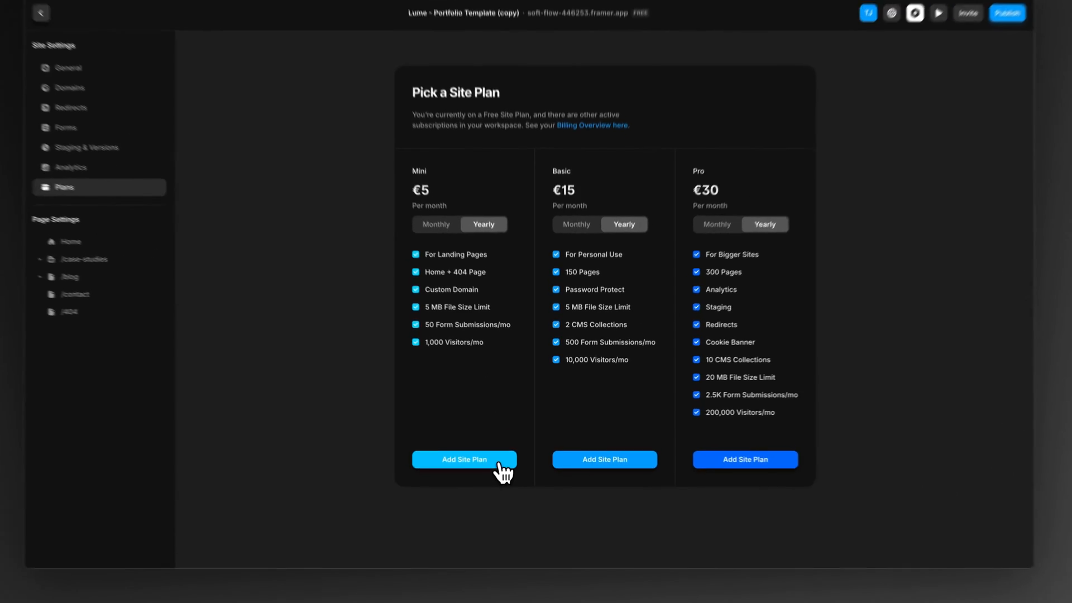
Step: Explore adding the Mini and Basic site plans, decline the move to Stripe billing, and back out to the plan overview
left_click(510, 453)
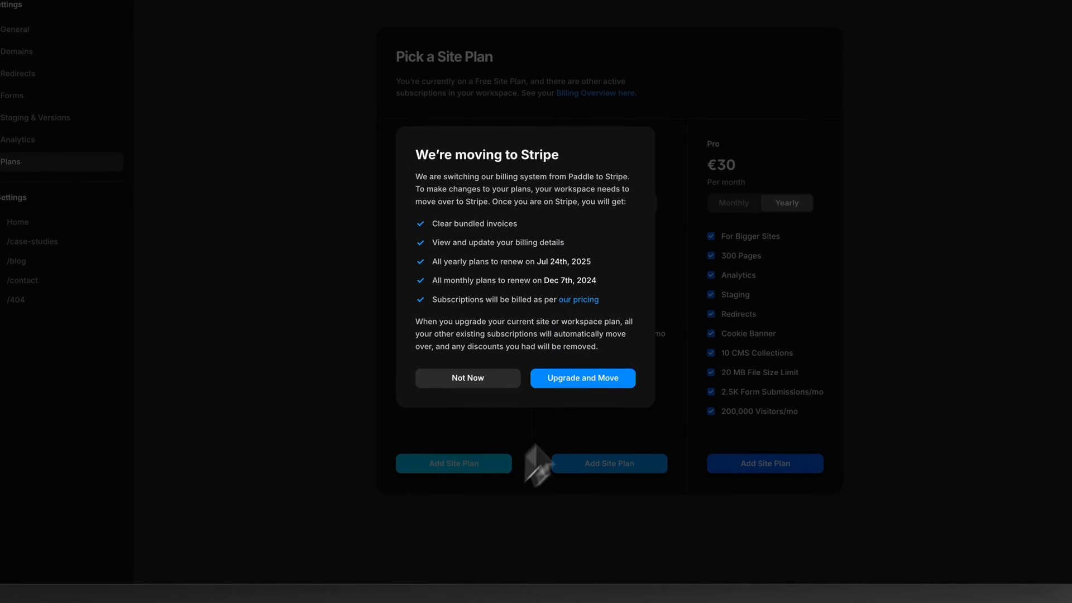
left_click(360, 392)
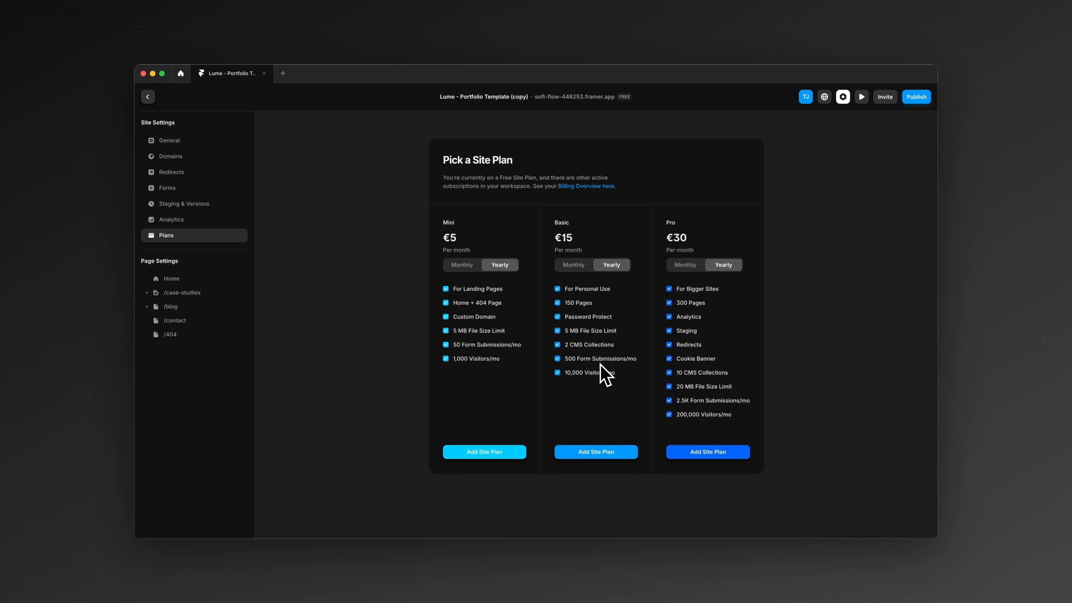
left_click(606, 452)
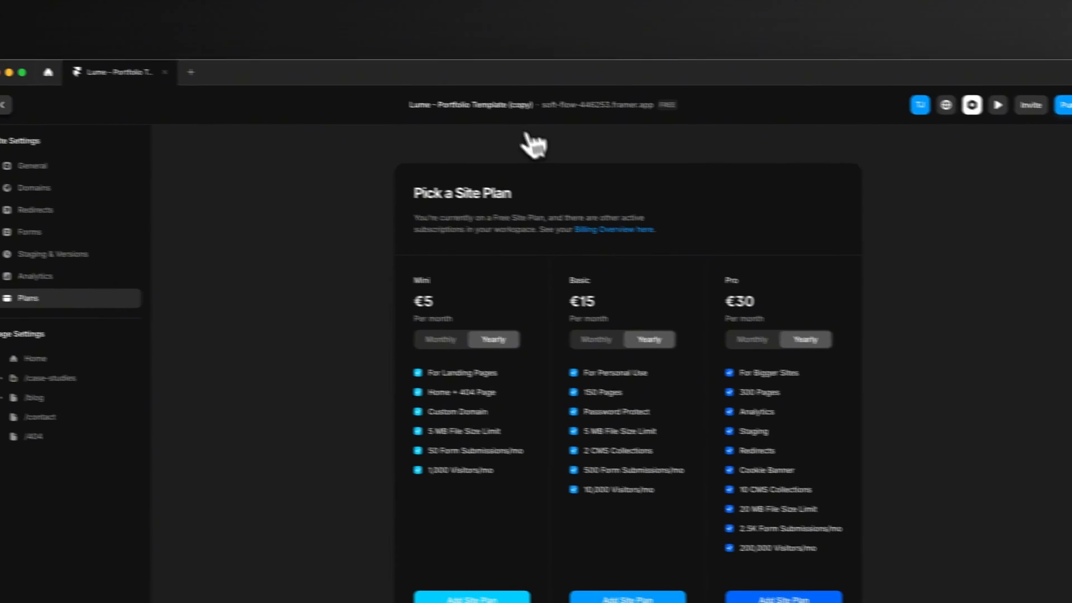
left_click(544, 110)
key("Escape")
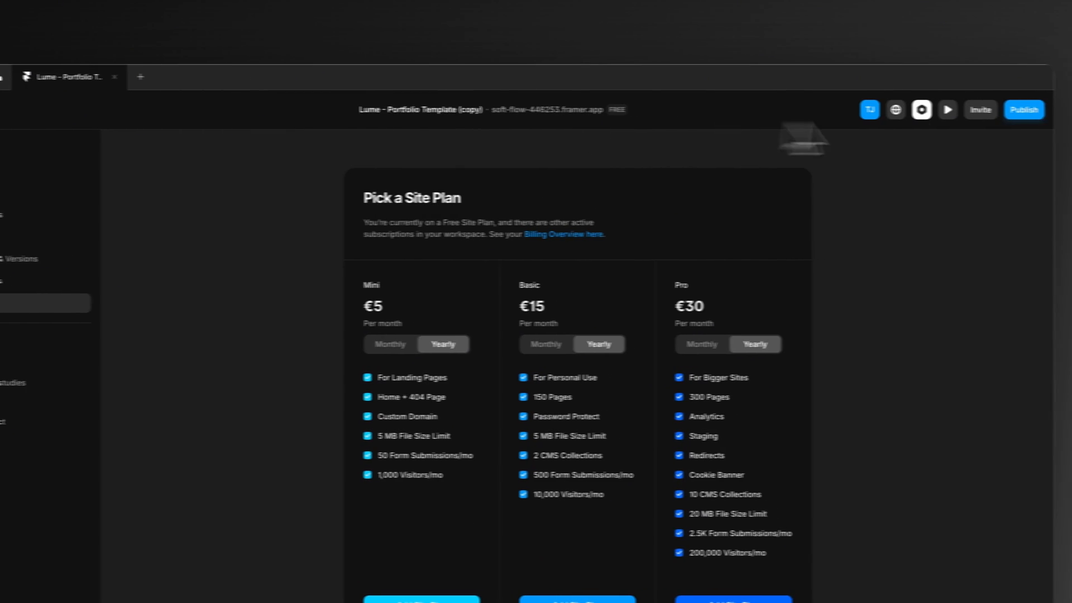
Step: Open the published site in the browser and review the live home page from the intro down to the contact section
left_click(982, 109)
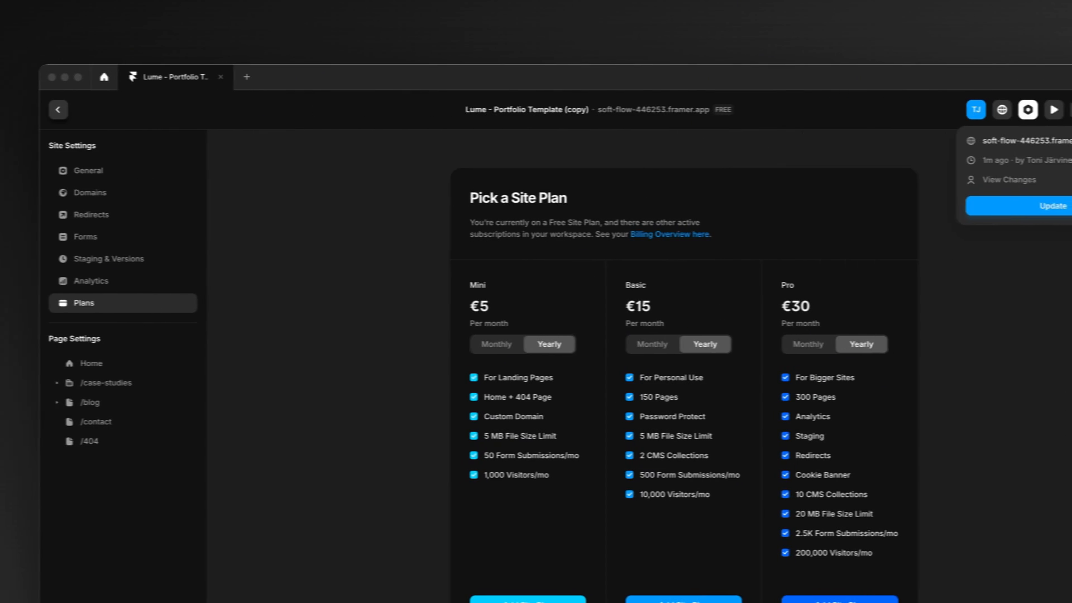
left_click(887, 141)
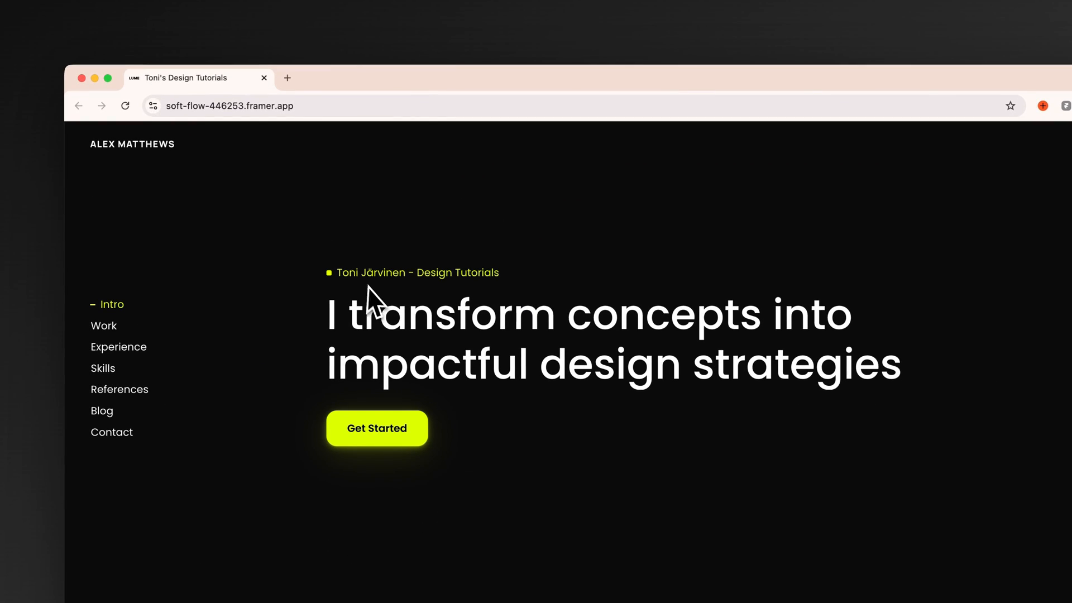
scroll(340, 306, "down", 5)
scroll(290, 324, "down", 6)
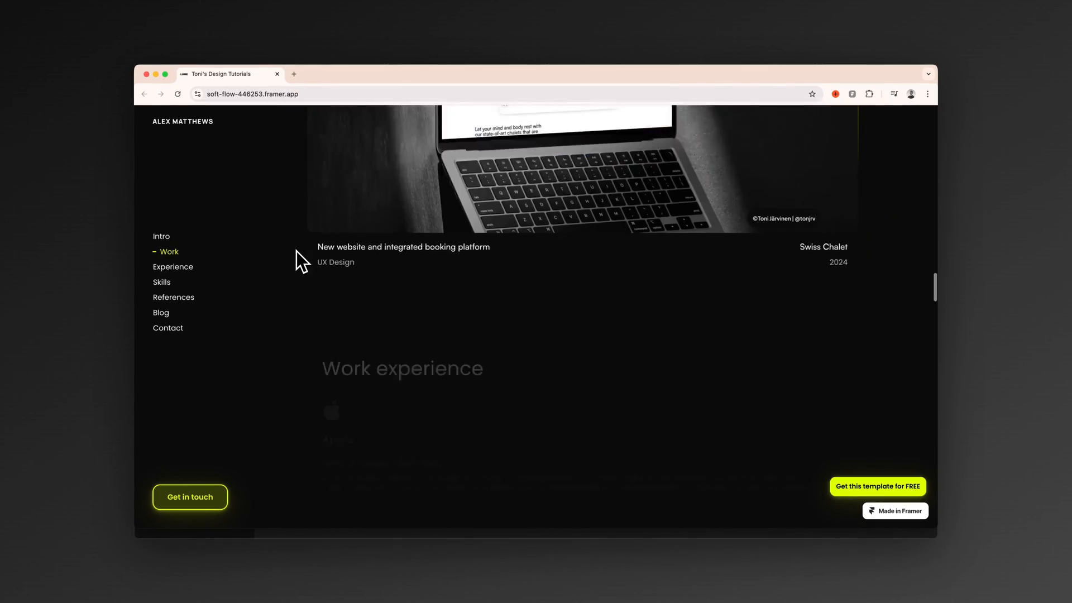
scroll(297, 250, "down", 15)
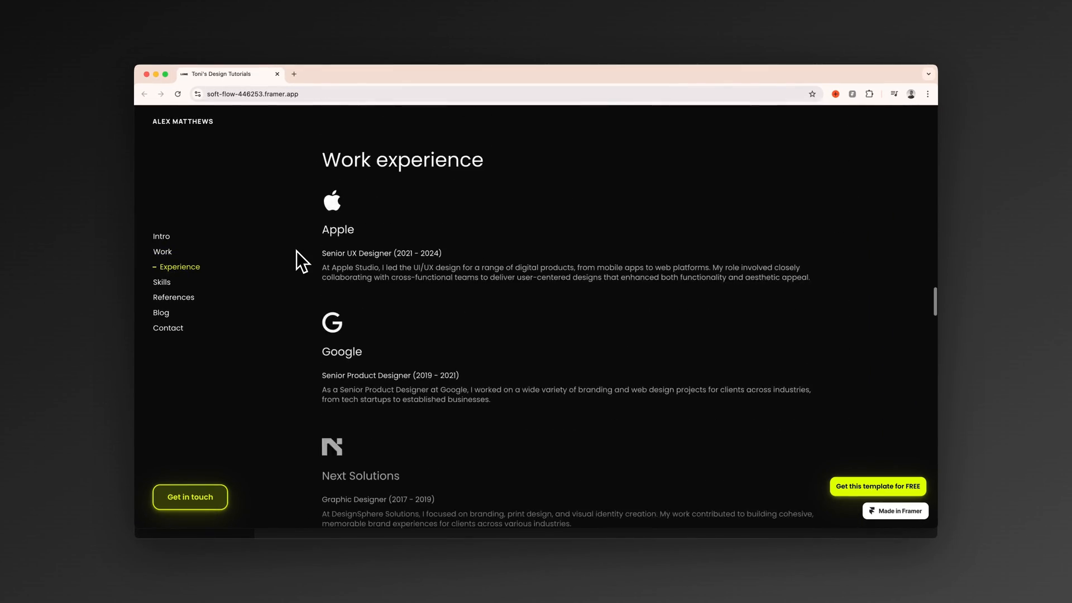
scroll(297, 250, "down", 15)
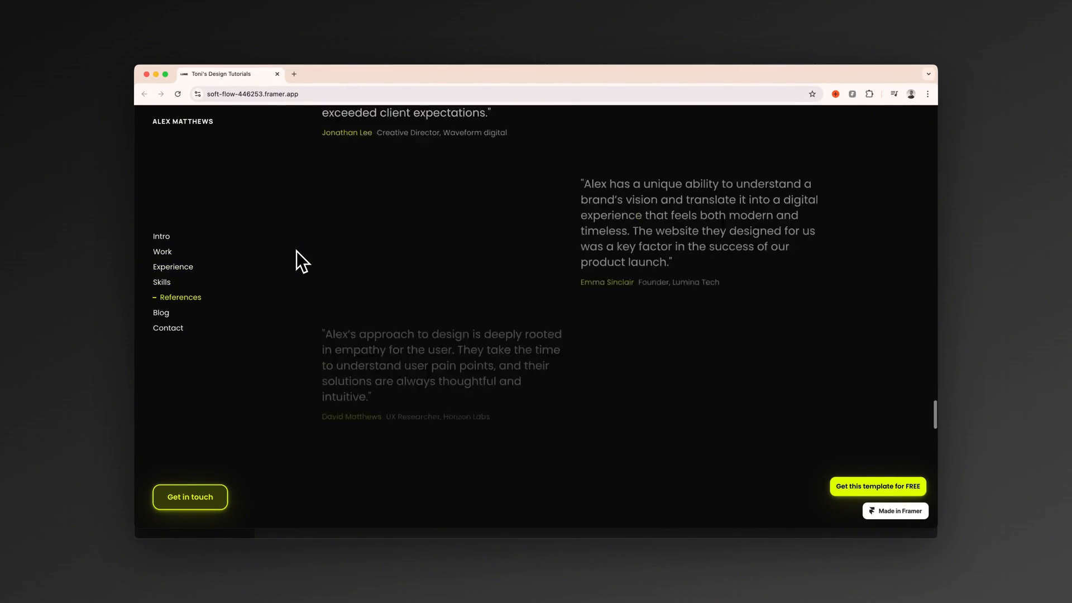
scroll(297, 252, "down", 10)
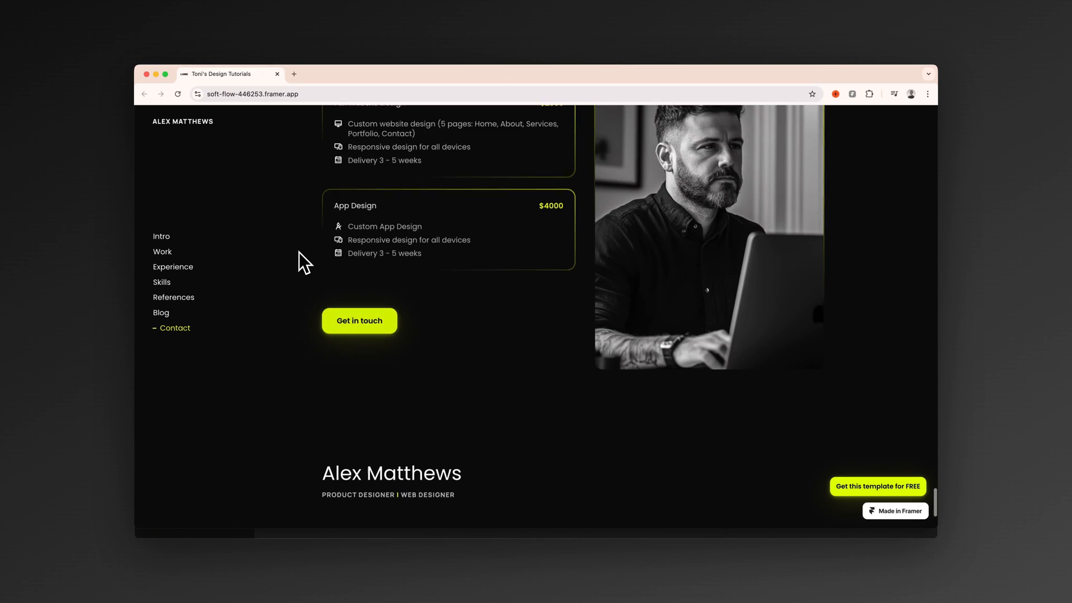
scroll(307, 238, "up", 20)
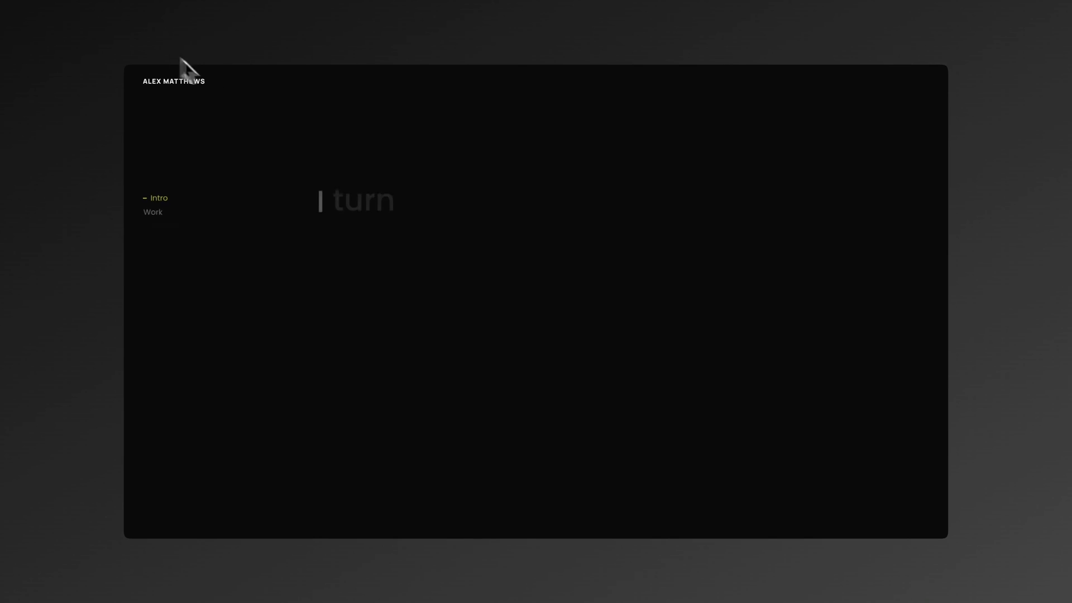
Step: Look through the original Lume template's demo home page, from the intro and work sections down to the references and blog
scroll(294, 147, "down", 6)
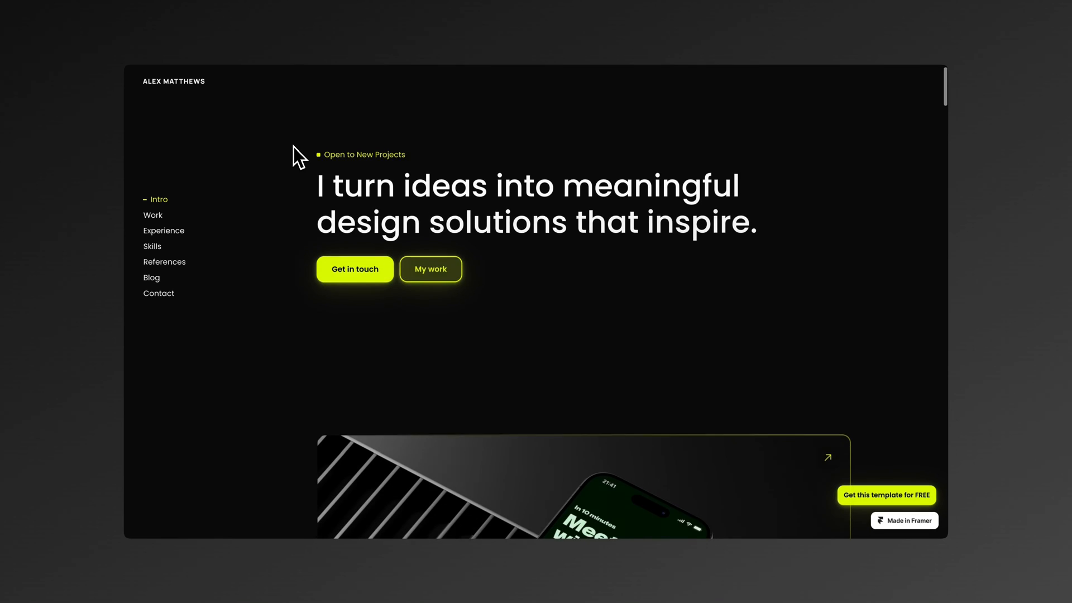
scroll(294, 147, "down", 5)
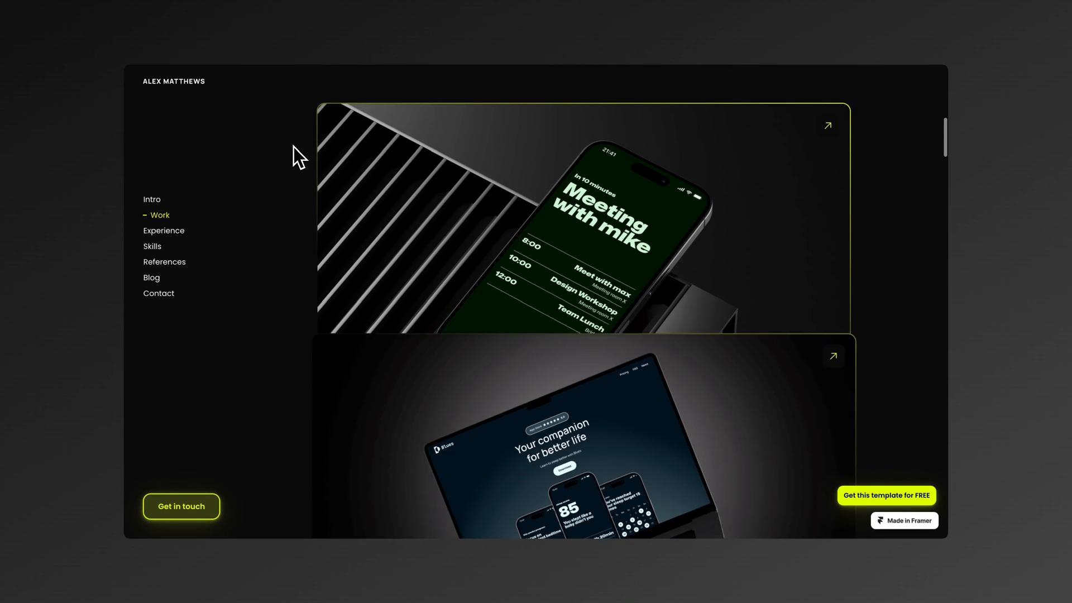
scroll(294, 147, "down", 6)
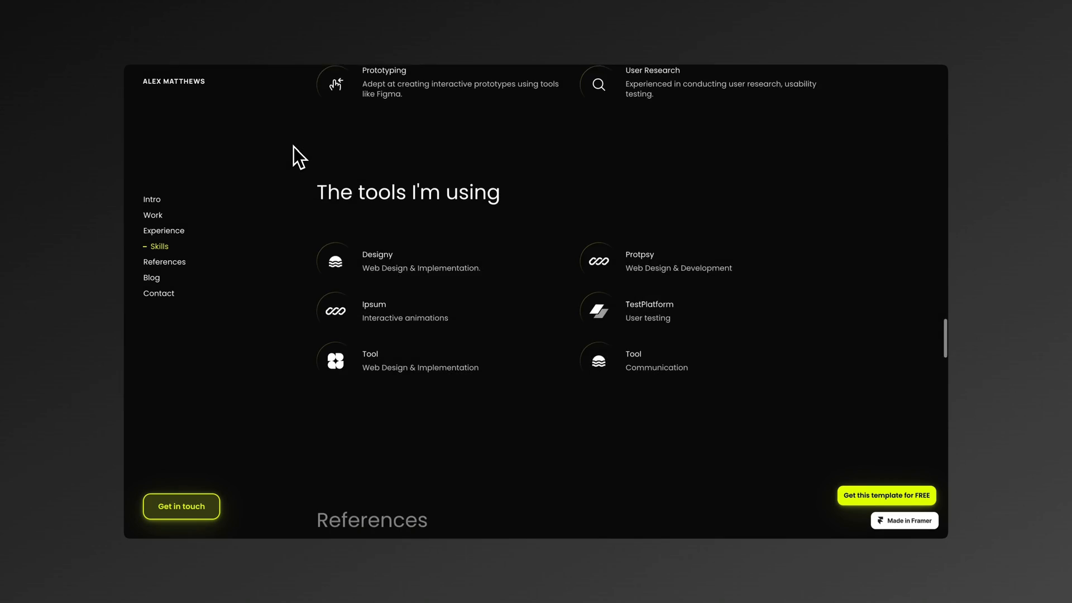
scroll(293, 146, "down", 5)
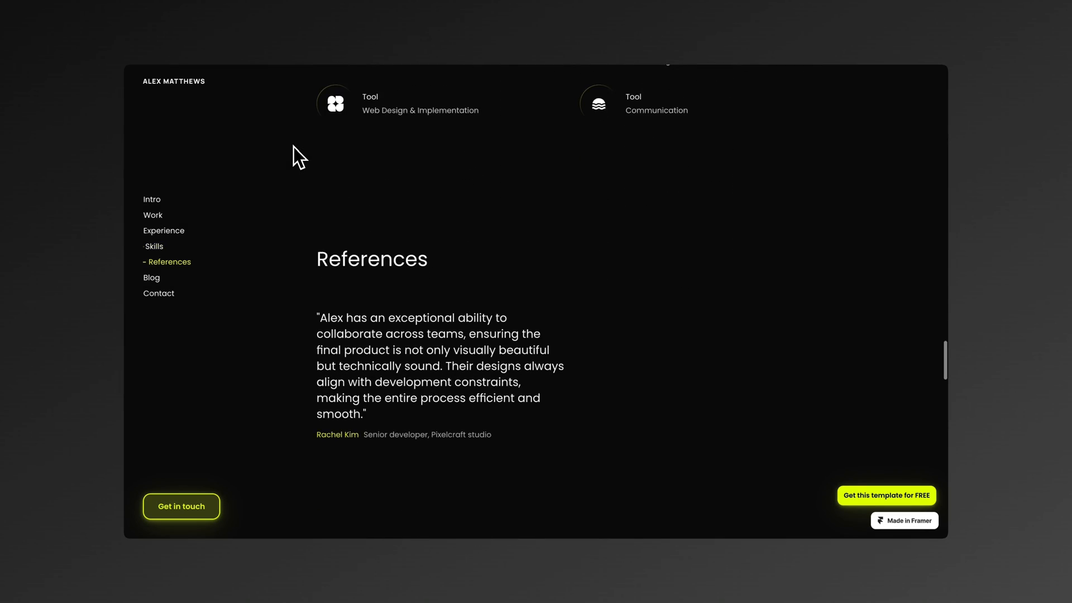
scroll(293, 146, "down", 8)
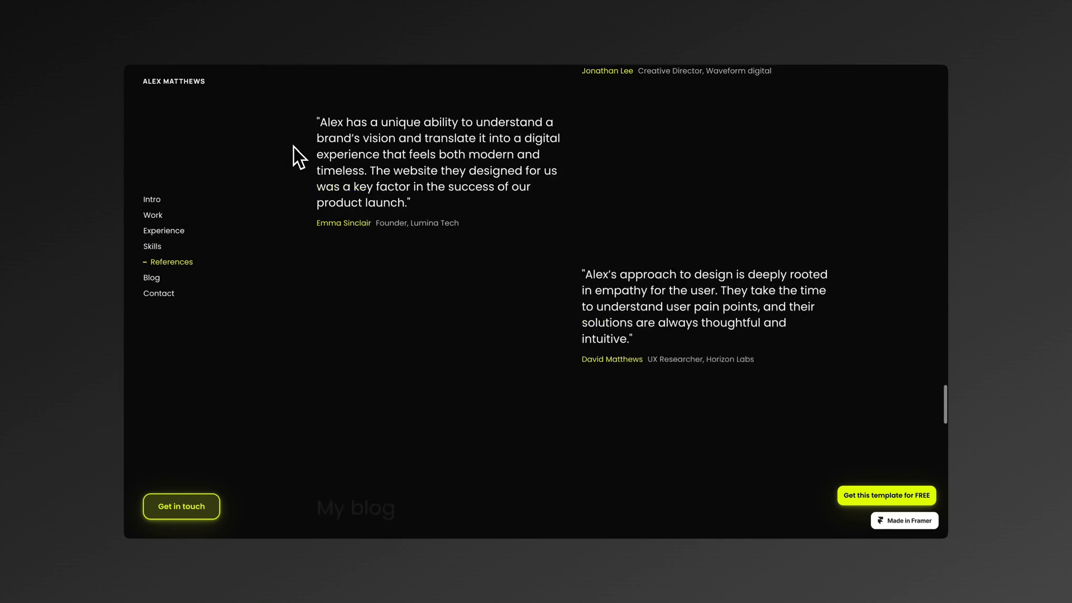
scroll(299, 157, "down", 3)
scroll(299, 157, "down", 8)
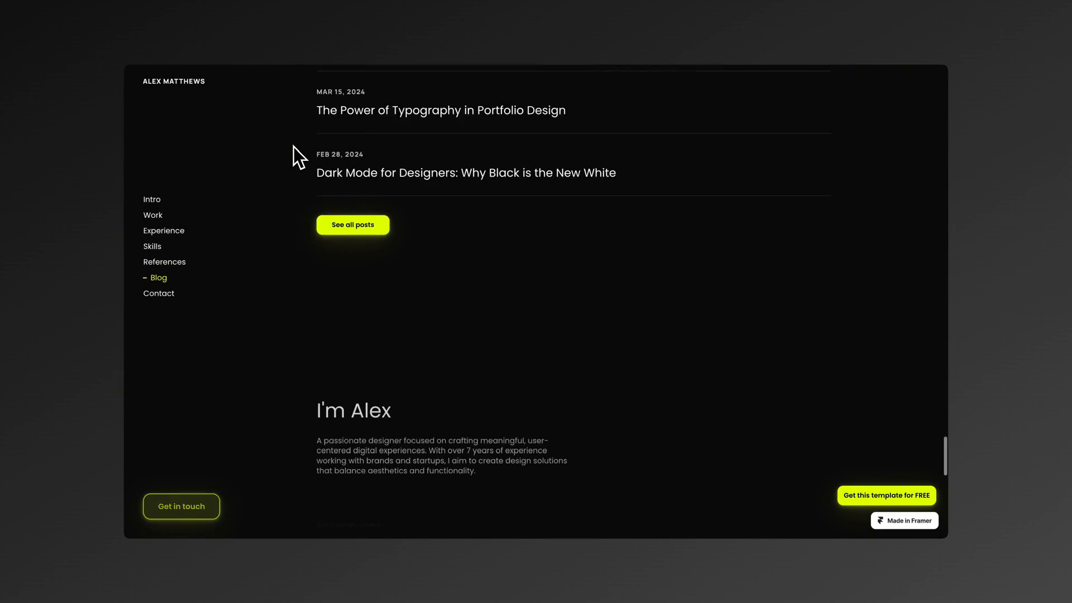